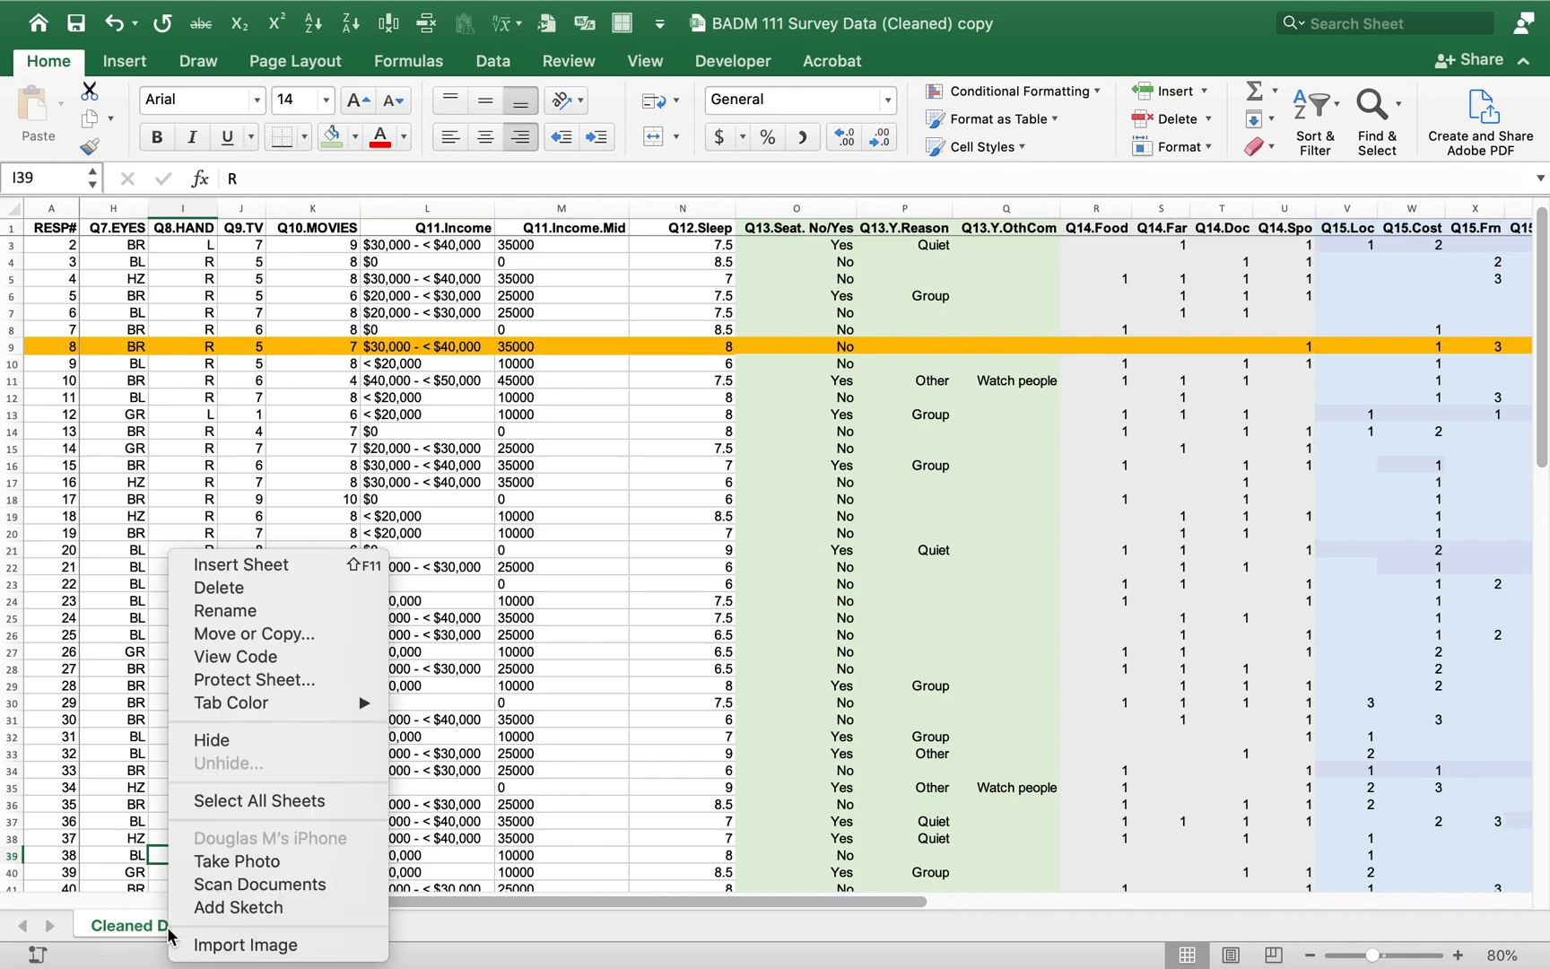
Step: Create a copy of the Cleaned Data sheet in the same workbook, placed before the original sheet
click(238, 634)
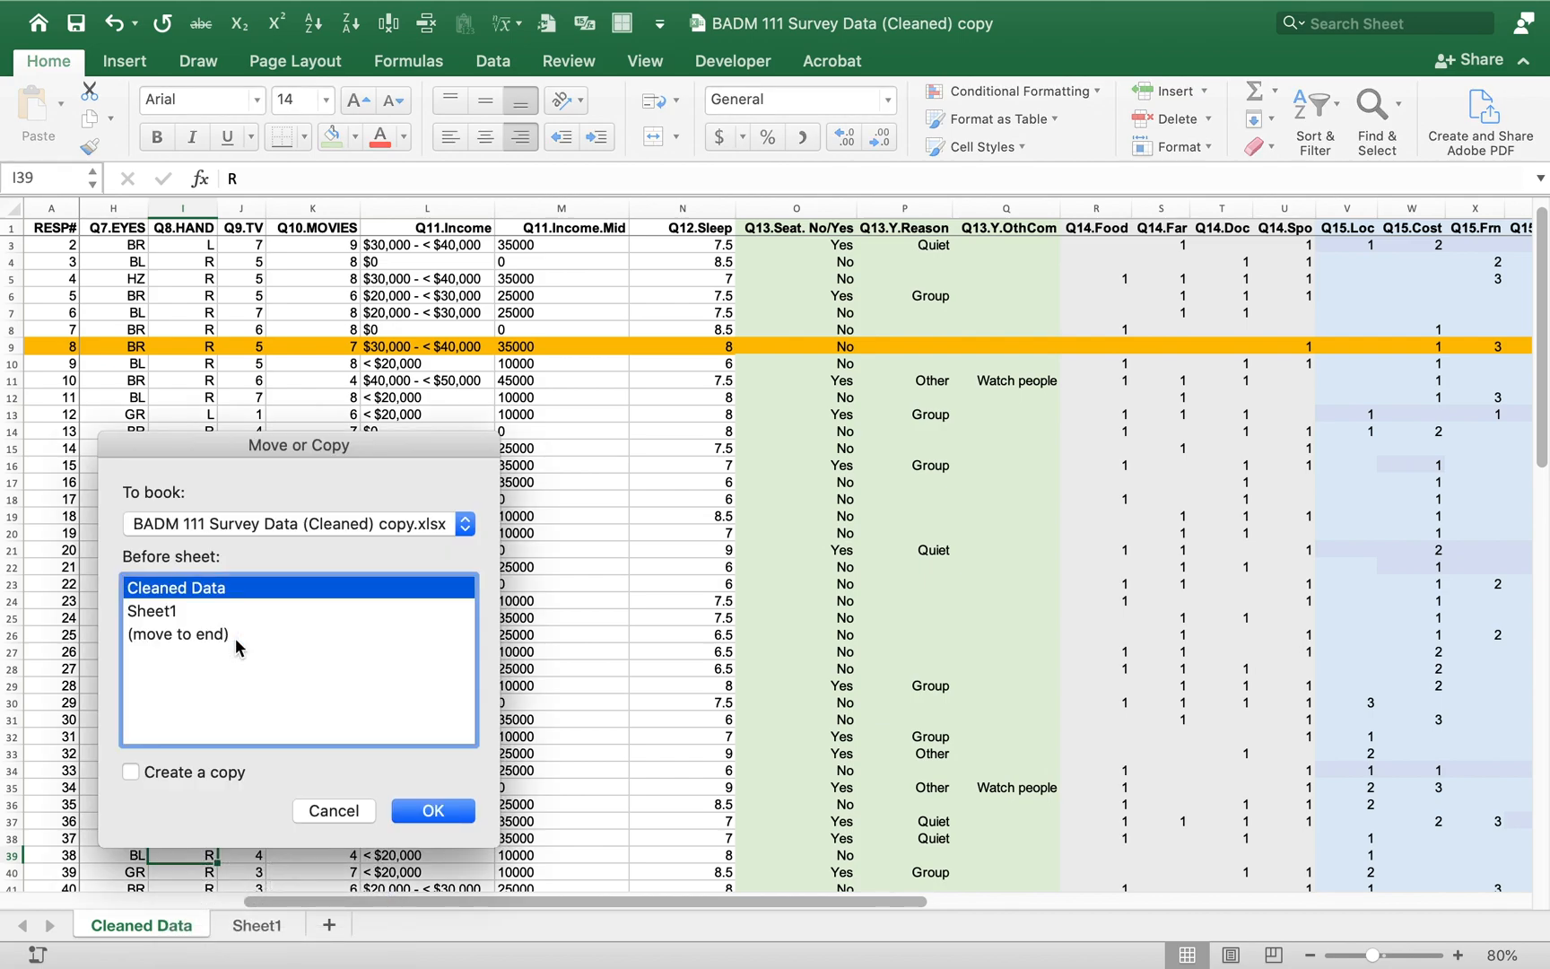
click(415, 810)
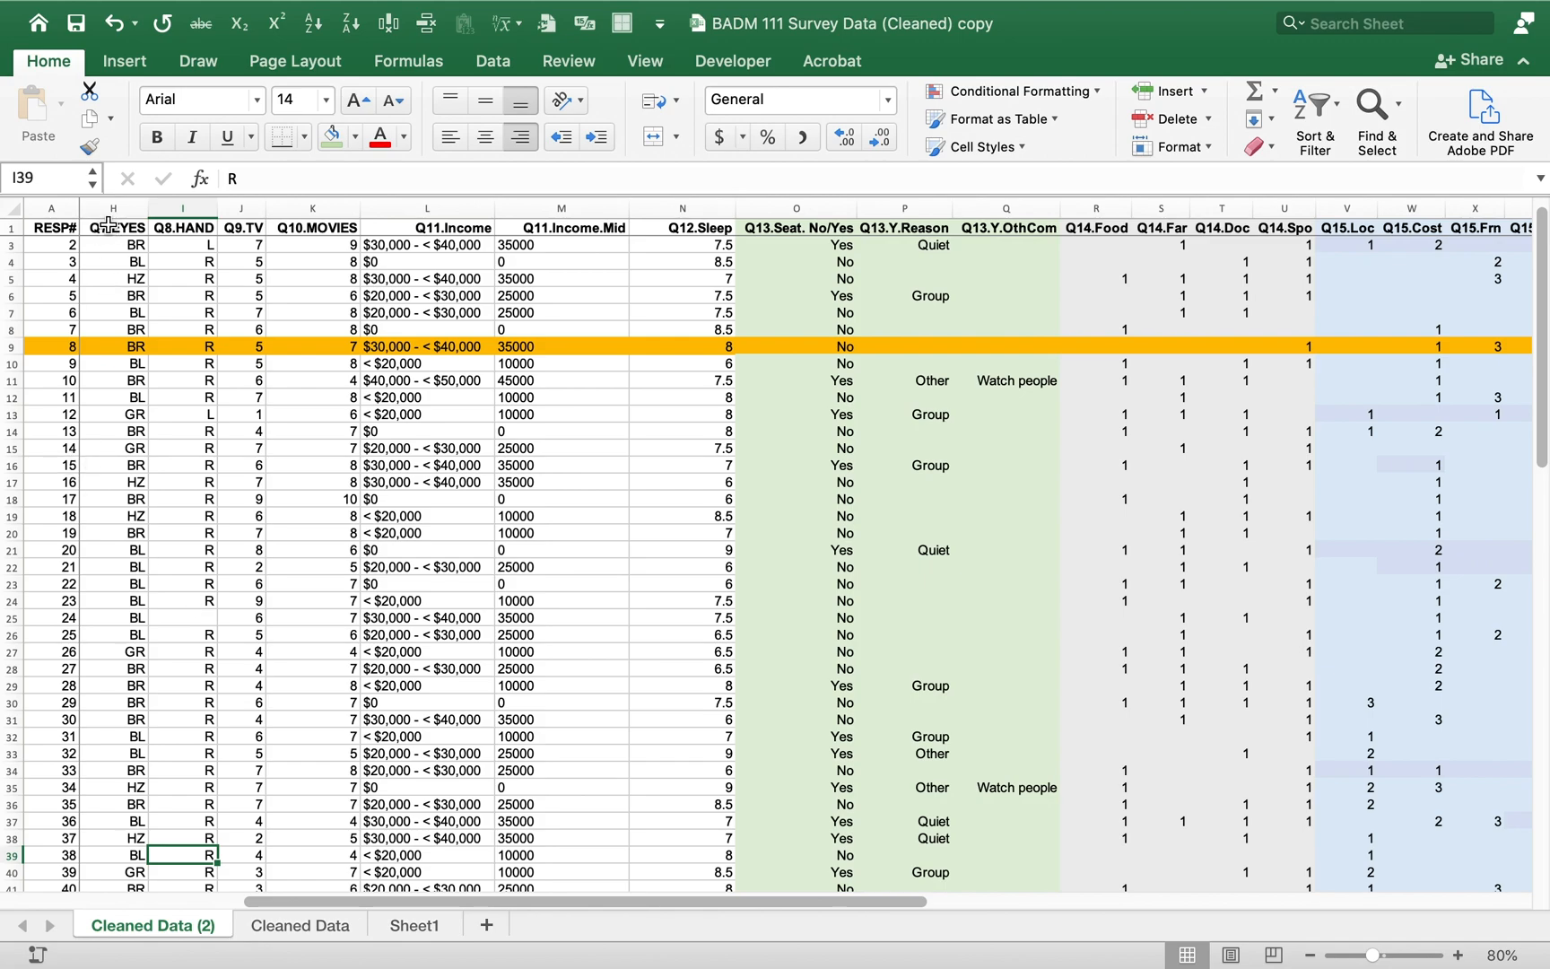
Step: Delete the columns from Q1.SECT through Q12.Sleep in the copied sheet
click(66, 257)
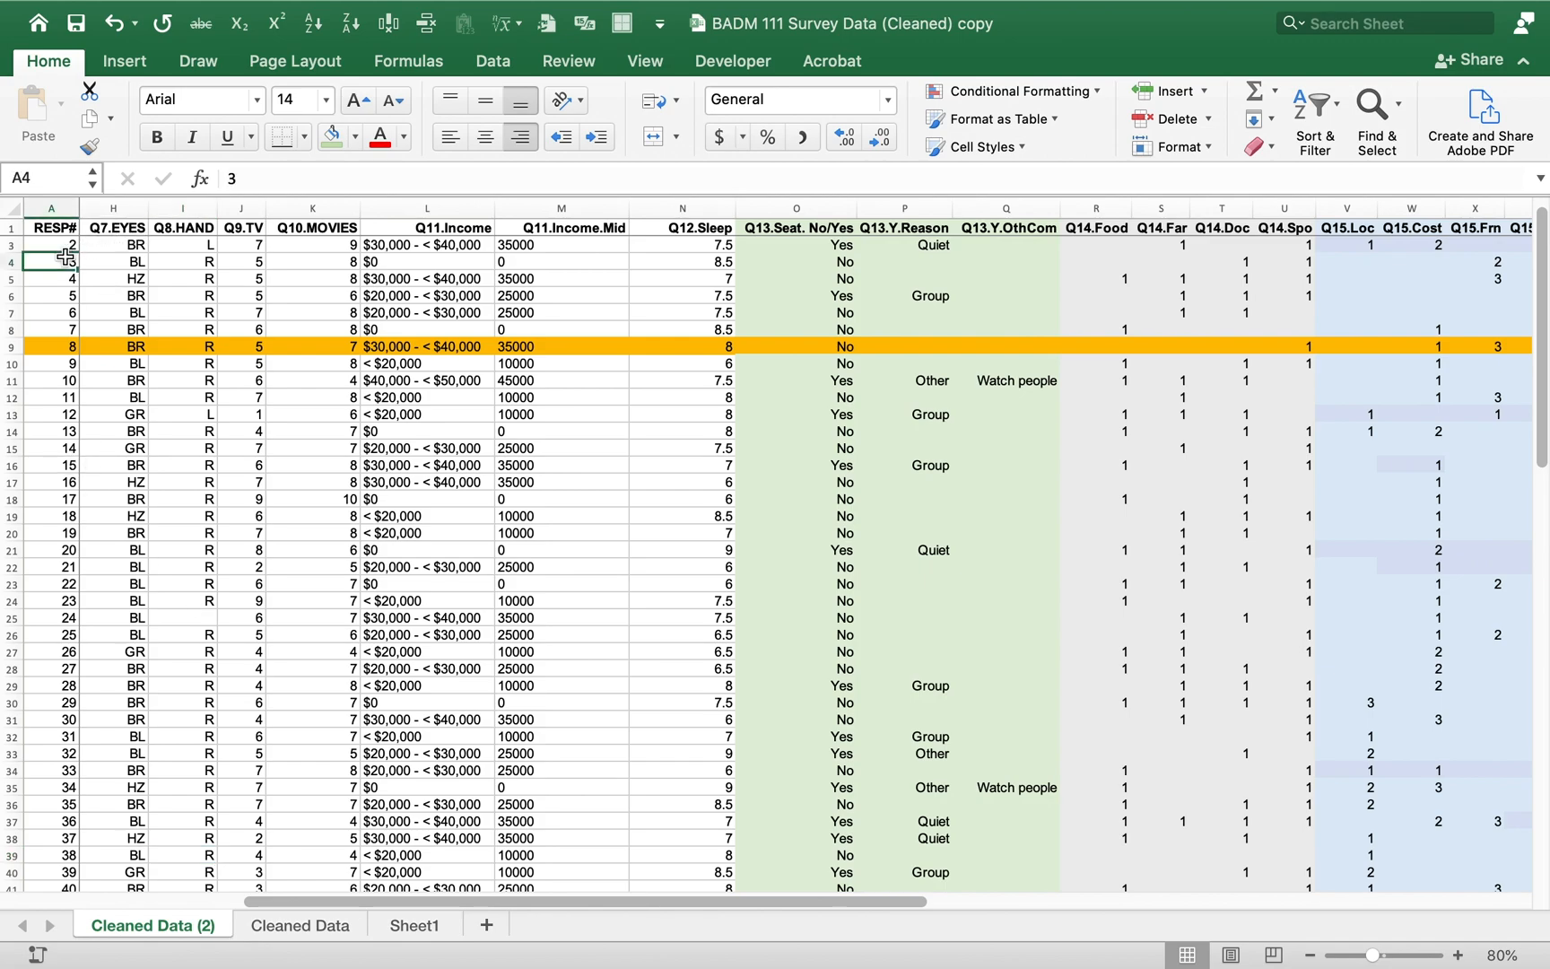
key(Right)
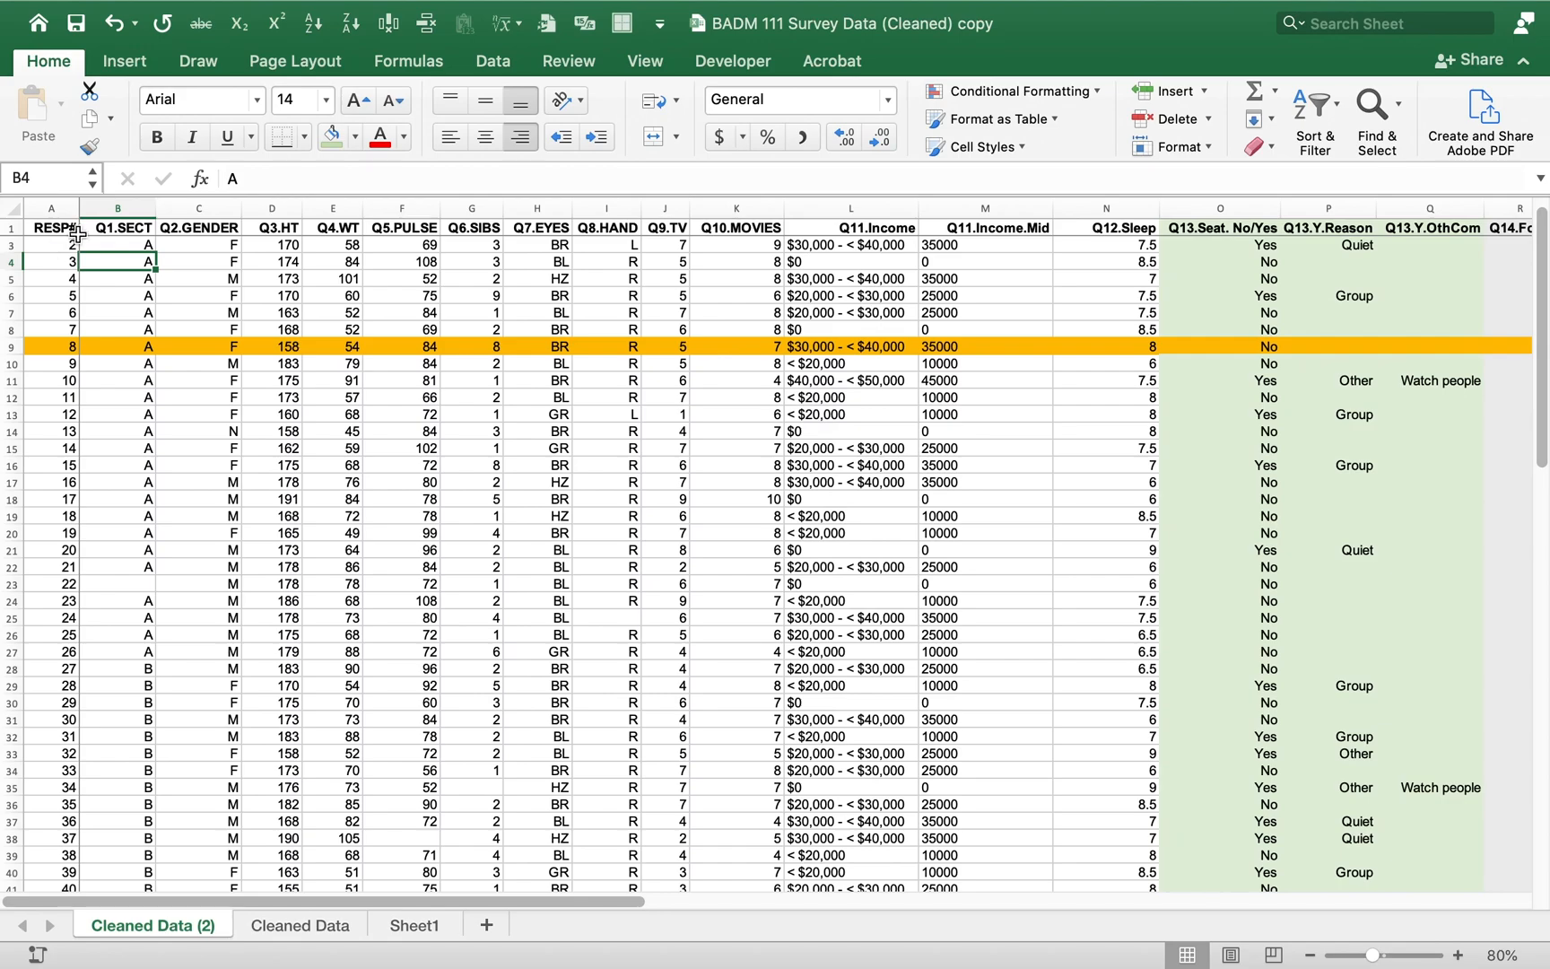
click(112, 207)
drag(113, 205, 1102, 210)
right_click(1103, 209)
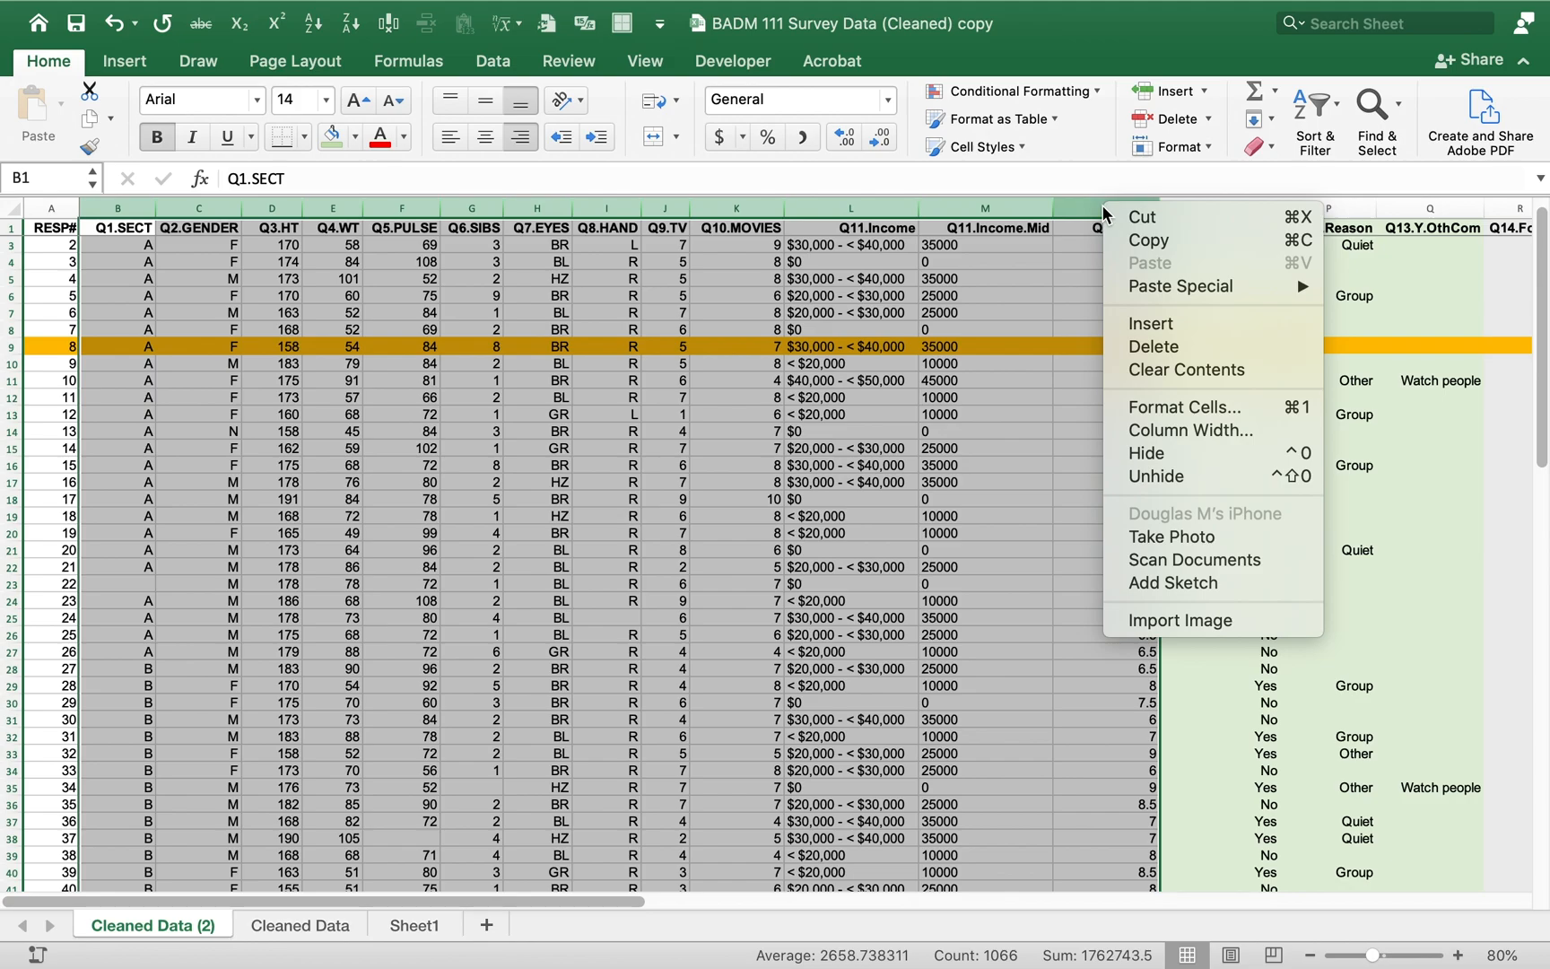
click(1143, 358)
click(565, 381)
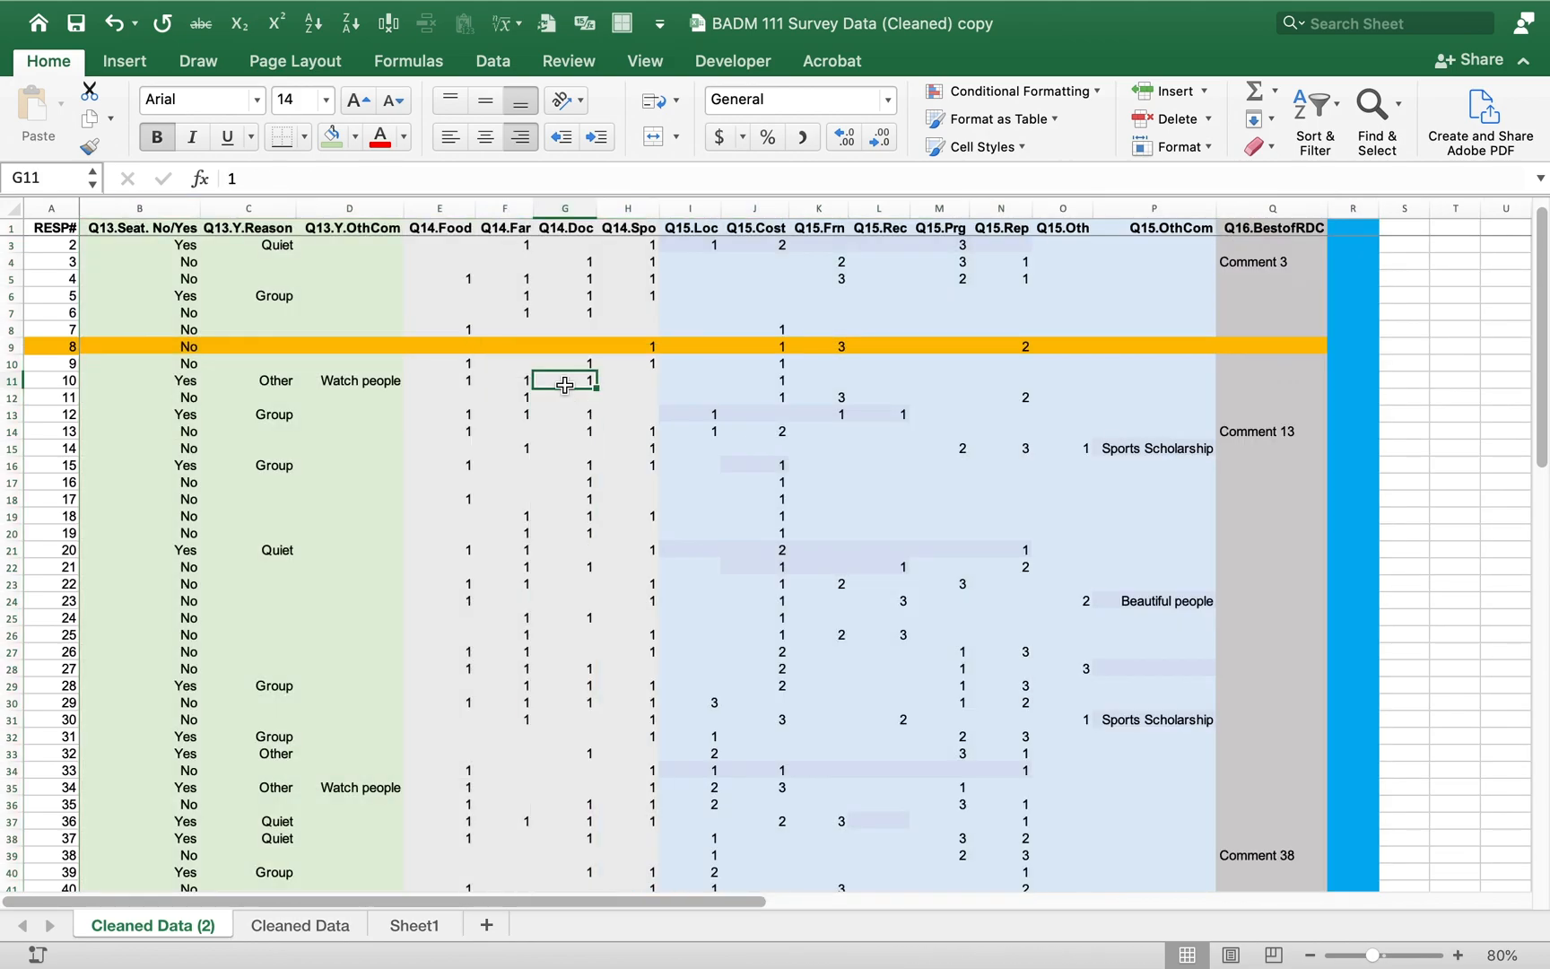
Step: Delete the columns from Q15.Loc through the blue column after Q16.BestofRDC
drag(691, 208, 1346, 208)
right_click(1346, 208)
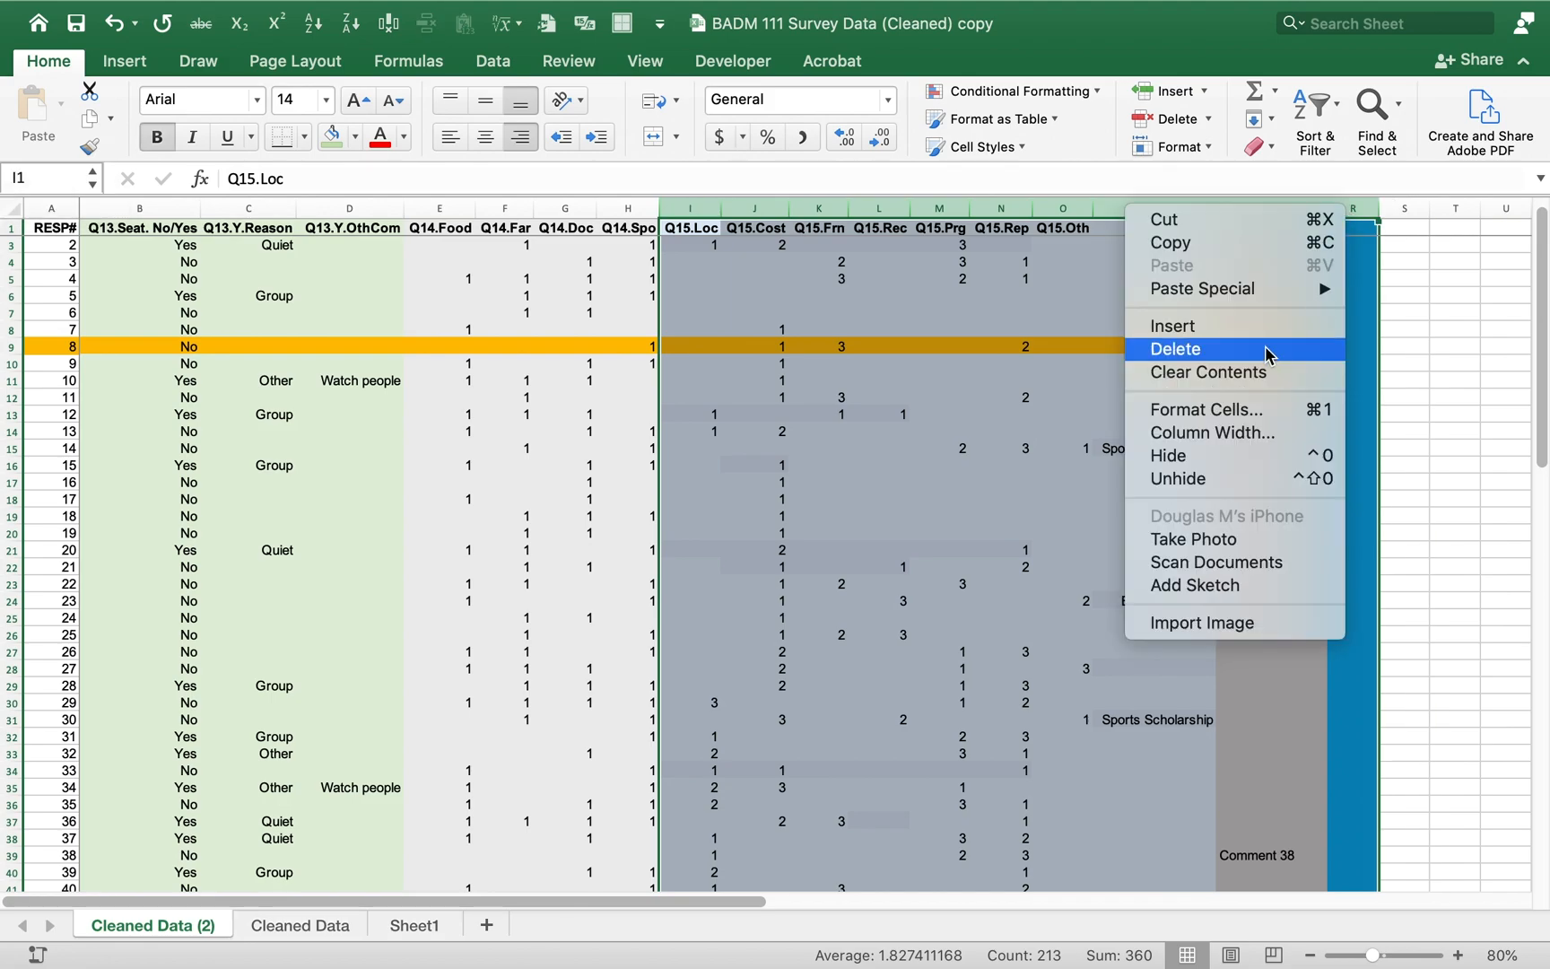
click(1267, 358)
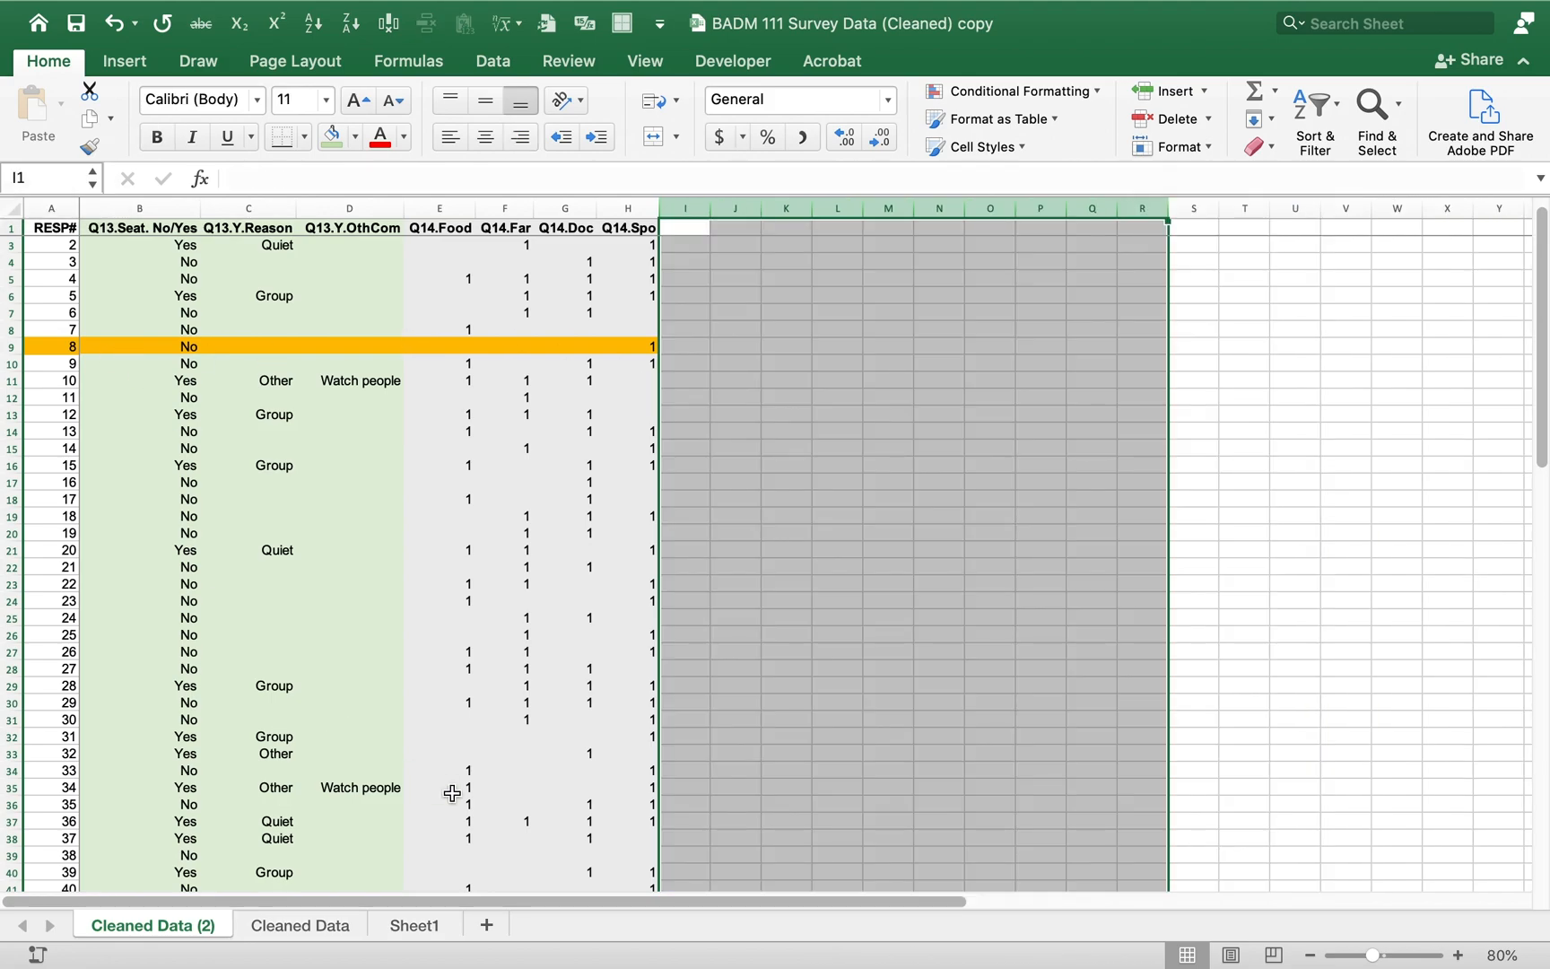
Step: Enlarge the worksheet display to 126% and return to the first data cell, B2
click(1458, 956)
click(1458, 955)
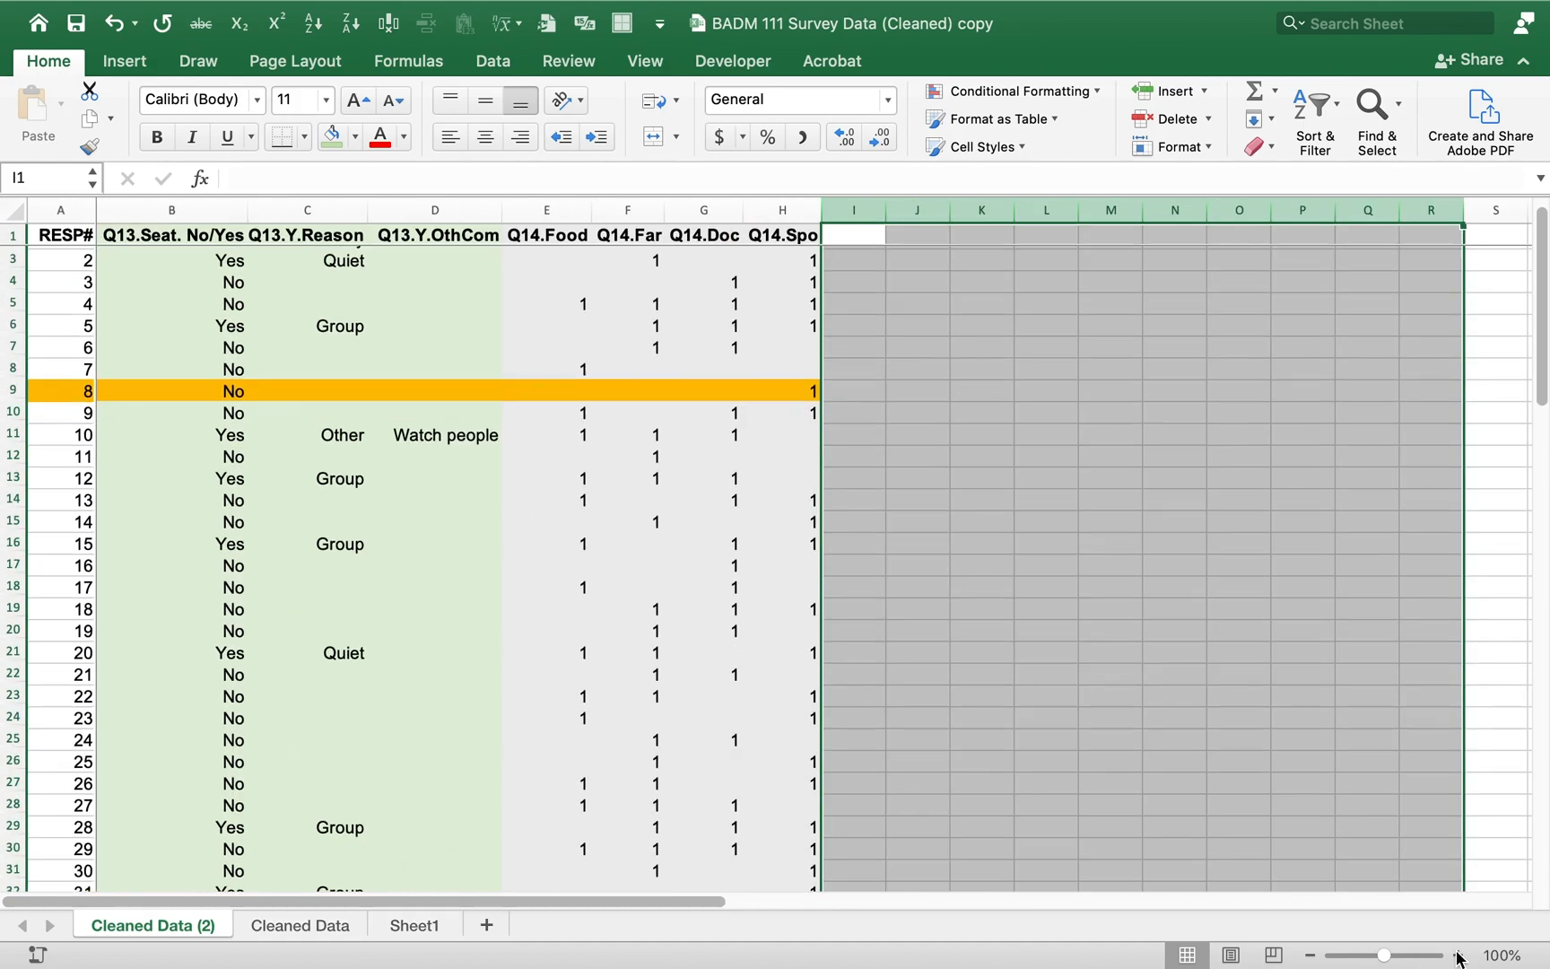
click(1458, 955)
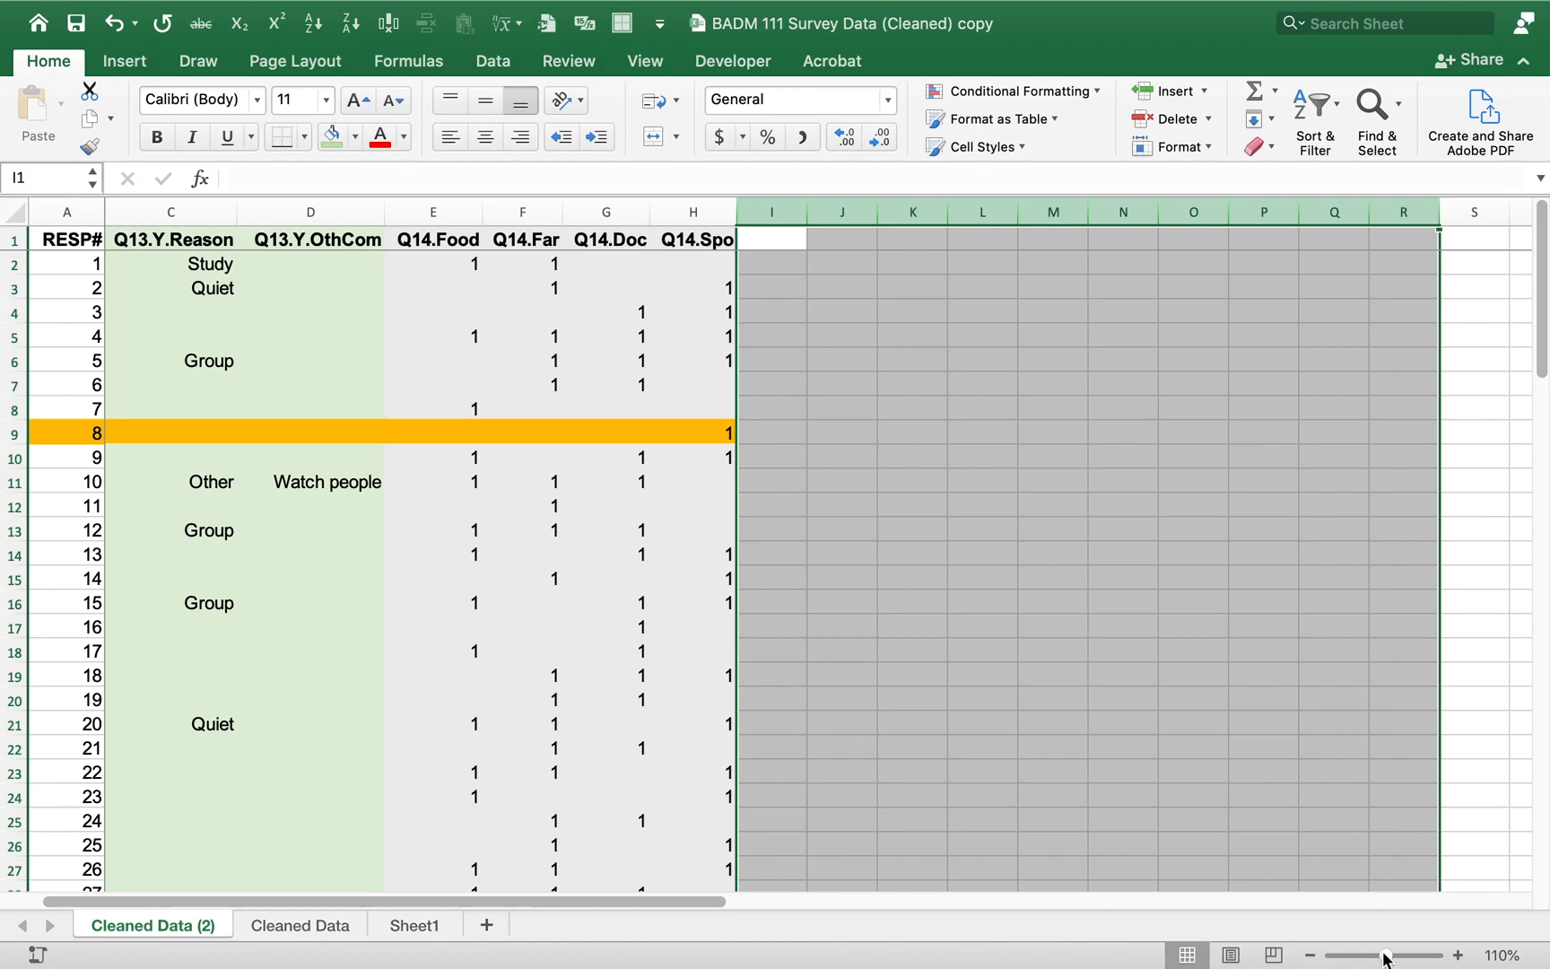
mouse_move(1385, 955)
mouse_down()
mouse_move(1345, 960)
mouse_move(1412, 960)
mouse_move(1381, 960)
mouse_up()
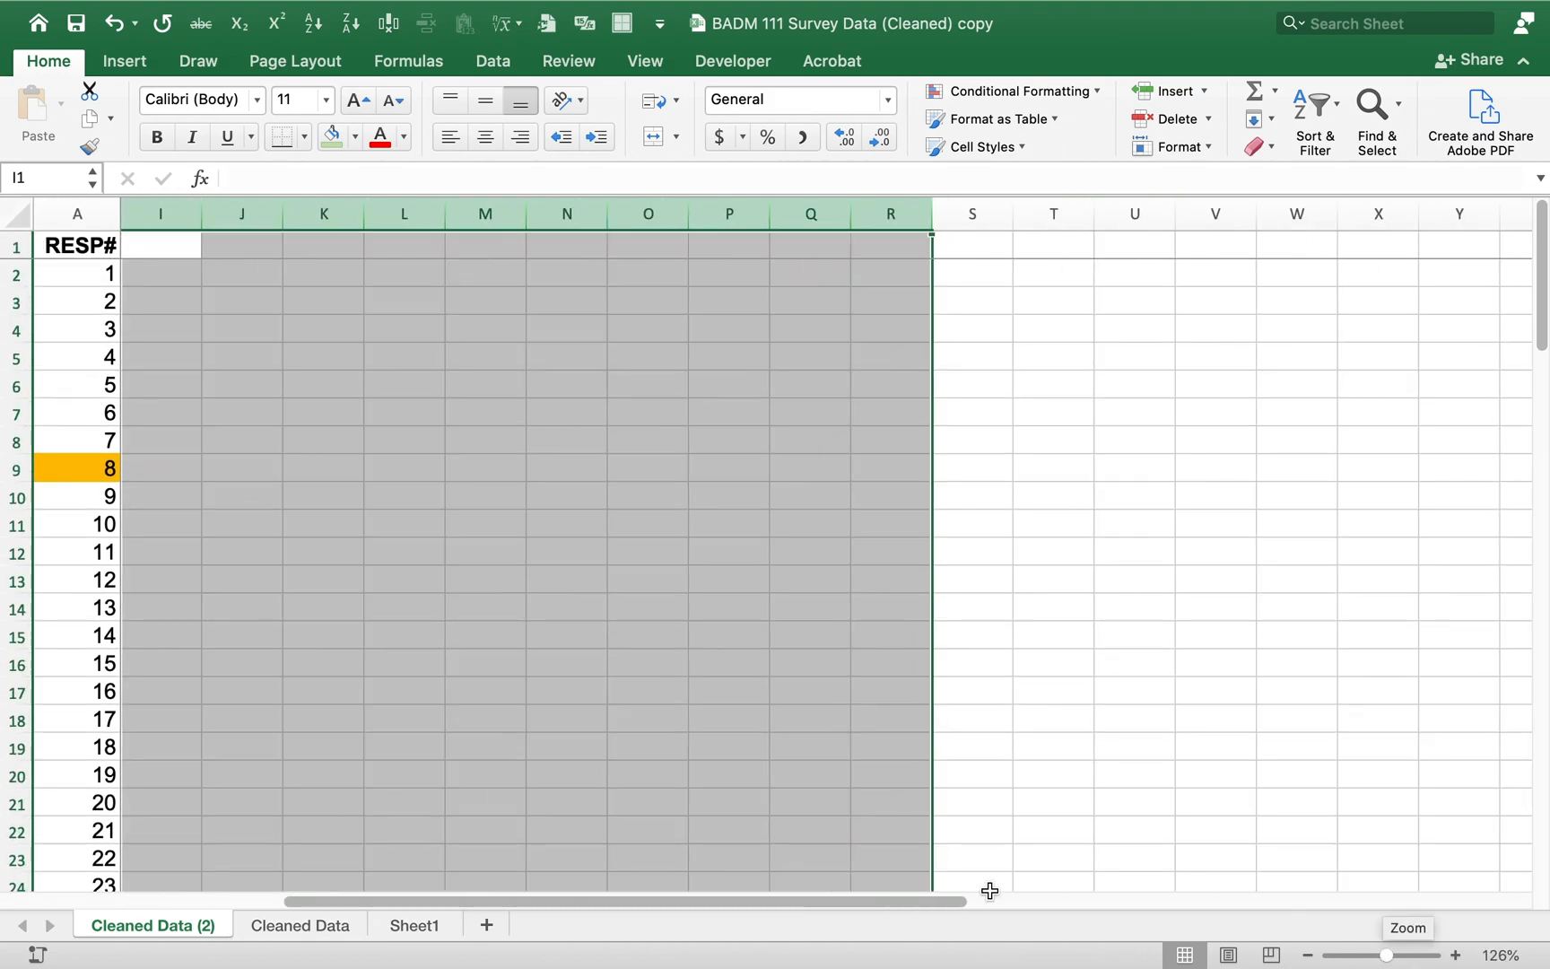
click(489, 795)
key(ctrl+Home)
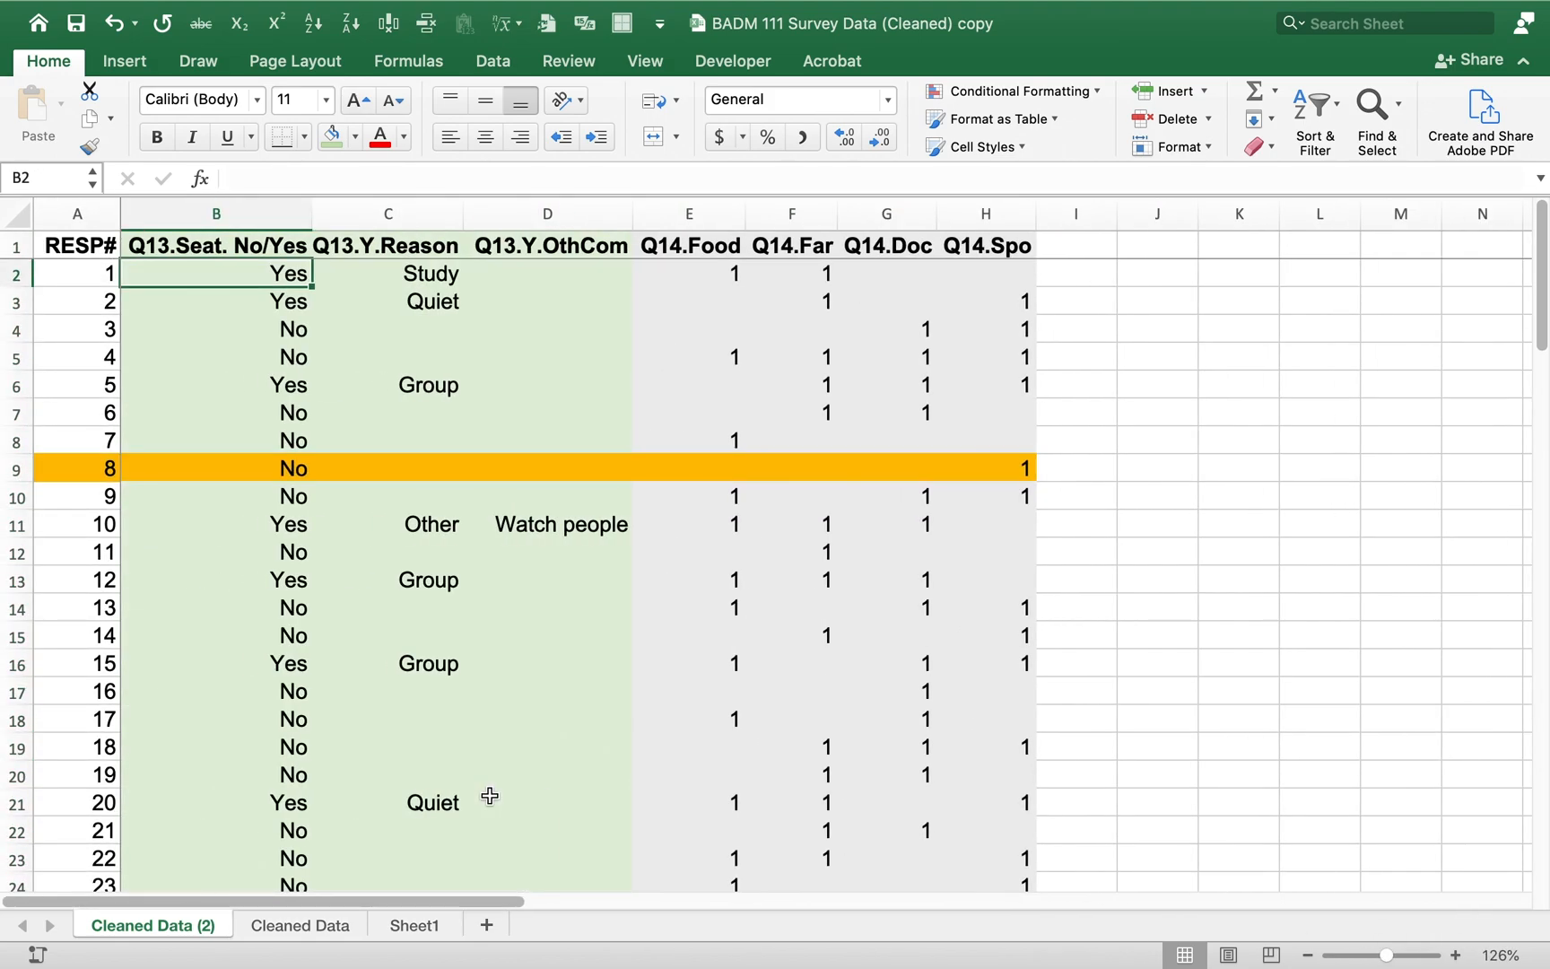
Step: Examine the Q13 seat answers, the reasons given for Yes, and the comment for respondent 10's Other reason
key(Up)
key(Down)
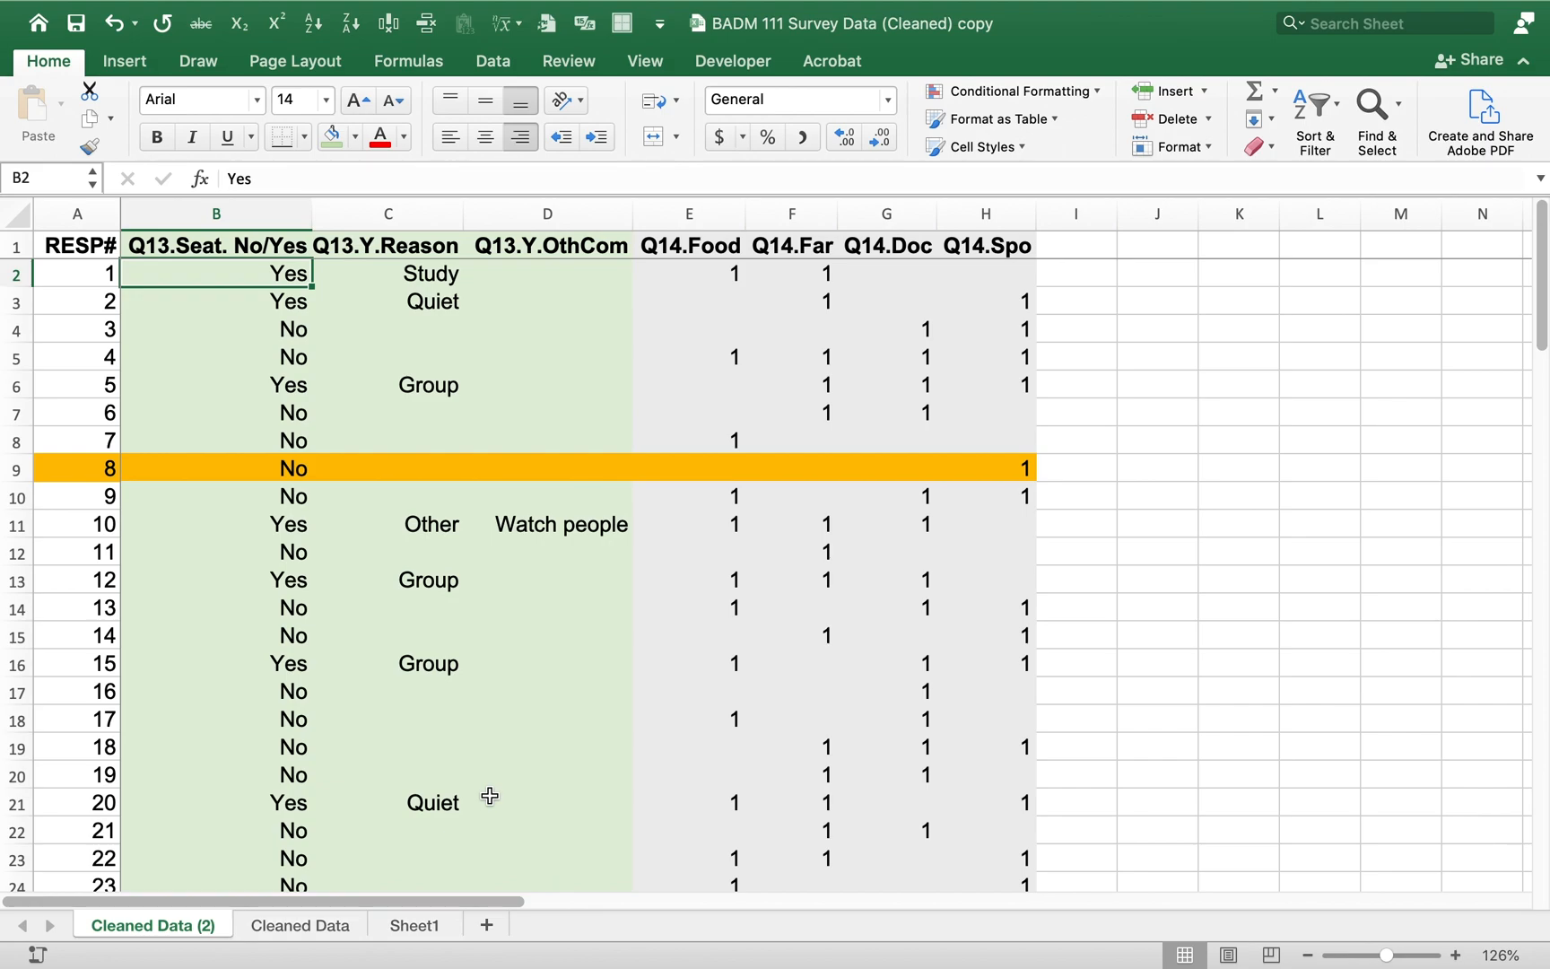
key(Down)
key(Down)
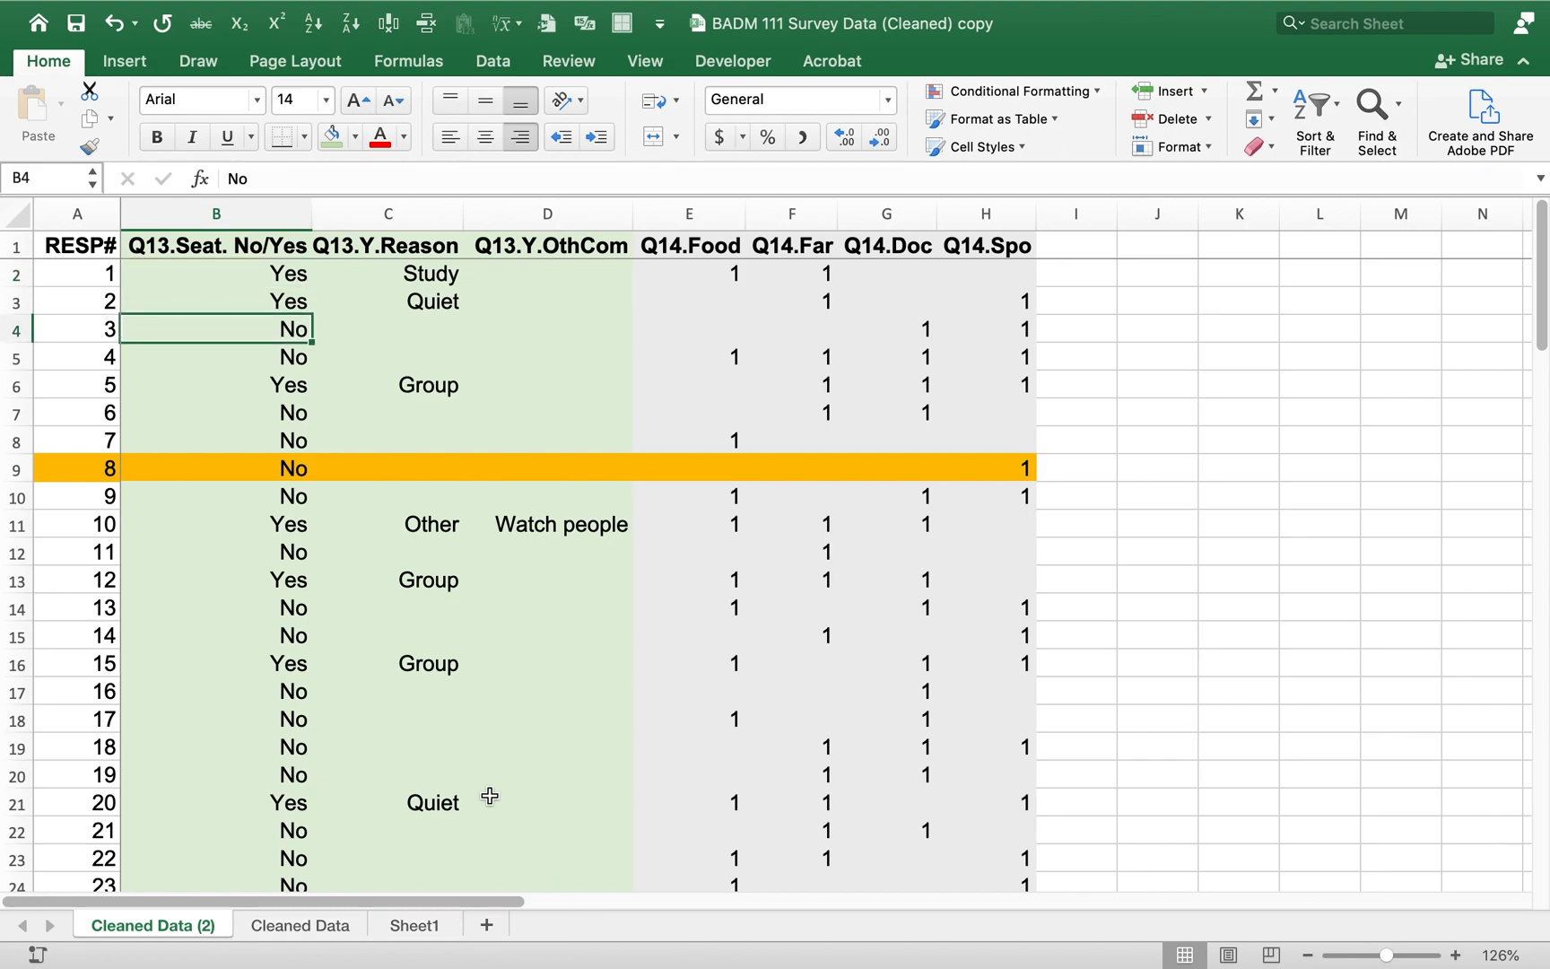
key(Up)
key(Up)
key(Right)
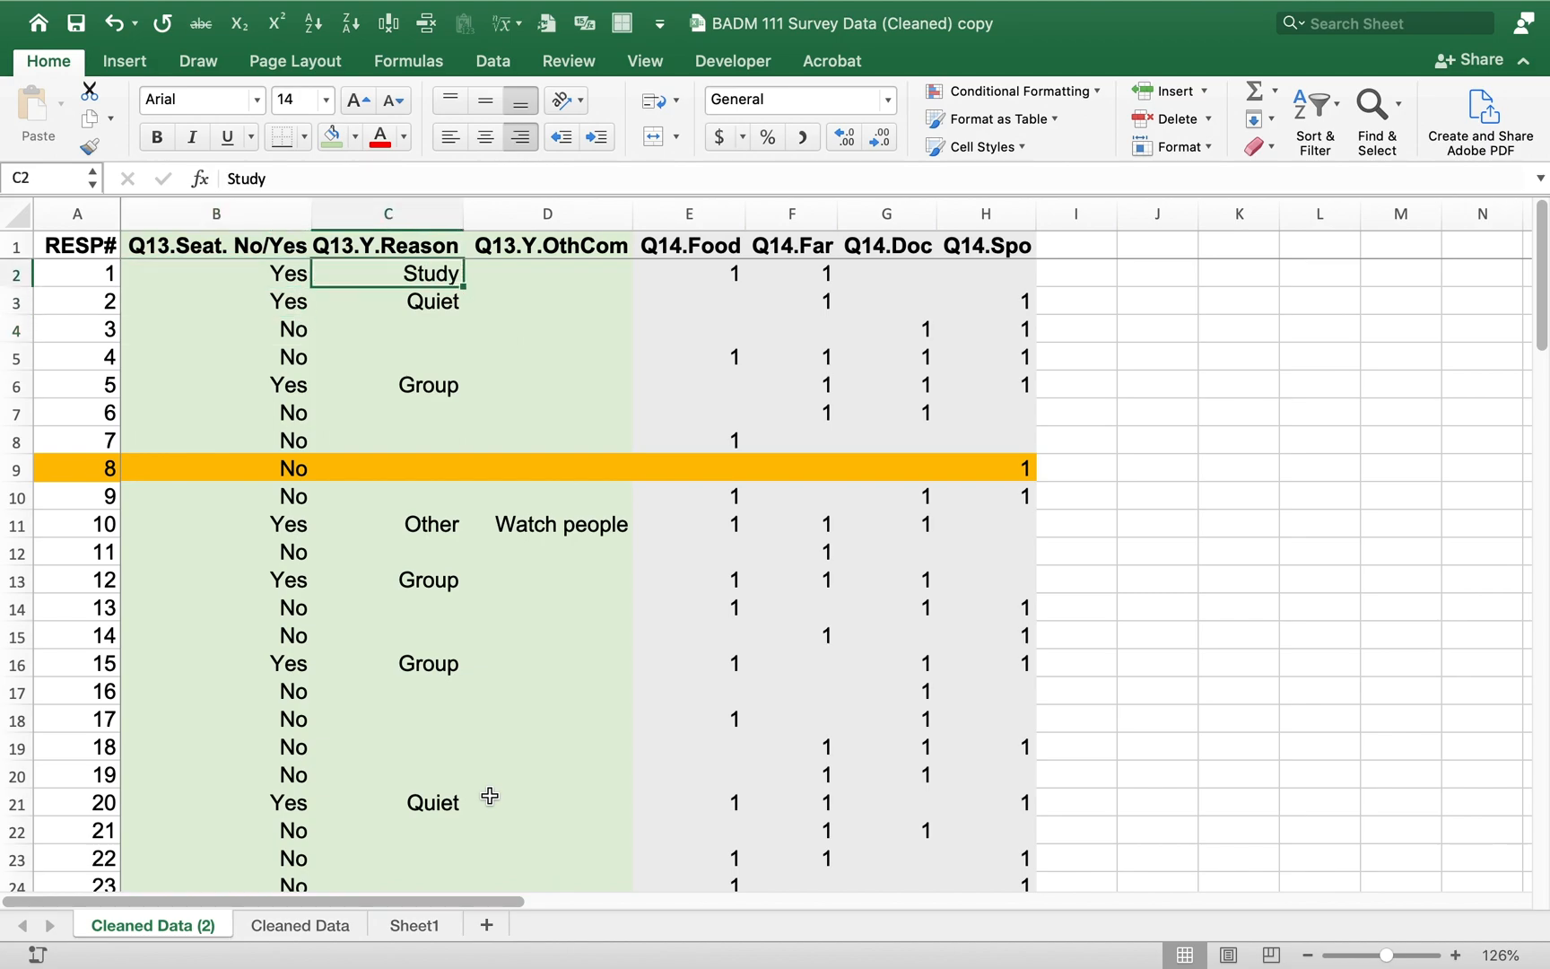
key(Down)
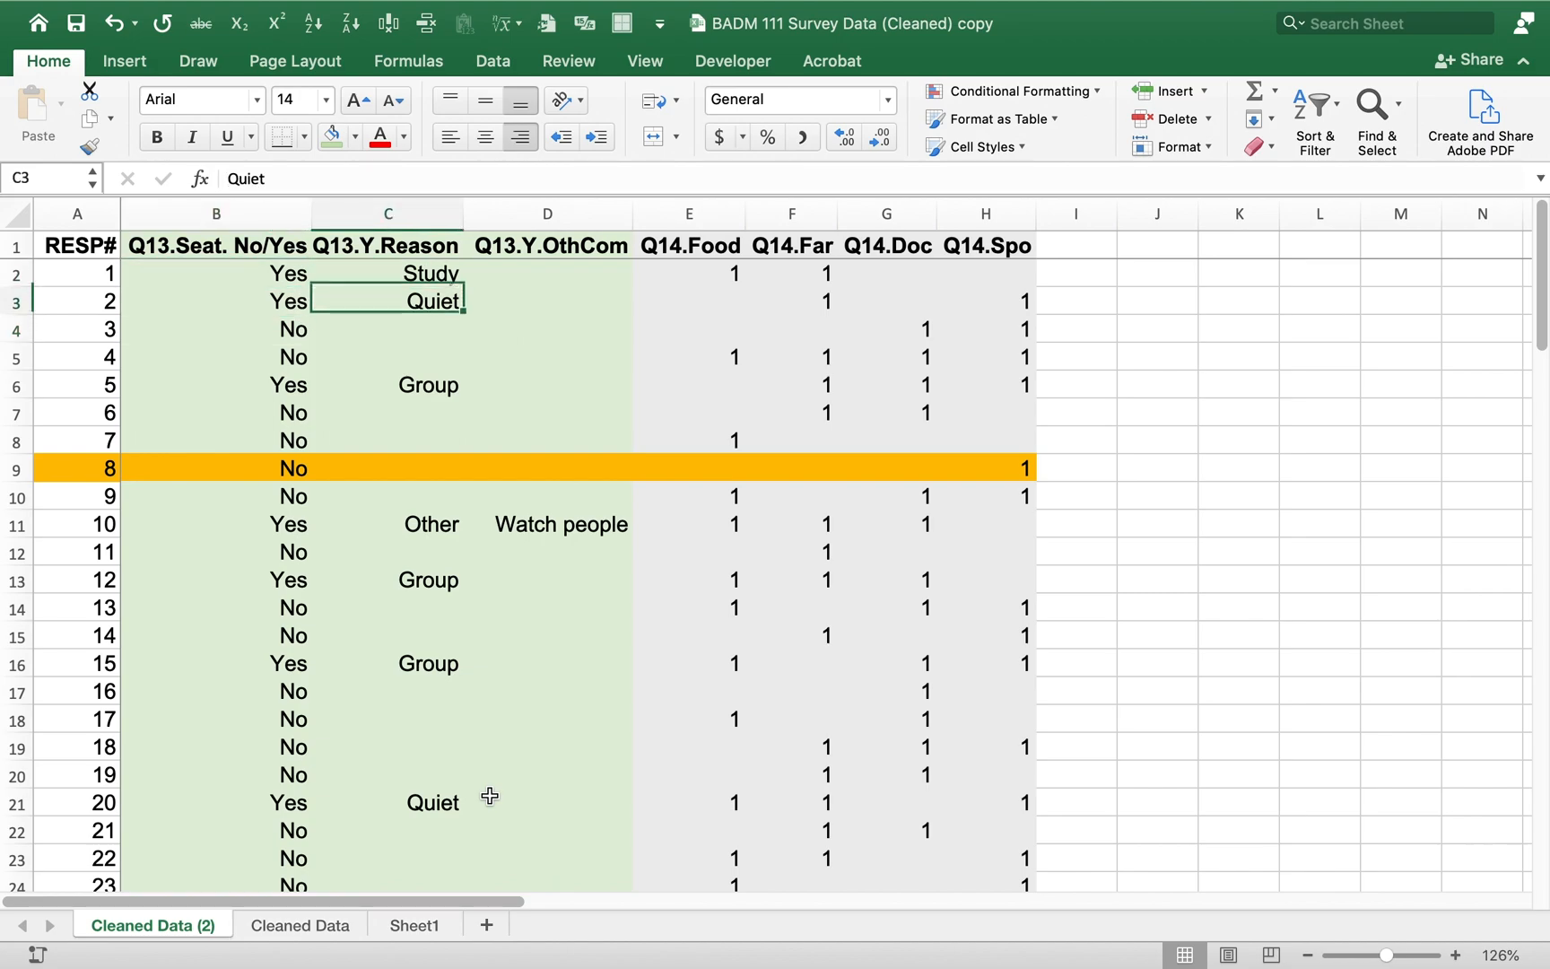
key(Down)
key(Down)
key(Down)
key(Down)
key(Down)
key(Down)
key(Down)
key(Down)
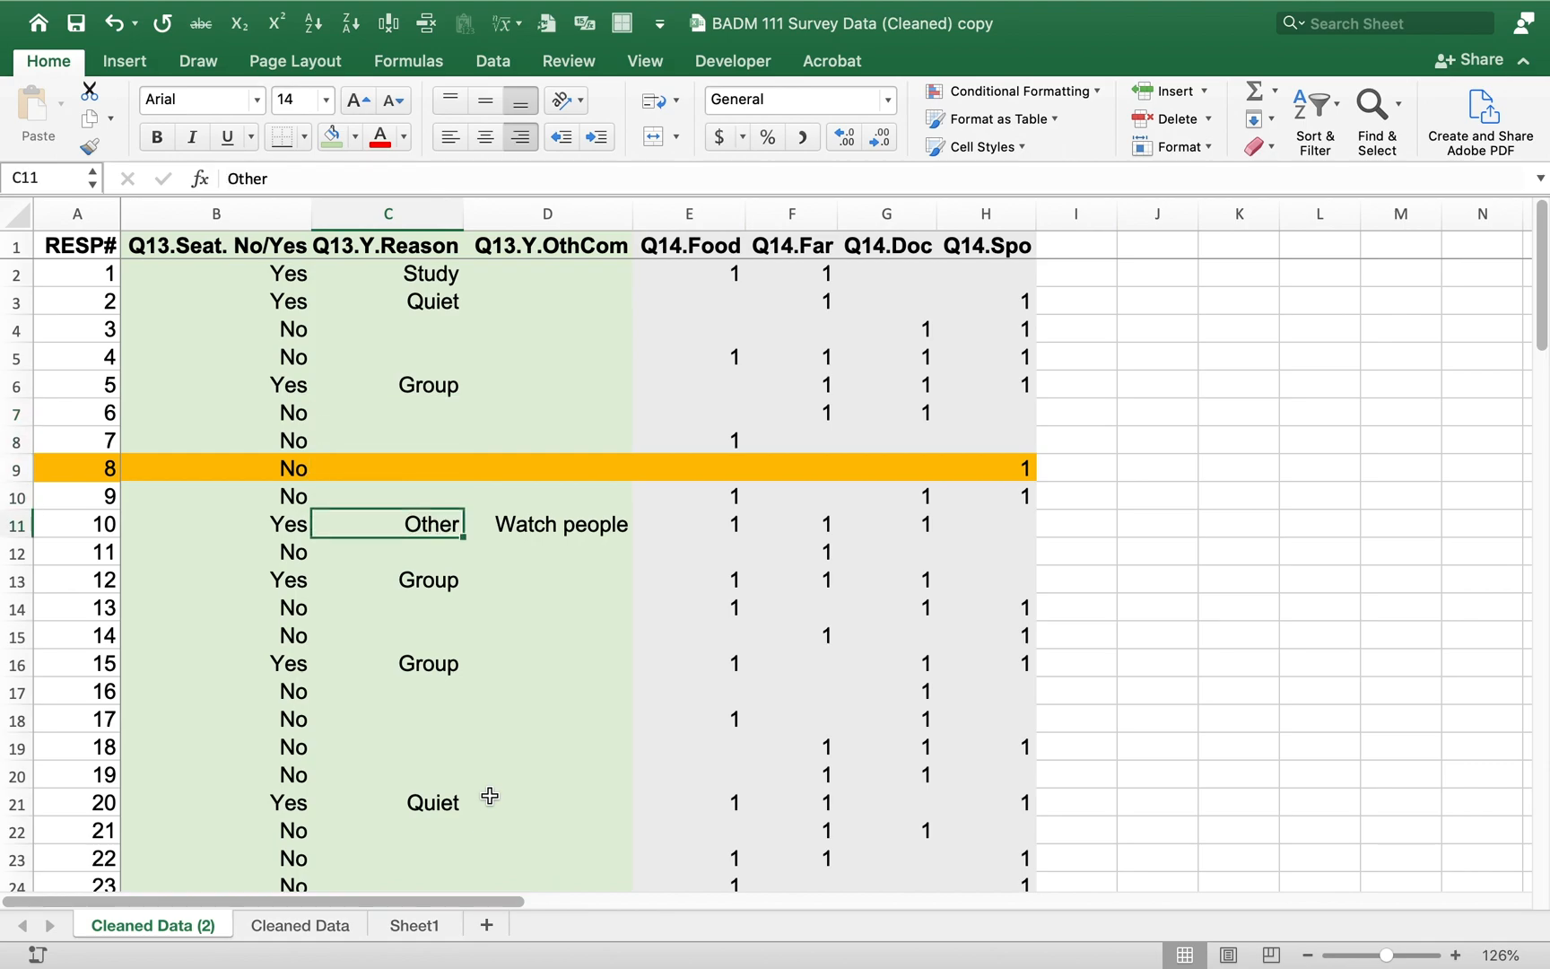
key(Right)
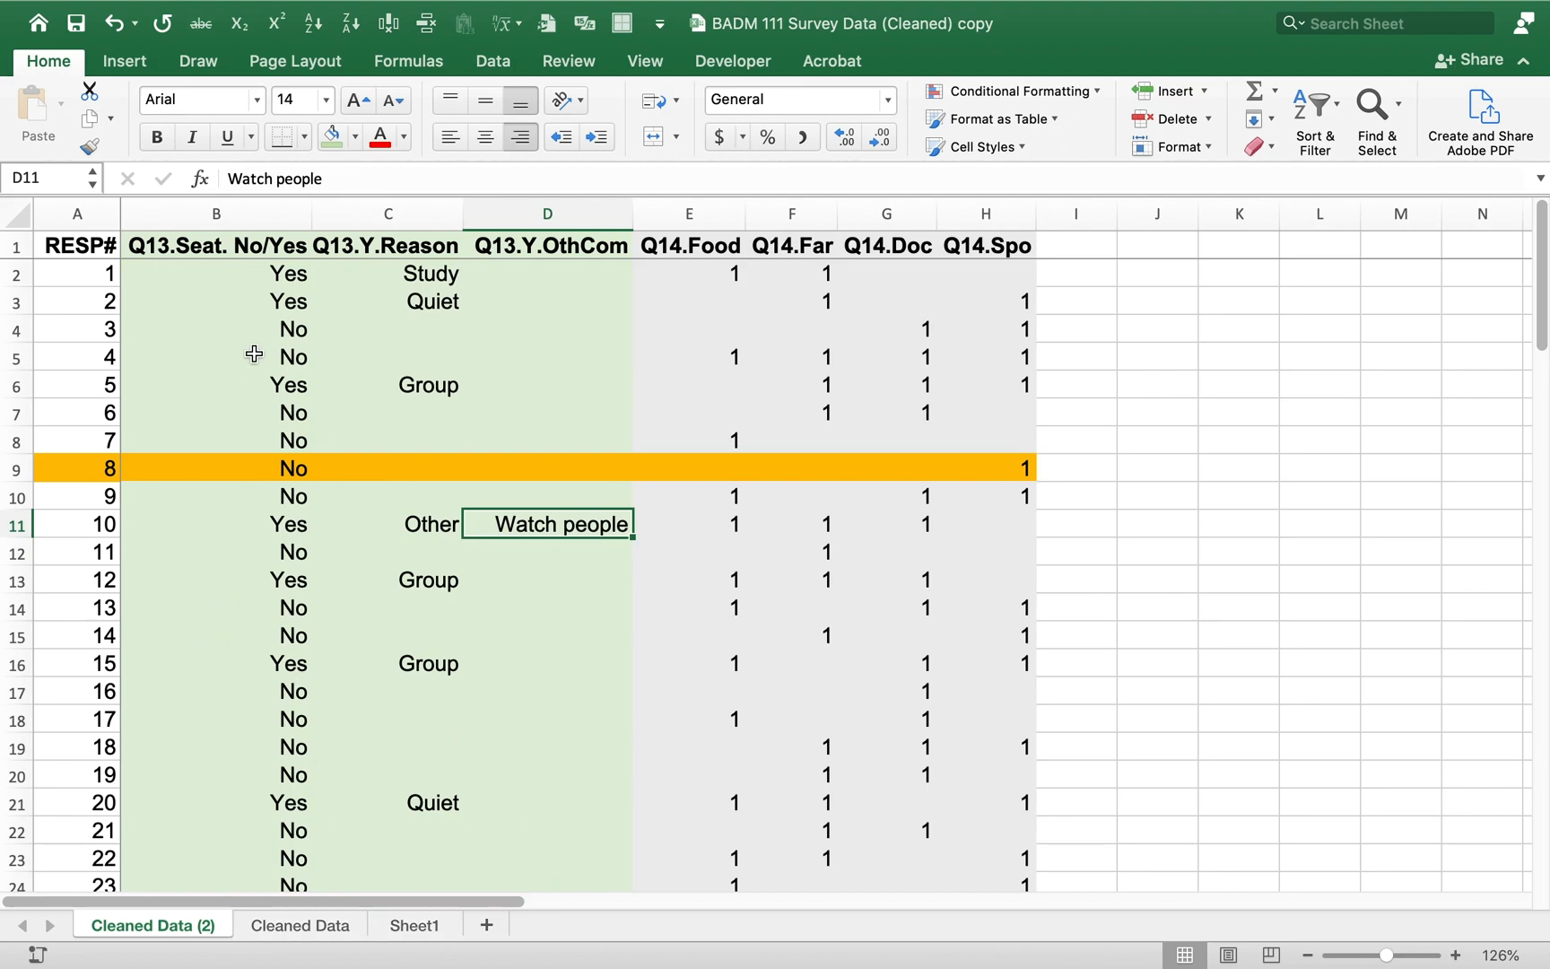
Step: Delete the Q13.Y.Reason and Q13.Y.OthCom columns, keeping the Q13.Seat. No/Yes column
click(263, 243)
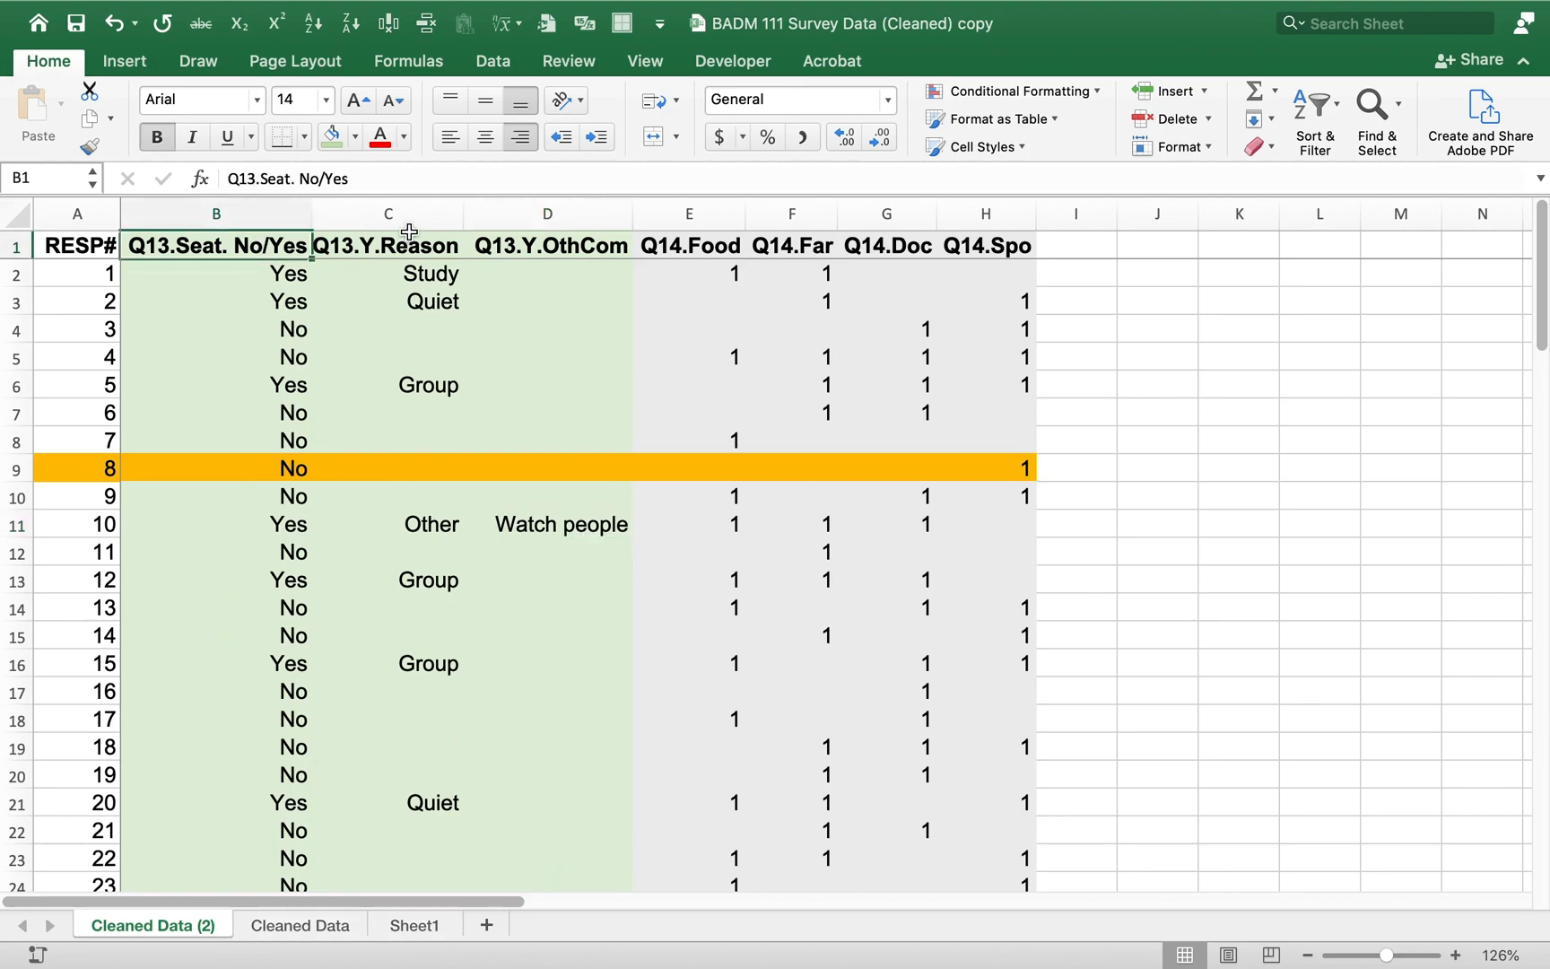
drag(405, 208, 505, 209)
right_click(505, 209)
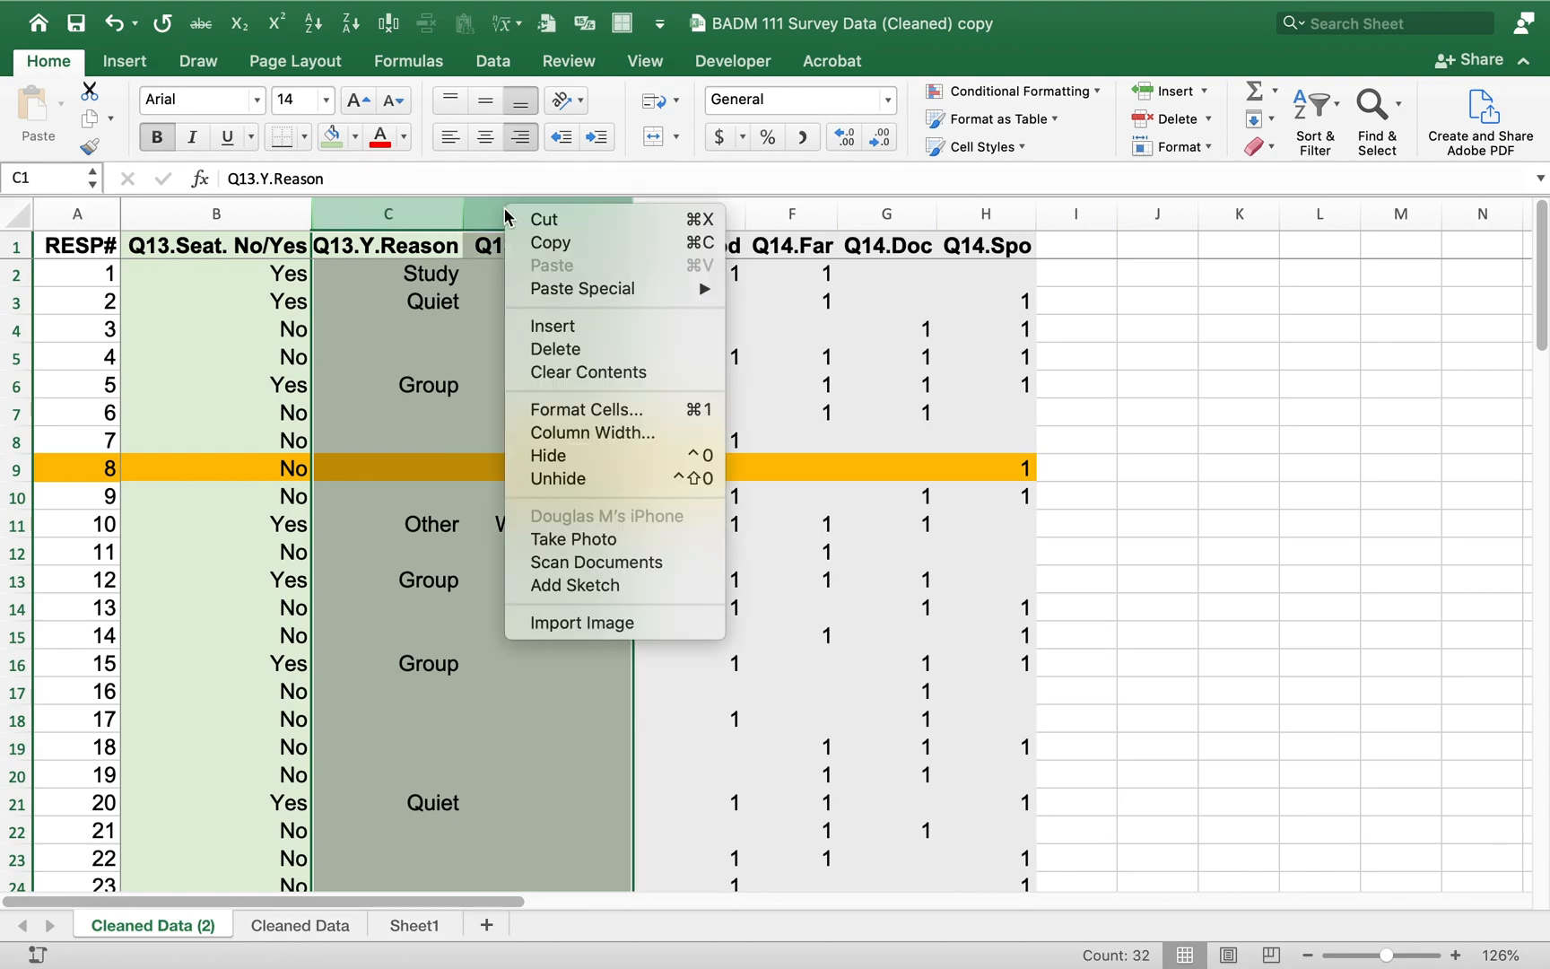
click(550, 349)
click(284, 344)
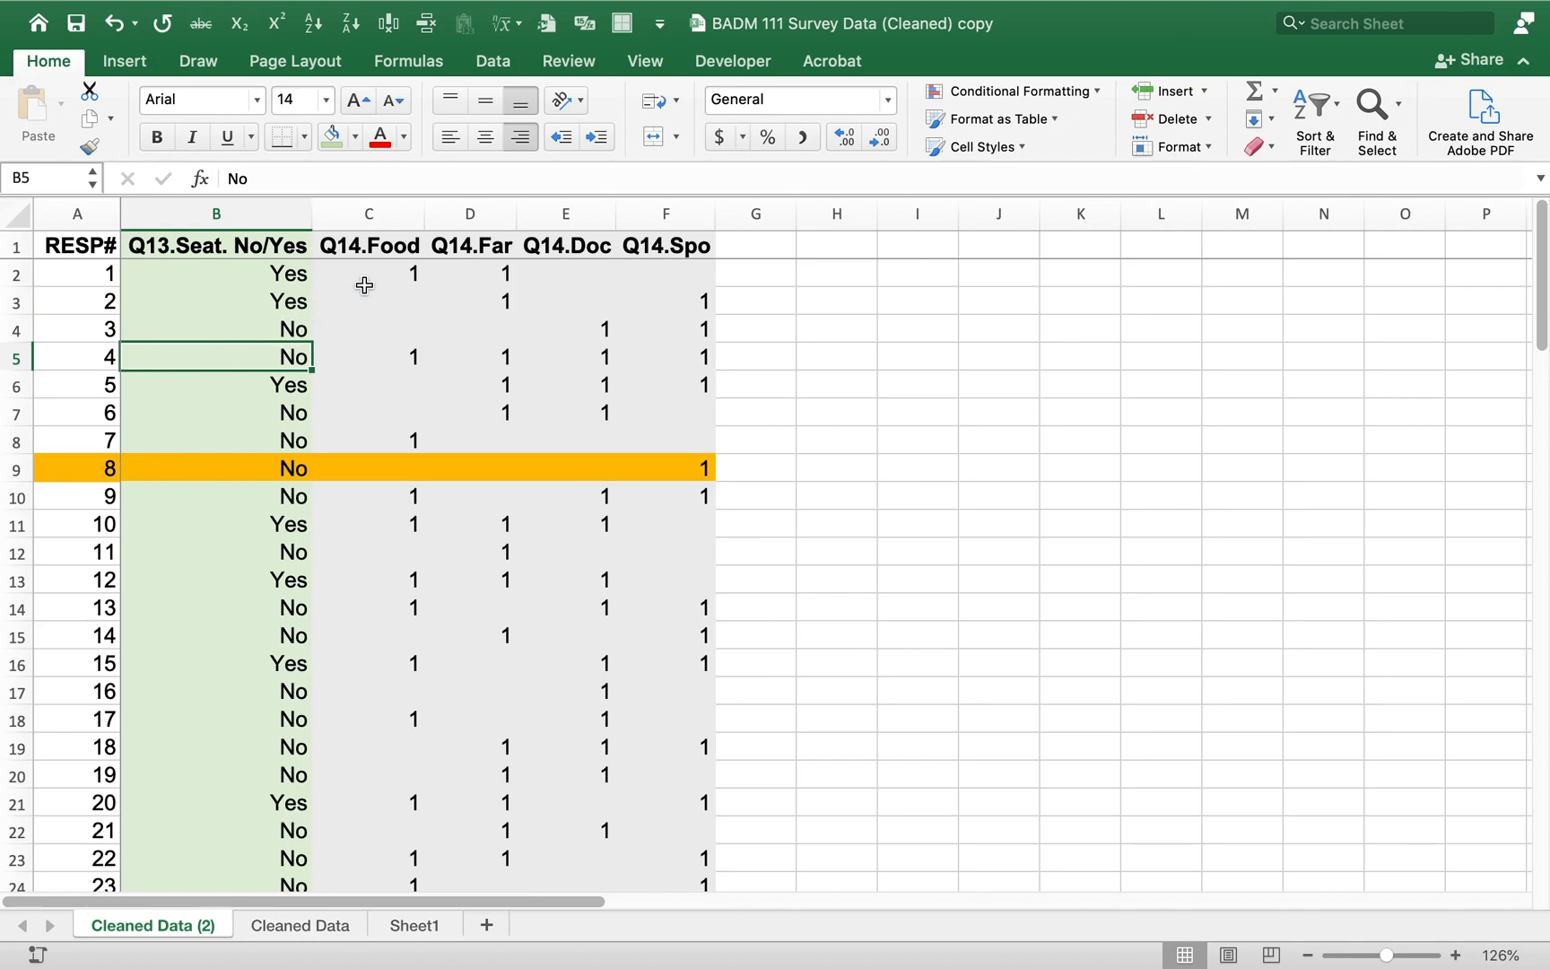
click(269, 305)
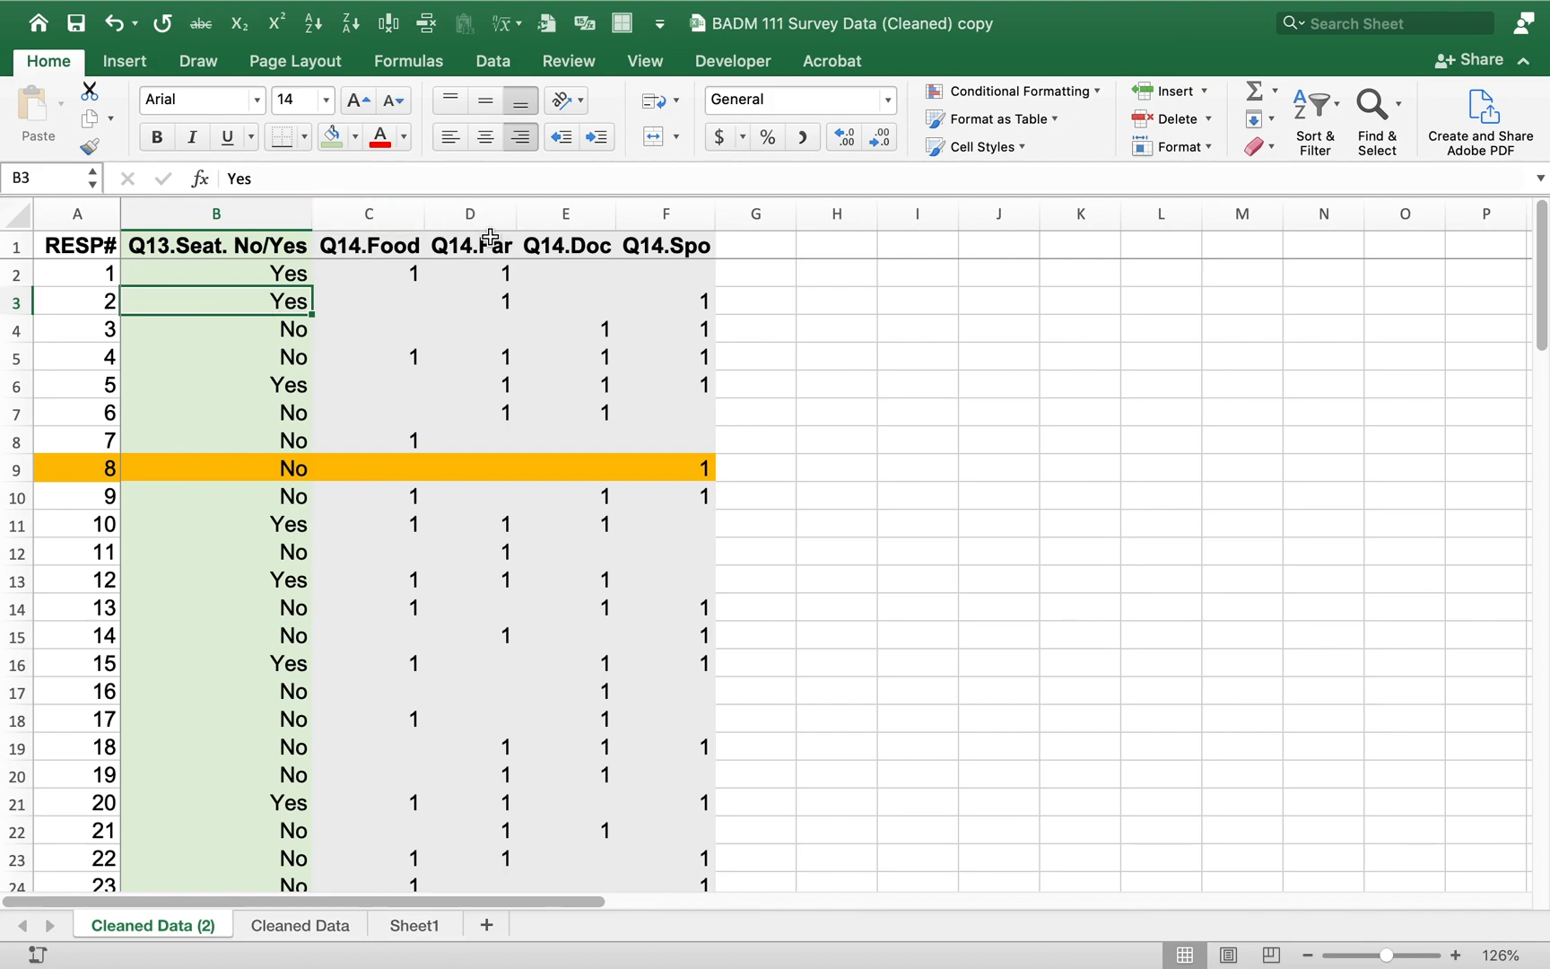
click(397, 211)
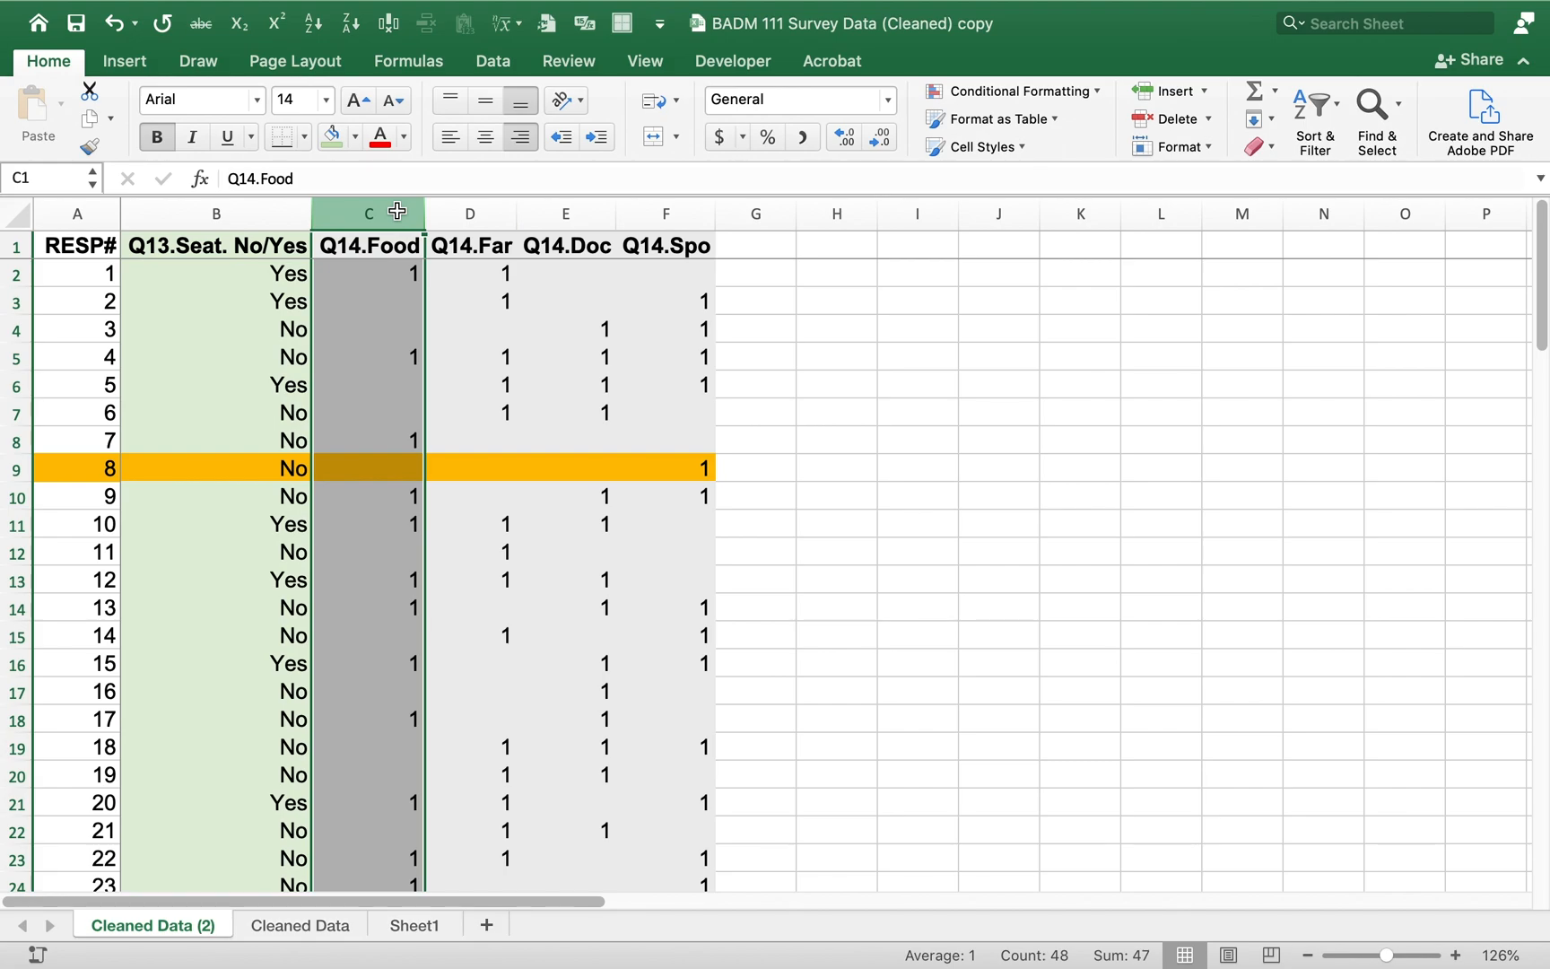
right_click(397, 211)
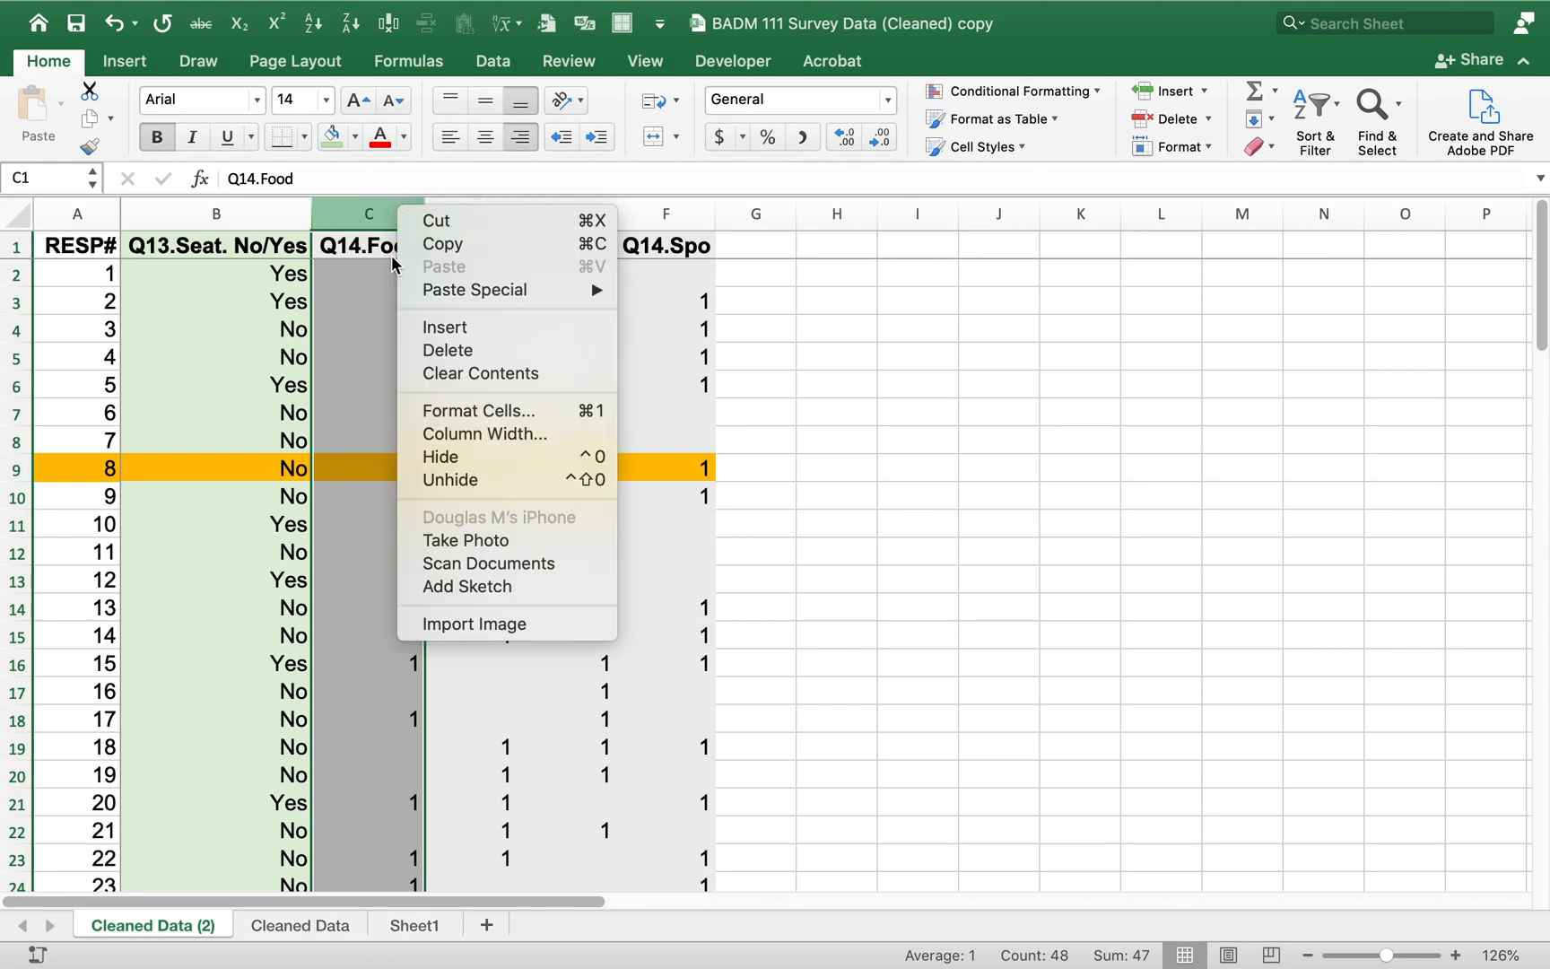
click(440, 350)
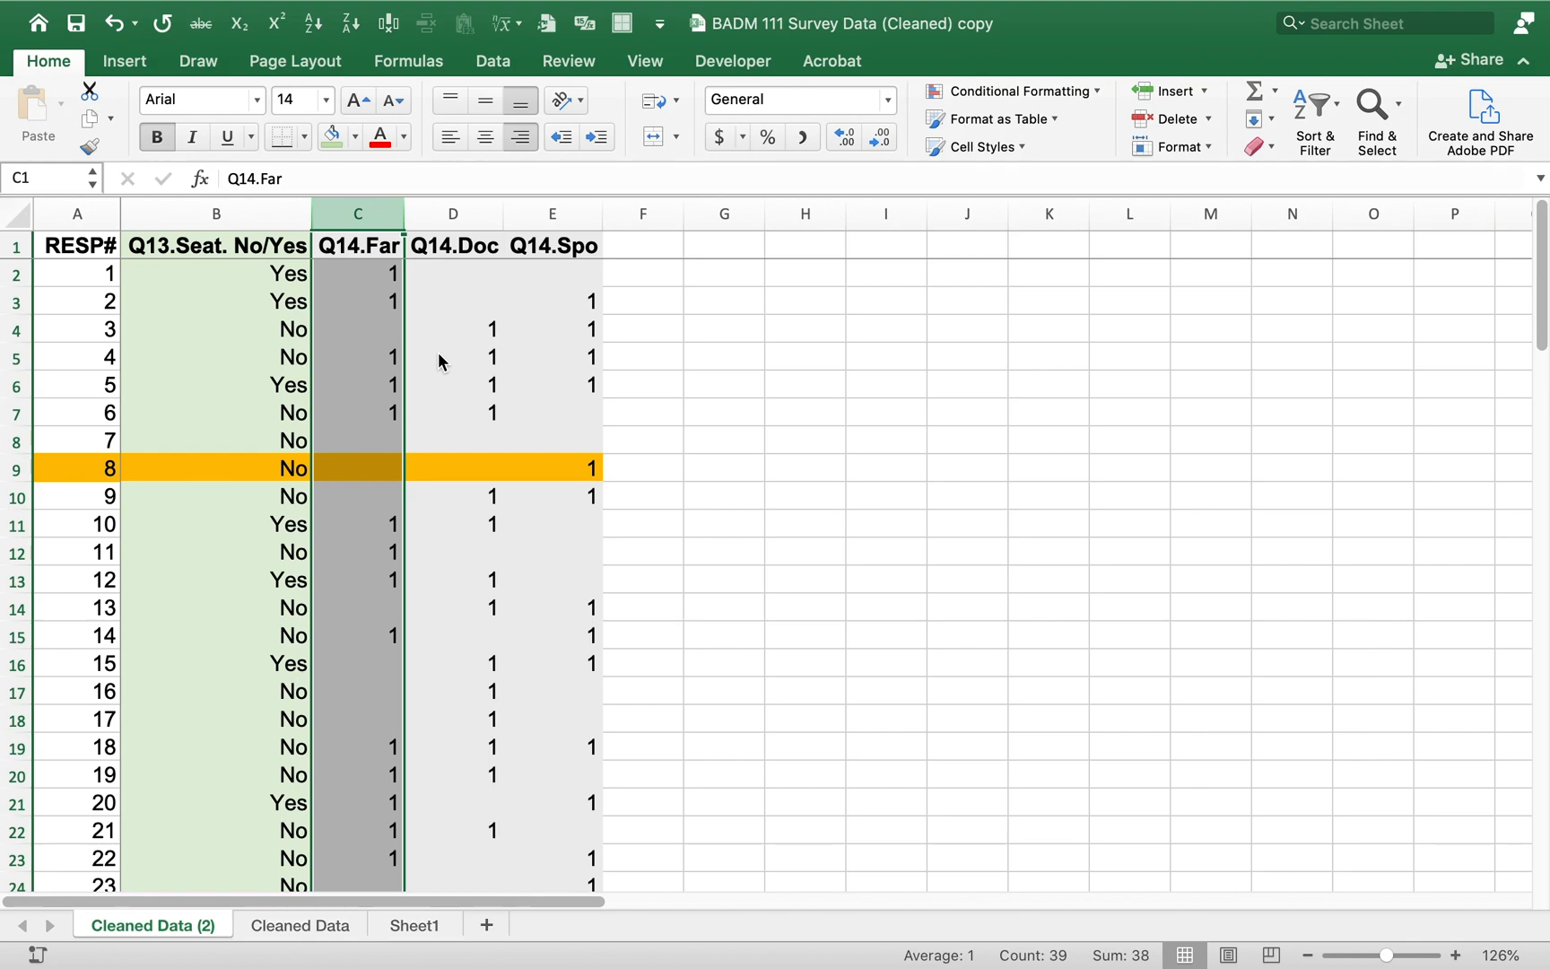
key(super+z)
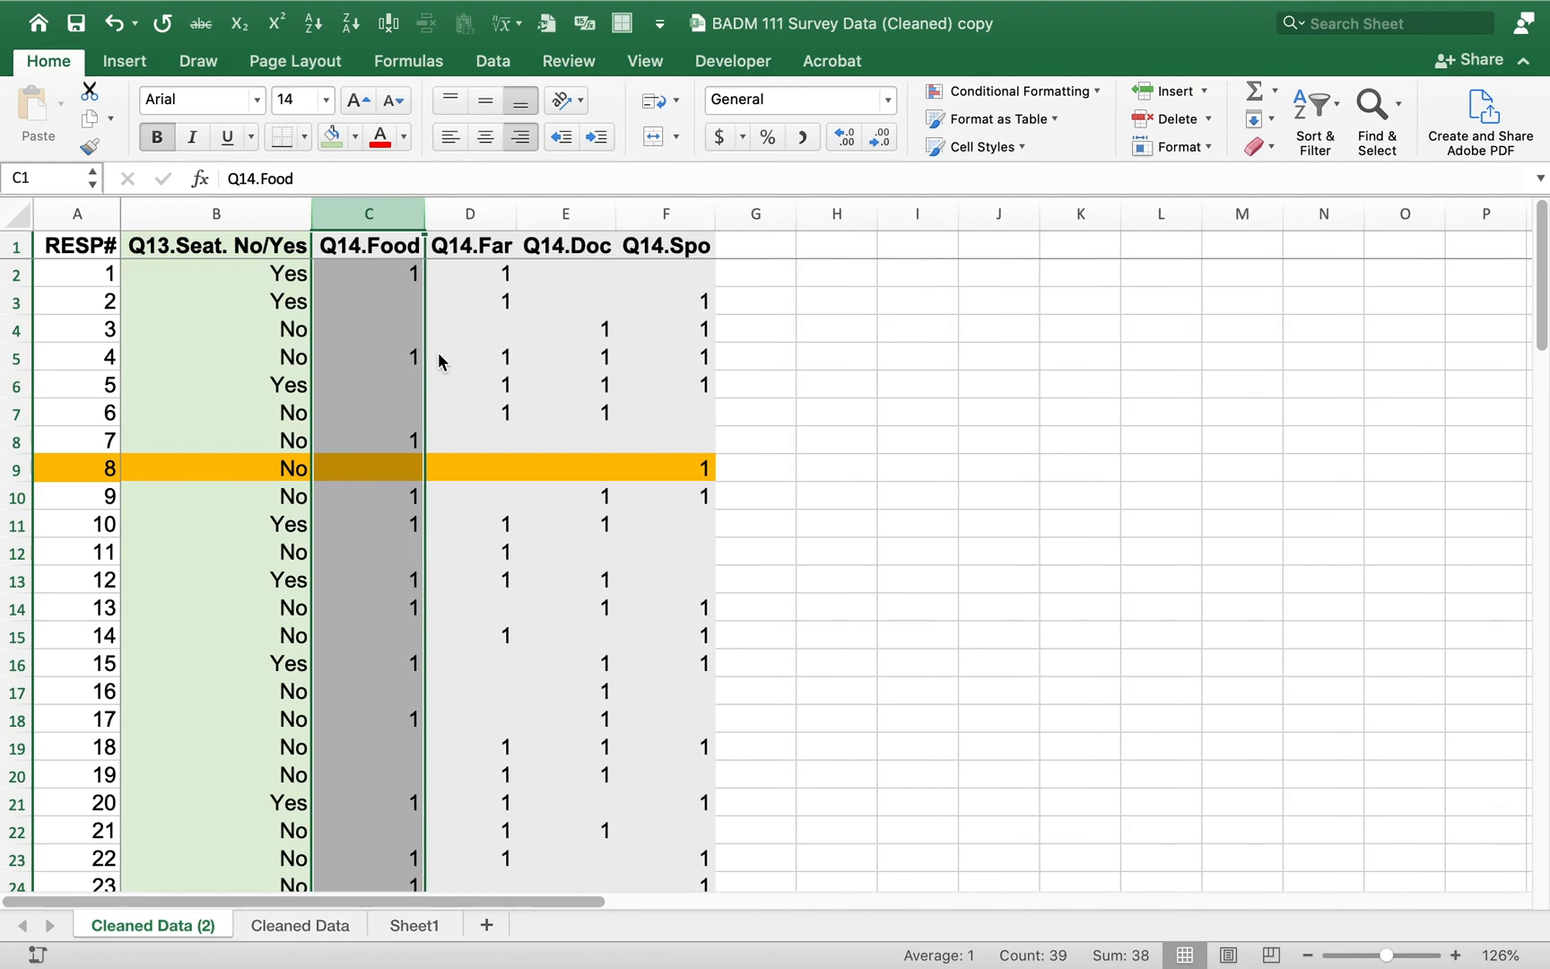
Step: Examine the block from Q14.Food to Q14.Spo, covering the headers and the answers of the first 11 respondents
click(439, 307)
drag(364, 244, 559, 218)
key(shift+Right)
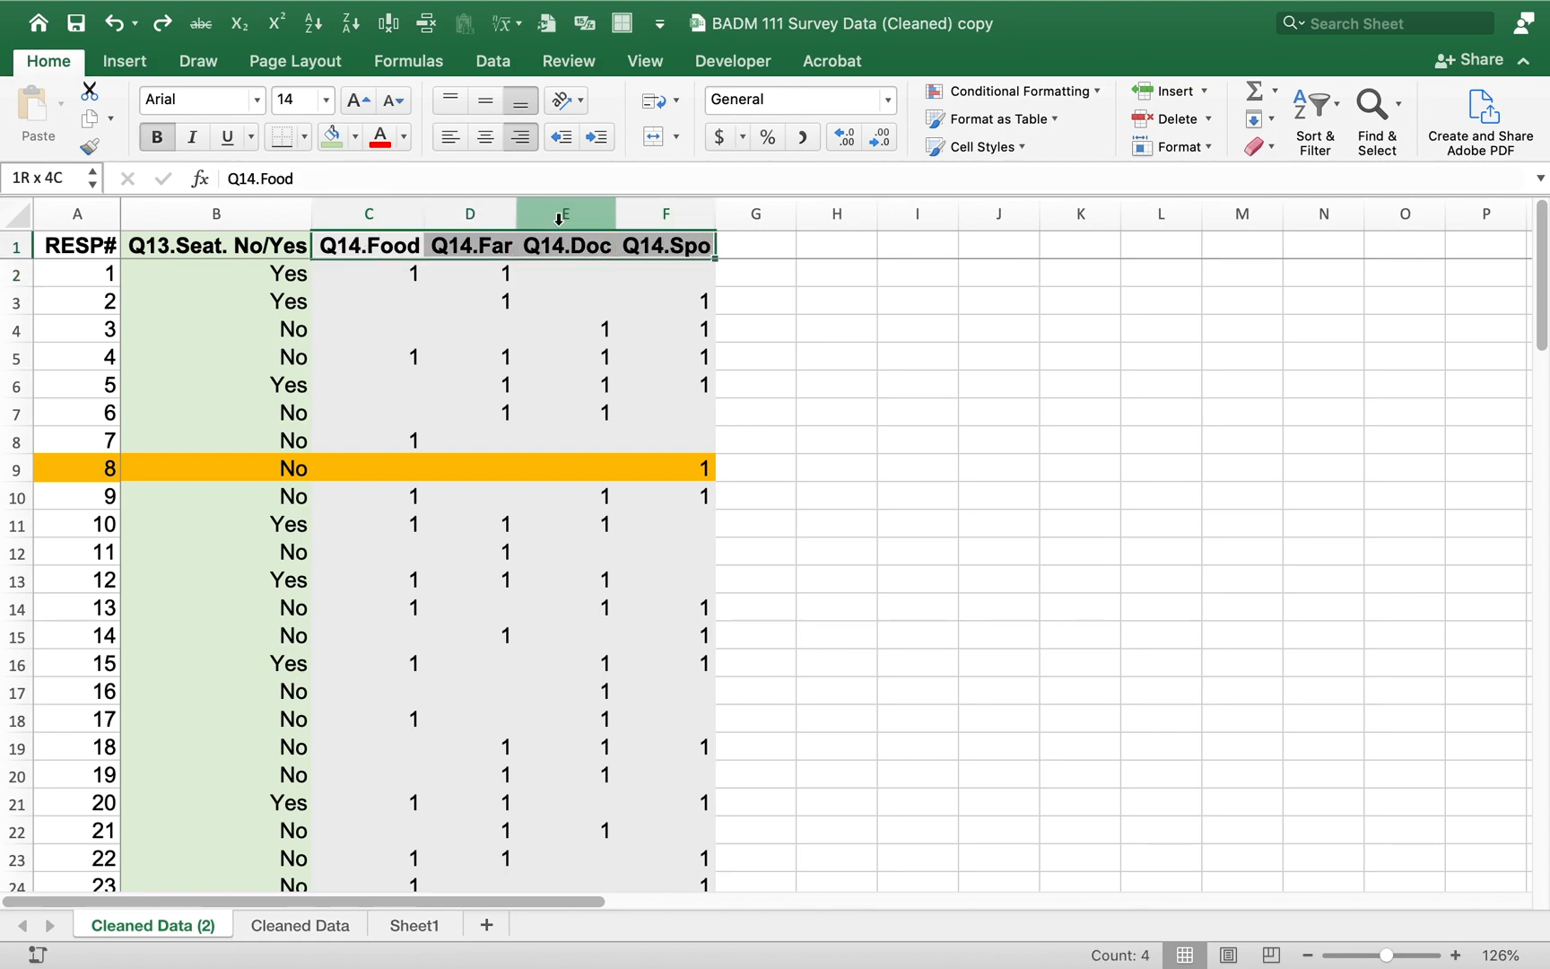
key(shift+Down)
key(shift+Down)
key(shift+Down)
key(shift+Down)
key(shift+Down)
key(shift+Down)
key(shift+Down)
key(shift+Down)
key(shift+Down)
key(shift+Down)
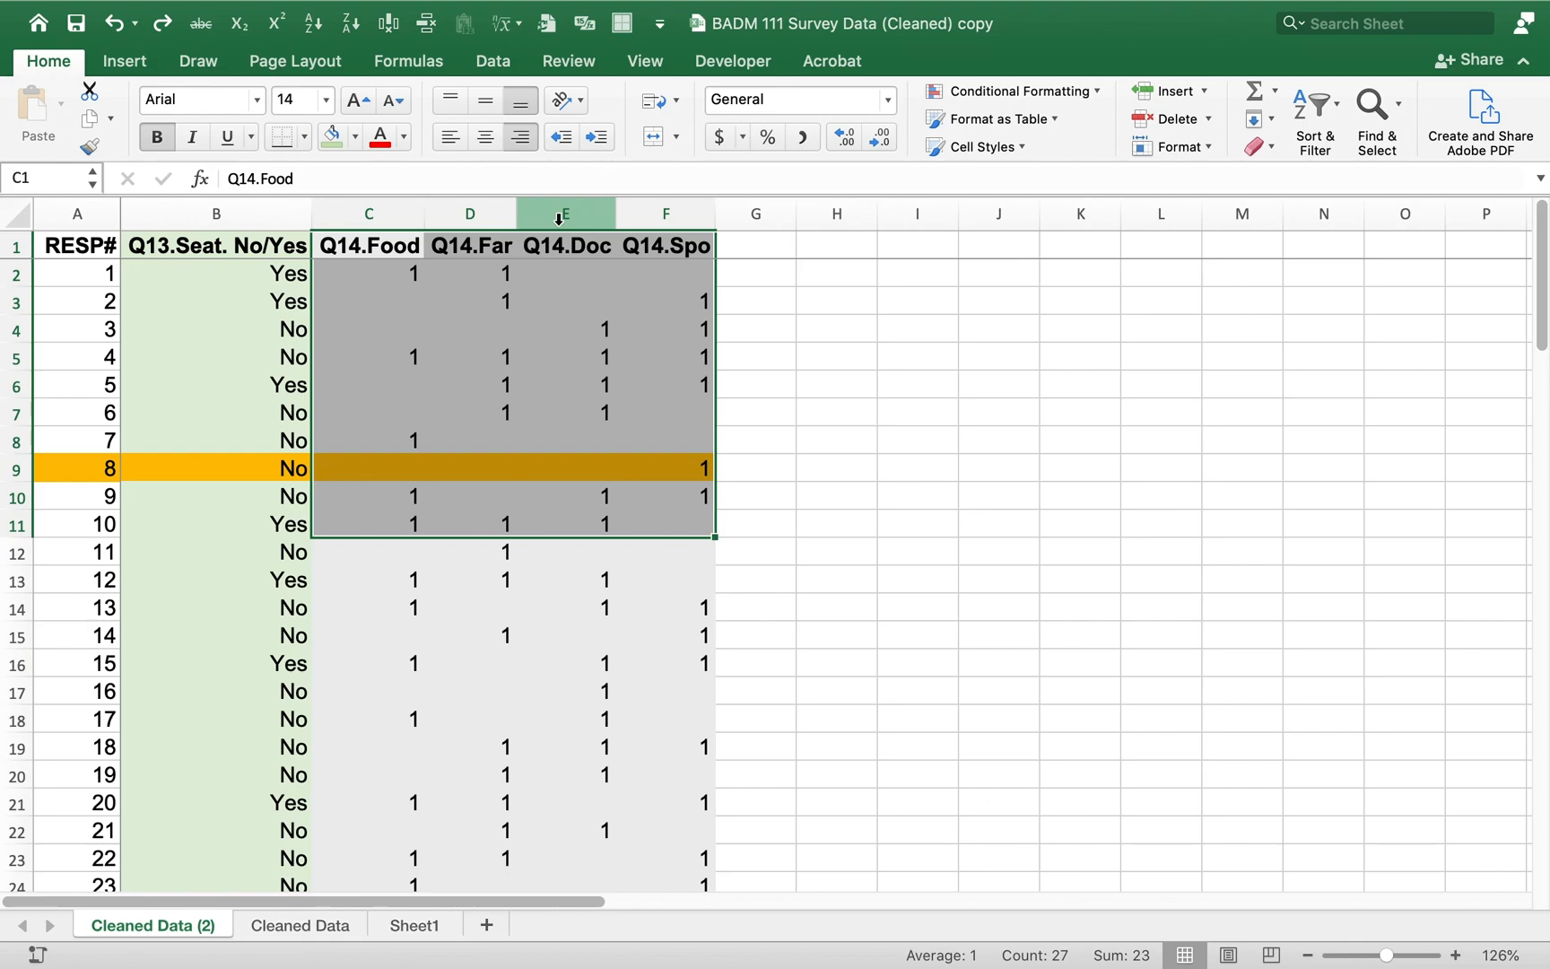
key(shift+BackSpace)
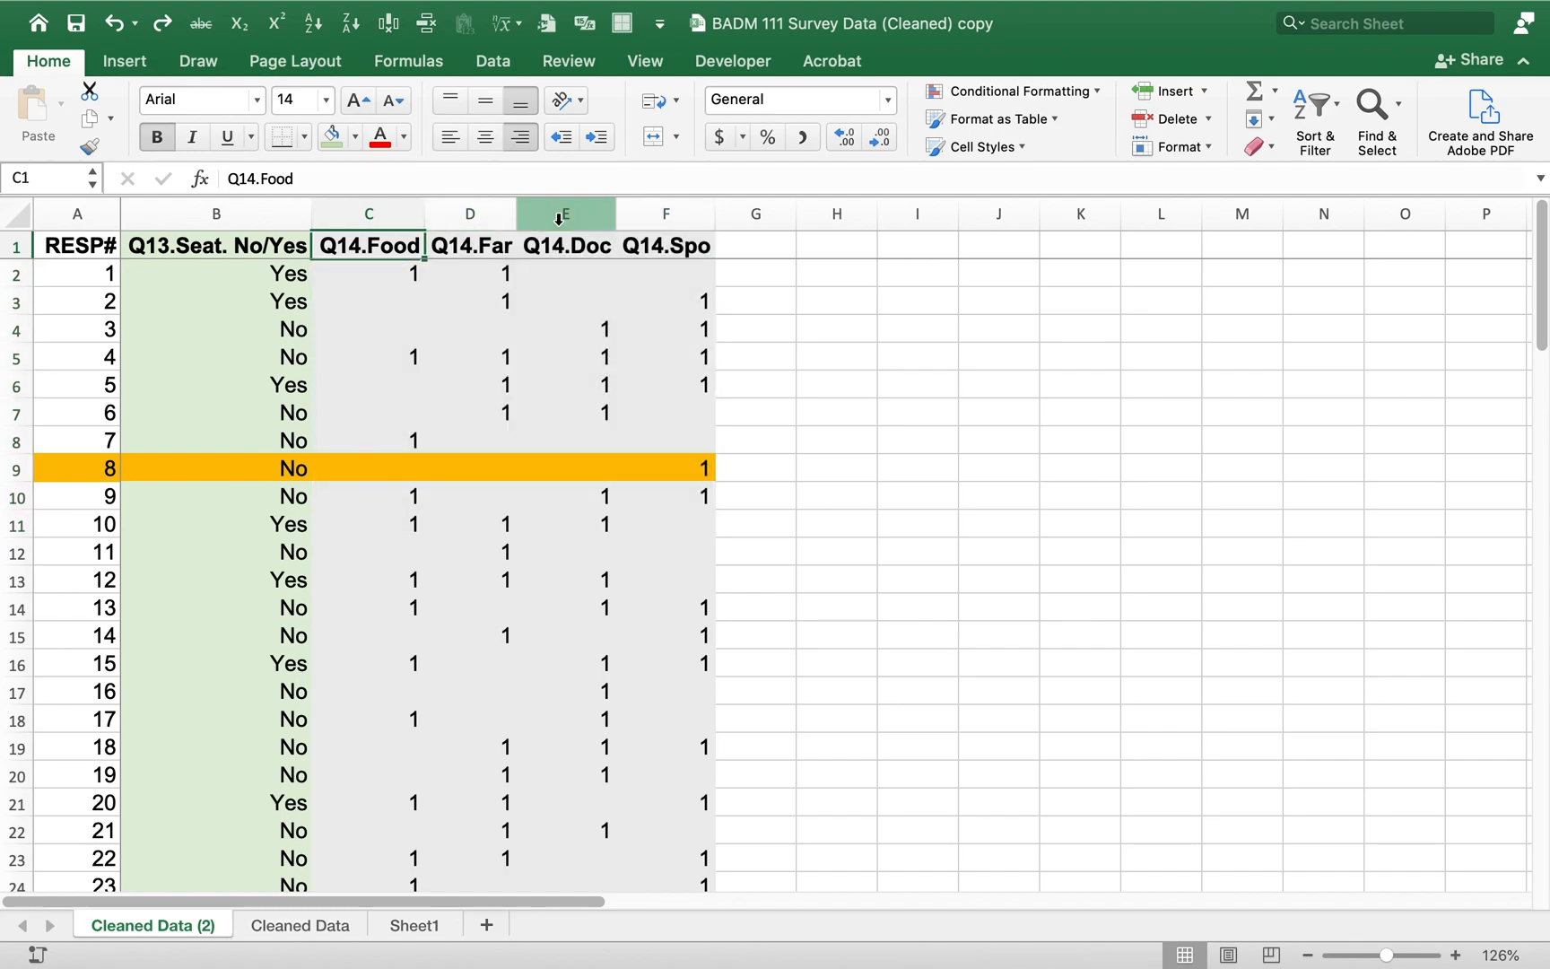
key(shift+Right)
key(shift+Right)
key(shift+Right)
key(shift+Down)
key(shift+Down)
key(shift+Down)
key(shift+Down)
key(shift+Down)
key(shift+Down)
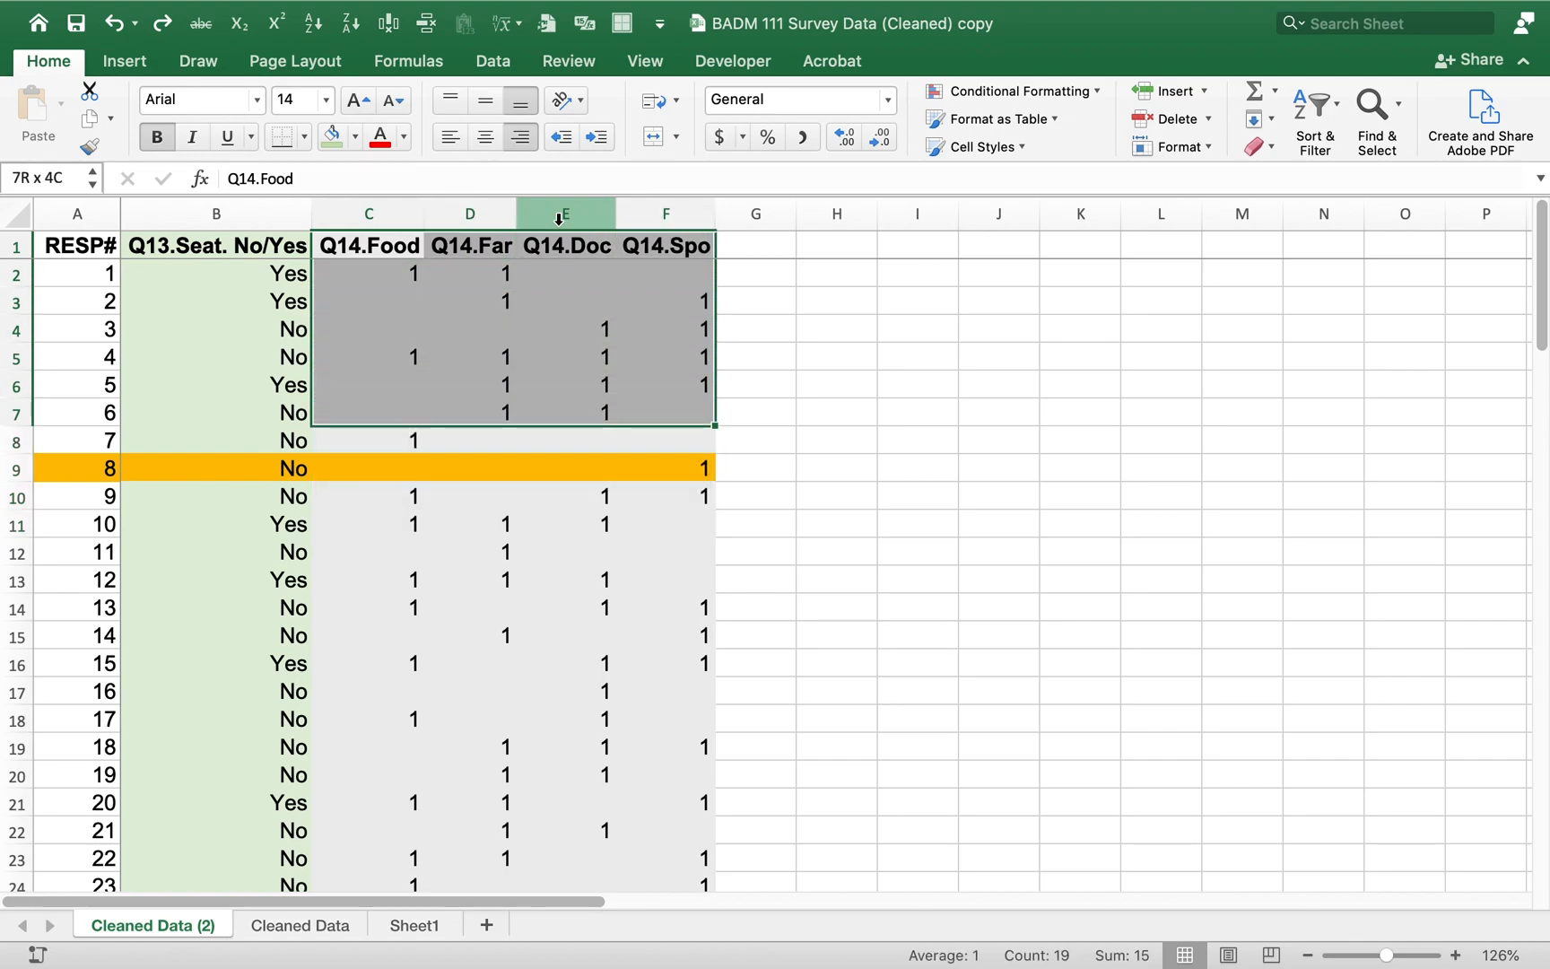
key(shift+Down)
key(shift+Down)
key(shift+Down)
key(shift+Down)
key(shift+Down)
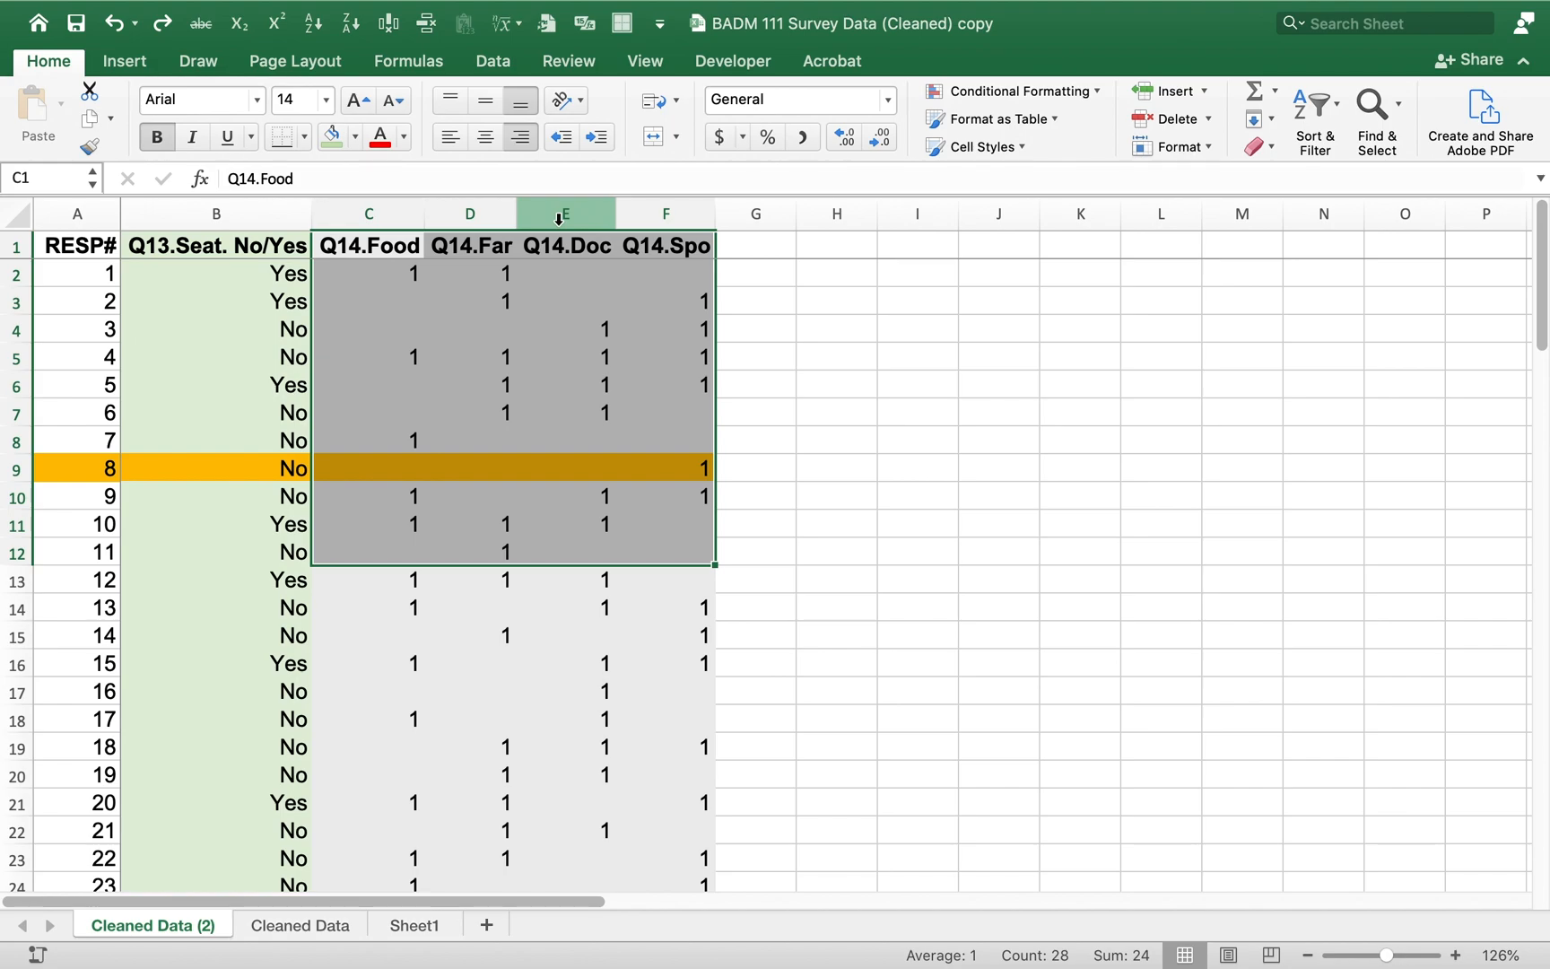
Step: Examine respondent 1's entries under Q14.Food, Q14.Far and Q14.Doc against their column headers
key(Up)
key(Down)
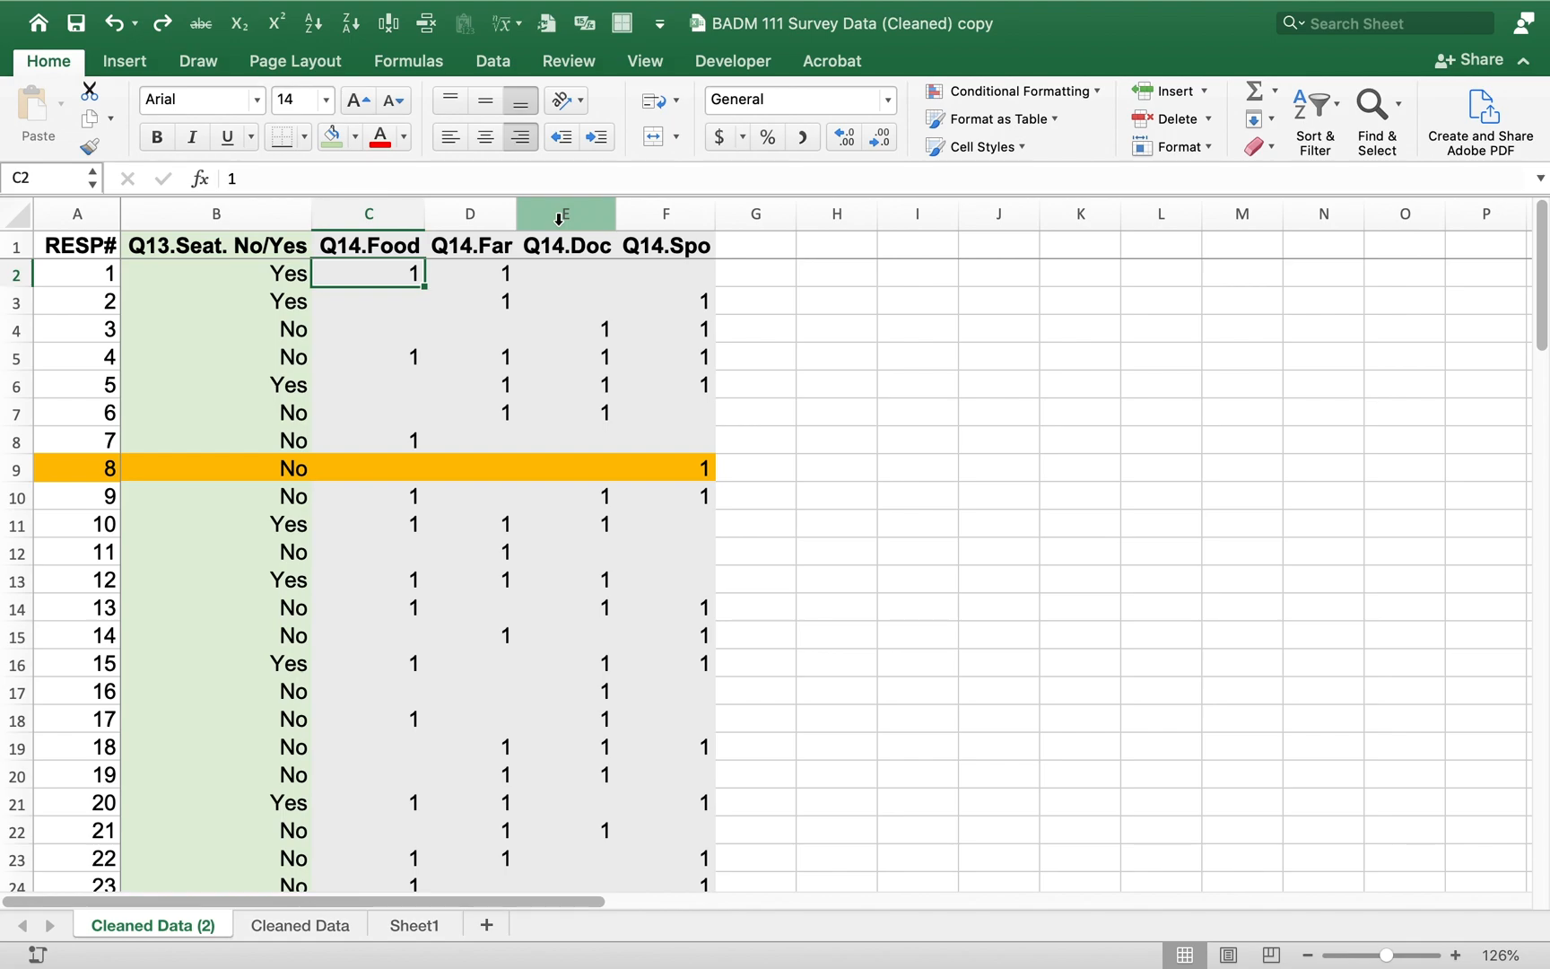
key(Right)
key(Left)
key(Right)
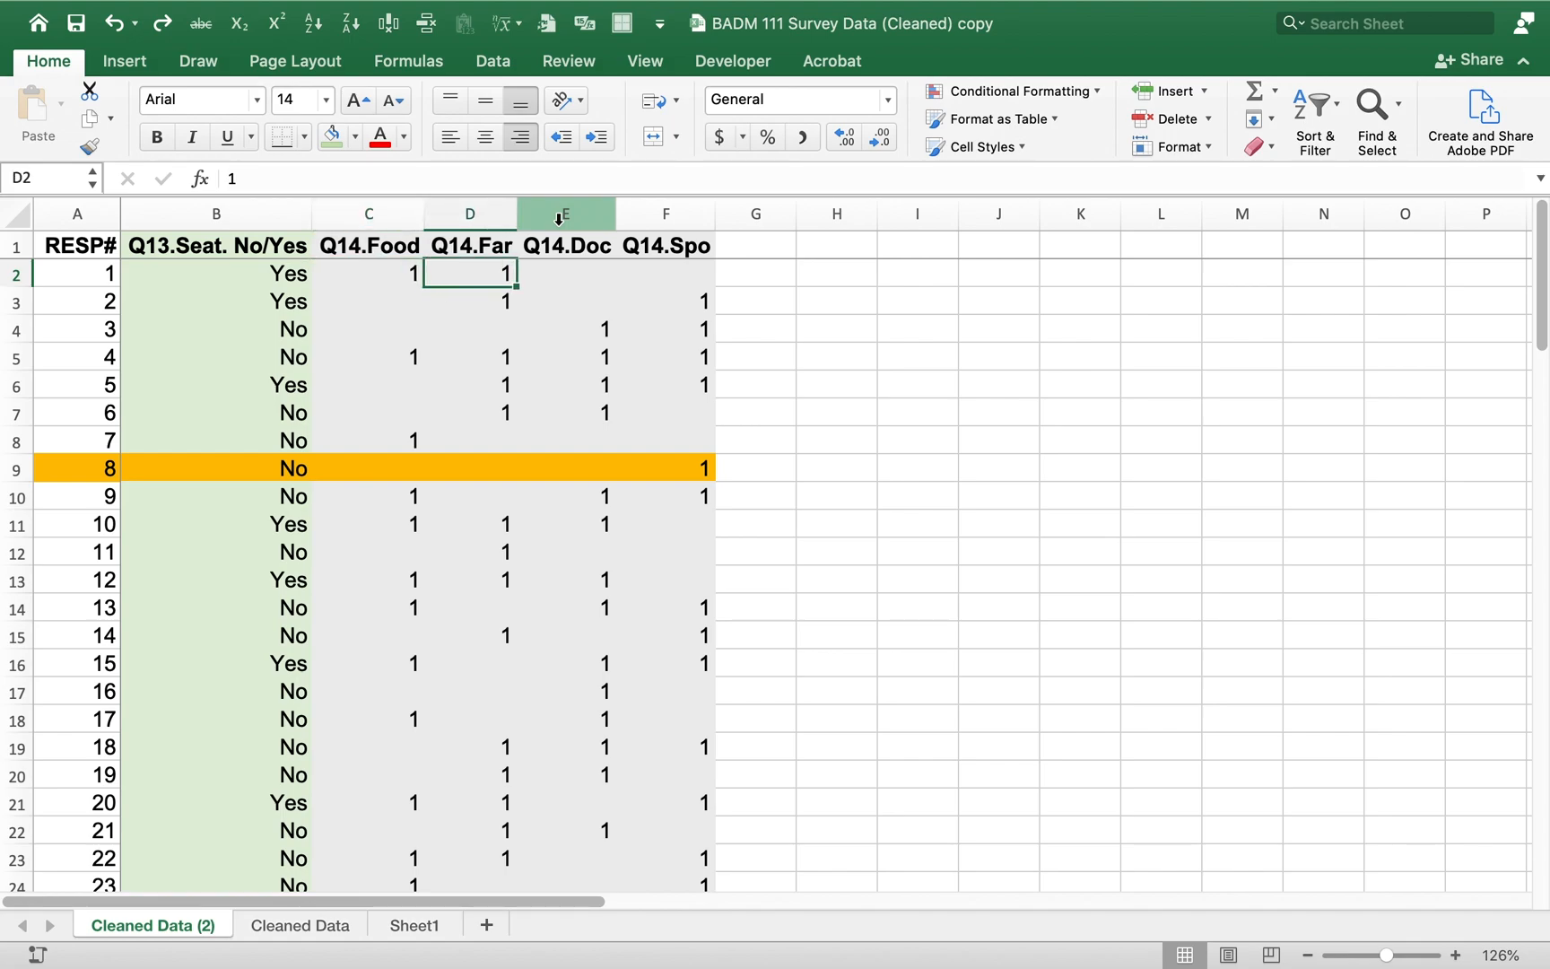
key(Left)
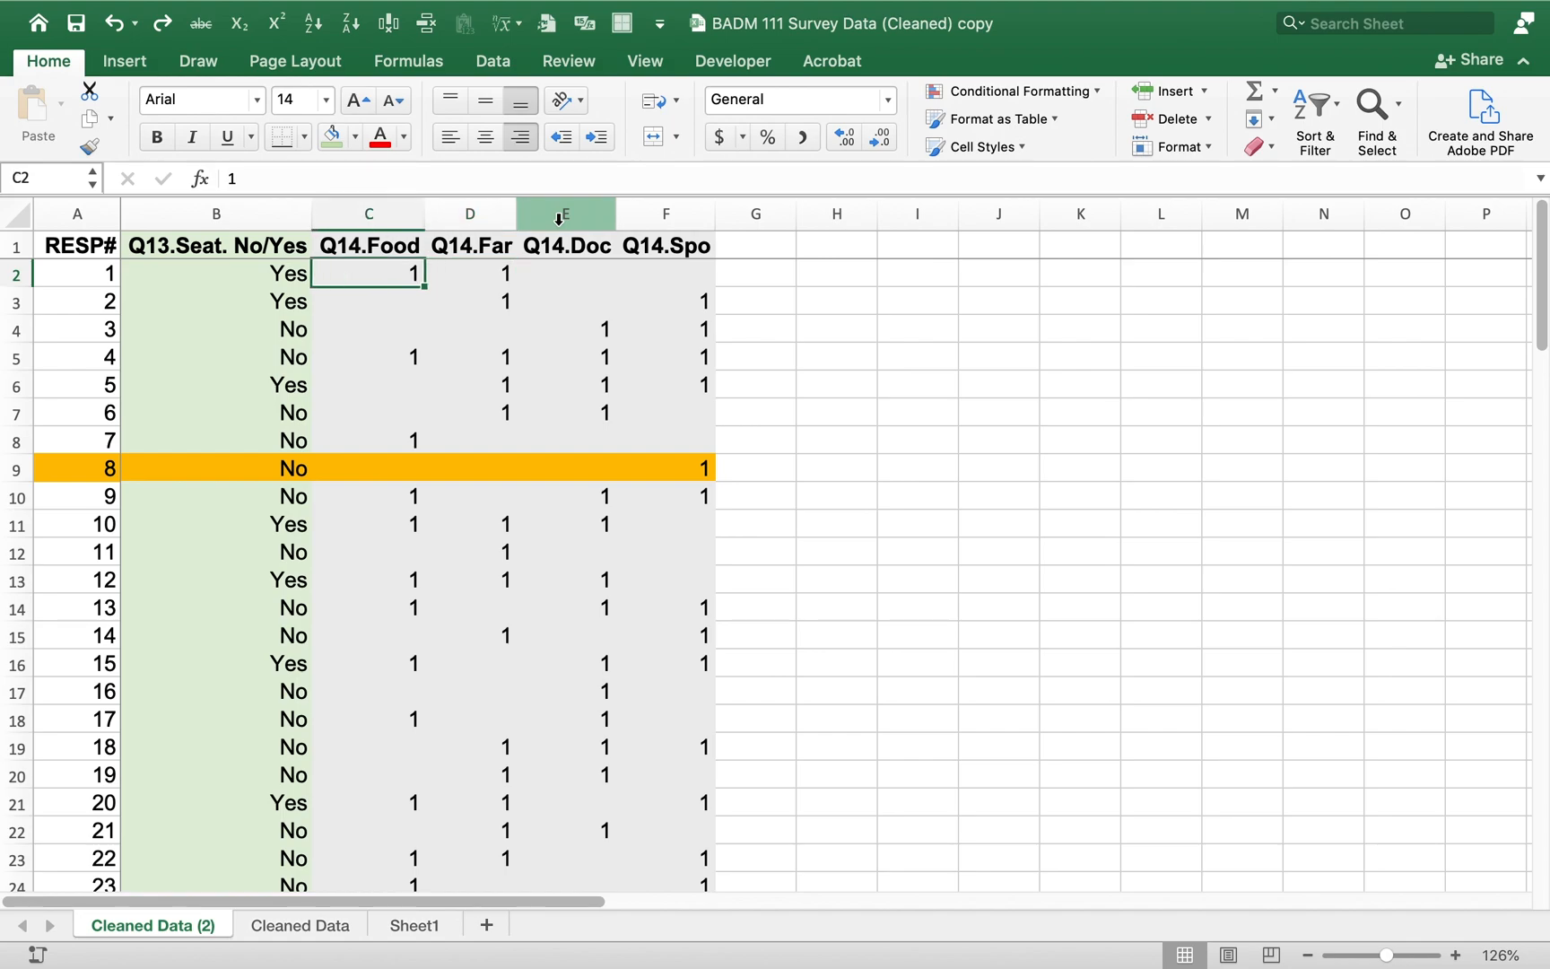
key(Up)
key(Down)
key(Right)
key(Up)
key(Down)
key(Right)
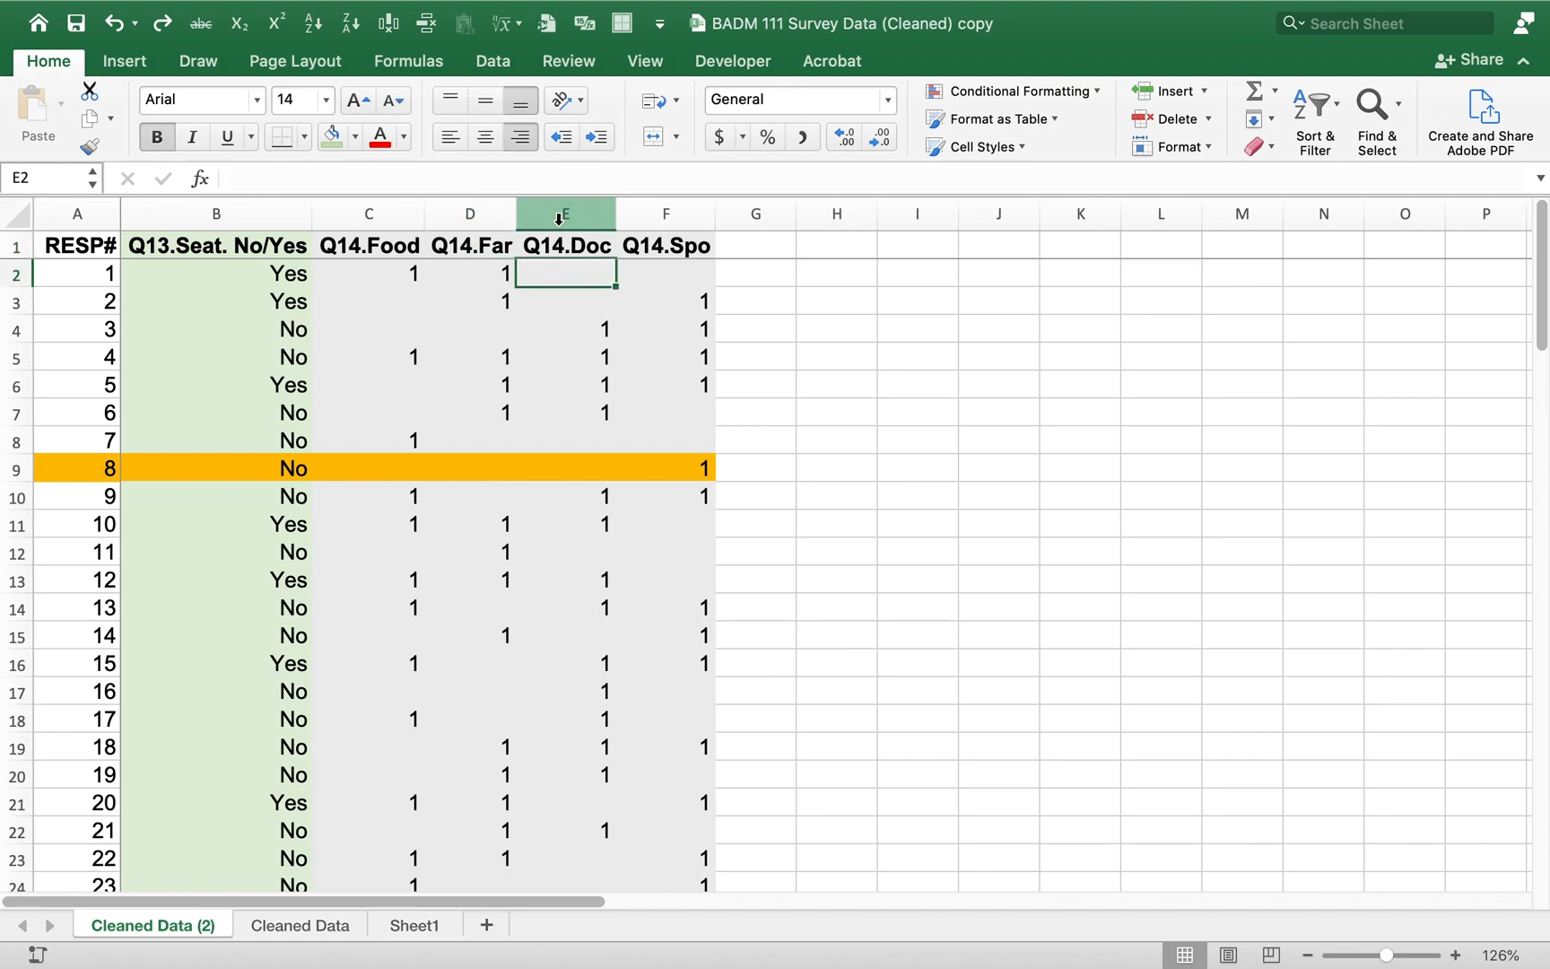
Step: Examine respondent 1's answers from Q14.Food through Q14.Spo and respondent 3's Q14.Far entry
key(Right)
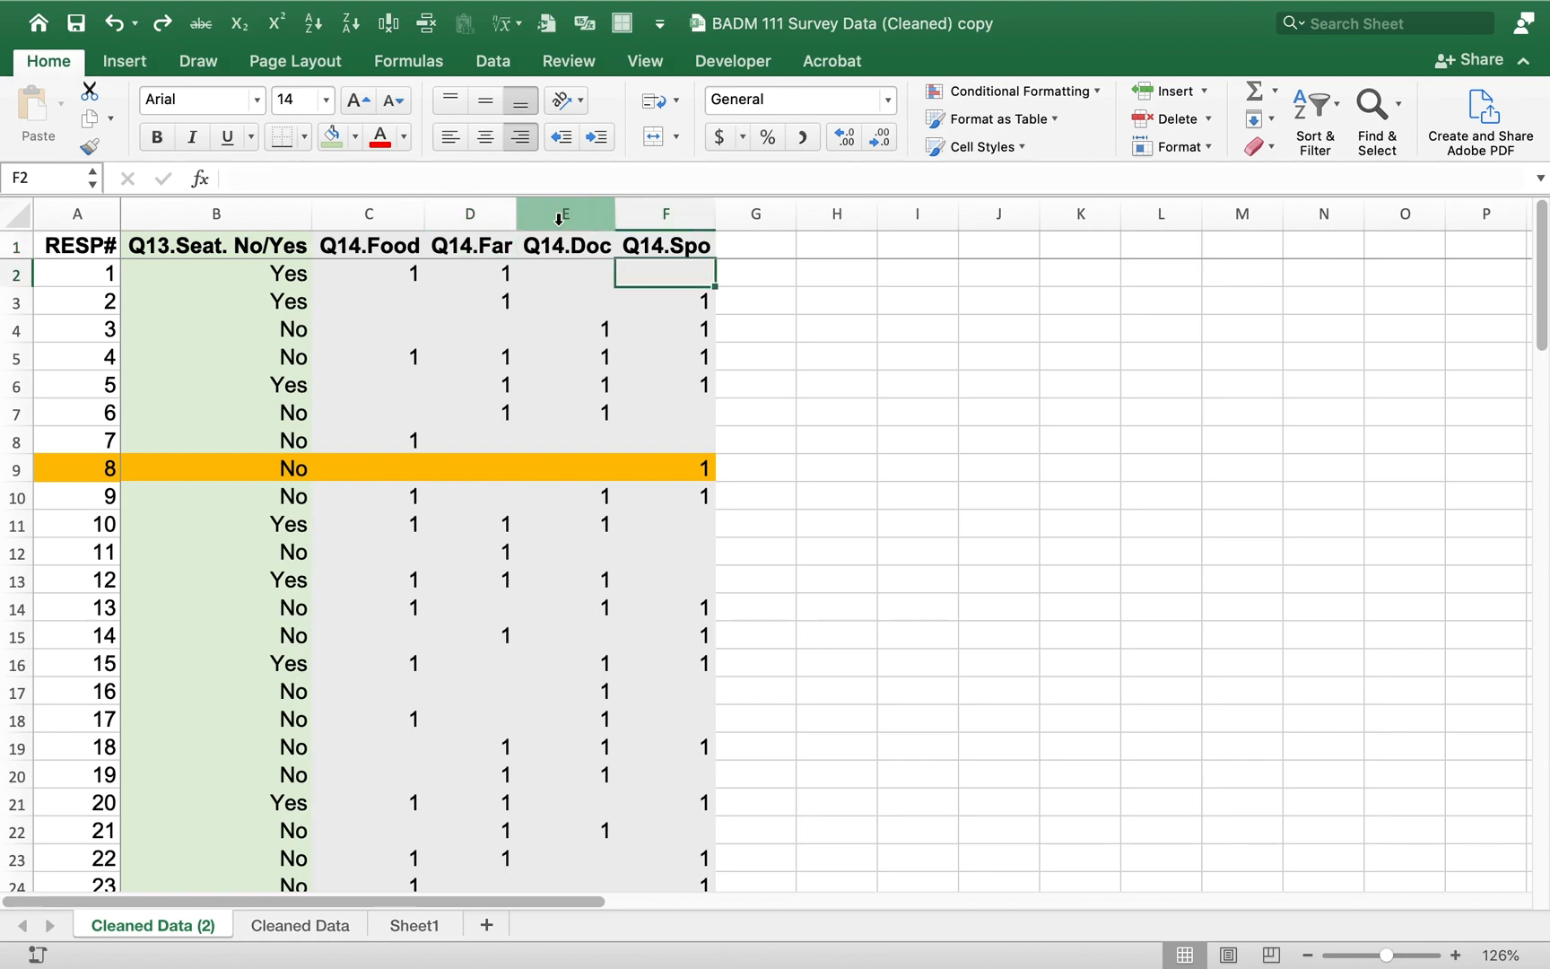
key(Left)
key(Left)
key(Down)
key(Down)
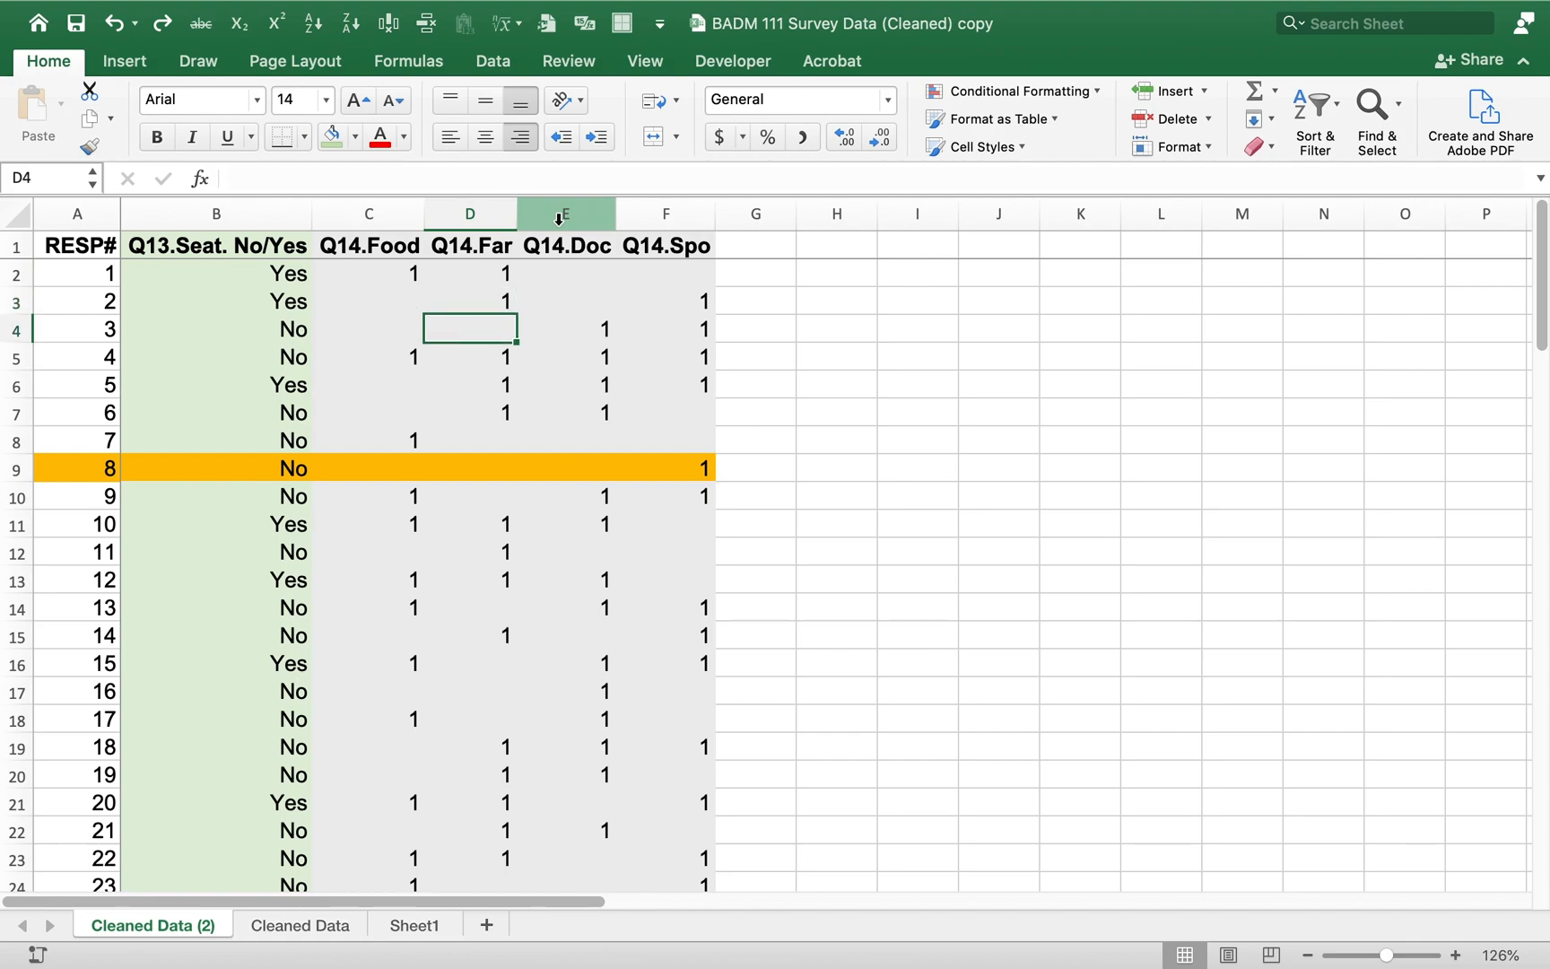
key(Up)
key(Up)
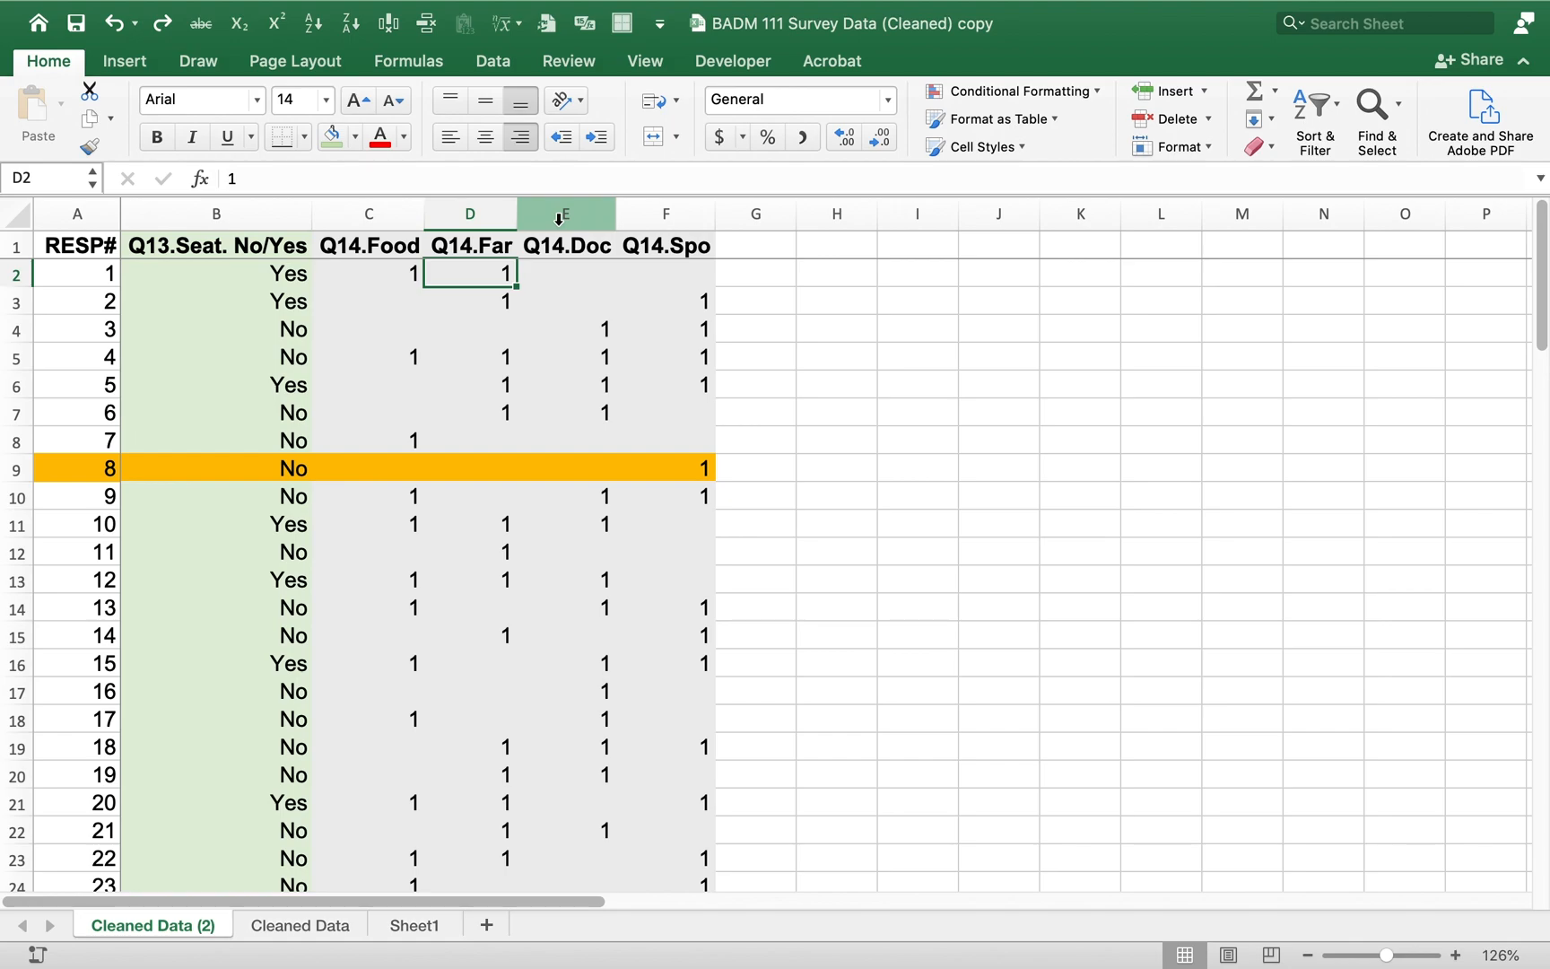
key(Left)
key(shift+Right)
key(shift+Right)
key(shift+Right)
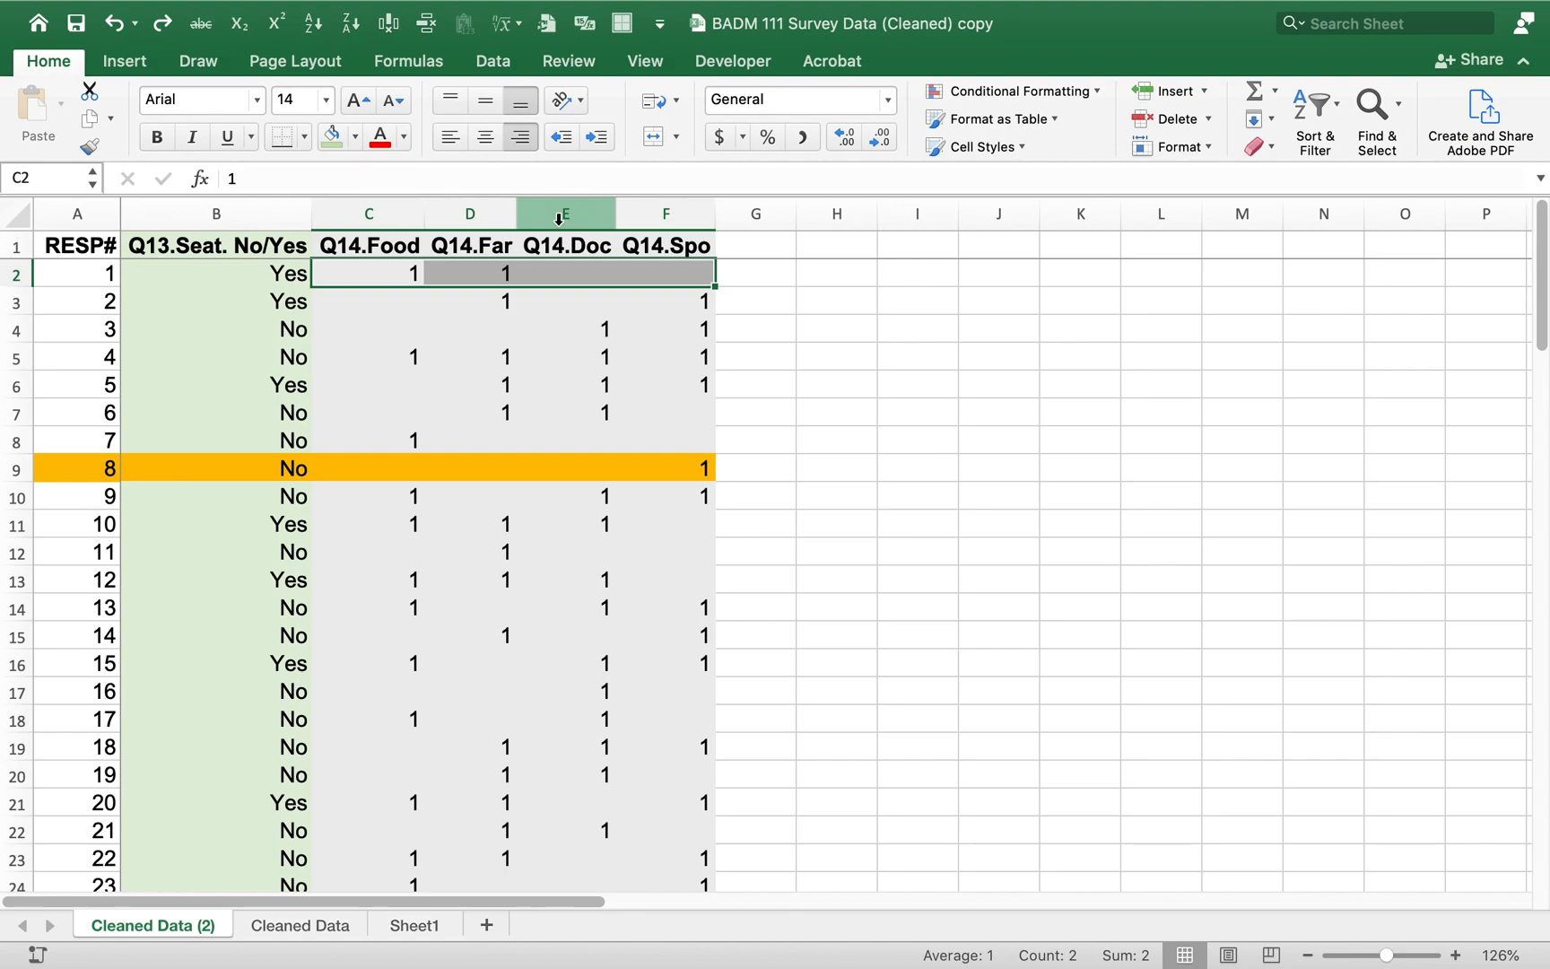
key(Right)
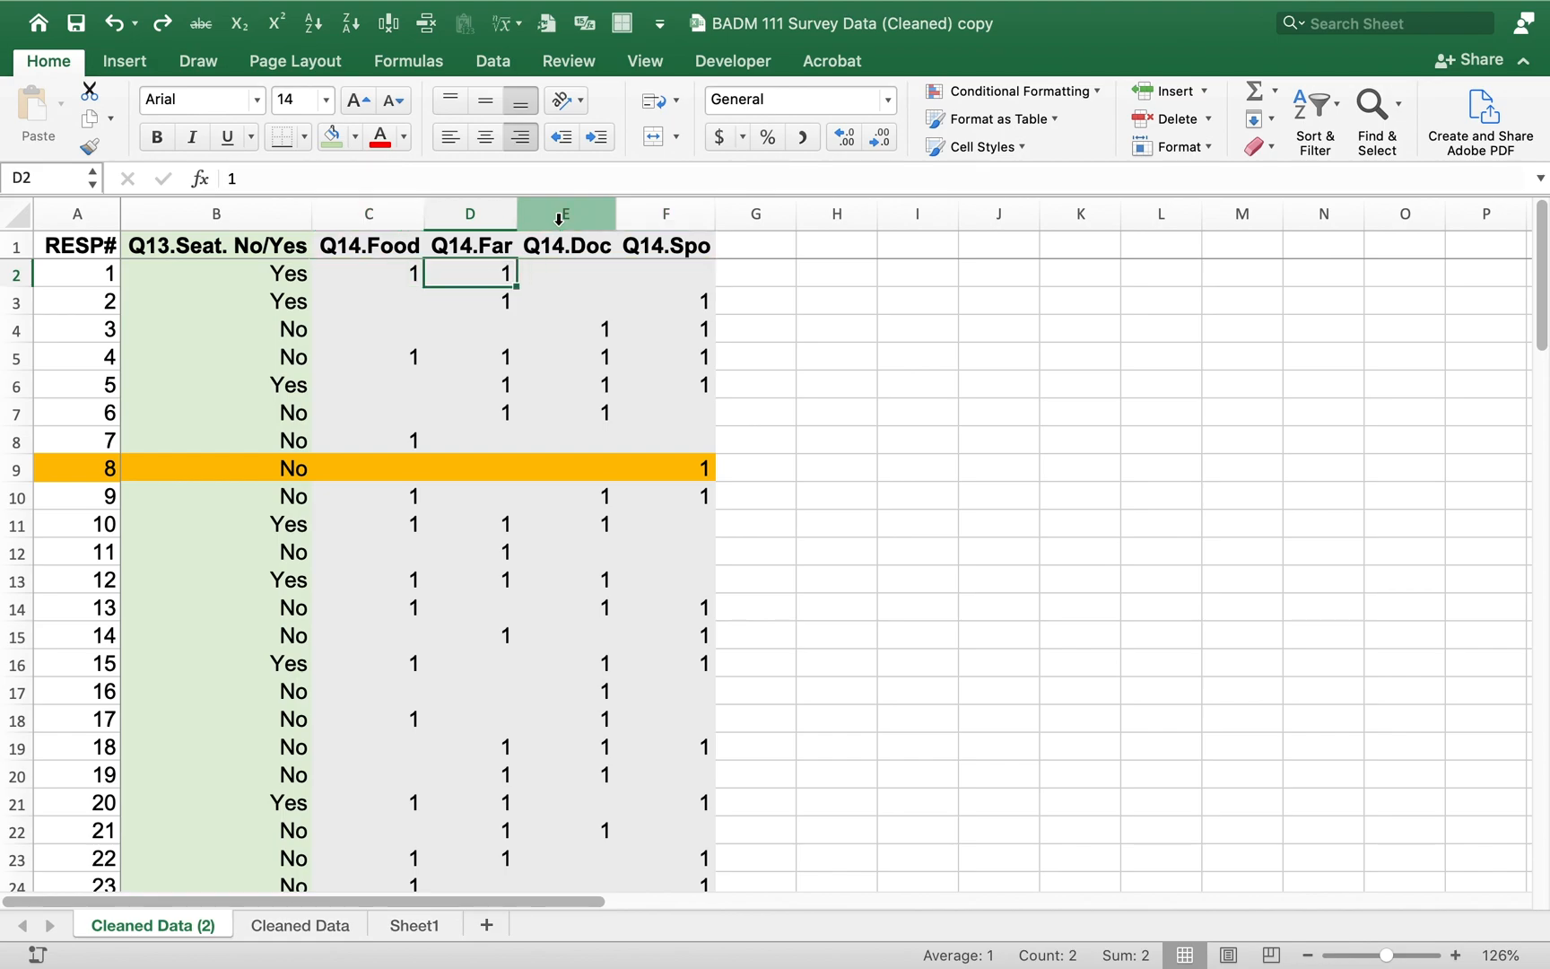
Step: Add the header Count in cell G1, next to the Q14.Spo column
key(Up)
key(Right)
key(Right)
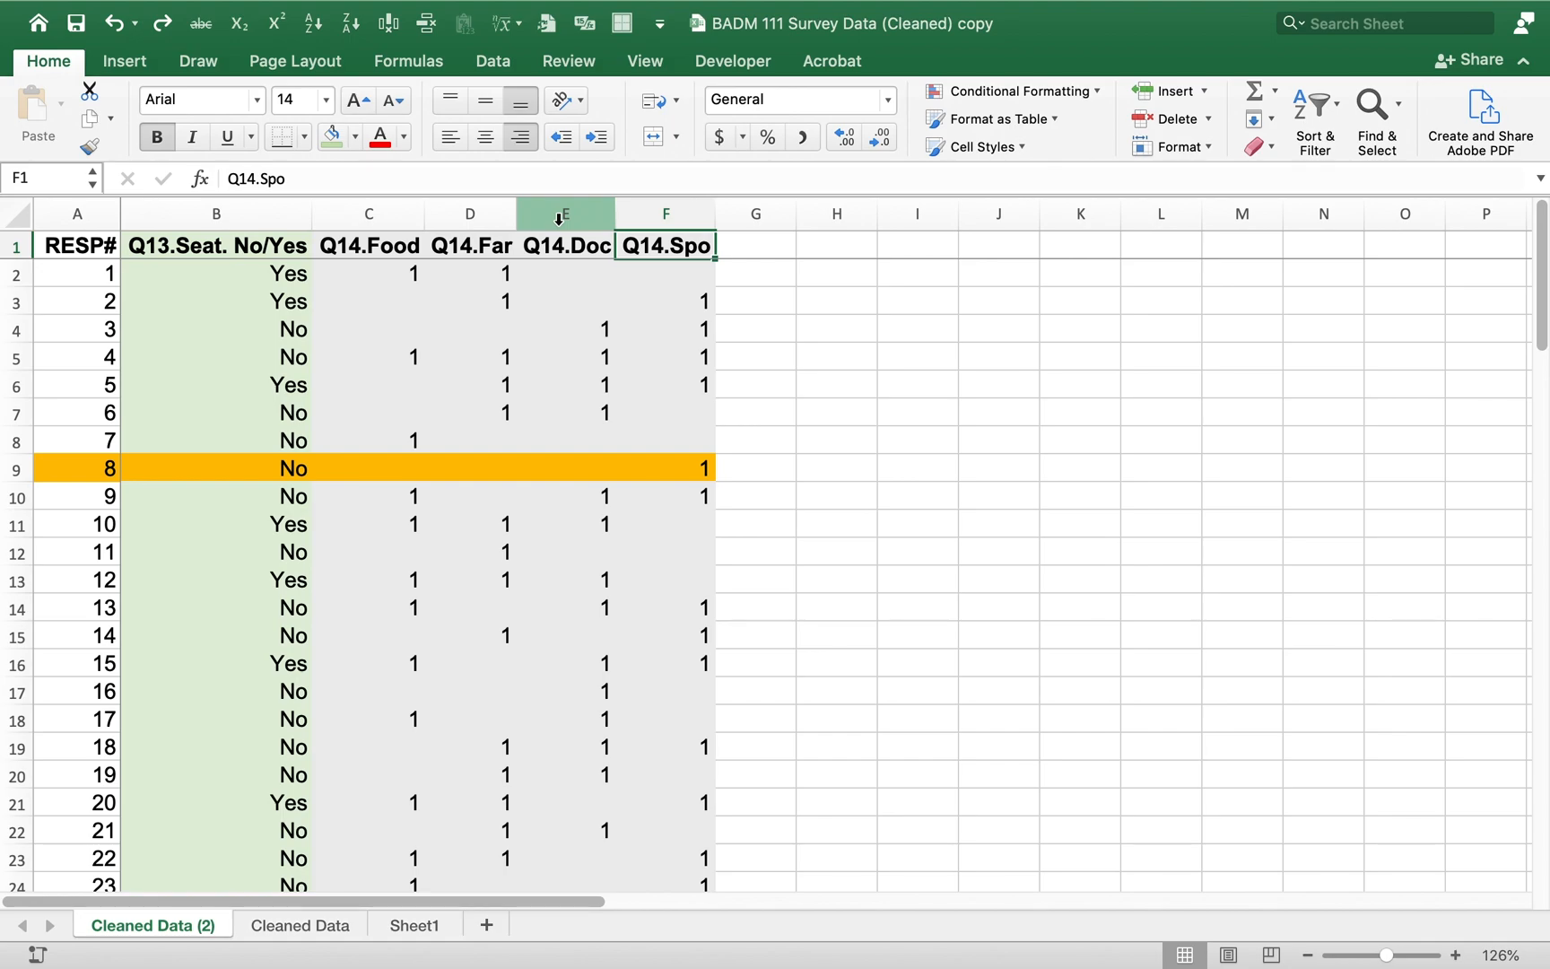
key(Right)
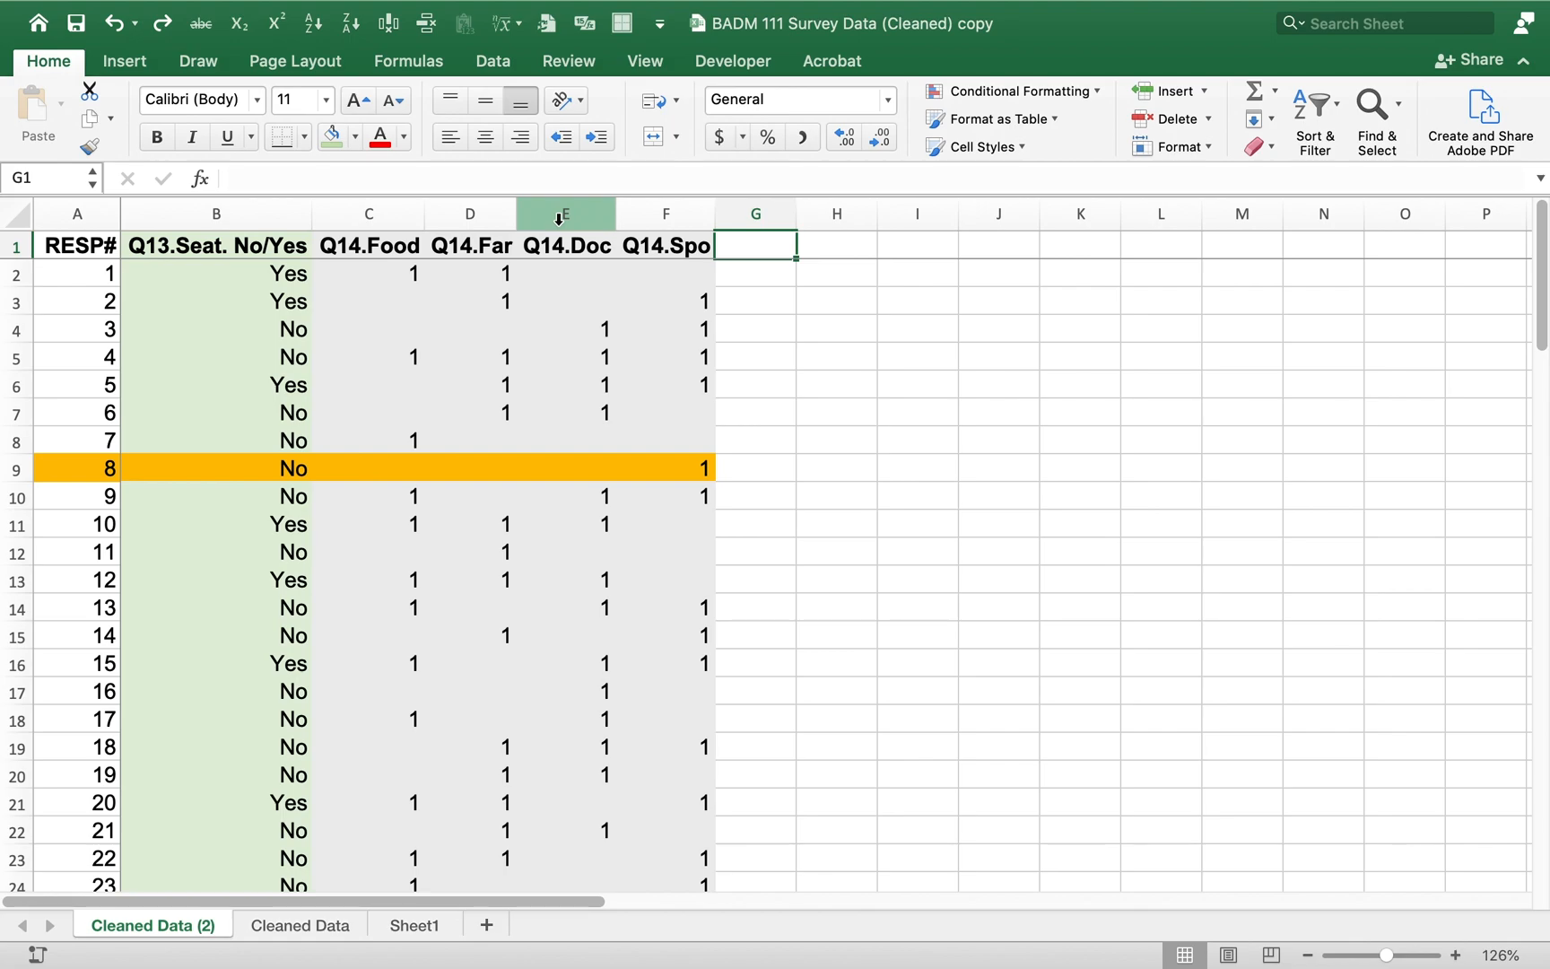
text(Count)
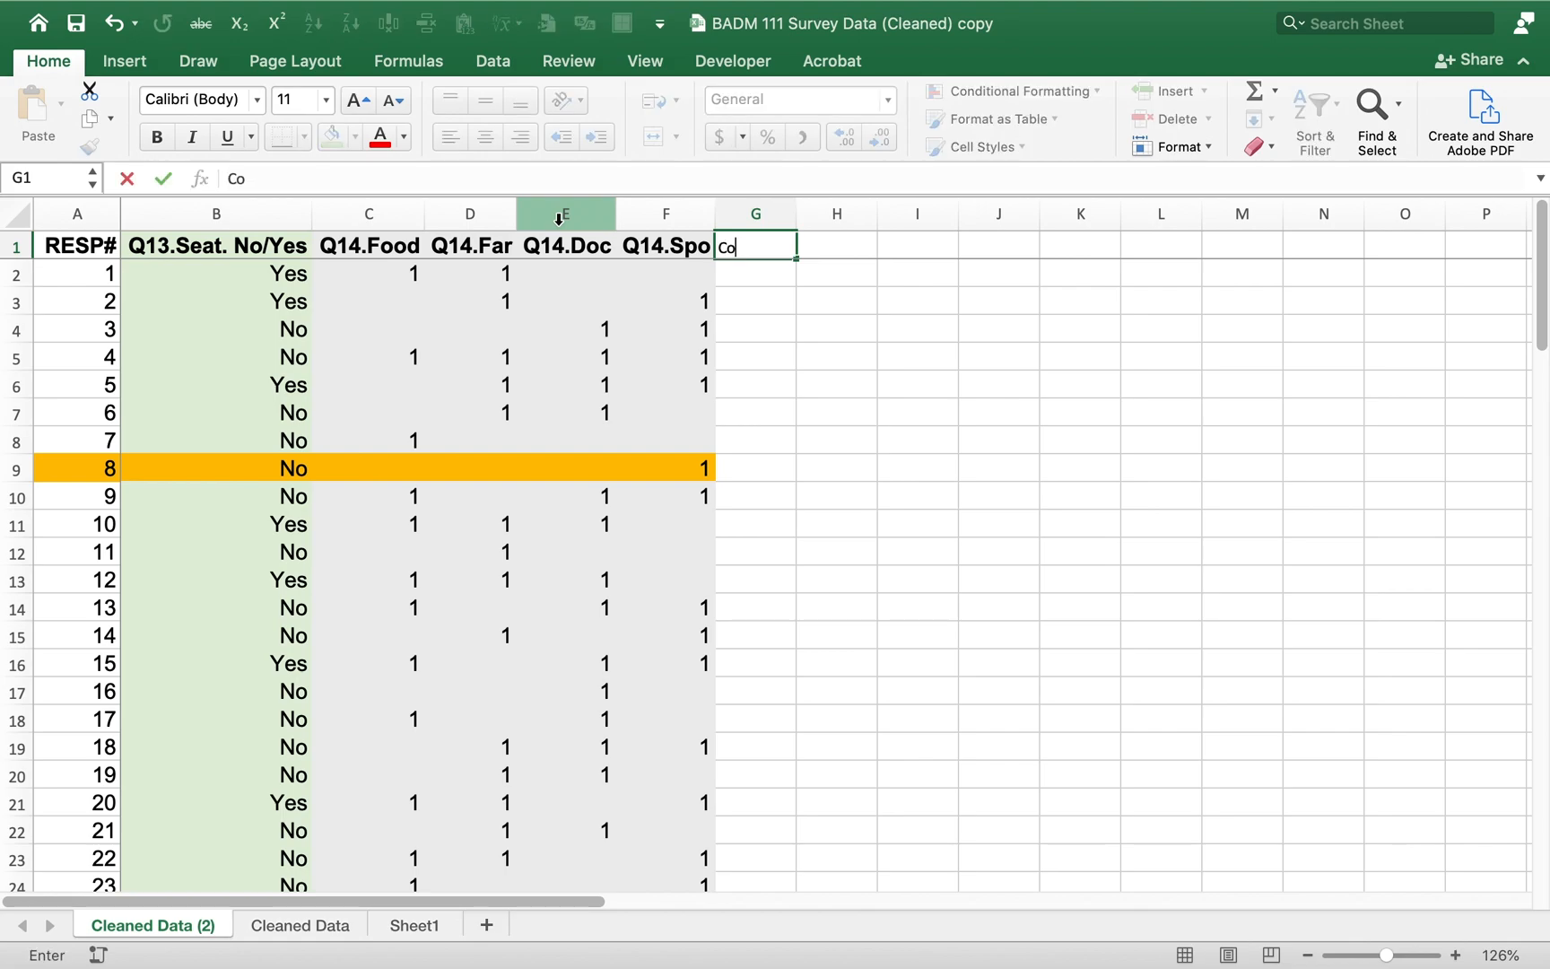
key(Return)
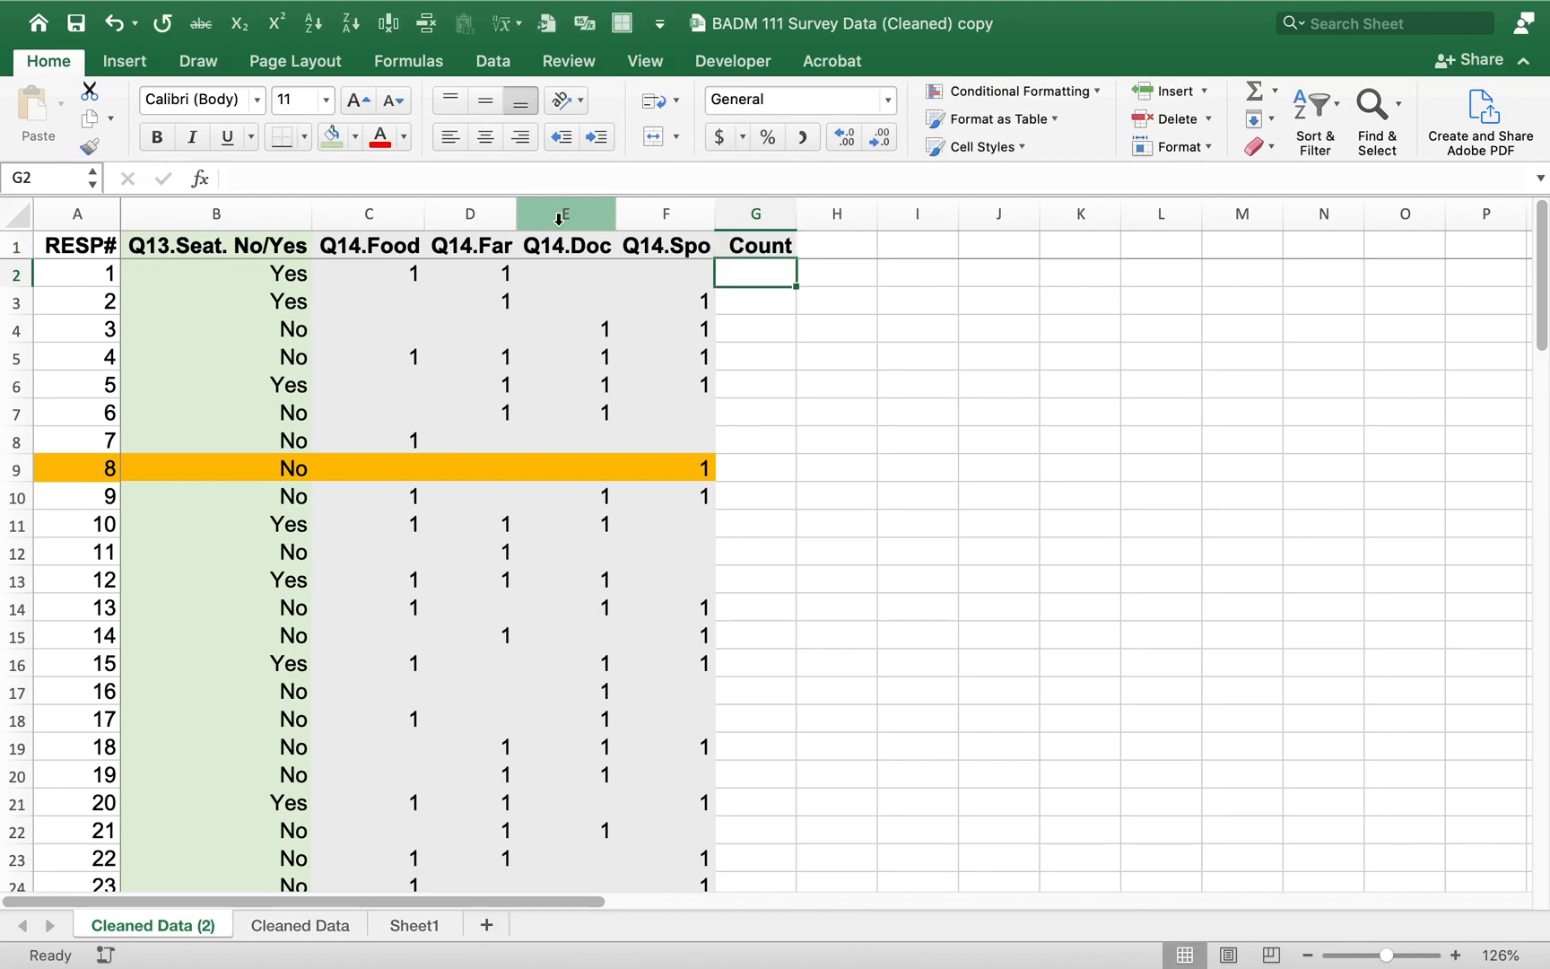
Step: Enter =COUNT(C2:F2) in G2 to count respondent 1's Q14 answers, and set the cell's font size to 14
text(=c)
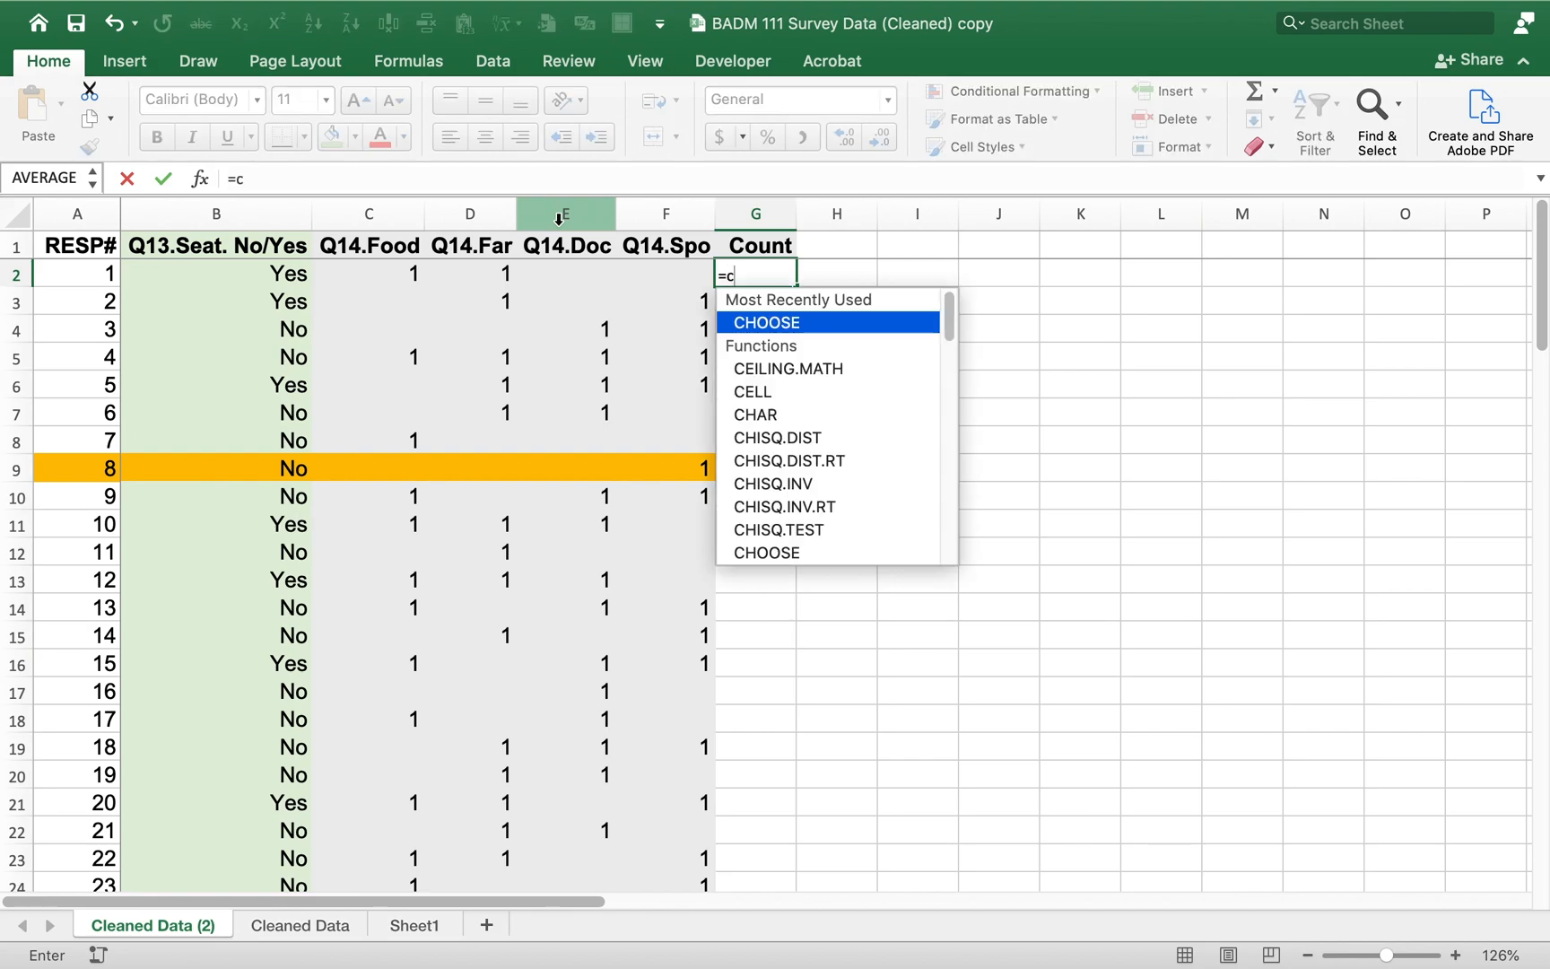
text(ount()
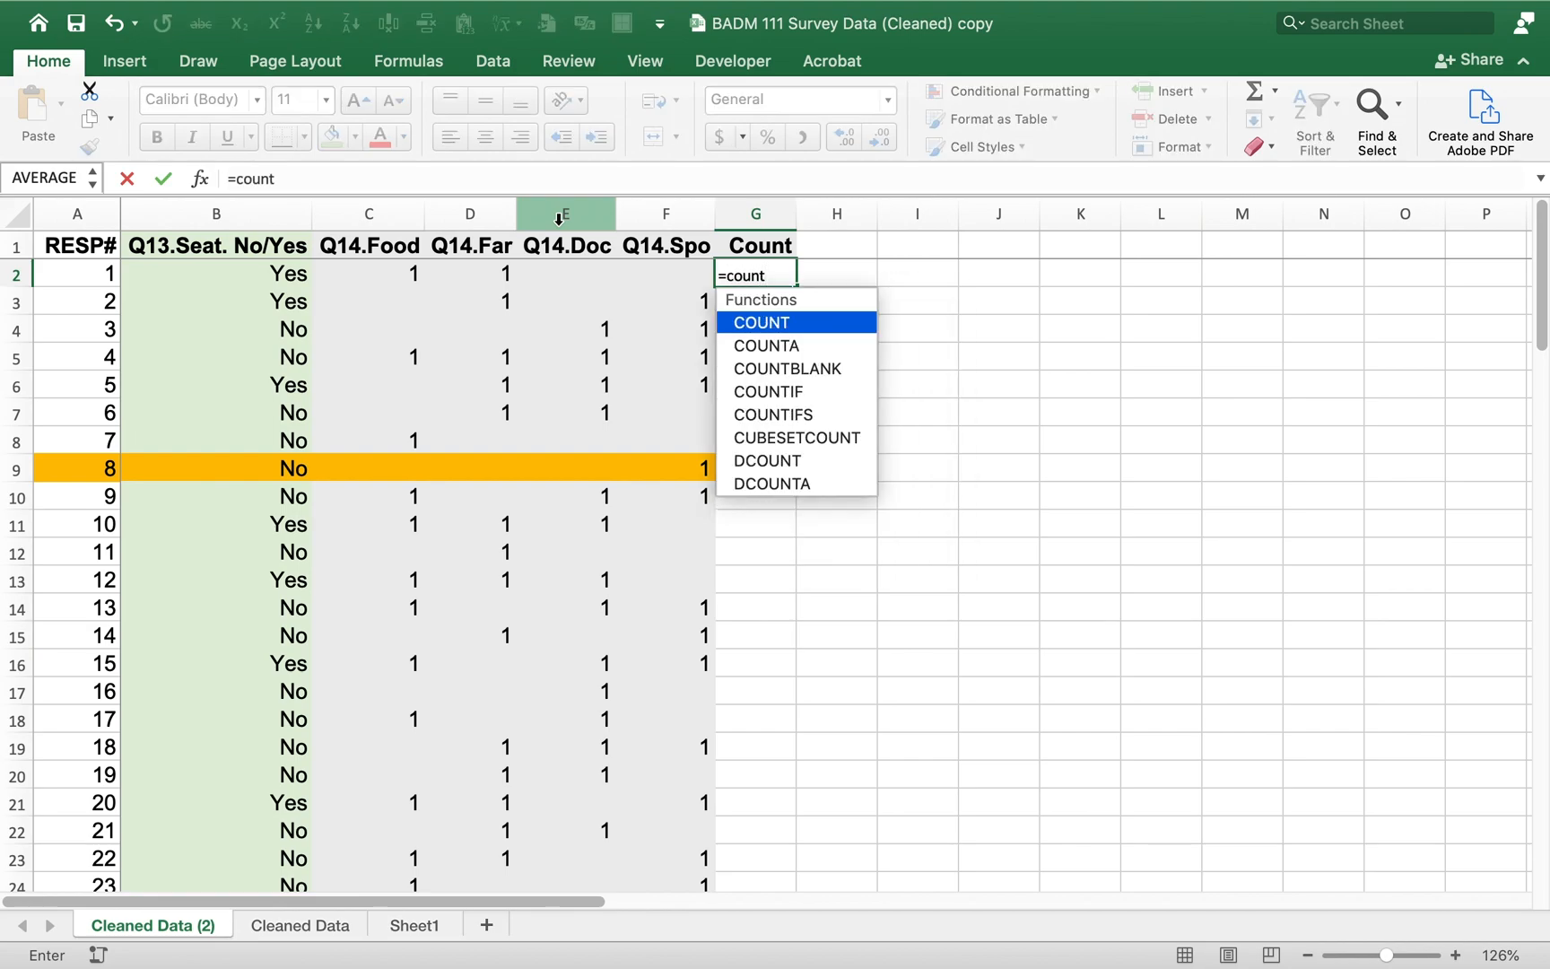
key(Left)
key(shift+Left)
key(shift+Left)
key(shift+Left)
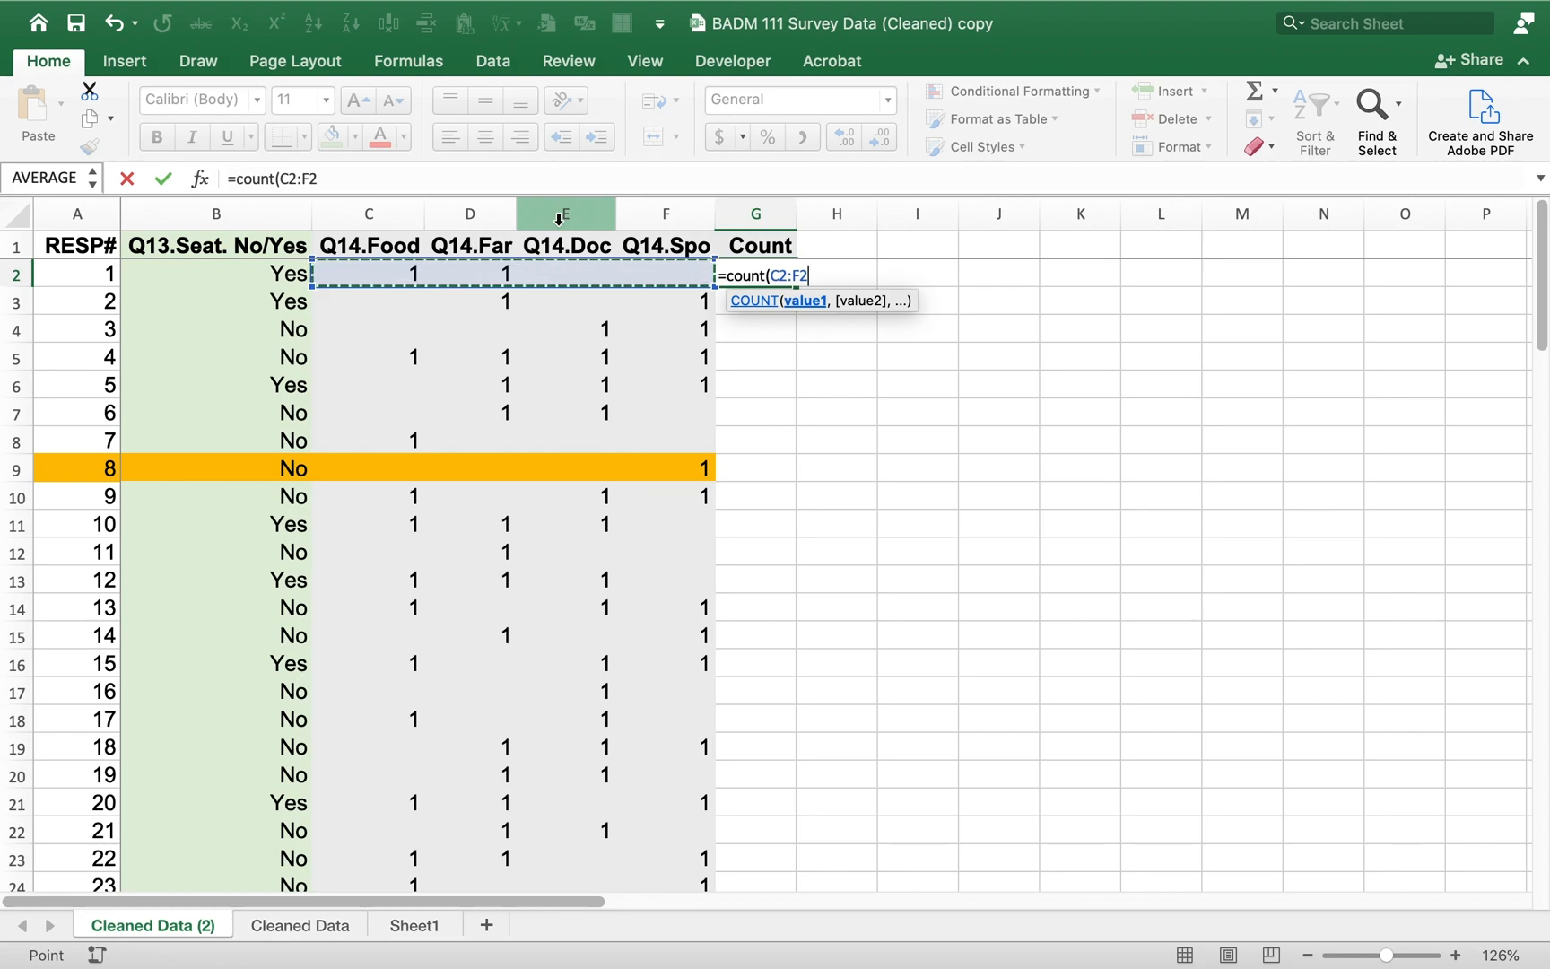
key(Return)
key(Up)
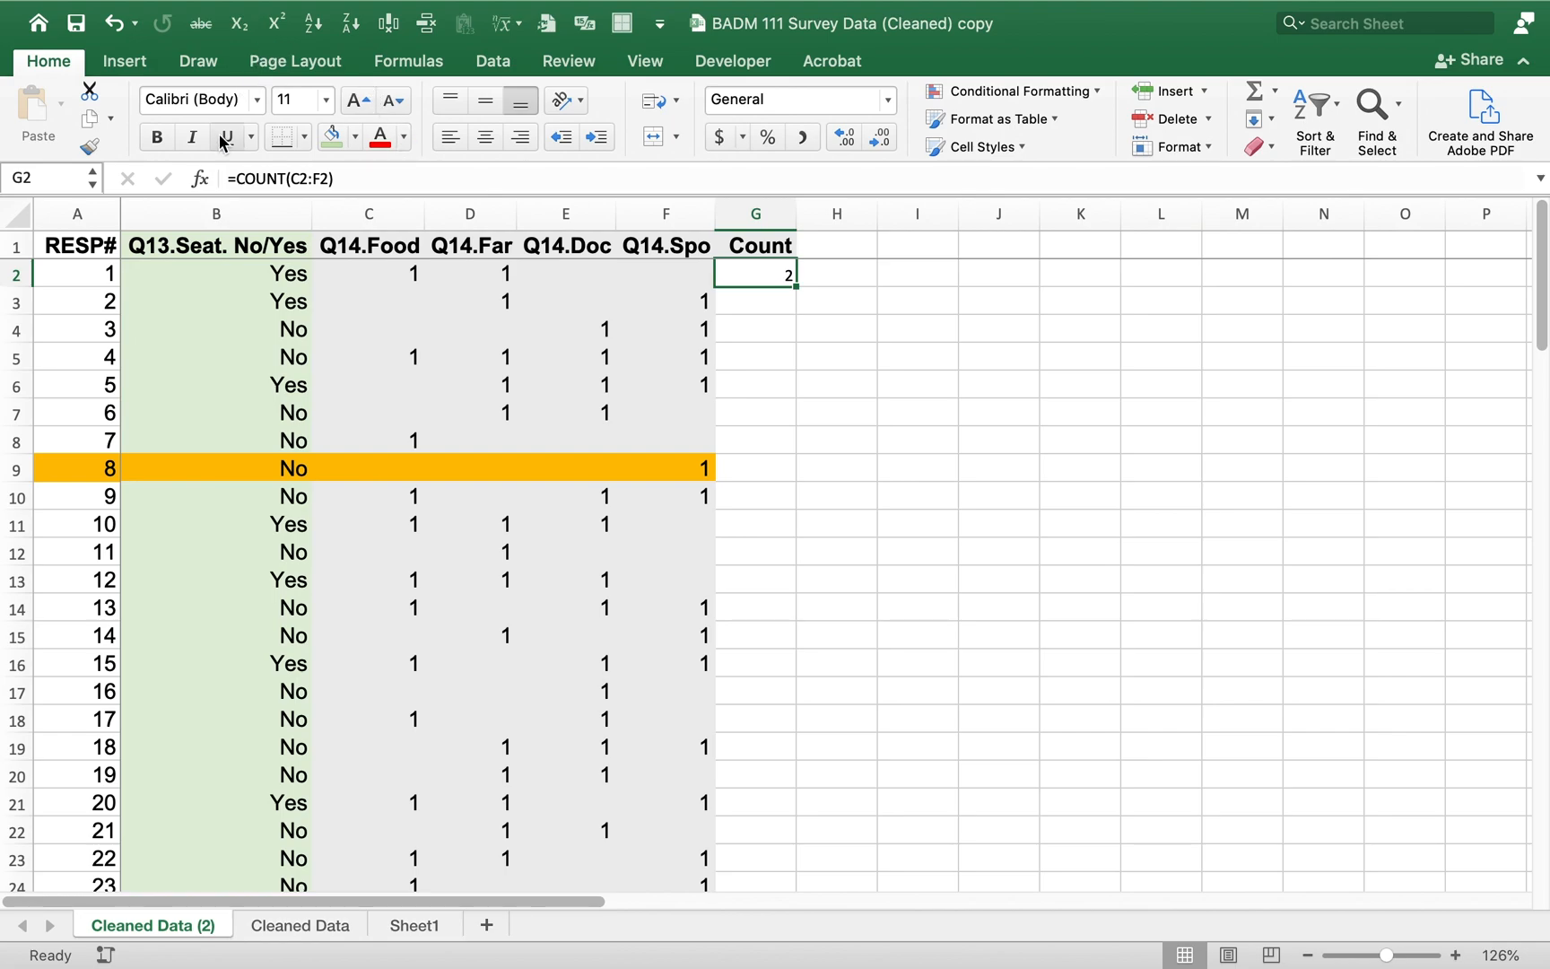
click(364, 104)
click(364, 104)
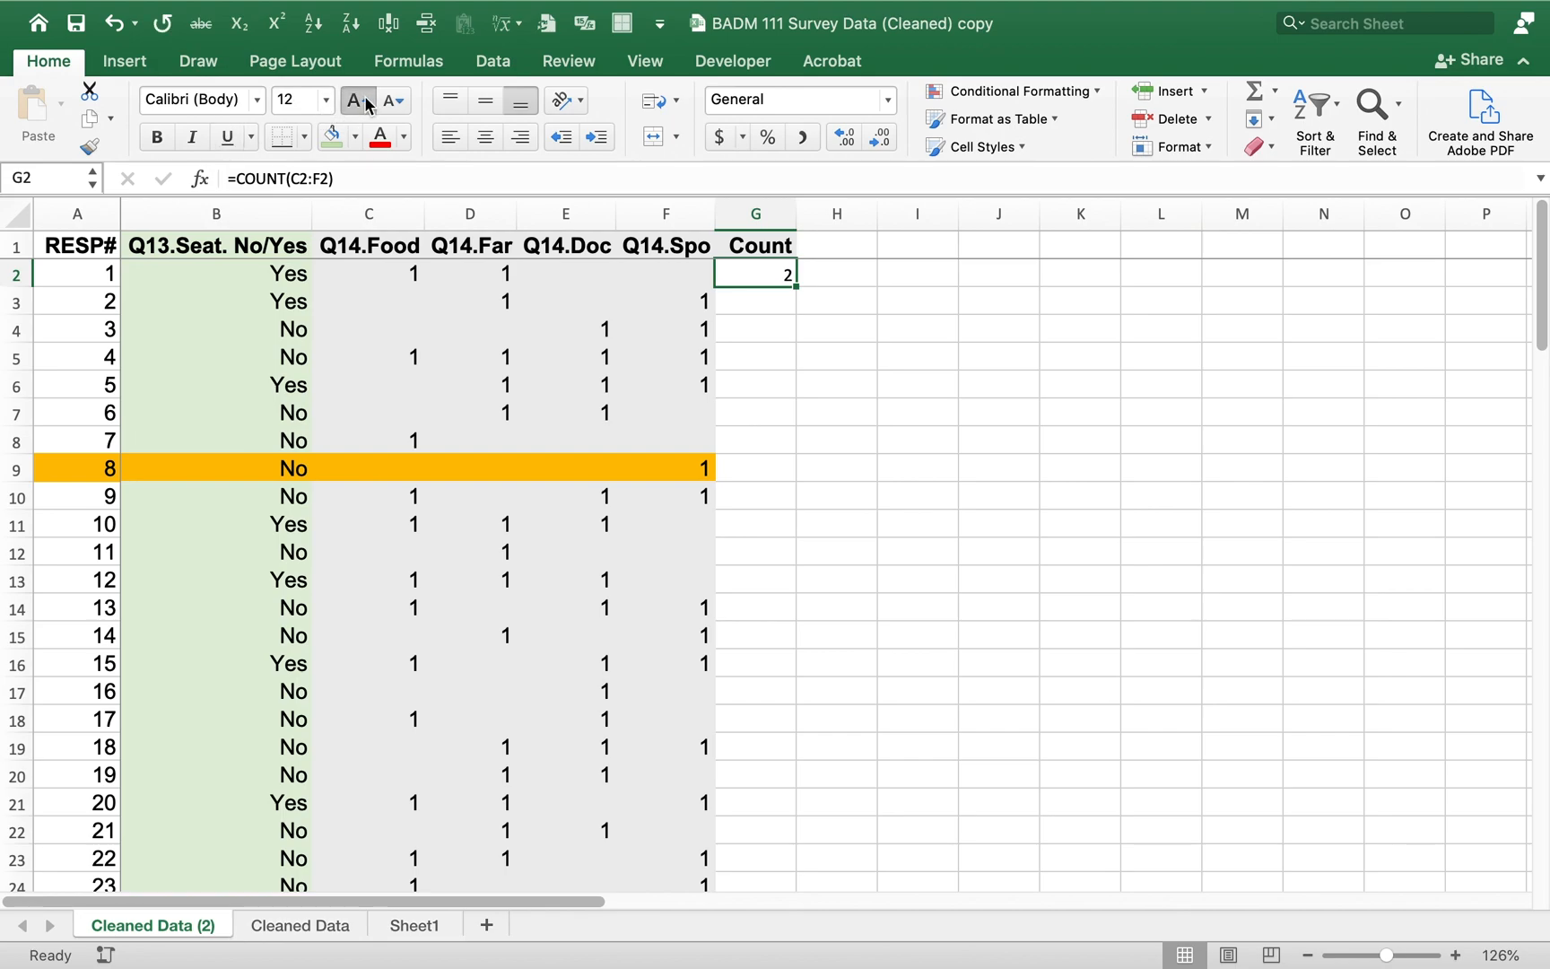
Step: Check respondent 1's Q14 answers against the count and fill the G2 formula down the Count column for all respondents
click(396, 285)
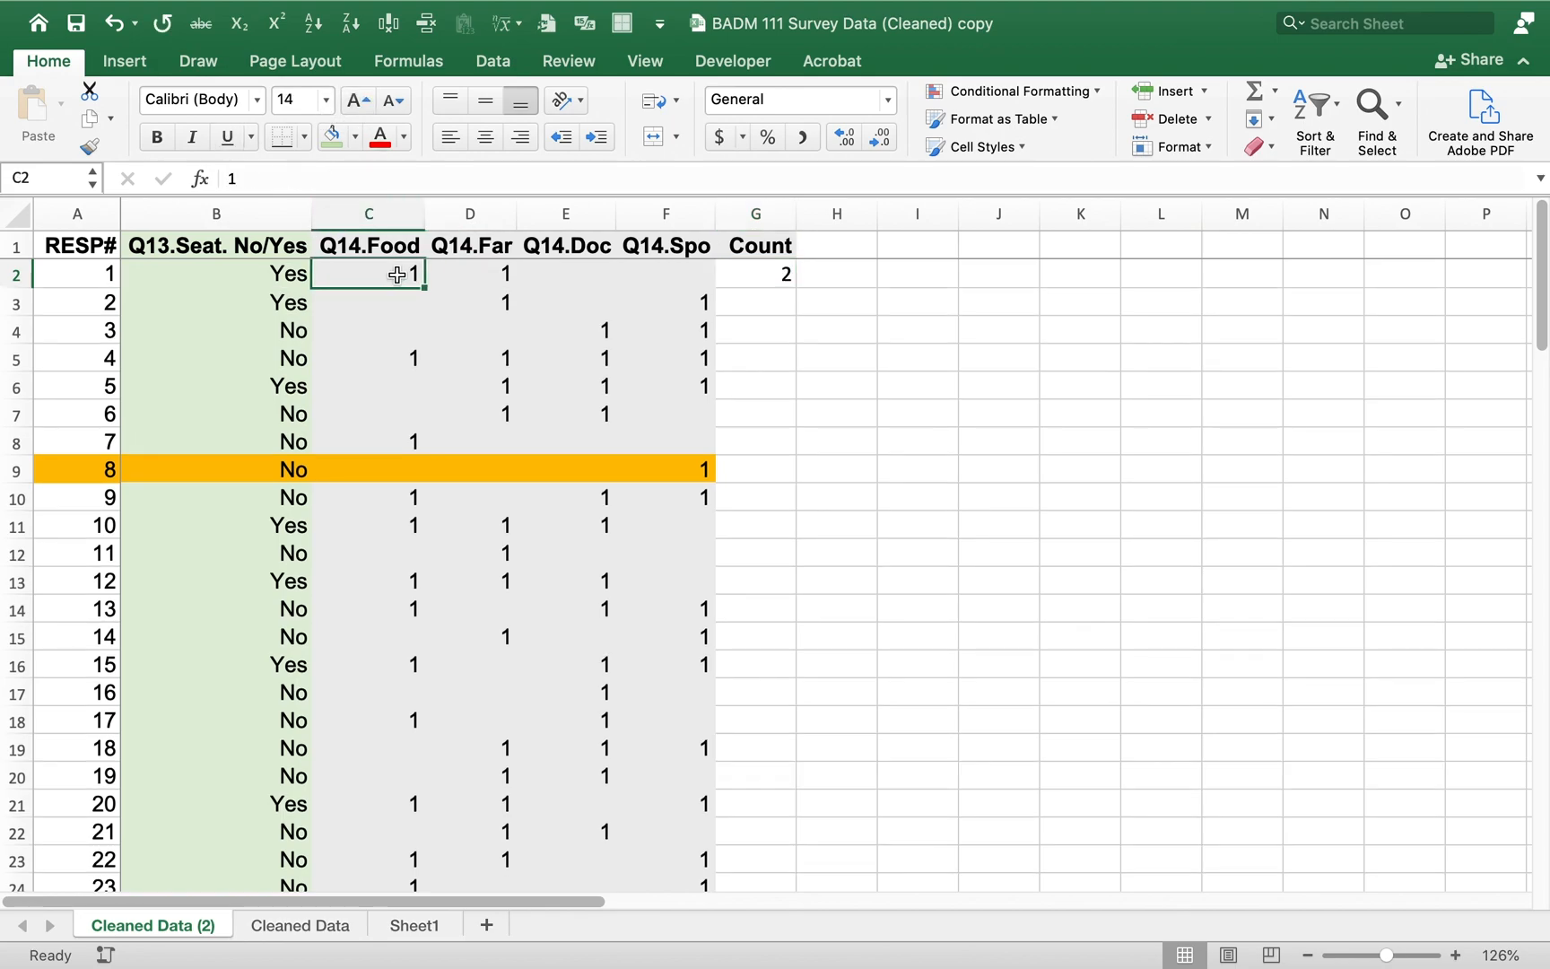
key(Right)
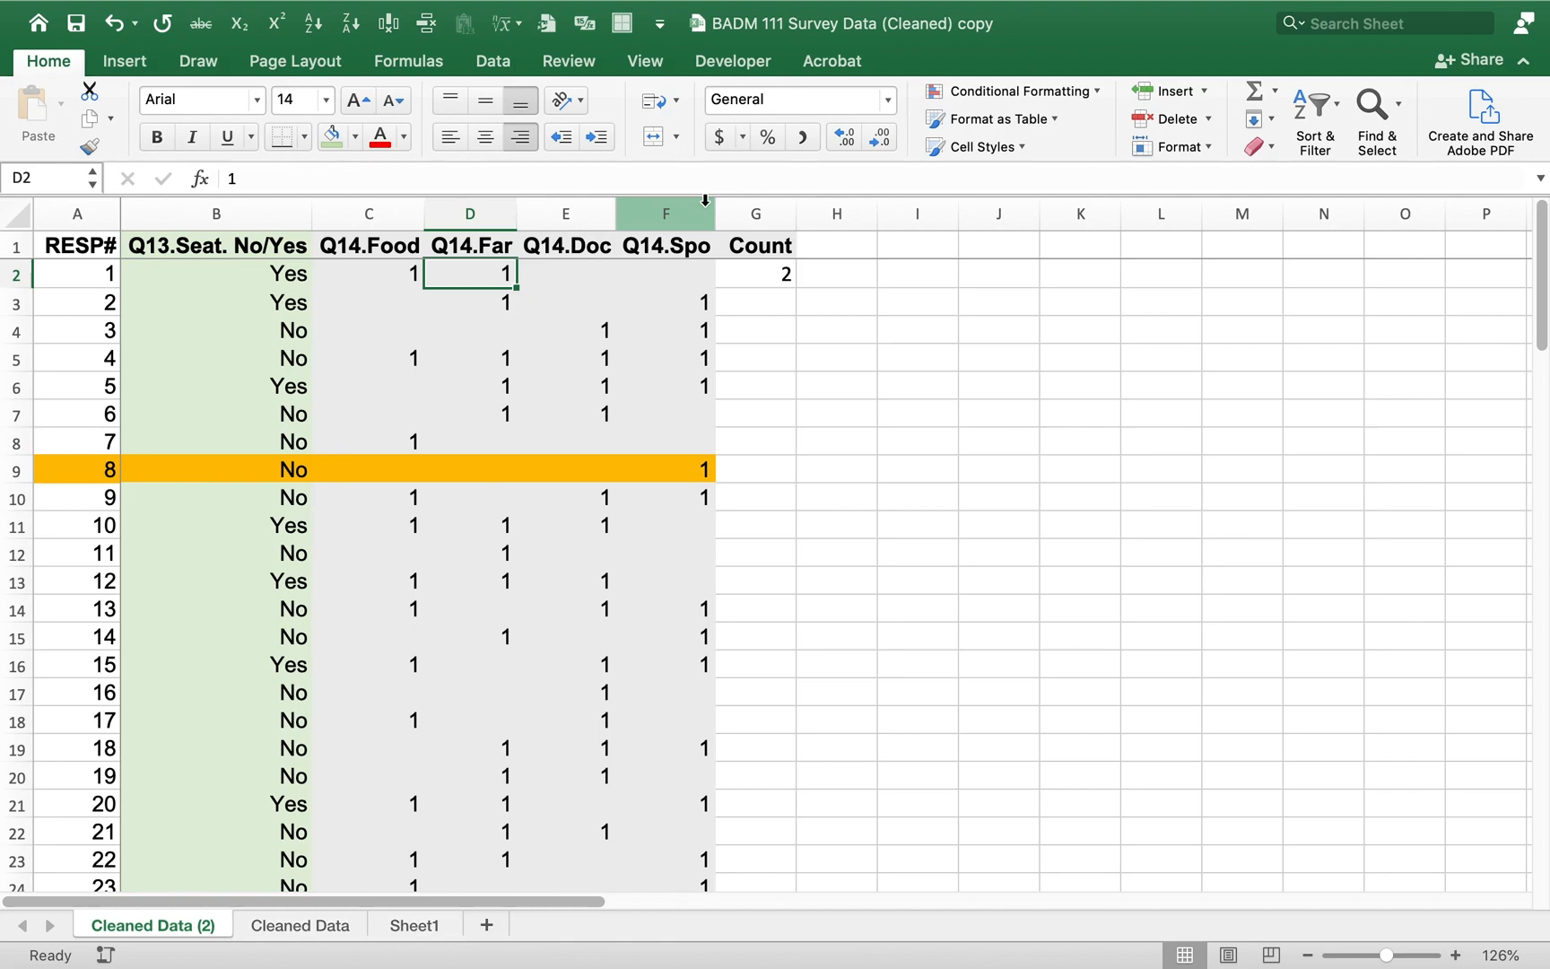
key(Right)
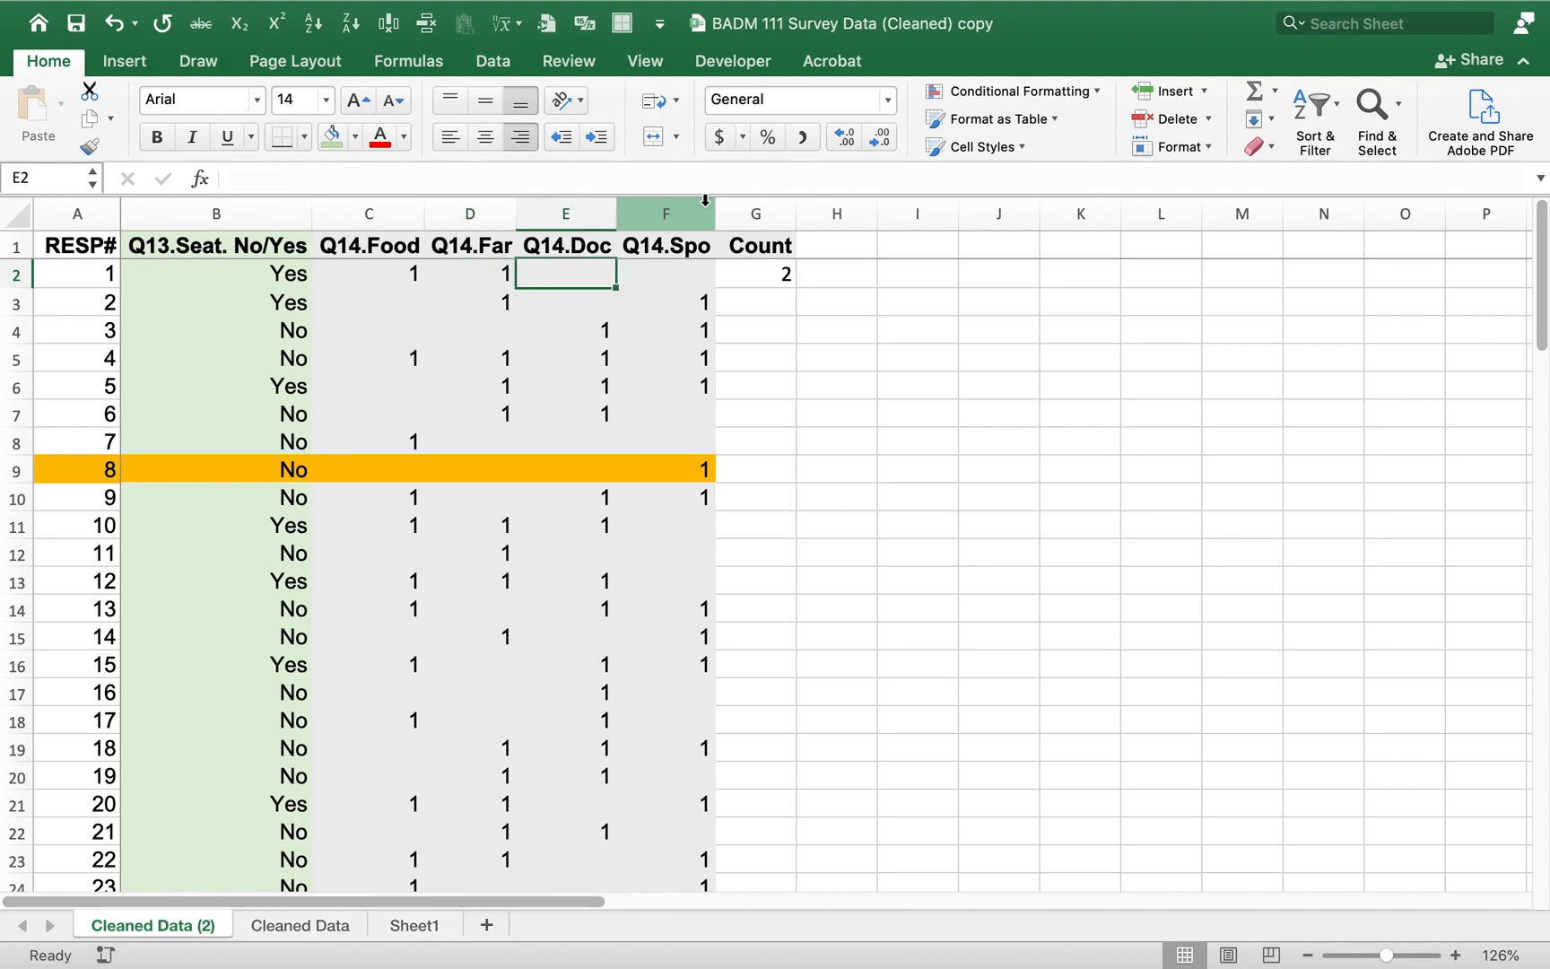
key(Right)
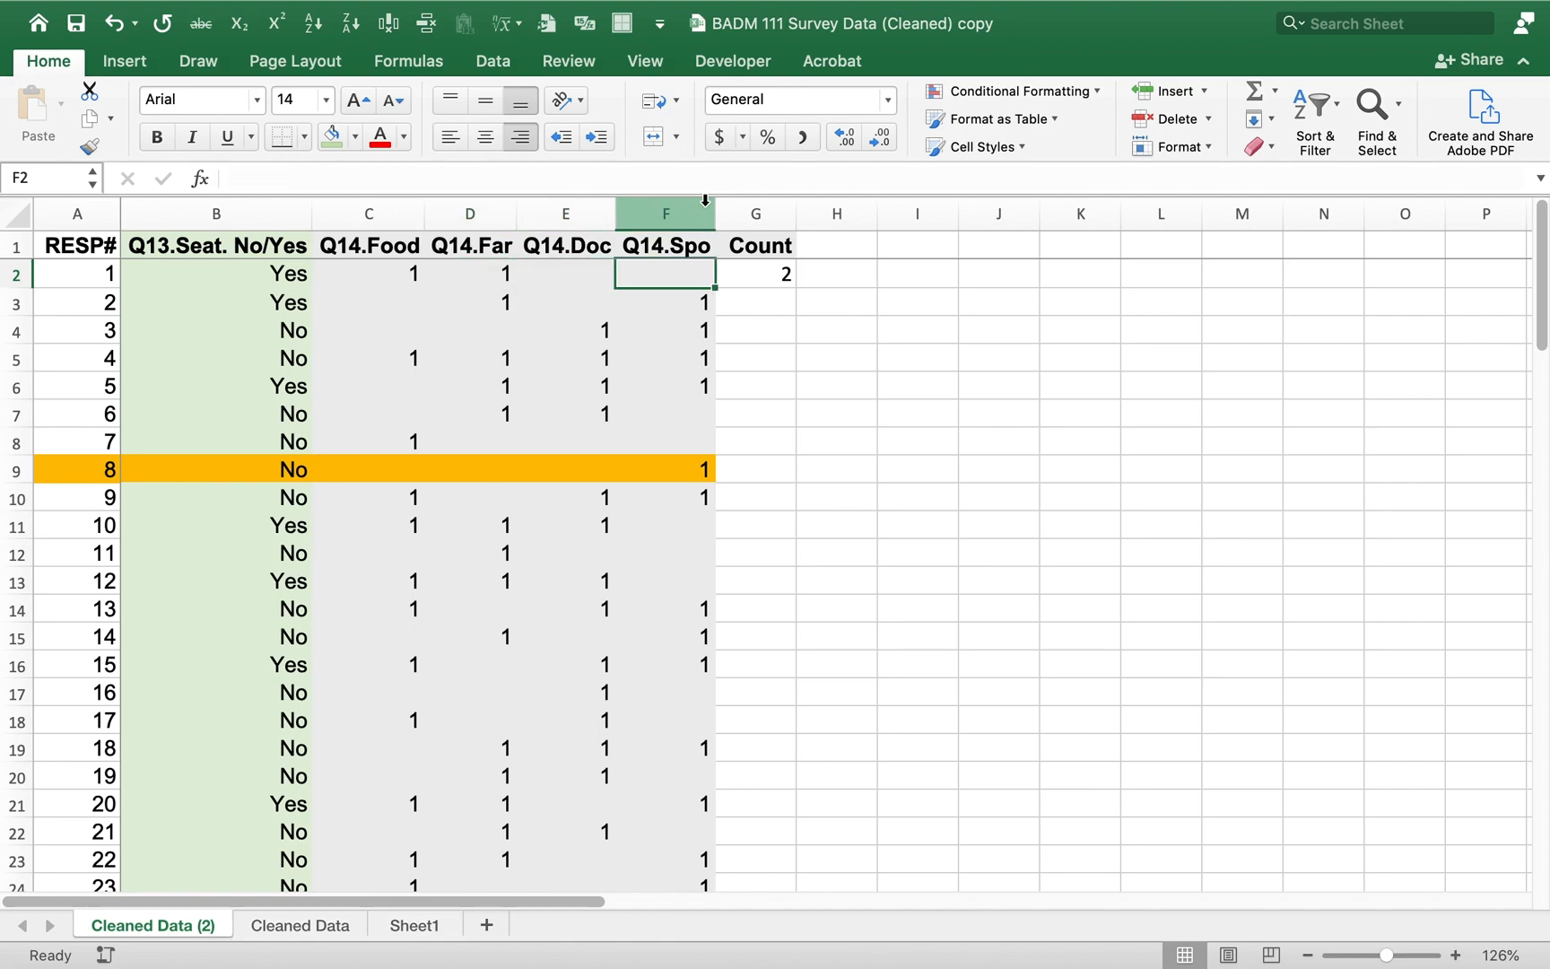
click(770, 274)
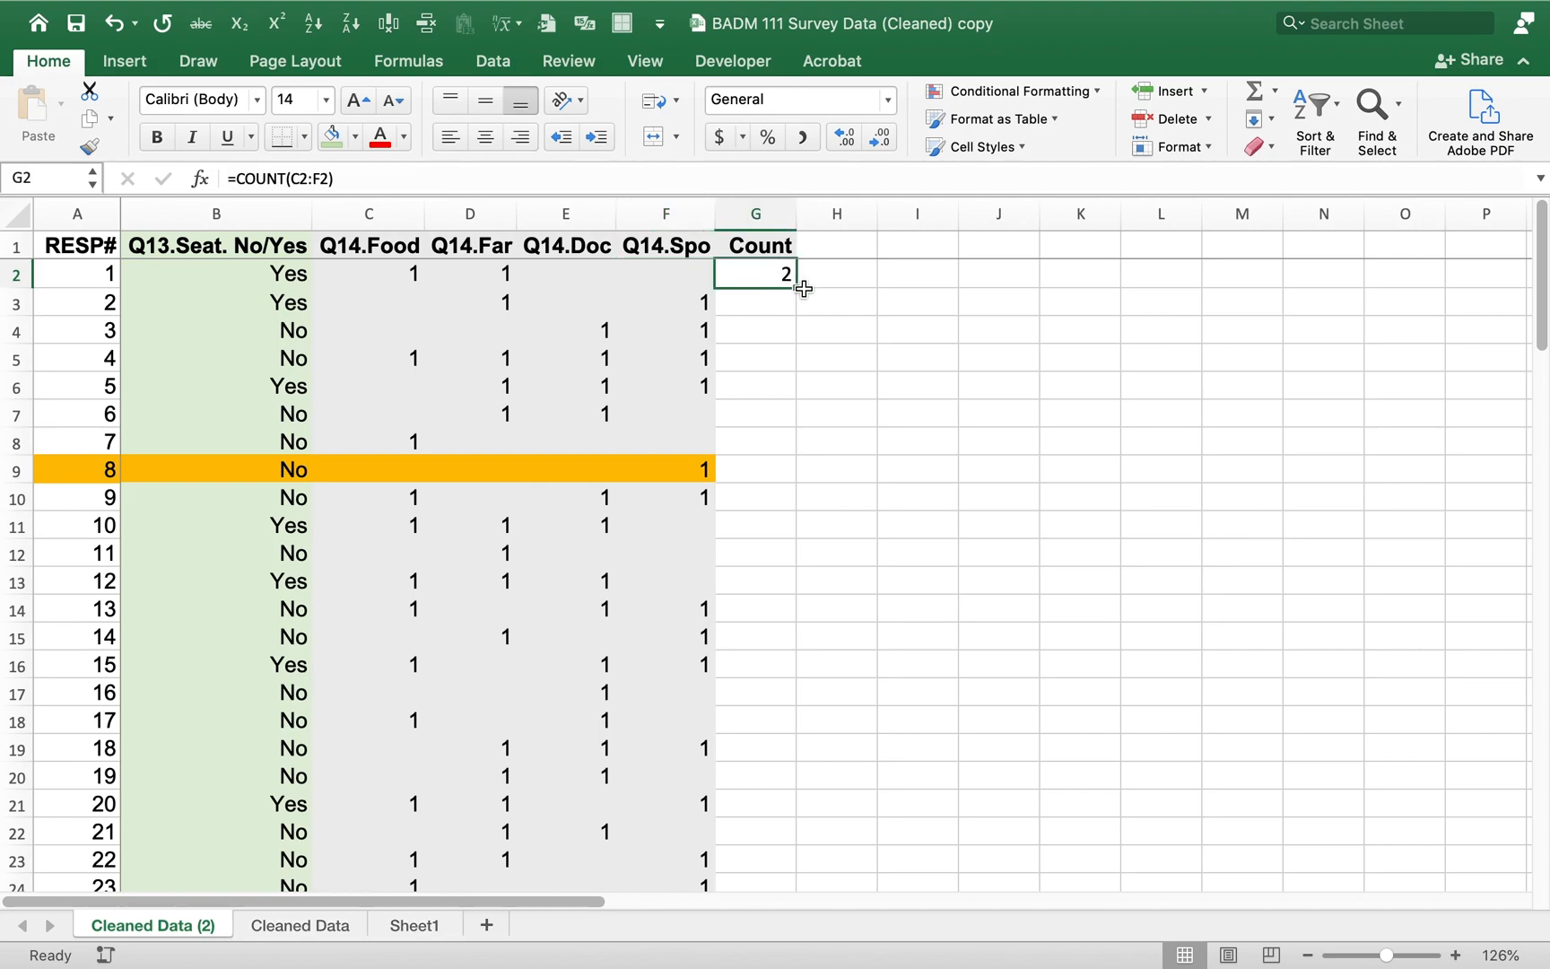
double_click(798, 288)
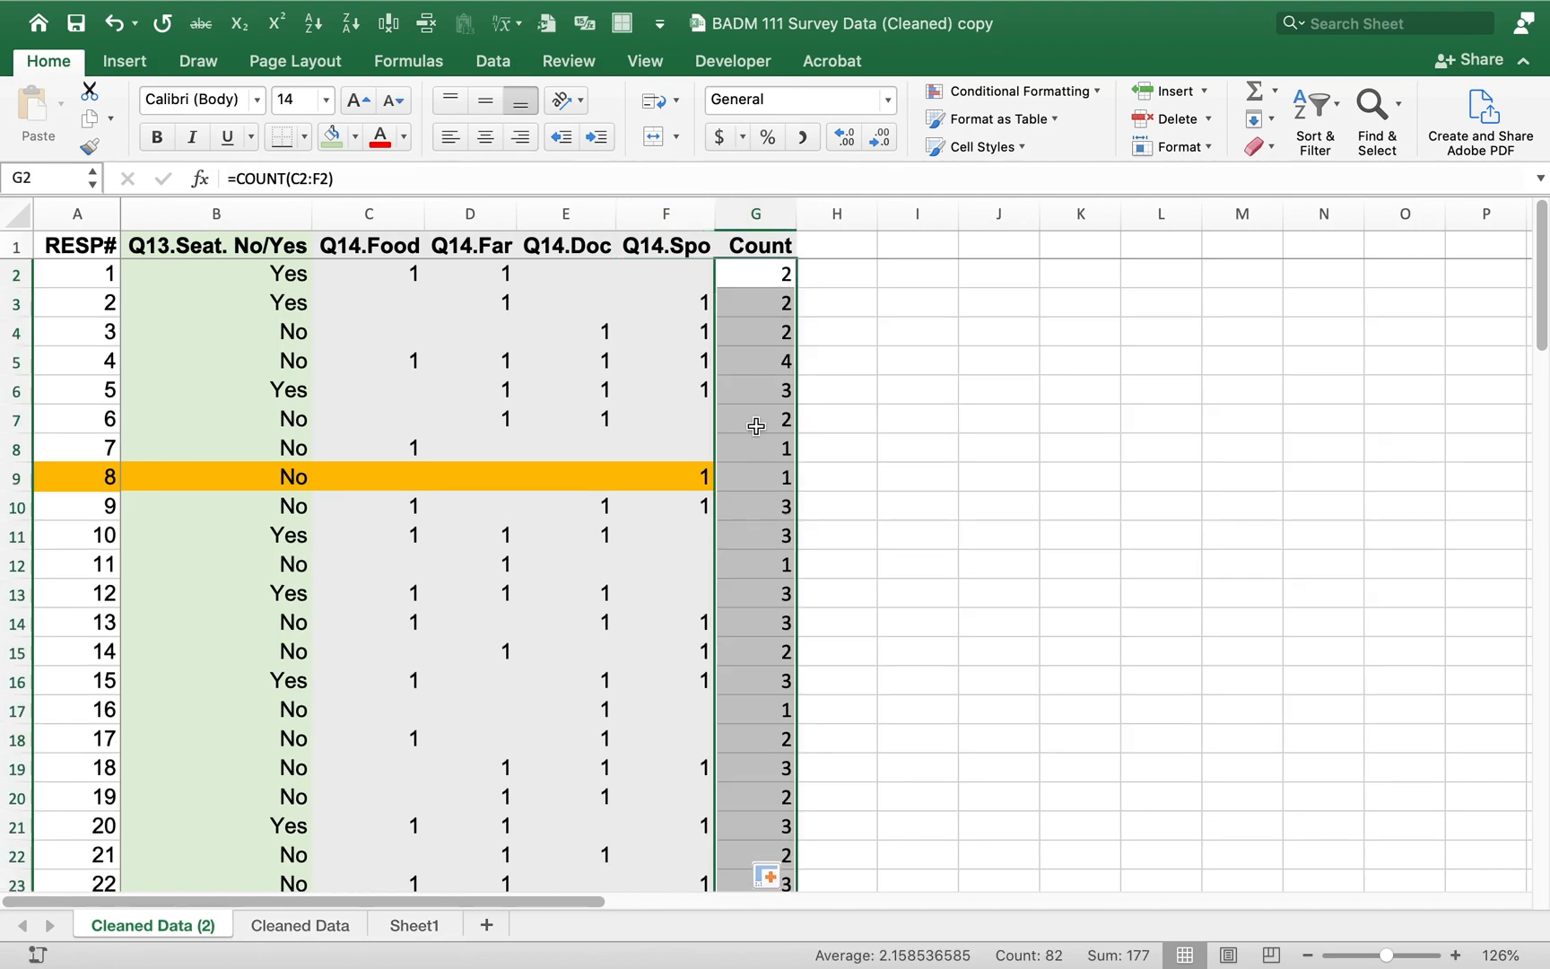
Step: Fill respondent 8's Count cell, G9, with the standard orange colour to match the rest of the row
click(736, 476)
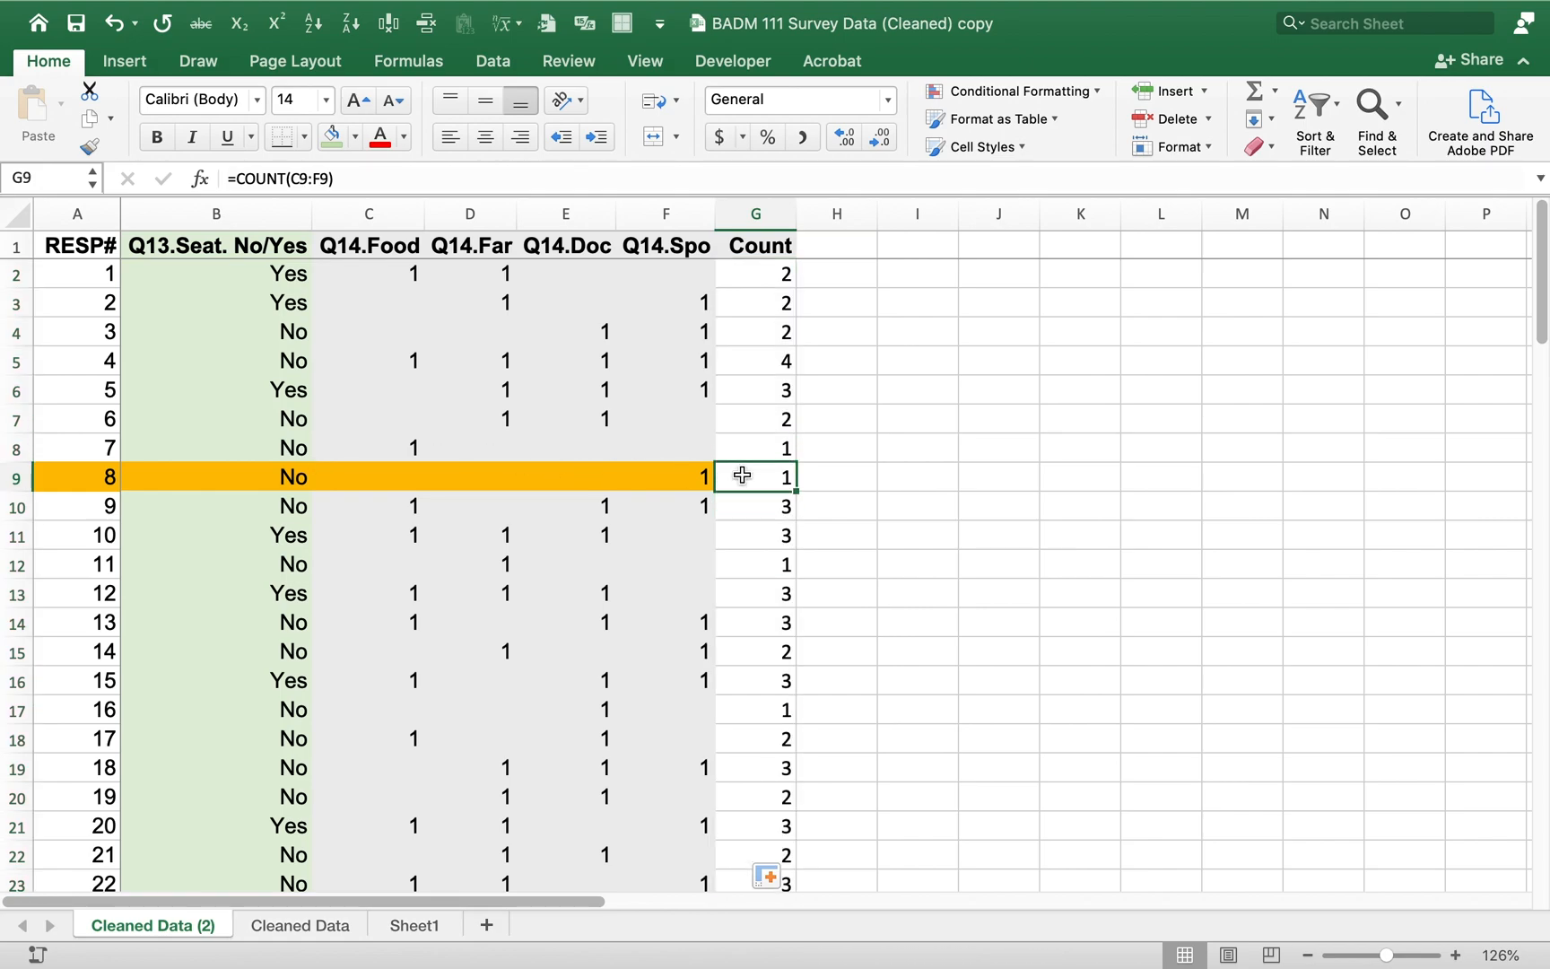
click(357, 137)
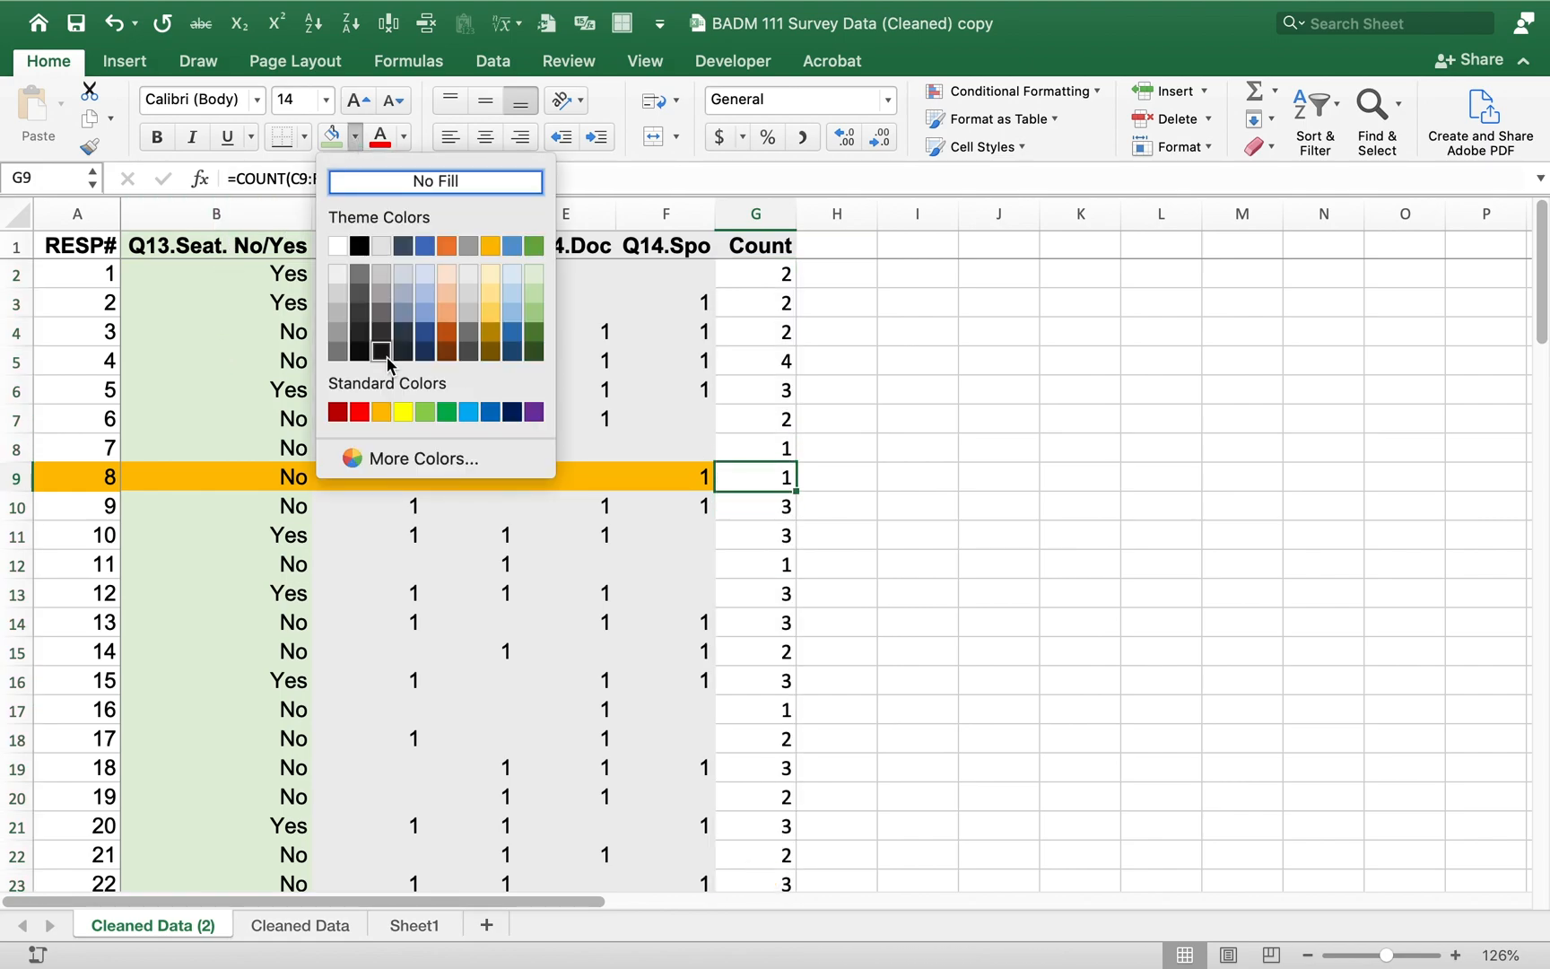
click(381, 412)
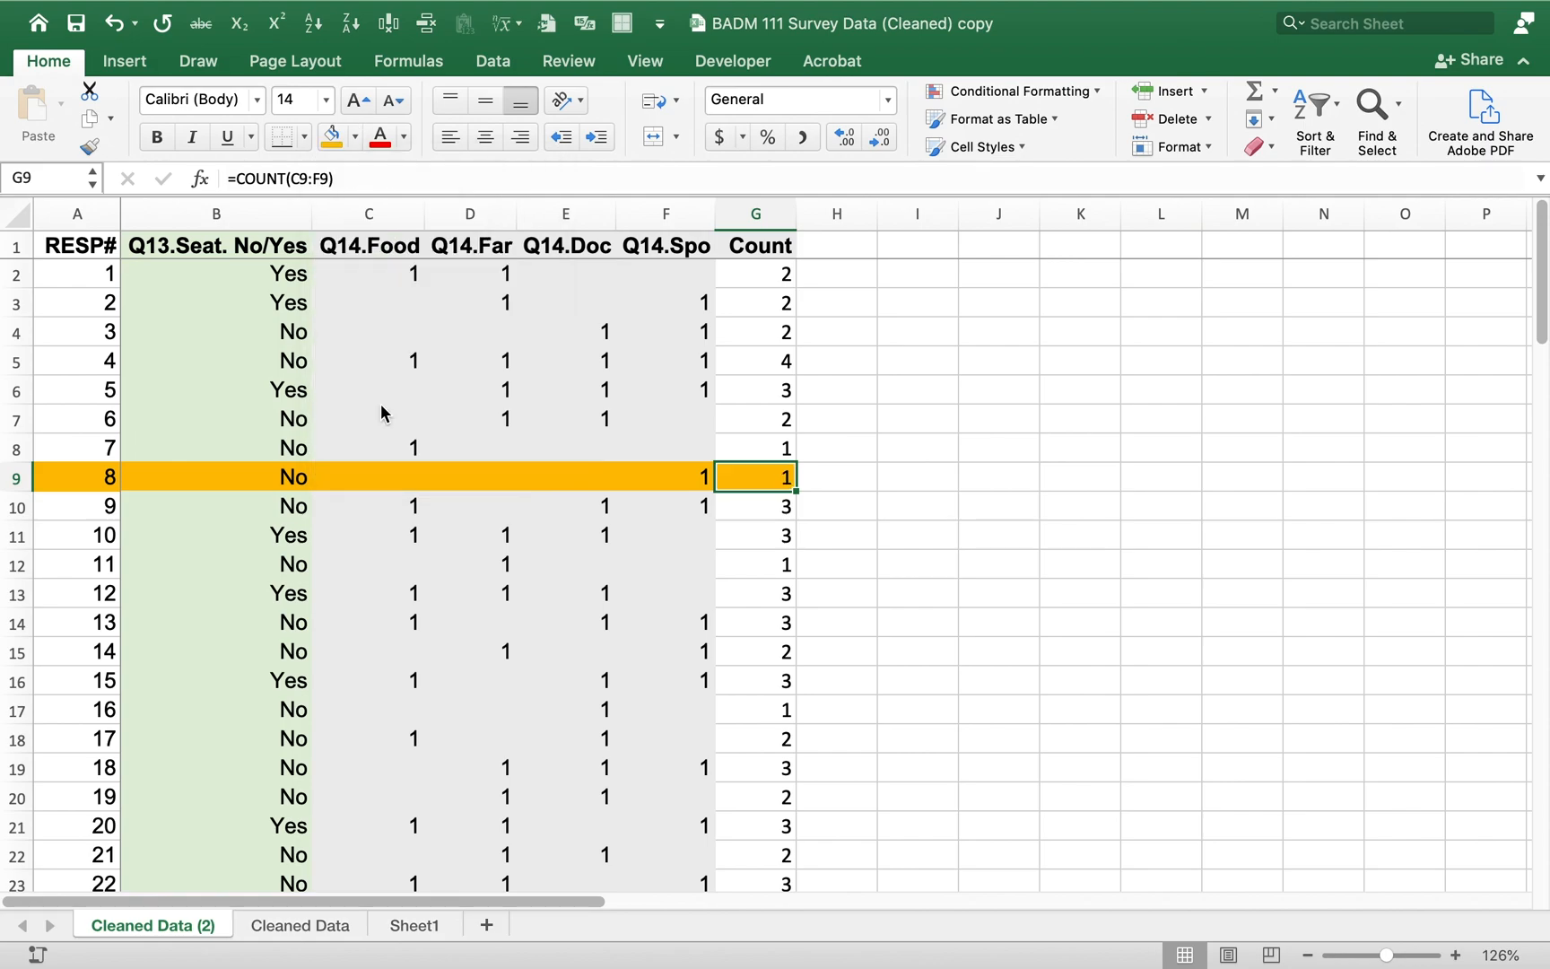
Step: Examine respondent 8's highlighted row from RESP# to Count, including its count against the column header
click(107, 474)
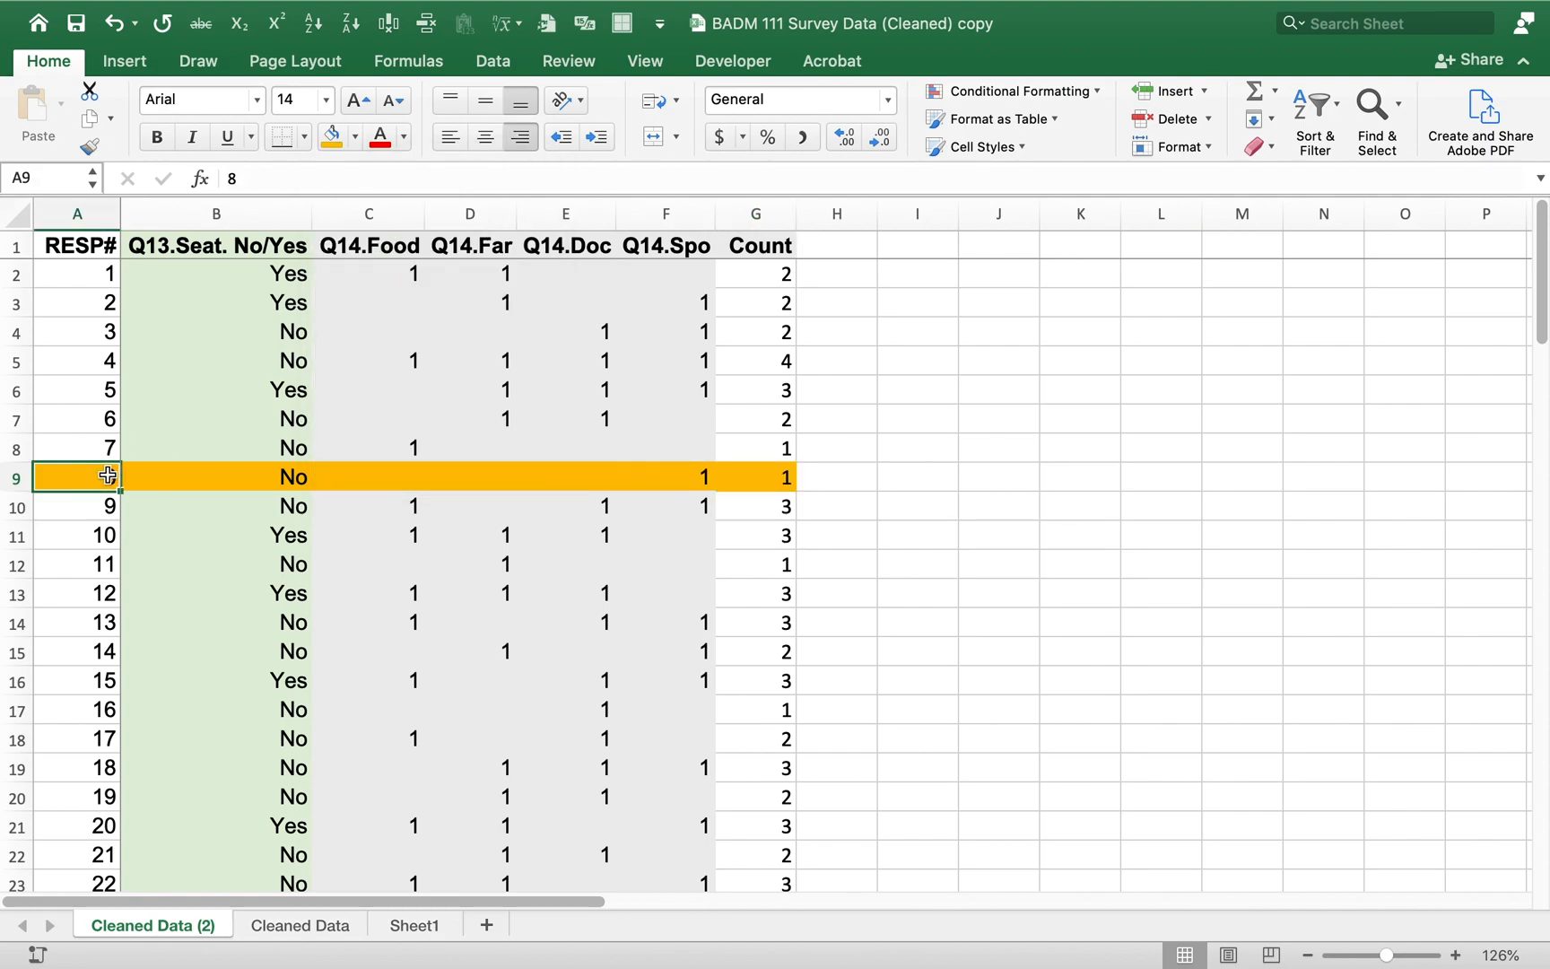
key(shift+Right)
key(shift+Right)
key(shift+Right)
key(shift+Right)
key(shift+Right)
key(shift+Right)
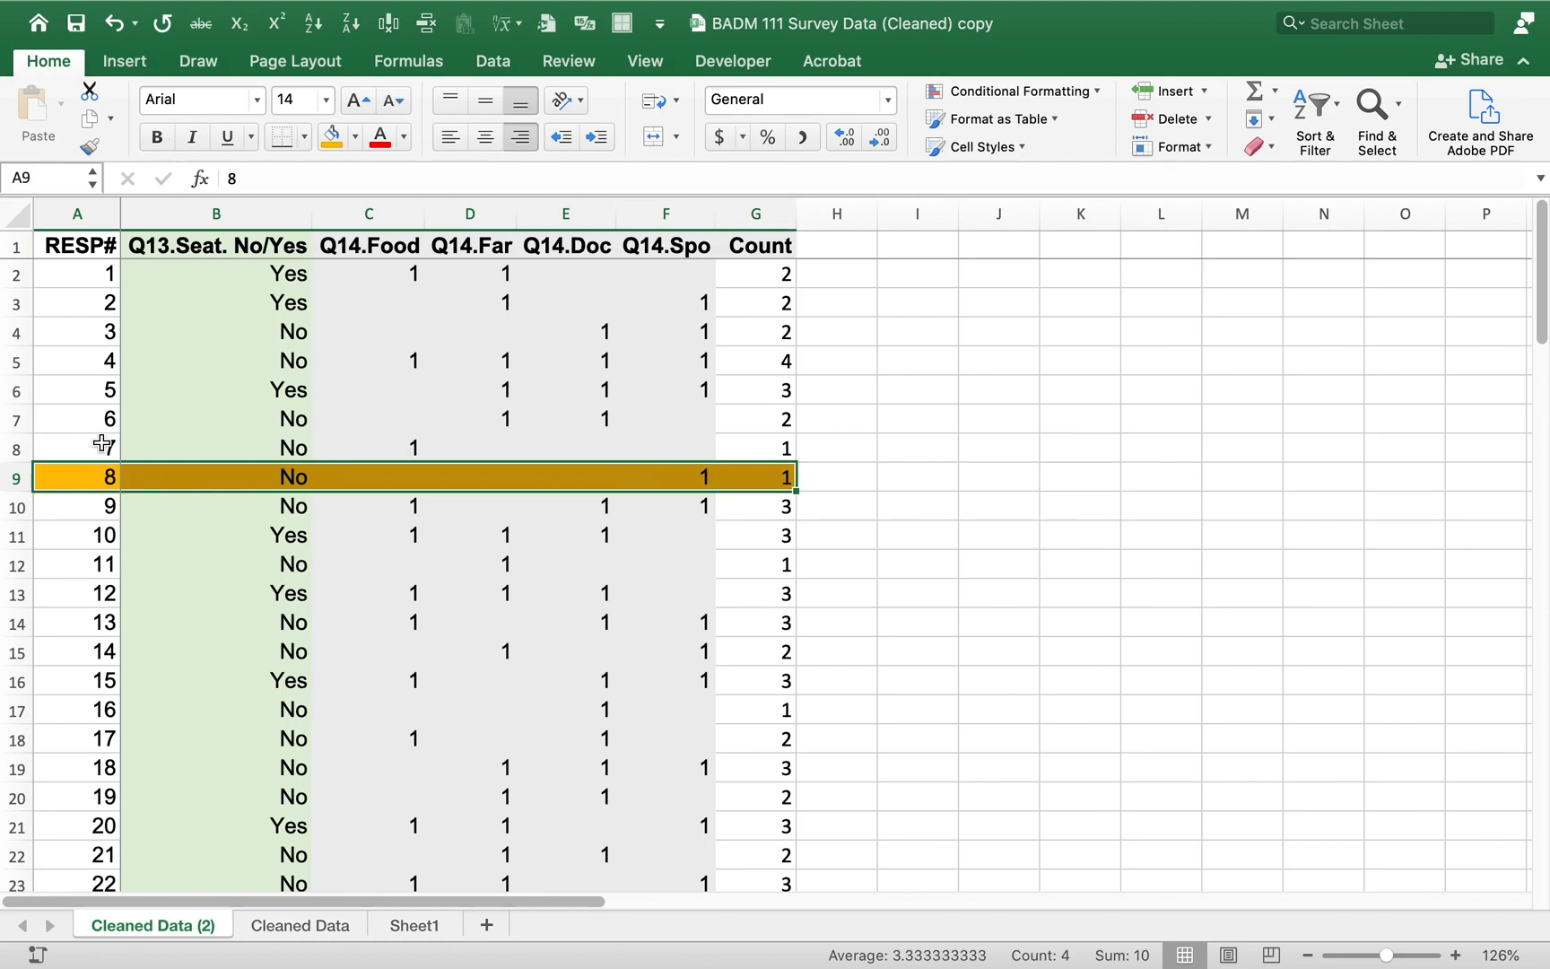
click(750, 249)
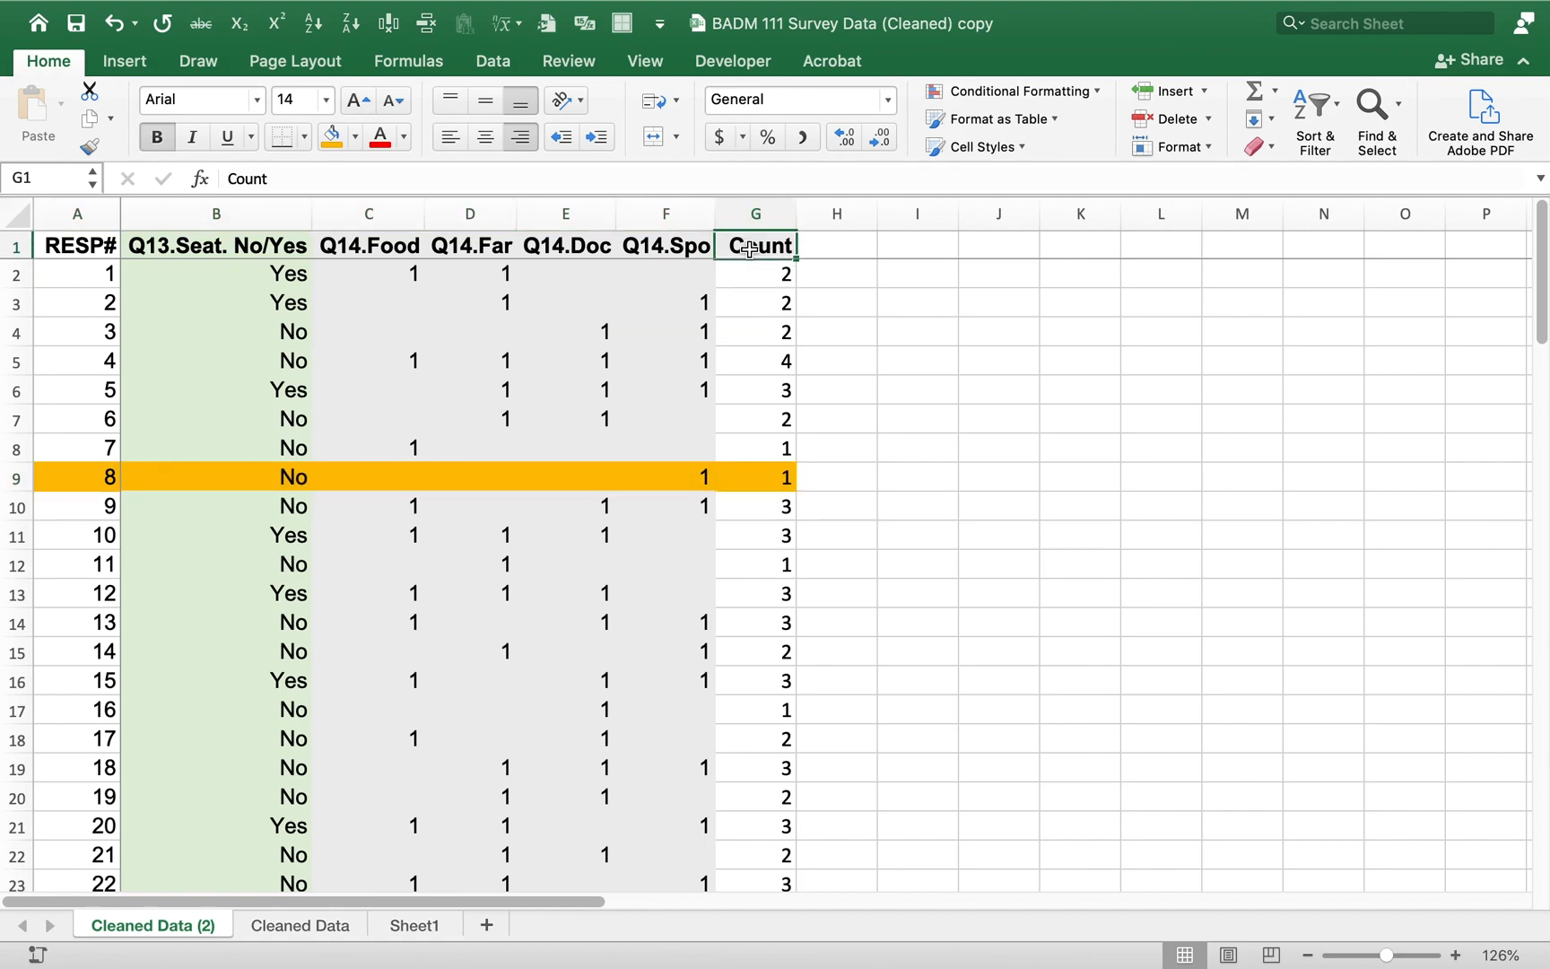
click(771, 479)
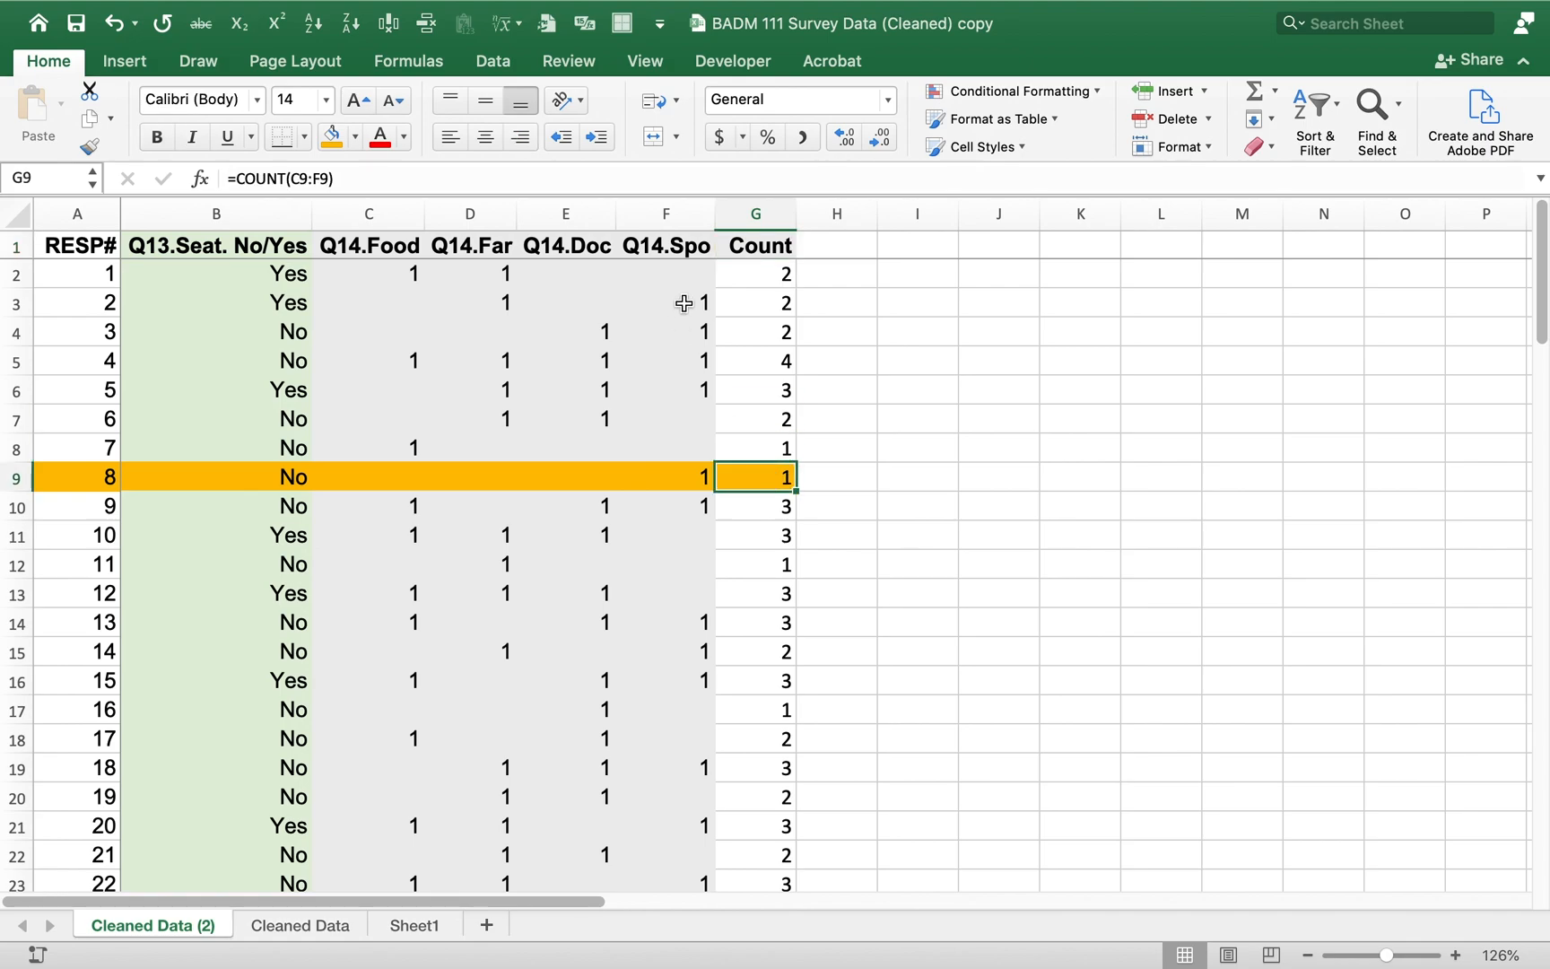
Step: Sort the survey data by the Count column in ascending order
click(762, 361)
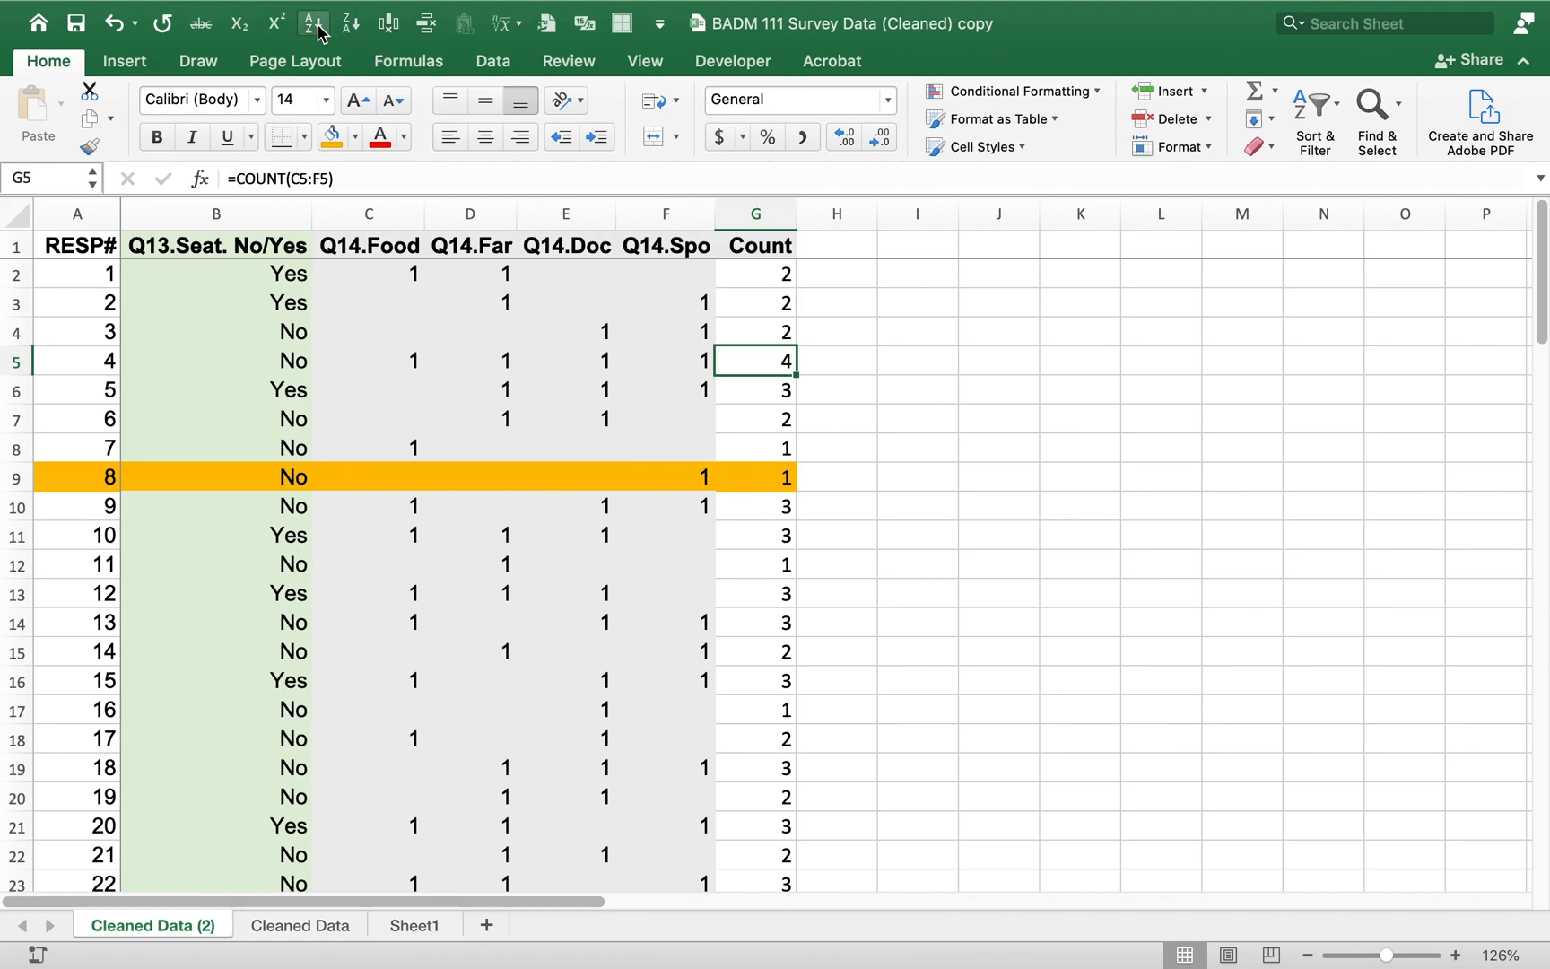
click(493, 63)
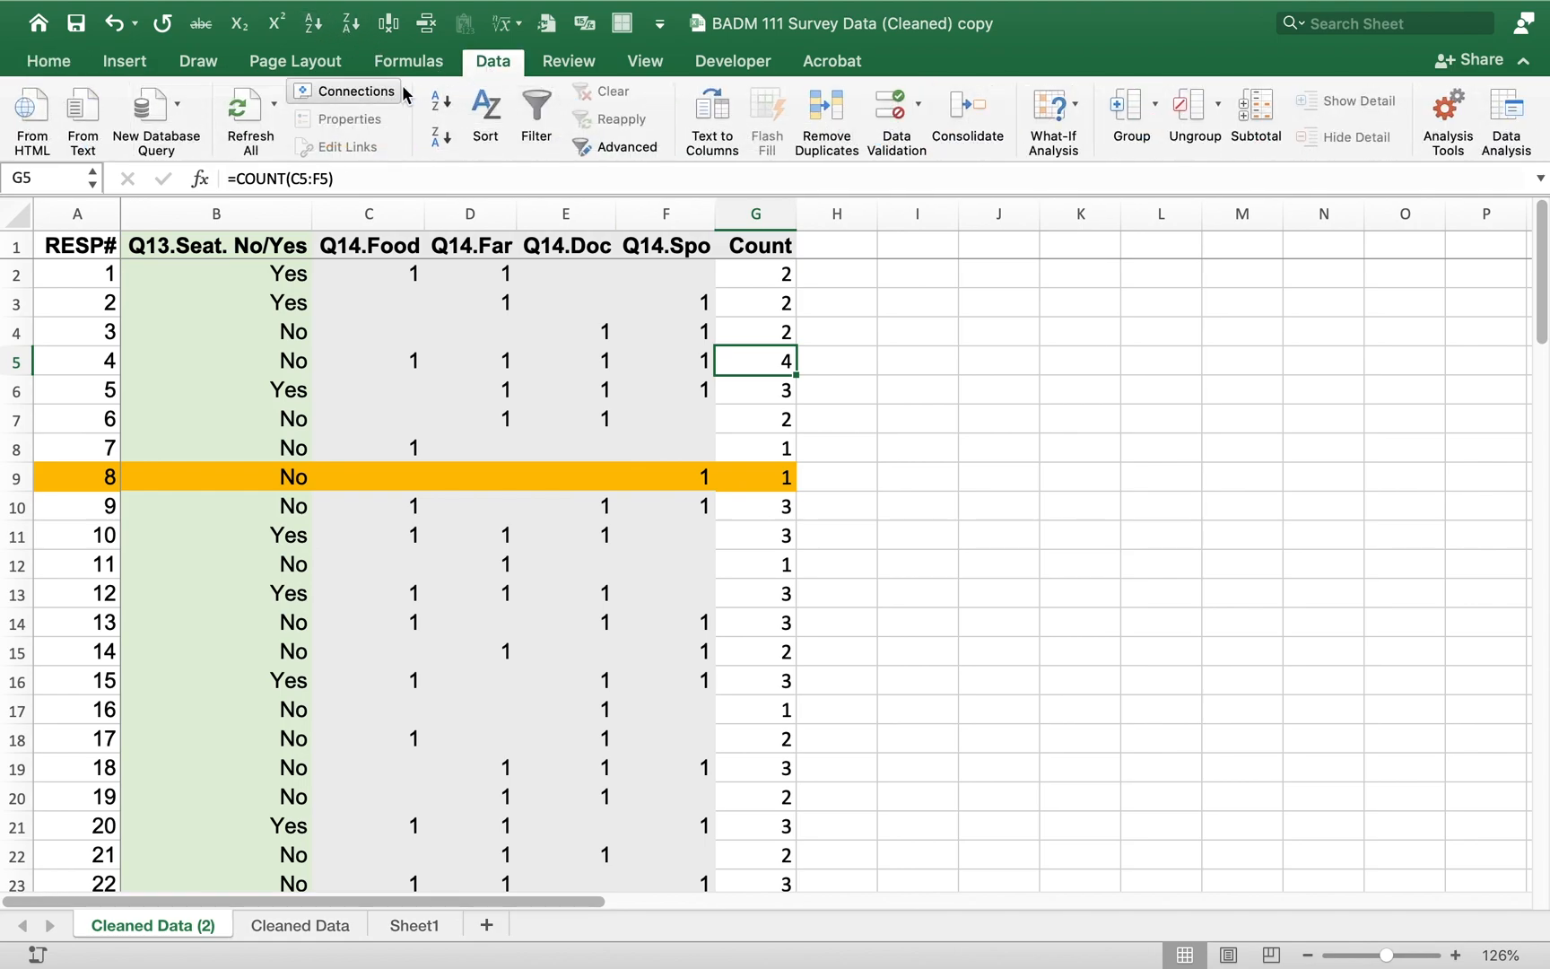
click(446, 105)
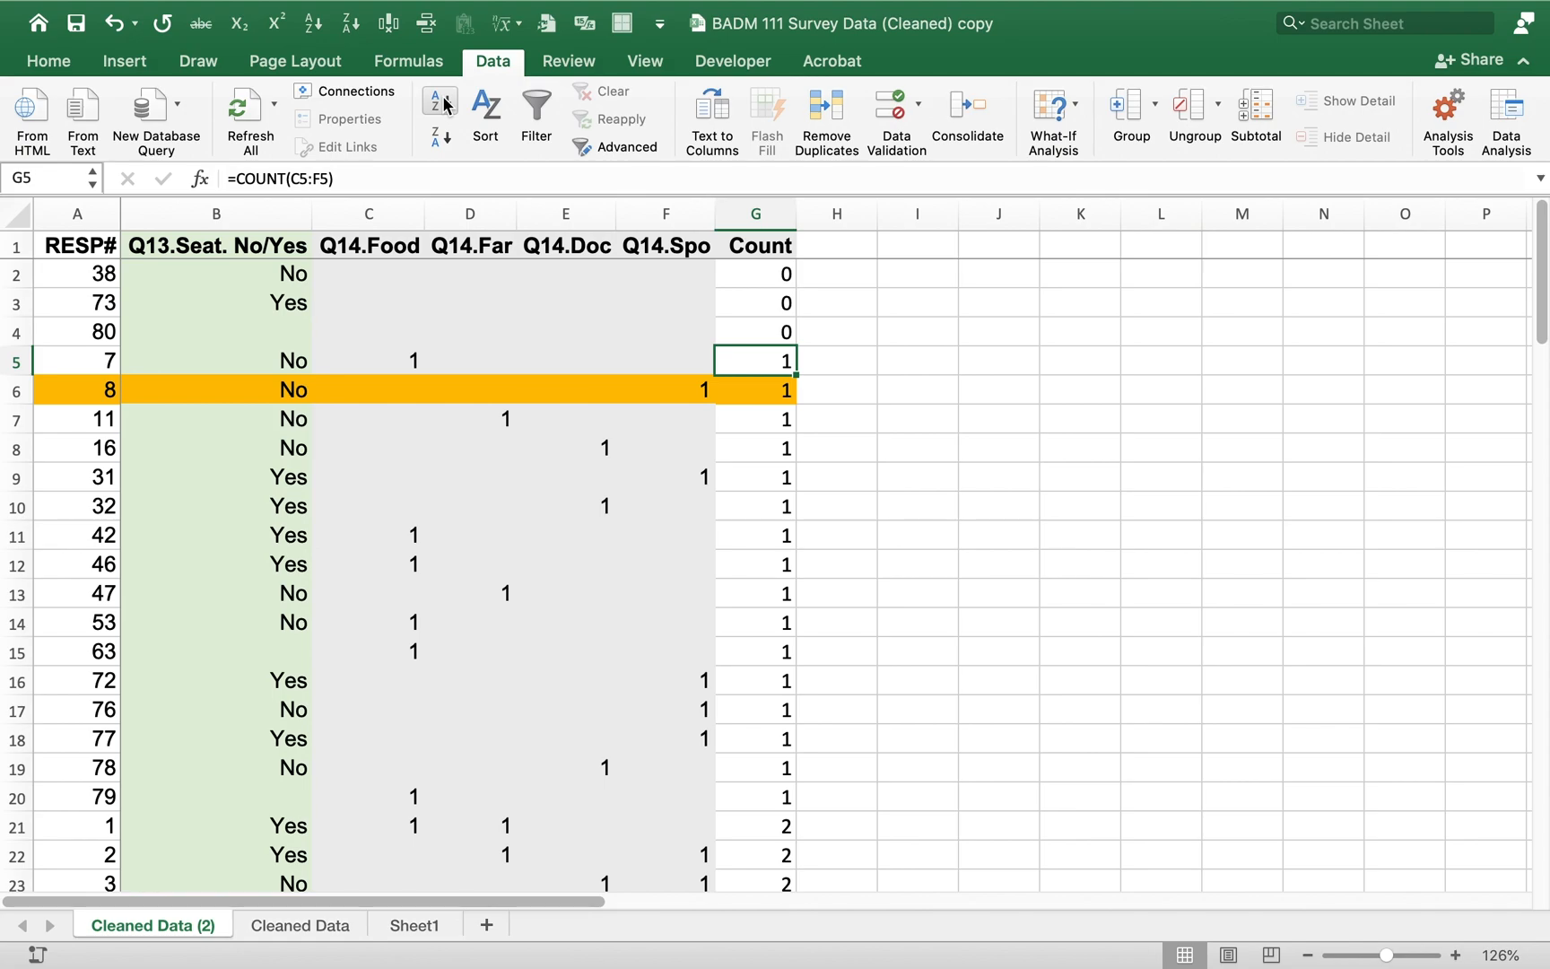
Step: Examine the Count values and Q14 cells of respondents 38, 73 and 80 in rows 2 to 4
key(Up)
key(Up)
key(Up)
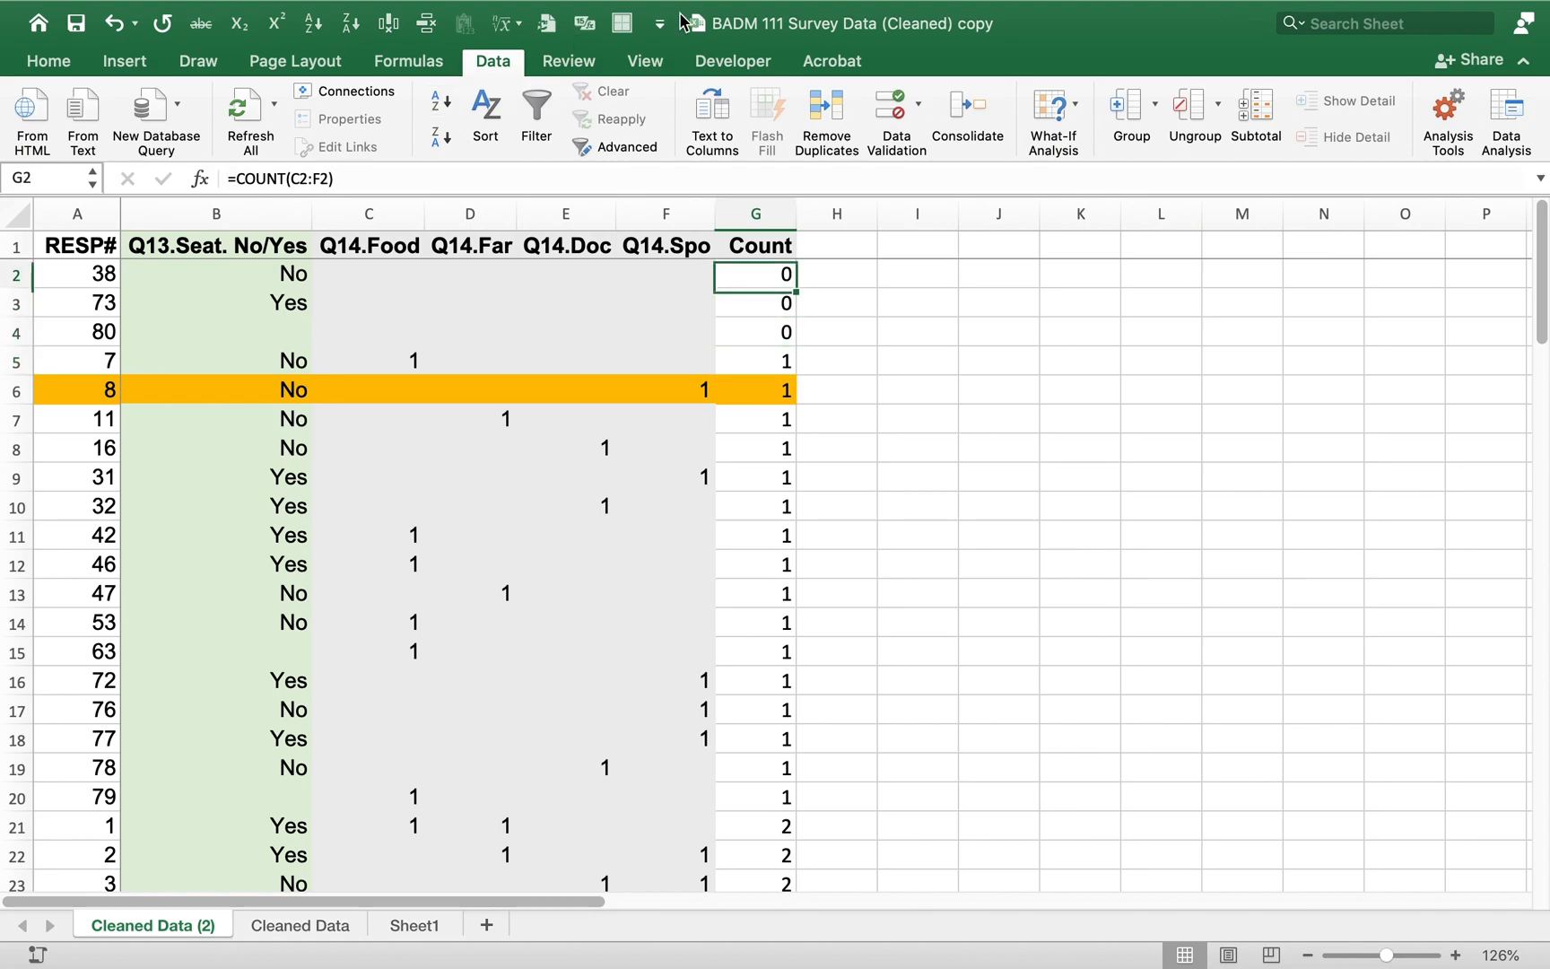
key(shift+Down)
key(shift+Down)
key(shift+Left)
key(shift+Left)
key(shift+Left)
key(shift+Left)
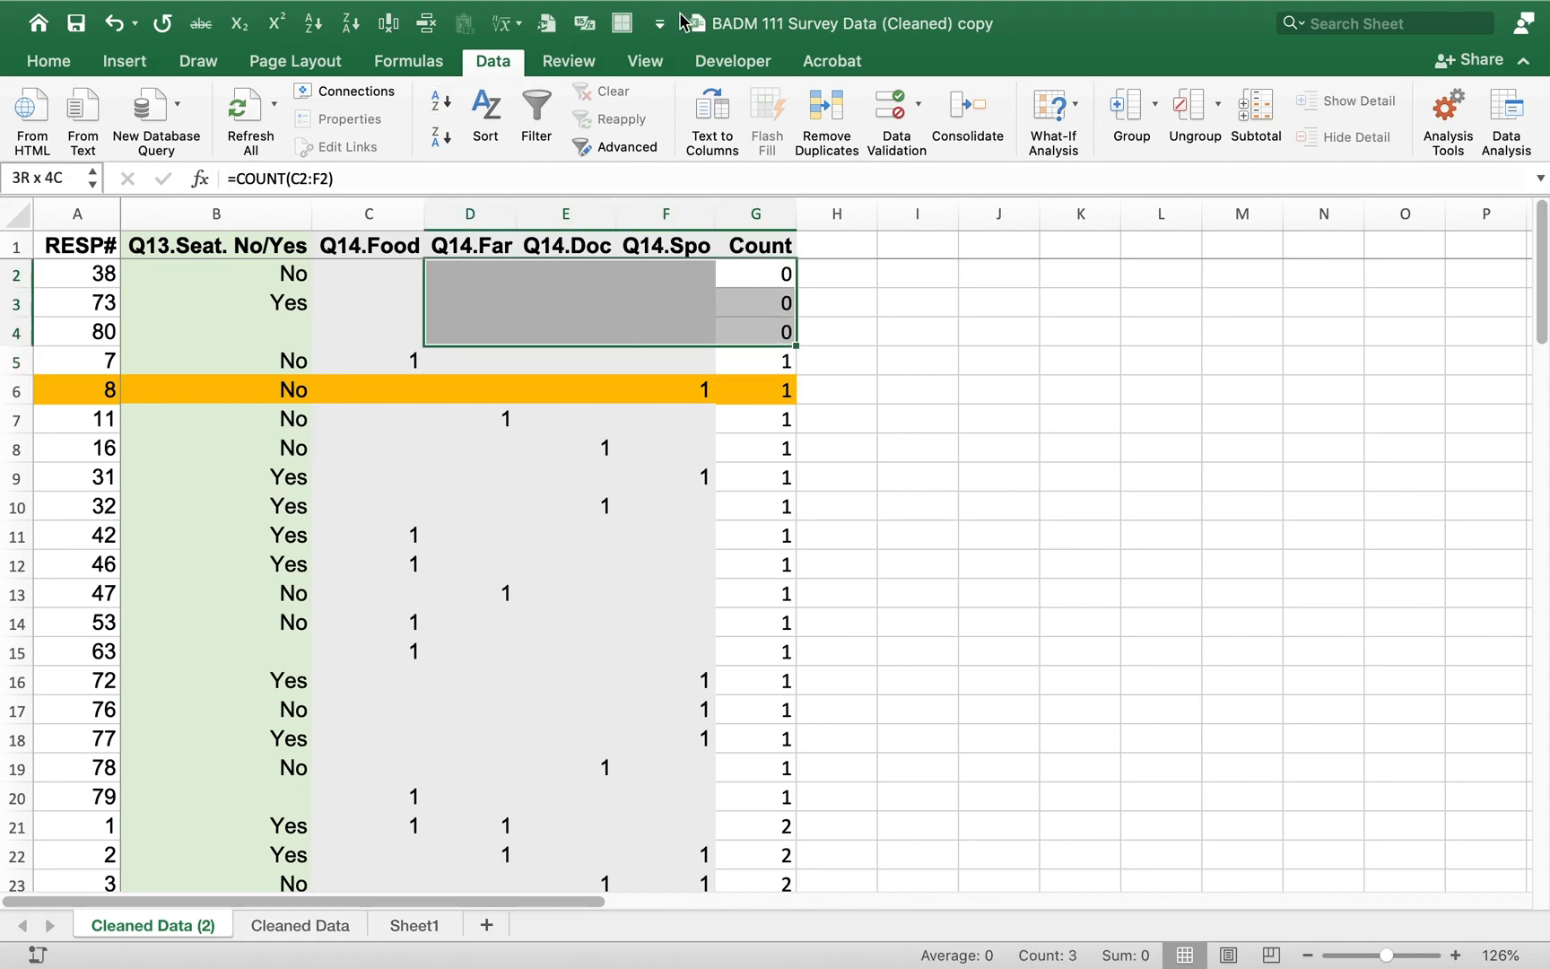
key(Right)
key(Left)
key(Left)
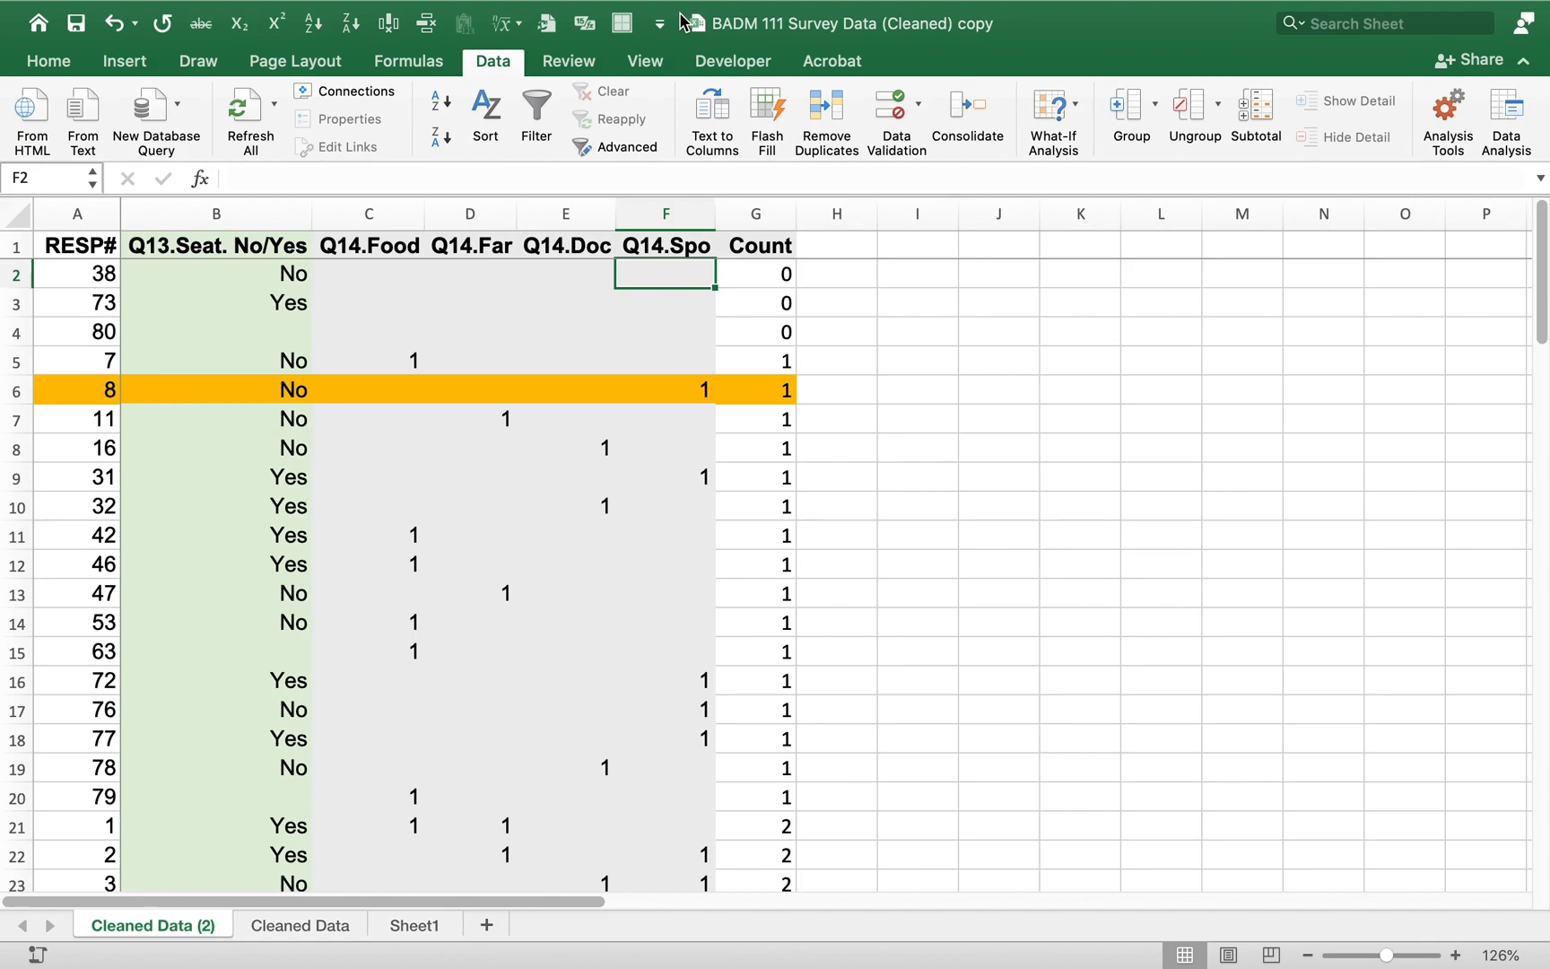
Step: Delete the rows of respondents 38, 73 and 80, which have a Count of 0
key(super+z)
key(super+z)
key(super+z)
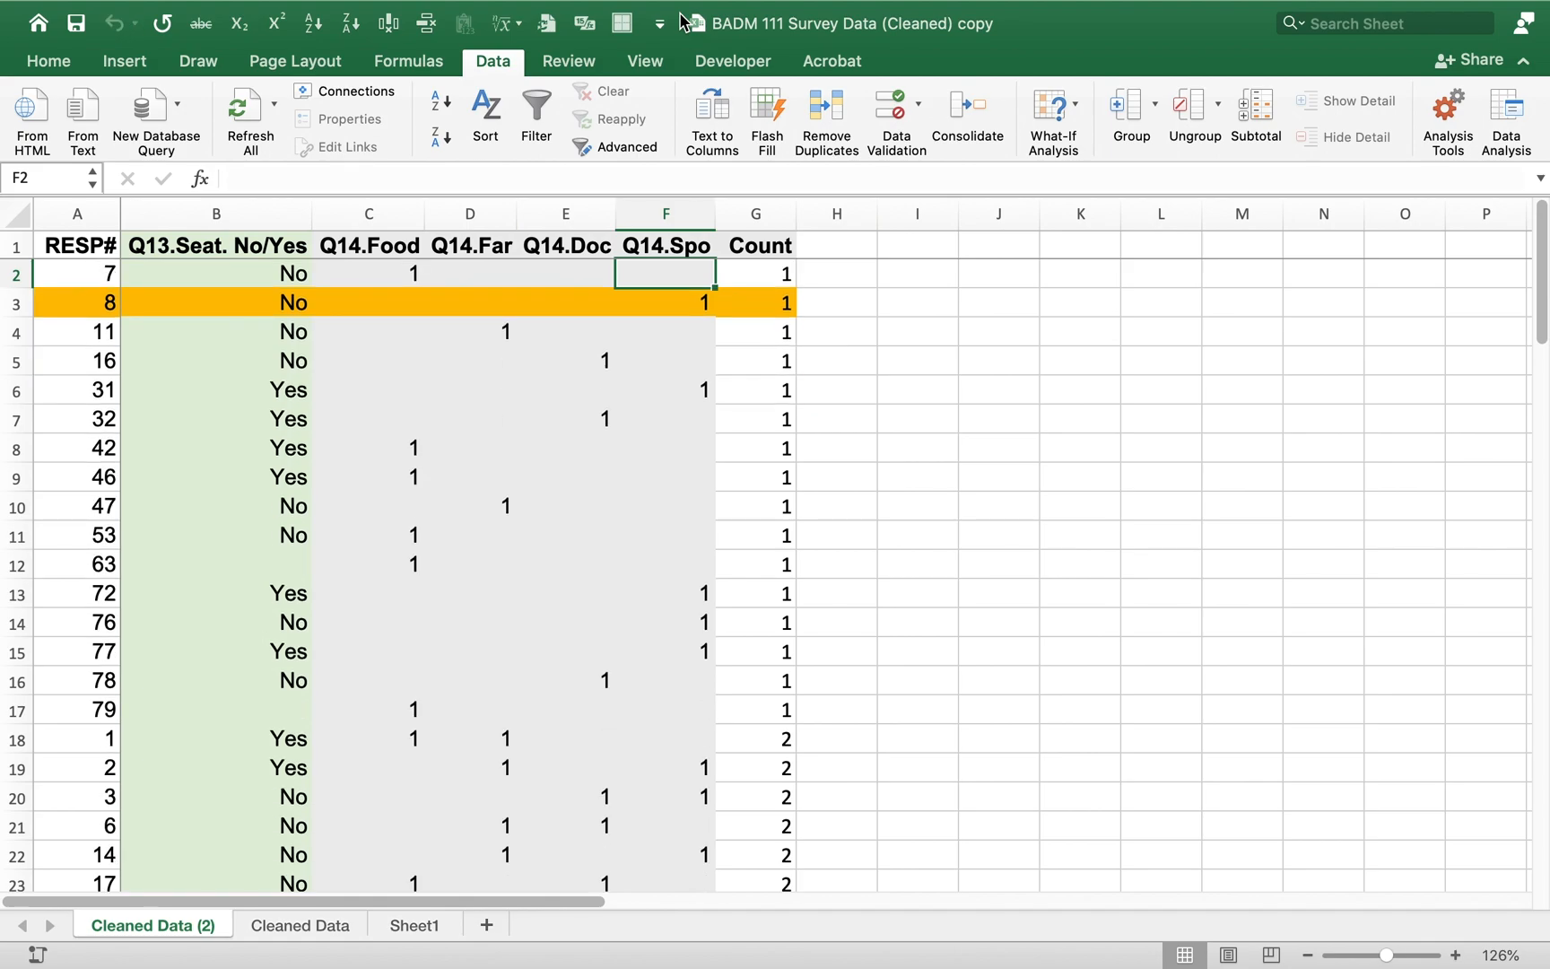
Step: Examine the Count values in G2 to G6, from respondent 7 down to respondent 31
key(Right)
key(Down)
key(Down)
key(Down)
key(Down)
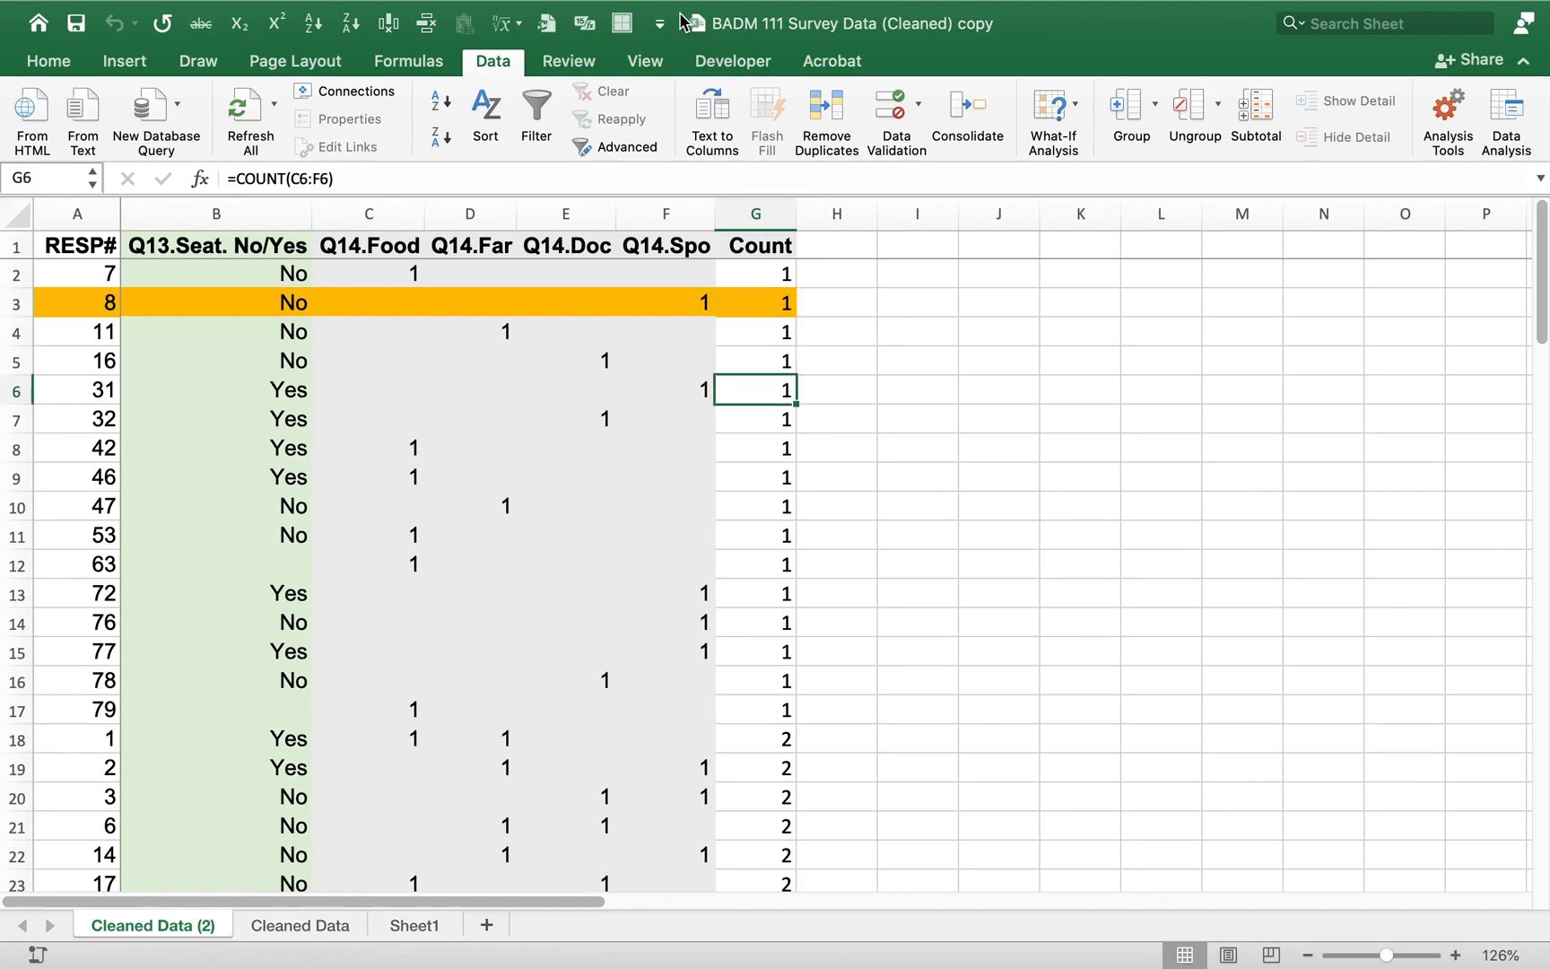
Step: Examine the Count values at the end of the survey data, down to respondent 68 in row 80
key(End)
key(Down)
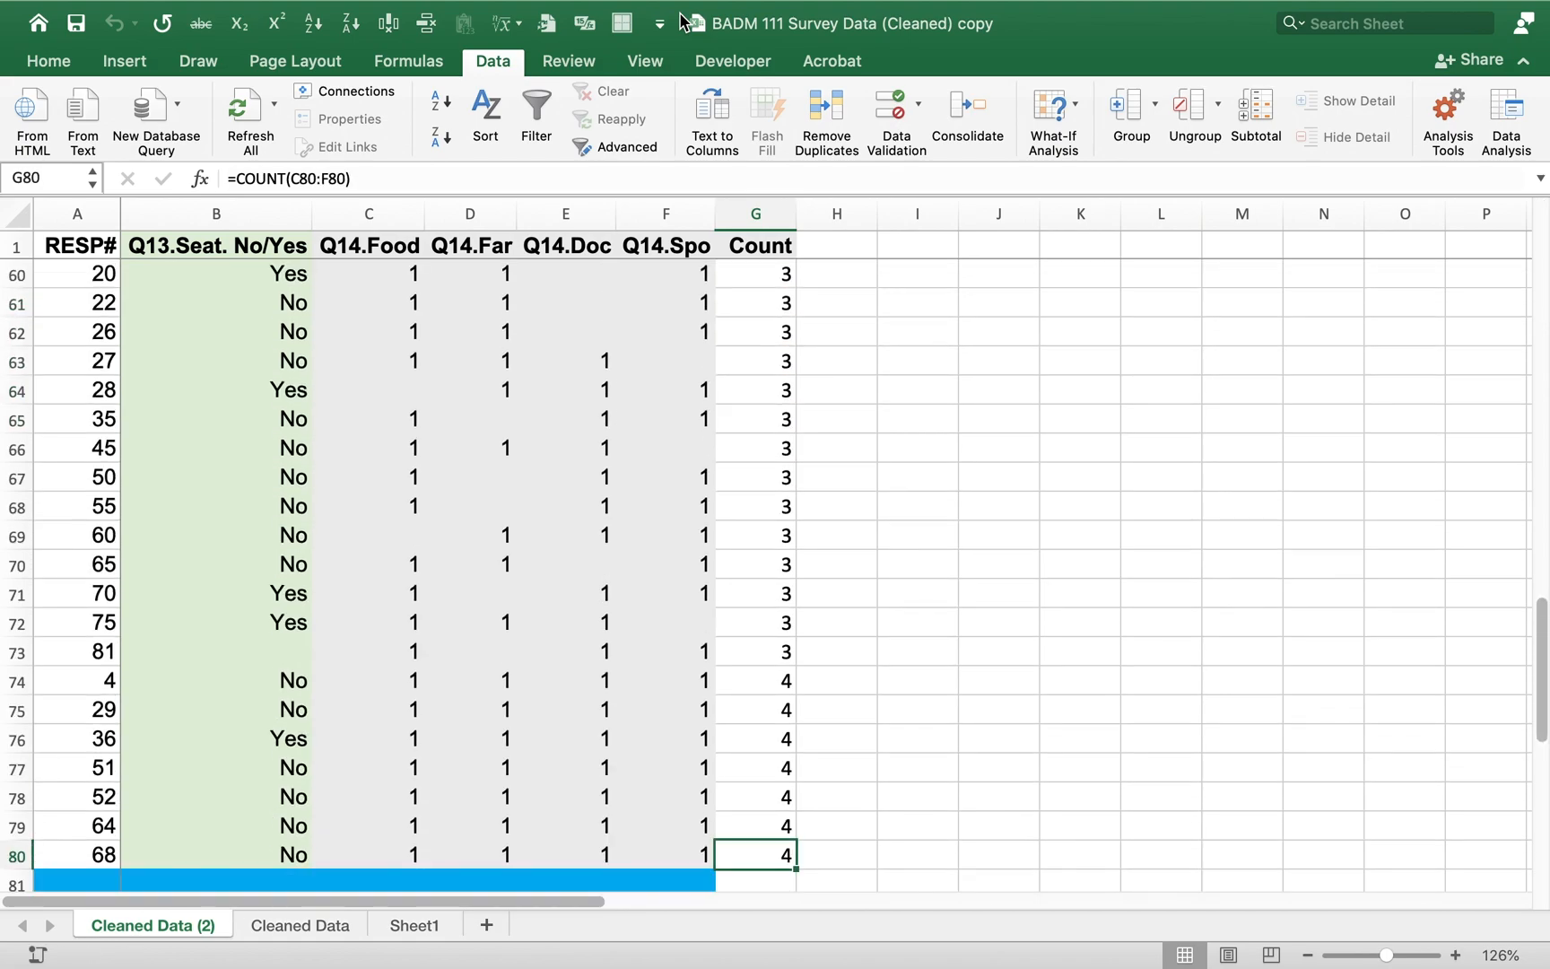
key(Down)
key(Down)
key(Down)
key(Up)
key(Up)
key(Up)
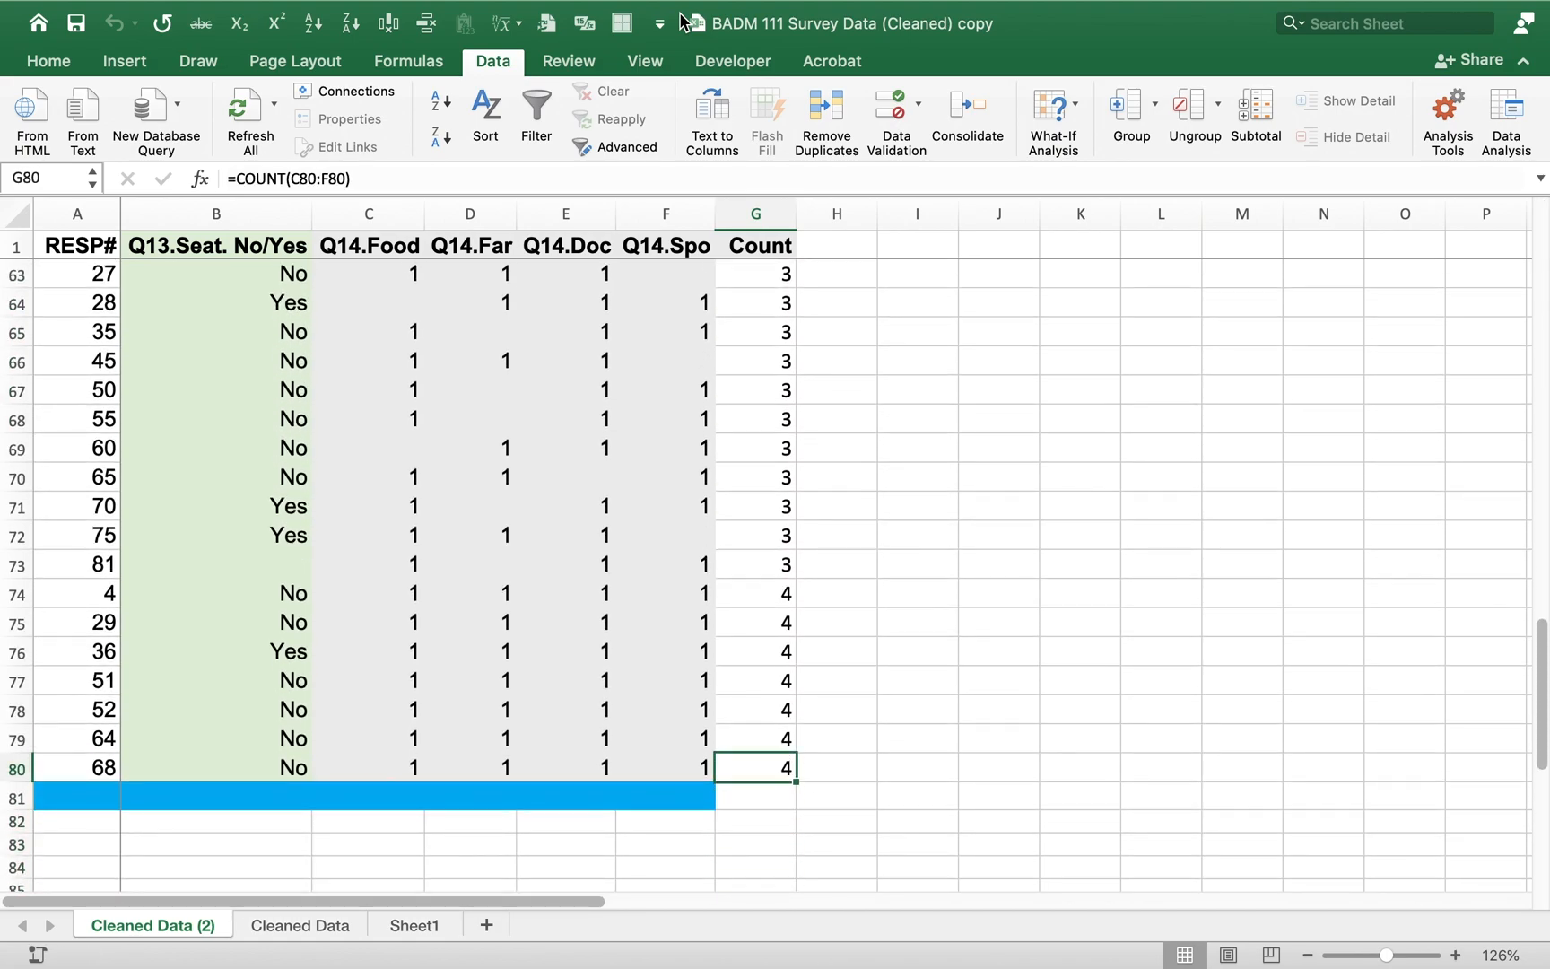
Step: Delete the blue row 81 directly below the survey data
key(Down)
key(Left)
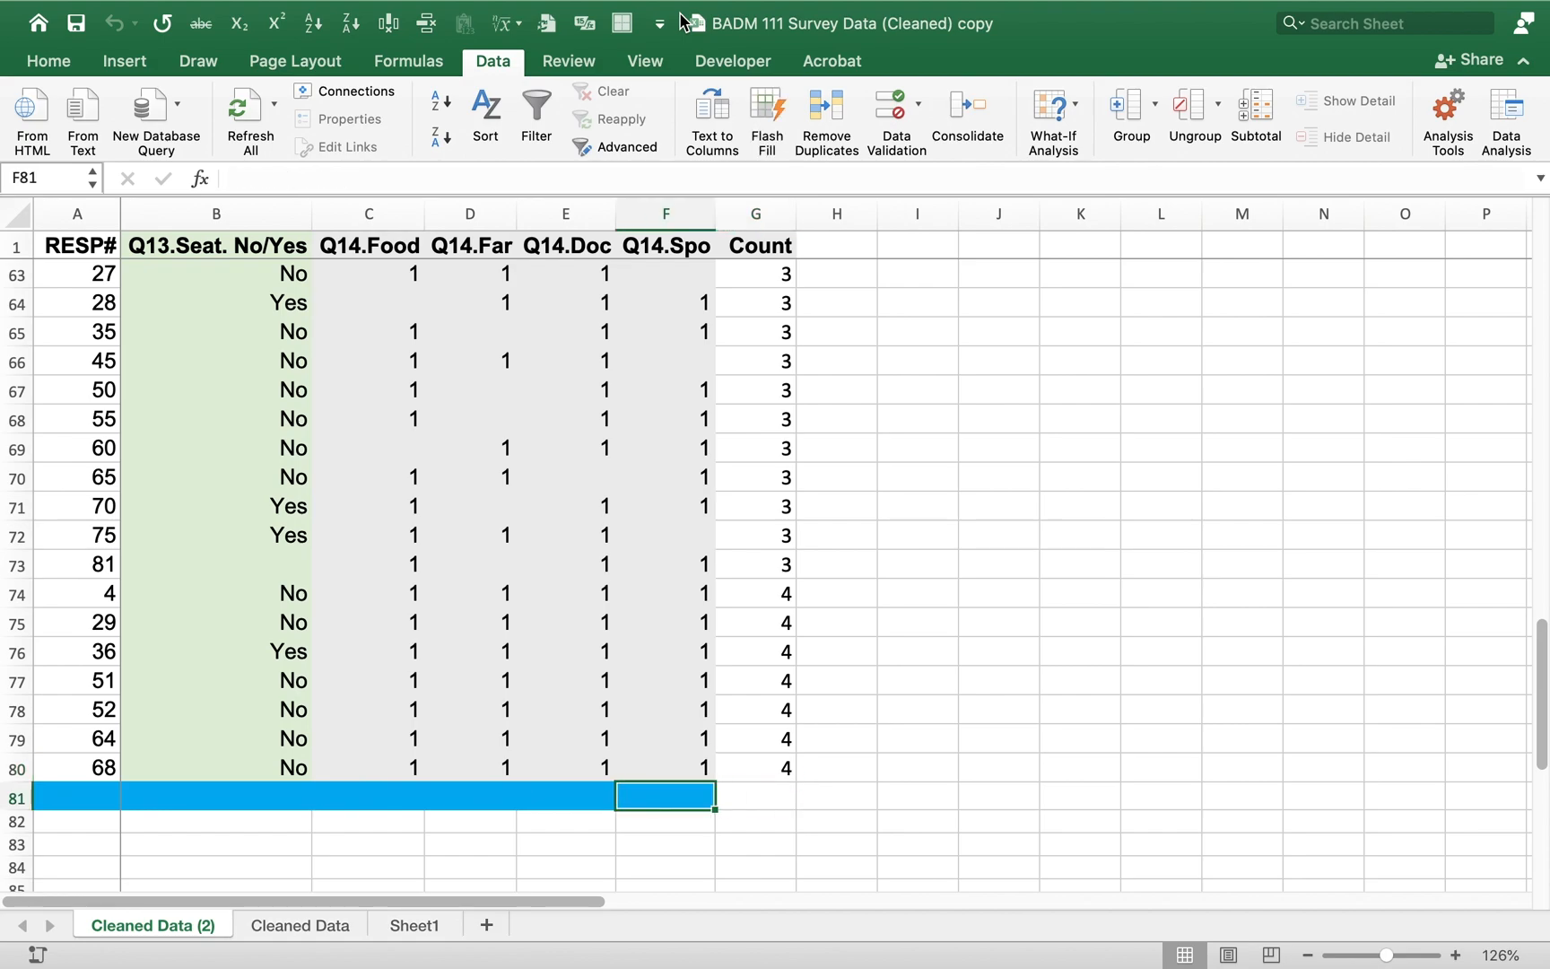
key(Up)
Step: Examine the Q13 seating answers in column B from row 80 upward, checking for blank cells such as B73
key(Left)
key(Left)
key(Left)
key(Left)
key(Up)
key(Up)
key(Up)
key(Up)
key(Up)
key(Up)
key(Up)
key(Up)
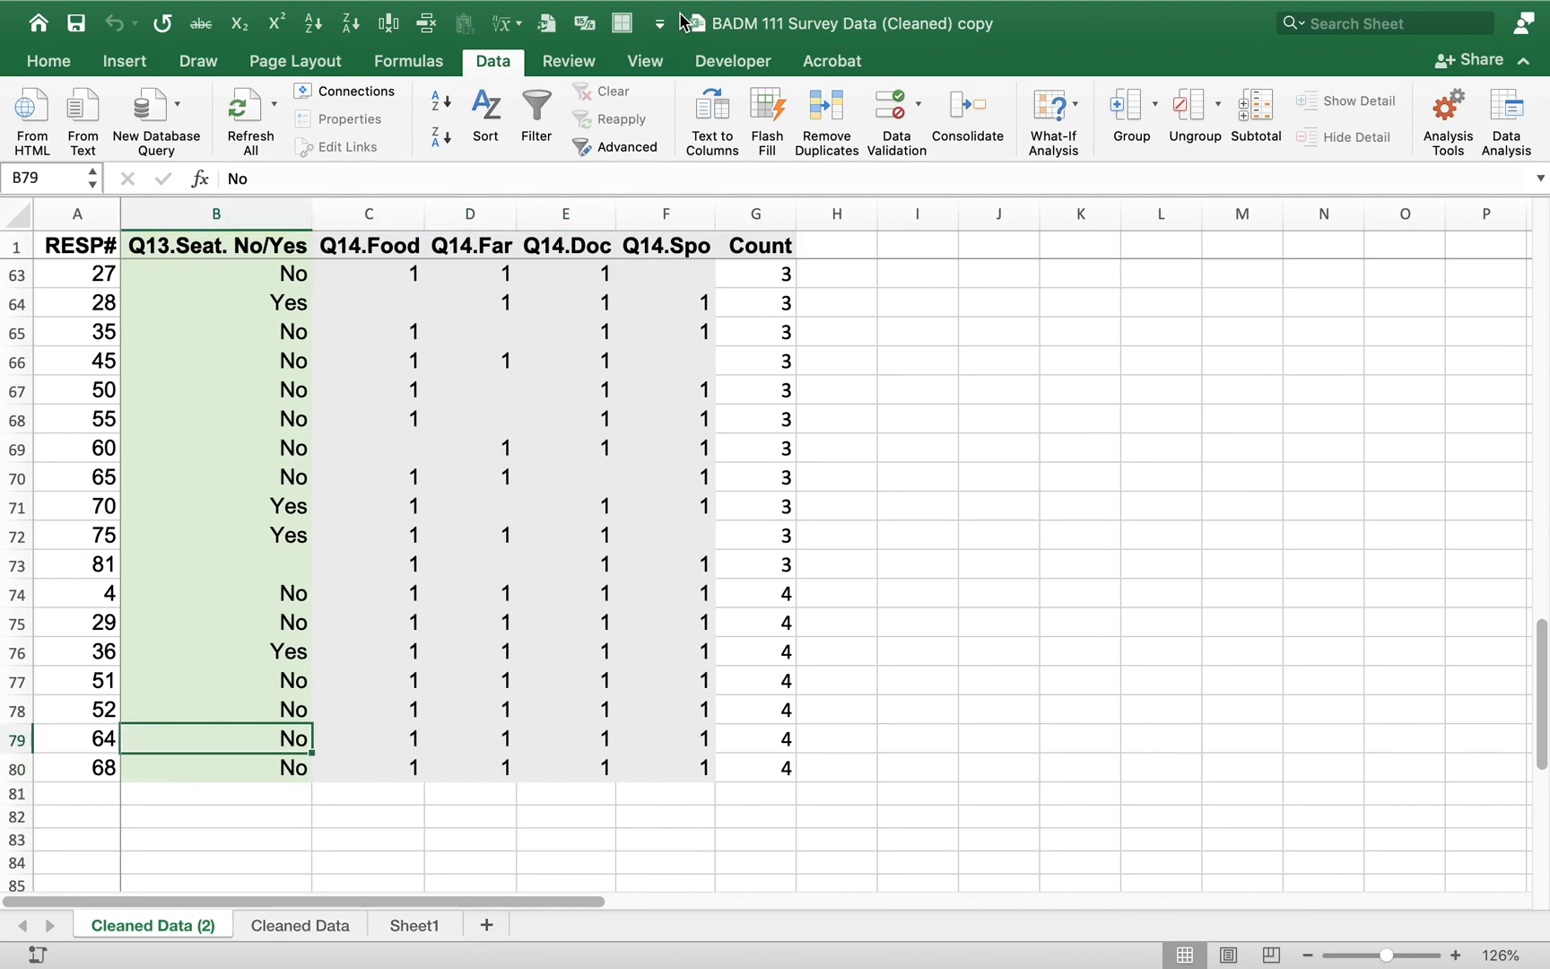
key(Down)
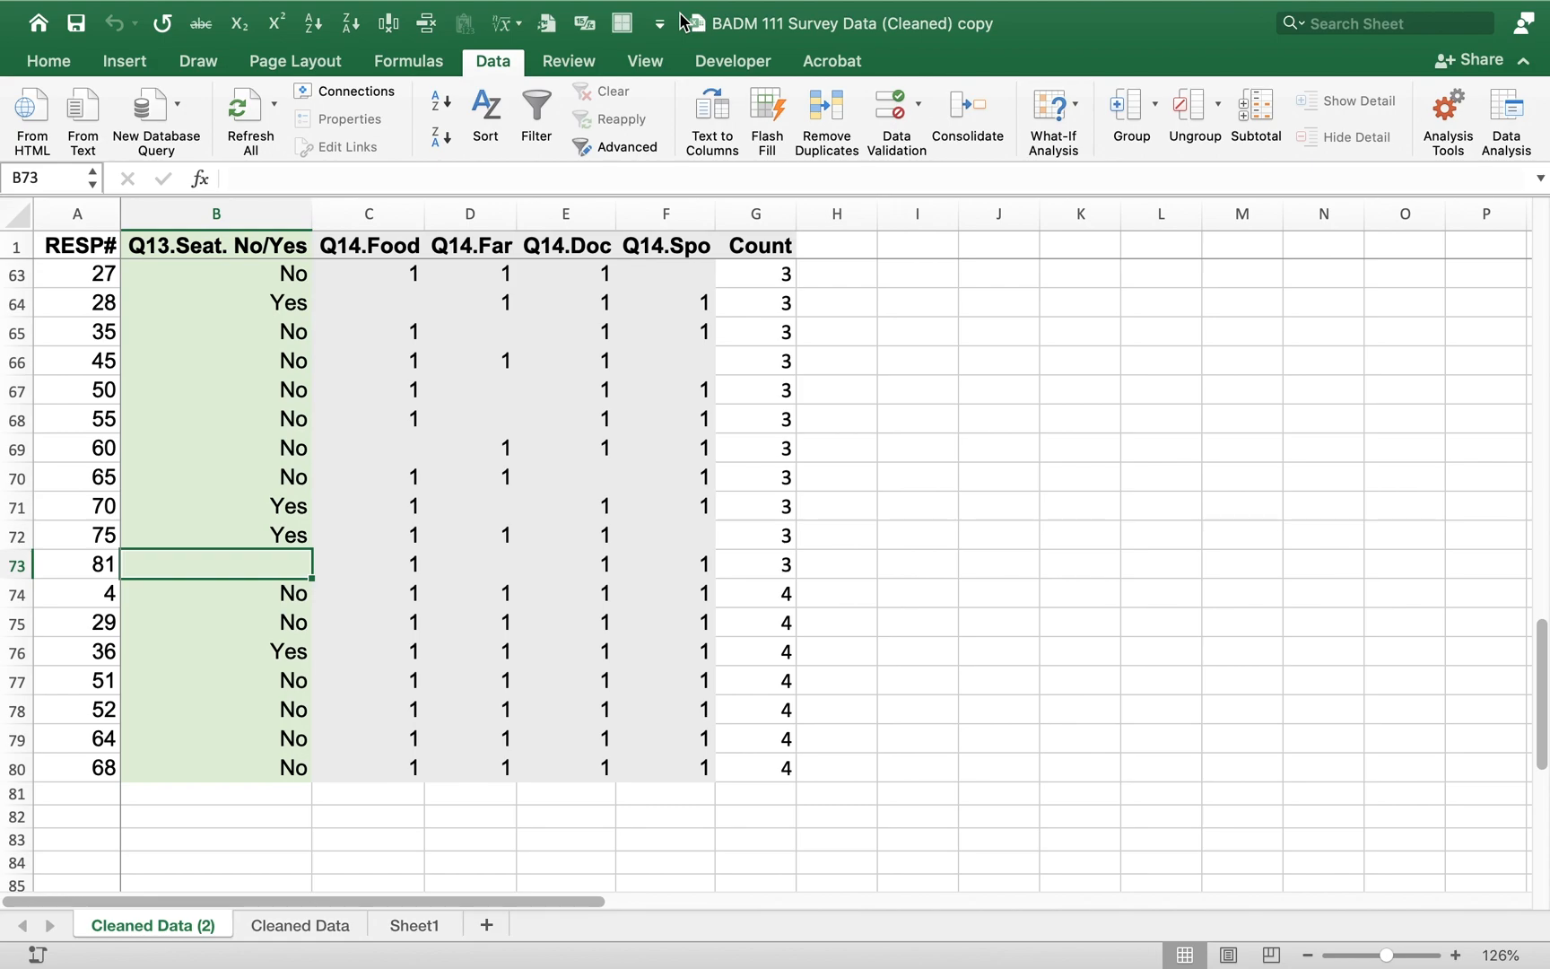
Step: Sort the survey data by the Q13.Seat. No/Yes column in ascending order
key(Up)
key(Up)
key(Up)
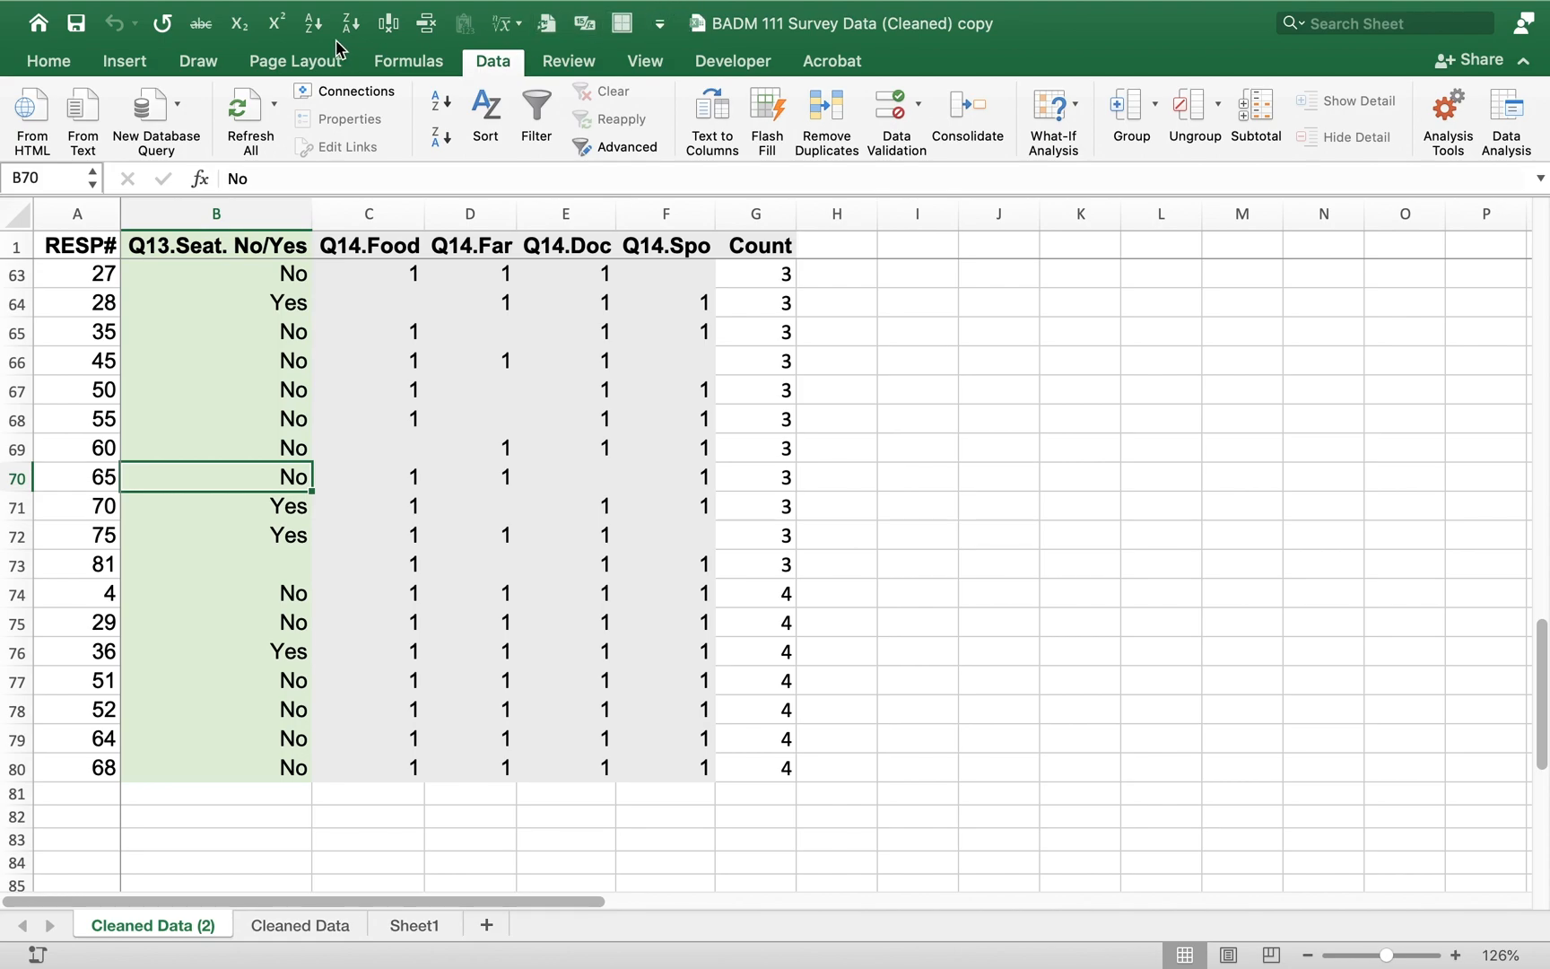
click(320, 25)
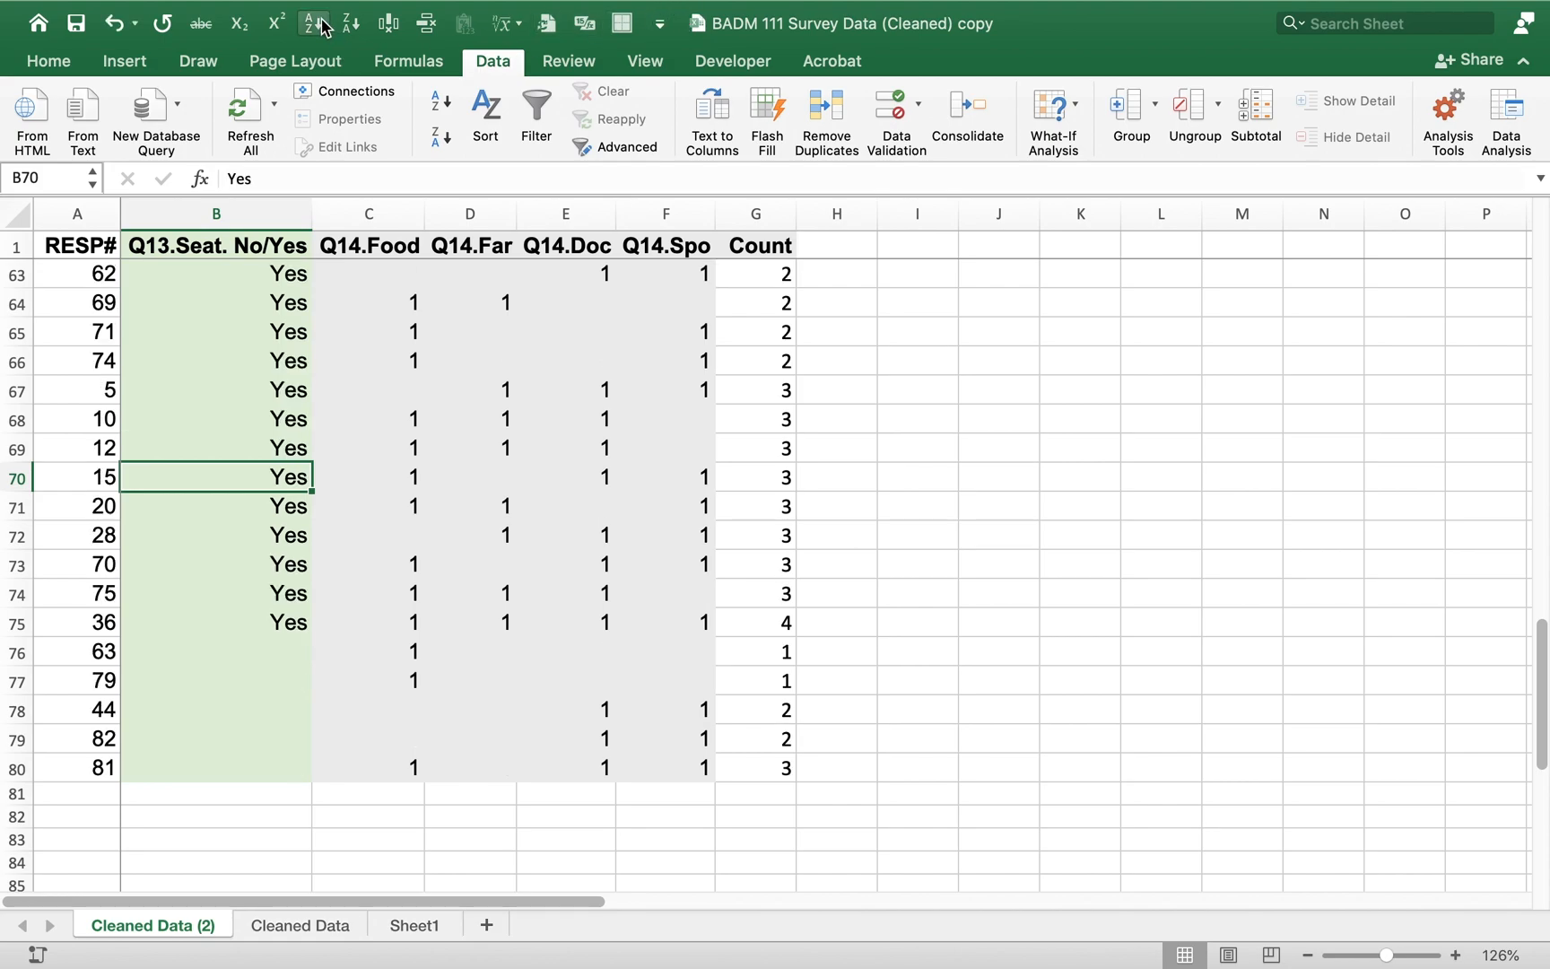
Step: Examine the sorted Q13 column from the No and Yes answers down to the blank cells in rows 76 to 80
key(End)
key(Up)
key(Down)
key(Down)
key(Down)
key(Down)
key(Down)
key(Down)
key(Down)
key(End)
key(Down)
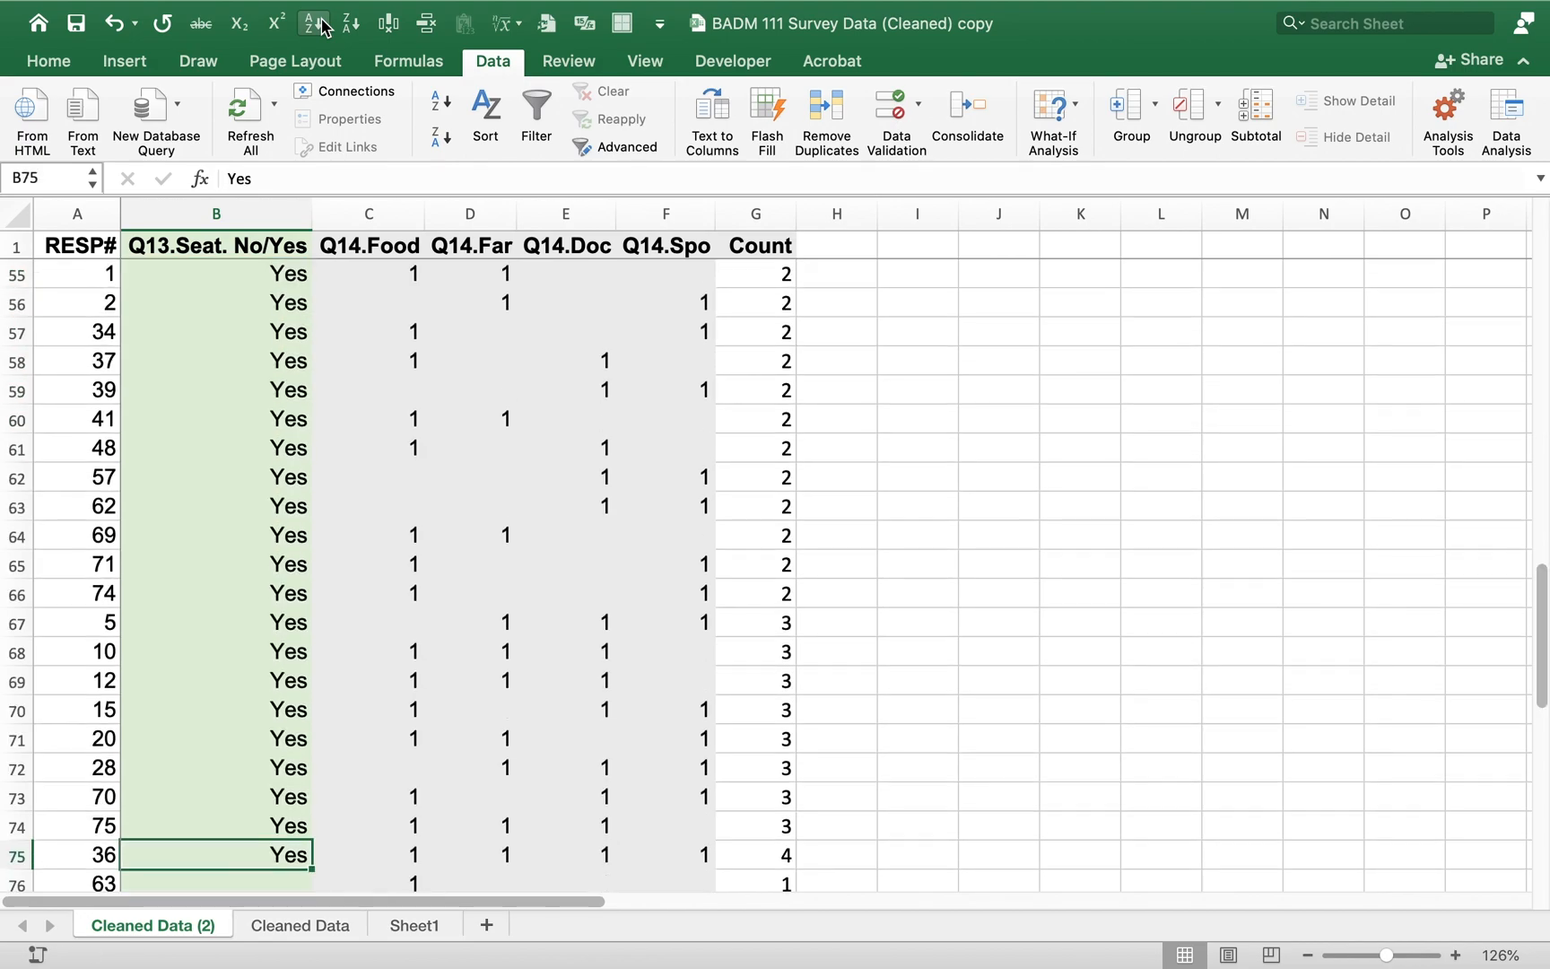
key(Down)
key(Down)
key(Down)
key(Down)
key(Down)
key(Down)
Step: Delete rows 76 to 80 of respondents 63, 79, 44, 82 and 81, whose Q13 answer is blank
key(Up)
key(Up)
key(Up)
key(Up)
key(Up)
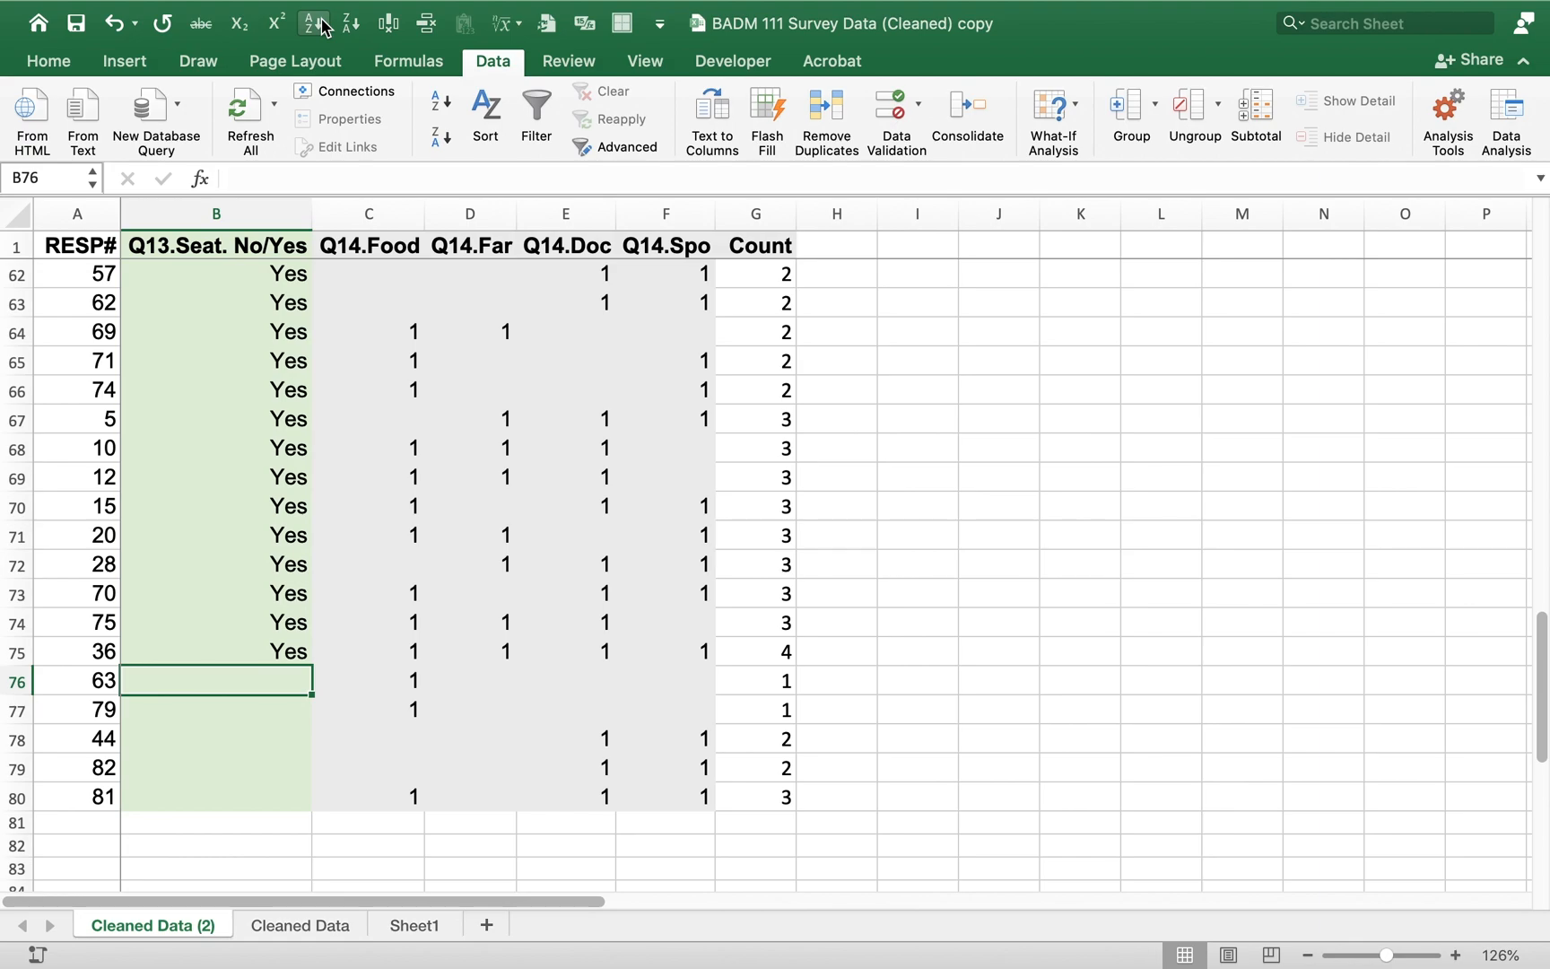
key(super+z)
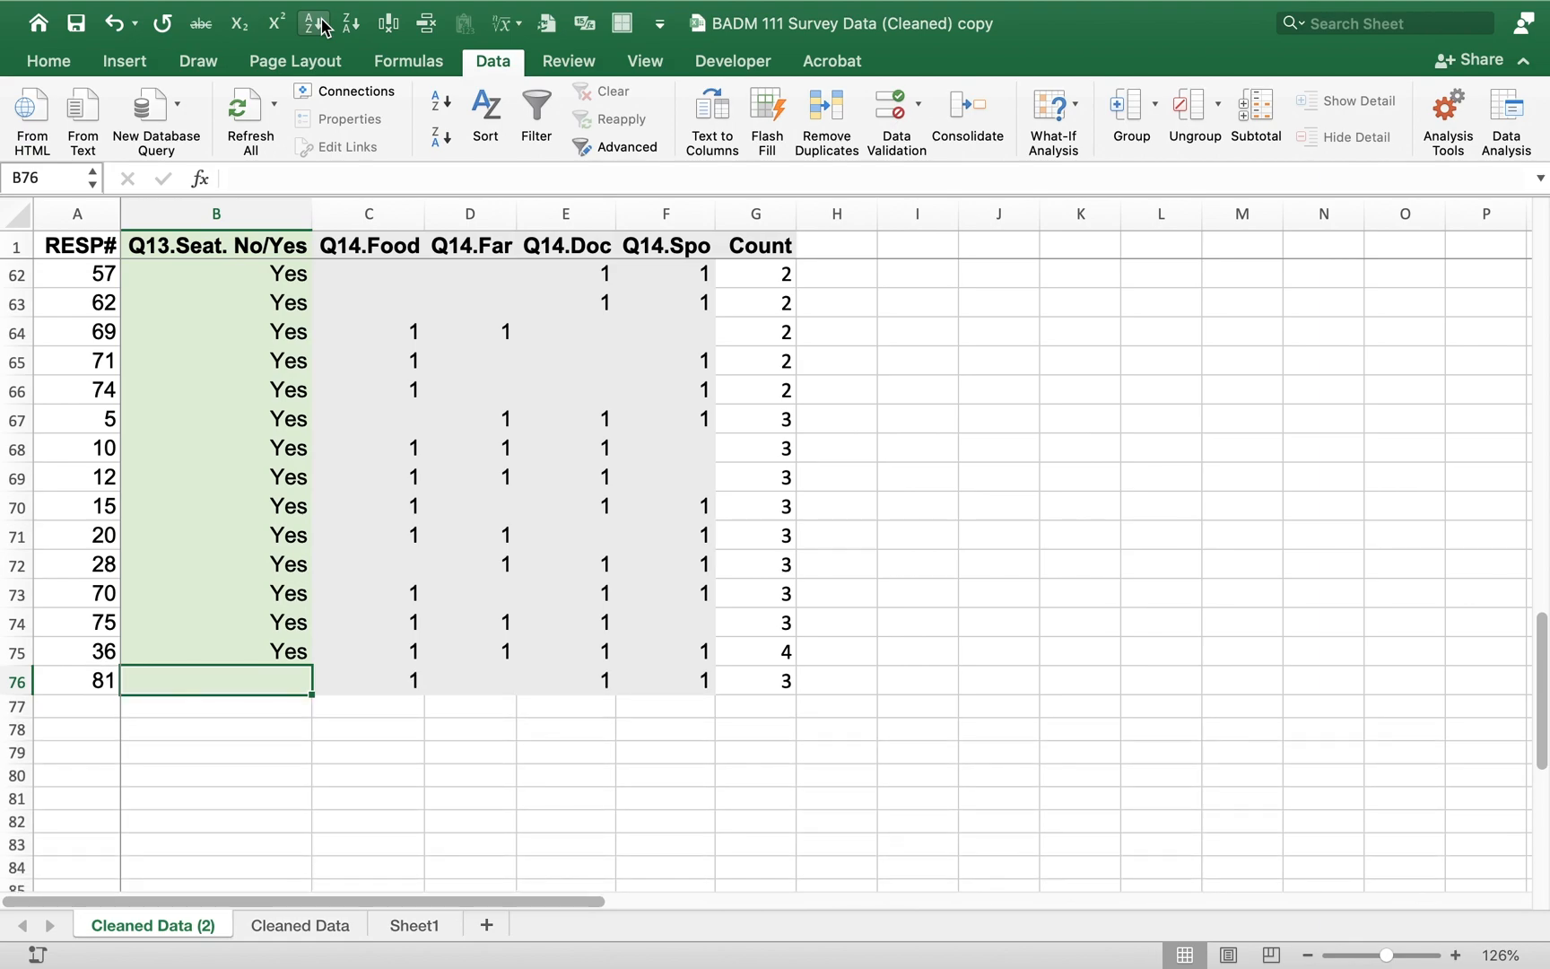
key(Up)
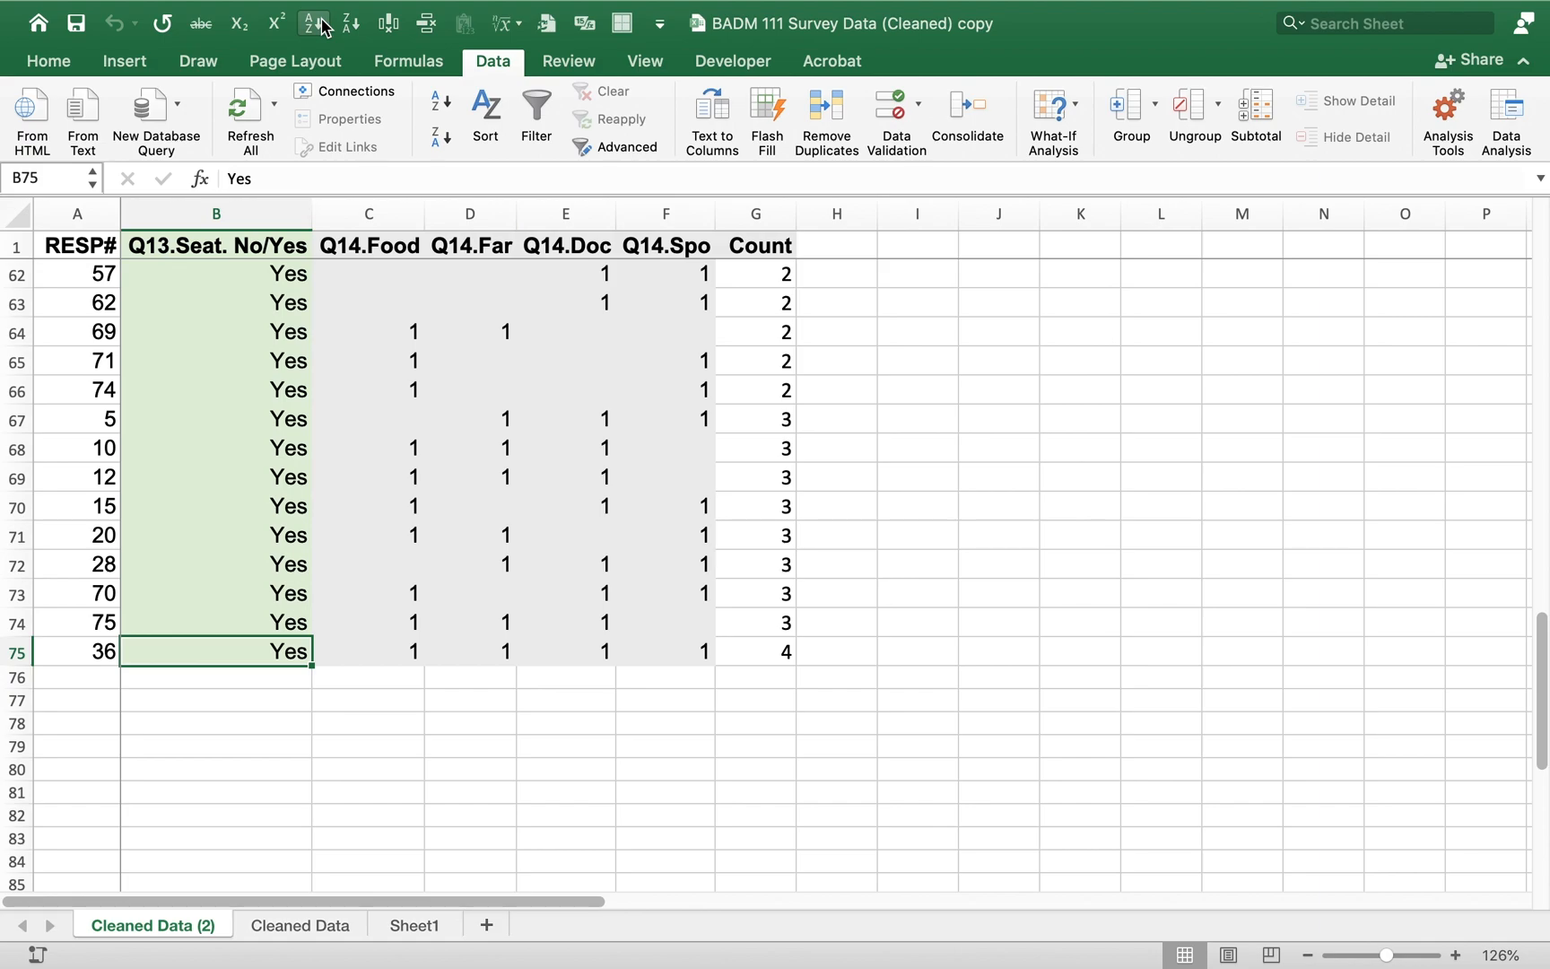
Step: Review the remaining Q13 answers in column B from row 75 up to row 66
key(shift+Up)
key(shift+Up)
key(shift+Up)
key(shift+Up)
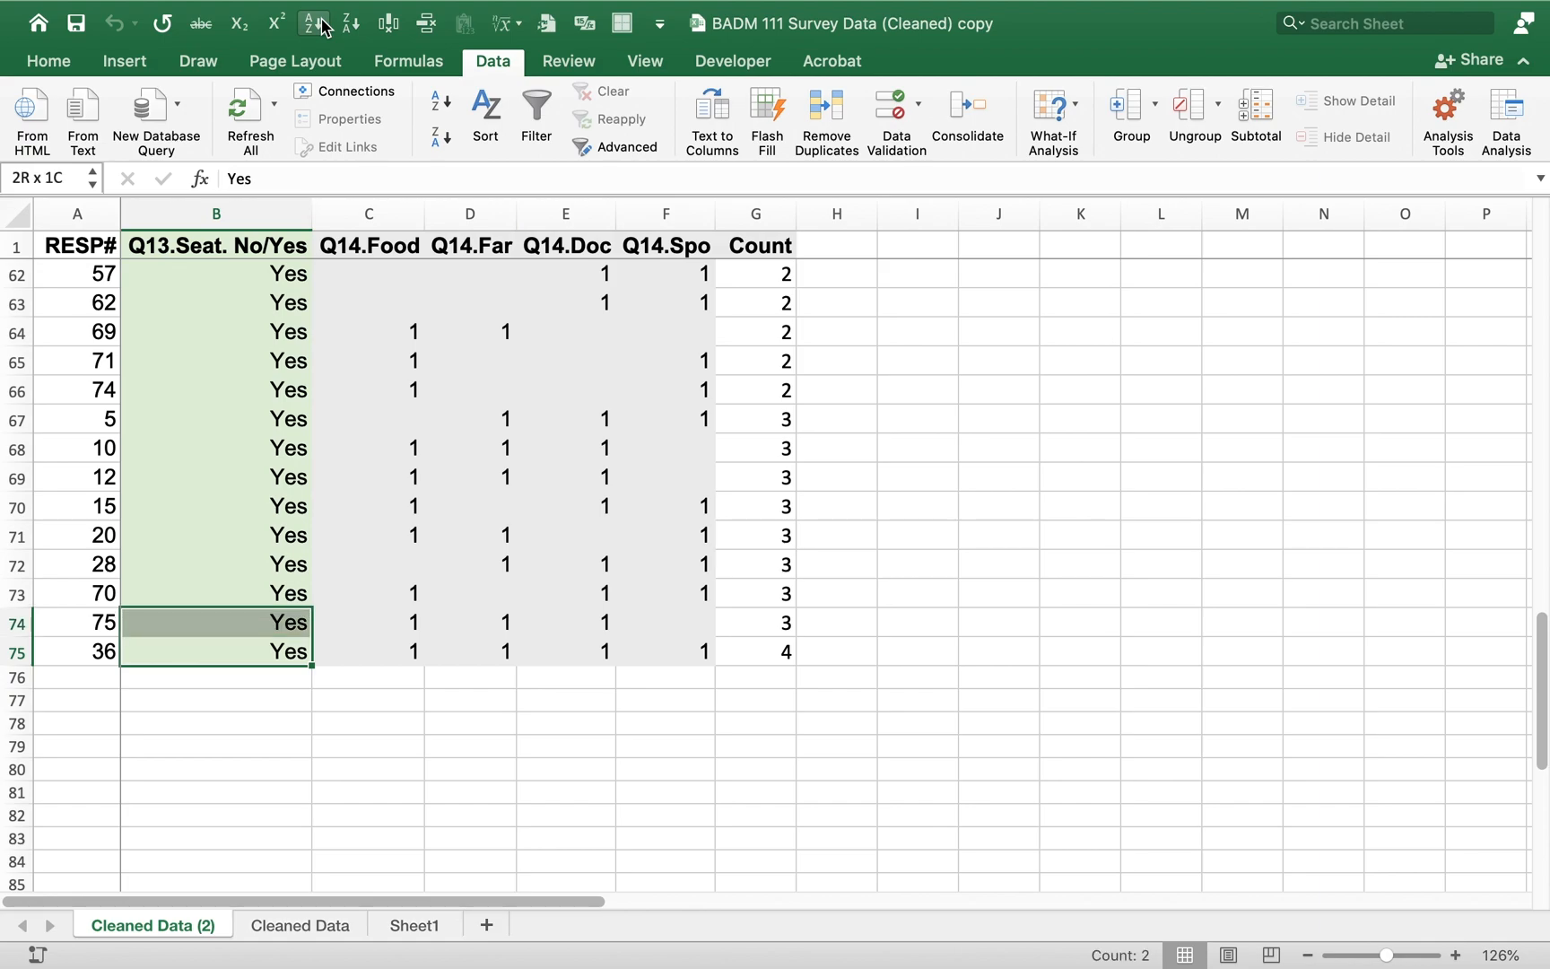
key(shift+Up)
key(shift+Up)
key(shift+Up)
key(shift+Up)
key(shift+Up)
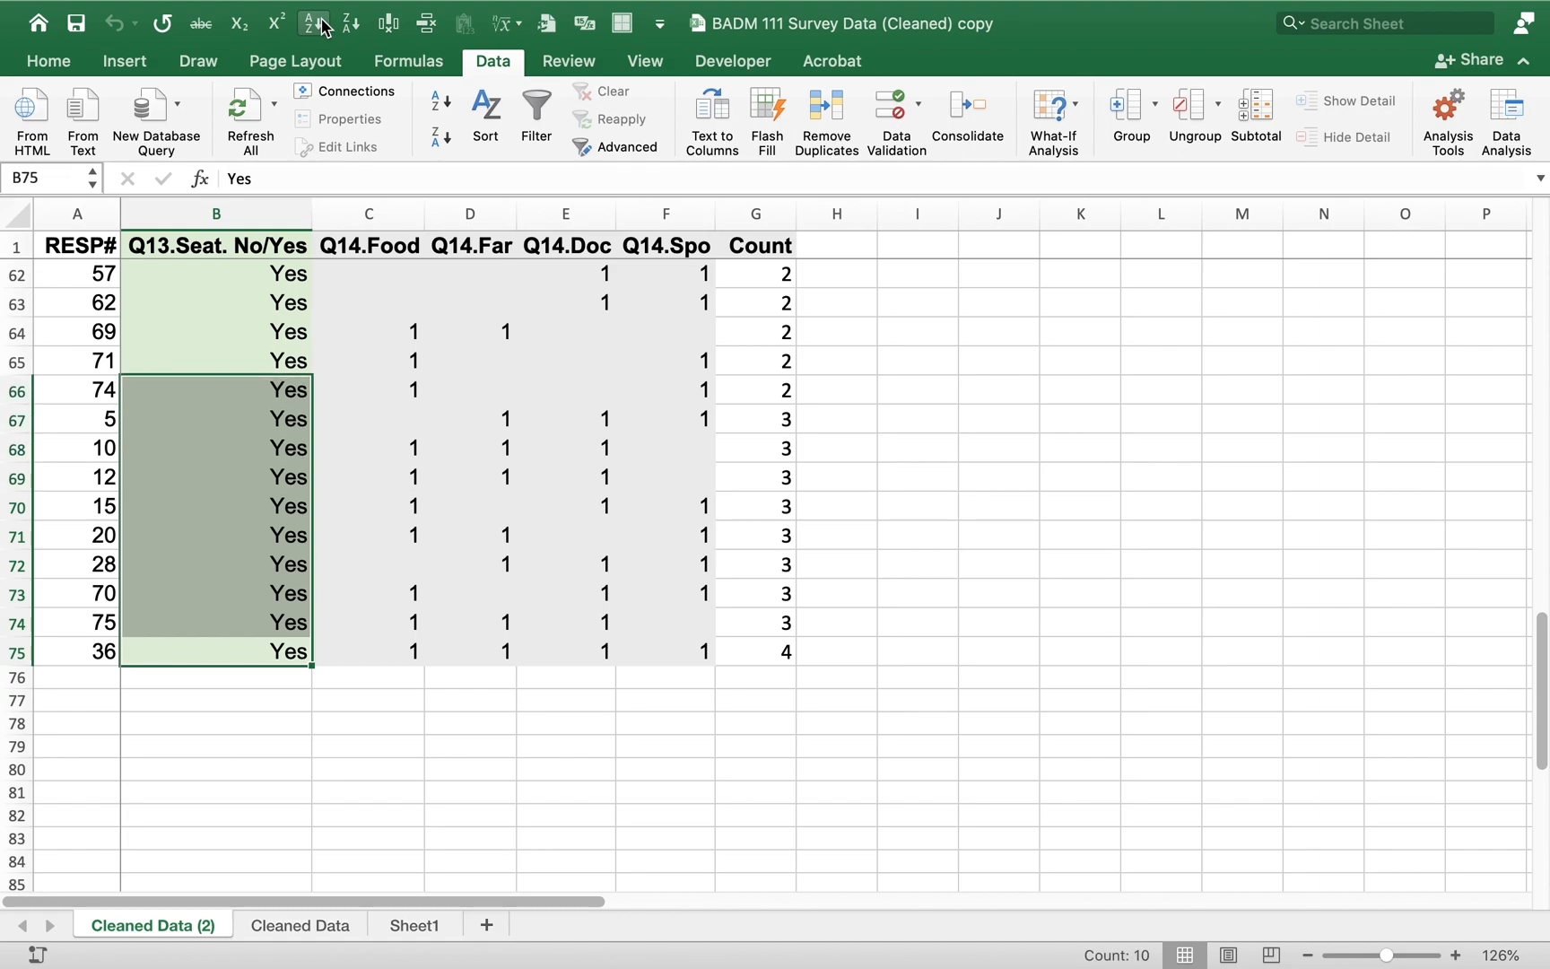
Step: Review the Q14 responses of the last respondents in C71 to F75
key(Right)
key(shift+Right)
key(shift+Right)
key(shift+Right)
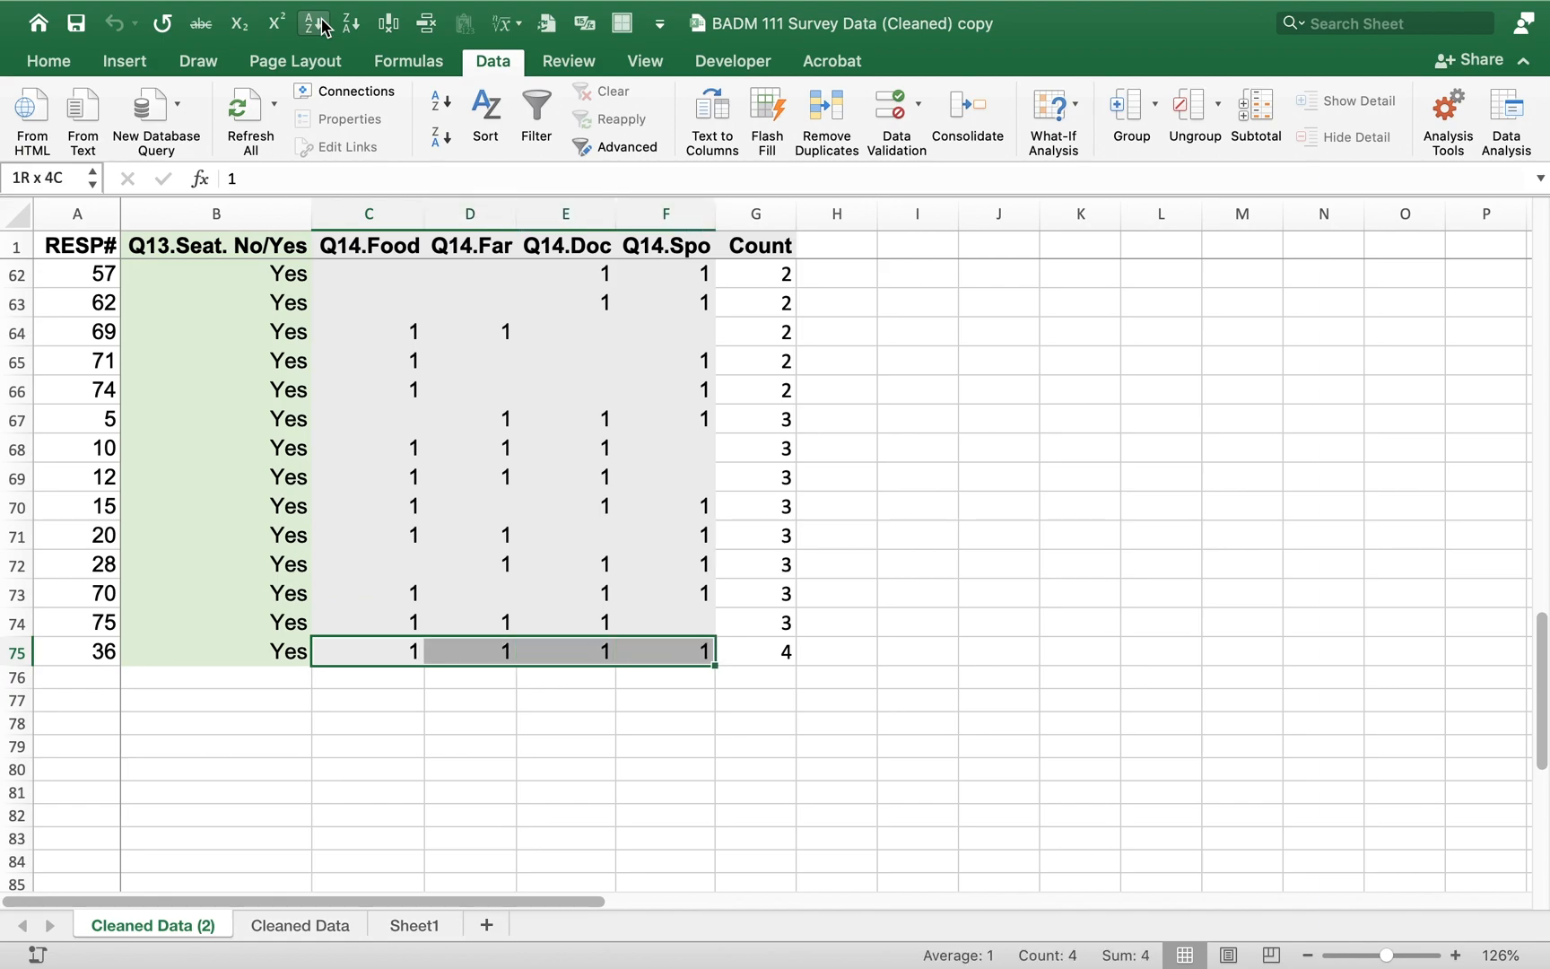
key(shift+Up)
key(shift+Up)
key(shift+Up)
key(shift+Up)
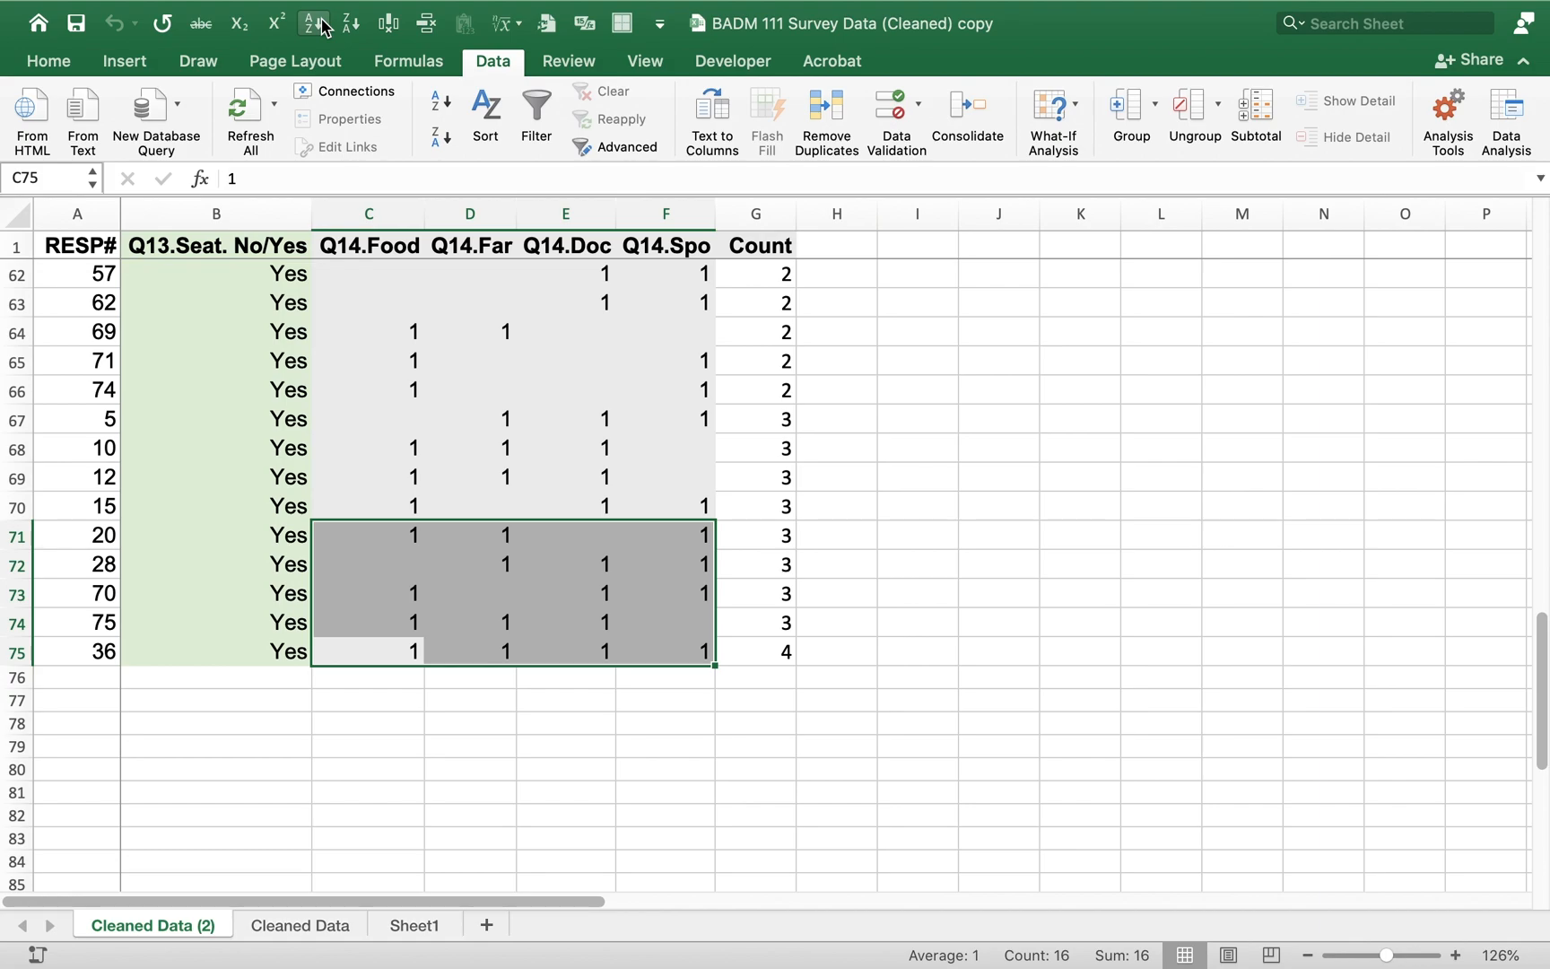
key(Up)
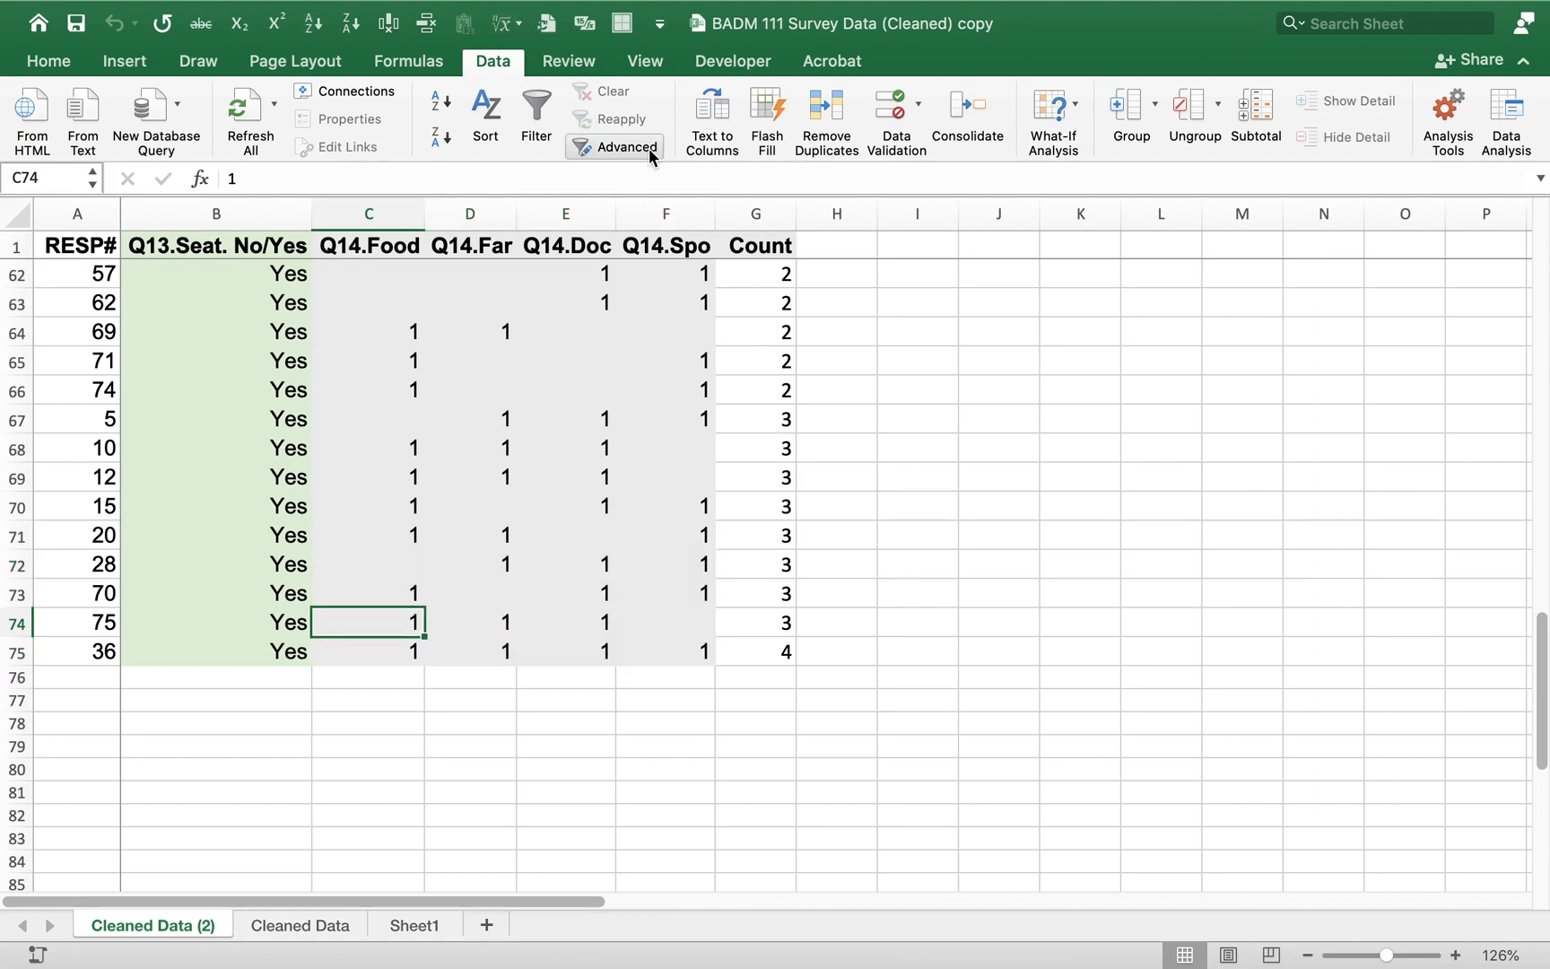
Step: Delete the Count column G from the survey data
click(779, 212)
right_click(779, 212)
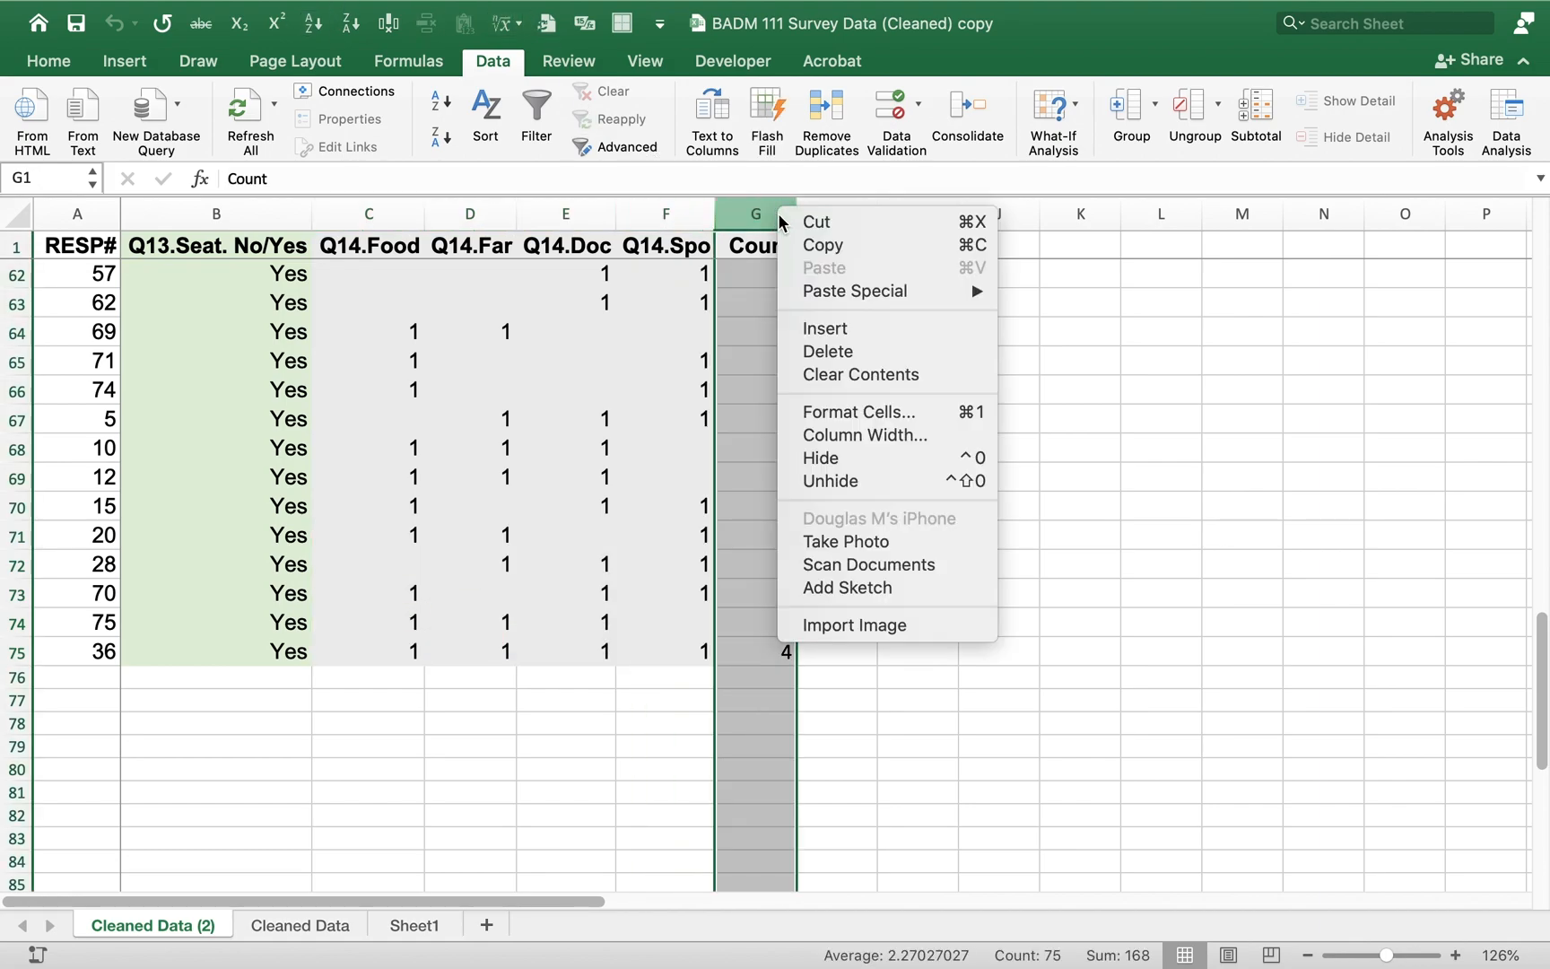
click(832, 352)
scroll(538, 449, down, 3)
click(572, 363)
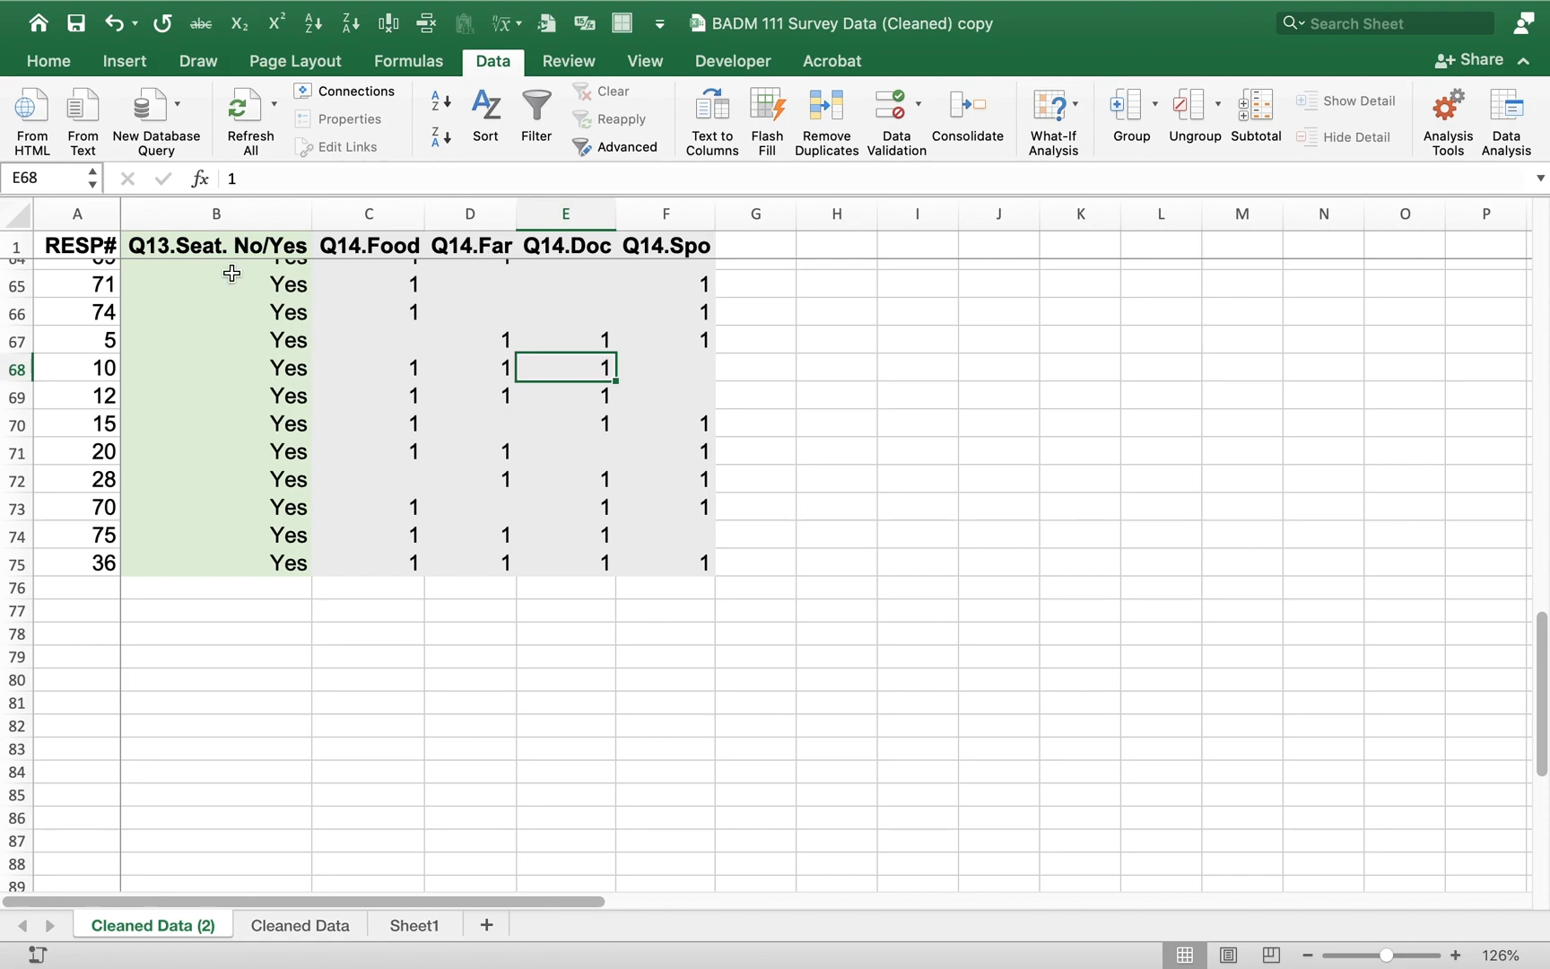
Step: Rename the column B header in B1 as Q13.Library
click(196, 244)
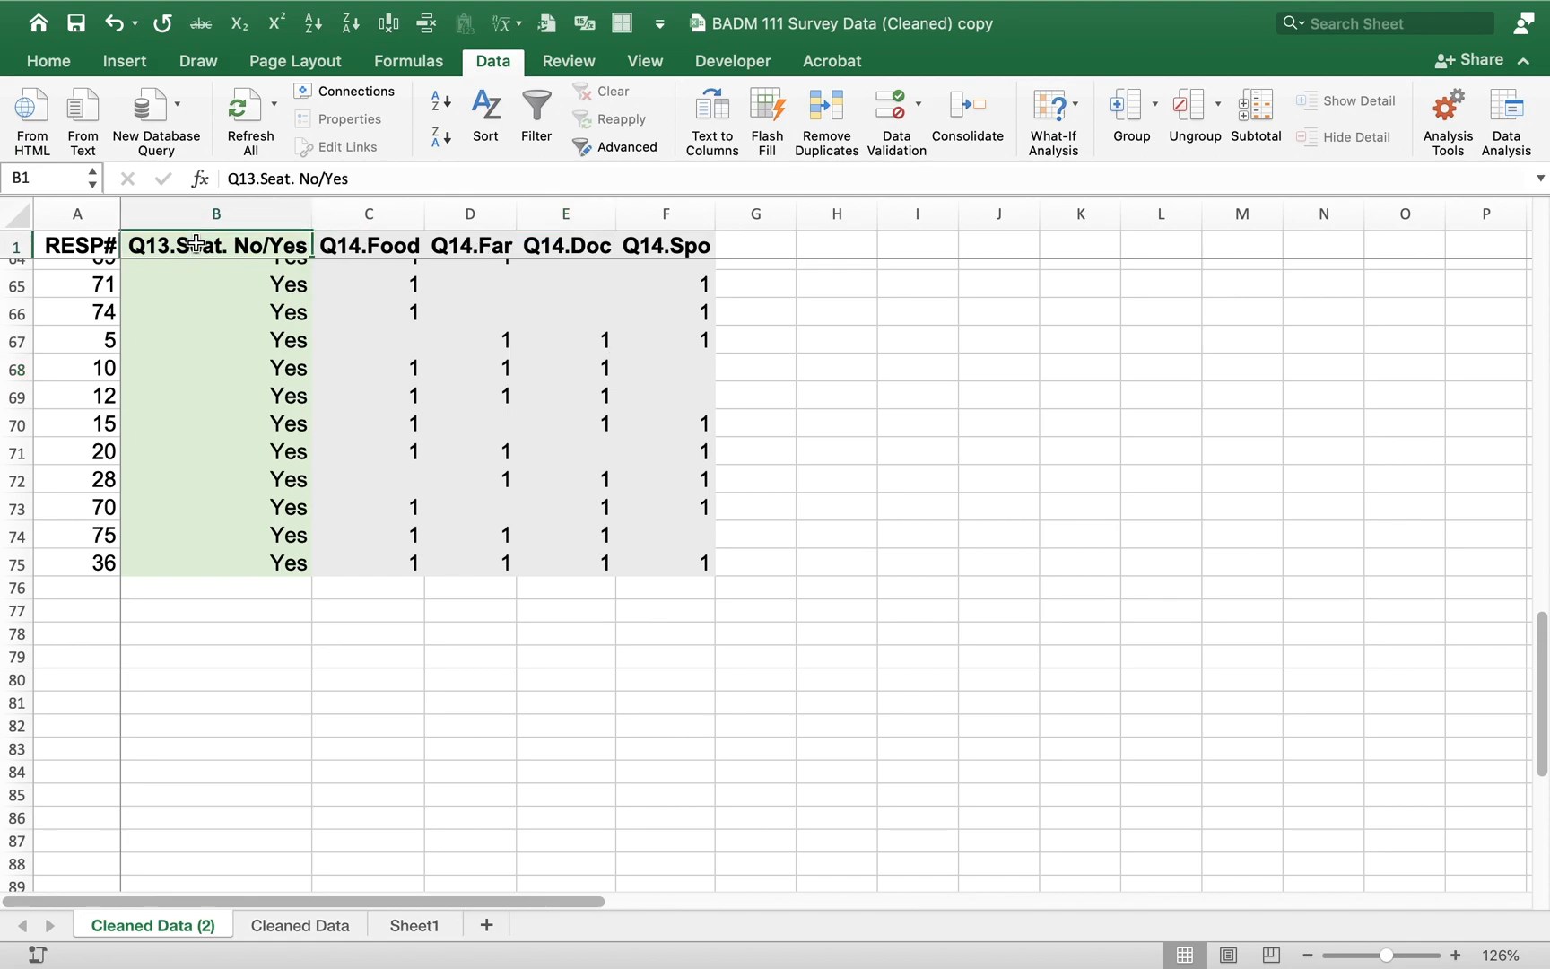
double_click(196, 244)
key(BackSpace)
key(BackSpace)
key(BackSpace)
key(BackSpace)
key(BackSpace)
key(BackSpace)
key(BackSpace)
key(BackSpace)
key(BackSpace)
key(BackSpace)
key(BackSpace)
key(BackSpace)
text(Library)
key(Return)
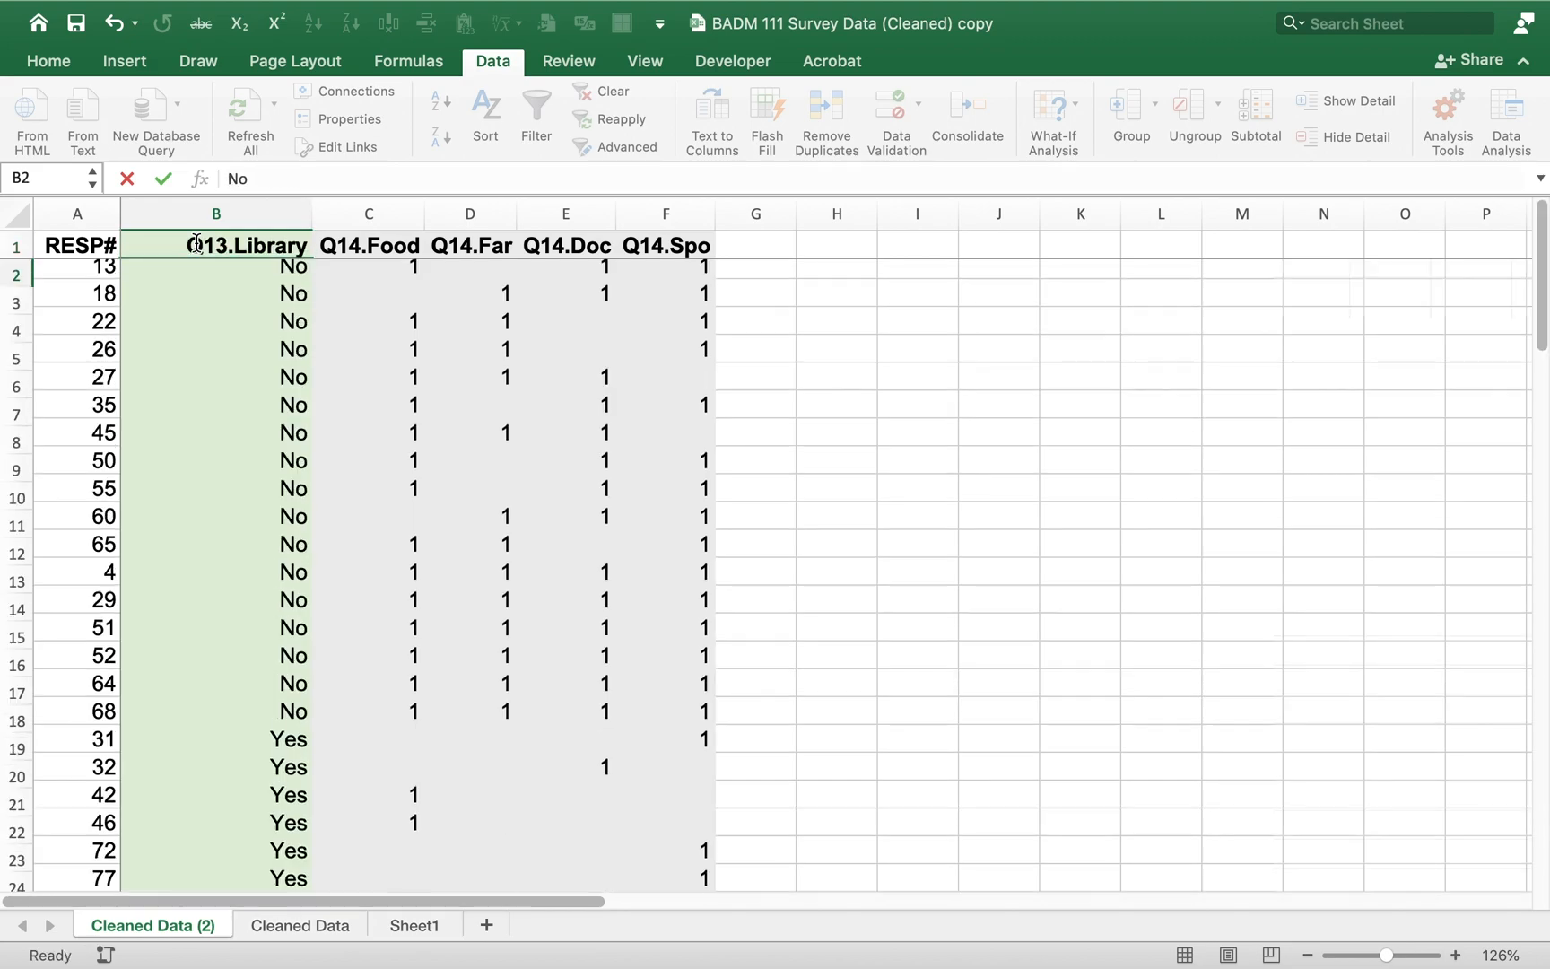
key(Down)
key(Up)
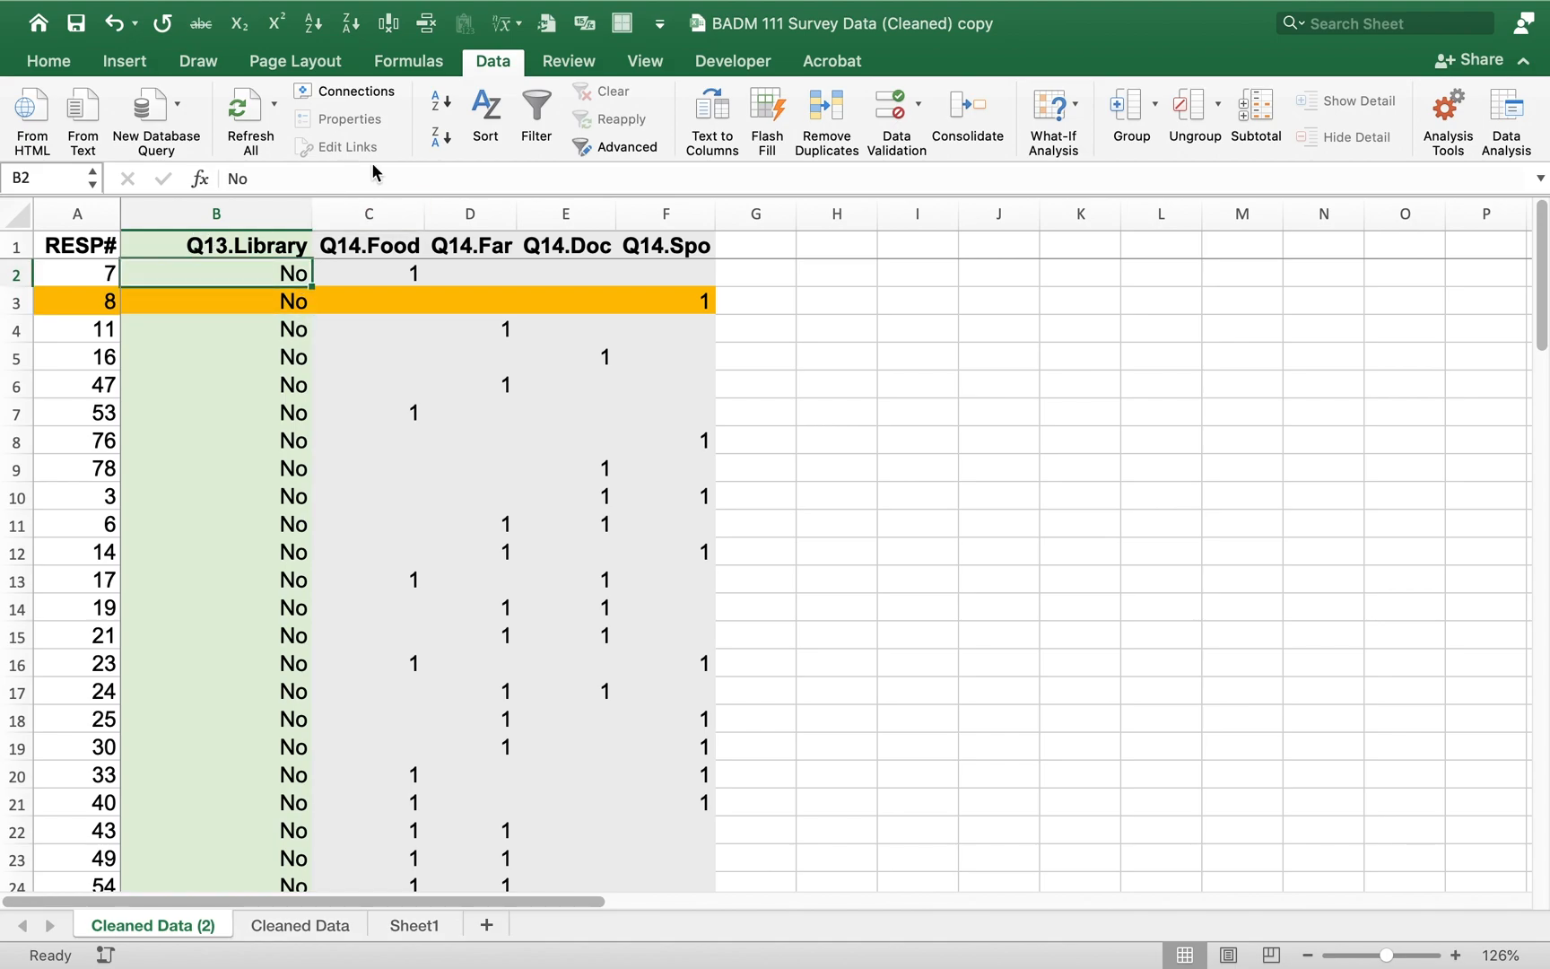
Step: Delete the Q14.Food, Q14.Doc and Q14.Spo columns, keeping Q14.Far as the only Q14 column
right_click(375, 210)
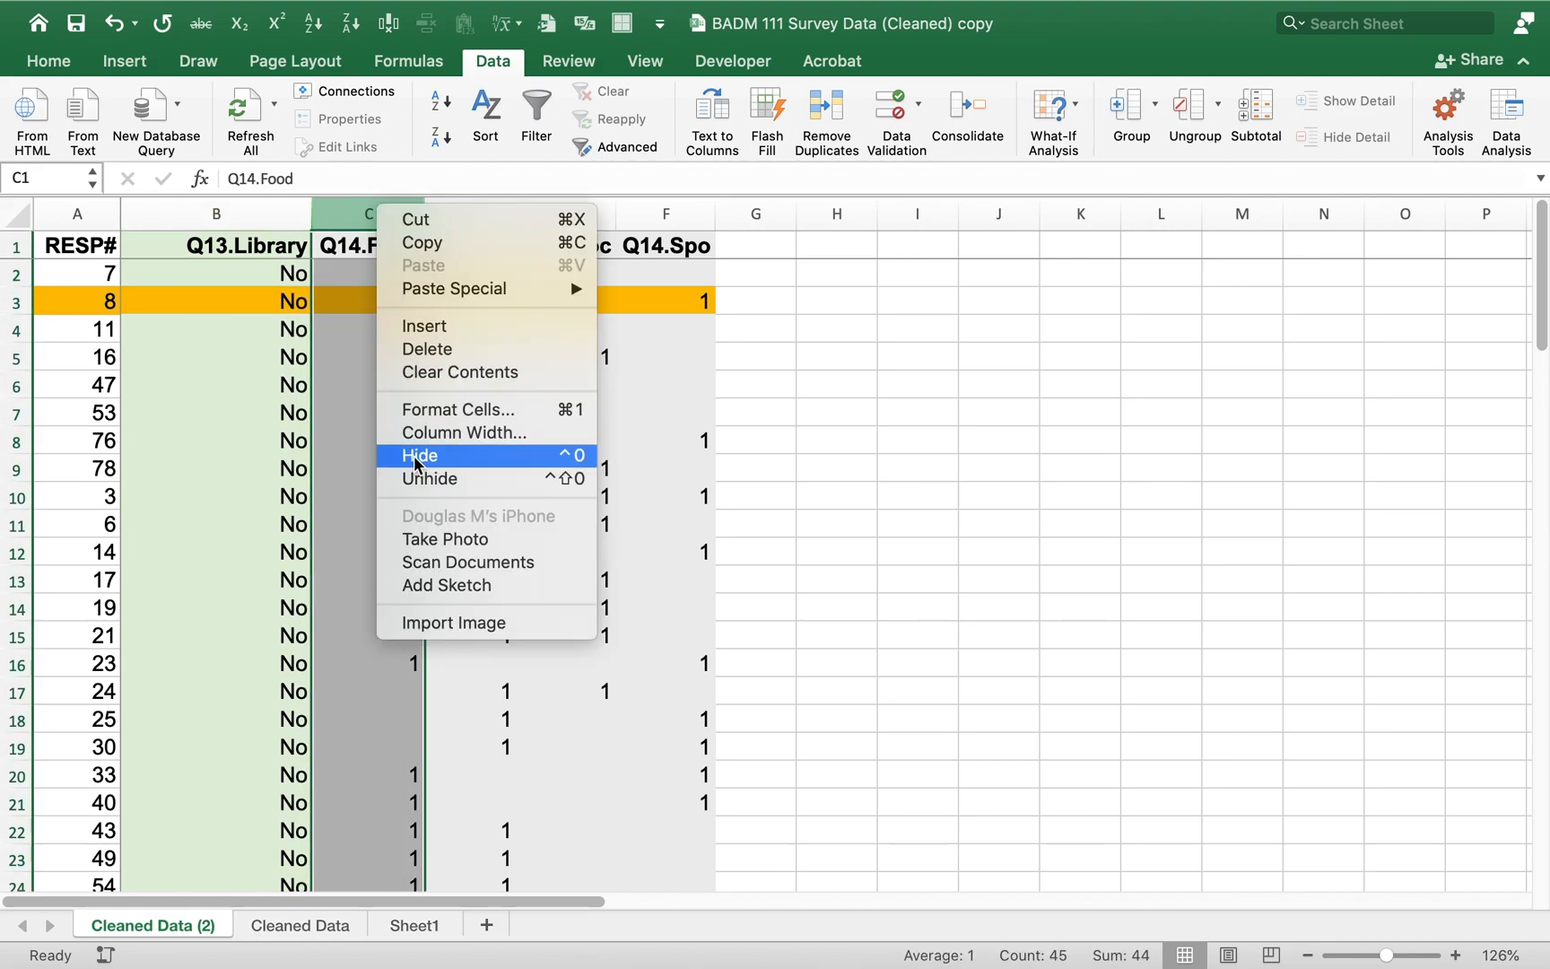
click(428, 348)
click(420, 329)
drag(460, 212, 552, 213)
right_click(558, 205)
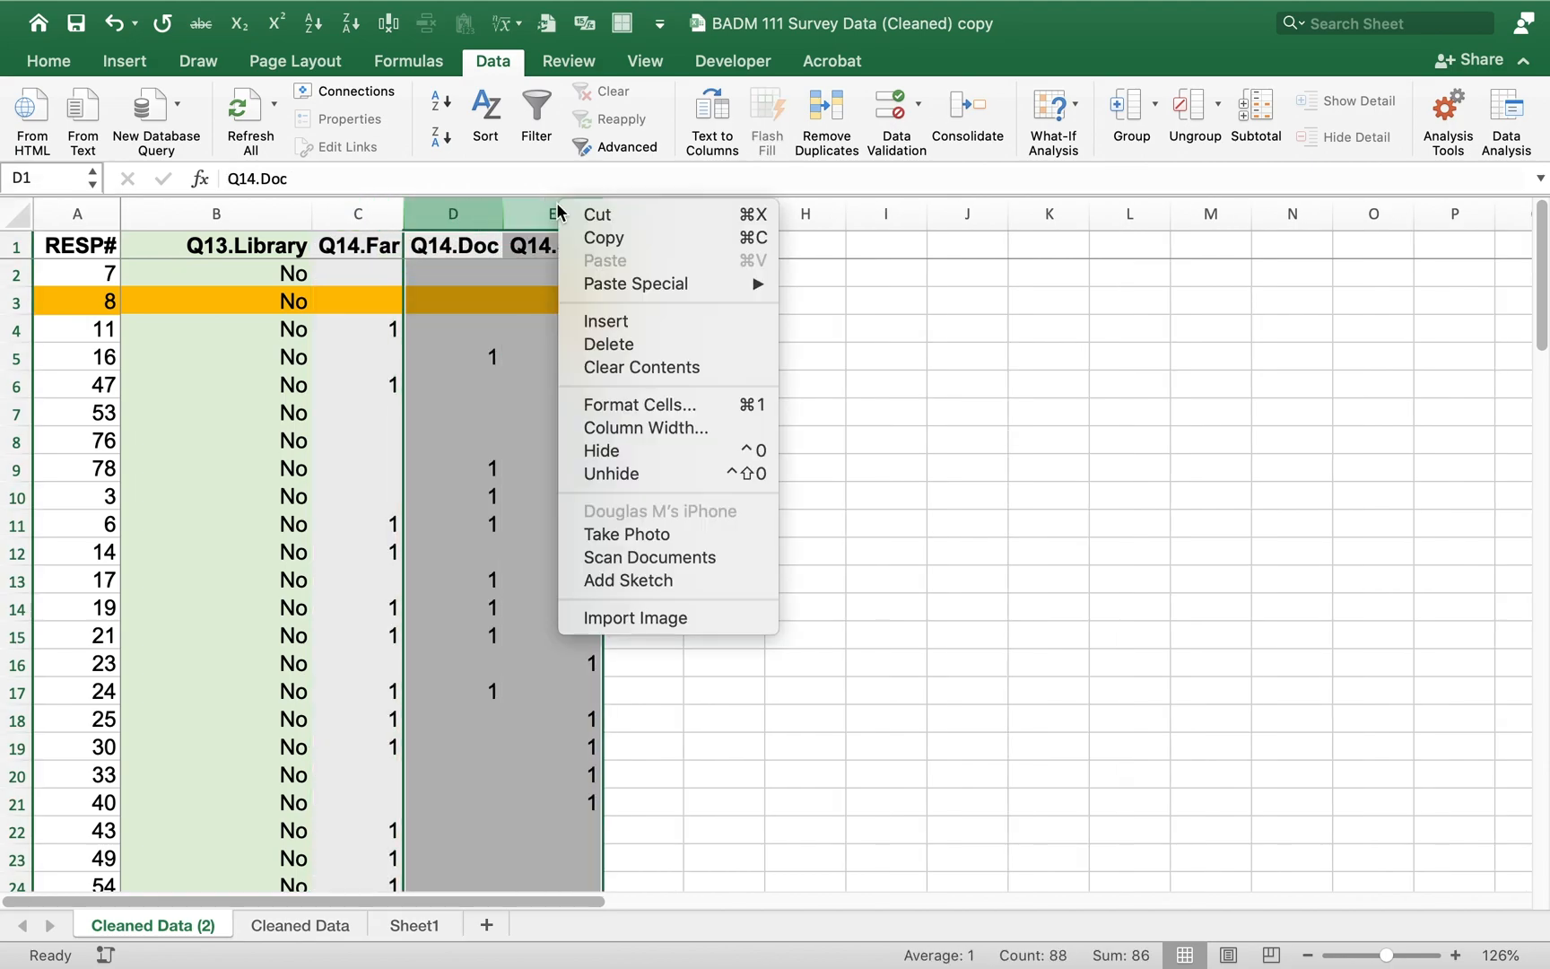
click(601, 343)
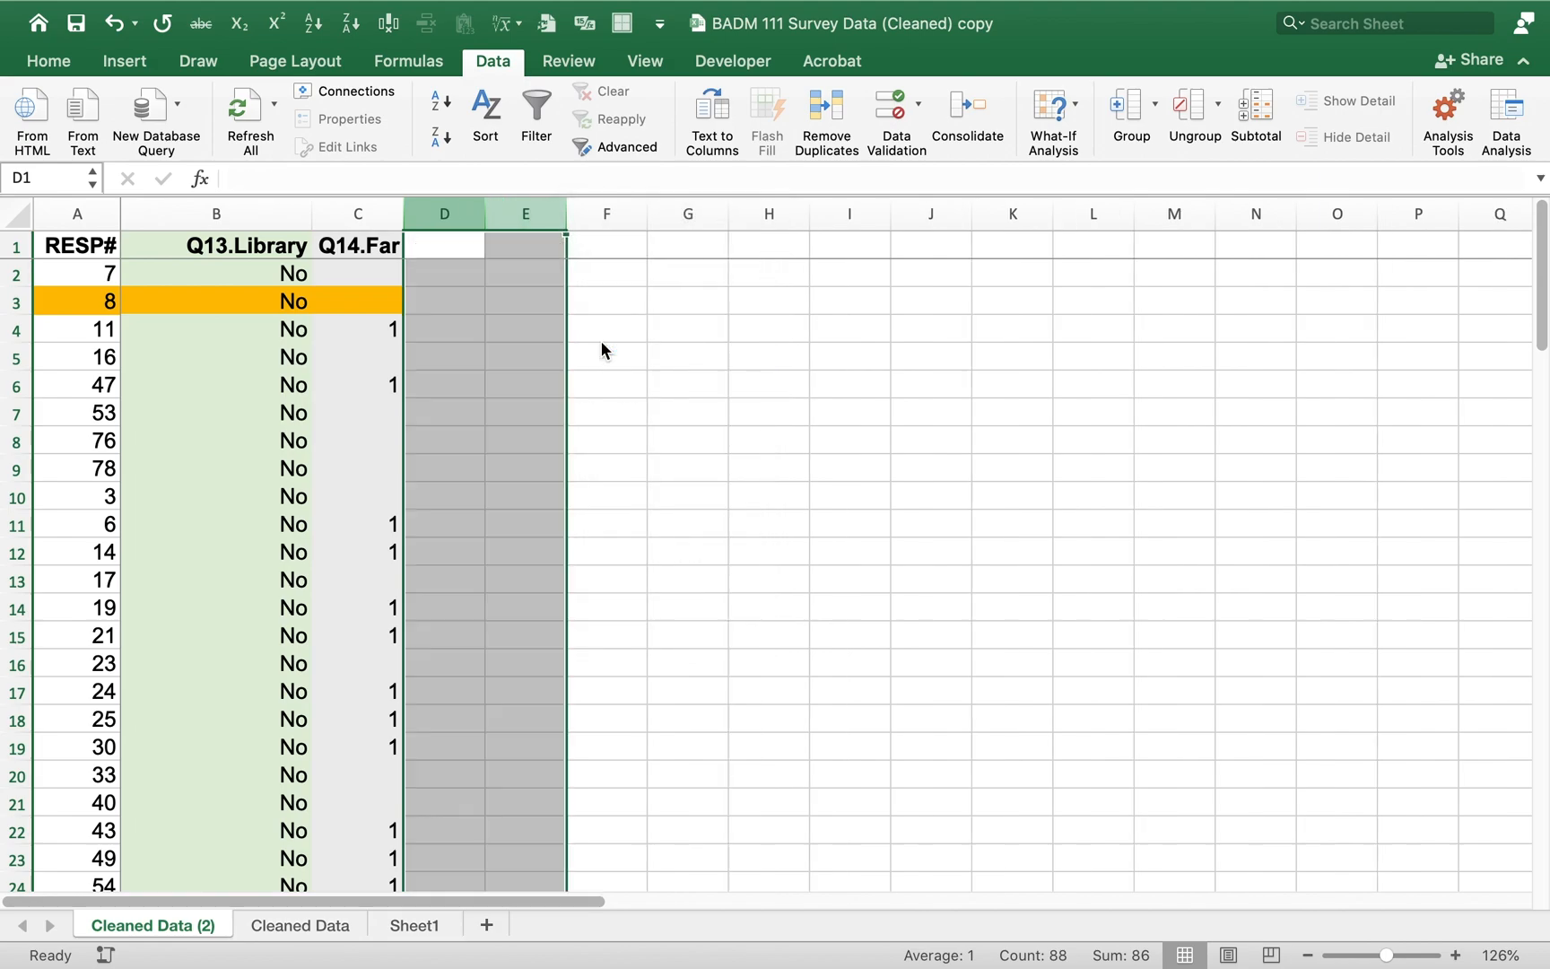
Step: Rename the header in C1 as Q14.Farside and widen column C to fit it
click(358, 256)
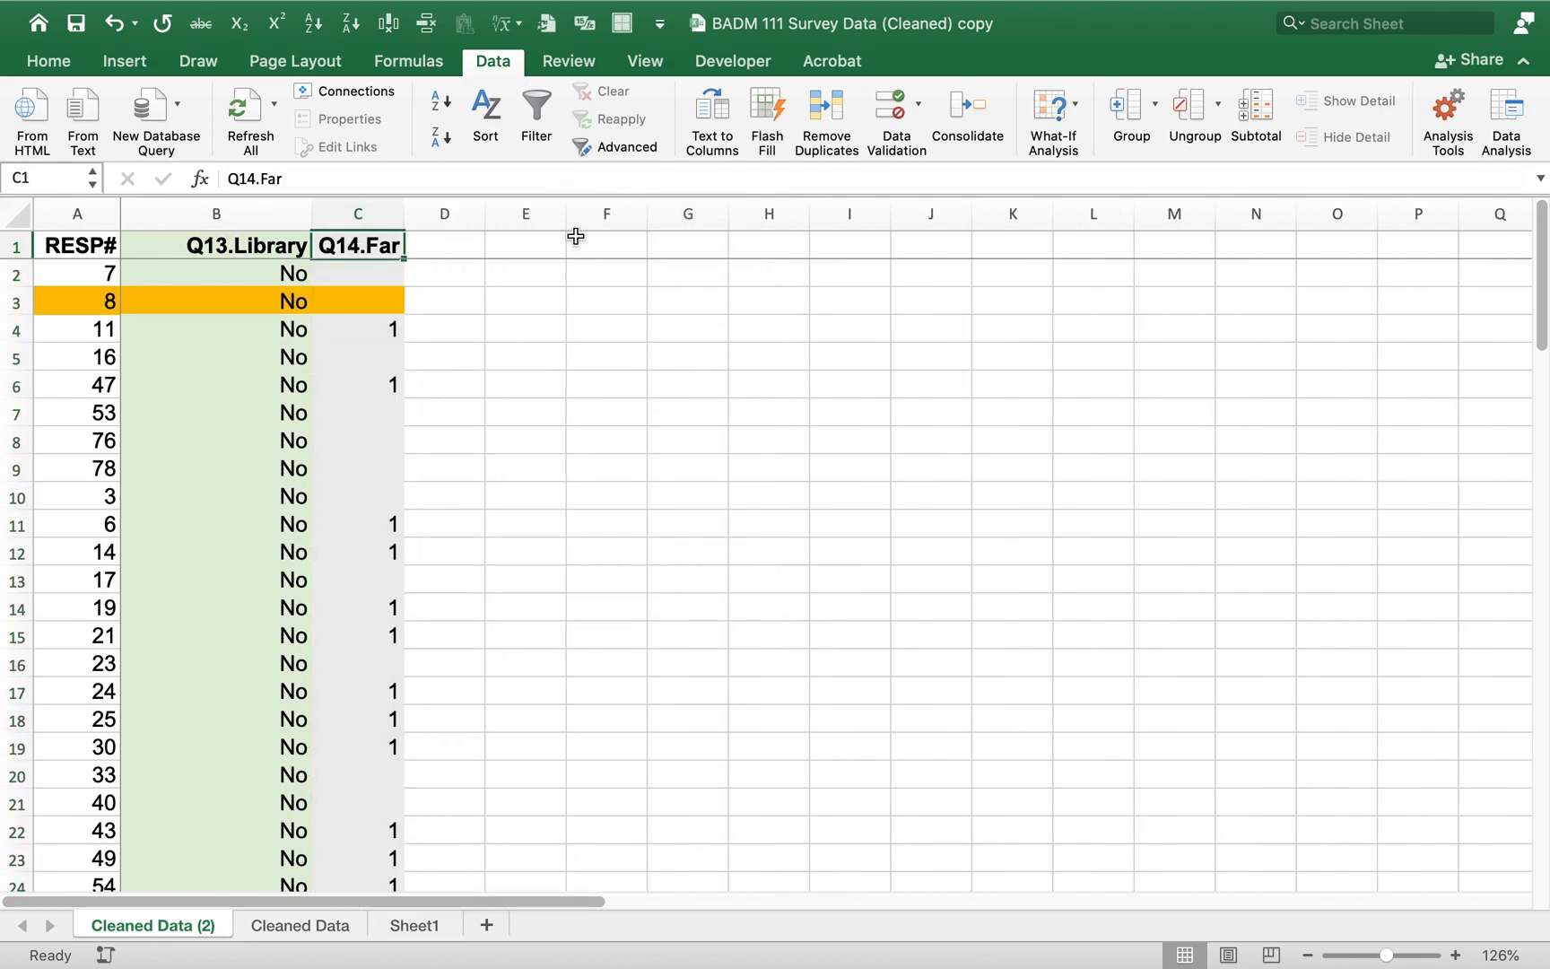
key(F2)
text(side)
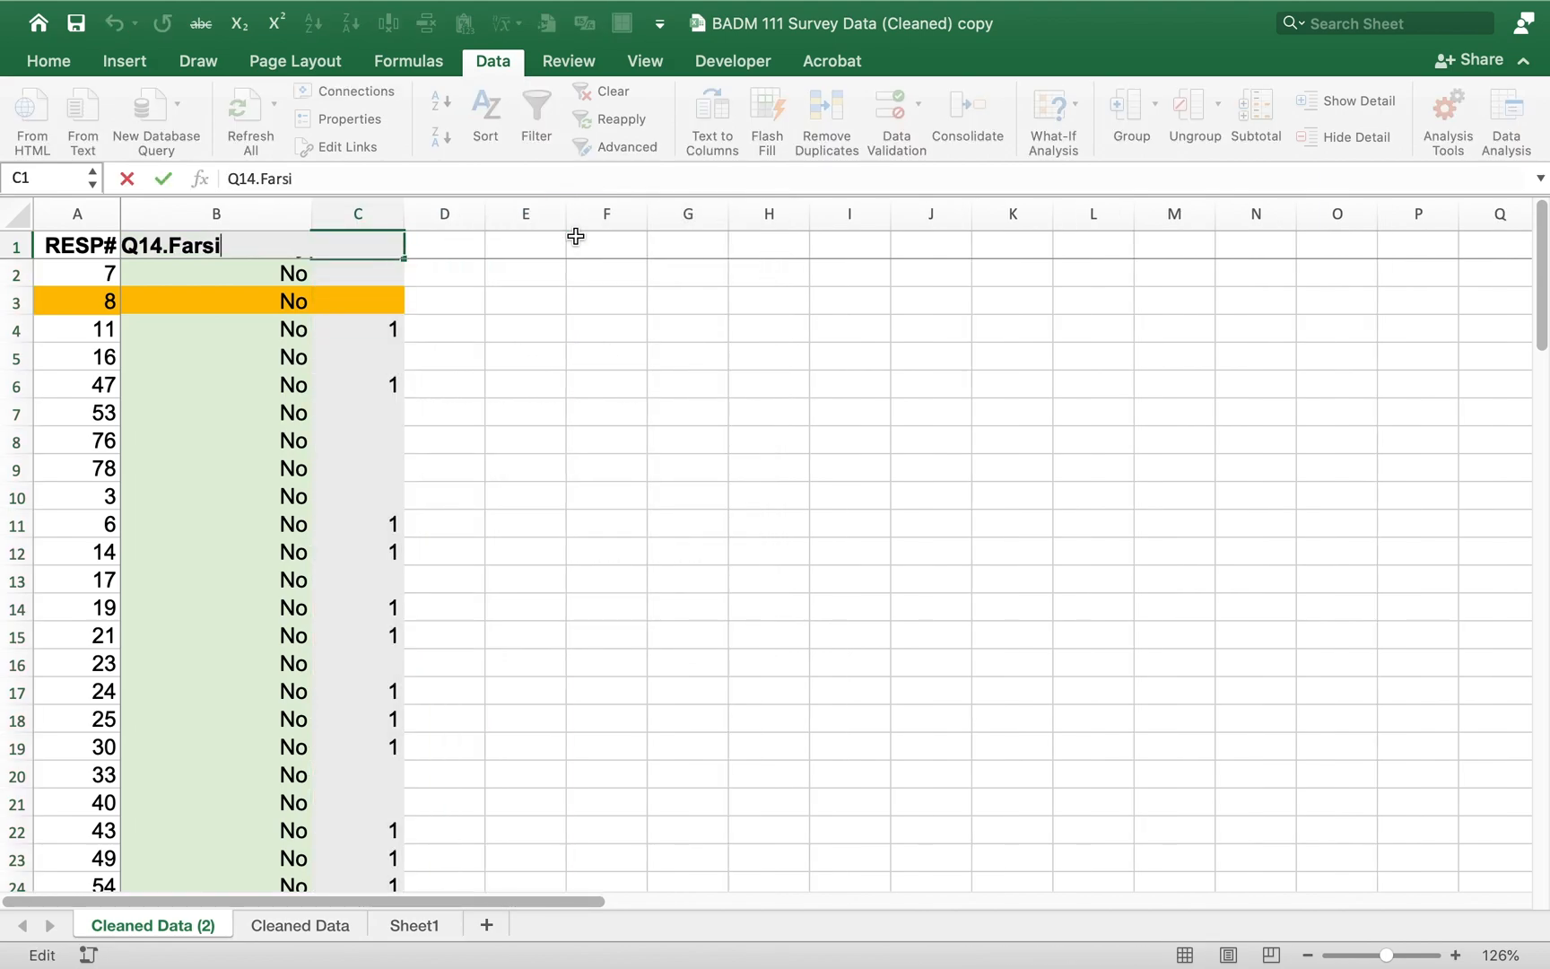
key(Return)
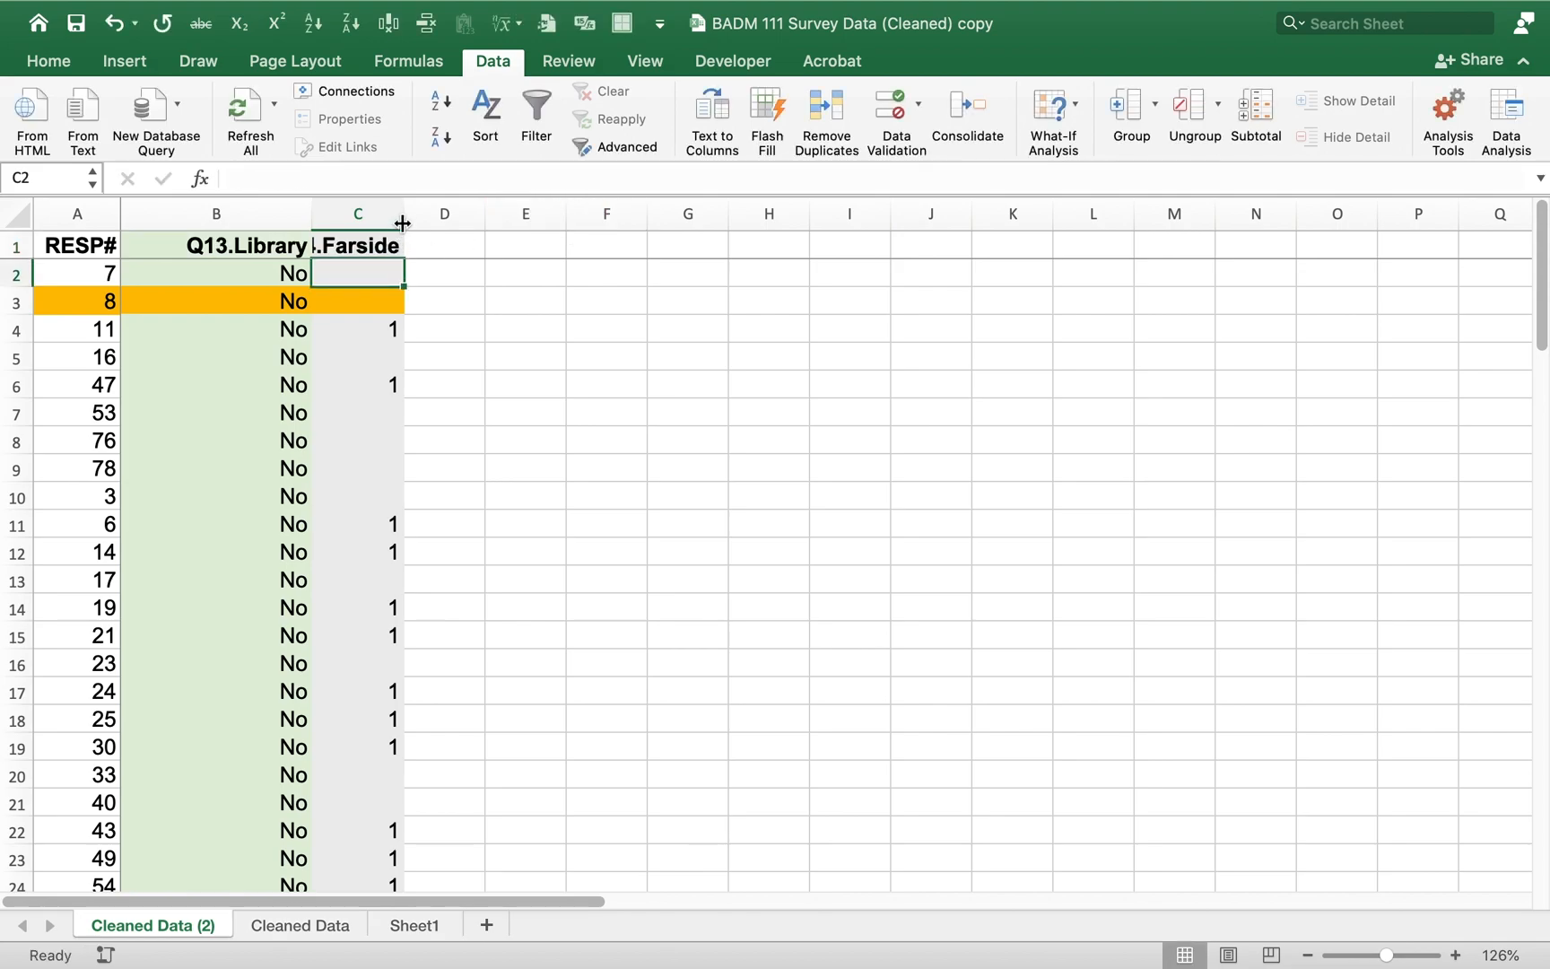
drag(405, 213, 447, 214)
click(397, 321)
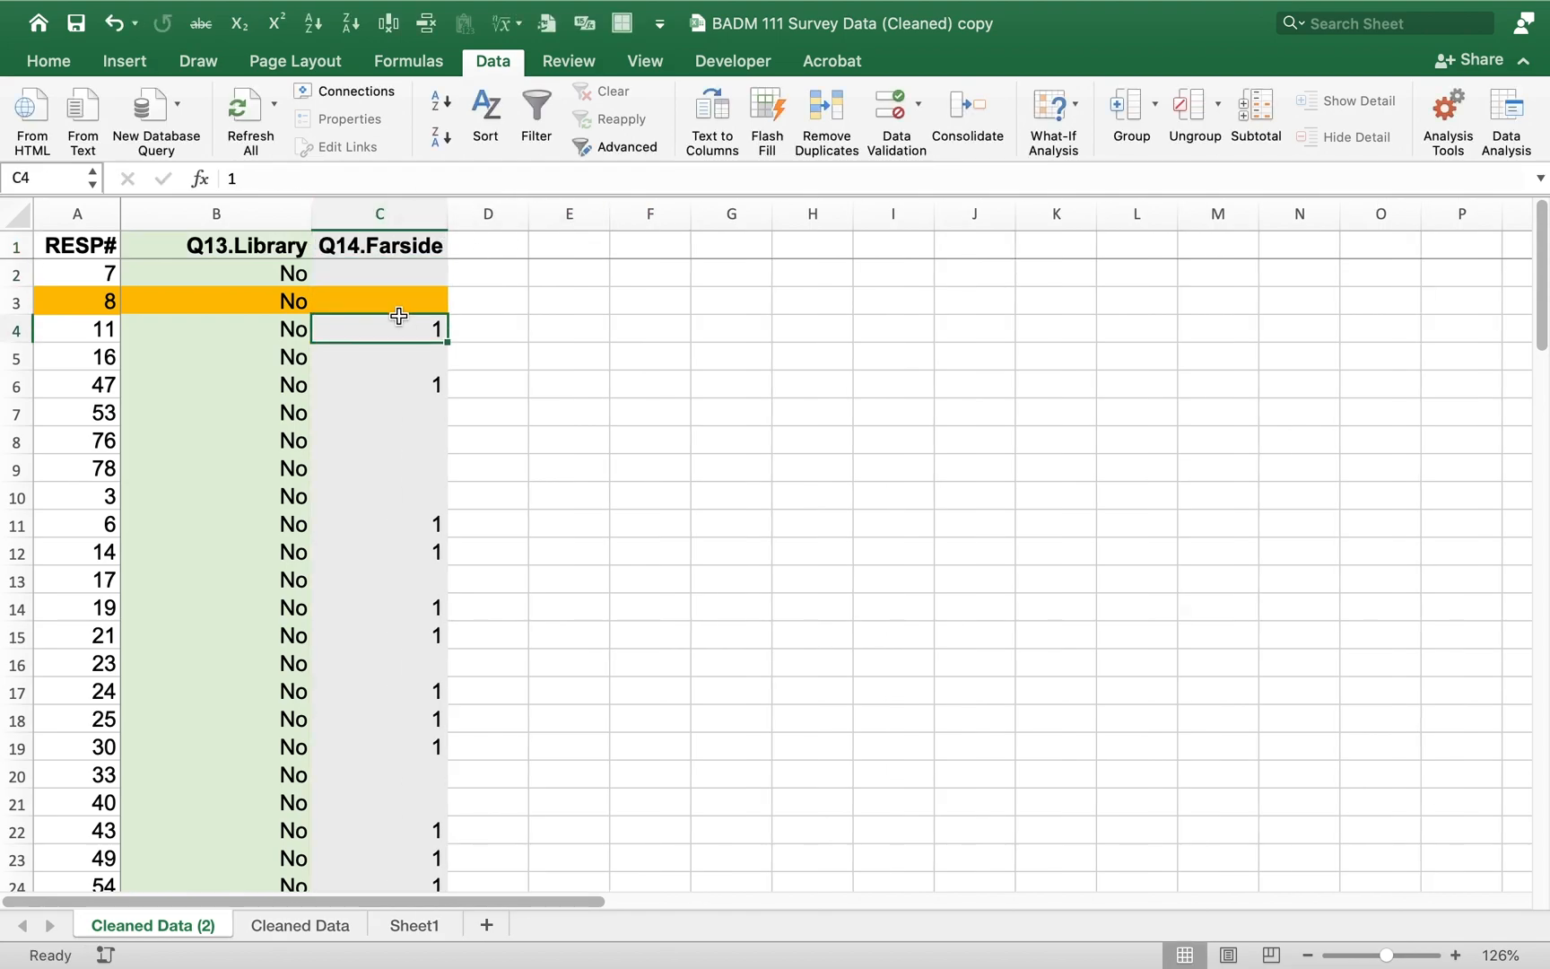
click(403, 278)
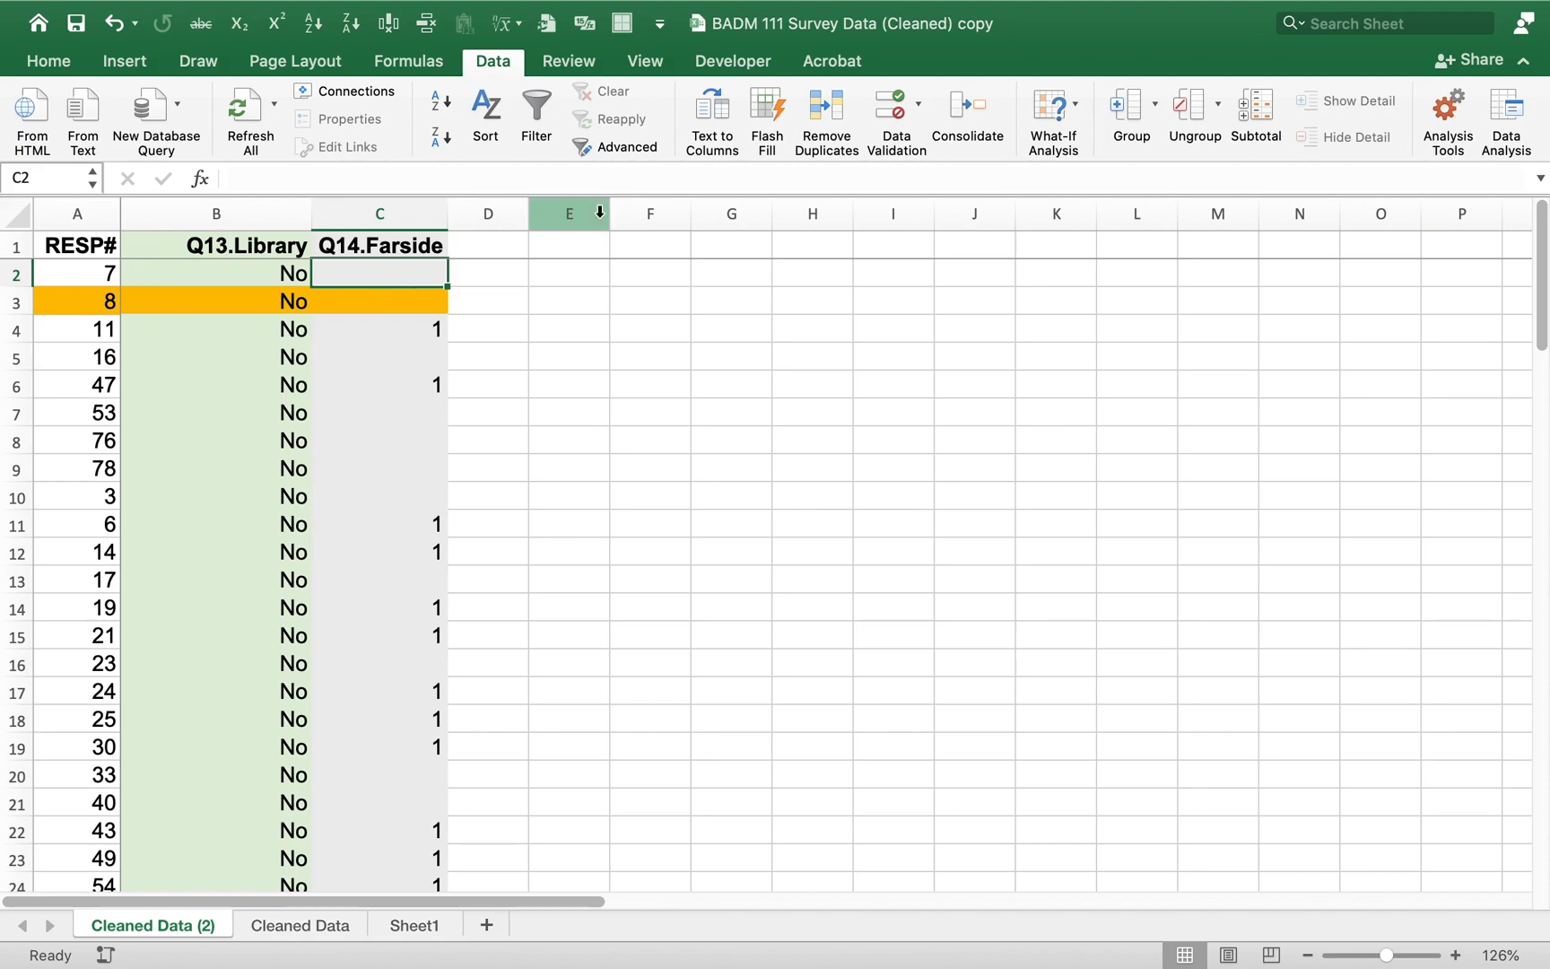
key(Up)
key(Down)
key(shift+Down)
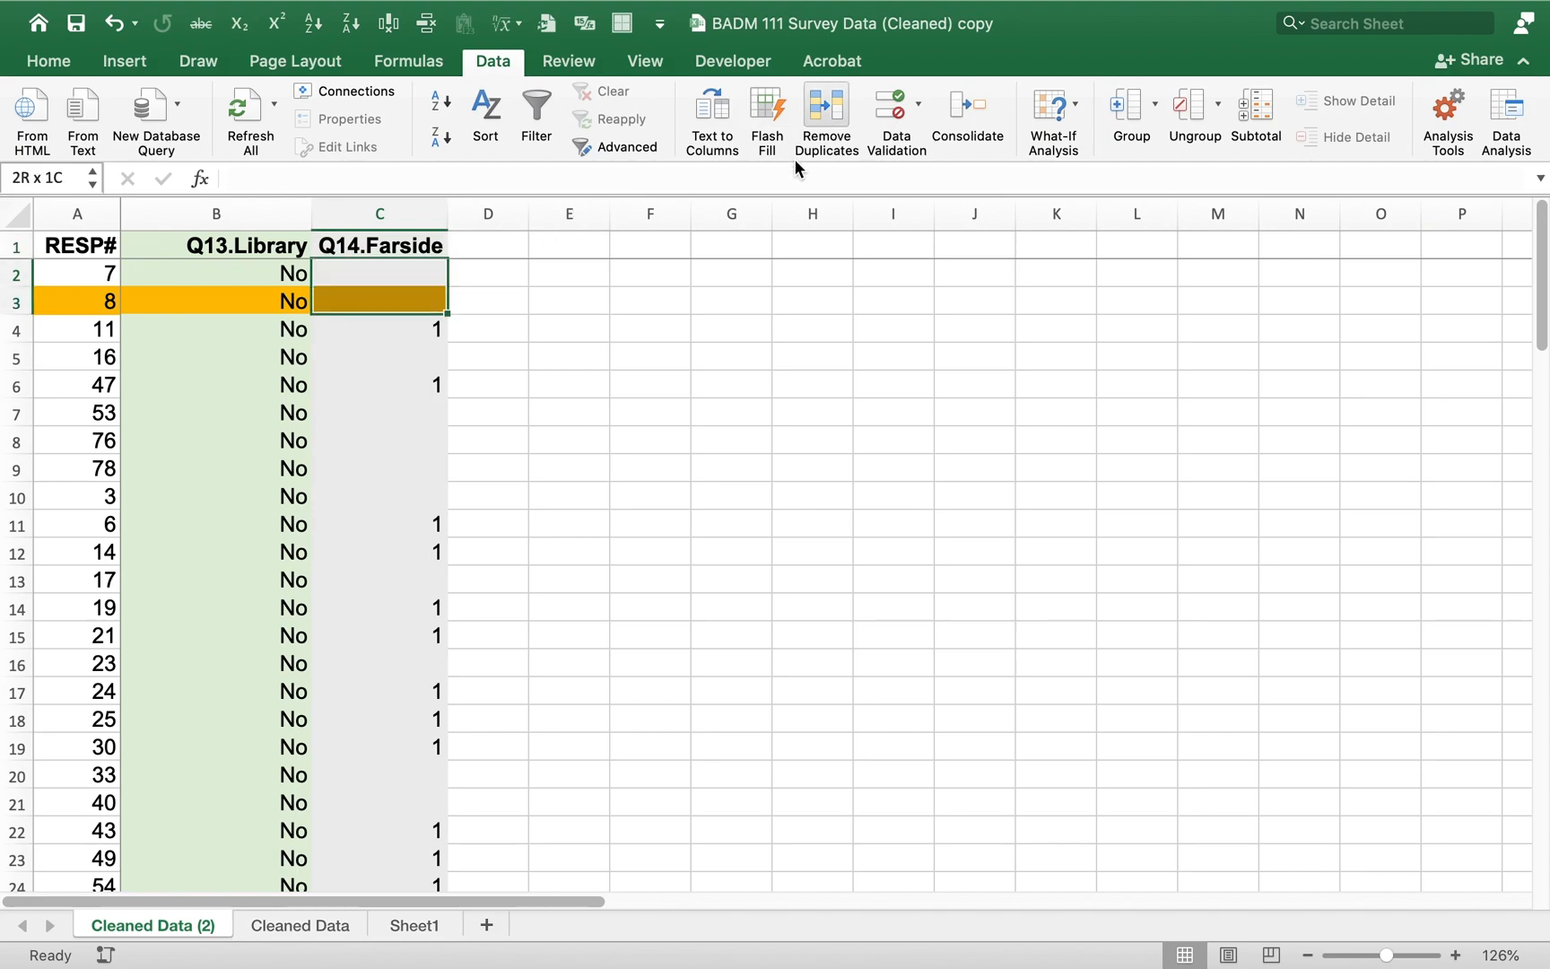
key(shift+Down)
key(shift+Down)
key(shift+Down)
key(shift+Down)
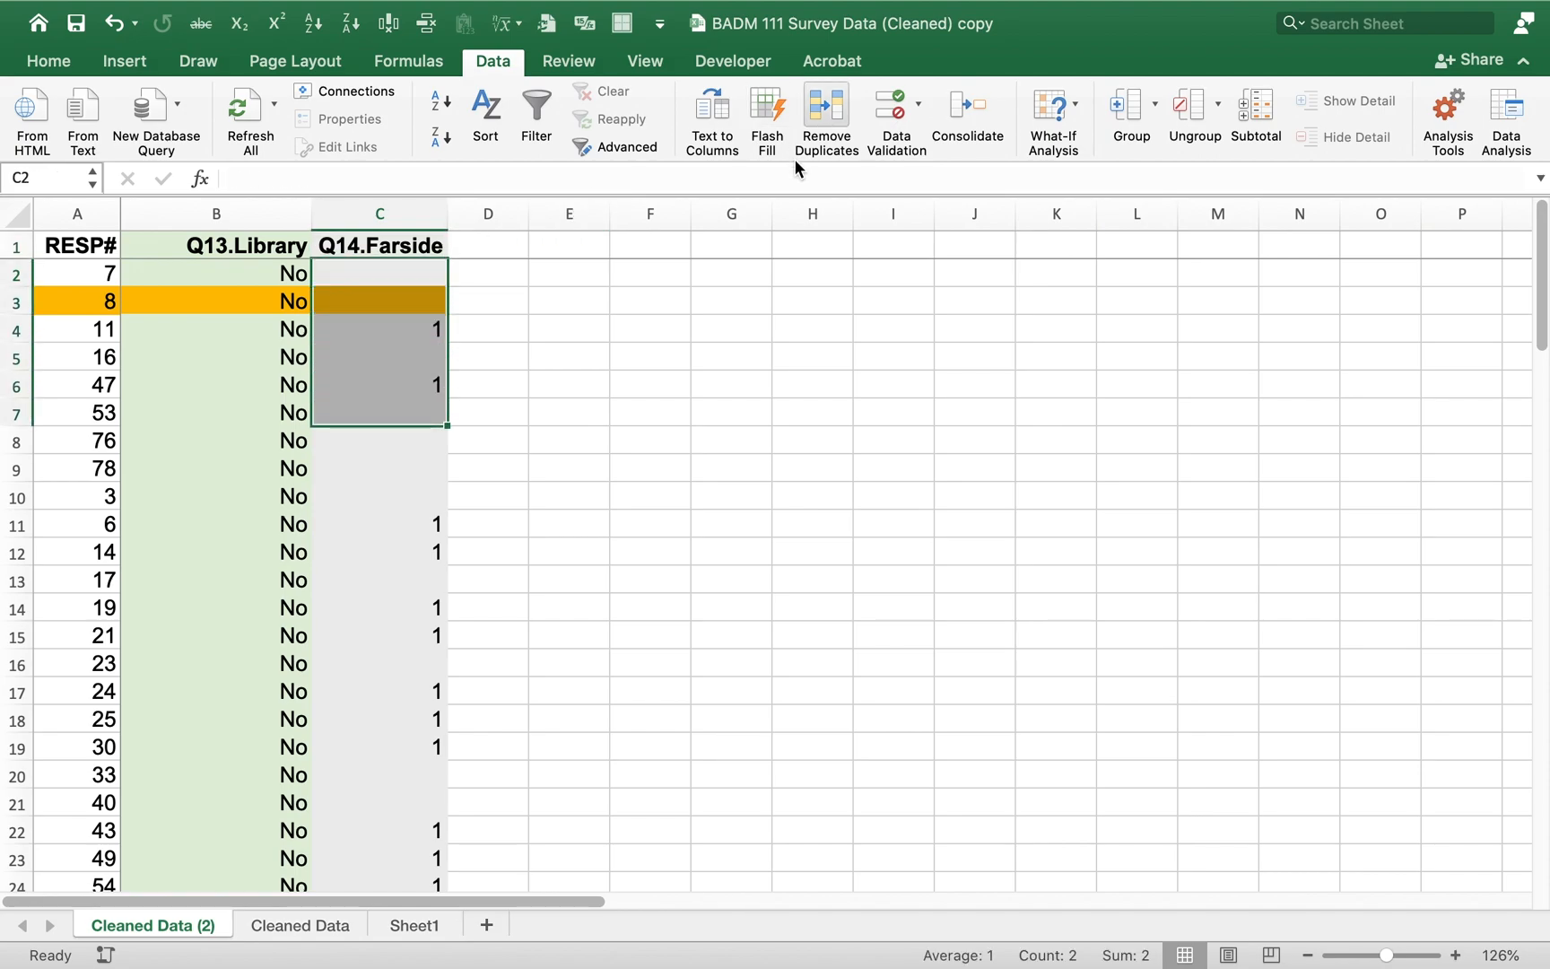
Step: Replace all blank cells in the Q14.Farside range C2:C75 with 0
key(Up)
key(Down)
key(shift+Down)
key(shift+Down)
key(shift+Down)
key(shift+Down)
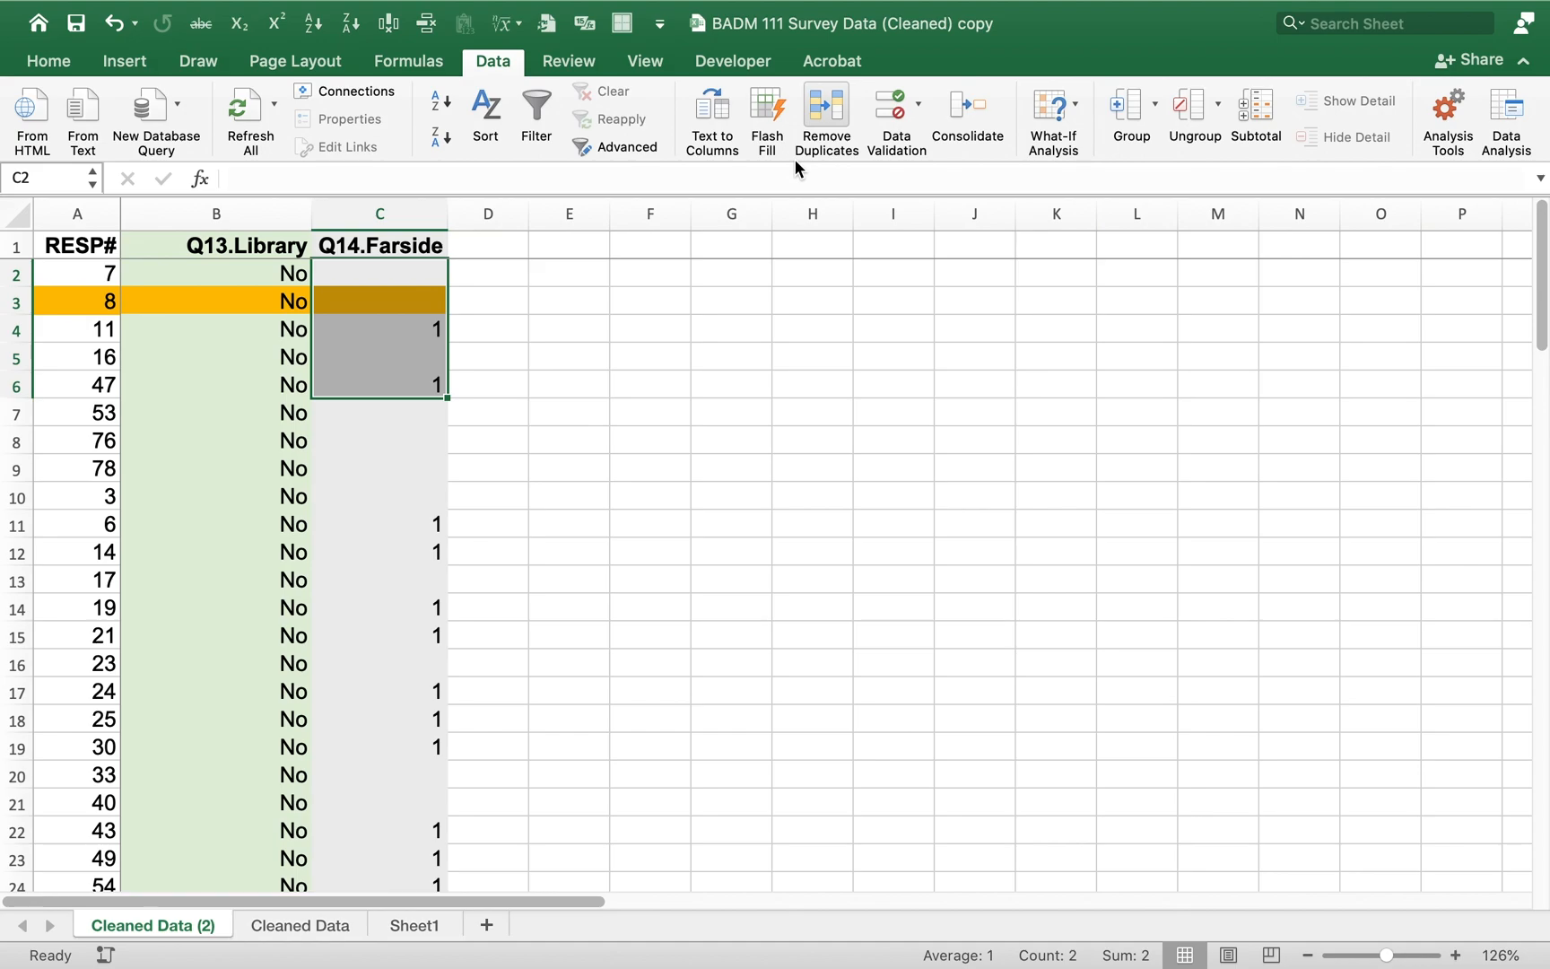
key(shift+Down)
key(shift+Down)
key(shift+Down)
key(shift+Down)
key(shift+Down)
key(shift+Down)
key(shift+Down)
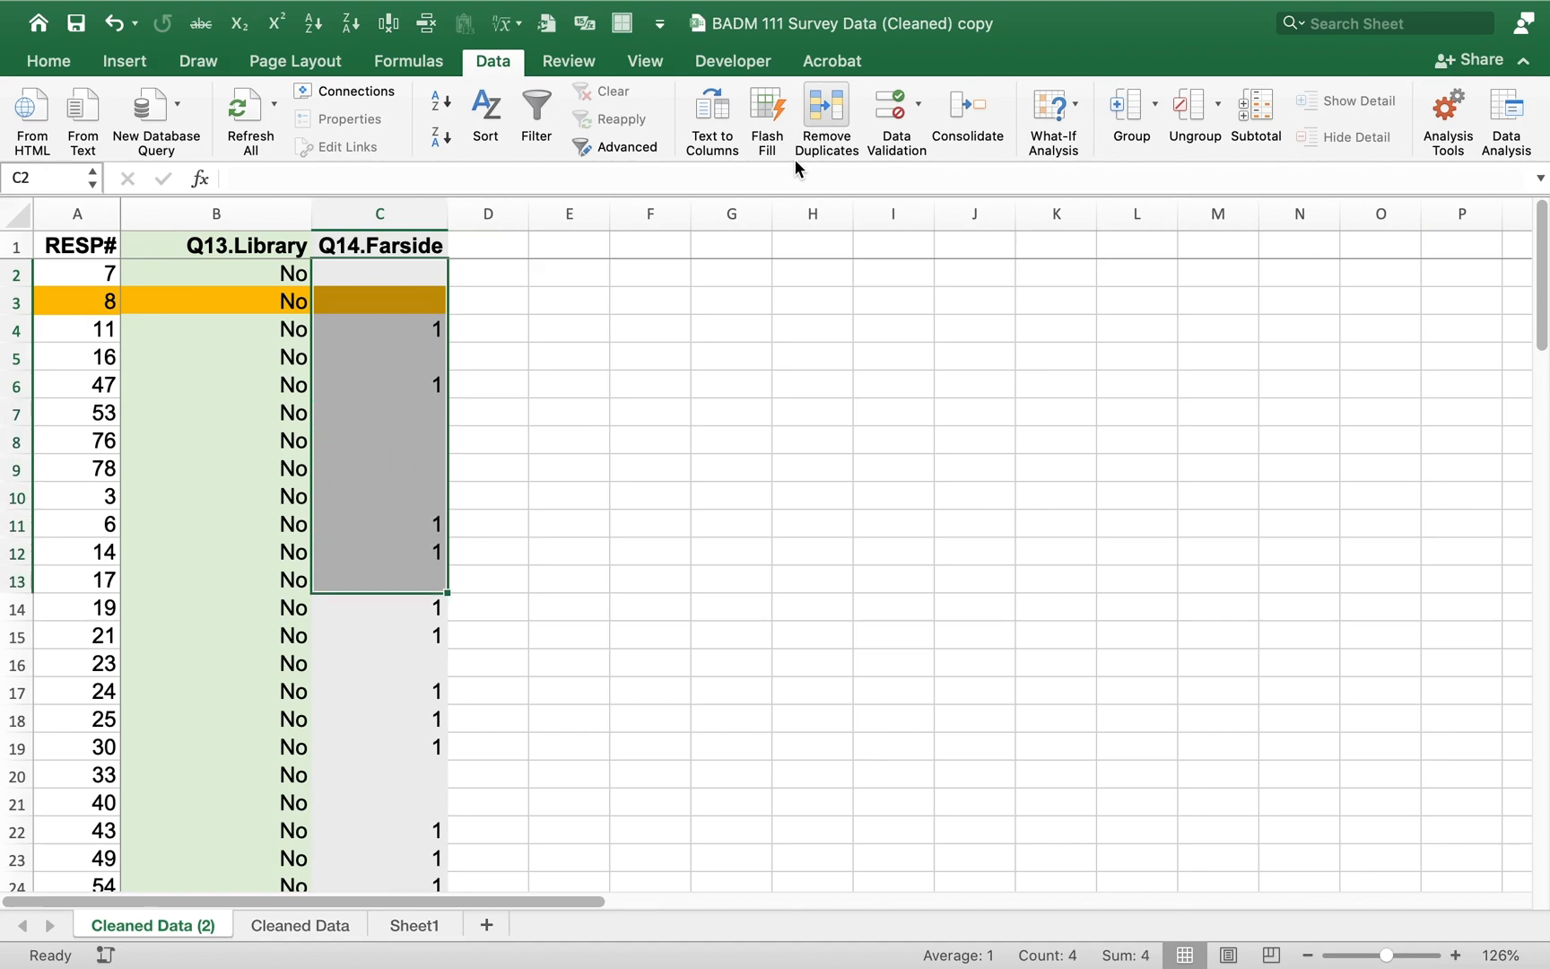
key(shift+Down)
key(shift+Down)
key(shift+Down)
key(shift+Down)
key(shift+Down)
key(shift+Down)
key(shift+Down)
key(shift+Down)
key(shift+Down)
key(shift+Down)
key(shift+Down)
key(shift+Down)
key(shift+Down)
key(shift+Down)
key(shift+Down)
key(shift+Down)
key(shift+Down)
key(shift+Down)
key(shift+Down)
key(shift+Down)
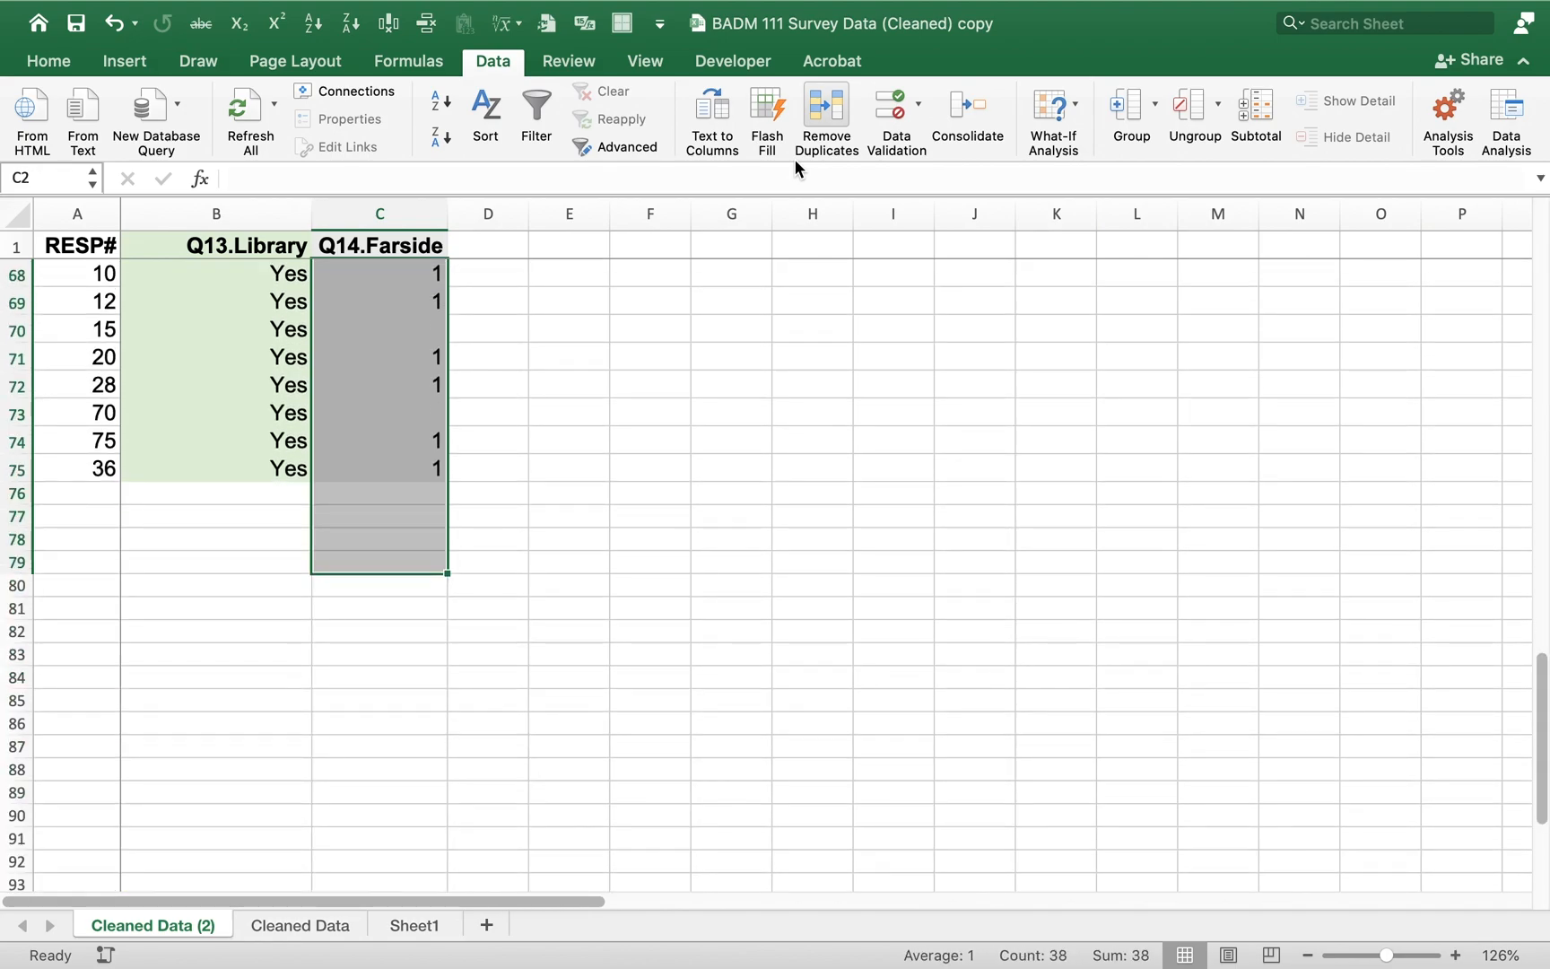
key(shift+Up)
key(shift+Up)
key(shift+Up)
key(shift+Up)
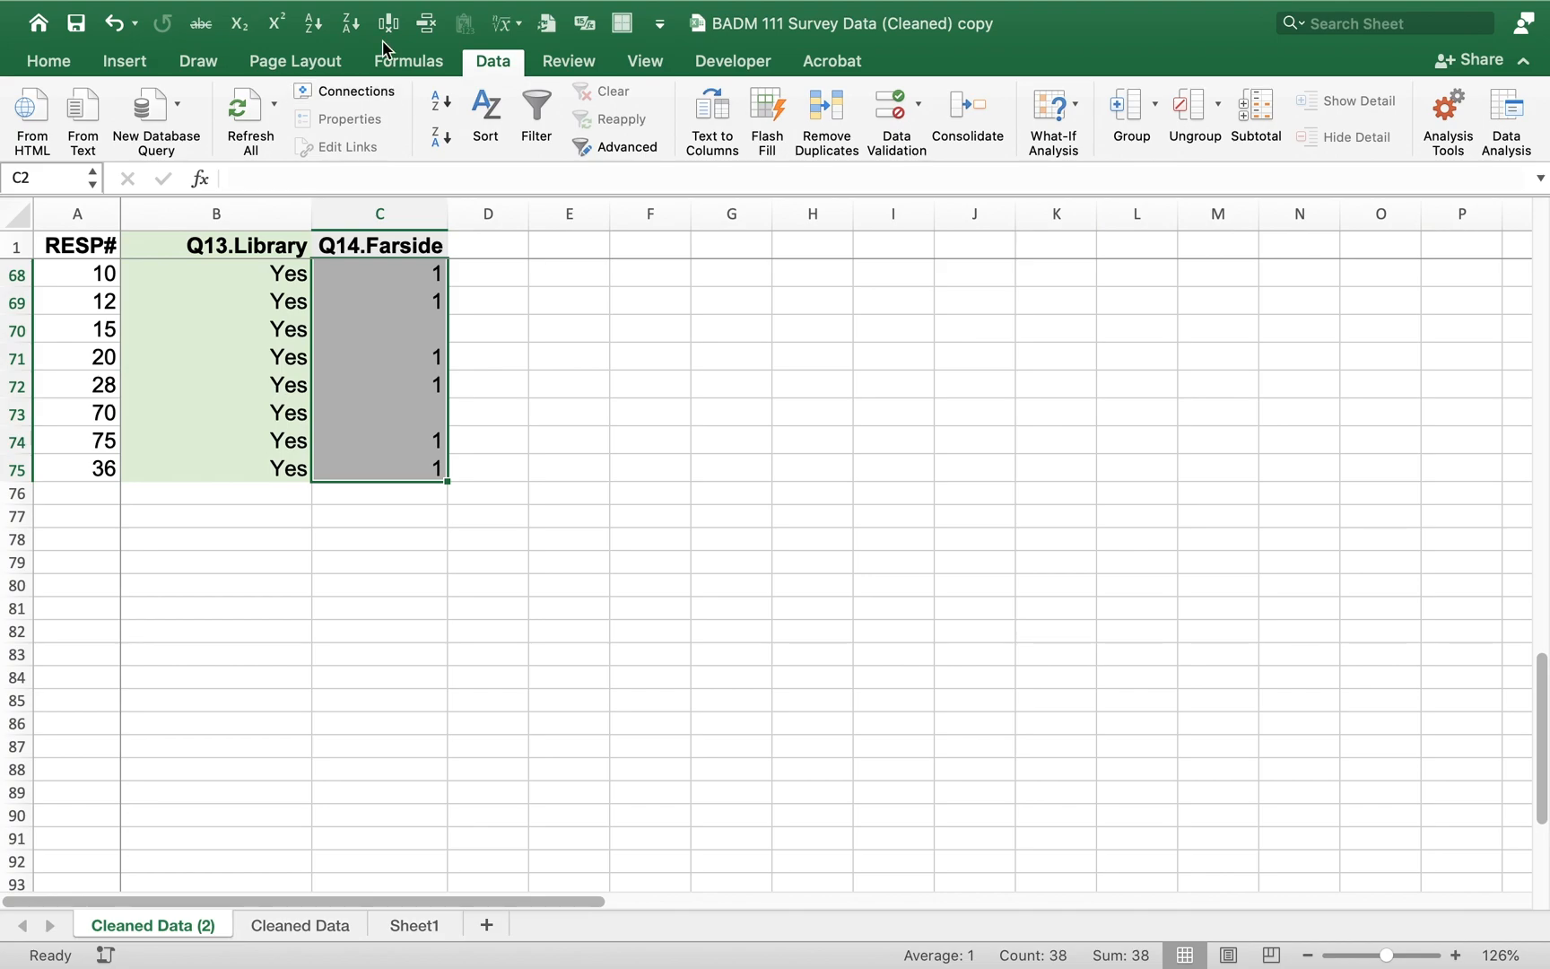
mouse_move(293, 7)
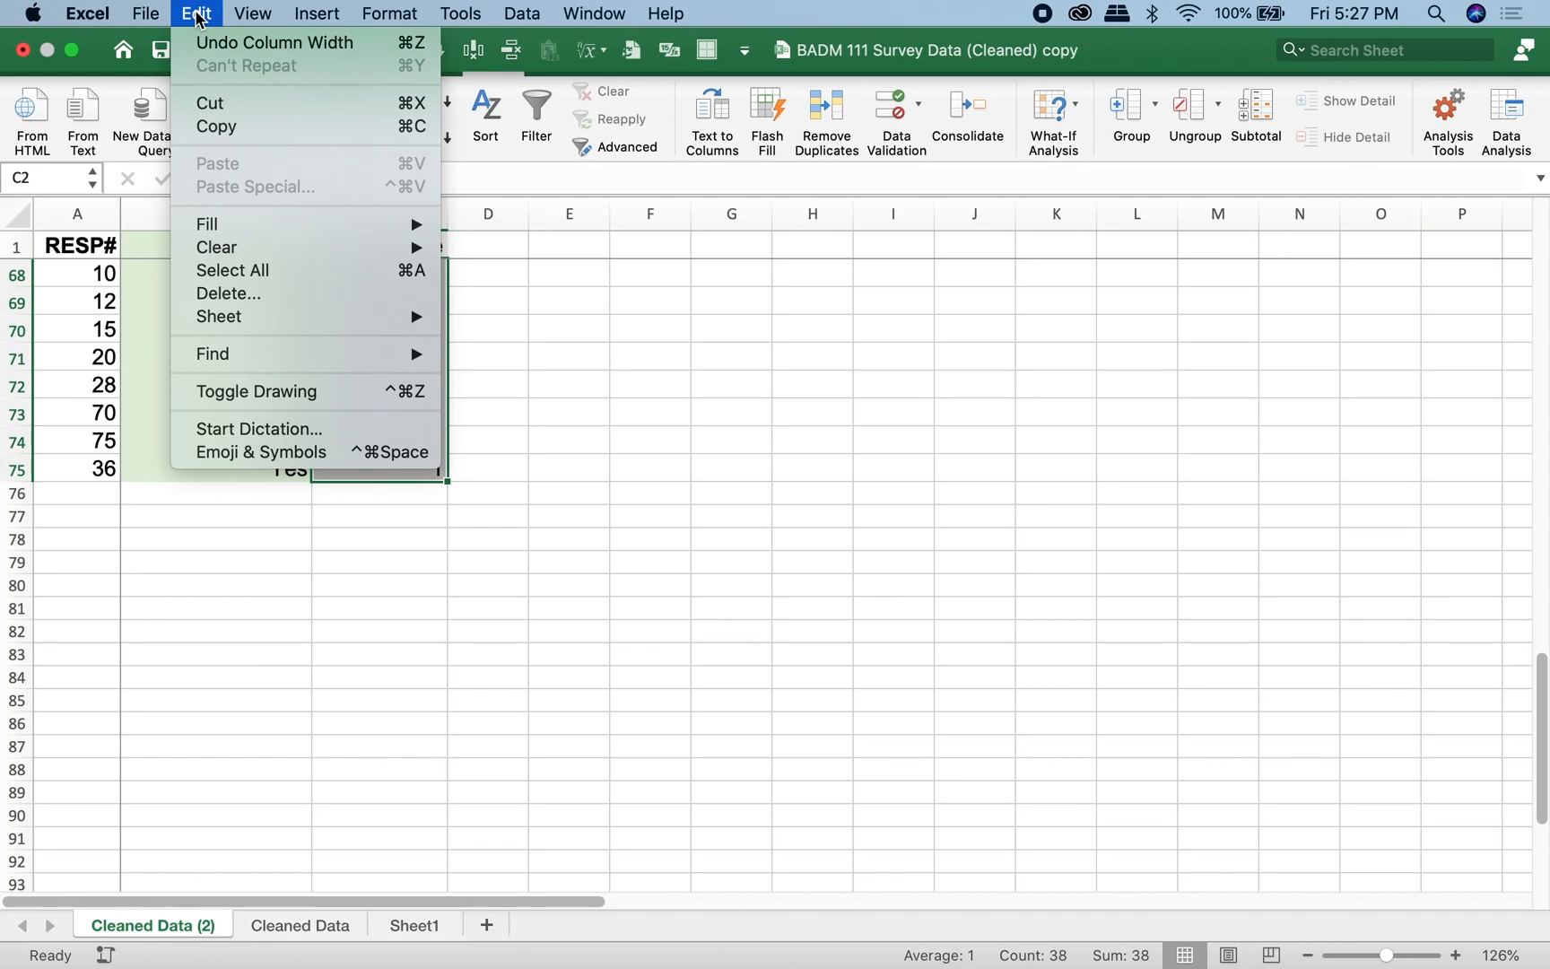
mouse_move(222, 360)
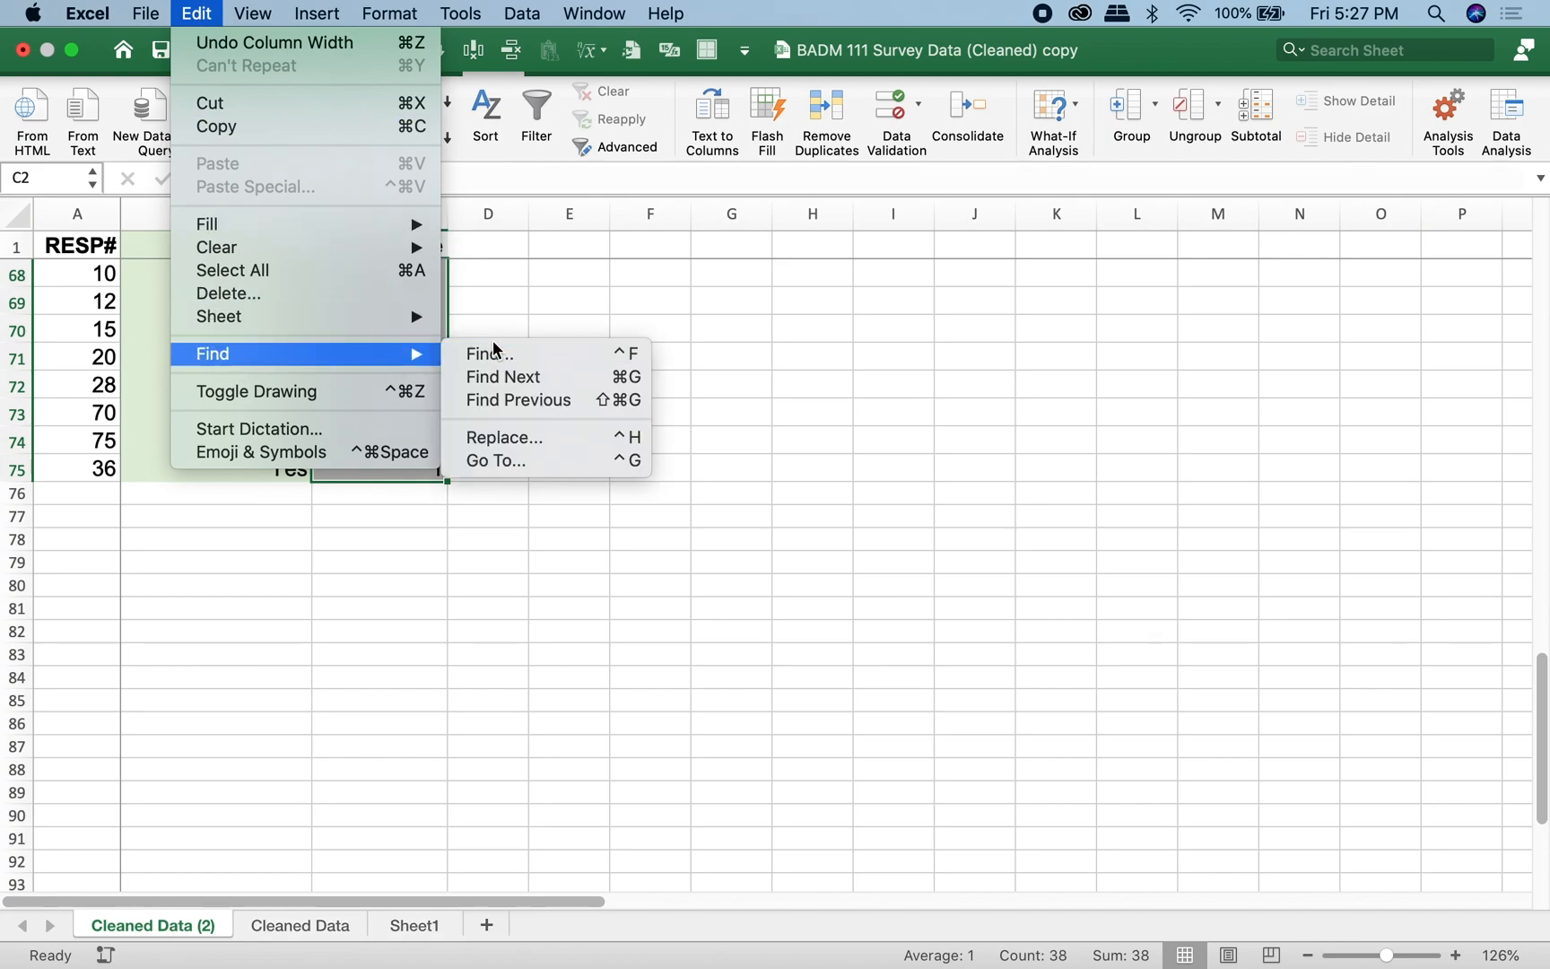
click(489, 437)
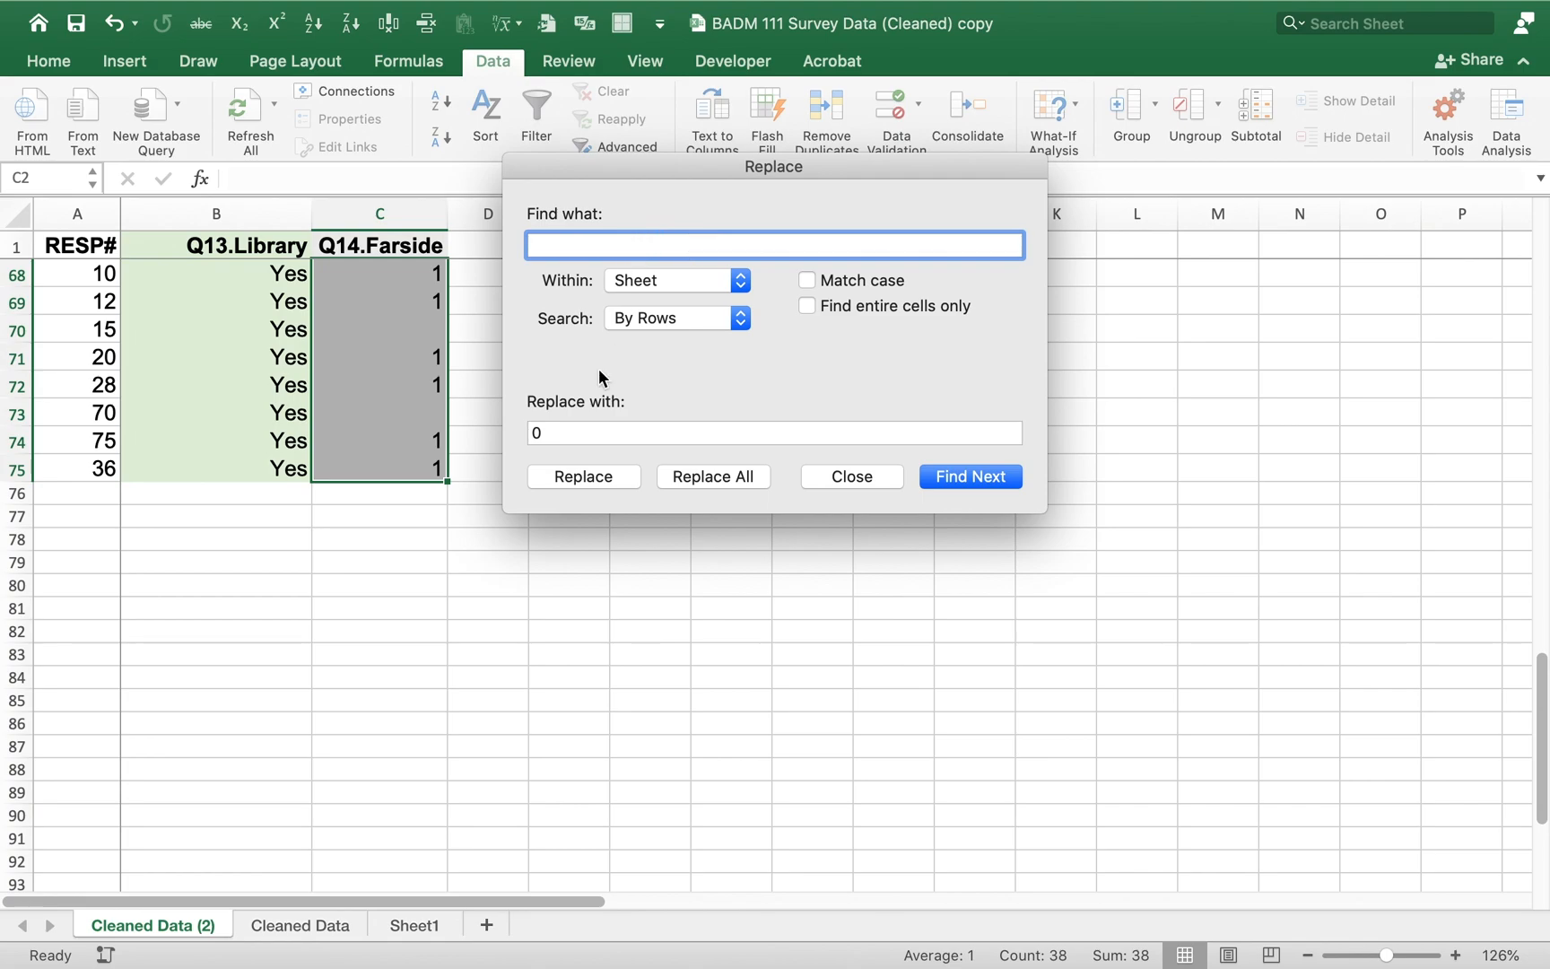
click(567, 431)
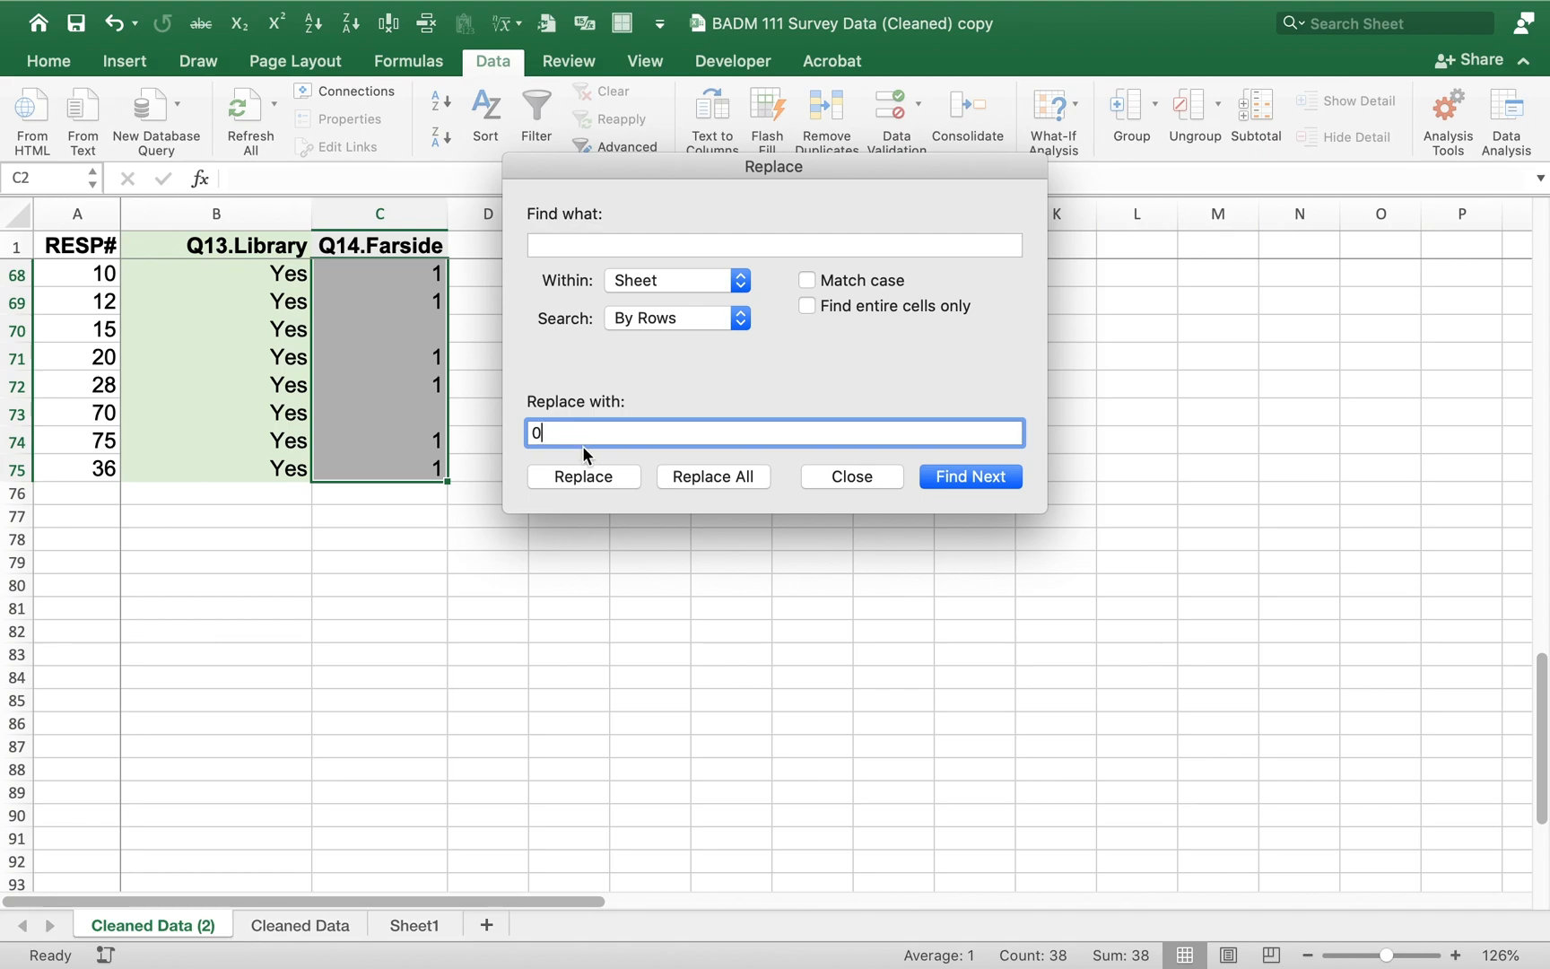
click(698, 477)
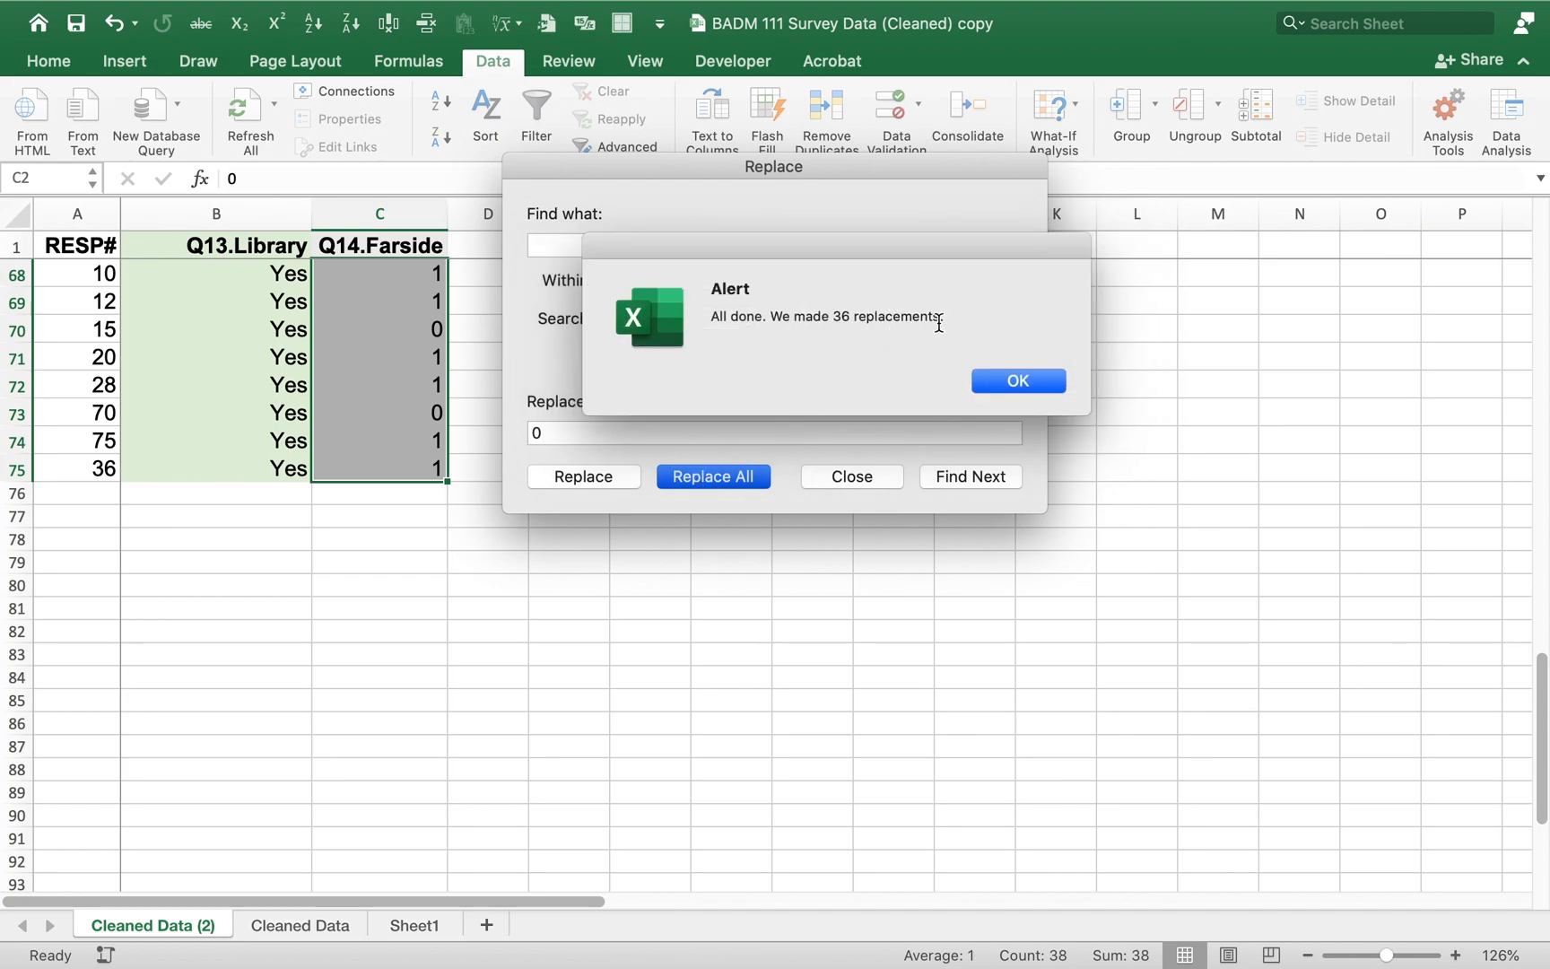
click(1018, 380)
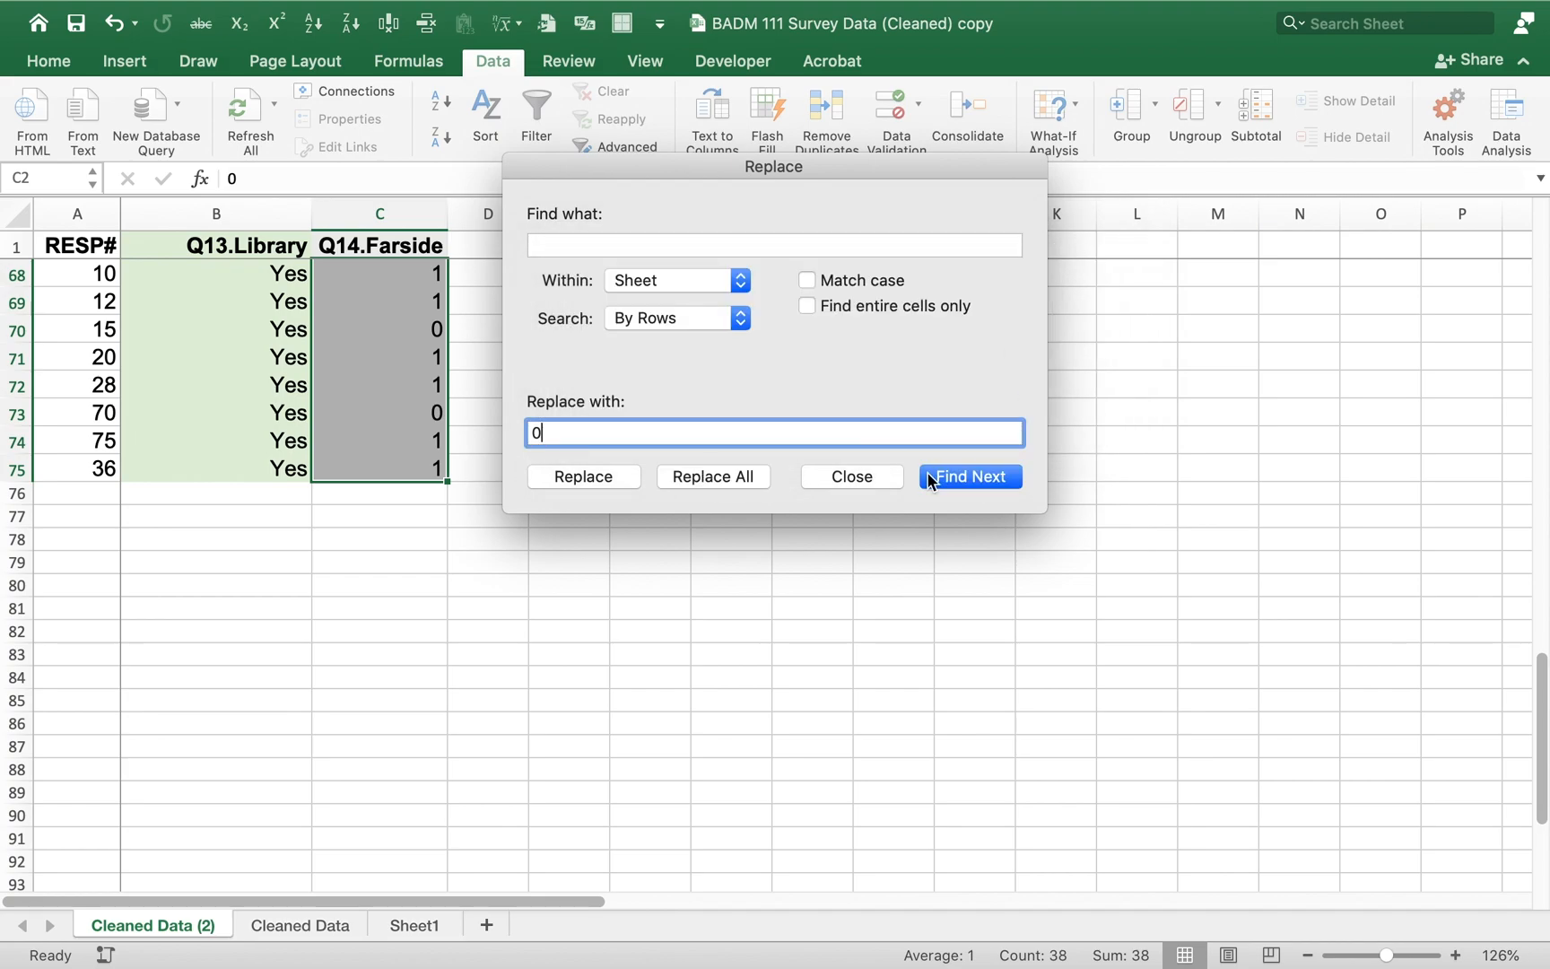
click(876, 477)
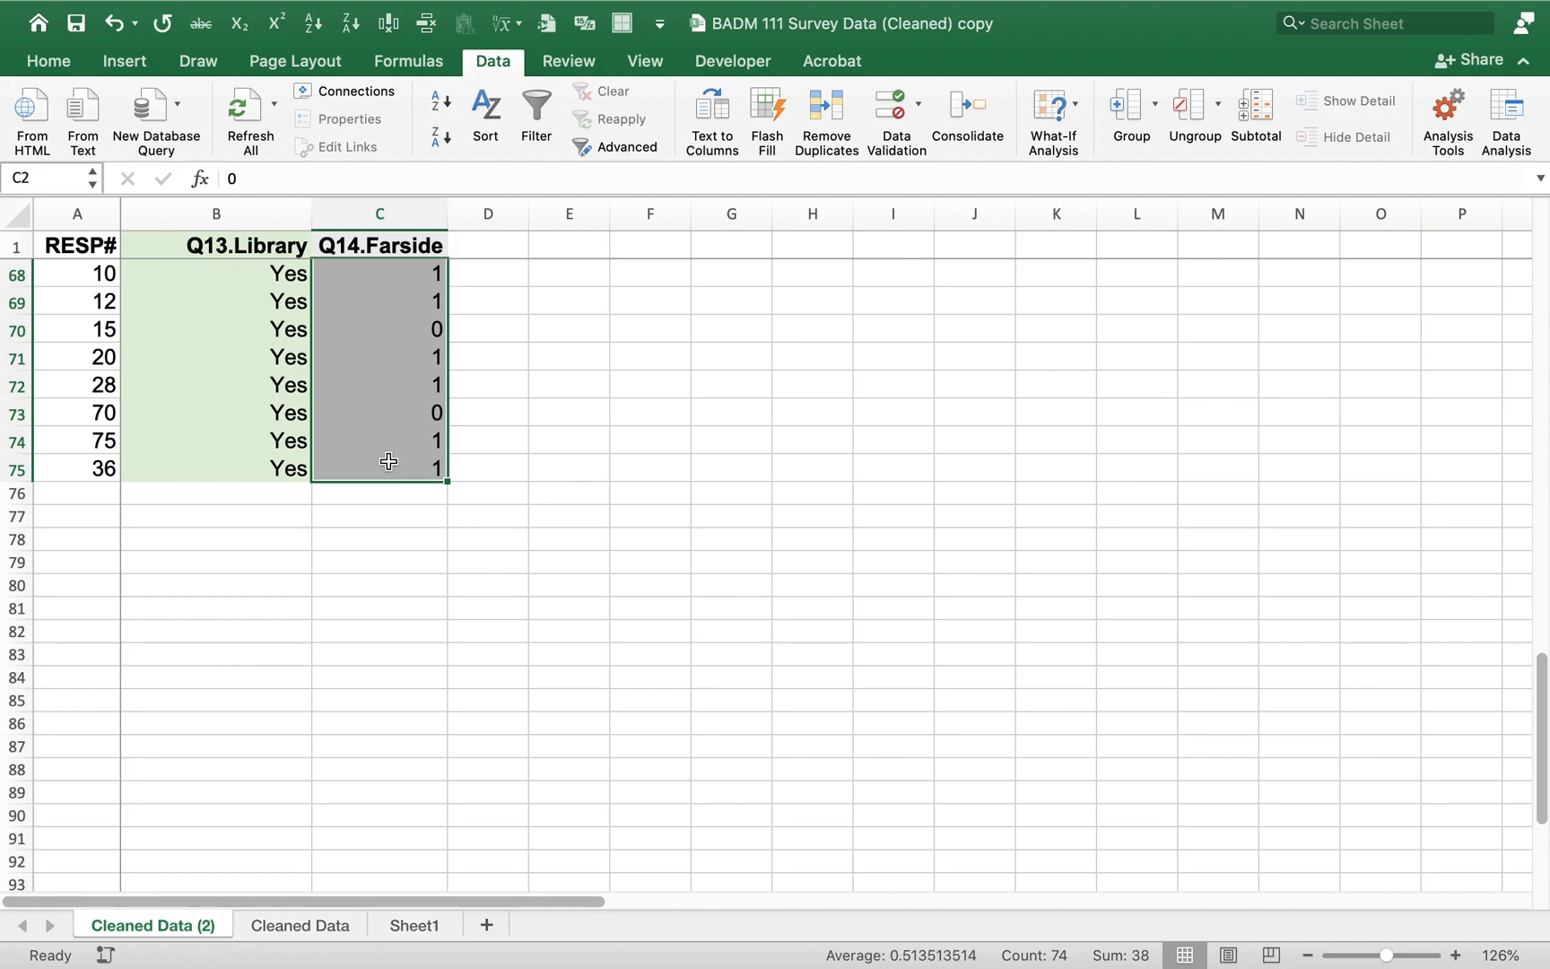
Step: Check the Q14.Farside column from its header down through the first rows for the filled-in zeros
click(391, 462)
key(End)
key(Up)
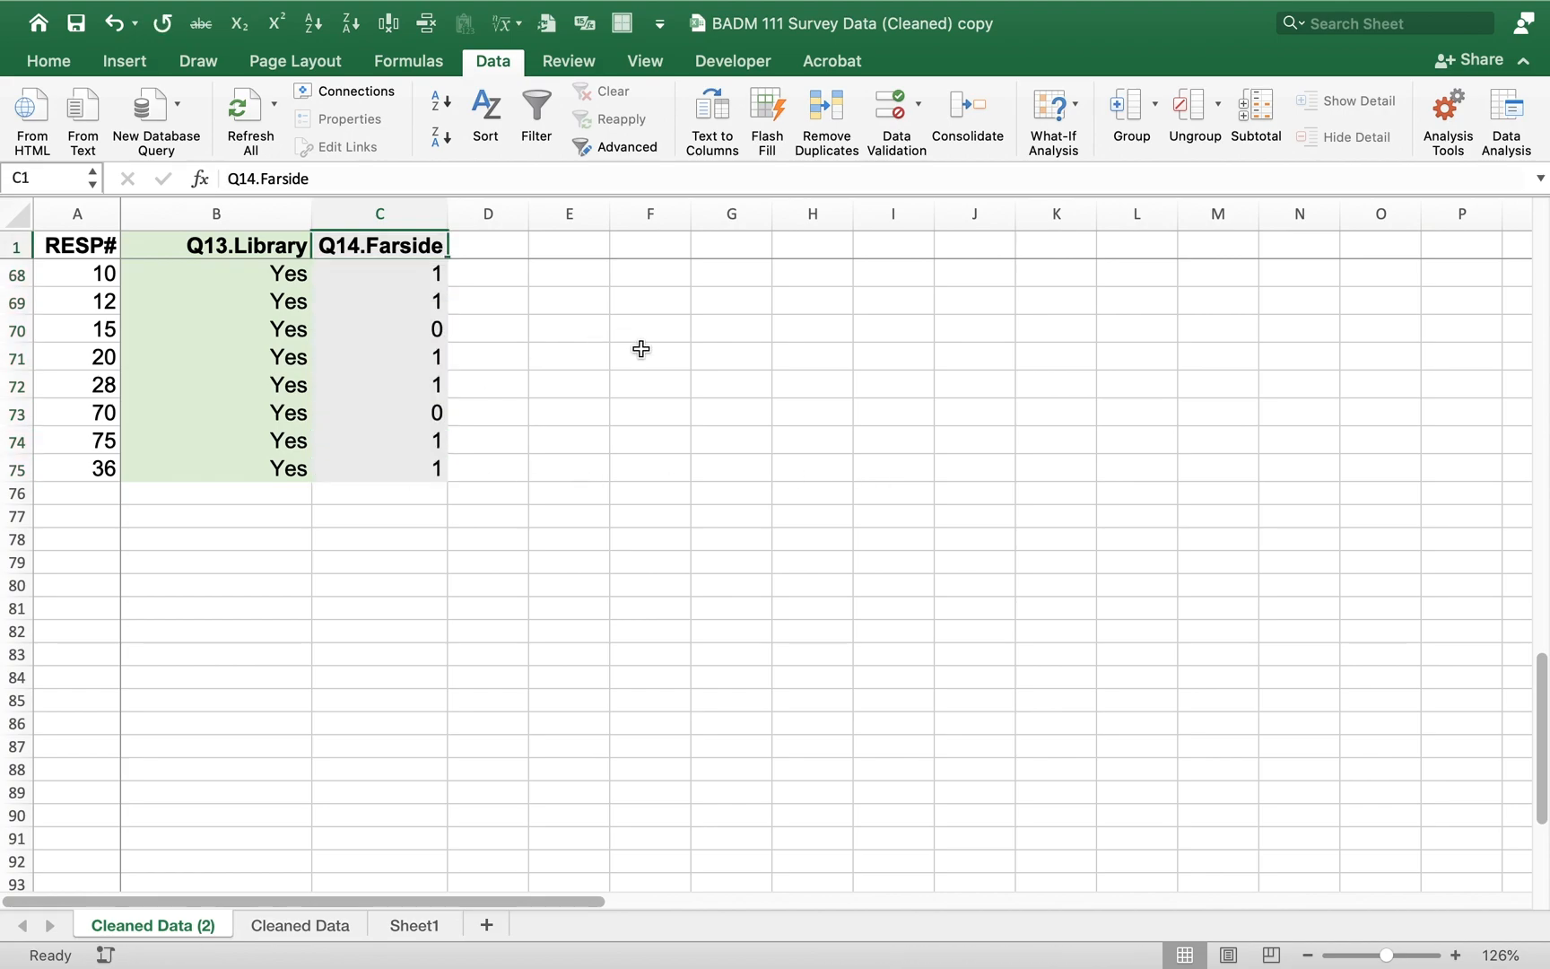
key(Down)
key(Down)
key(Down)
key(Down)
key(Down)
key(Down)
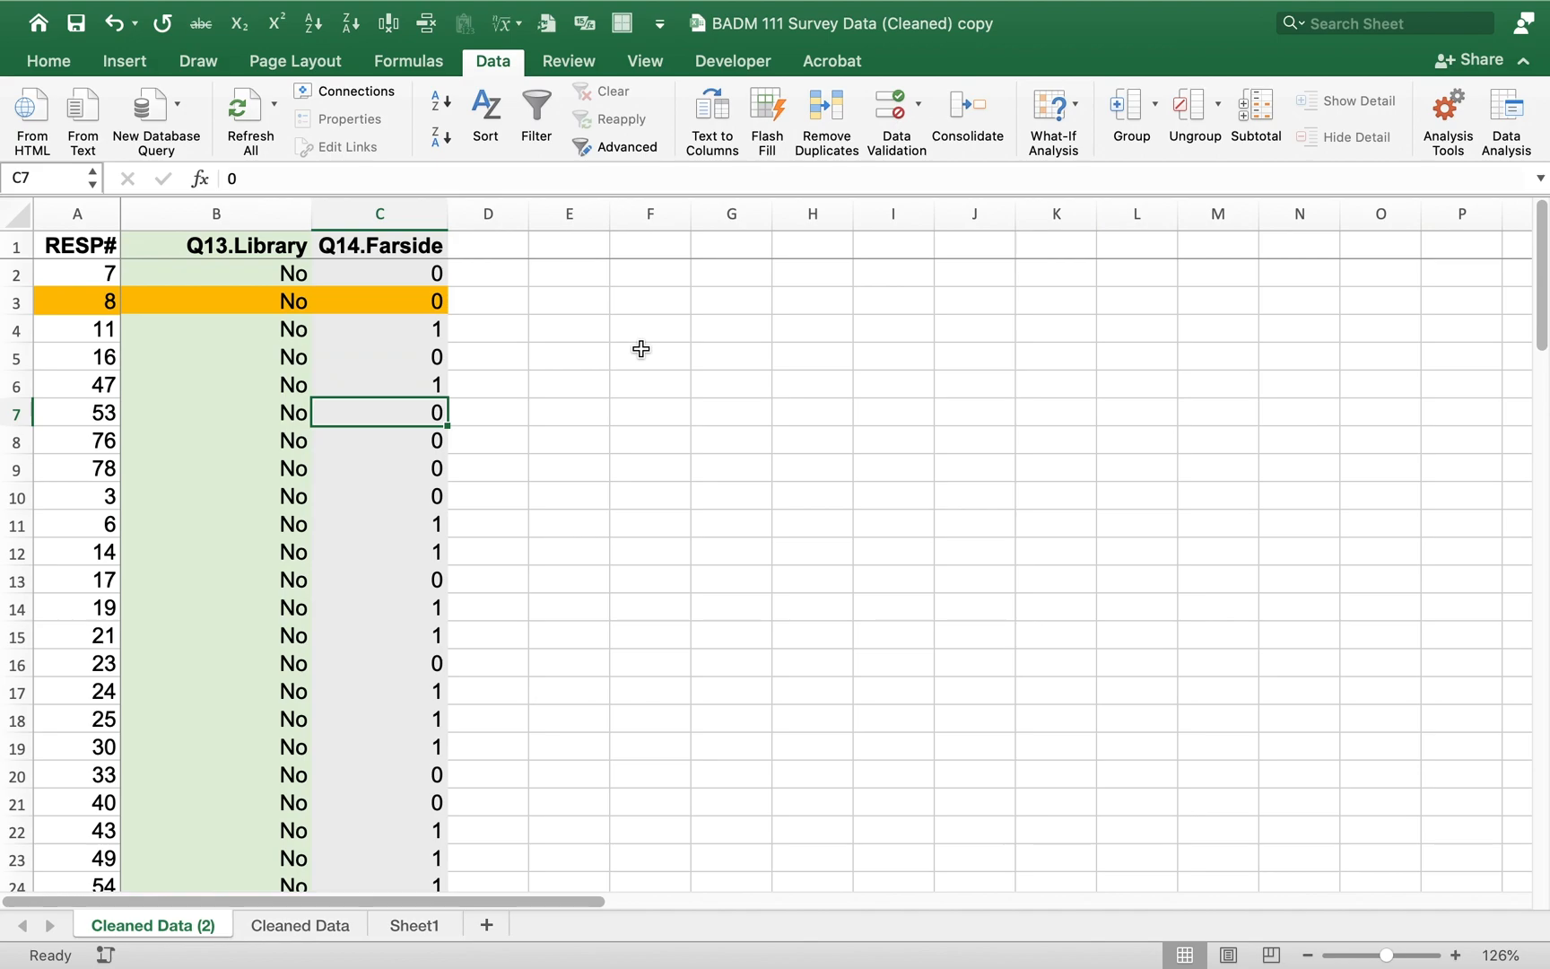
key(Up)
key(Up)
key(Up)
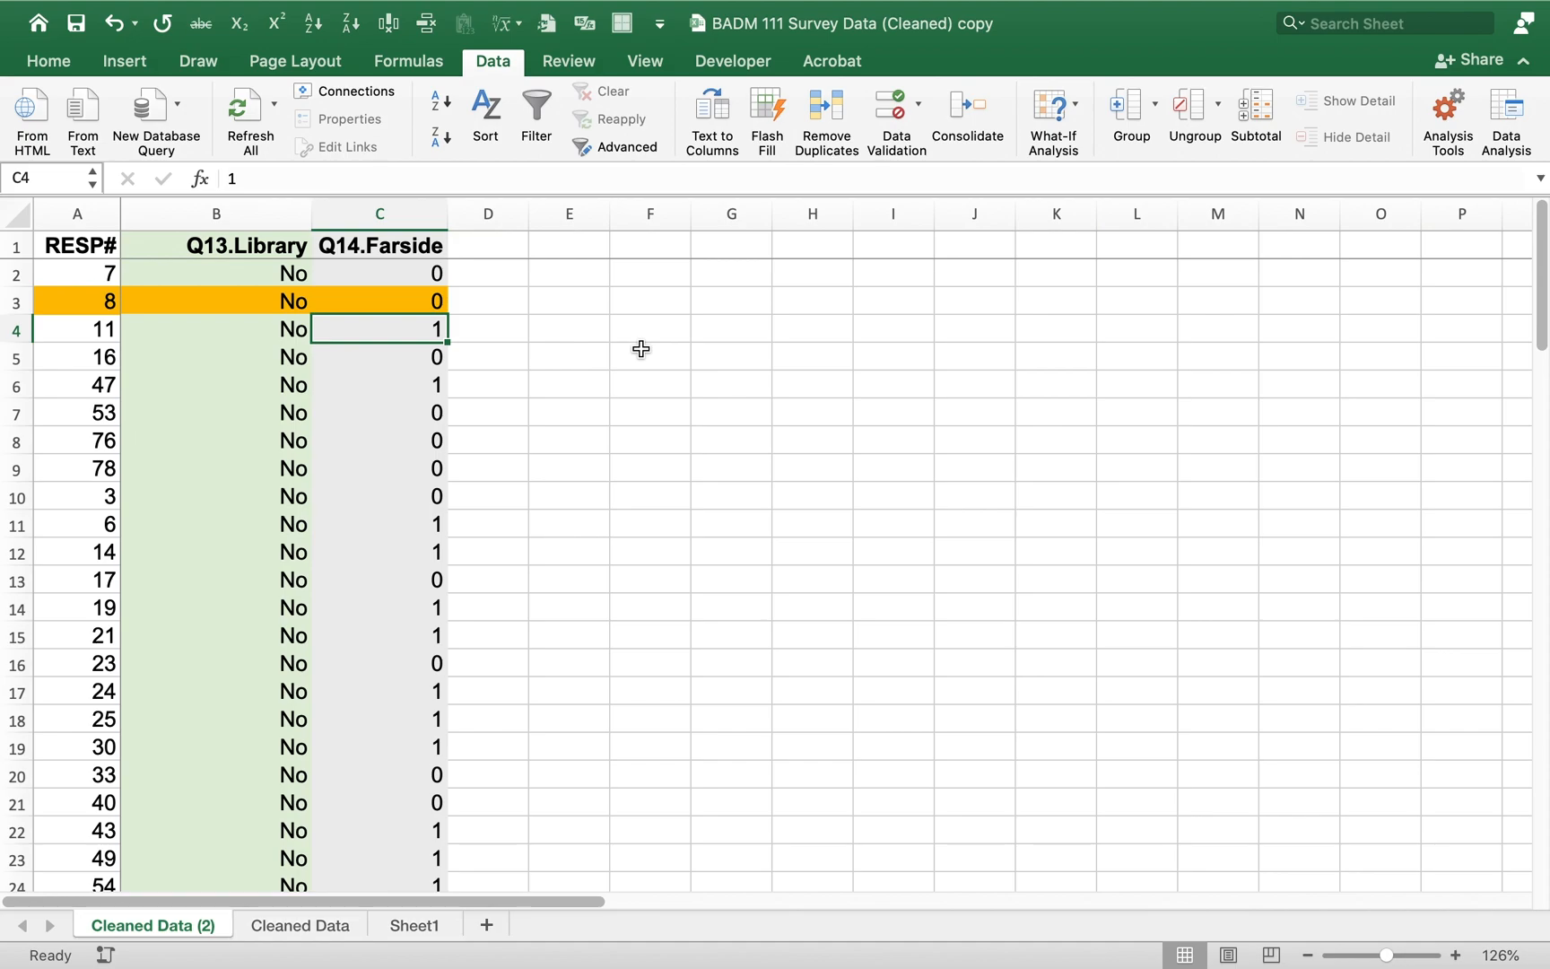
Step: Sort the survey data by Q13.Library in ascending order and check the column down to its last answer
key(Up)
key(Left)
key(Down)
key(Down)
key(Down)
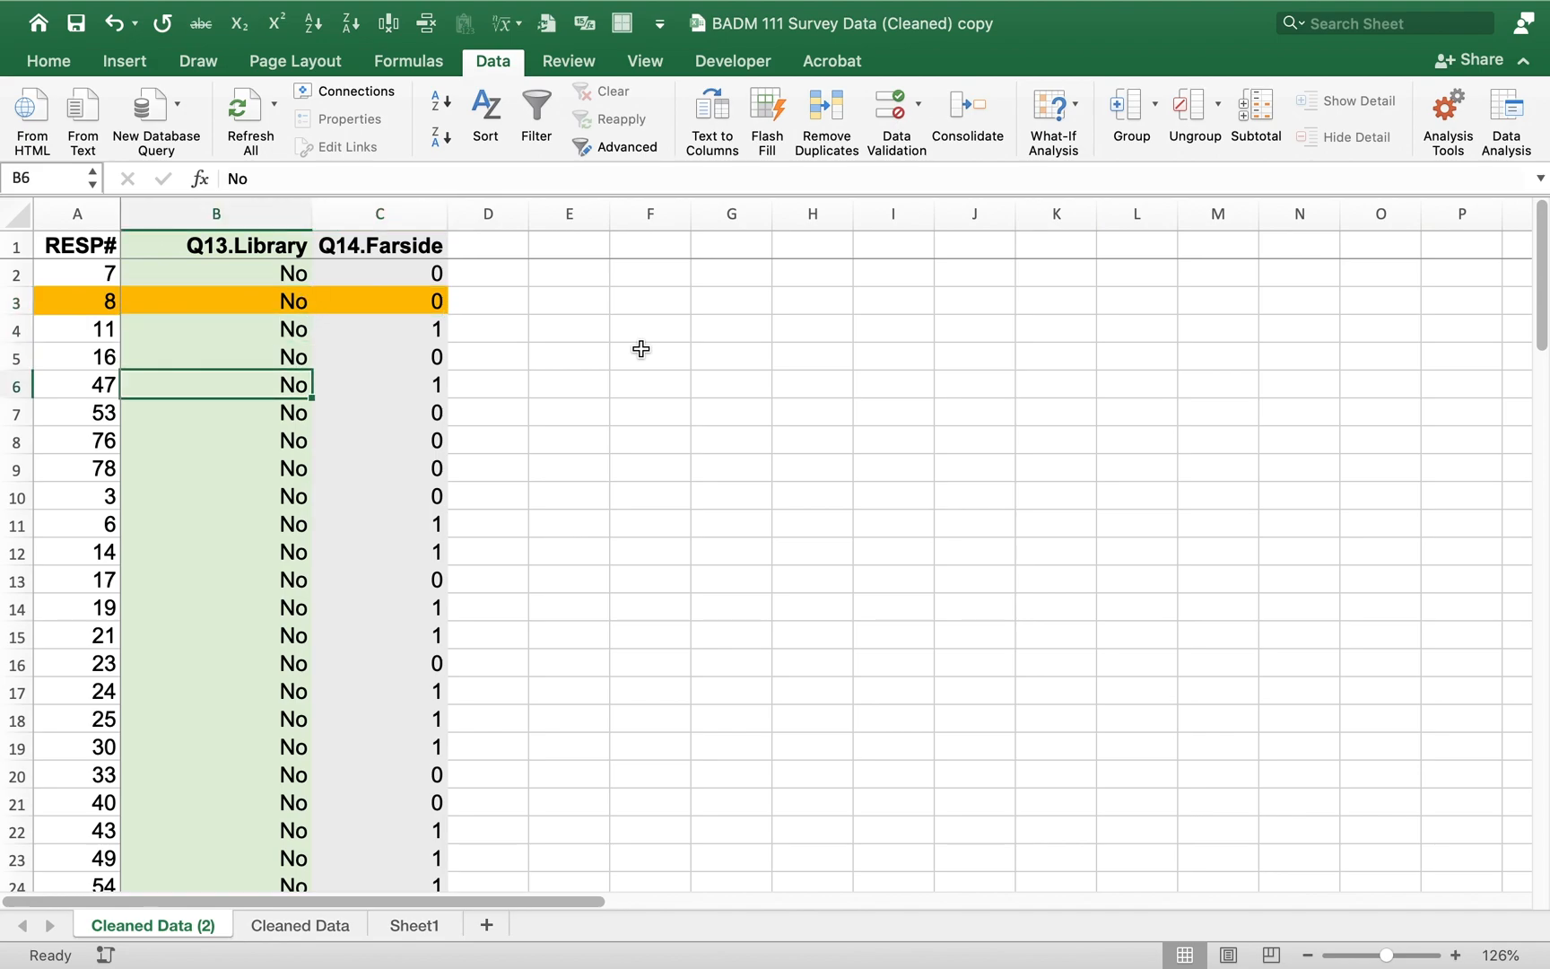
click(318, 30)
key(End)
key(Down)
key(Down)
key(Down)
key(Up)
key(Up)
key(Up)
key(End)
key(Up)
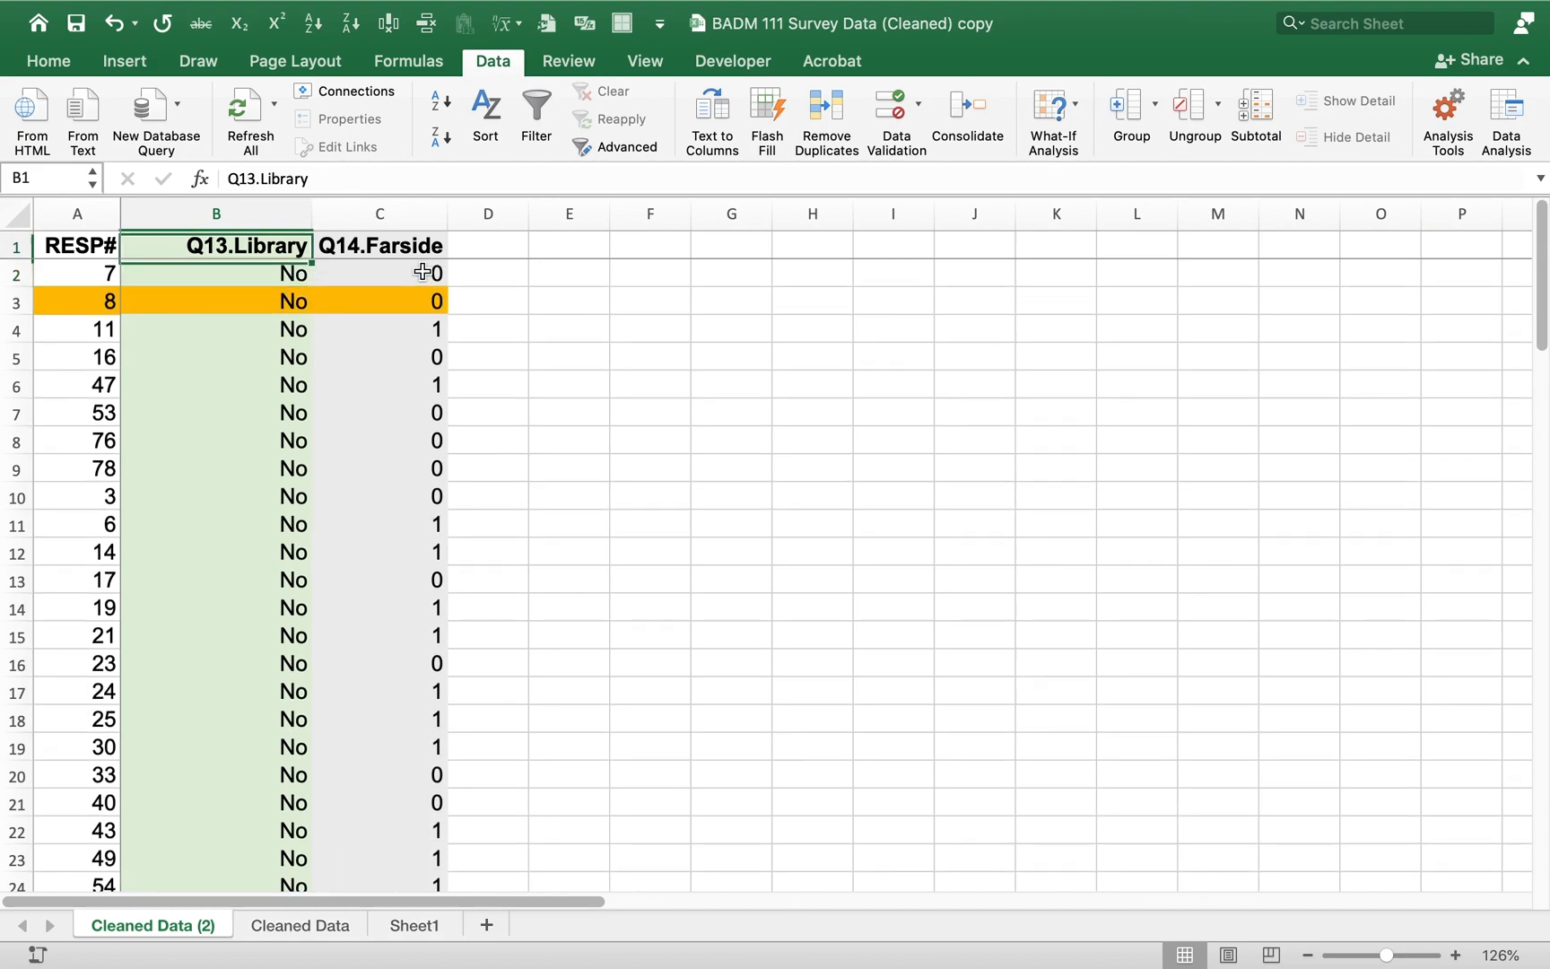
Step: Enter the headers Yes in E1 and No in F1
key(Right)
key(Right)
key(Right)
key(Right)
key(Left)
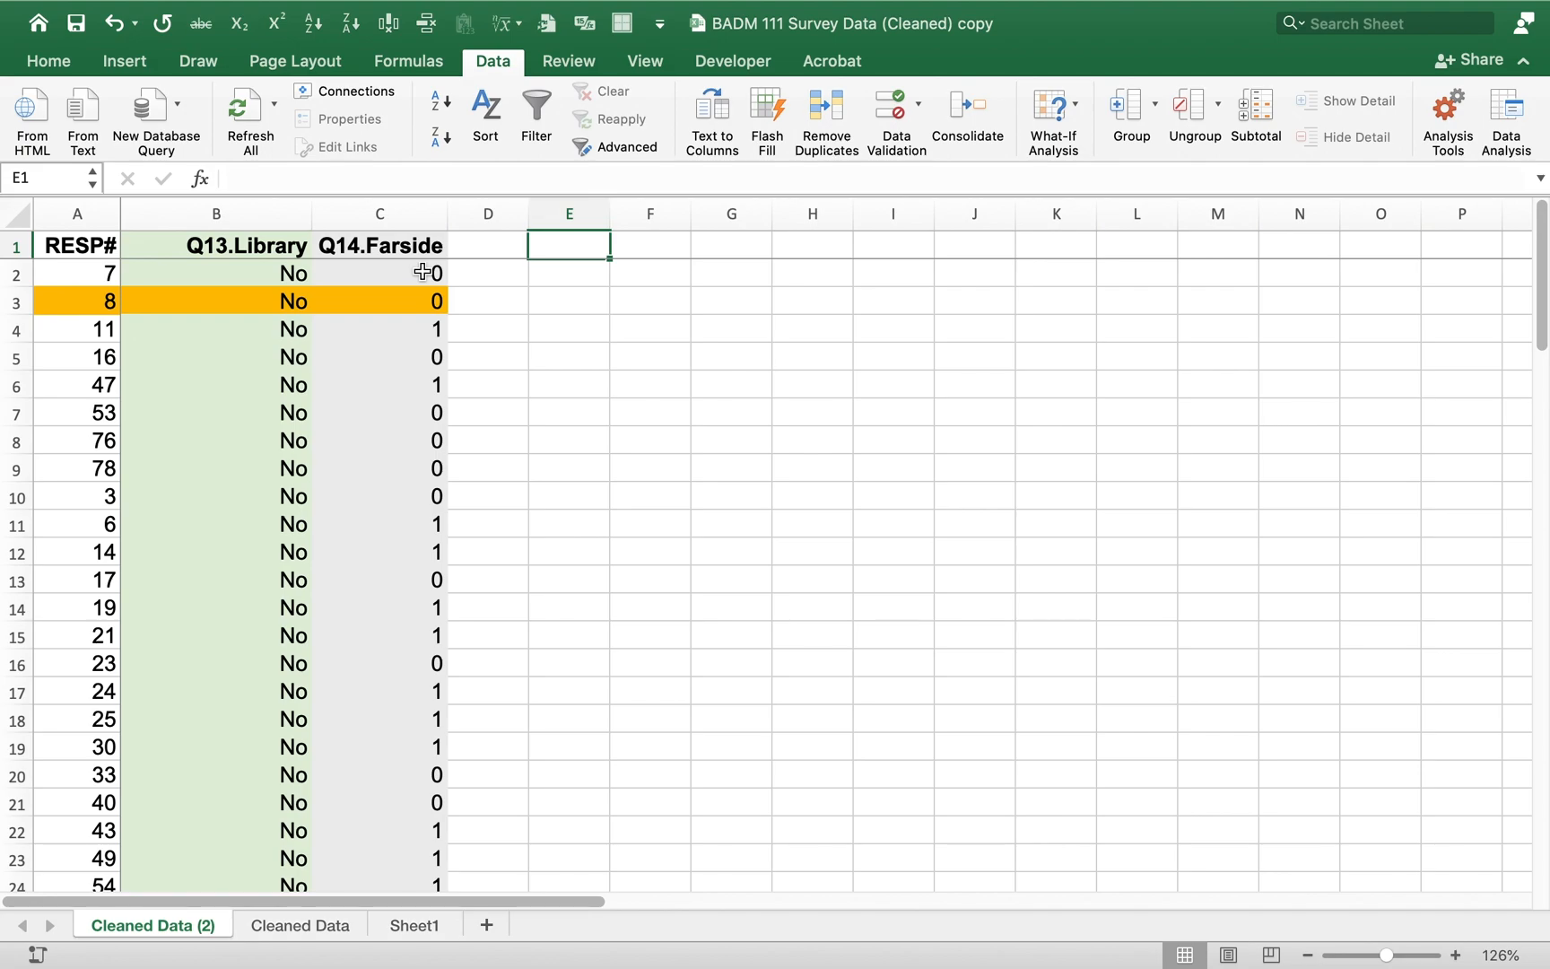
text(Yes)
key(Return)
key(Up)
key(Right)
text(No)
key(Return)
Step: Format the headers in E1:F1 as bold with font size 14
drag(560, 248, 646, 248)
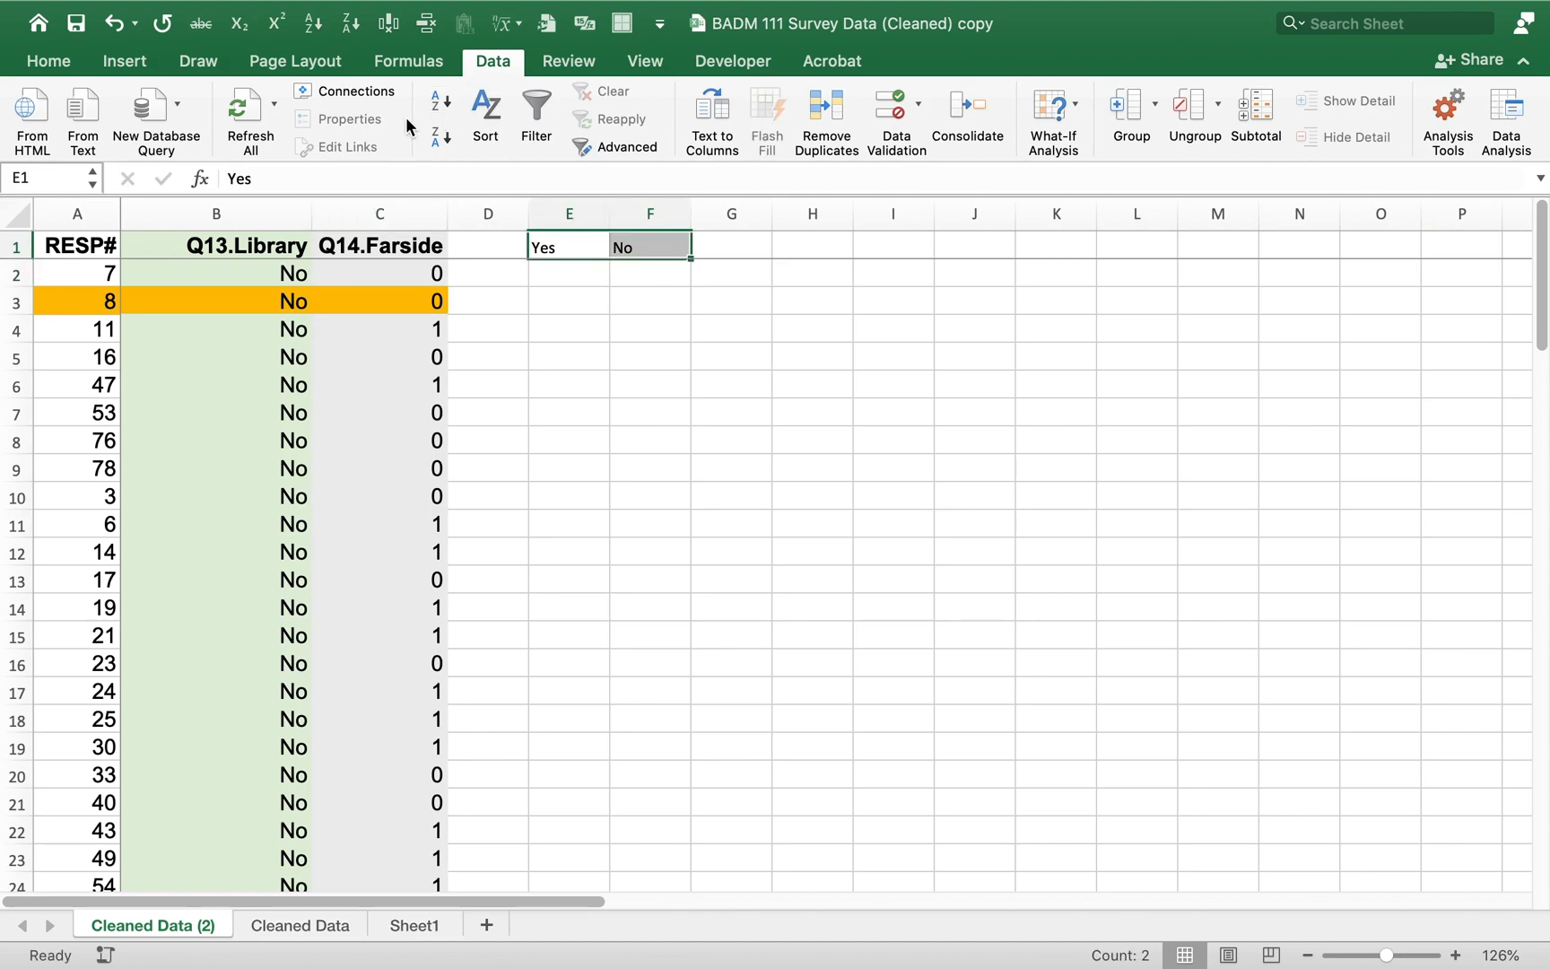
key(super+b)
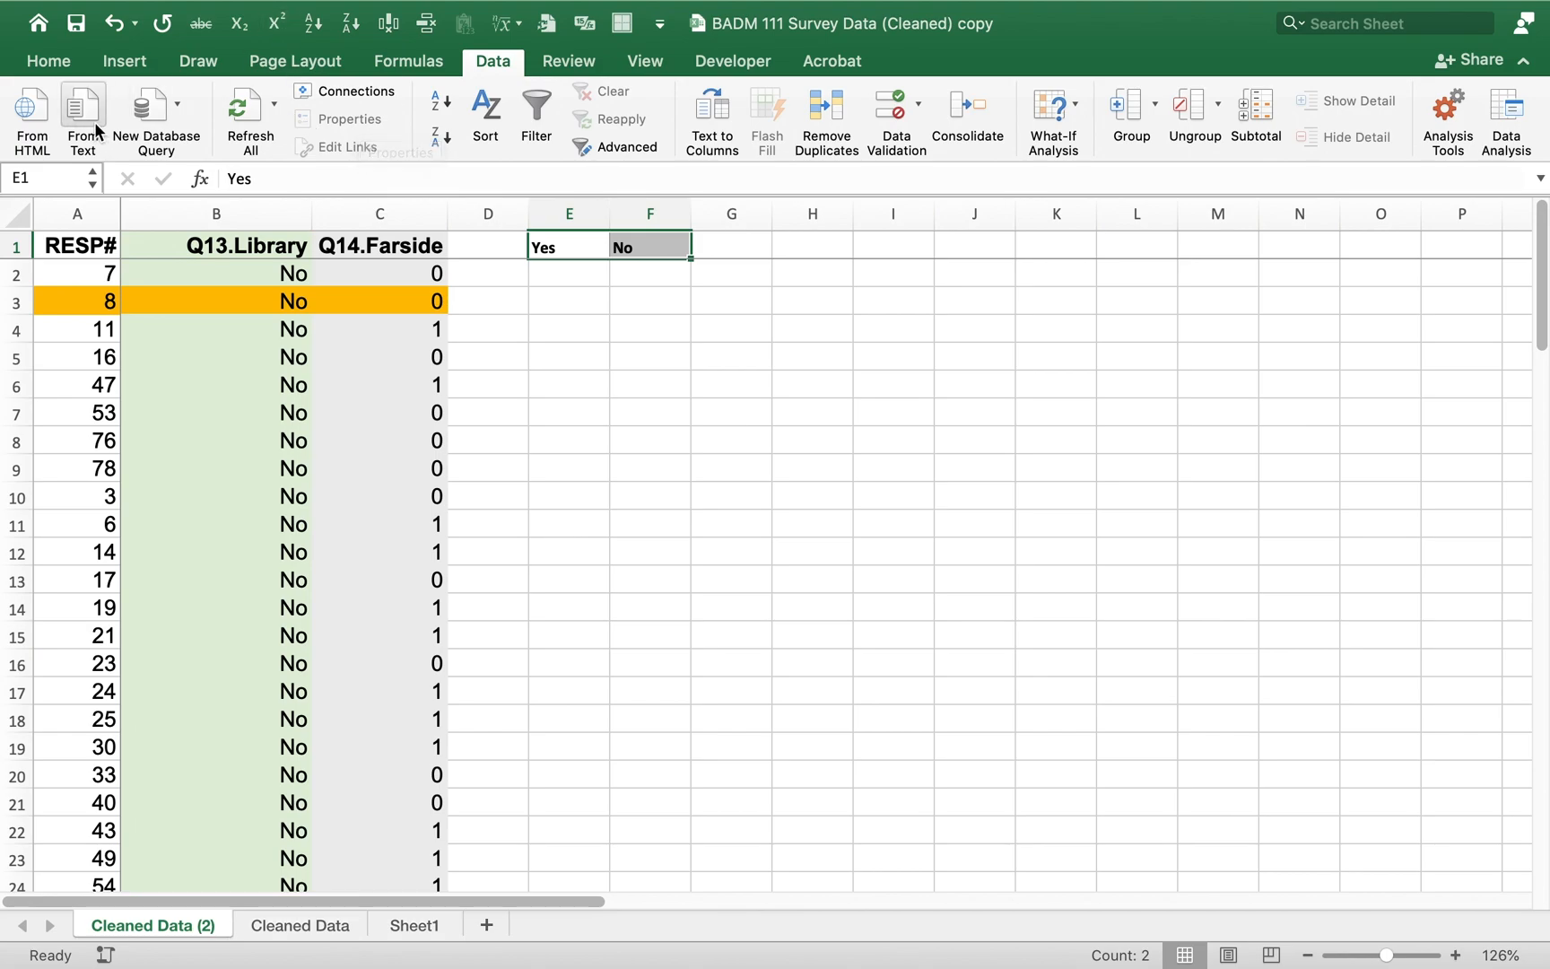
click(61, 65)
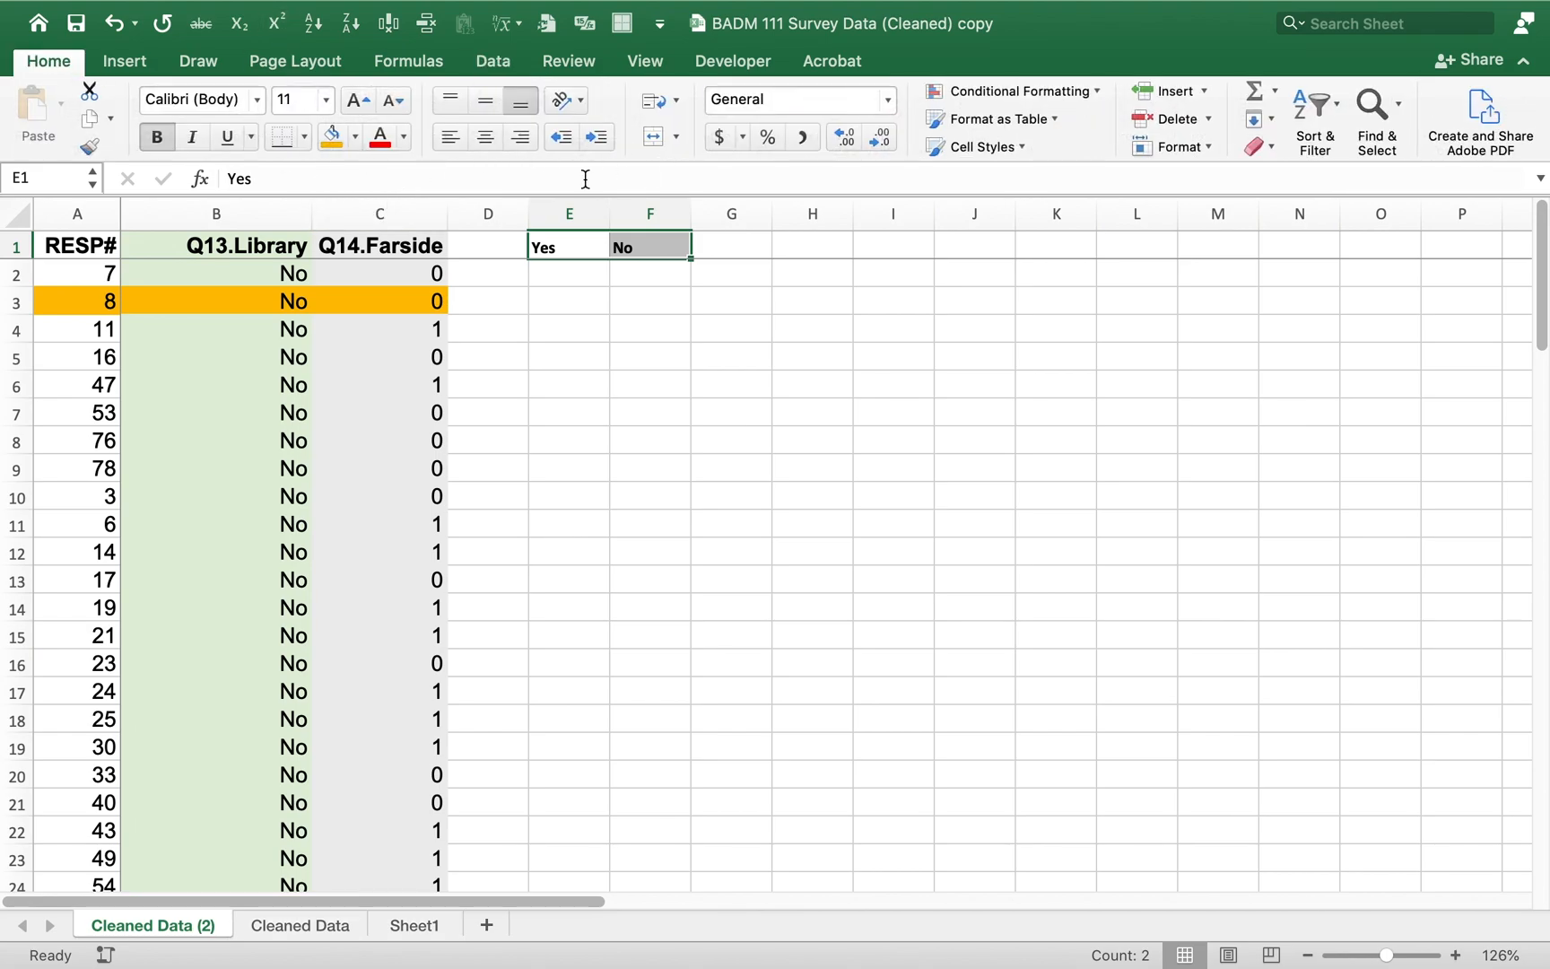
click(370, 104)
click(370, 104)
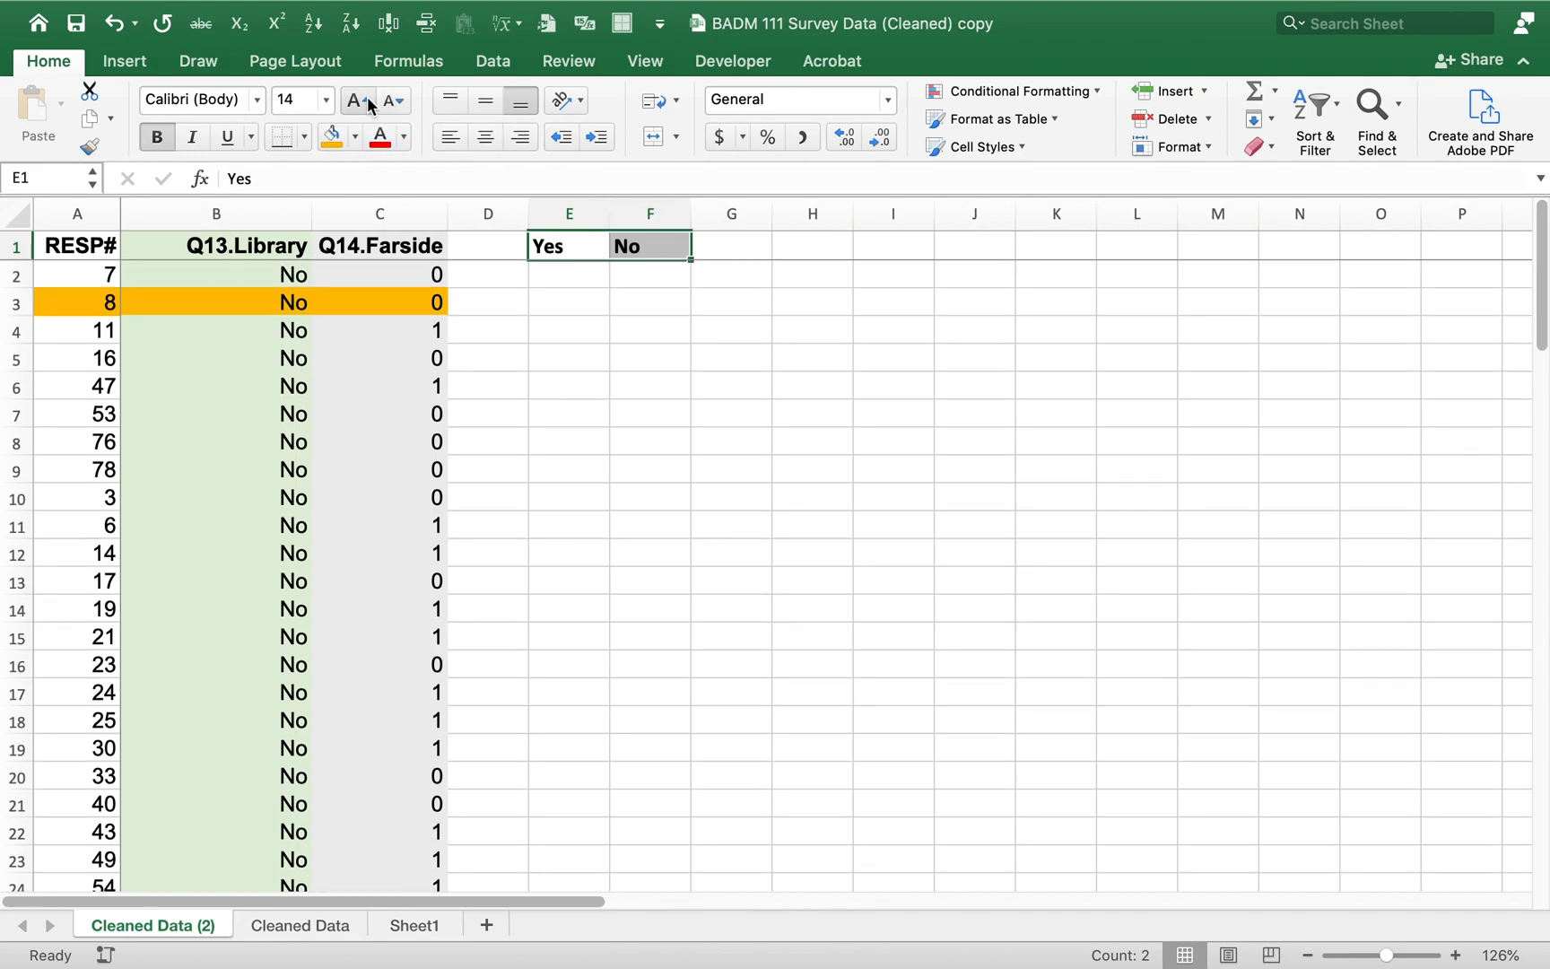
Step: Extend the header in E1 to read Yes (Lib)
double_click(577, 250)
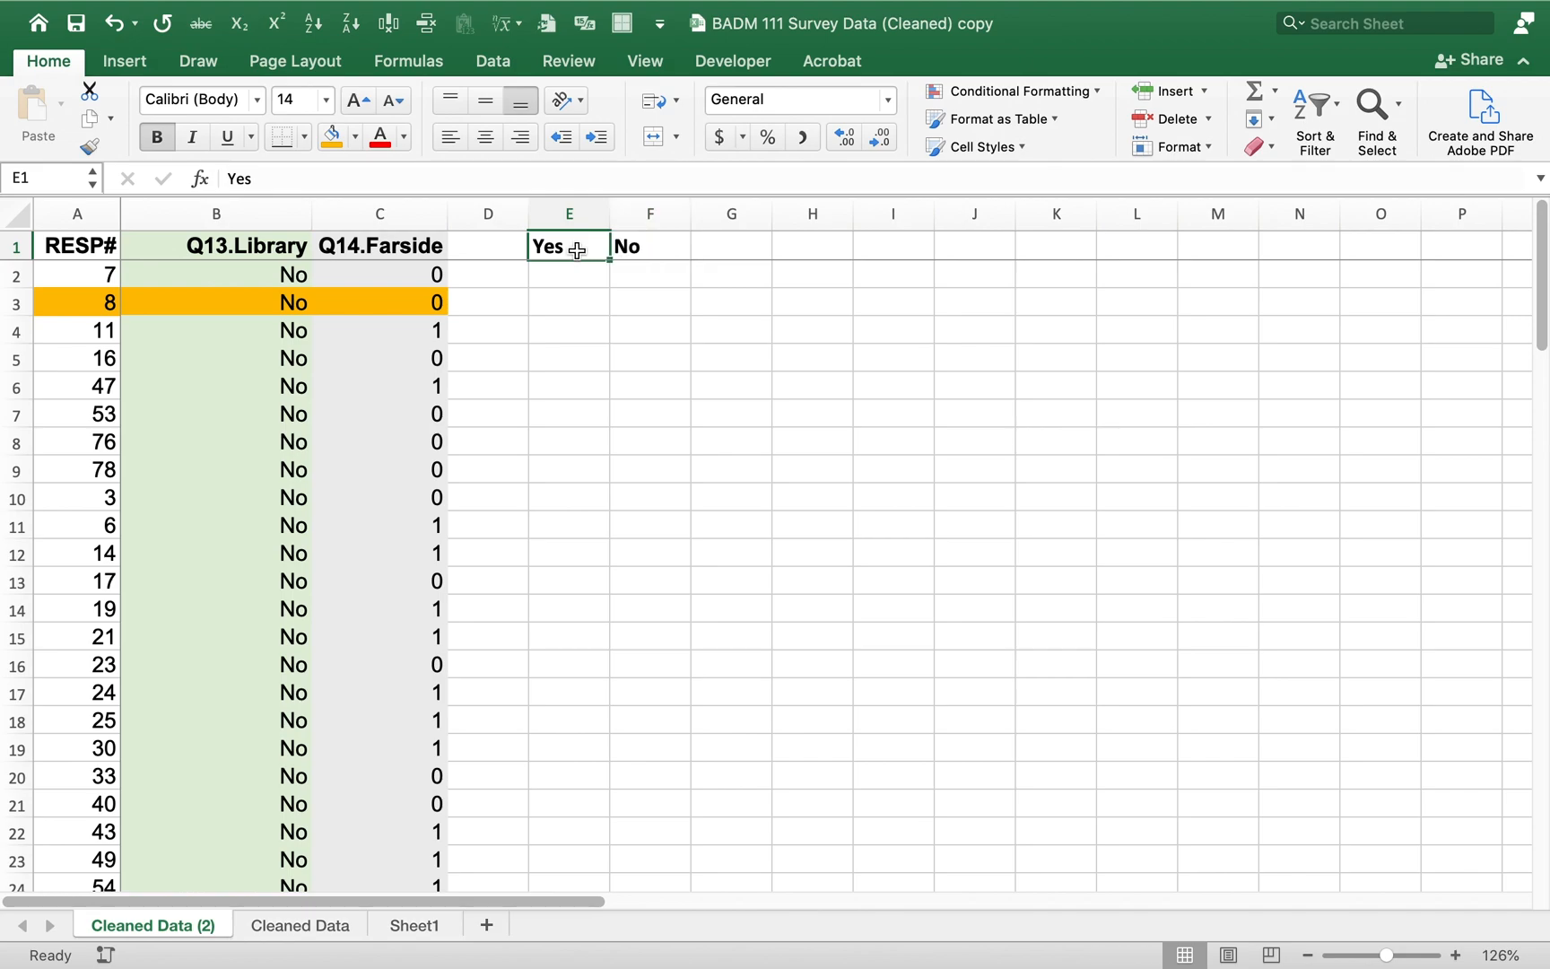
text((L>)
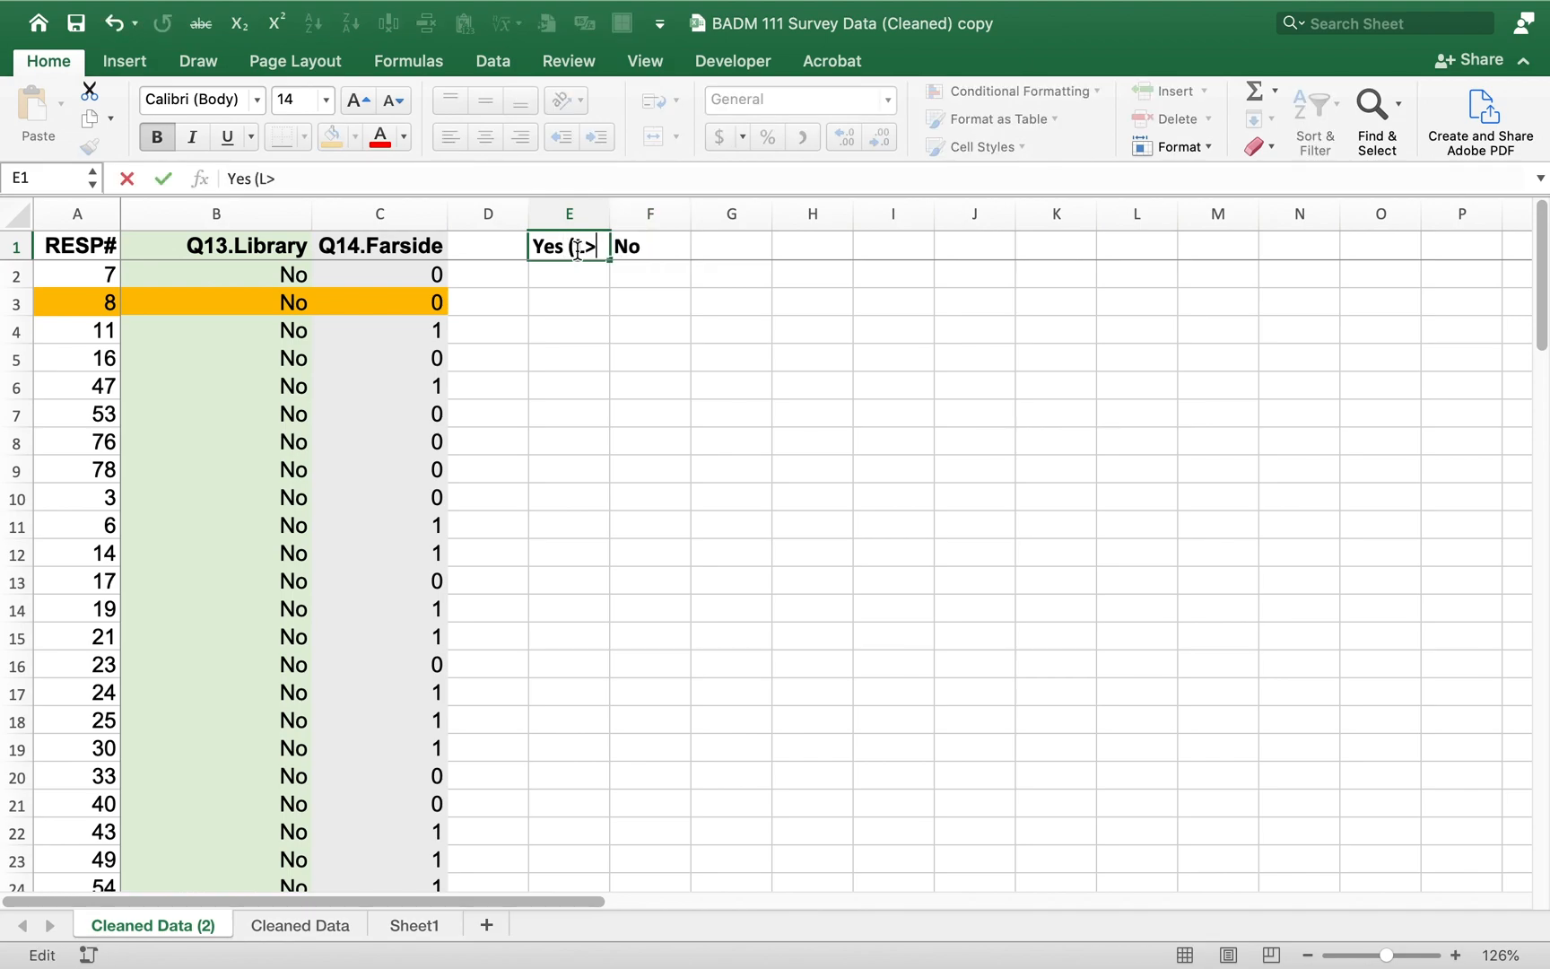
key(BackSpace)
text(ibr)
key(BackSpace)
text())
key(Return)
key(Up)
Step: Extend the header in F1 to read No (Lib)
key(Right)
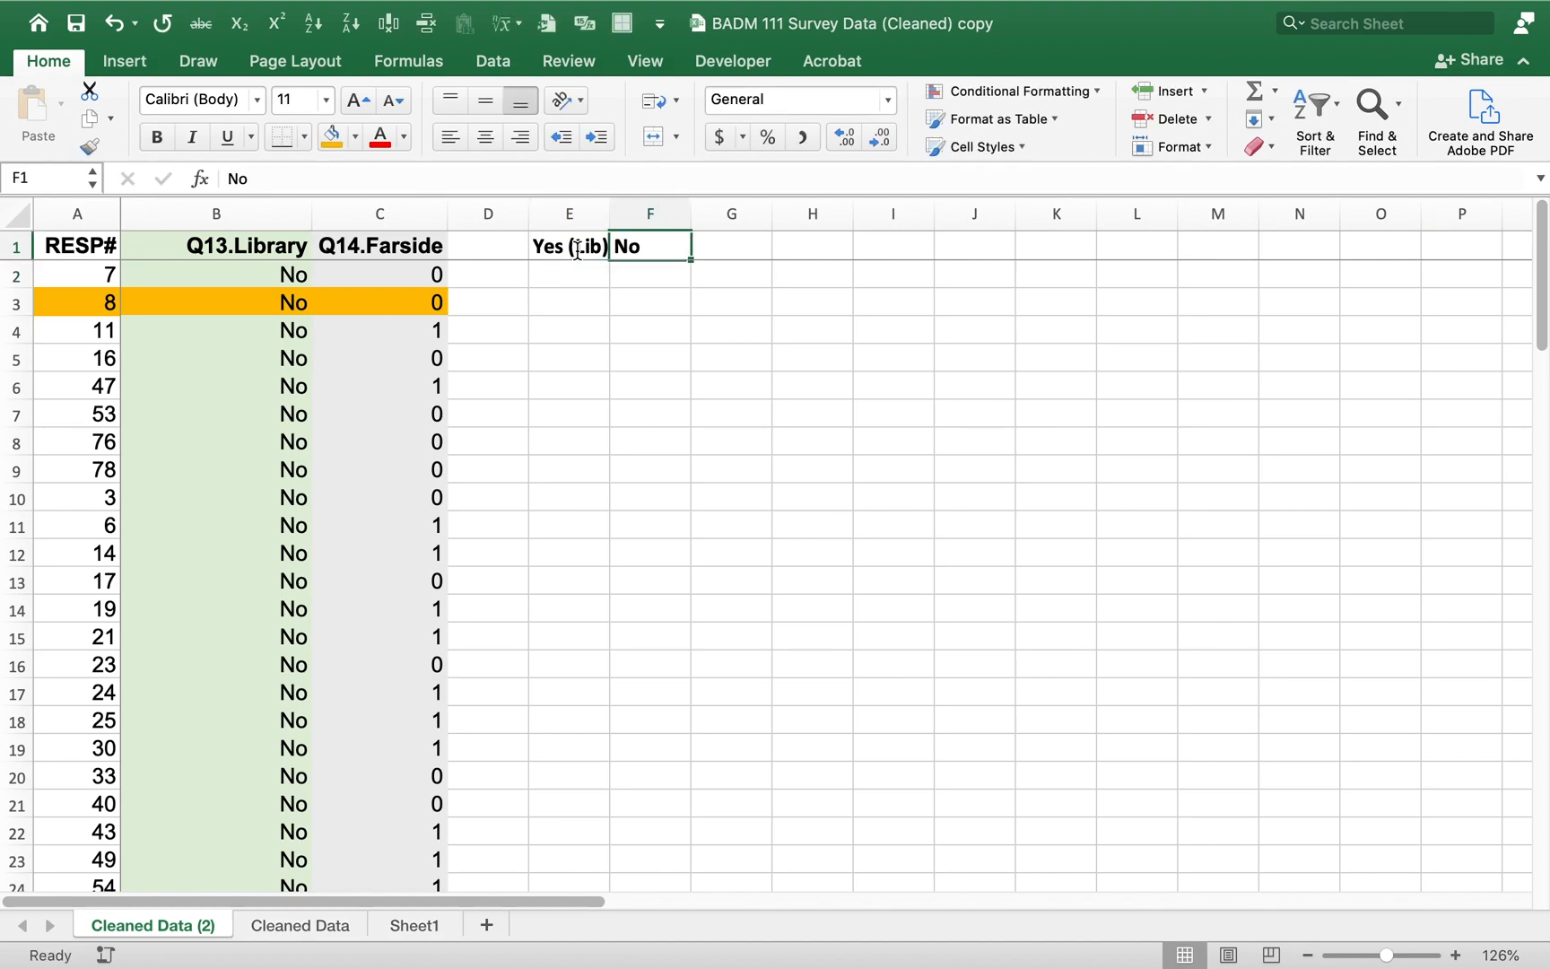
key(F2)
text(()
text(:ob)
key(BackSpace)
key(BackSpace)
key(BackSpace)
text(Lib))
key(Return)
key(Up)
click(577, 250)
key(Down)
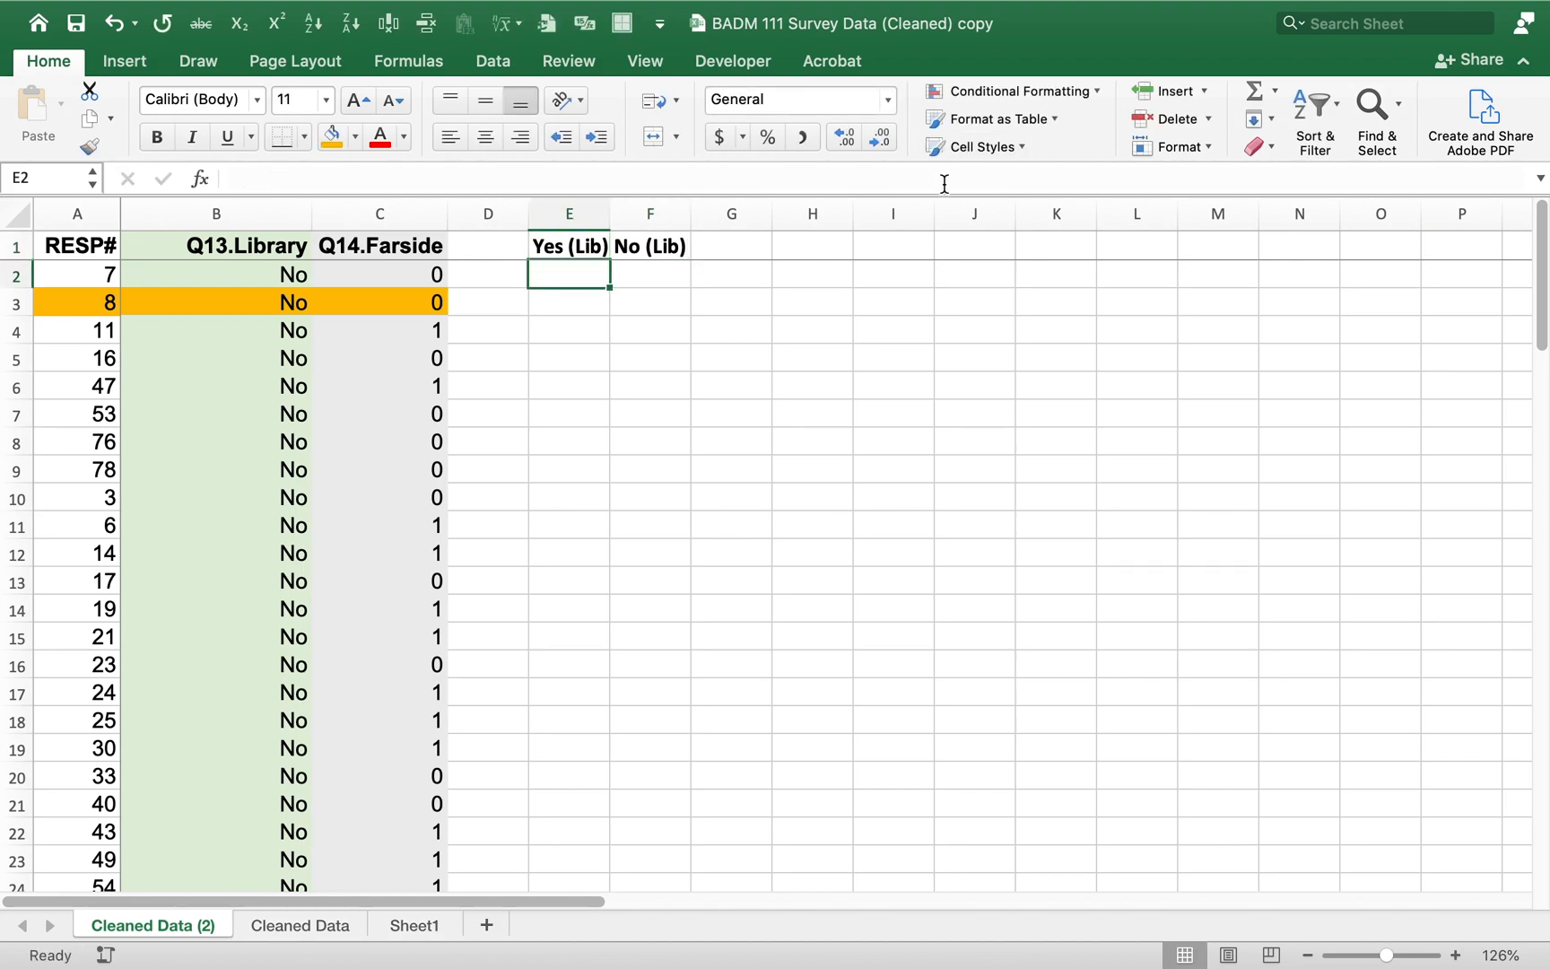
key(Left)
key(Left)
key(Left)
key(Right)
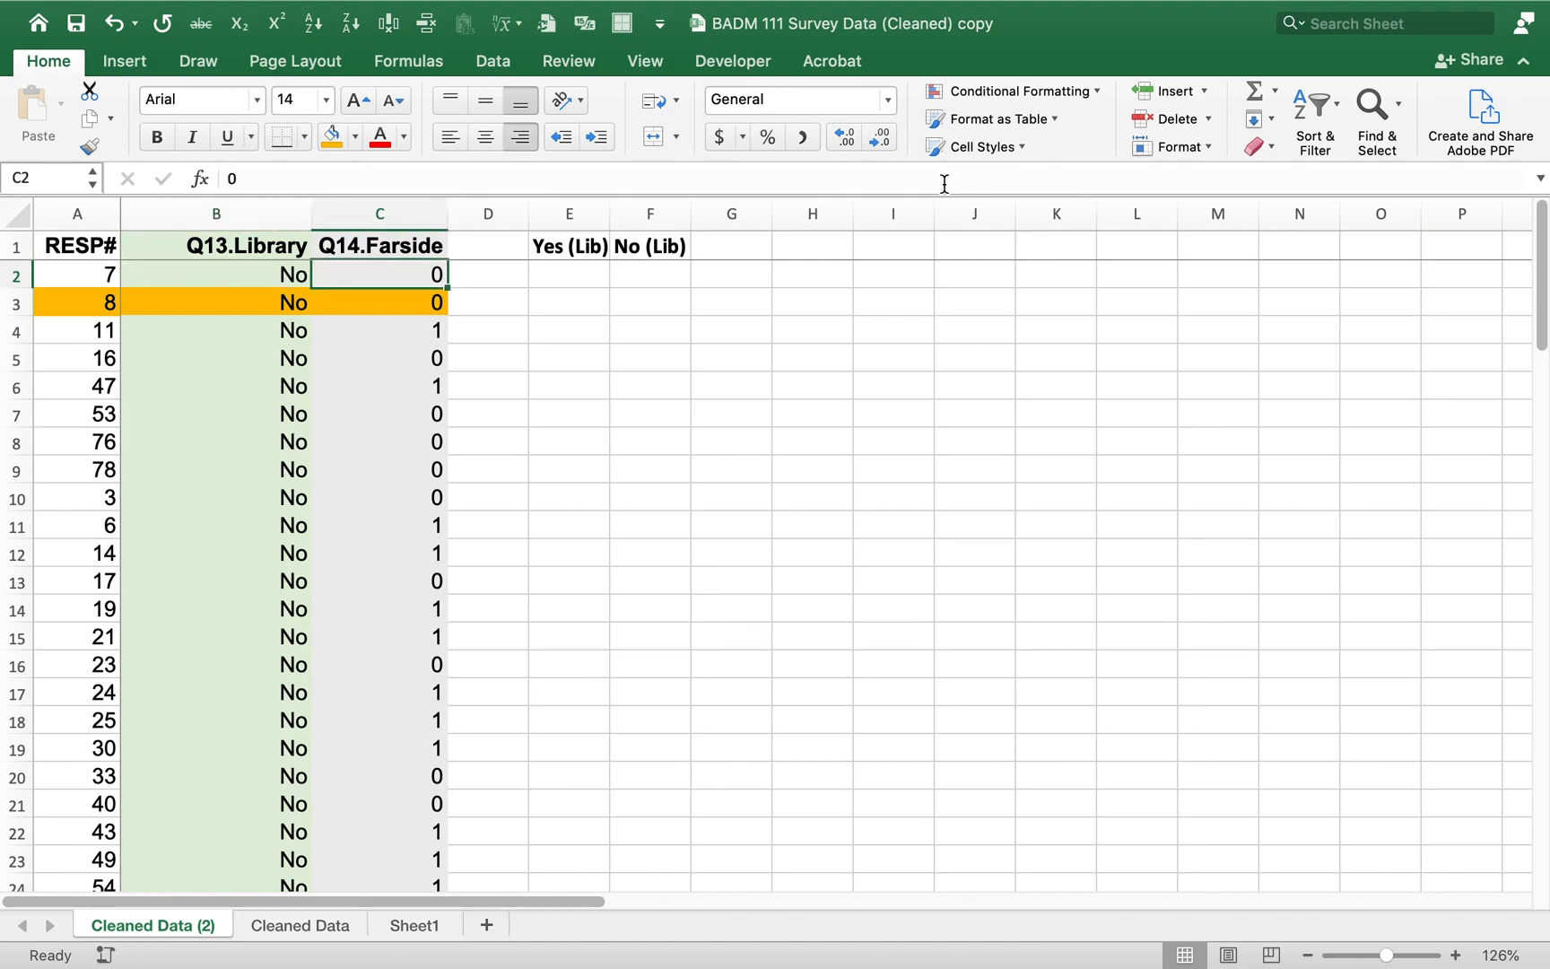
key(Up)
key(Right)
key(Right)
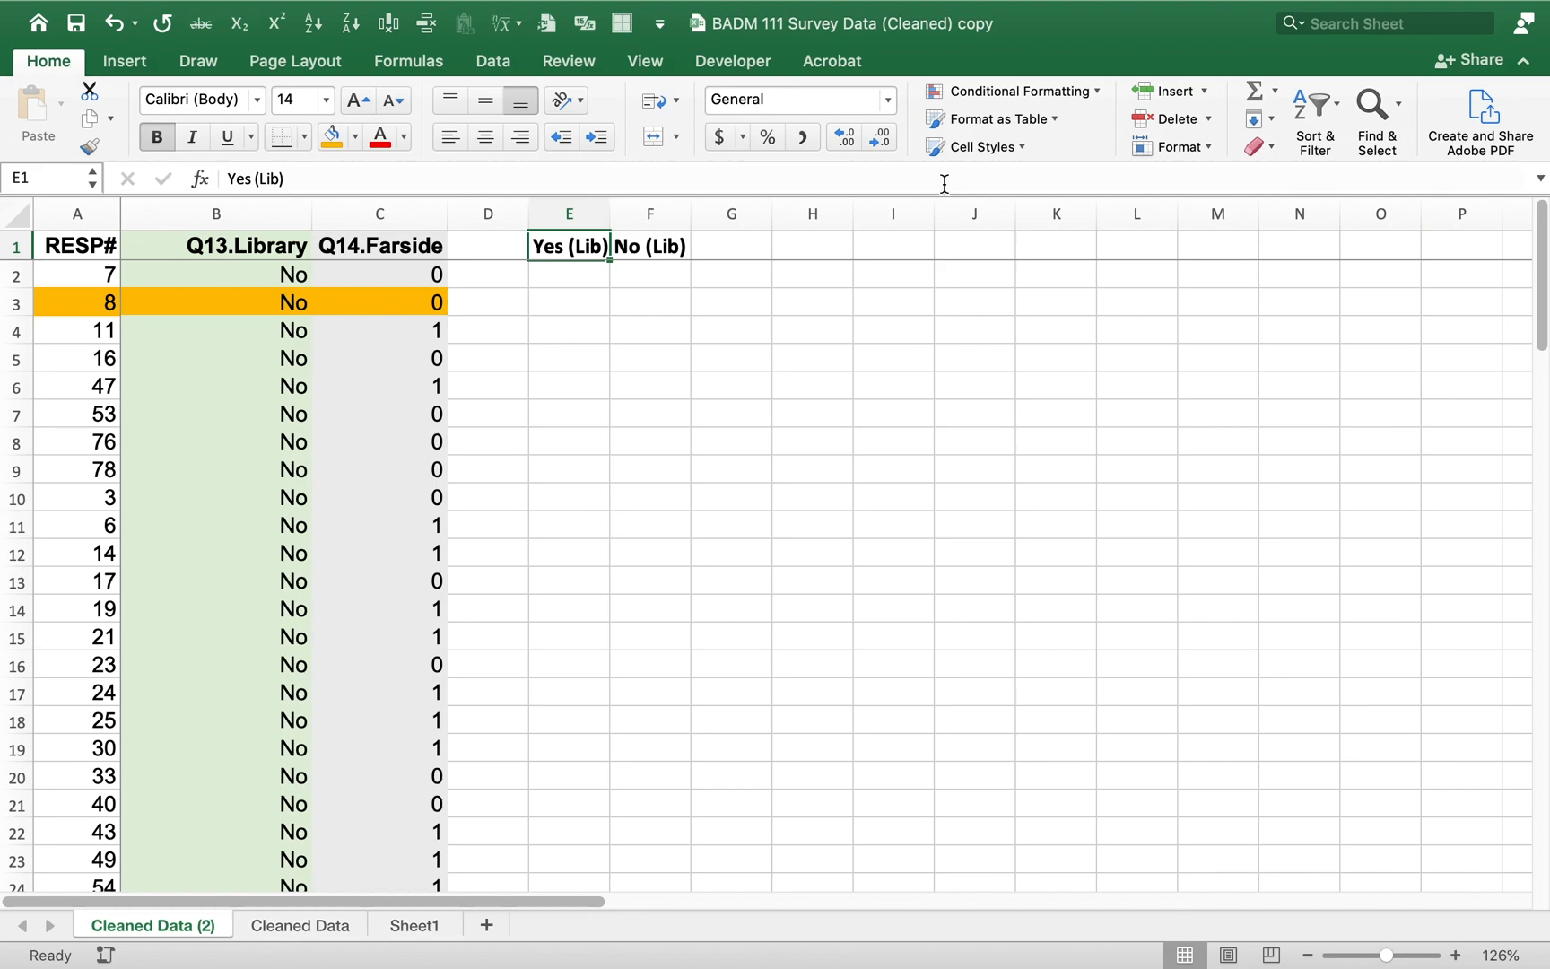
key(Left)
key(Left)
key(Down)
key(Left)
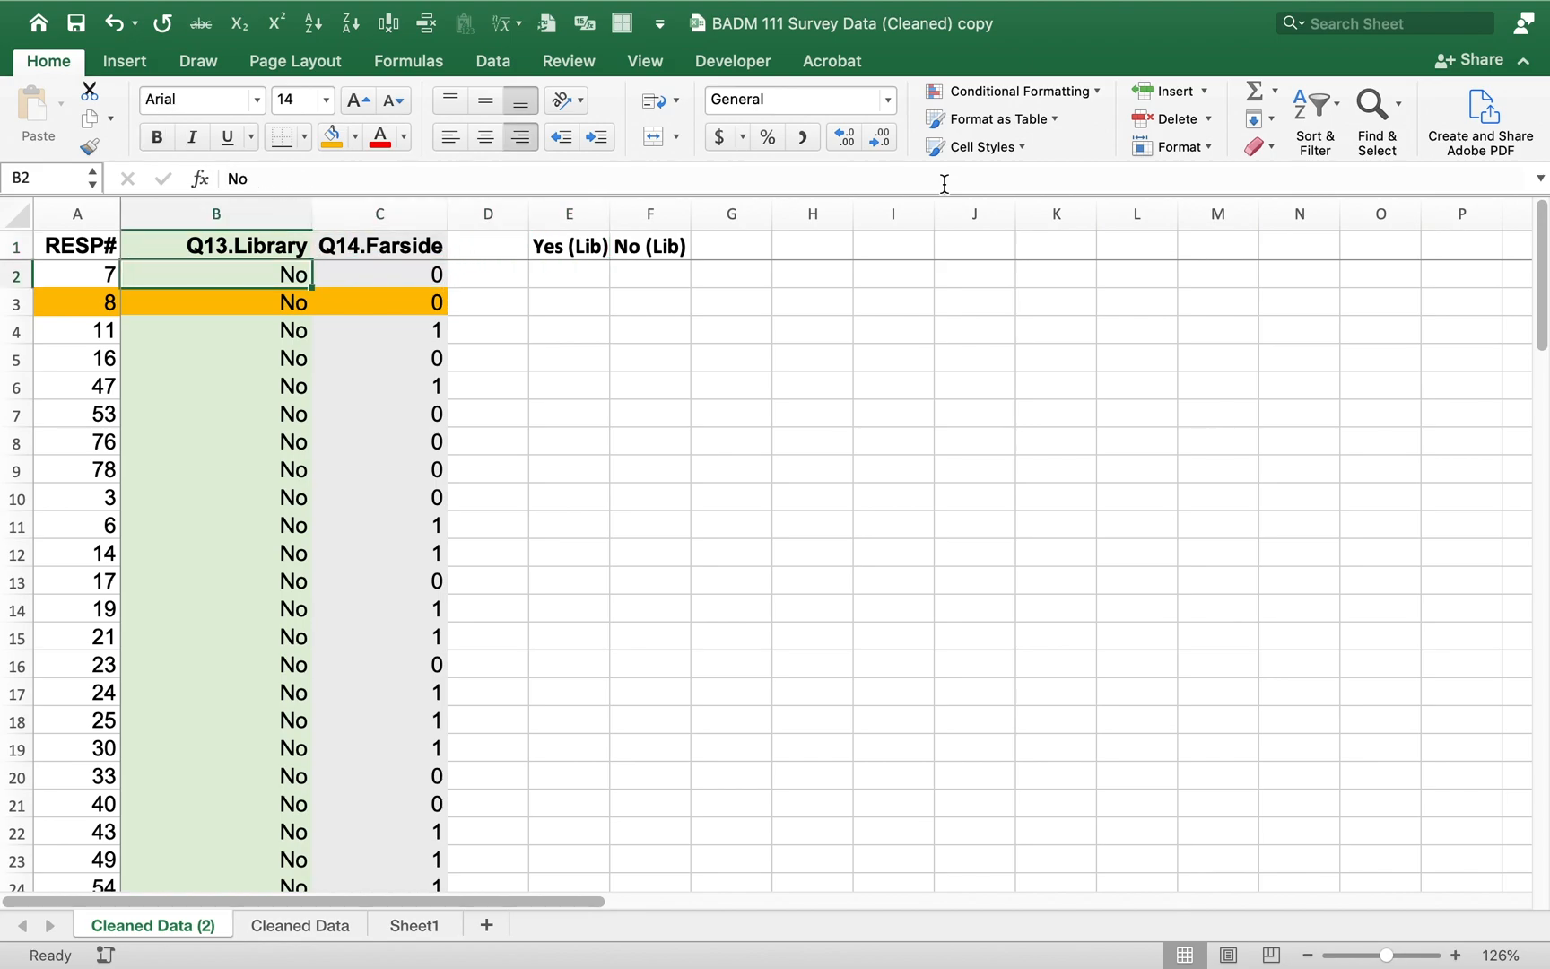
key(shift+Down)
key(shift+Down)
key(shift+Down)
key(shift+Down)
key(shift+Down)
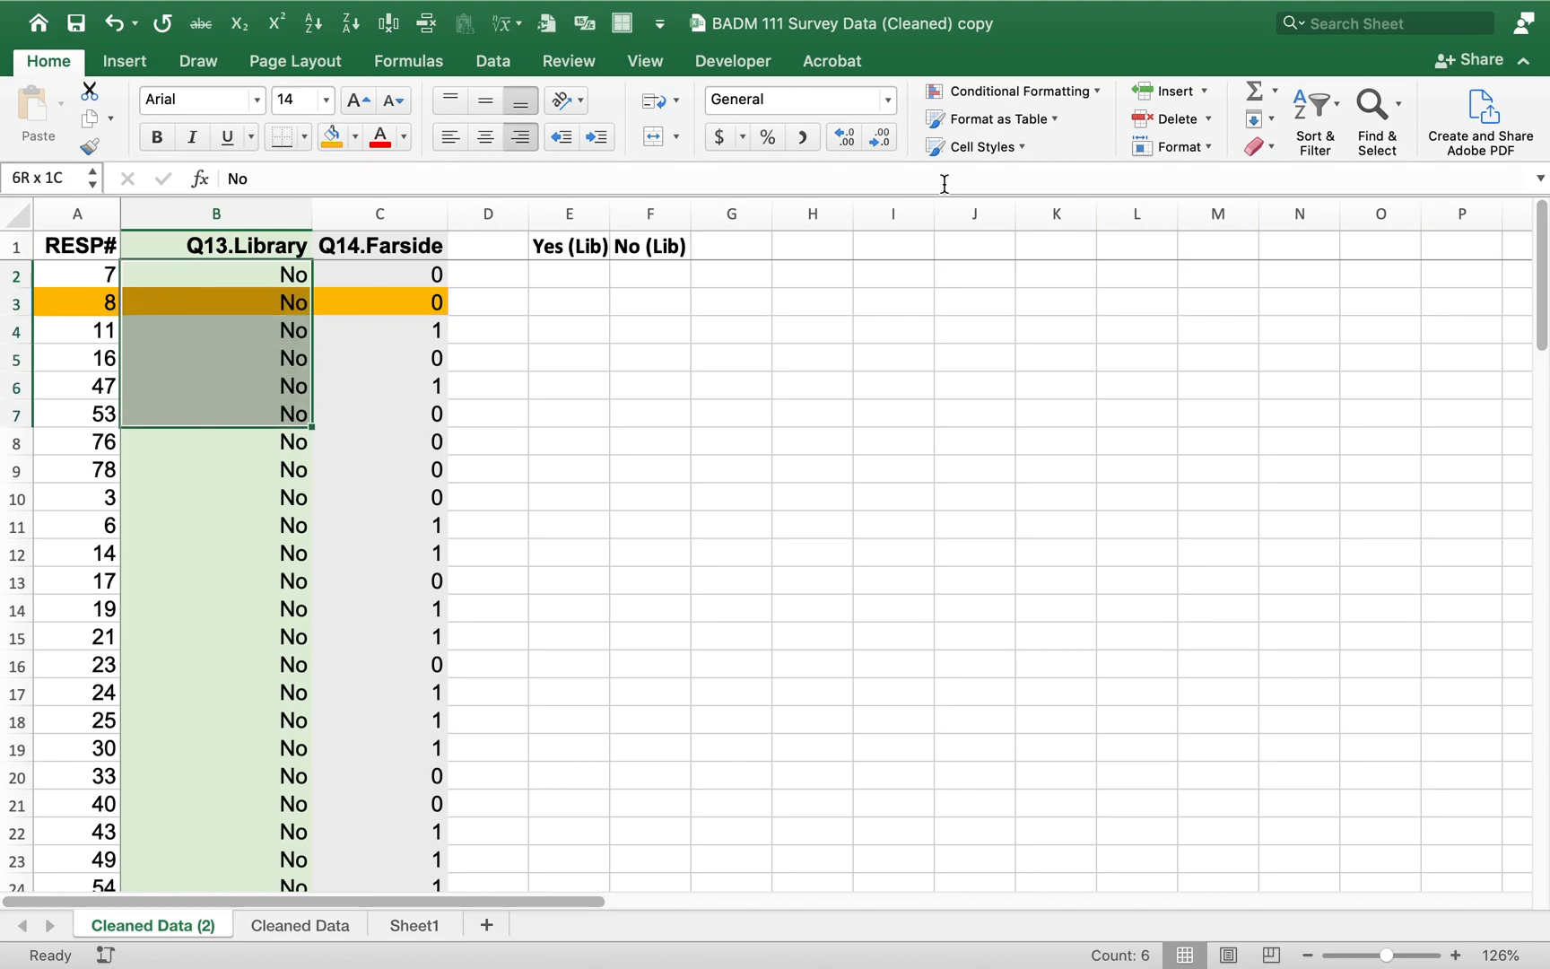
Step: Copy the Q14.Farside values in C2:C48, covering only the rows answered No for Q13.Library
key(Right)
key(shift+Down)
key(shift+Down)
key(shift+Down)
key(shift+Down)
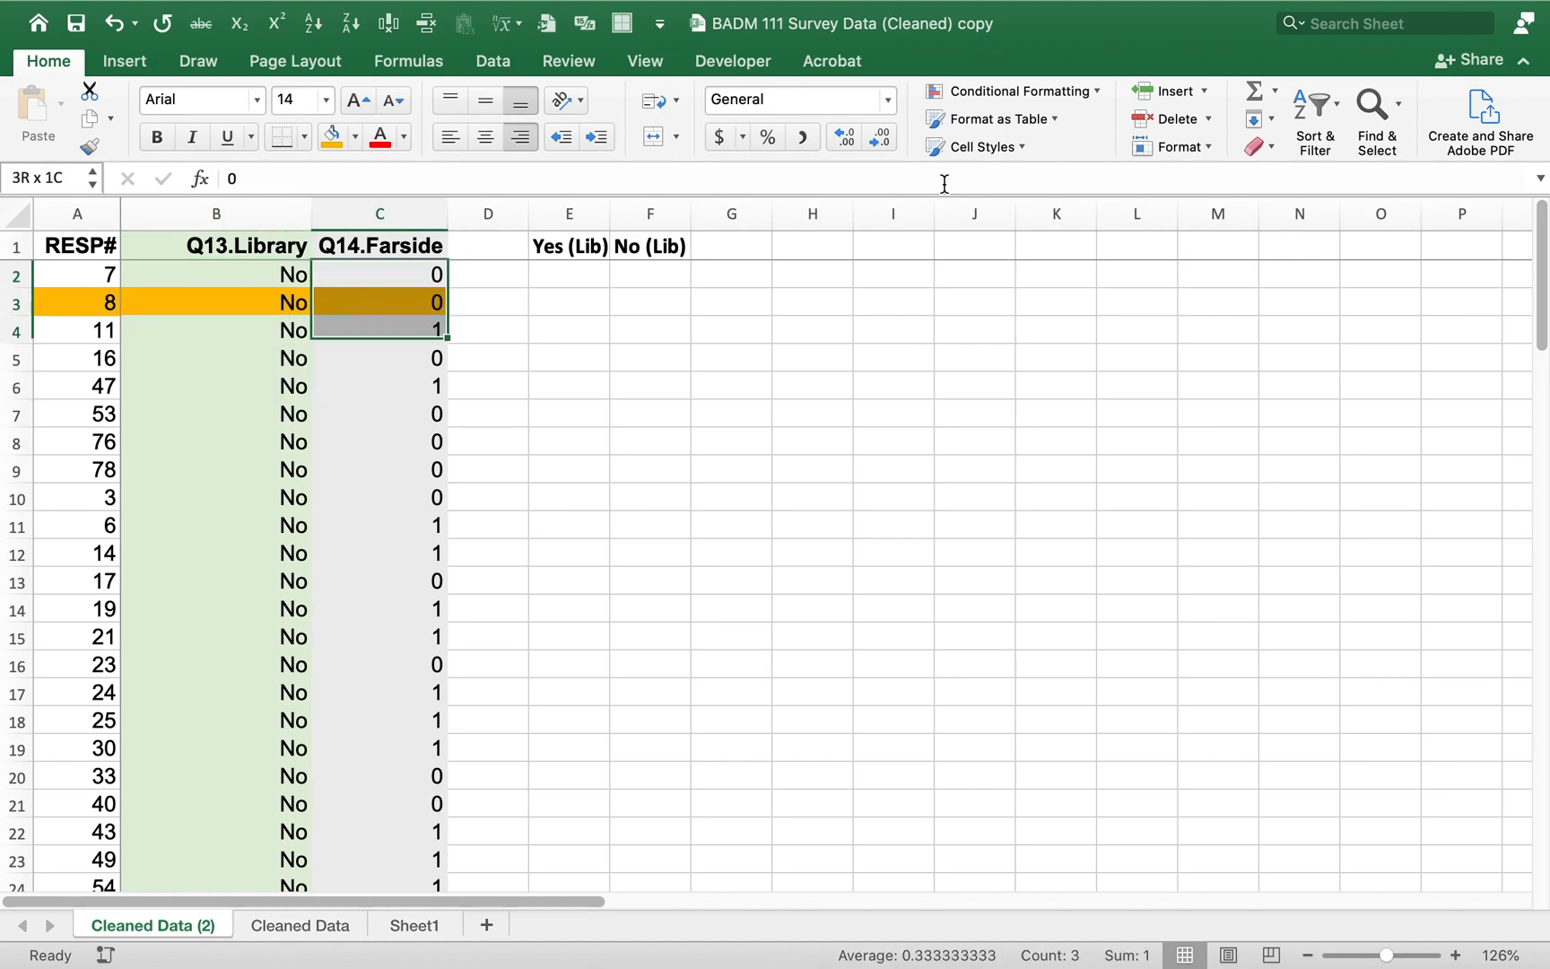
key(shift+Down)
key(shift+Down)
key(shift+Down)
key(shift+Down)
key(shift+Down)
key(shift+Down)
key(shift+Down)
key(shift+Down)
key(shift+Down)
key(shift+Down)
key(shift+Down)
key(shift+Down)
key(shift+Down)
key(shift+Down)
key(shift+Down)
key(shift+Down)
key(shift+Down)
key(shift+Down)
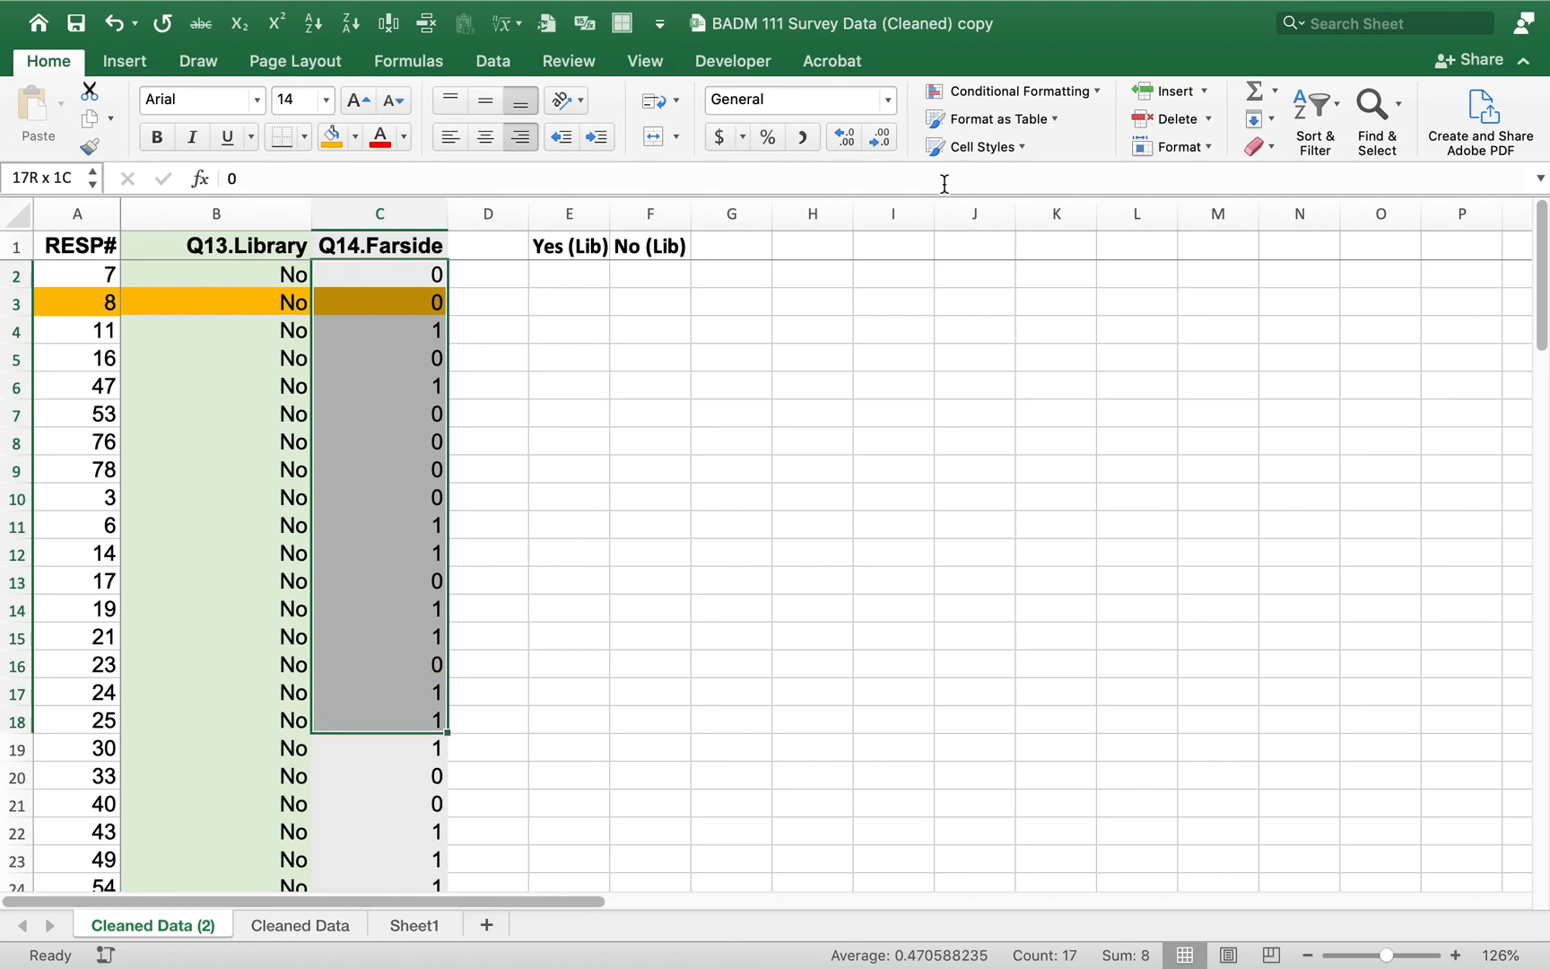
key(shift+Down)
key(shift+Down)
key(shift+Down)
key(shift+Down)
key(shift+Down)
key(shift+Down)
key(shift+Down)
key(shift+Down)
key(shift+Down)
key(shift+Down)
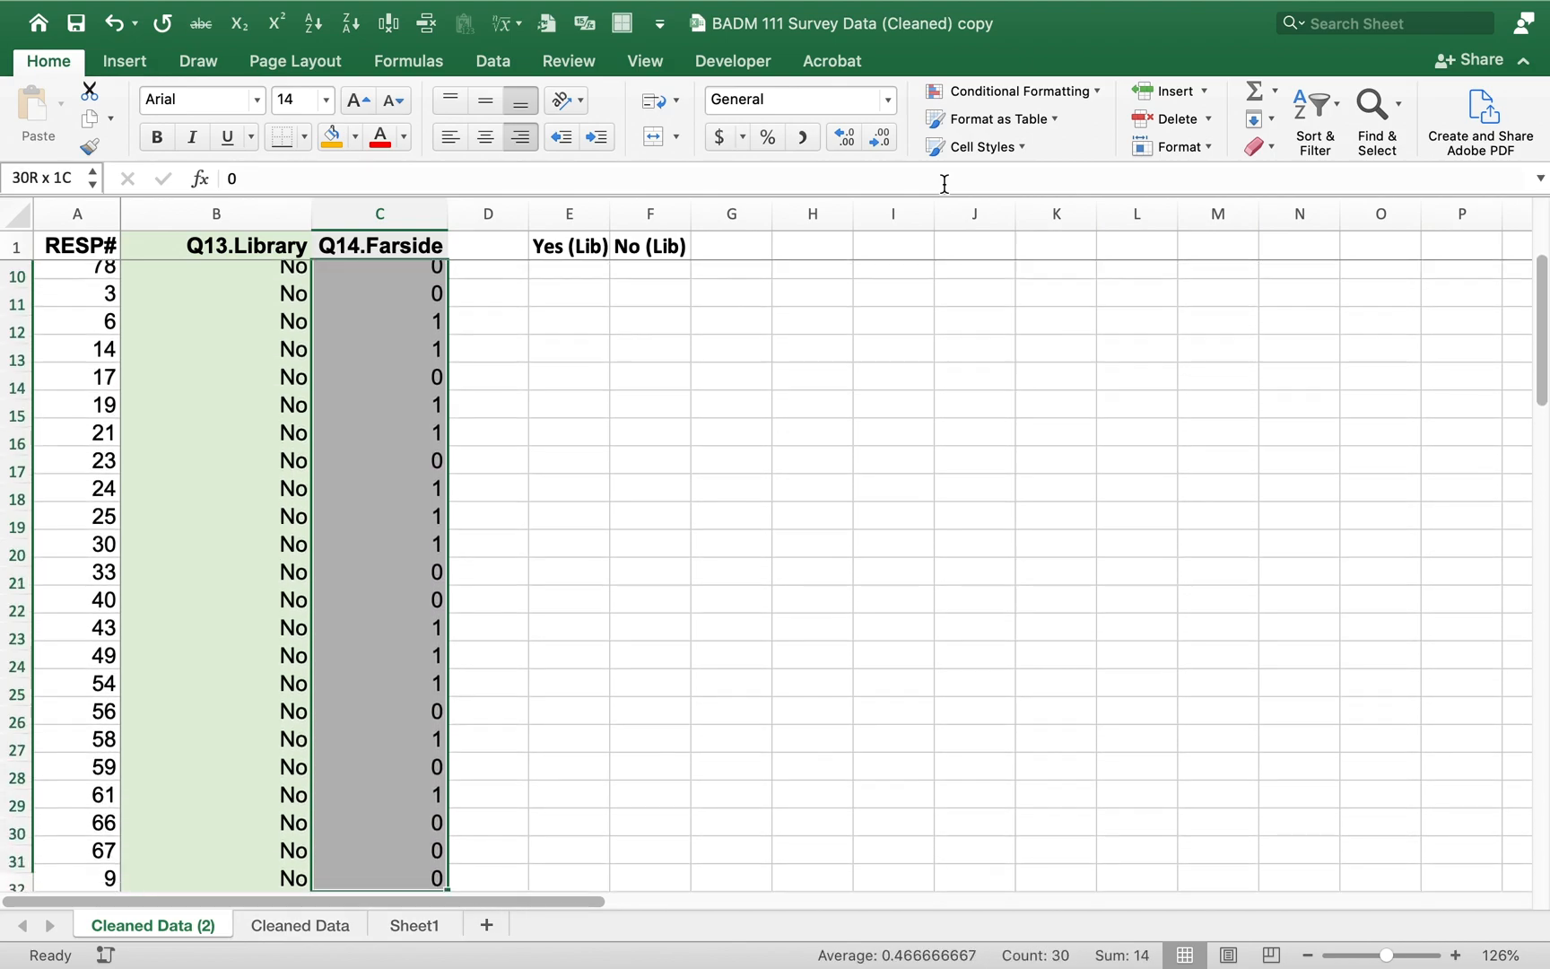
key(shift+Down)
key(shift+Down)
key(shift+Down)
key(shift+Down)
key(shift+Down)
key(shift+Down)
key(shift+Down)
key(shift+Down)
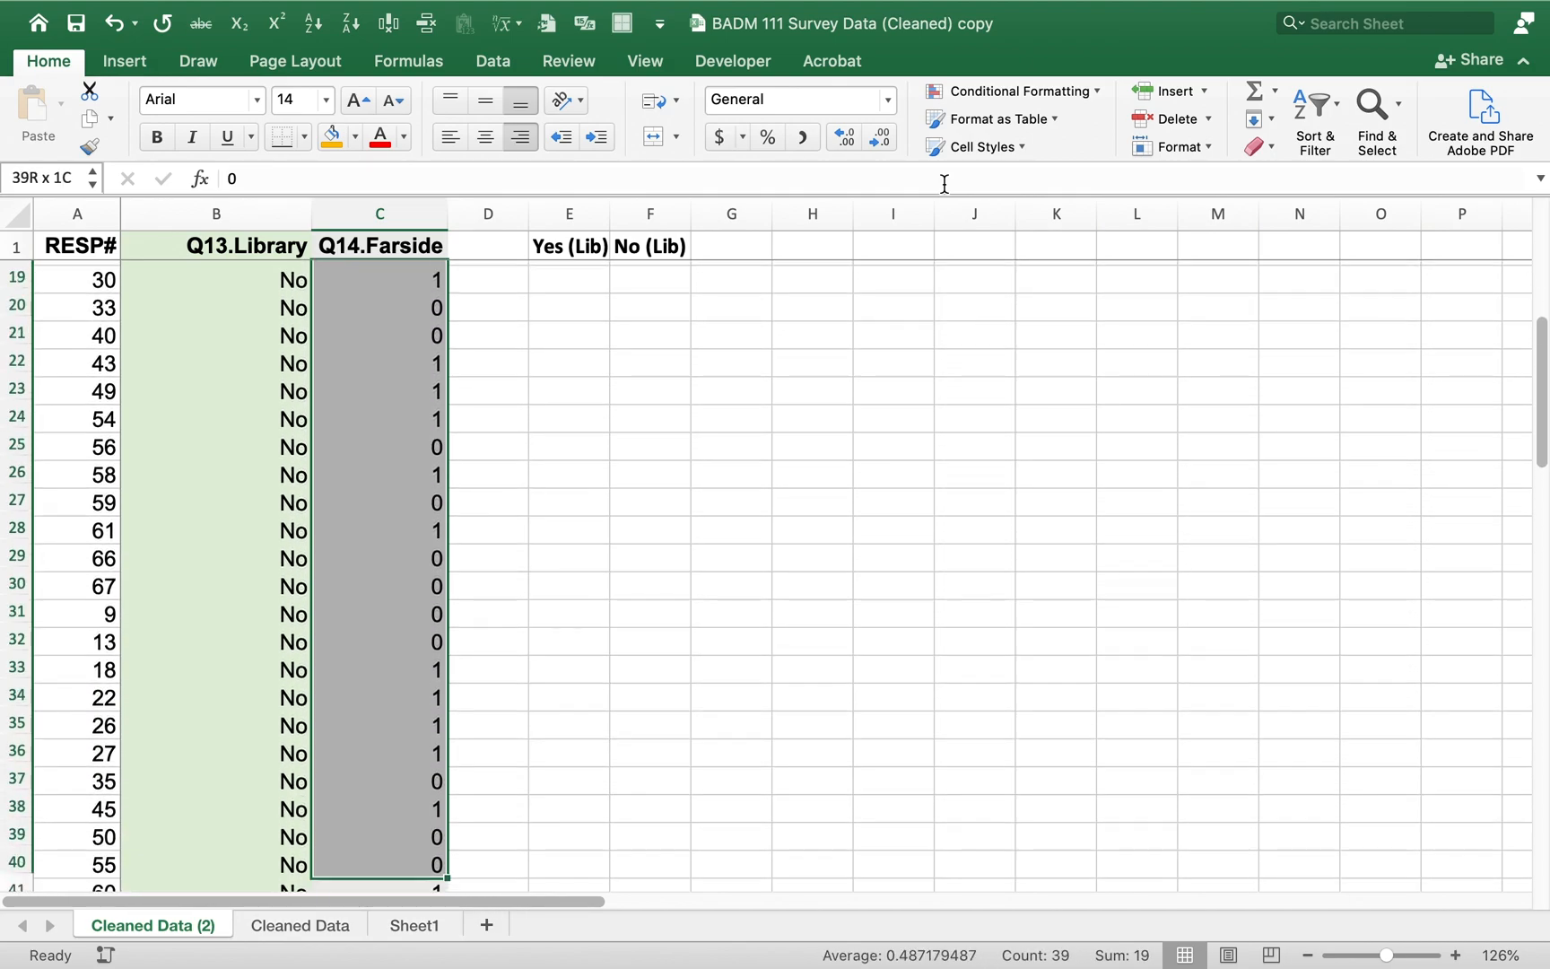
key(shift+Down)
key(shift+Down)
key(shift+Down)
key(shift+Down)
key(shift+Down)
key(shift+Down)
key(shift+Down)
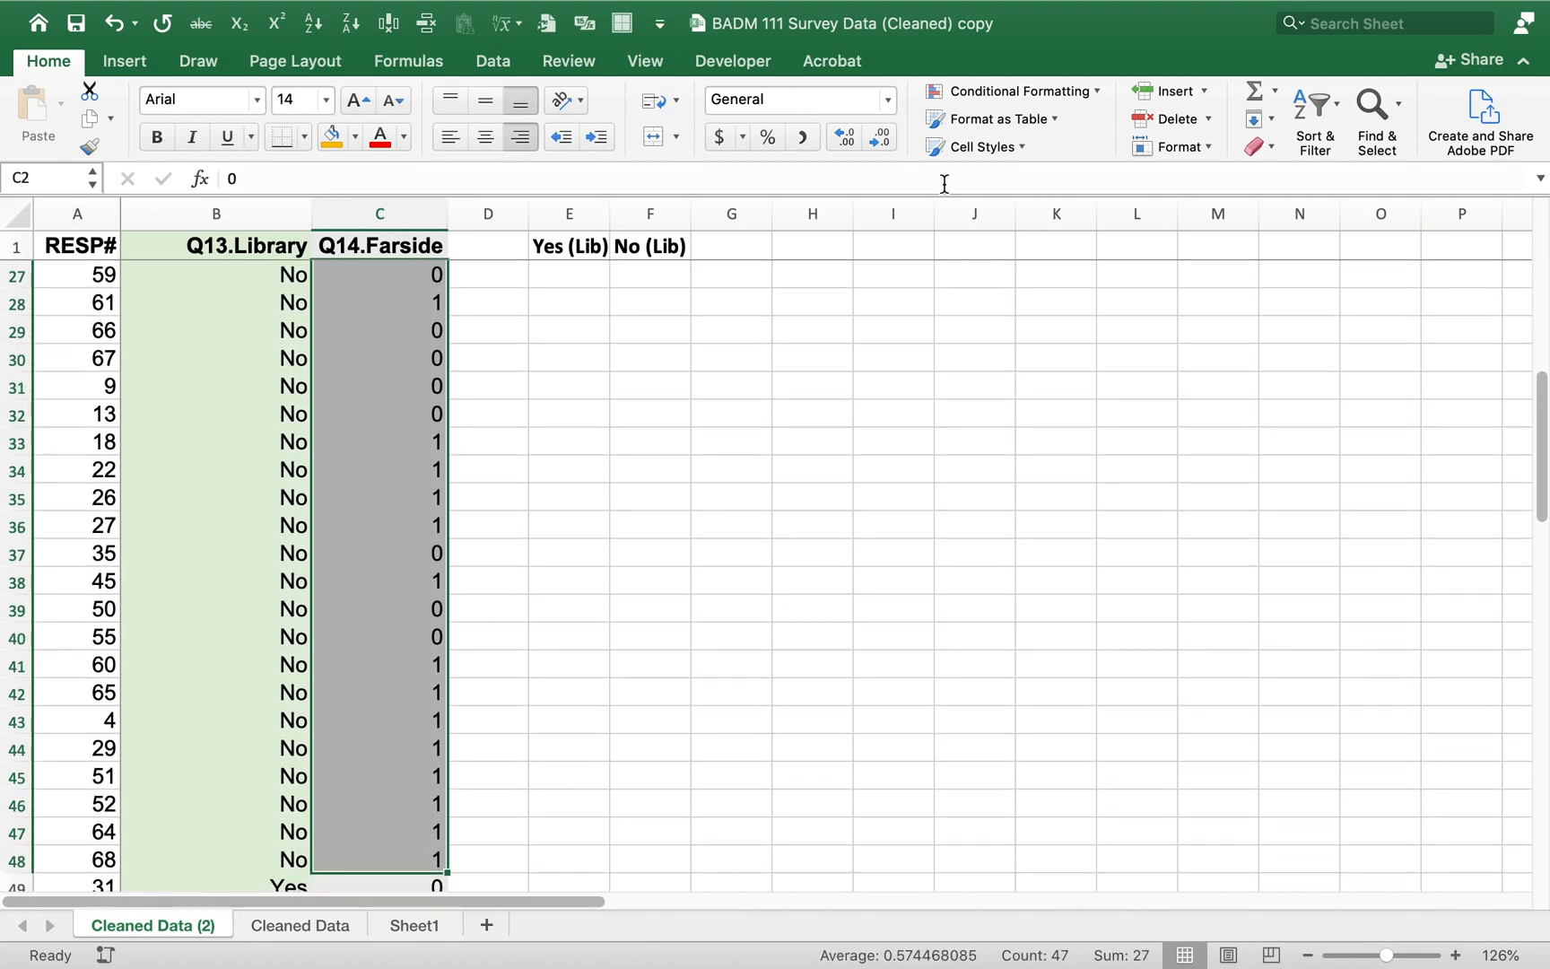
key(shift+Down)
key(shift+Down)
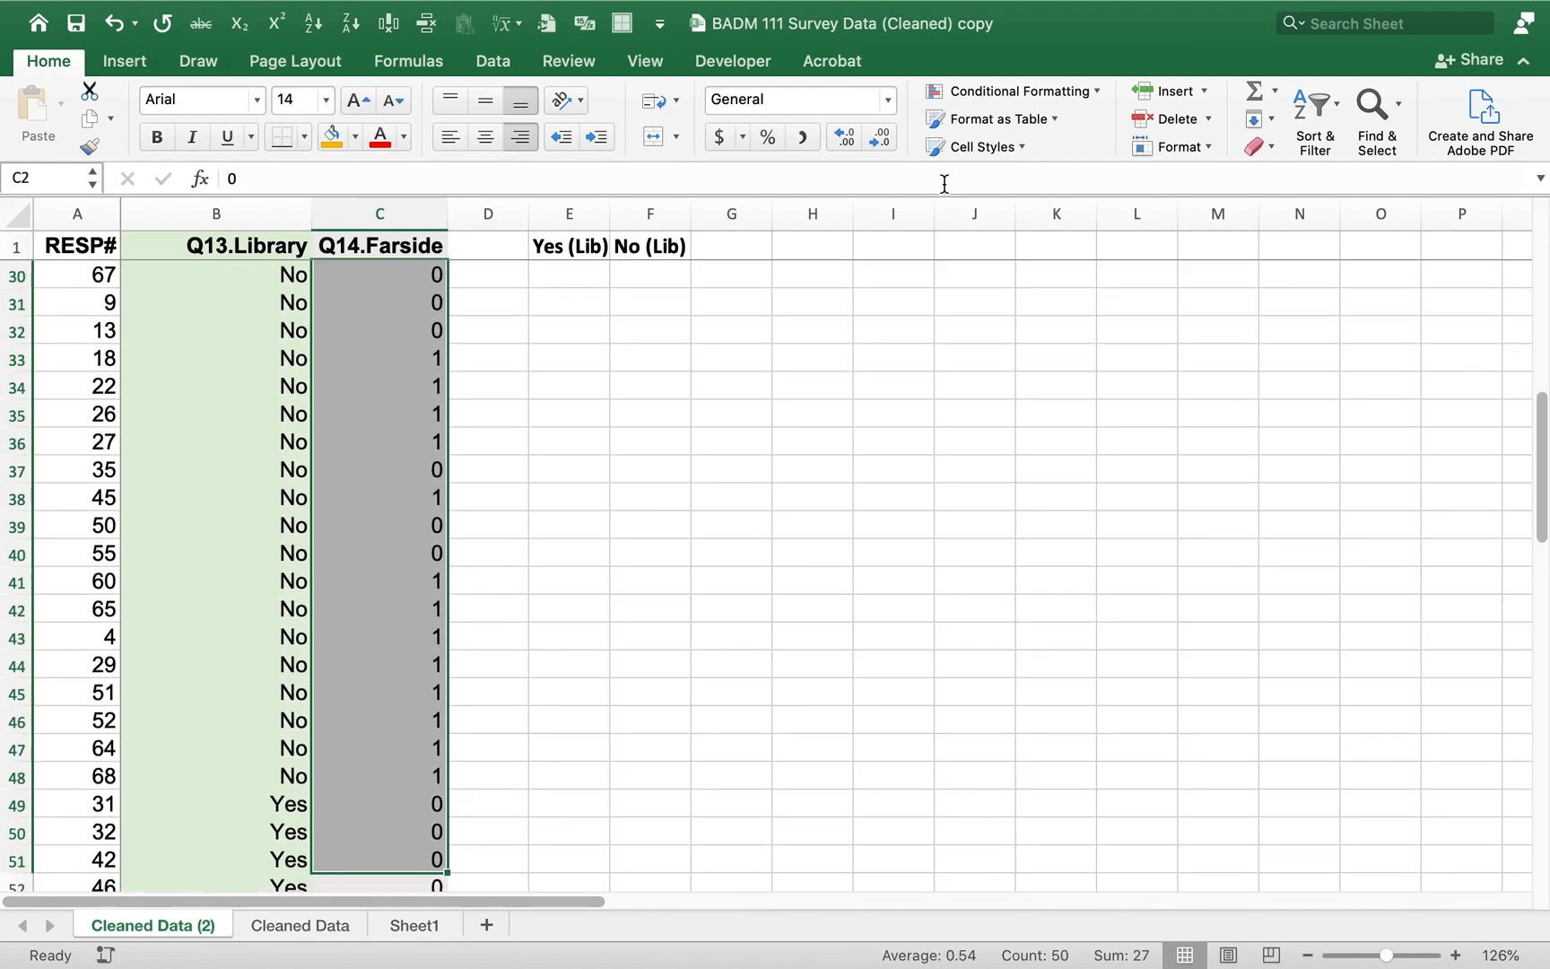
key(shift+Down)
key(shift+Down)
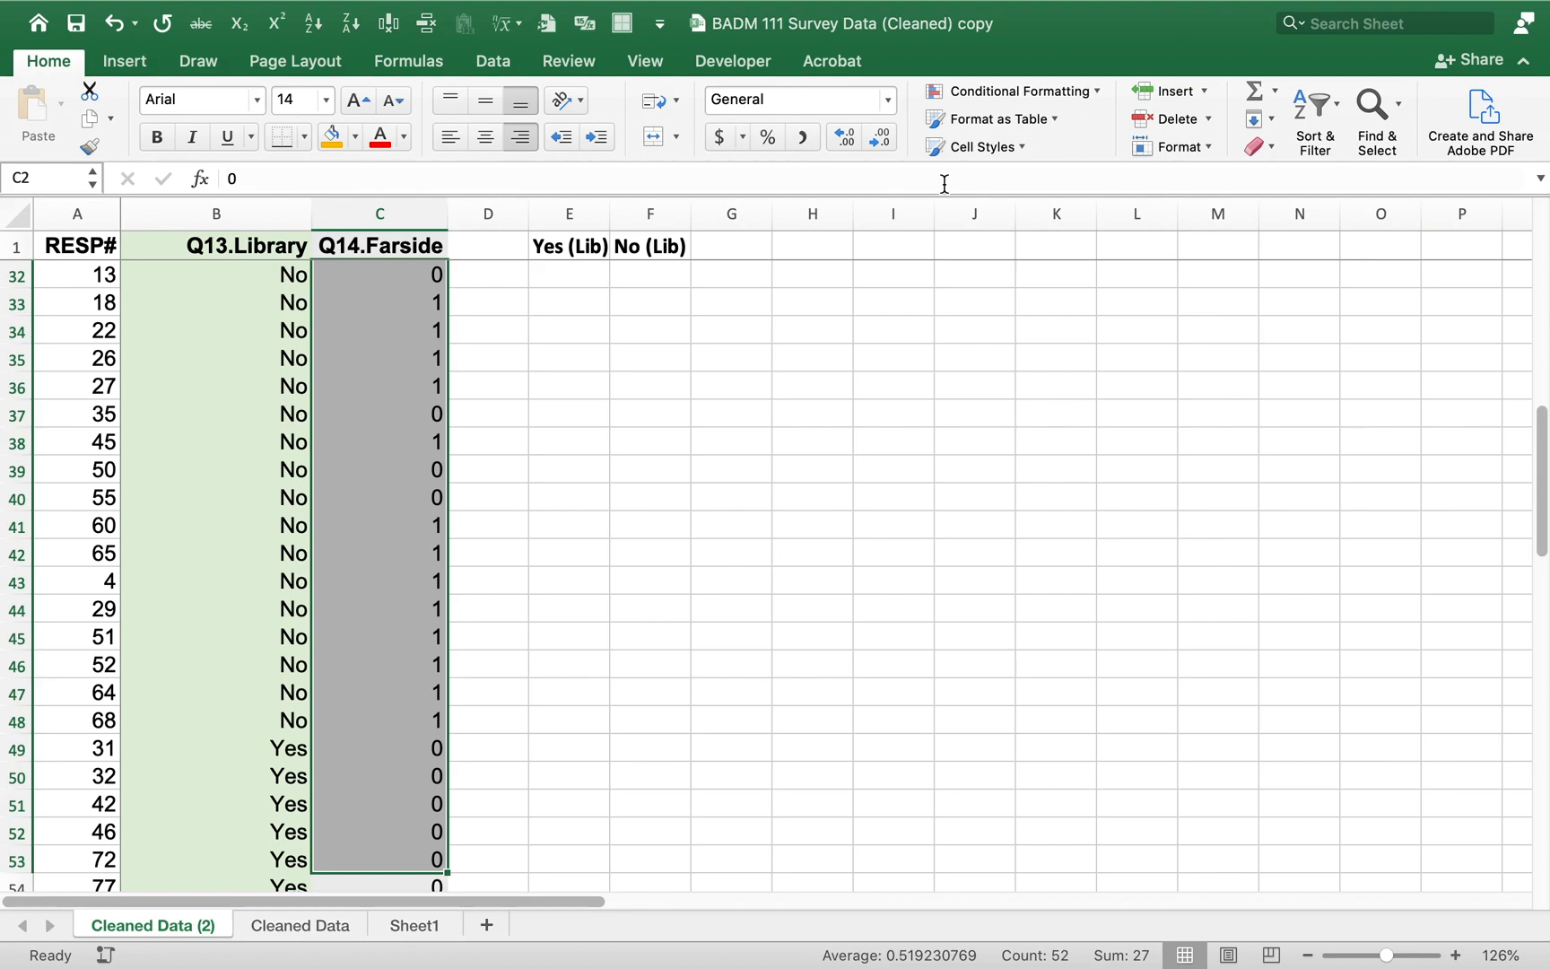
key(shift+Up)
key(shift+Up)
key(shift+Up)
key(shift+Up)
key(shift+Up)
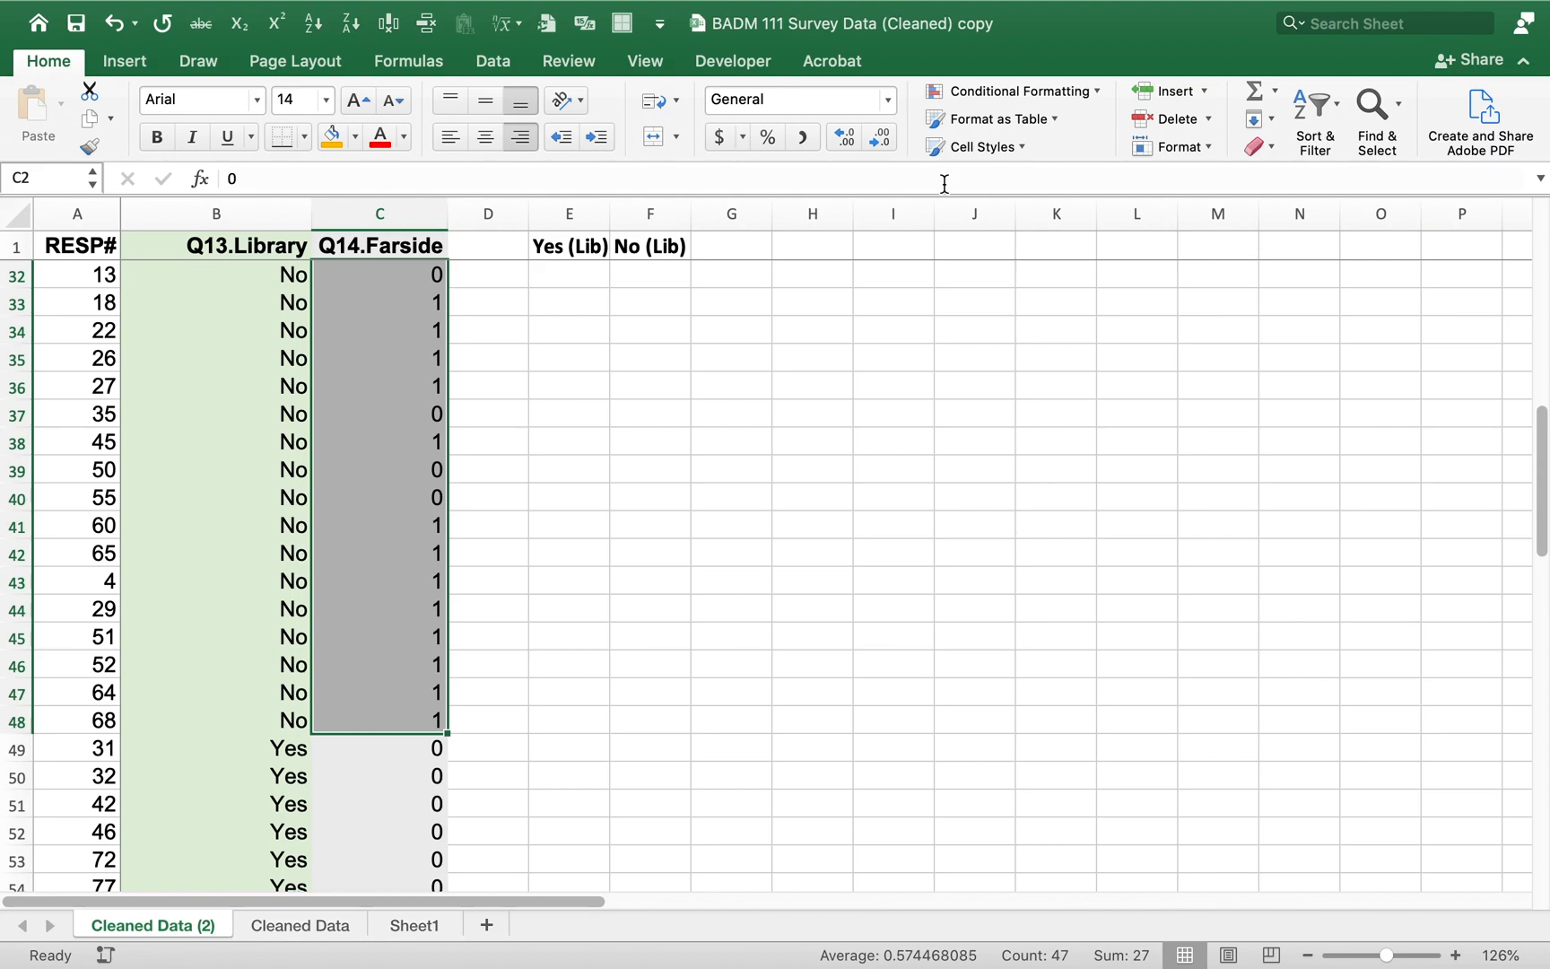
key(shift+Left)
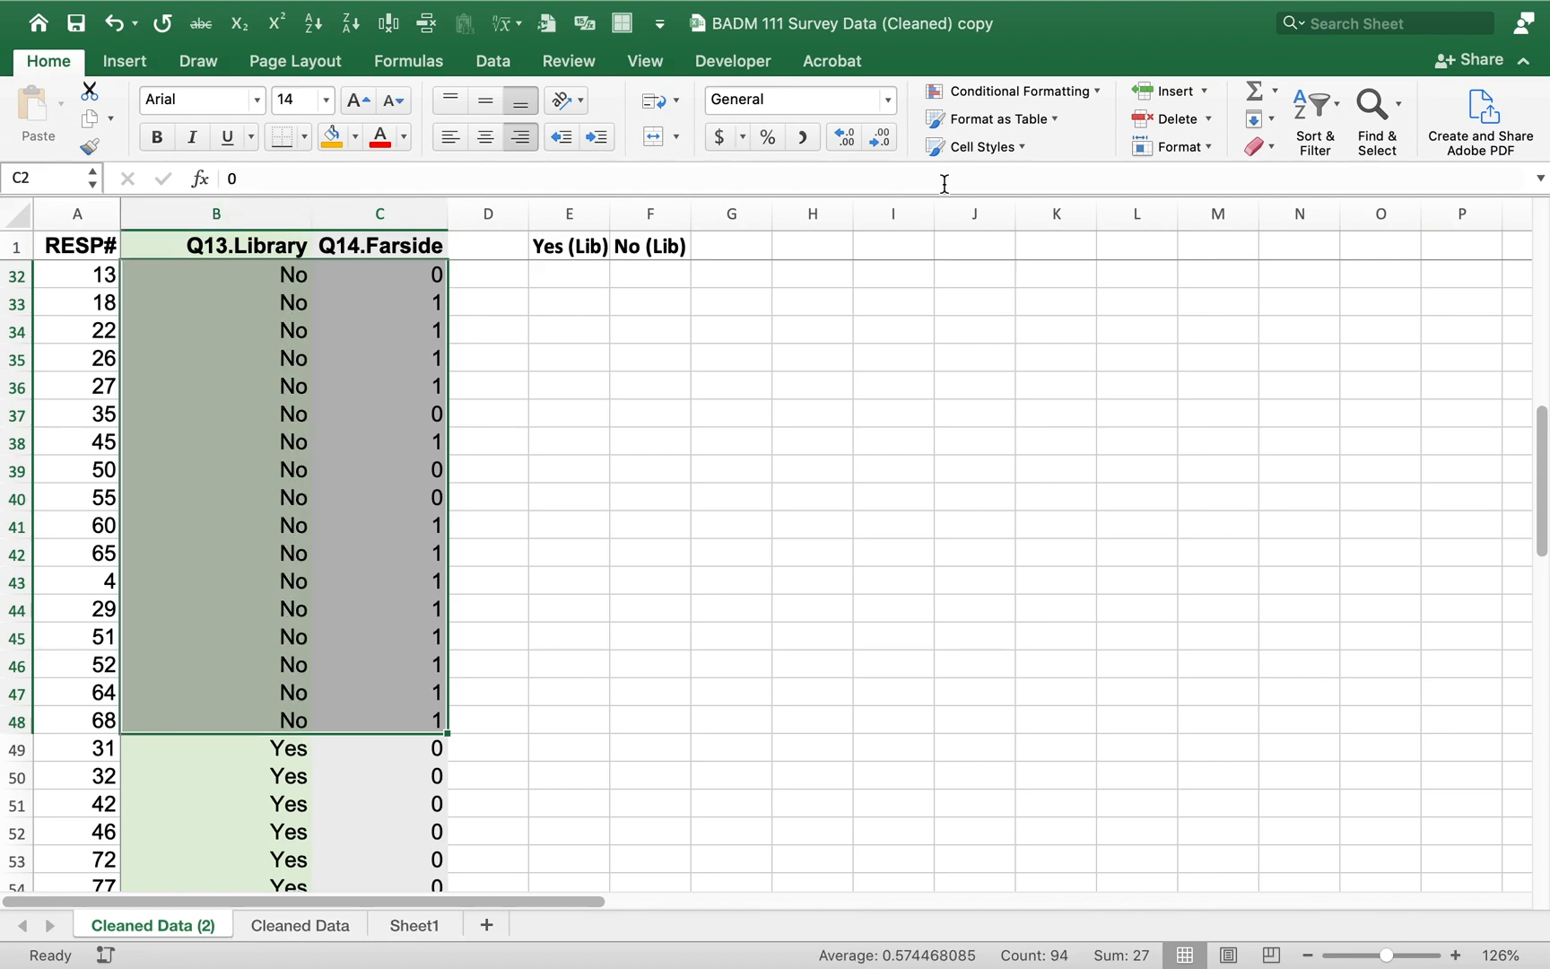
key(shift+Right)
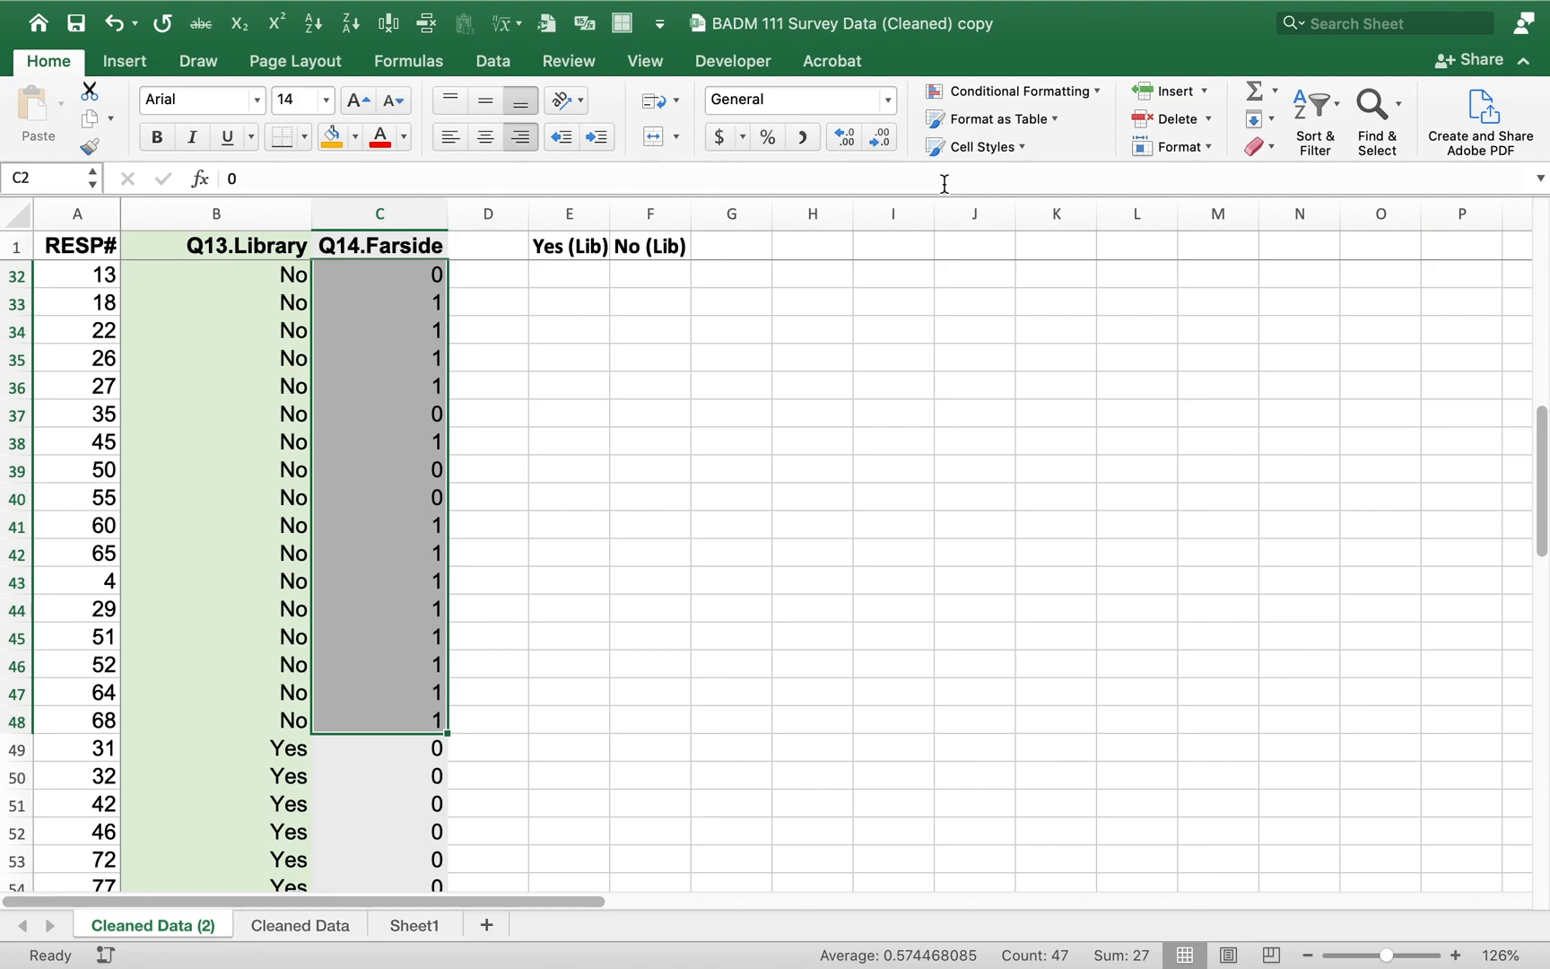
key(super+c)
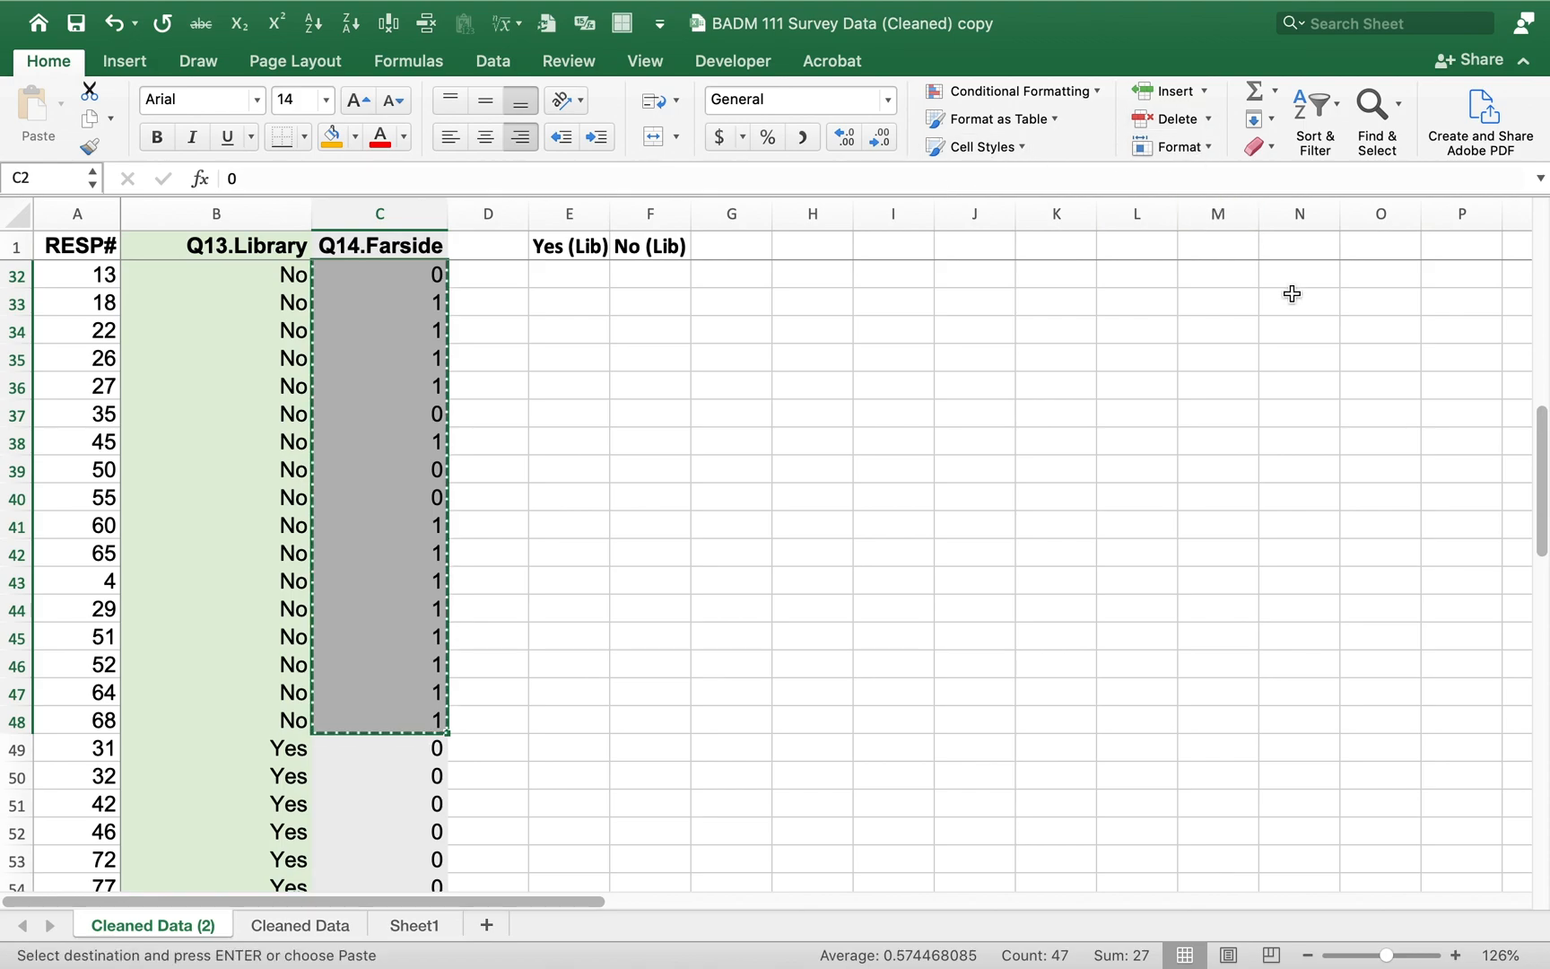
Step: Paste the copied Farside values under the No (Lib) header, starting in F2
key(Left)
key(Right)
key(Right)
key(Right)
key(Up)
key(Down)
key(Right)
key(super+v)
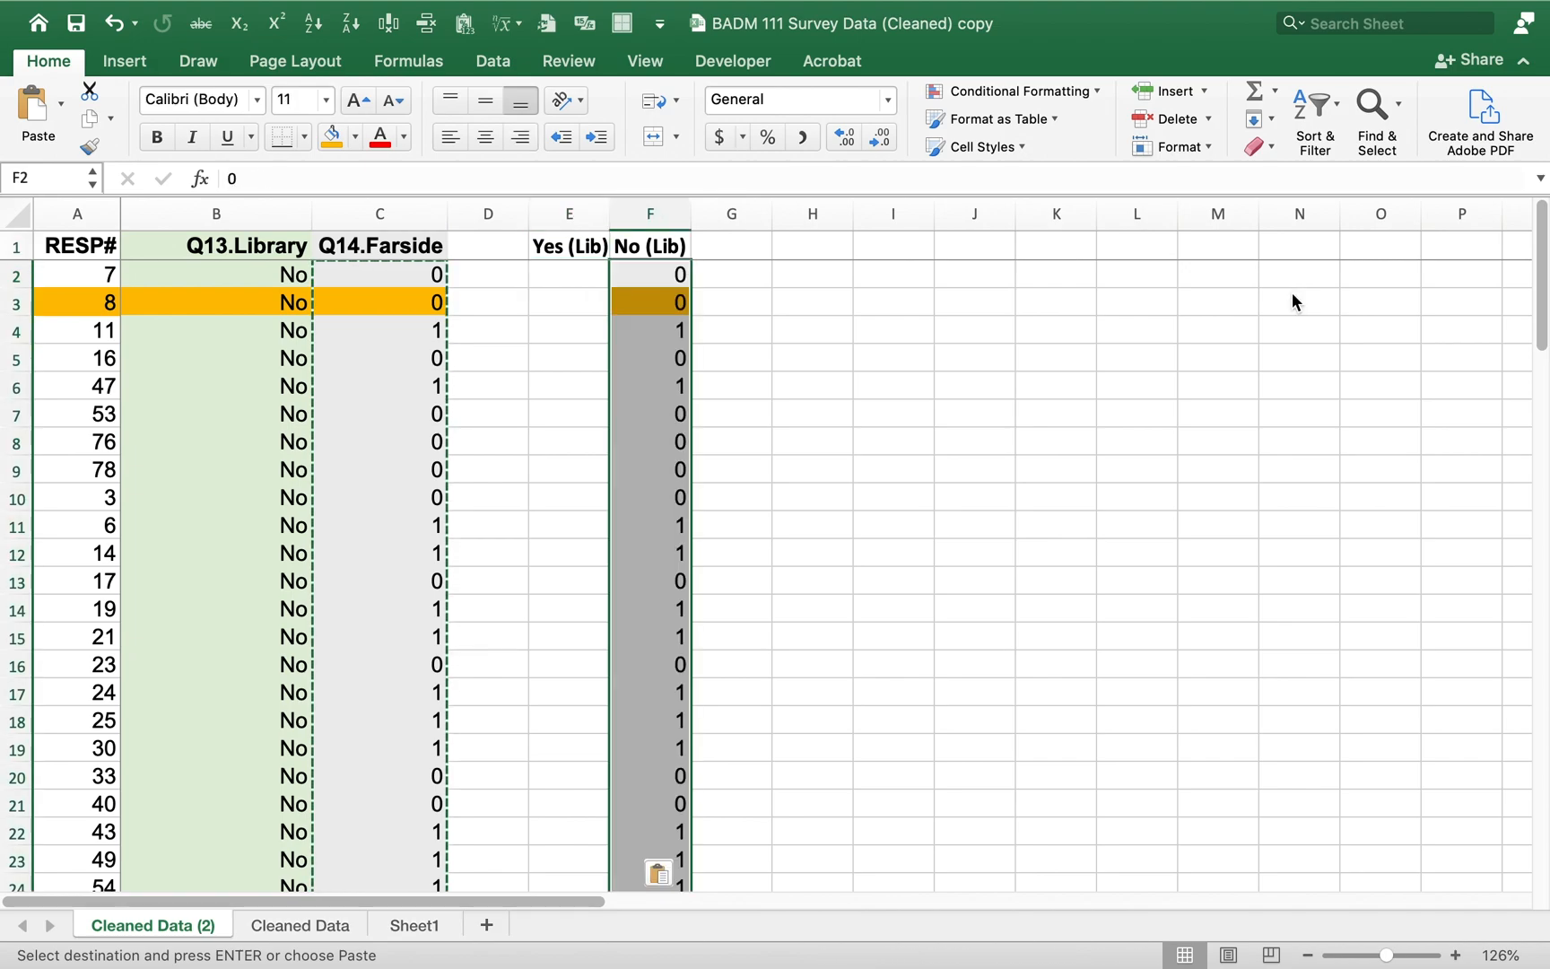
Step: Copy the Q14.Farside values in C49:C75, covering only the rows answered Yes for Q13.Library
key(Left)
key(Left)
key(Left)
key(Down)
key(Down)
key(Down)
key(Down)
key(Down)
key(Down)
key(Down)
key(Down)
key(Down)
key(Down)
key(Down)
key(Down)
key(Down)
key(Down)
key(Down)
key(Down)
key(Down)
key(Down)
key(Down)
key(Down)
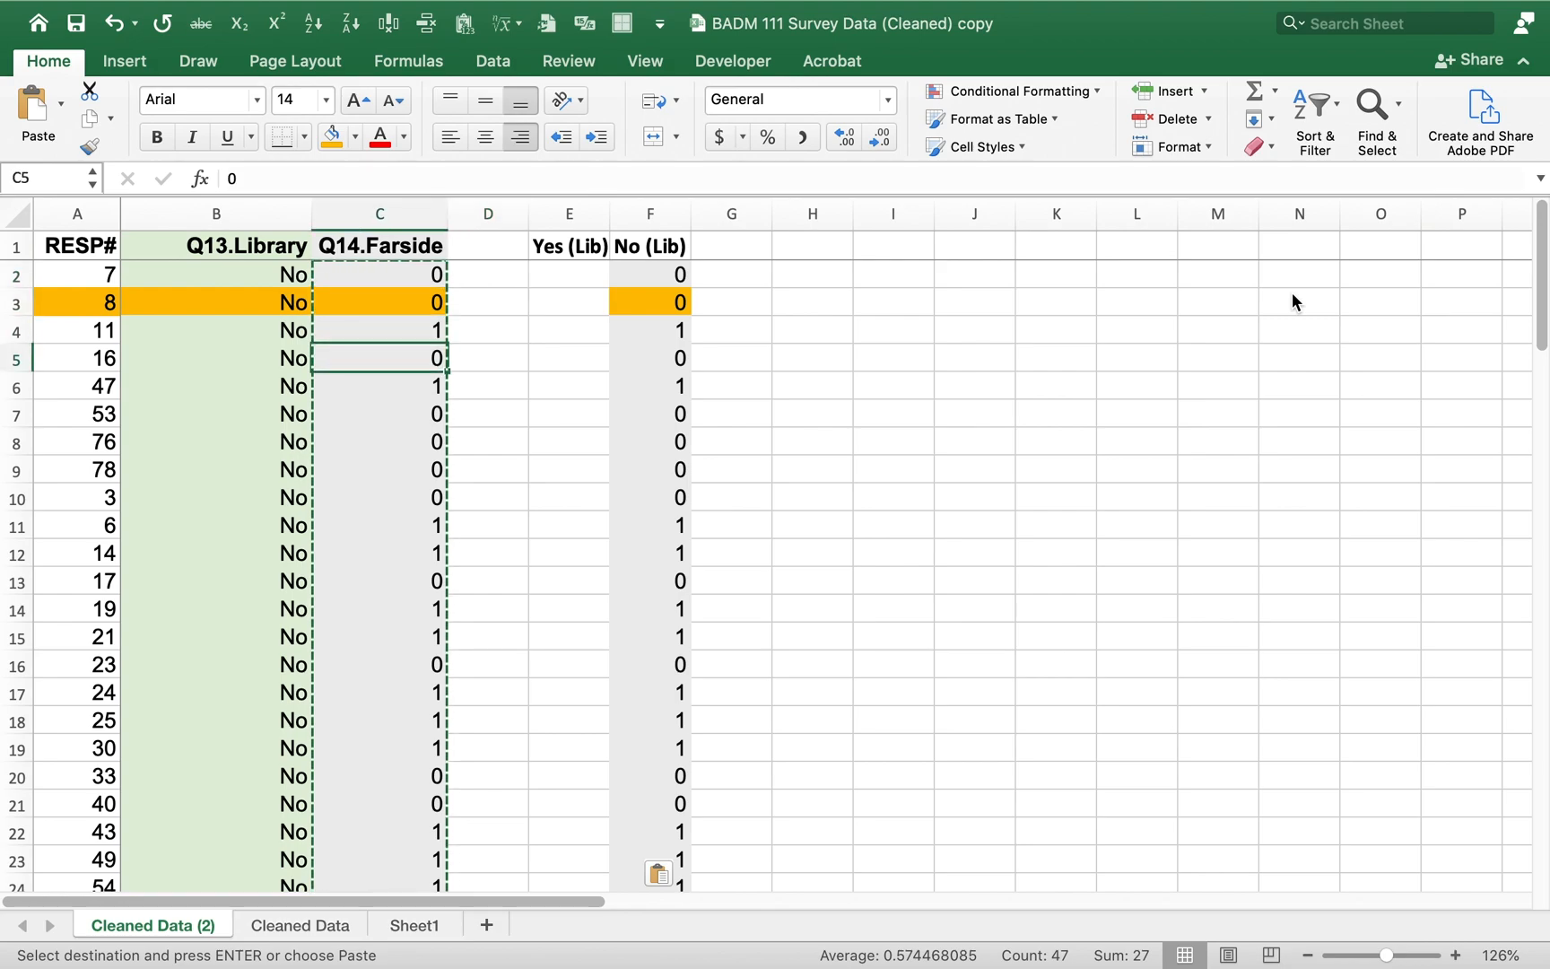
key(Page_Down)
key(Up)
key(shift+Down)
key(shift+Down)
key(shift+Down)
key(shift+Down)
key(shift+Down)
key(shift+Down)
key(shift+Down)
key(shift+Down)
key(shift+Down)
key(shift+Down)
key(shift+Down)
key(shift+Down)
key(shift+Down)
key(shift+Down)
key(shift+Down)
key(shift+Down)
key(shift+Down)
key(shift+Down)
key(shift+Down)
key(shift+Down)
key(shift+Down)
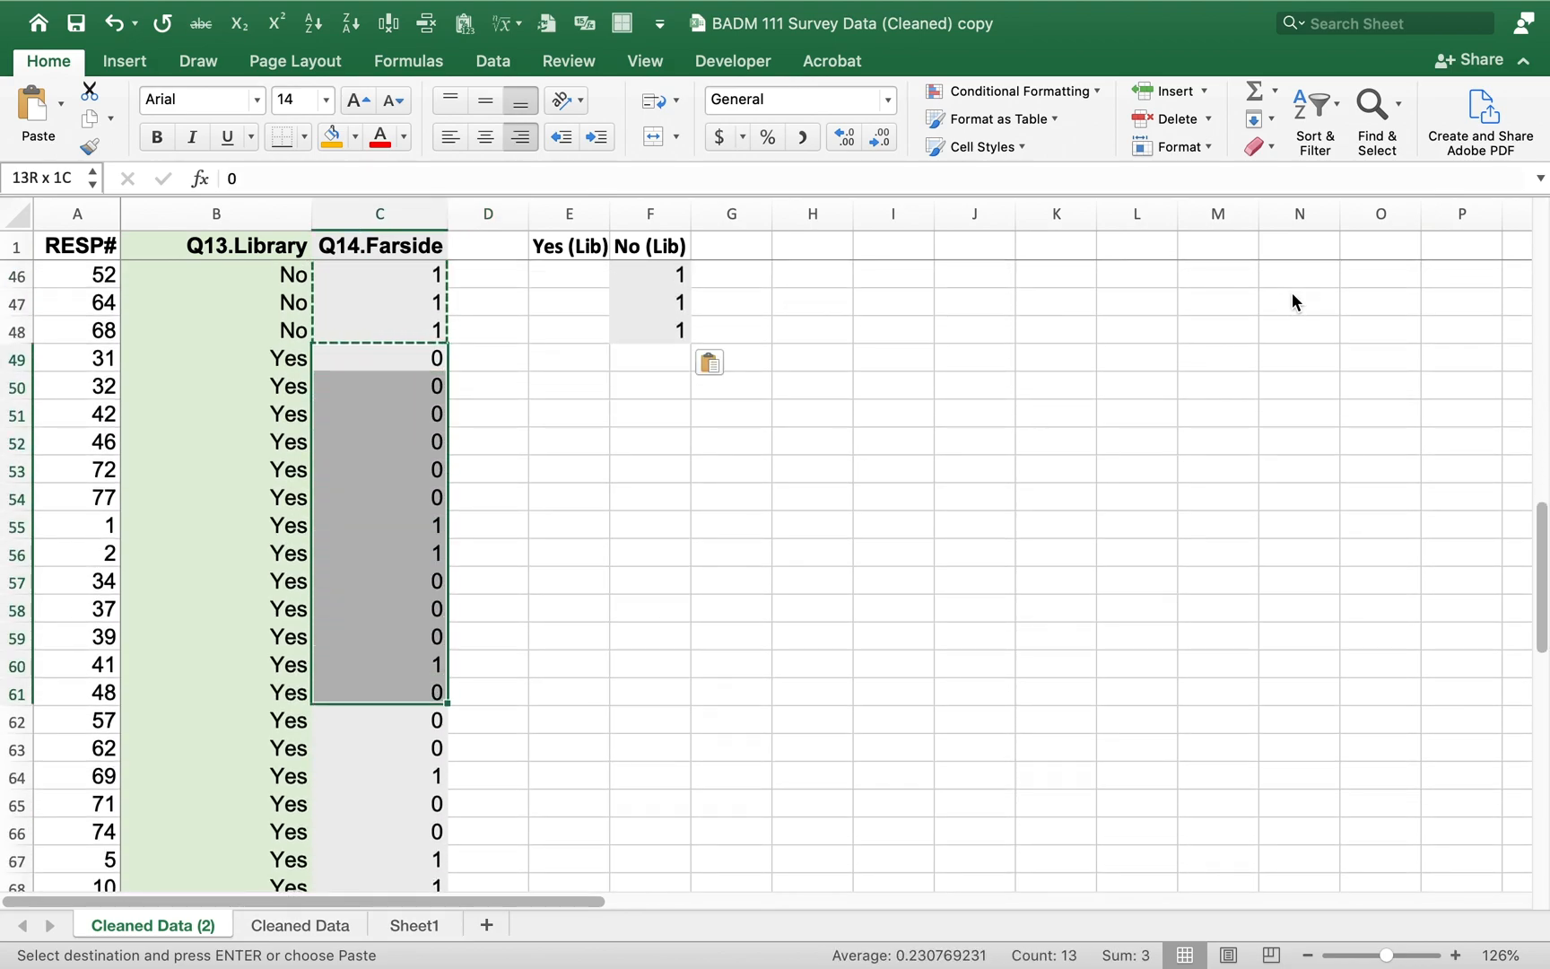
key(shift+Down)
key(shift+Down)
key(shift+Down)
key(shift+Down)
key(shift+Down)
key(shift+Up)
key(shift+Up)
key(shift+Up)
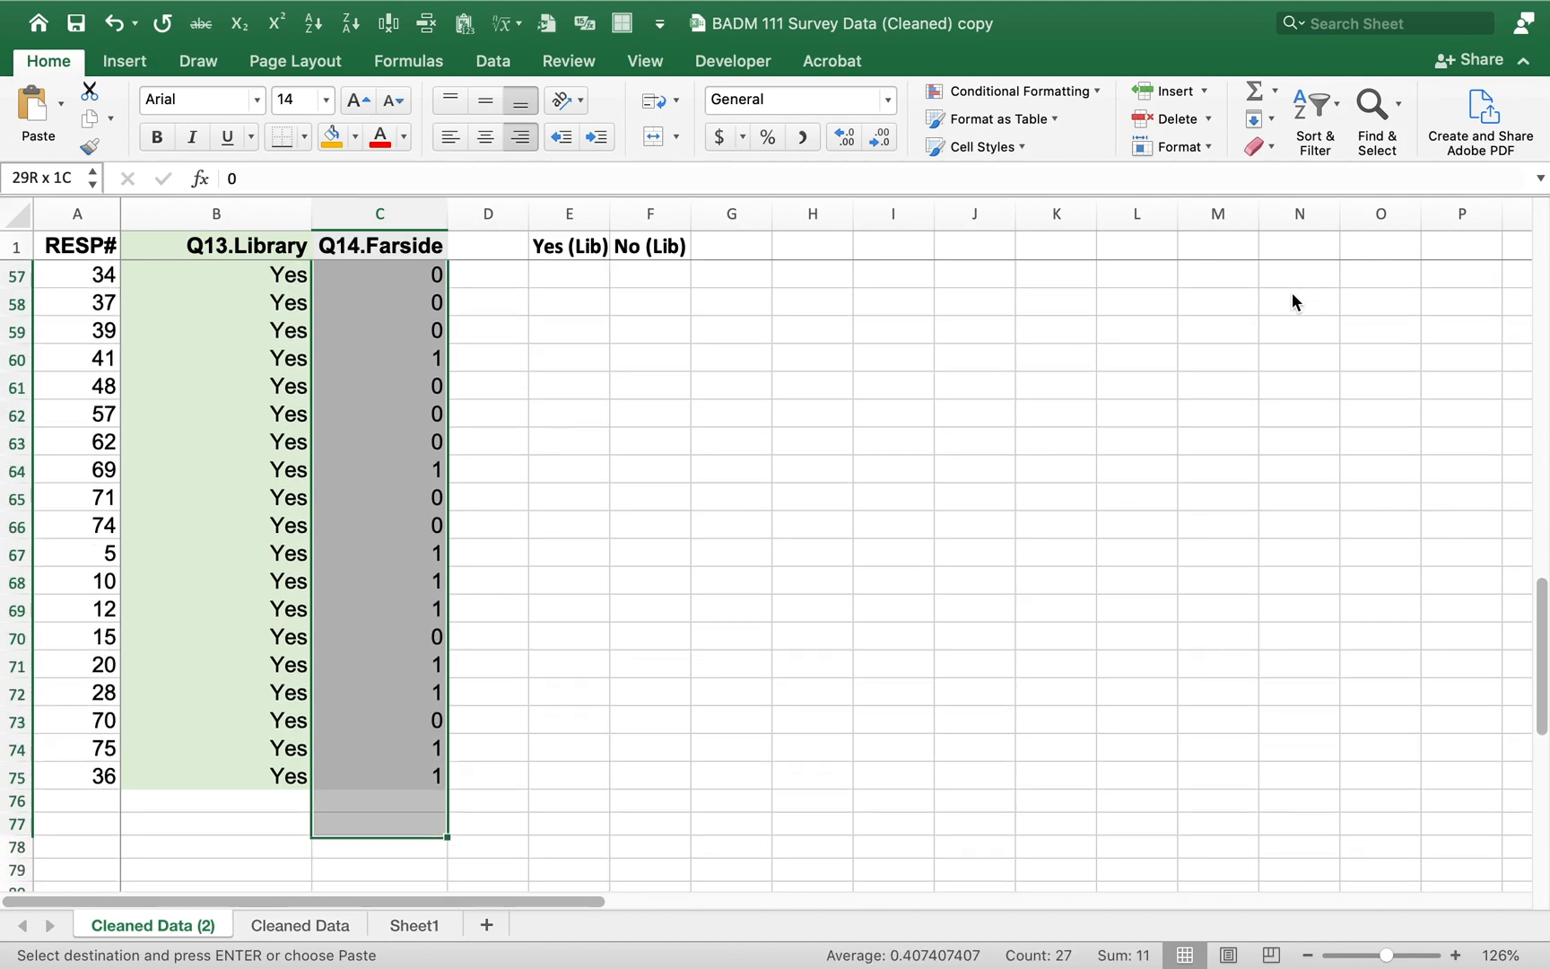
key(shift+Left)
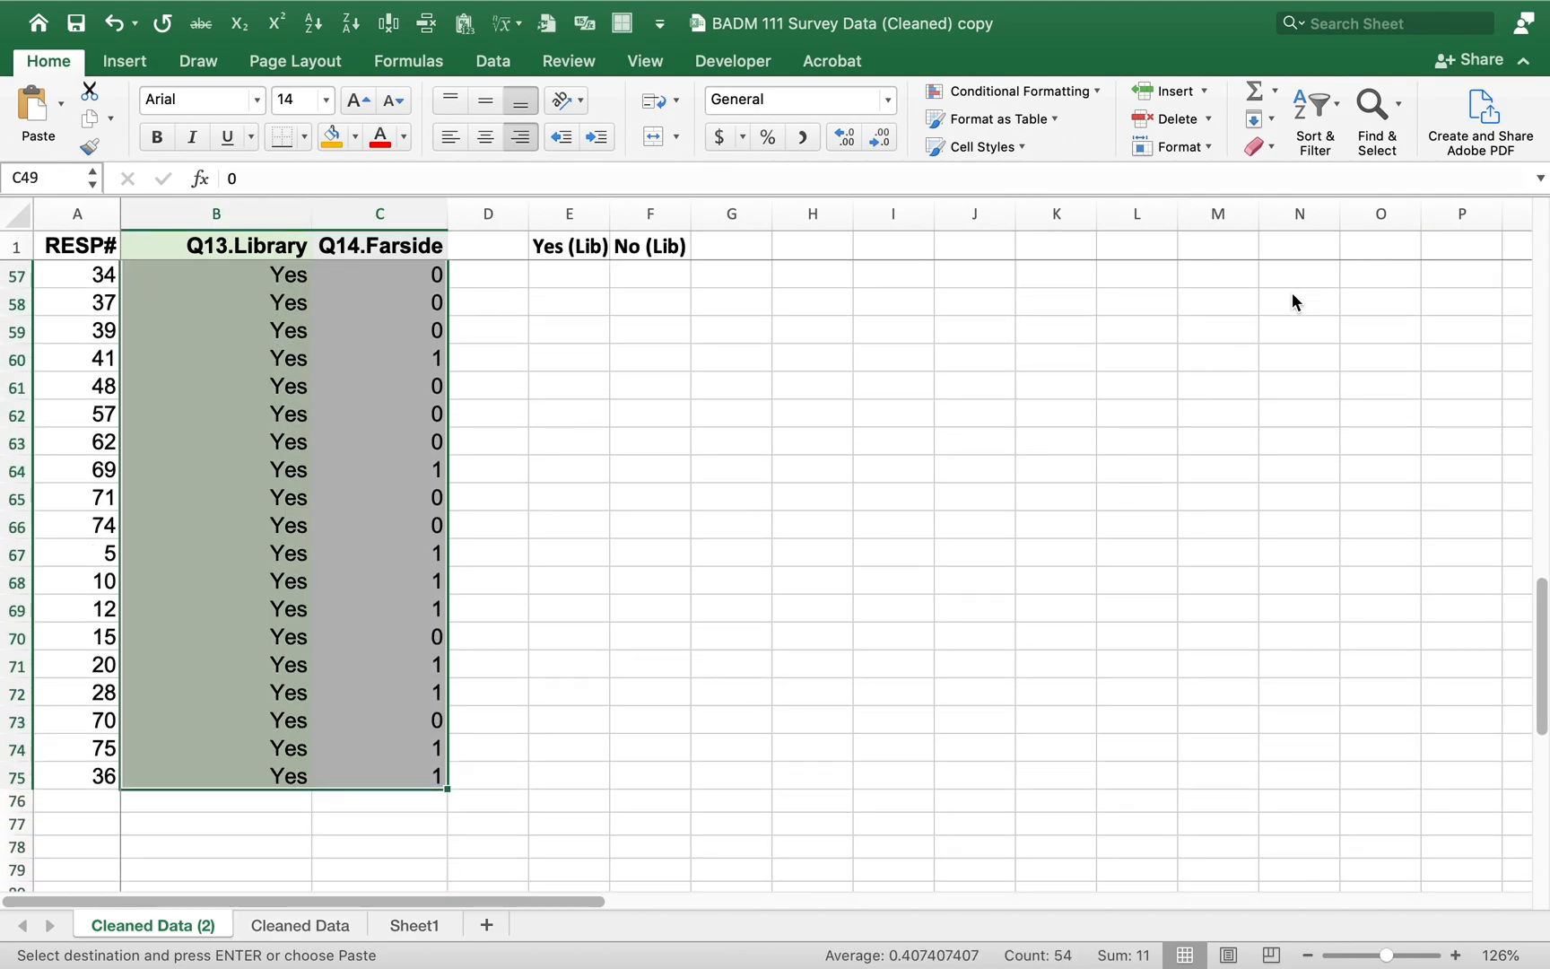
key(shift+Down)
key(shift+Up)
key(shift+Right)
key(super+c)
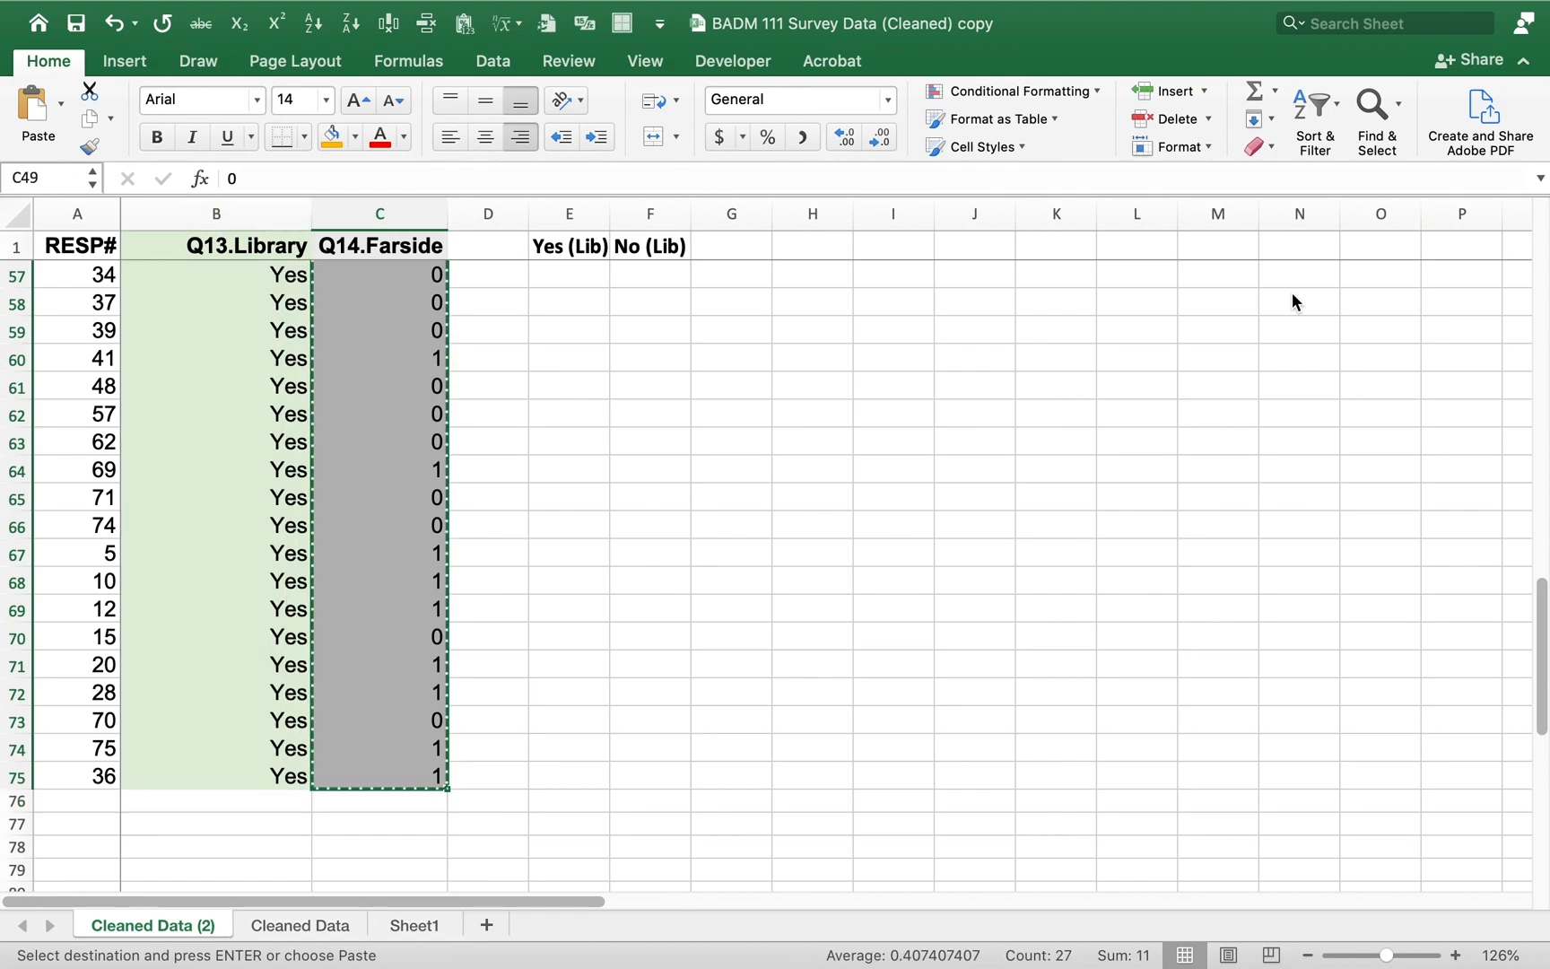
Step: Paste the copied Farside values under the Yes (Lib) header, starting in E2
key(ctrl+Home)
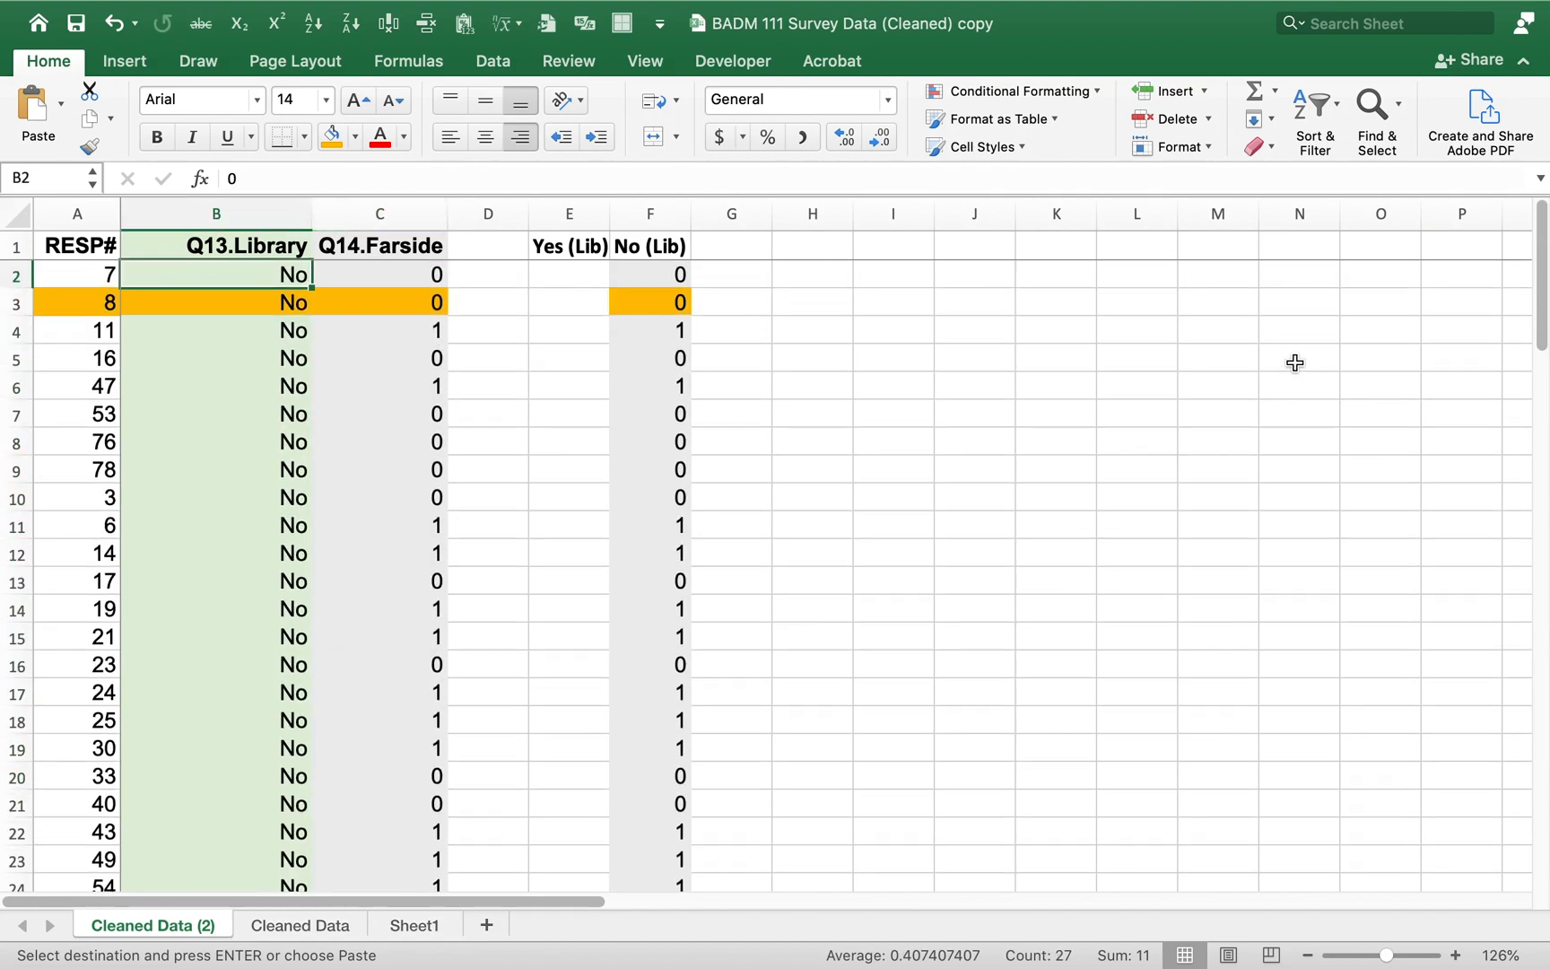
key(Left)
key(Right)
key(Right)
key(Right)
key(Right)
key(Down)
key(Up)
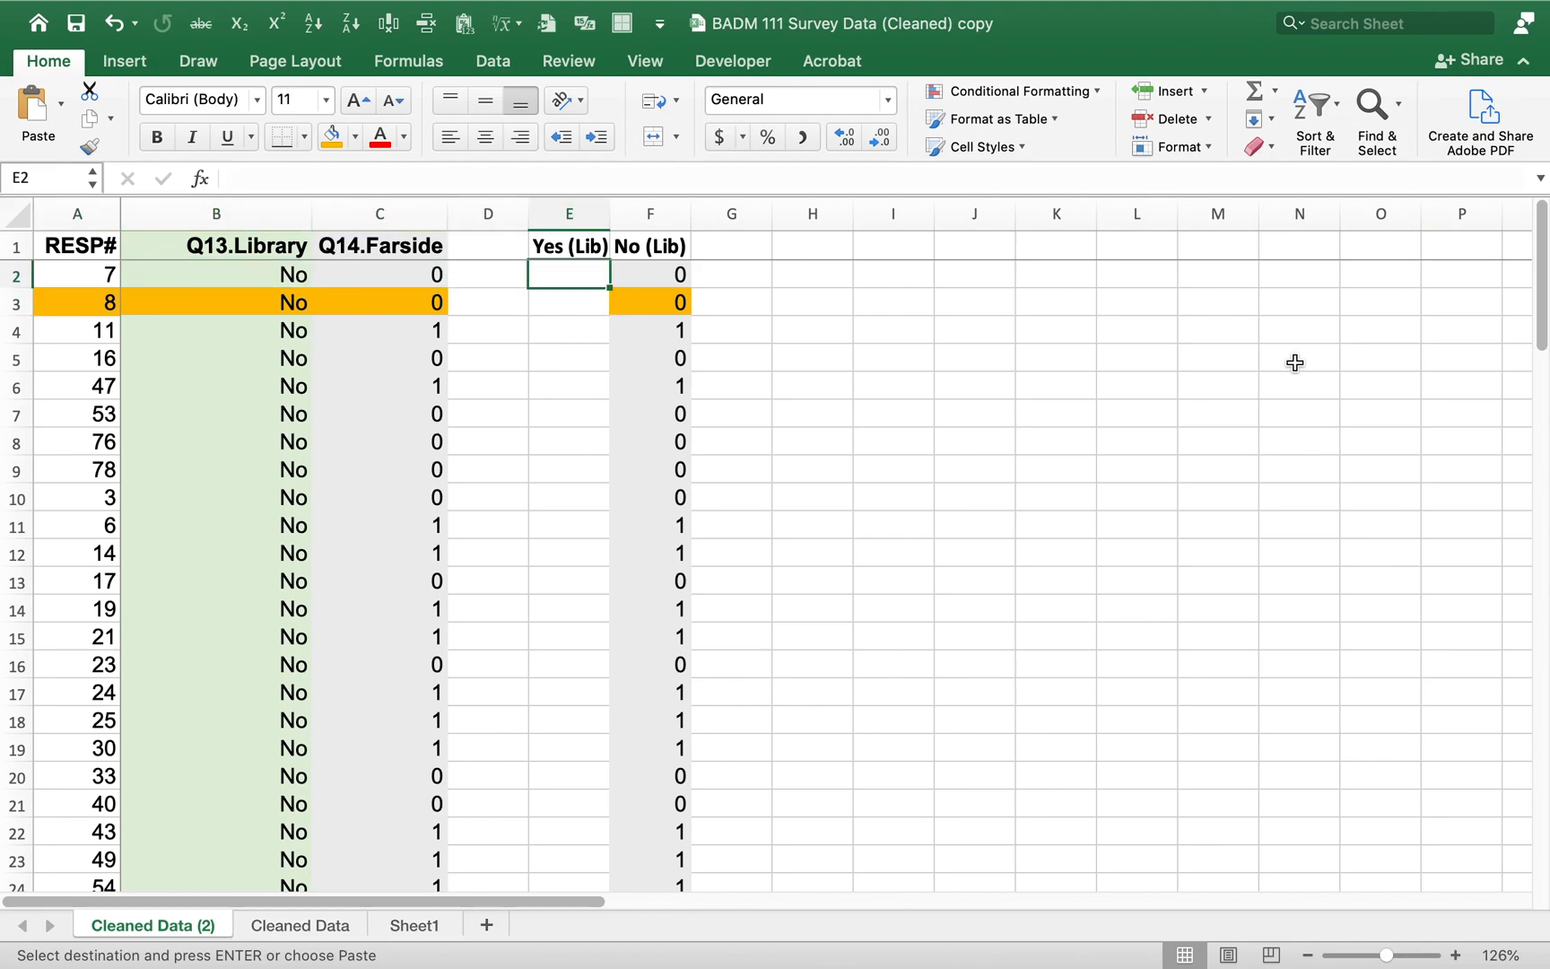
key(super+v)
key(Right)
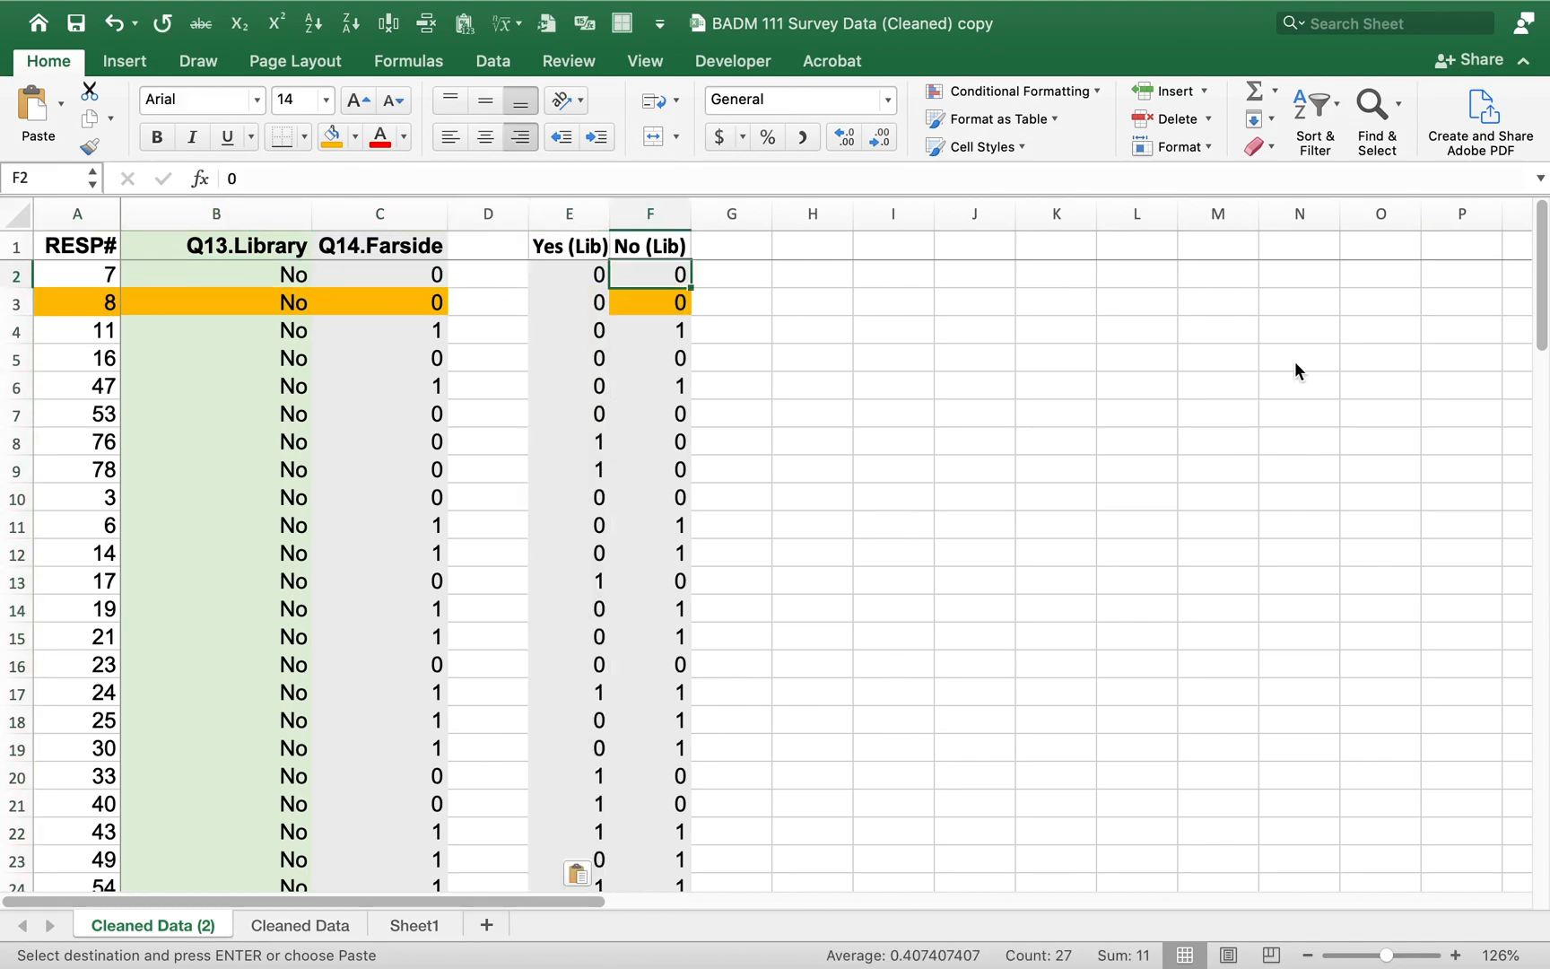
key(Left)
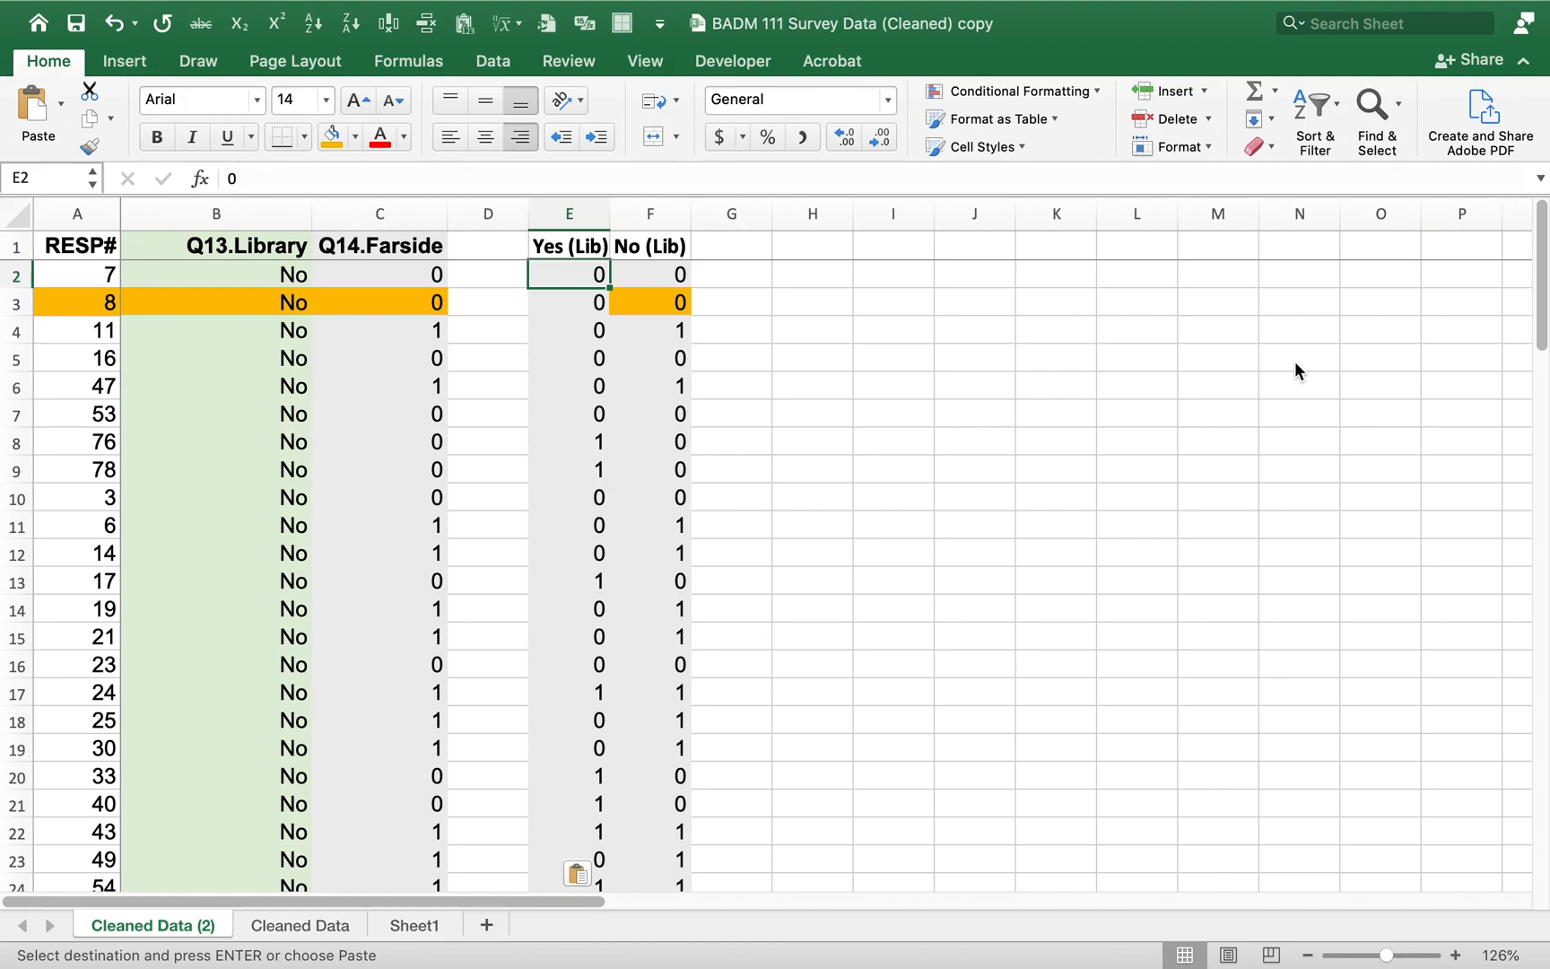
key(Up)
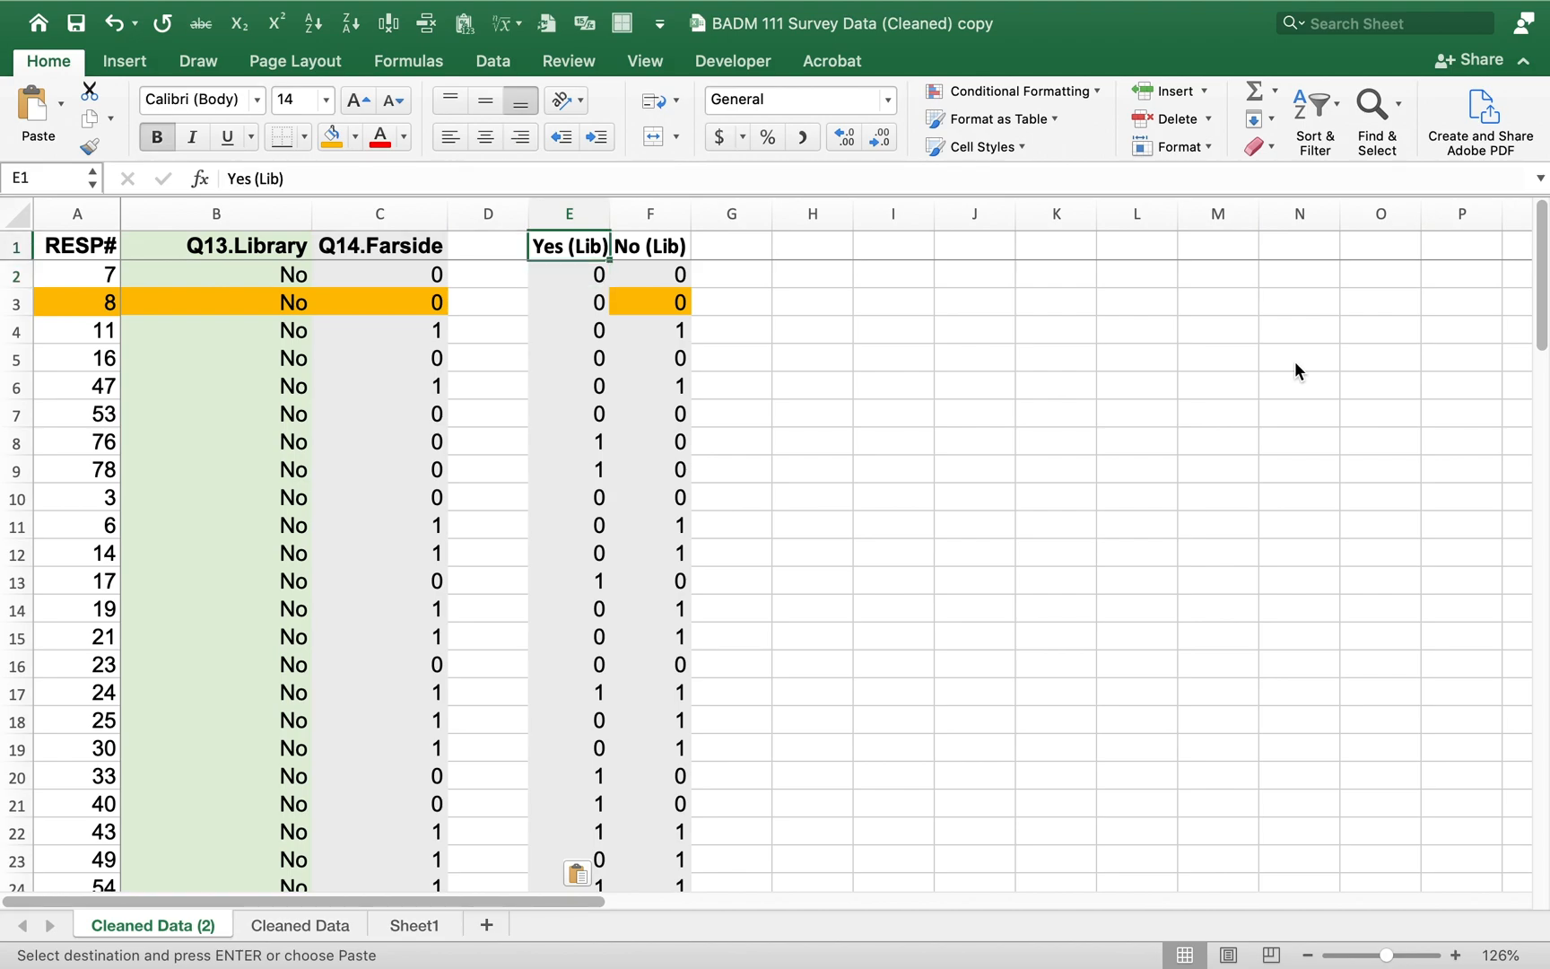
key(shift+Right)
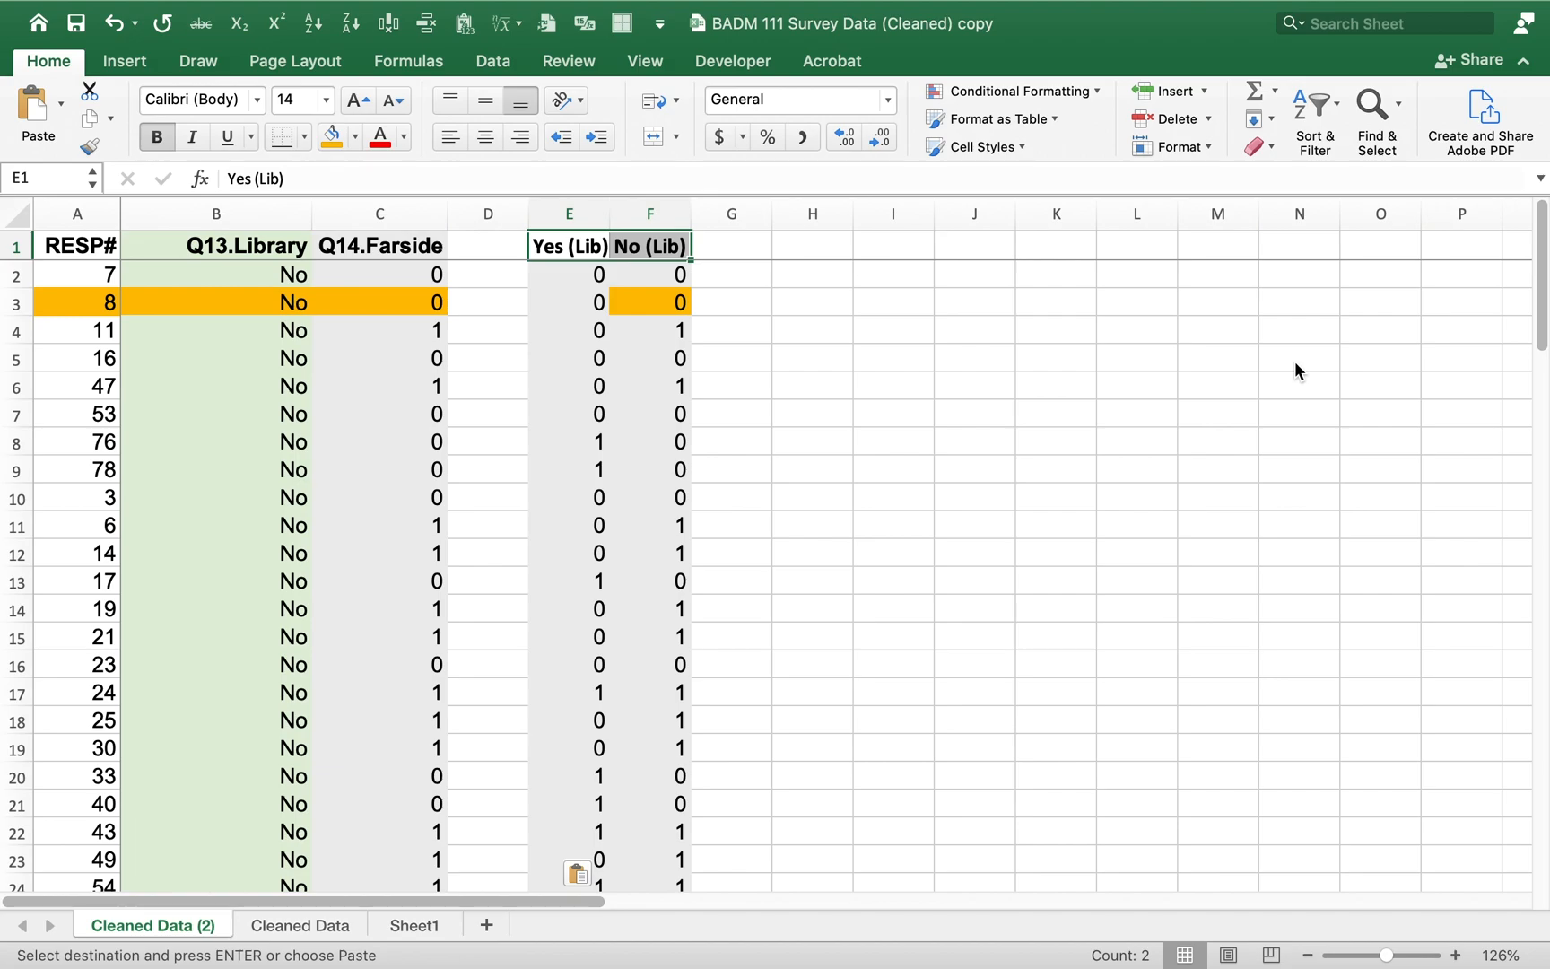
key(Down)
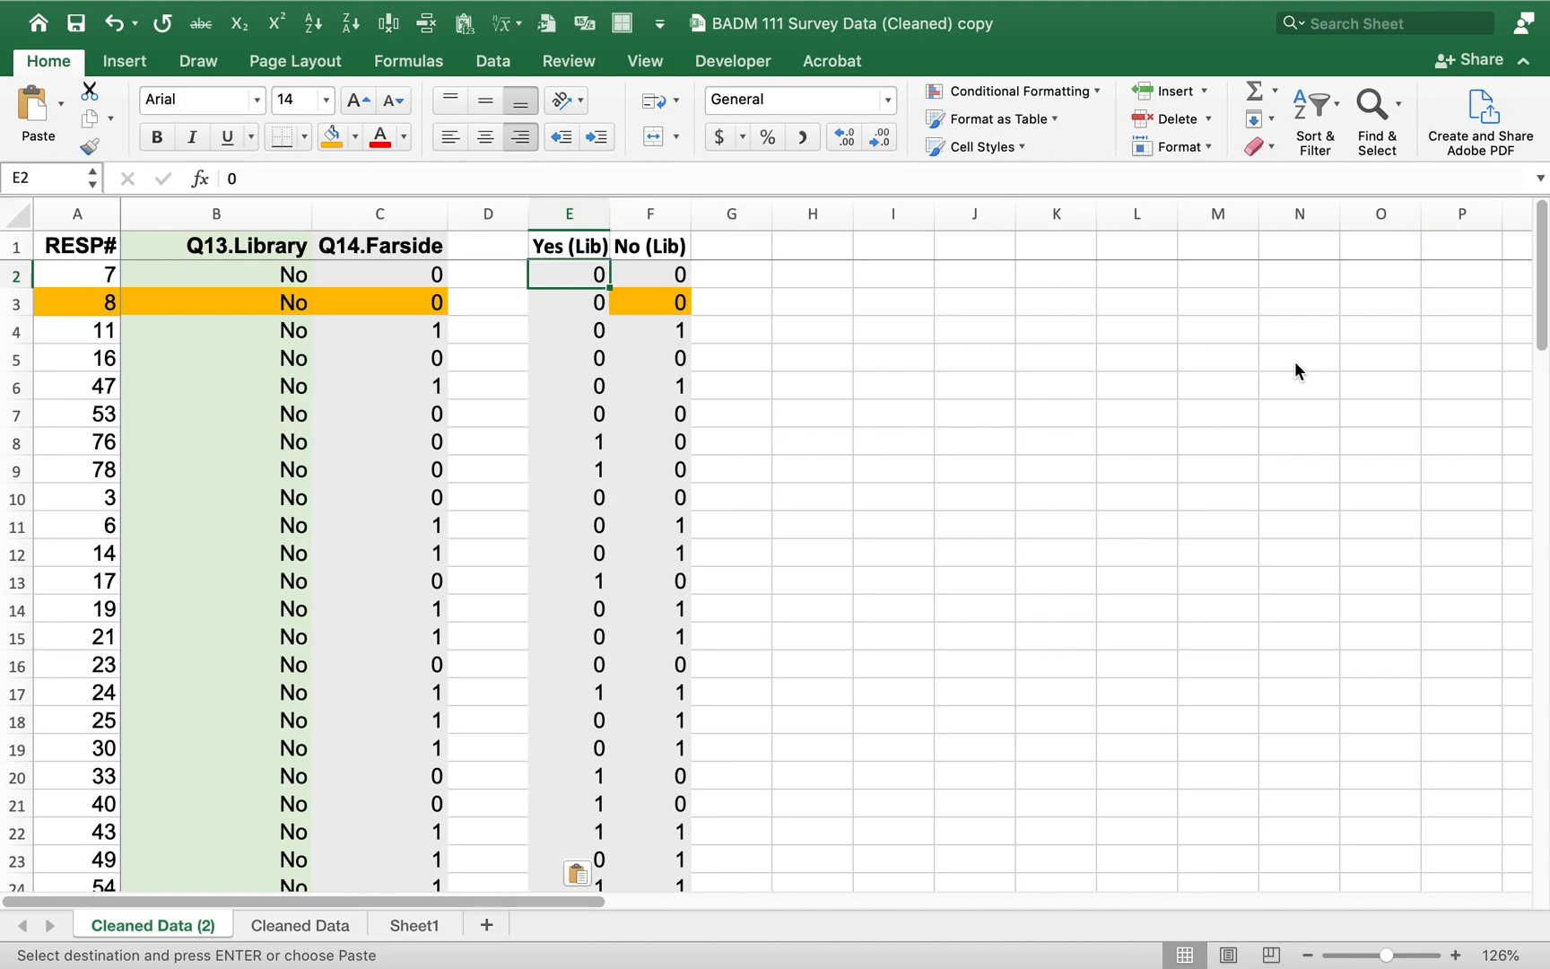
Step: Switch to the BUS 307 manual in Acrobat and select the null hypothesis Ho: p1 = p2 for the difference in proportions
key(ctrl+Left)
key(ctrl+Right)
key(ctrl+Right)
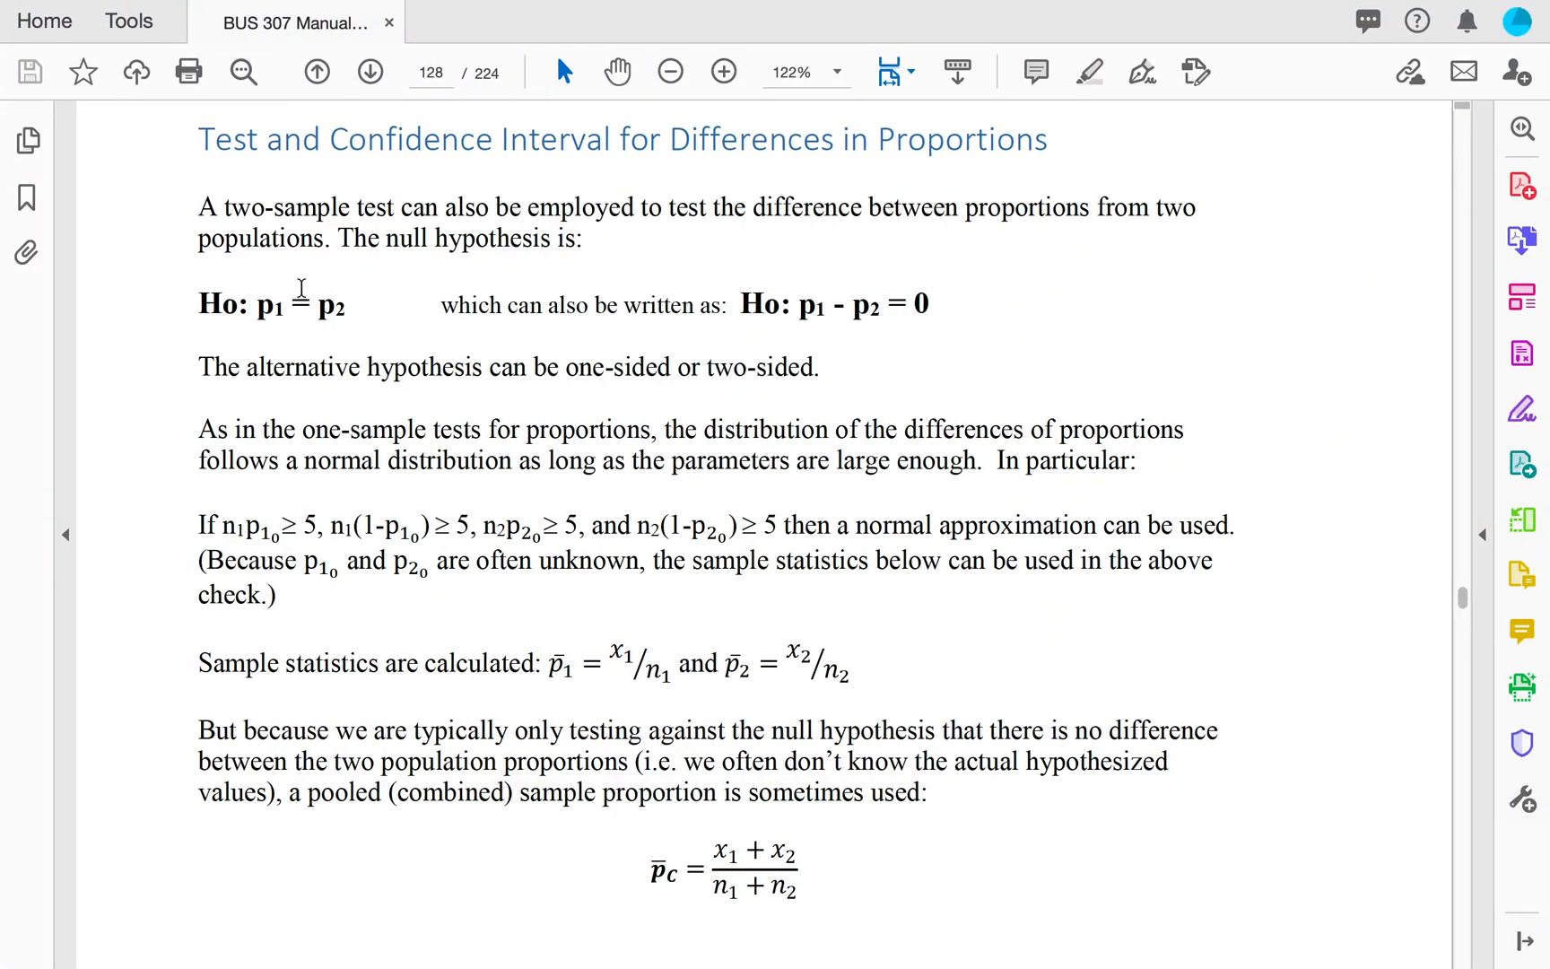
drag(212, 301, 334, 316)
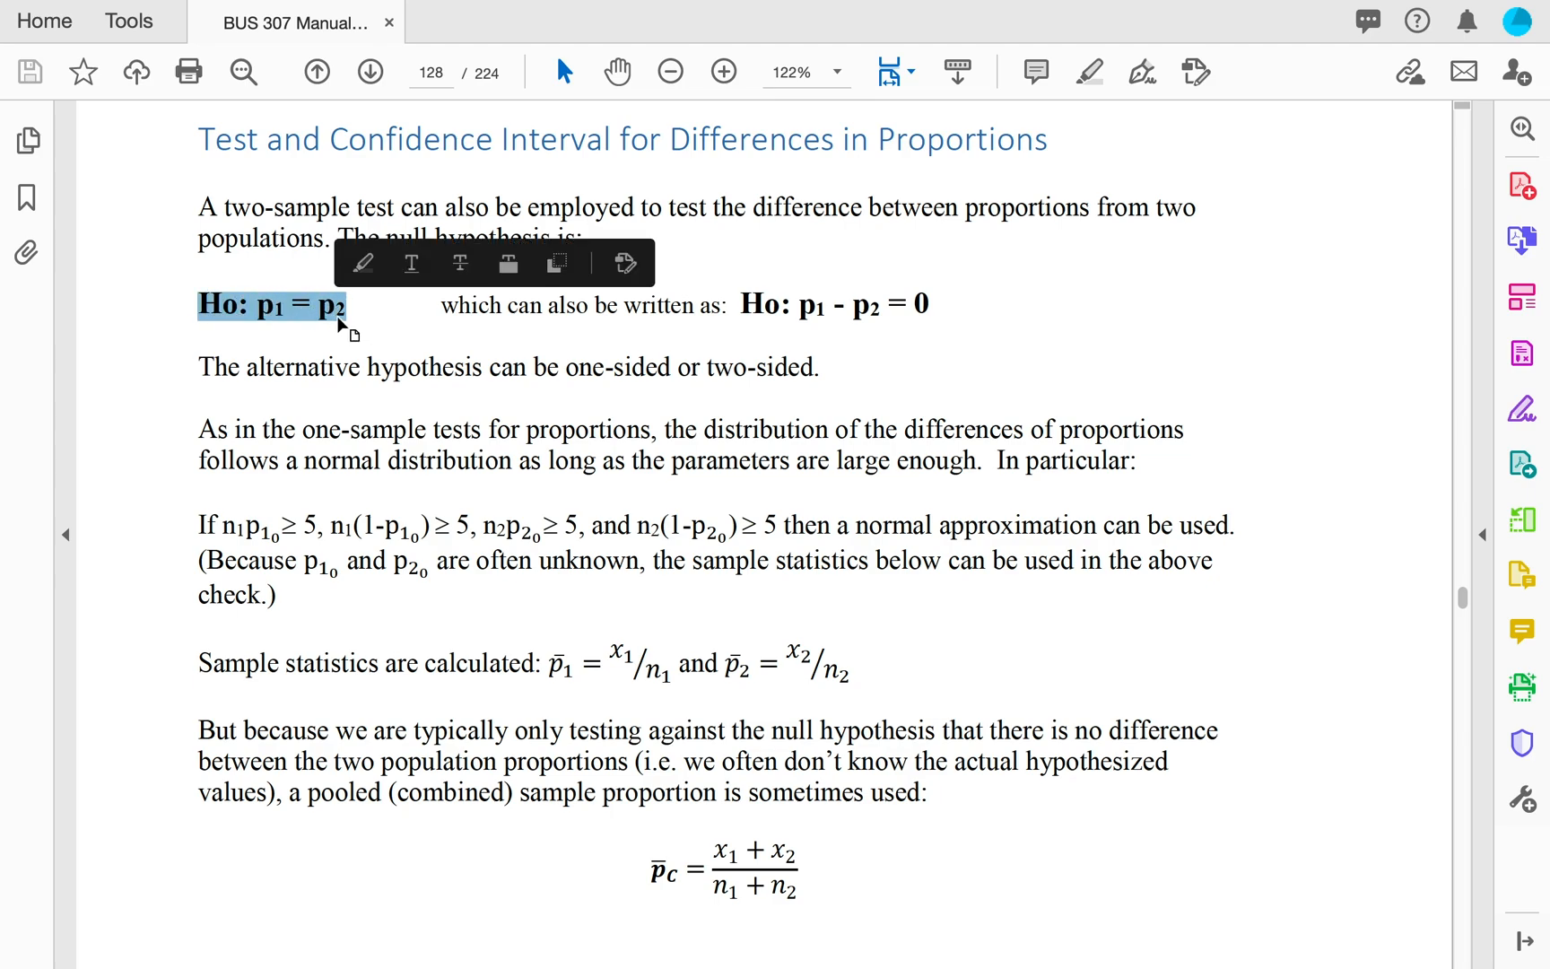
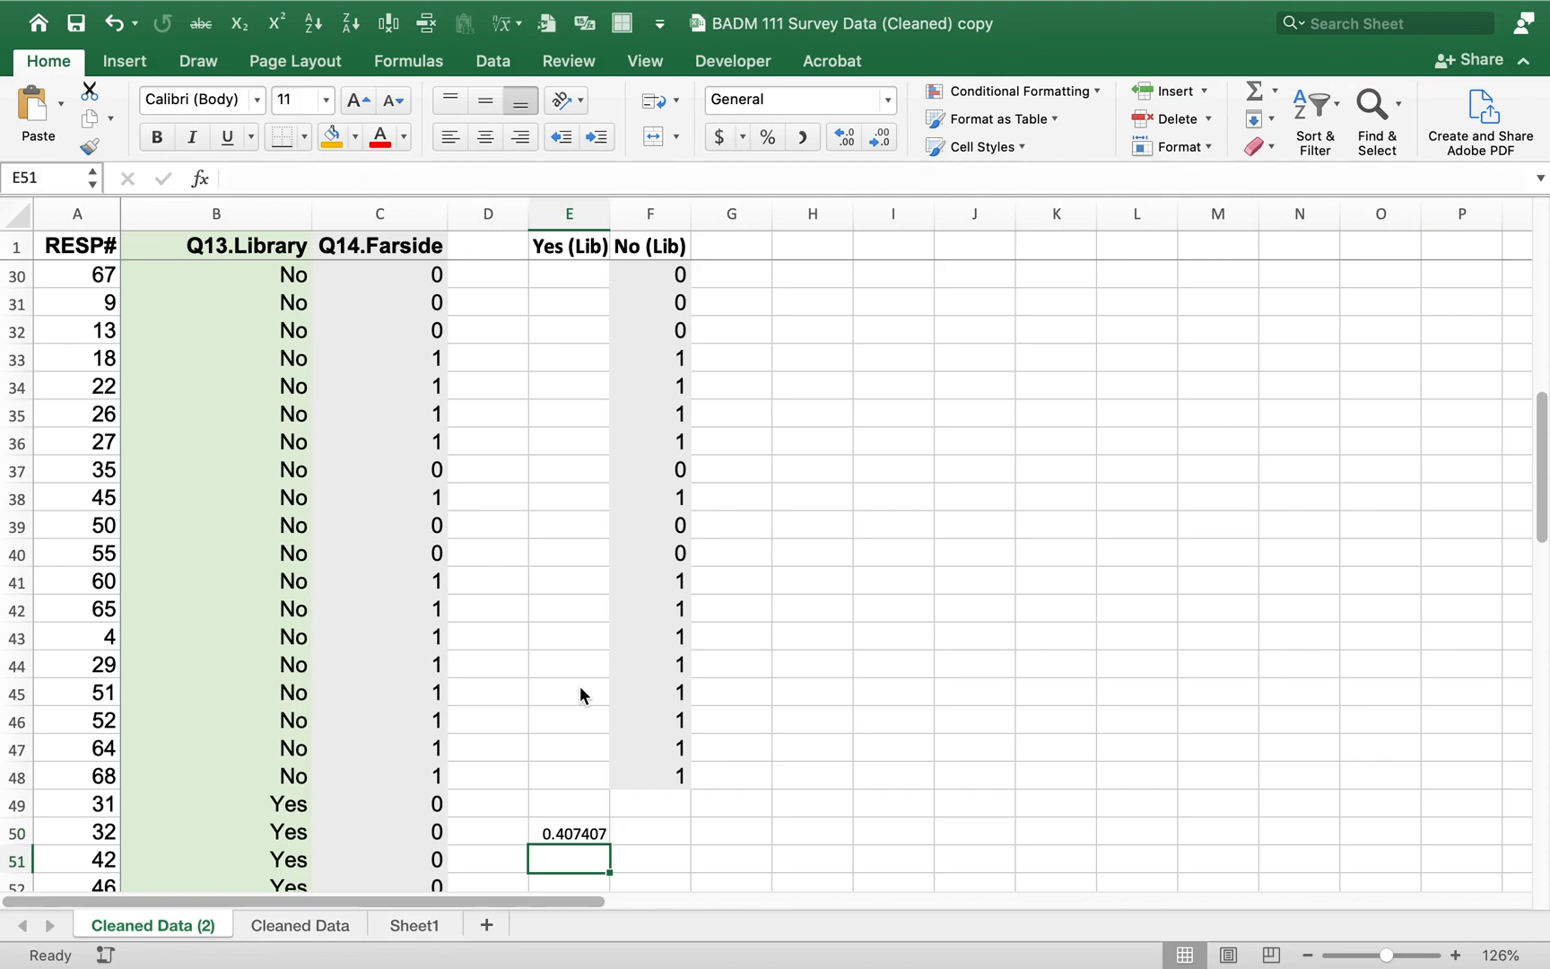
Step: Enter a COUNT formula over E2:E48 in E51 to count the Yes (Lib) responses
text(=co)
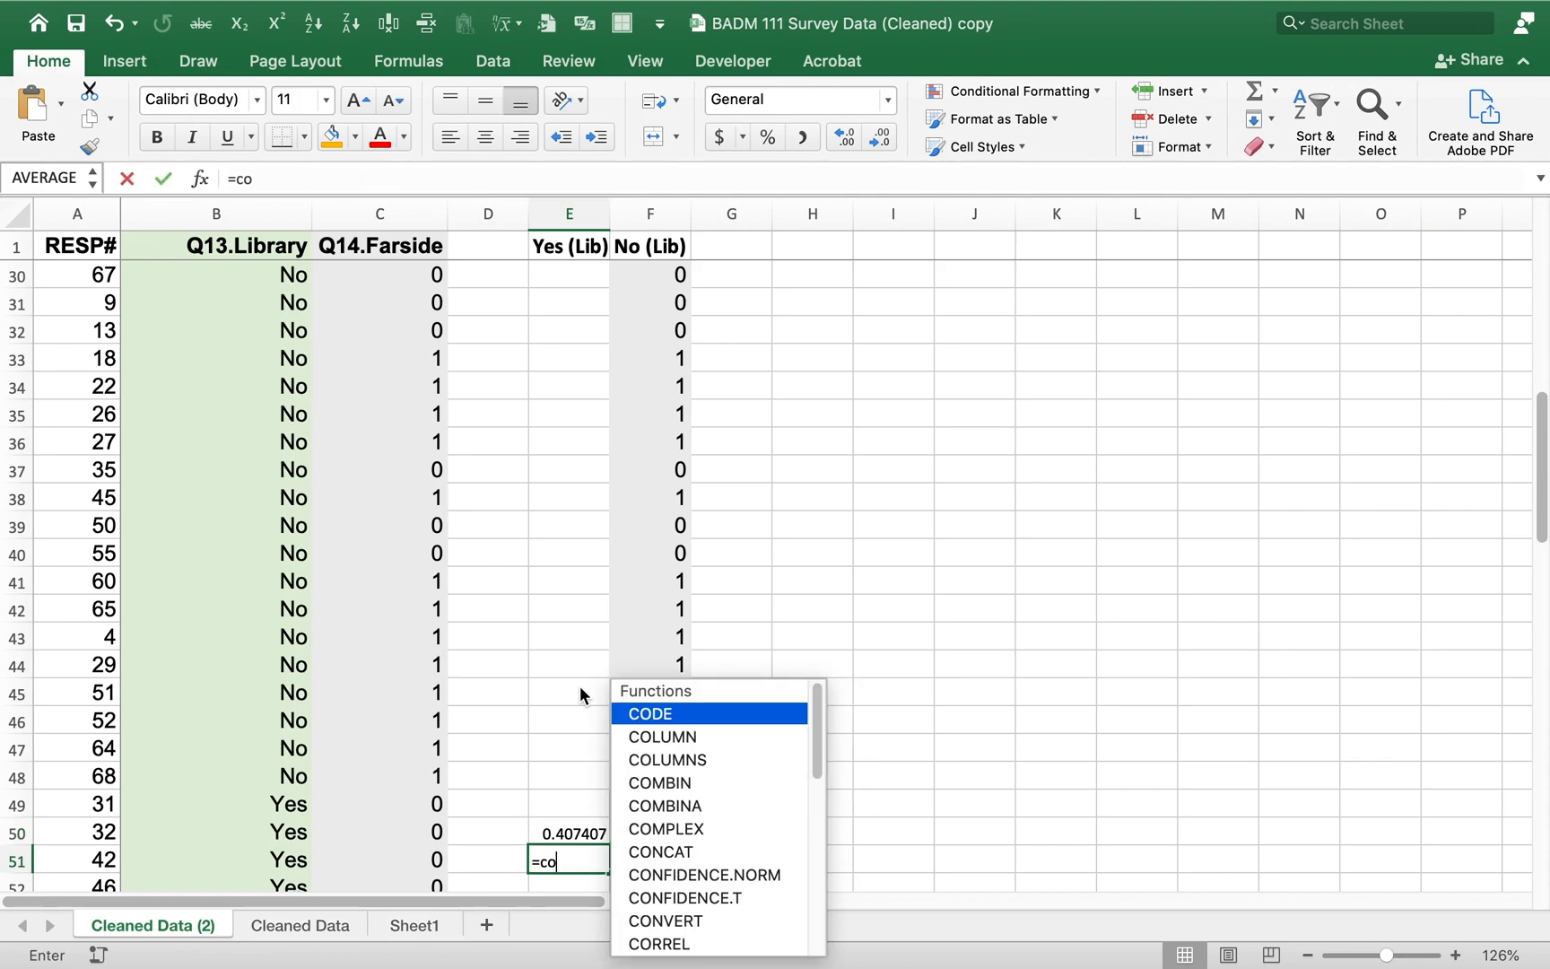
text(unt()
key(Up)
key(Up)
key(Up)
key(shift+Up)
key(shift+Up)
key(shift+Up)
key(shift+Up)
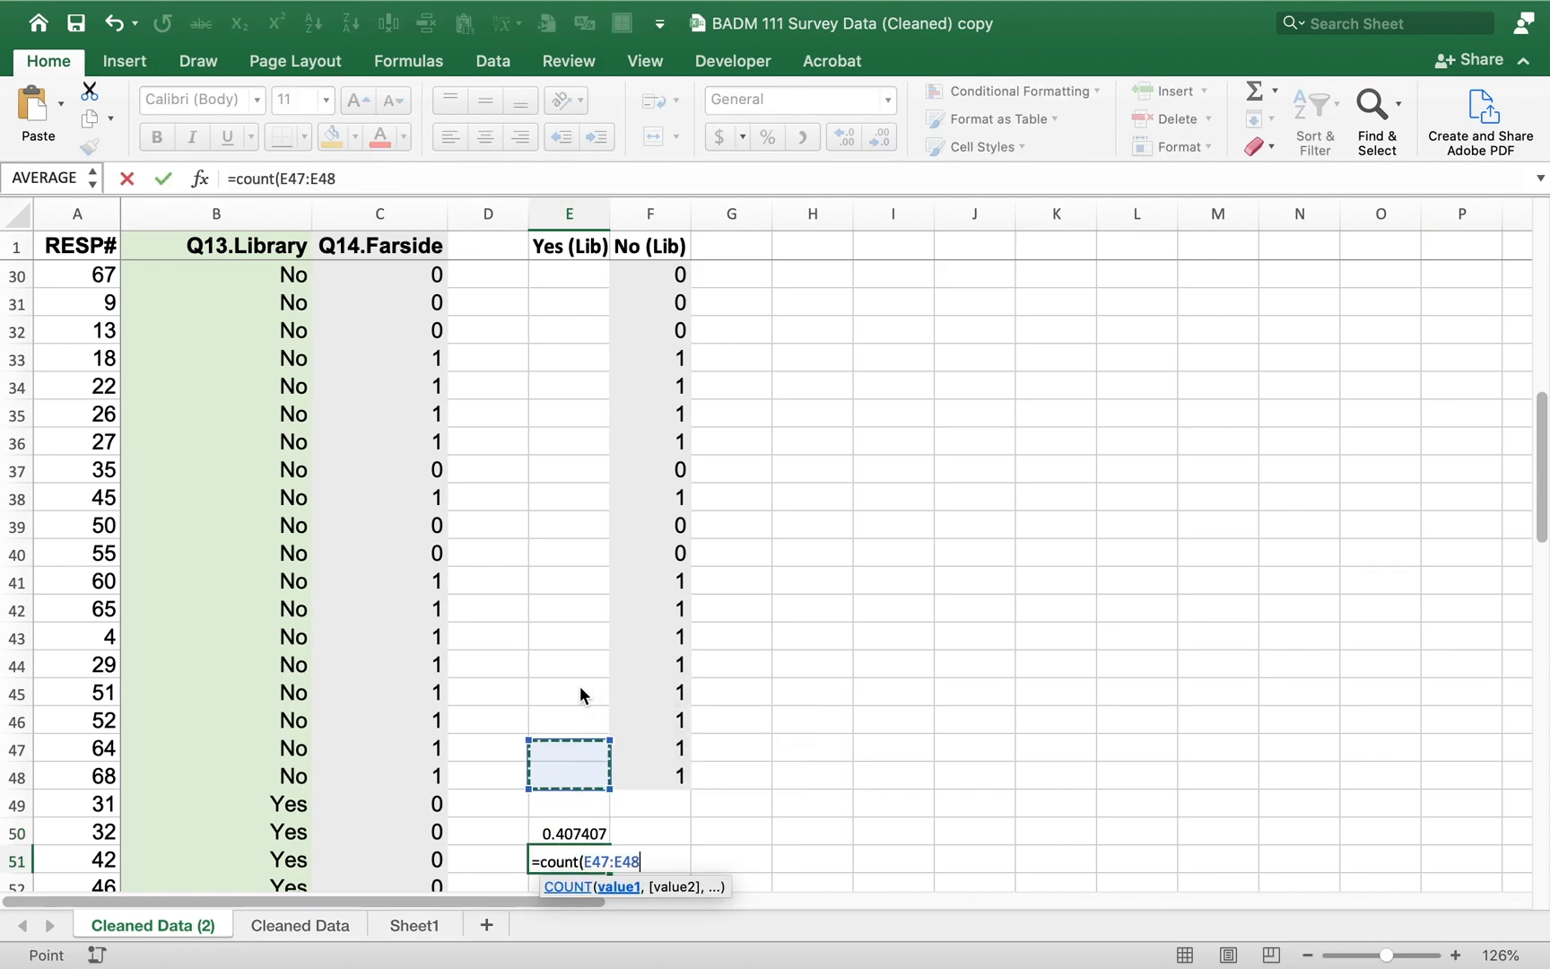
key(shift+Up)
key(shift+Up)
key(shift+Up)
key(shift+Up)
key(shift+Up)
key(shift+Up)
key(shift+Up)
key(shift+Up)
key(shift+Up)
key(shift+Up)
key(shift+Up)
key(shift+Up)
key(shift+Up)
key(shift+Up)
key(shift+Up)
key(shift+Up)
key(shift+Up)
key(shift+Up)
key(shift+Up)
key(shift+Up)
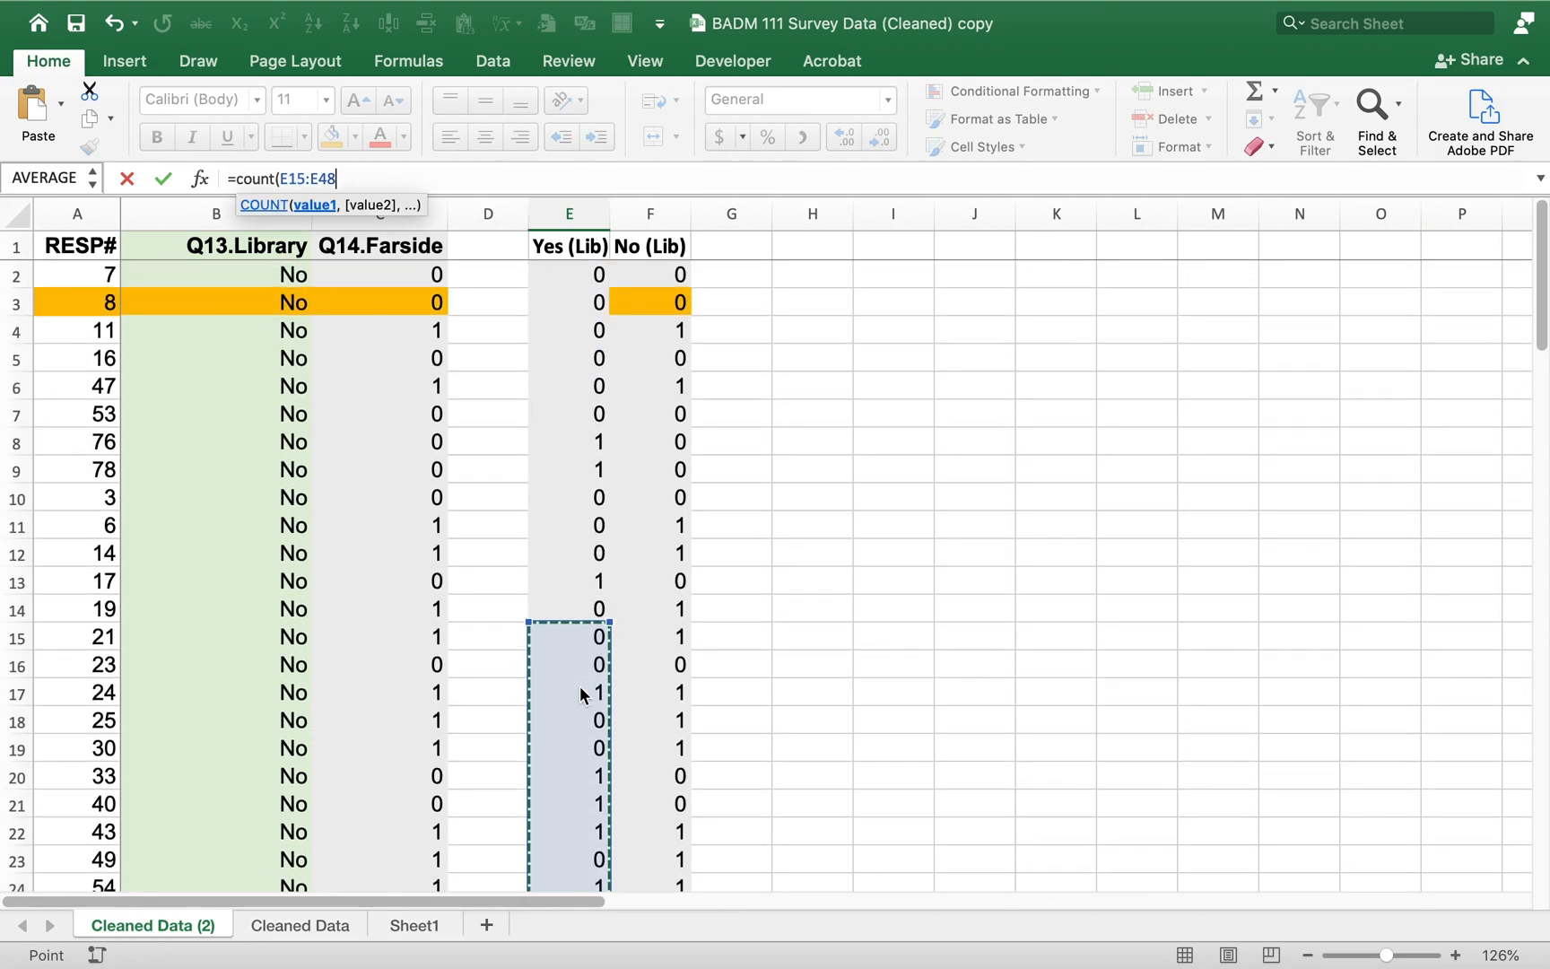
key(shift+Up)
key(shift+Up)
key(shift+Up)
key(shift+Up)
key(shift+Up)
key(shift+Up)
key(shift+Up)
key(shift+Up)
key(shift+Up)
key(shift+Up)
key(shift+Up)
key(shift+Up)
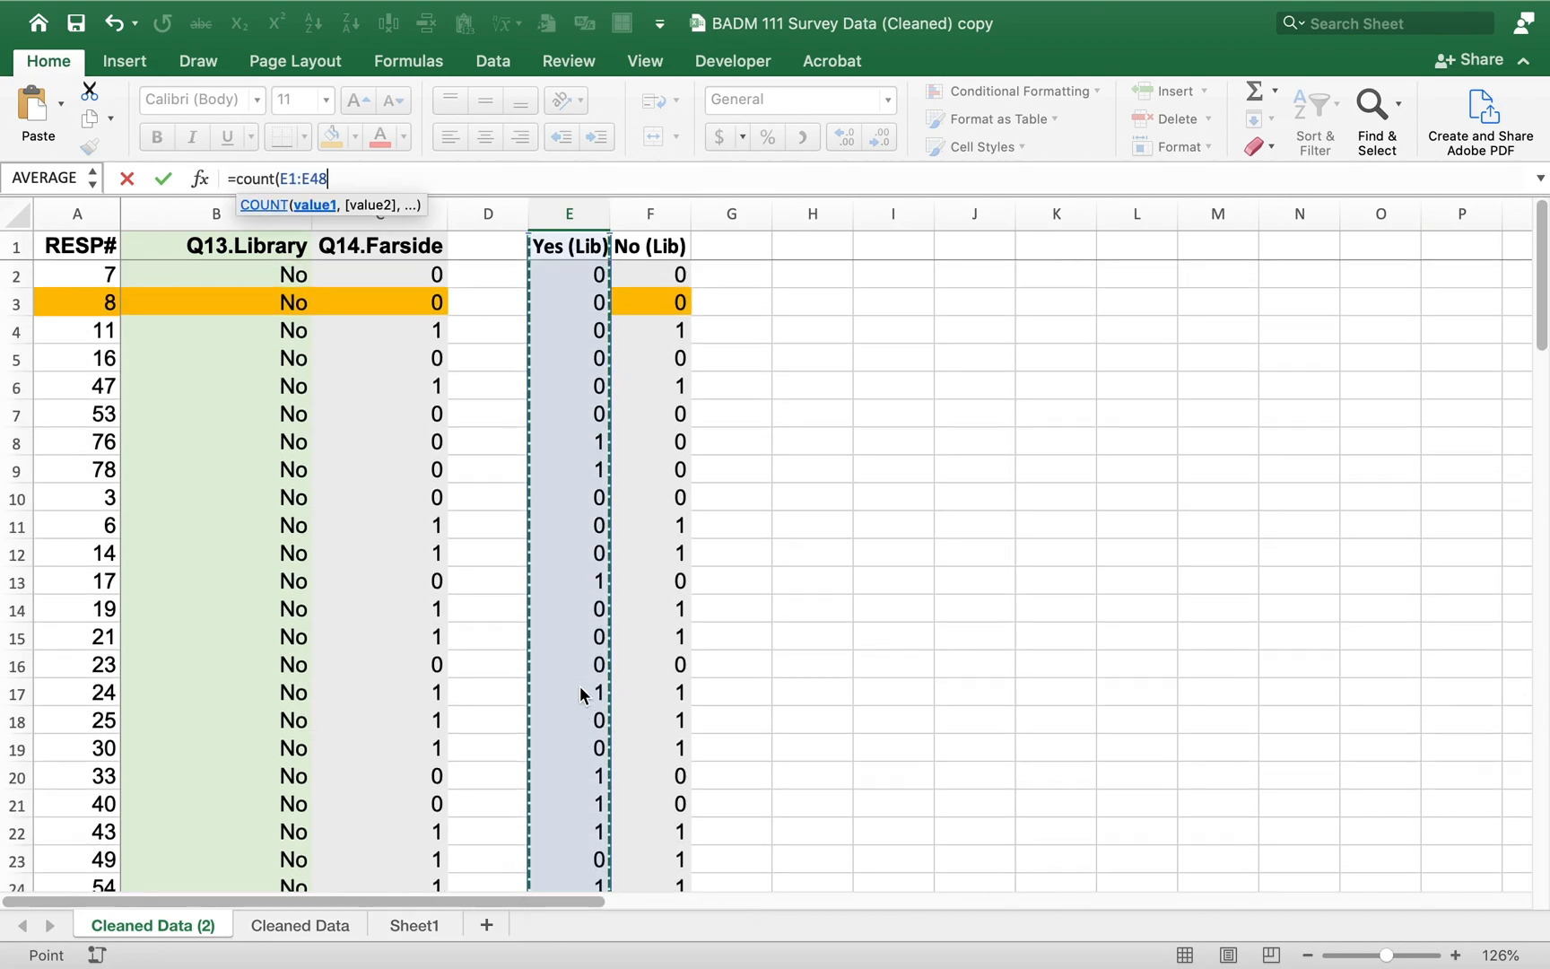
key(shift+Down)
key(Return)
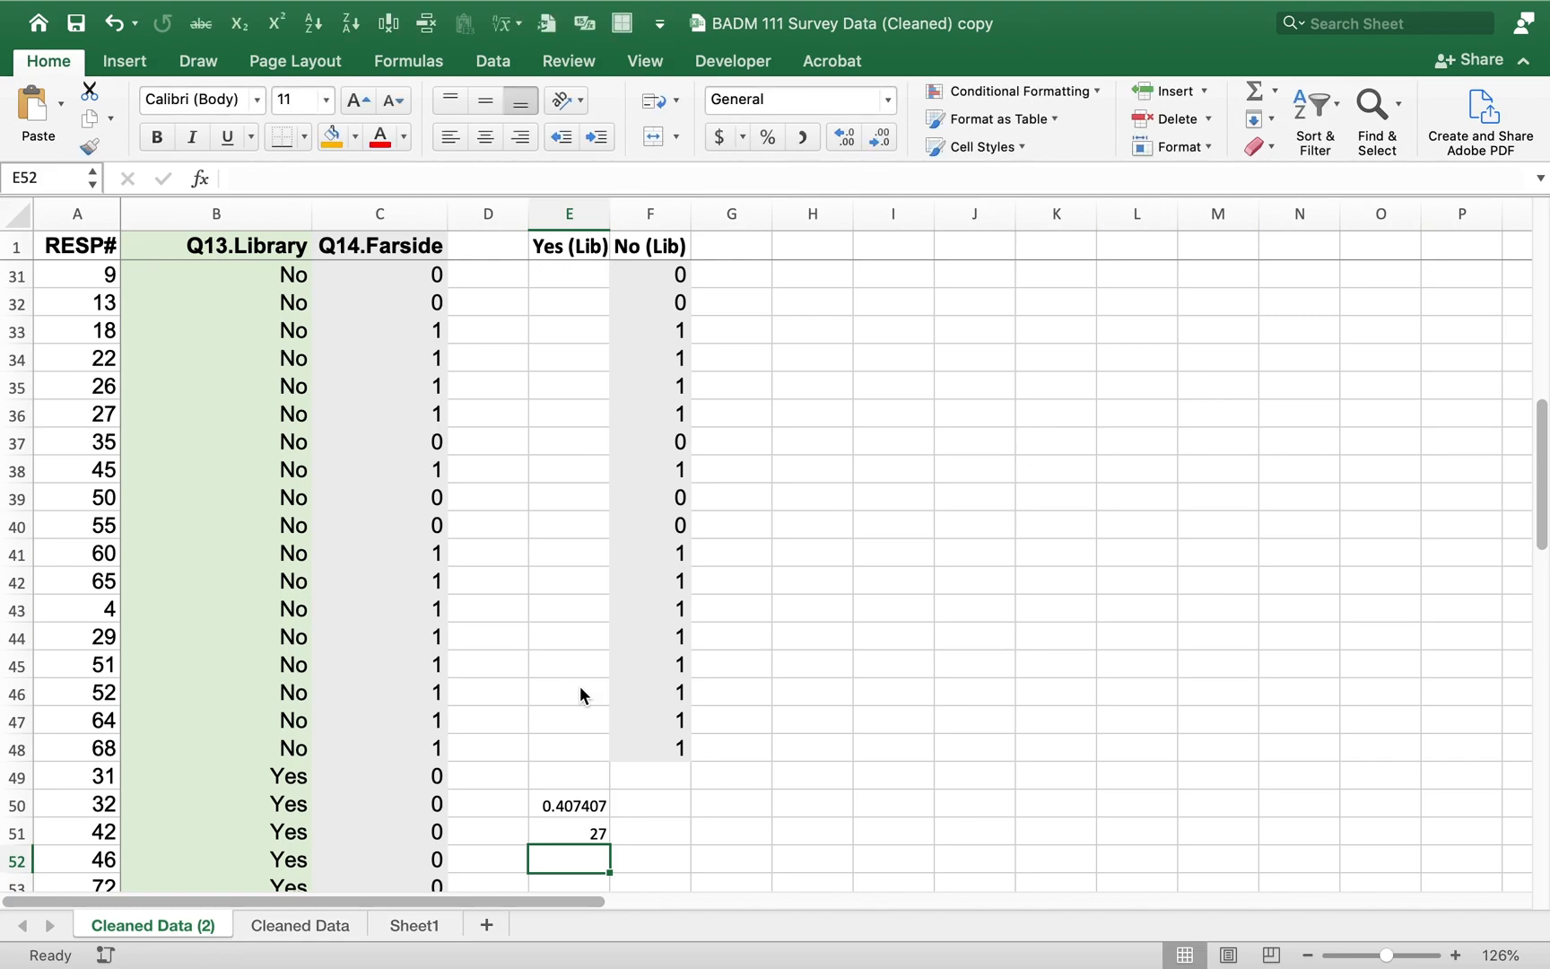
Step: Enter a SUM formula over E2:E48 in E52 to total the 1s in the Yes (Lib) column
key(Up)
key(Down)
text(=sum()
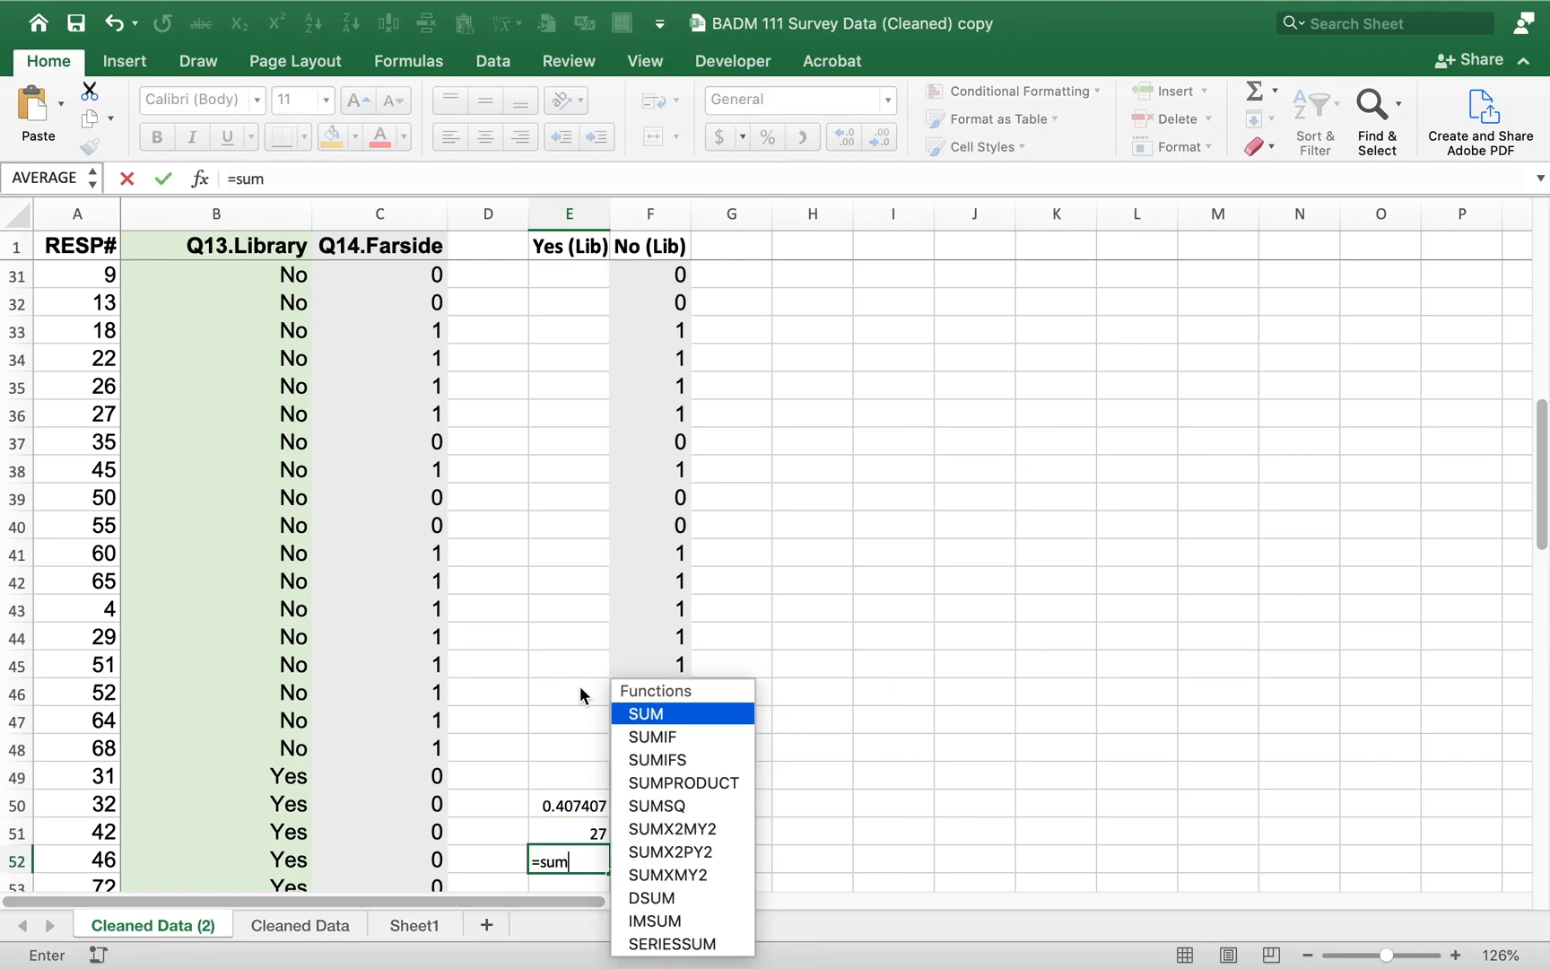
key(Up)
key(Up)
key(Up)
key(Up)
key(shift+Up)
key(shift+Up)
key(shift+Up)
key(shift+Up)
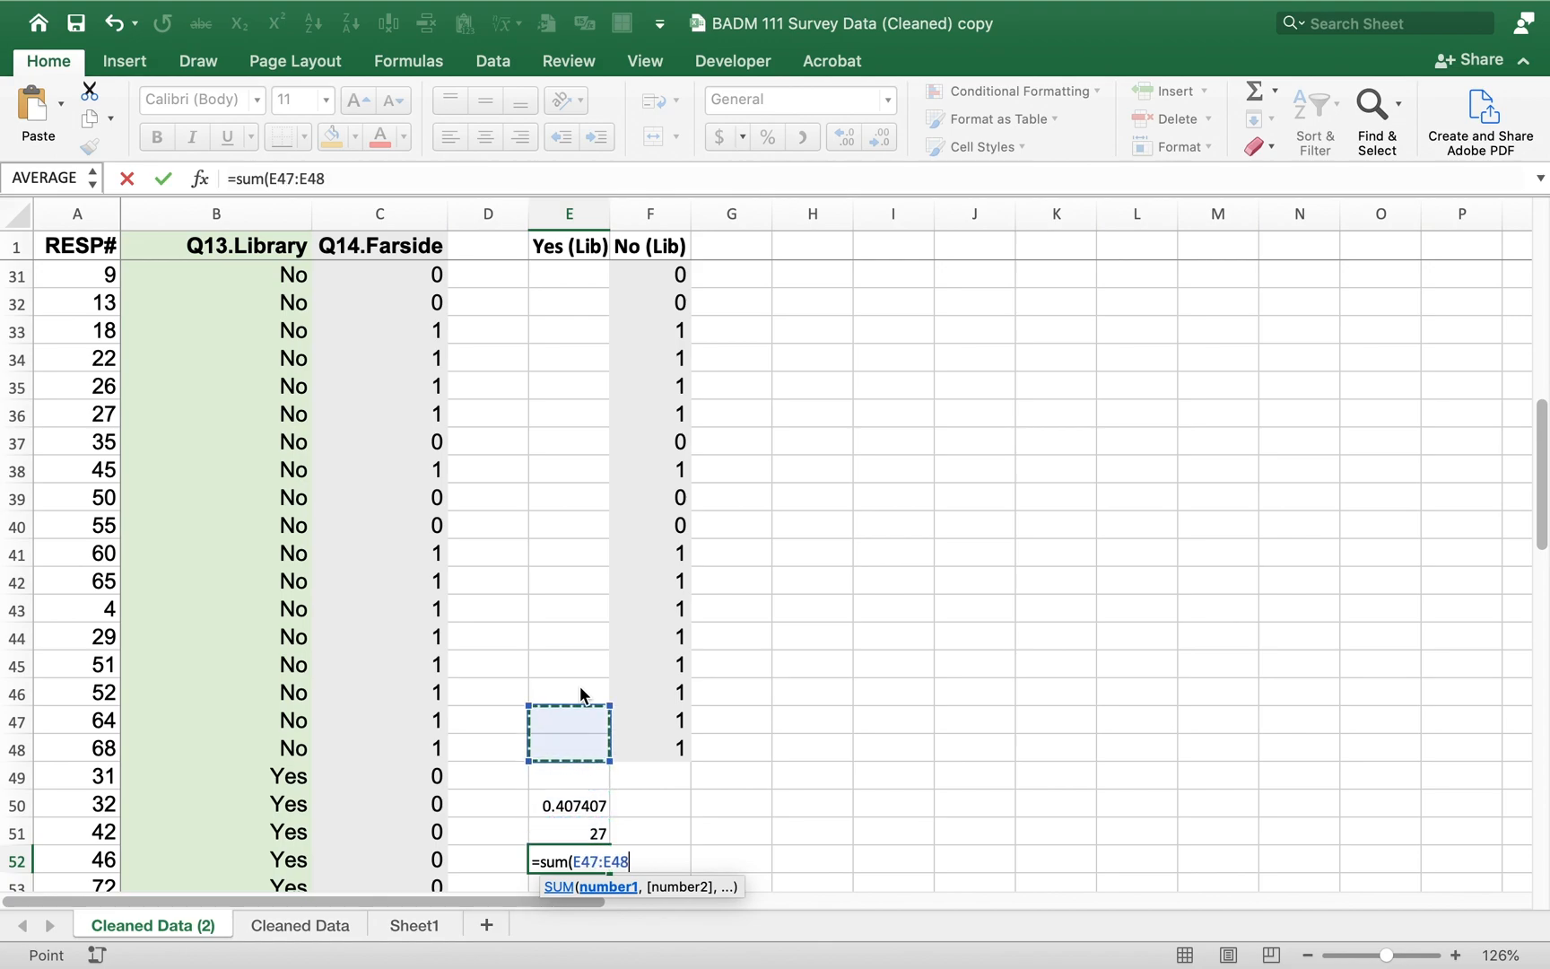
key(shift+Up)
key(shift+Up)
key(shift+Up)
key(shift+Up)
key(shift+Up)
key(shift+Up)
key(shift+Up)
key(shift+Up)
key(shift+Up)
key(shift+Up)
key(shift+Up)
key(shift+Up)
key(shift+Up)
key(shift+Up)
key(shift+Up)
key(shift+Up)
key(shift+Up)
key(shift+Up)
key(shift+Up)
key(shift+Up)
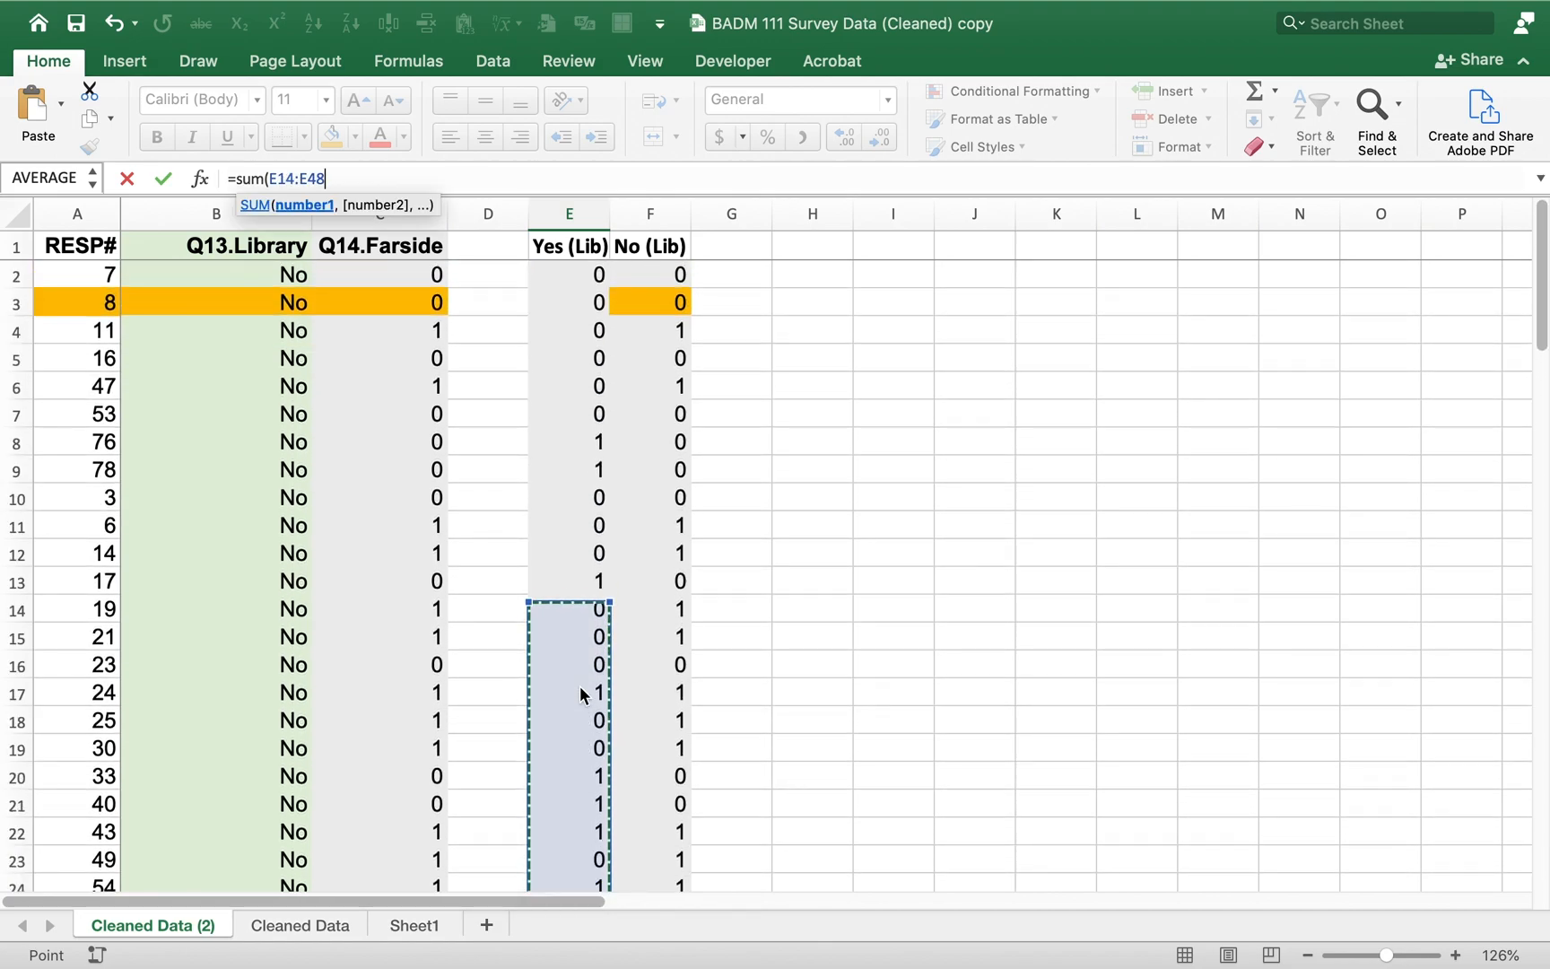
key(shift+Up)
key(shift+Up)
key(shift+Up)
key(shift+Up)
key(shift+Up)
key(shift+Up)
key(shift+Up)
key(shift+Up)
key(shift+Up)
key(shift+Up)
key(shift+Up)
key(shift+Up)
key(shift+Up)
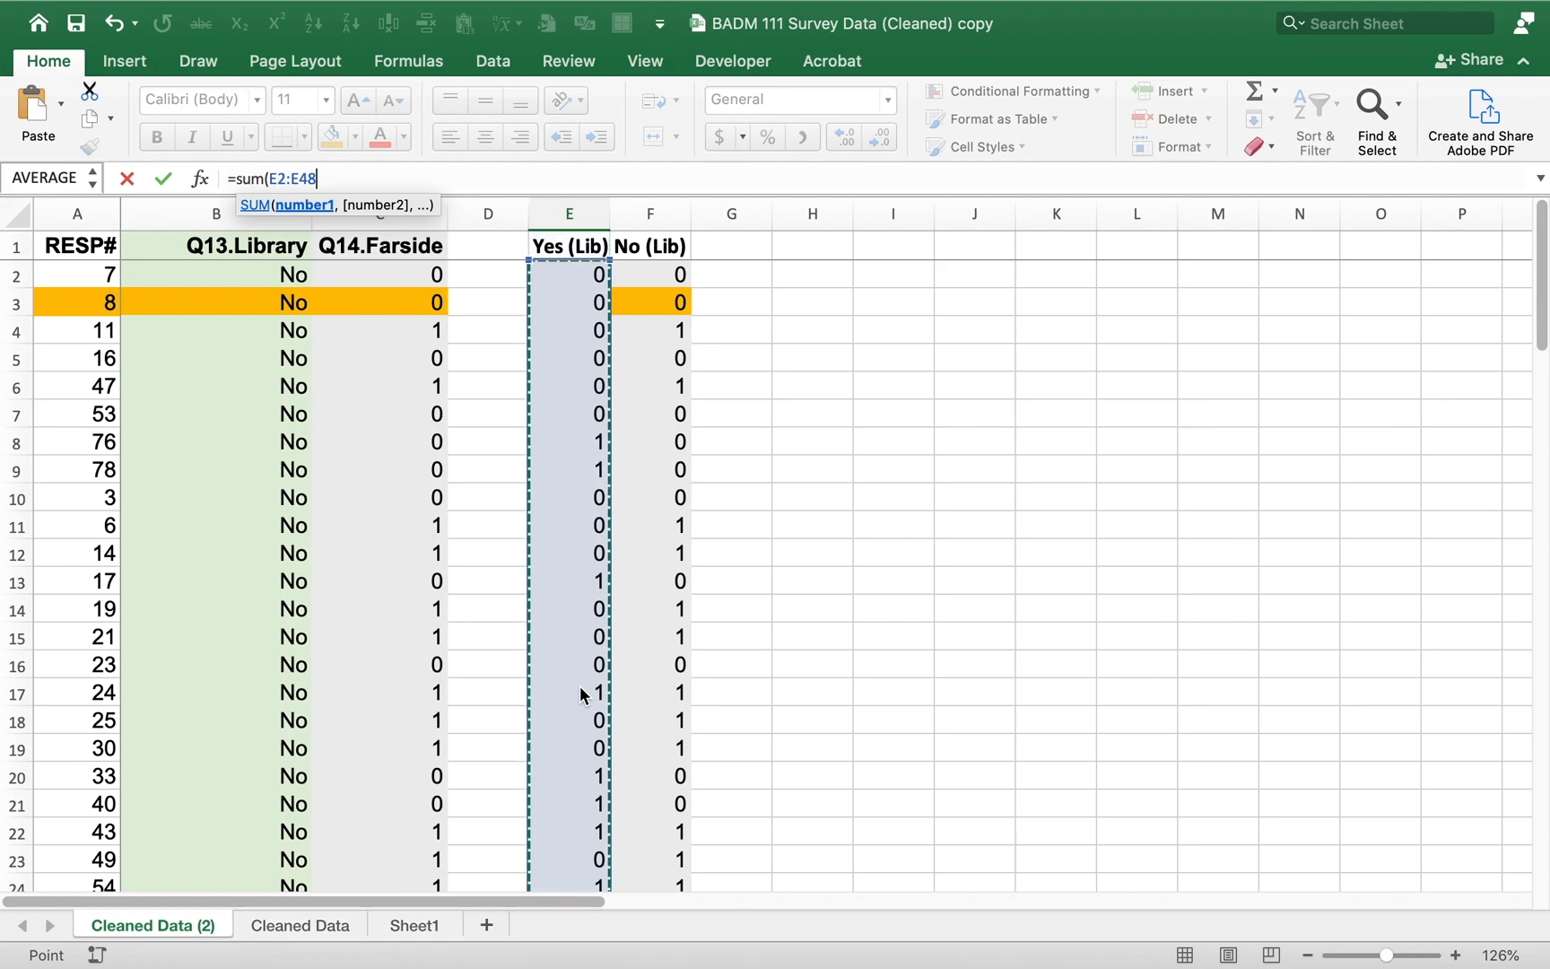
key(Return)
key(Up)
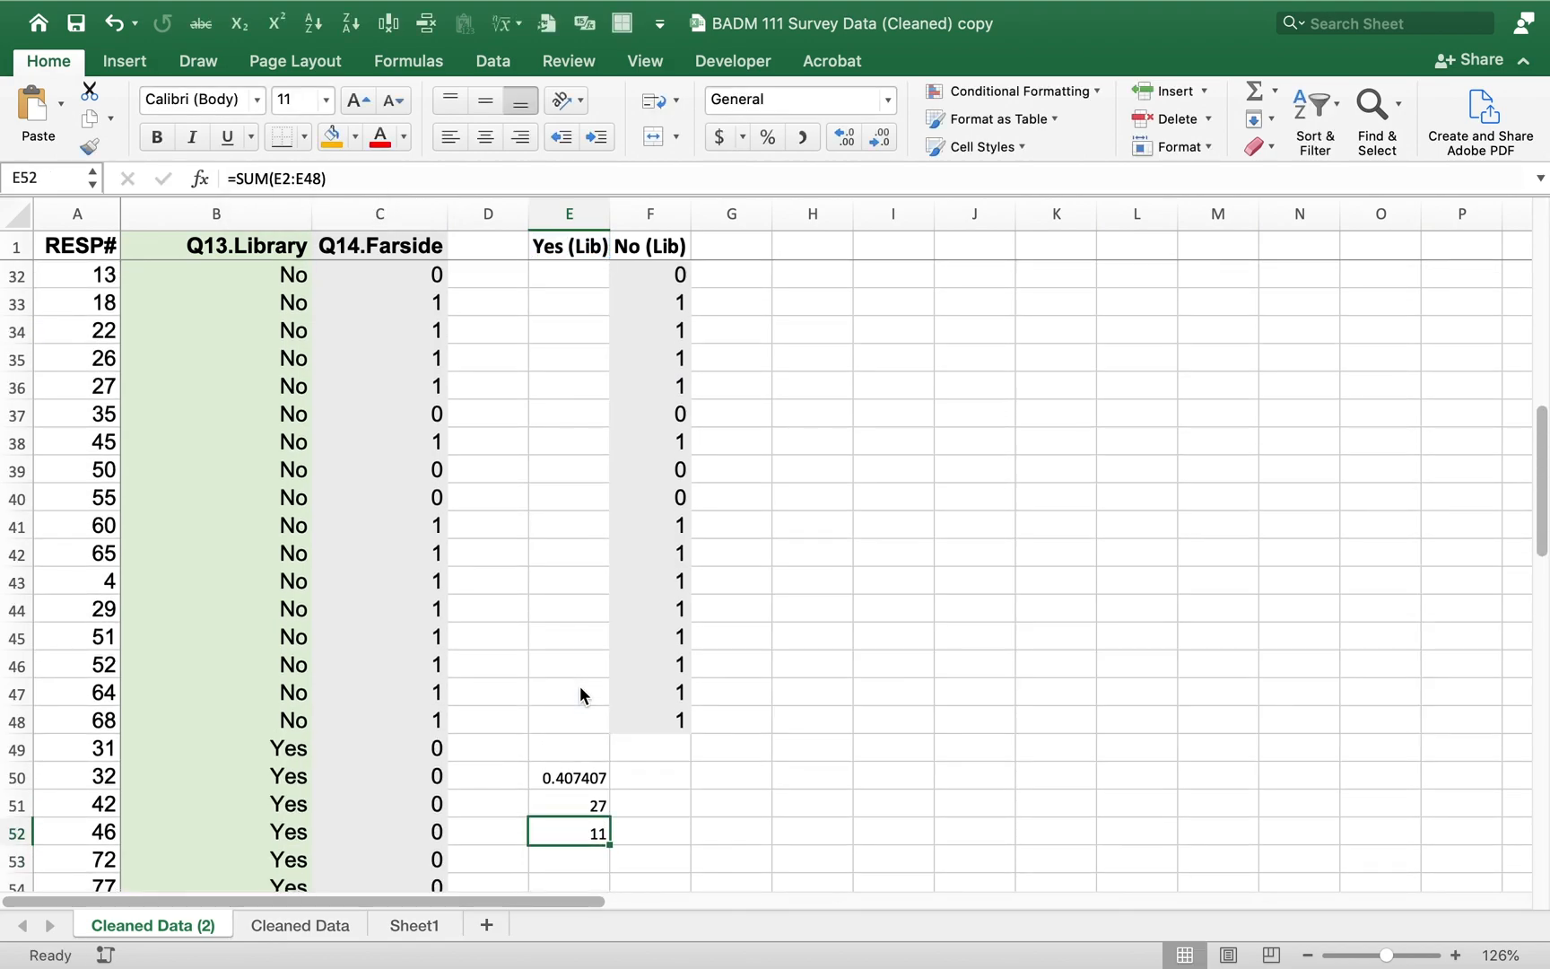
key(shift+Up)
key(Up)
key(Up)
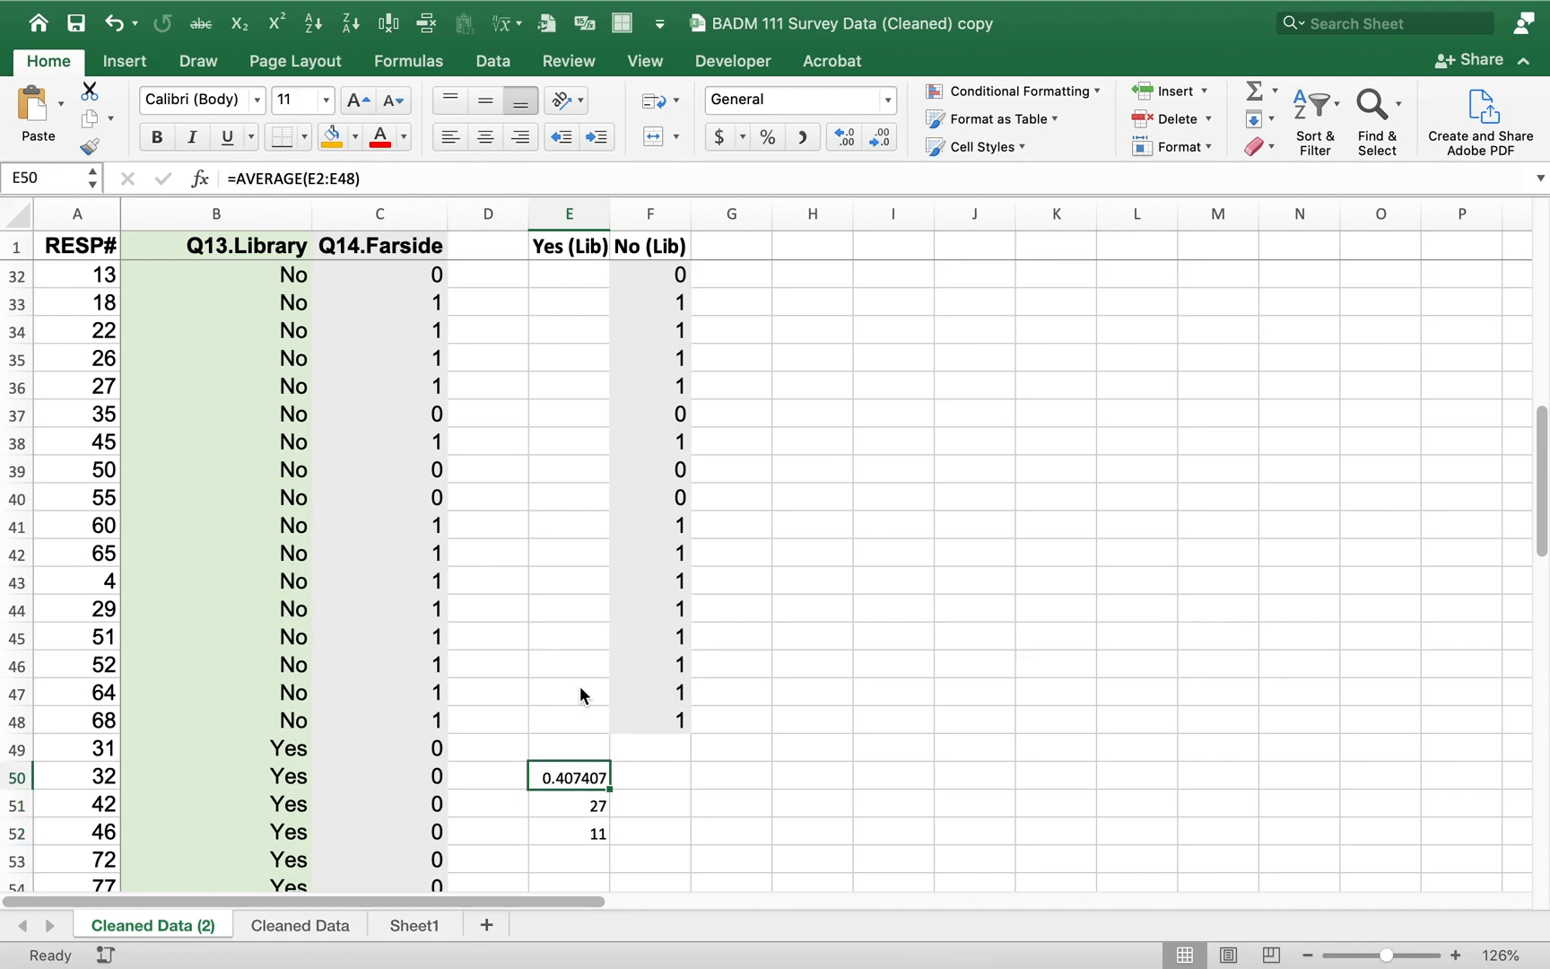
key(Down)
key(Up)
key(Down)
Step: Insert a new column before column D to make room for row labels beside the statistics
key(Left)
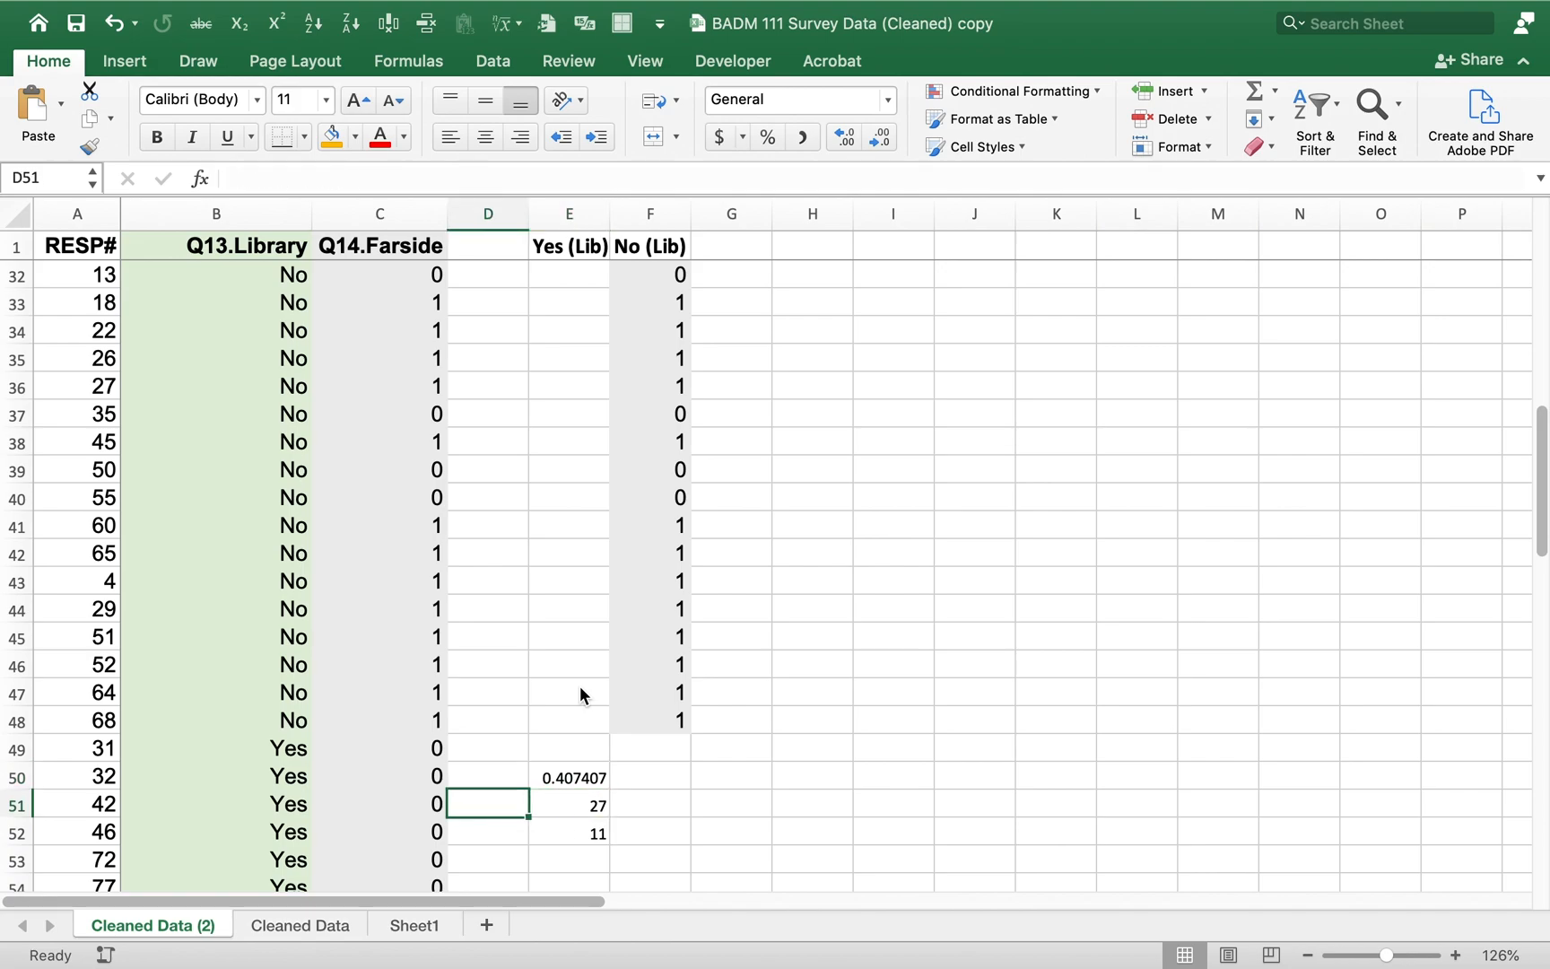
click(482, 216)
right_click(481, 217)
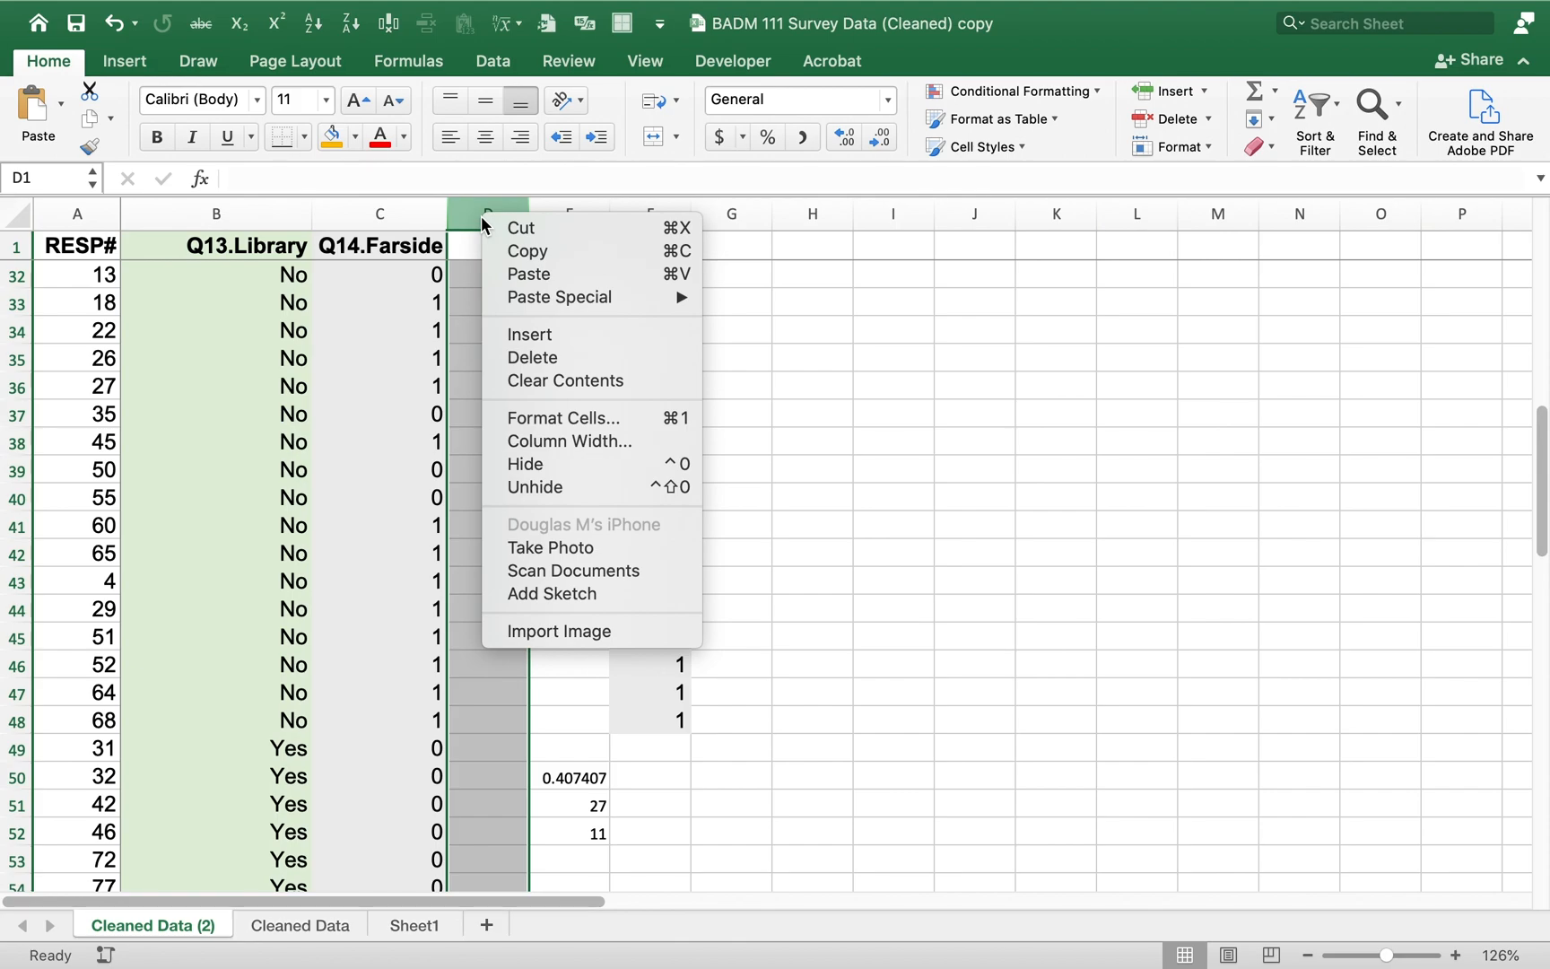
click(508, 339)
Step: Label the three statistics rows in E50:E52 as pbar, n and x
click(618, 808)
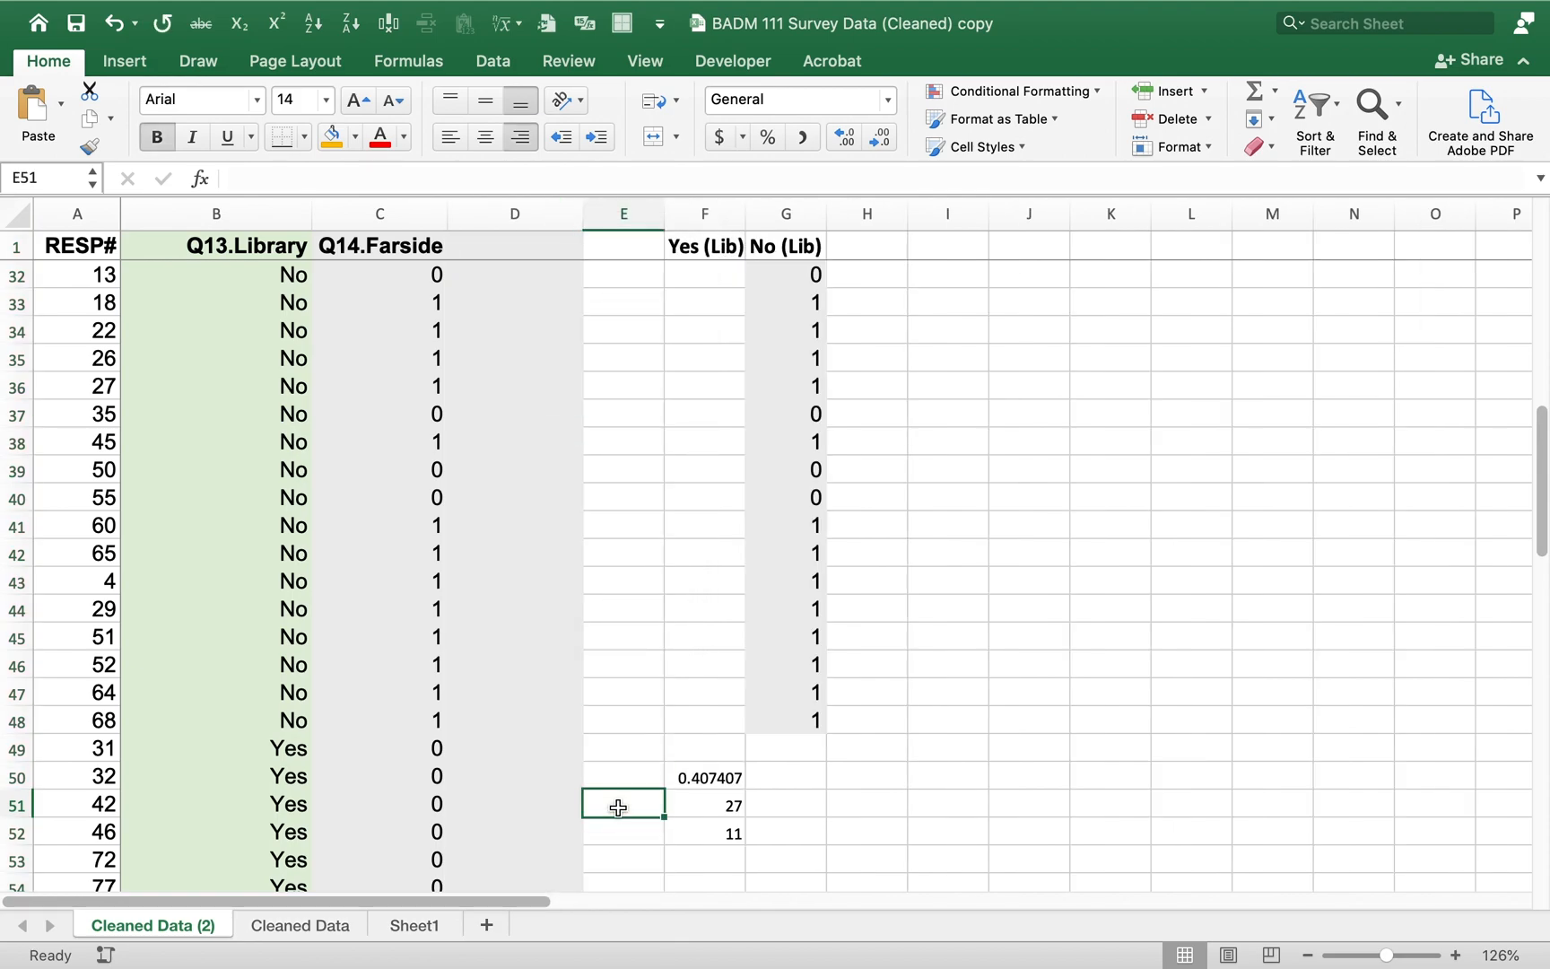
text(n)
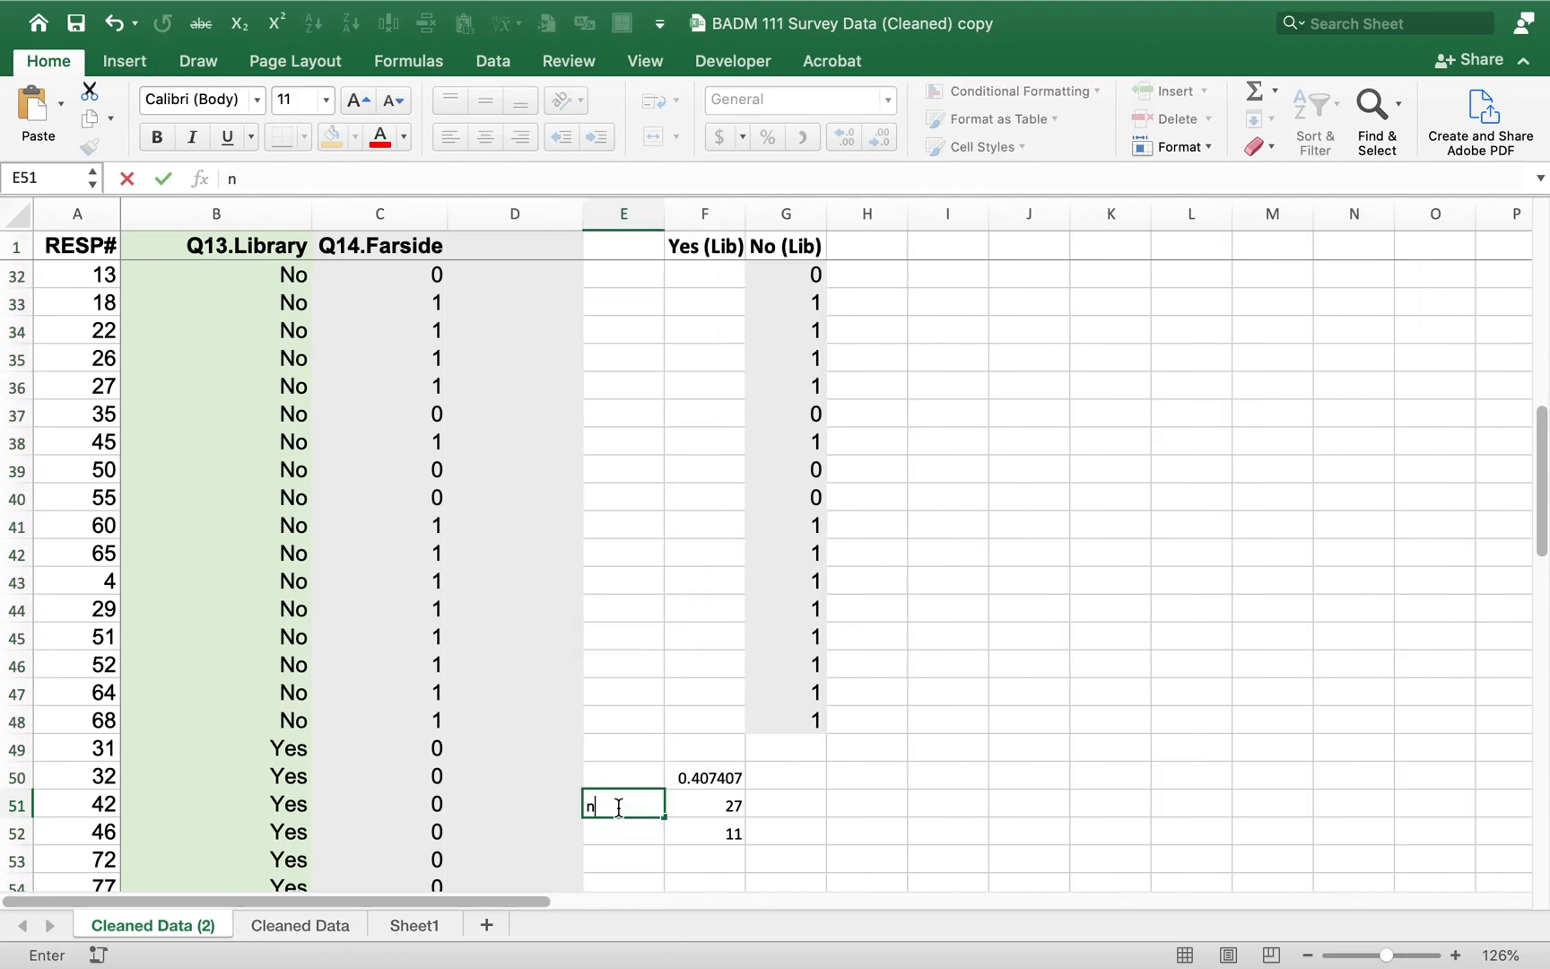
key(Return)
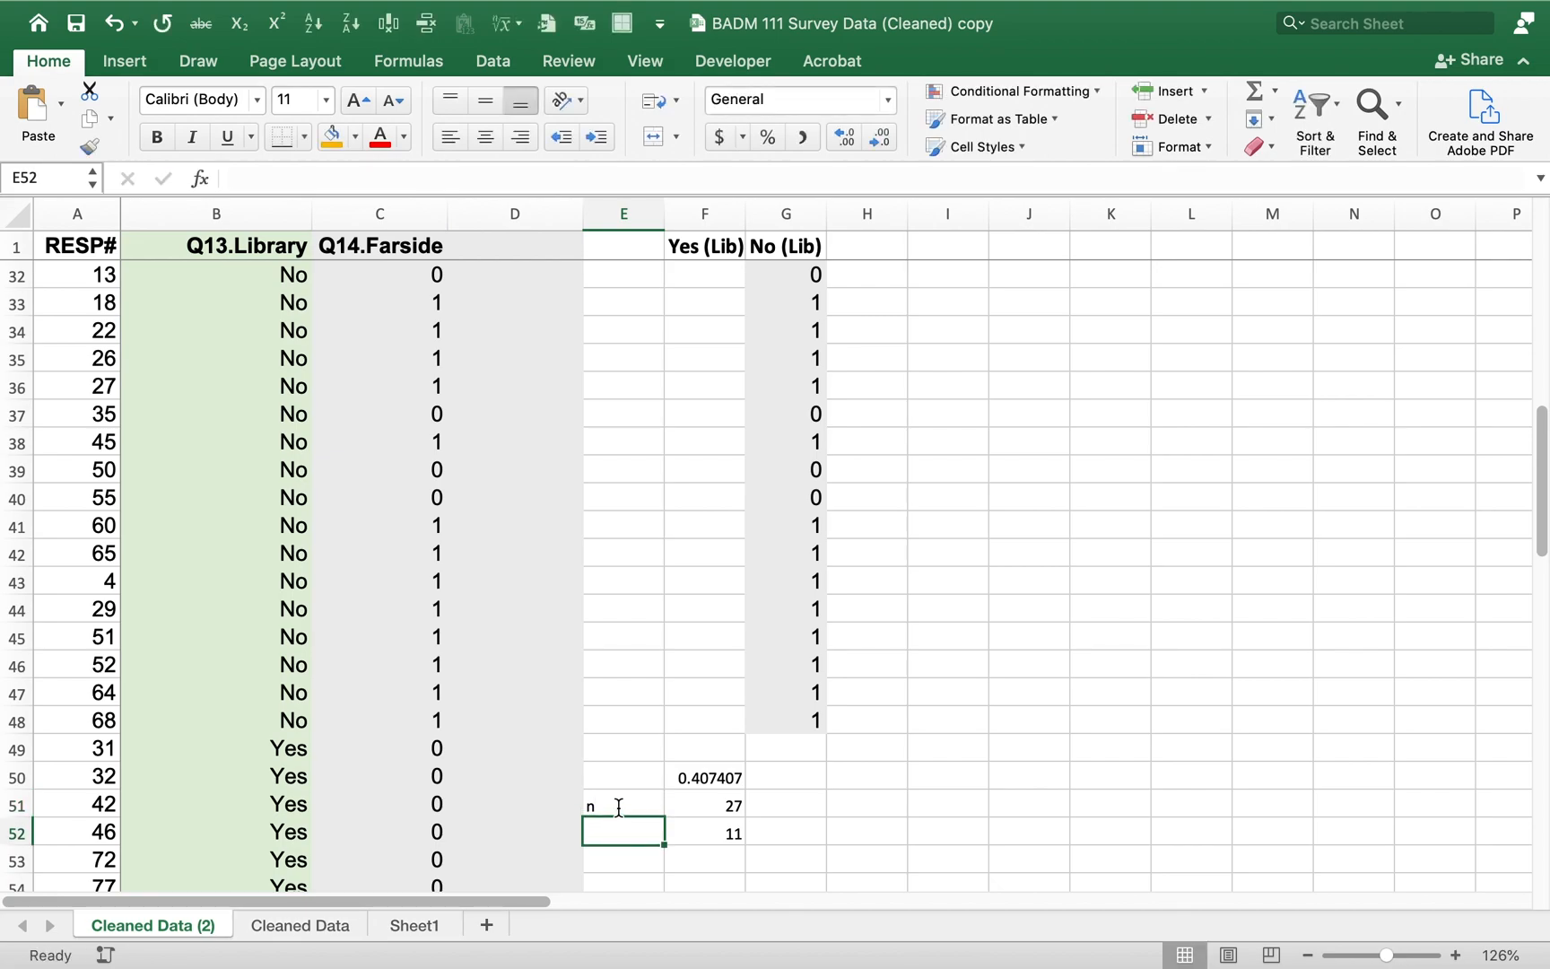
text(x)
key(Return)
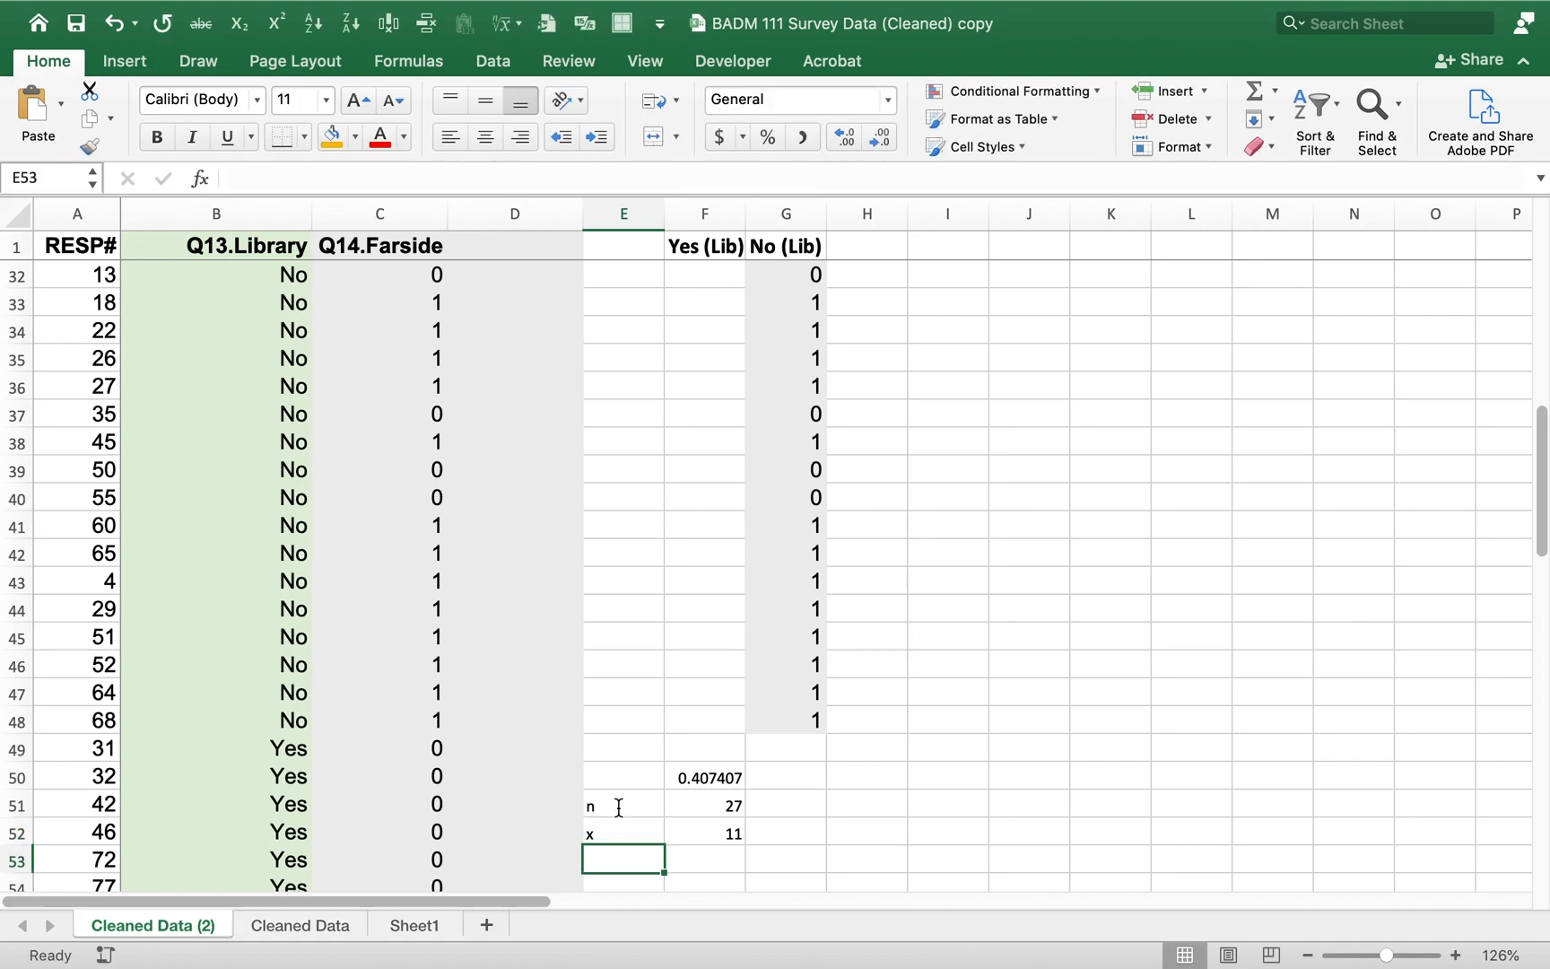
key(Up)
key(Up)
key(Up)
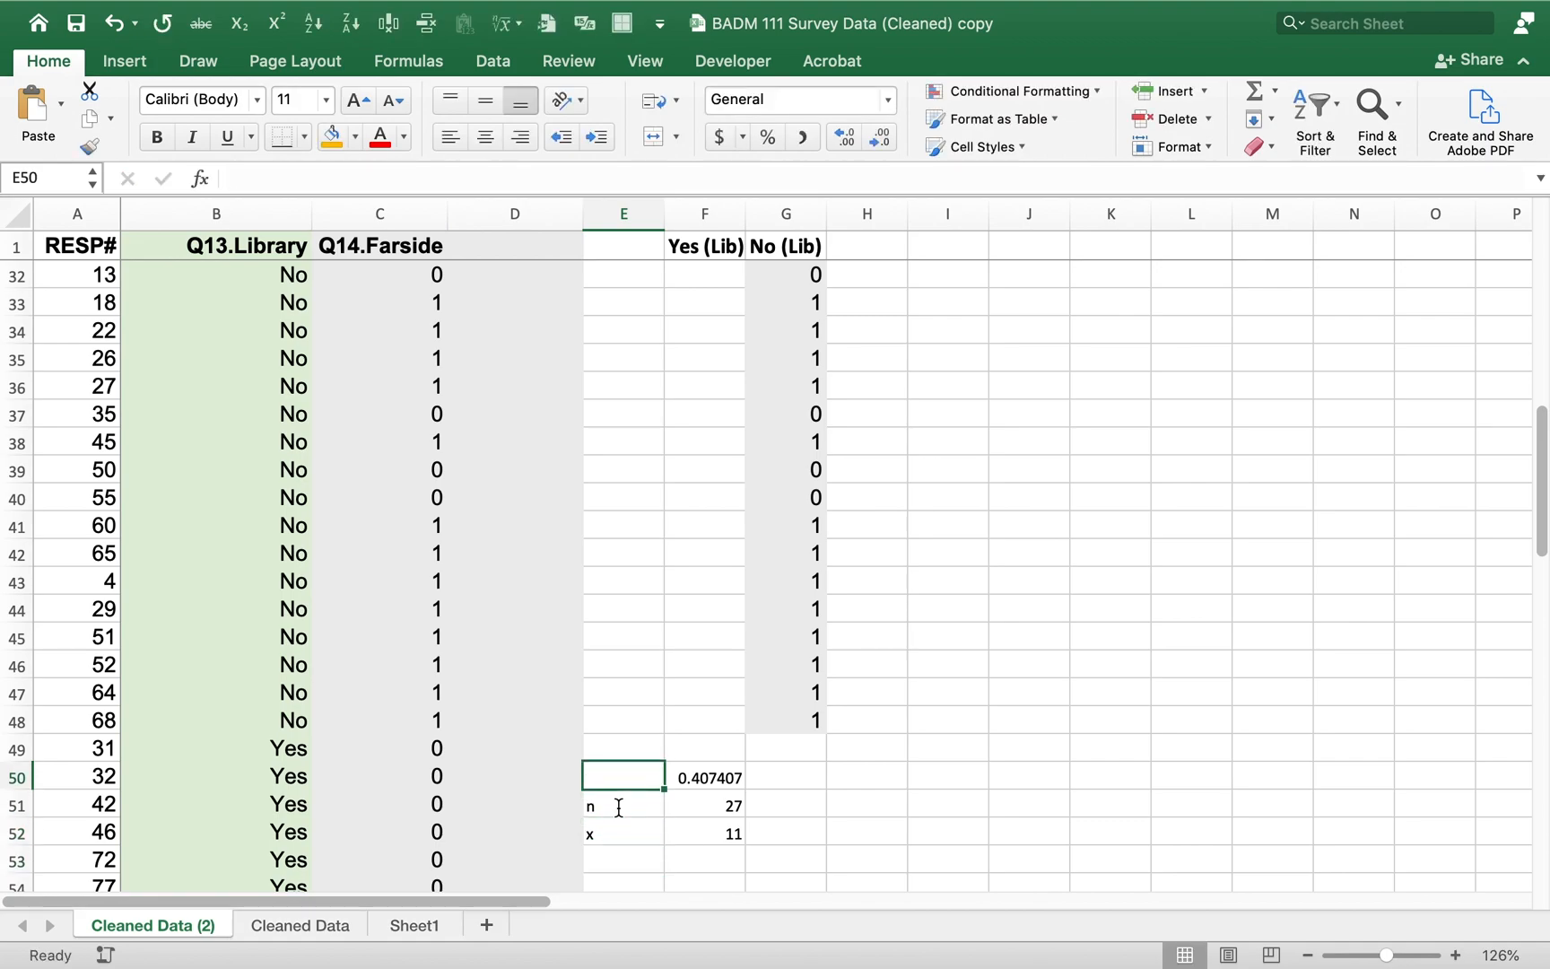
text(pbar)
key(Return)
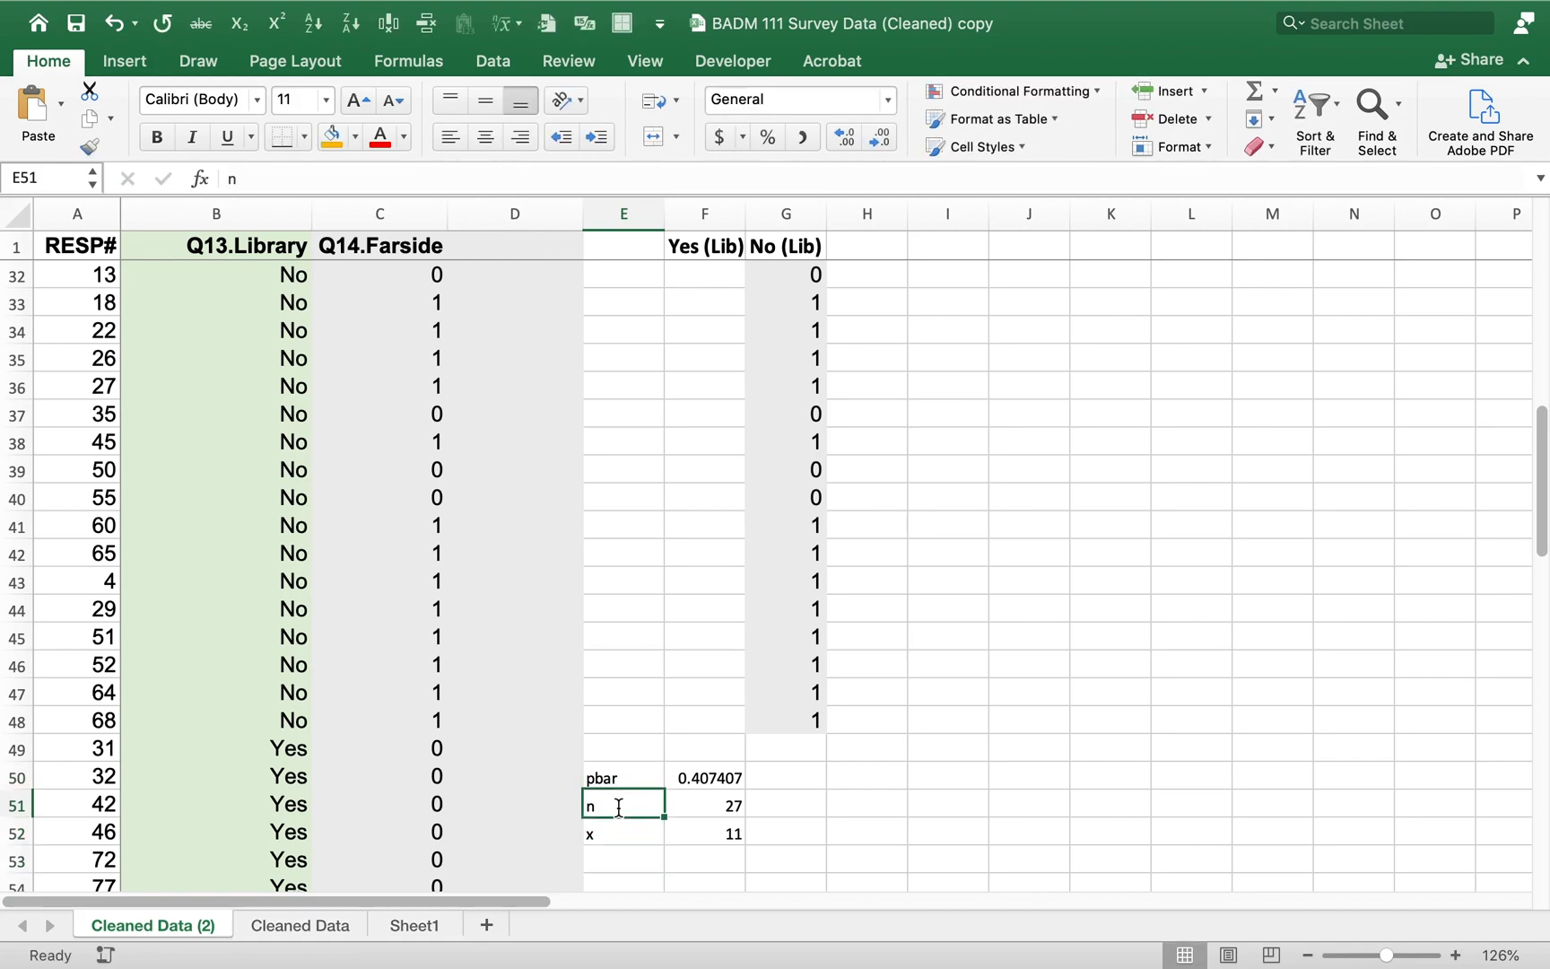
Step: Copy the pbar, n and x formulas from F50:F52 into G50:G52 for the No (Lib) column
key(Up)
key(Right)
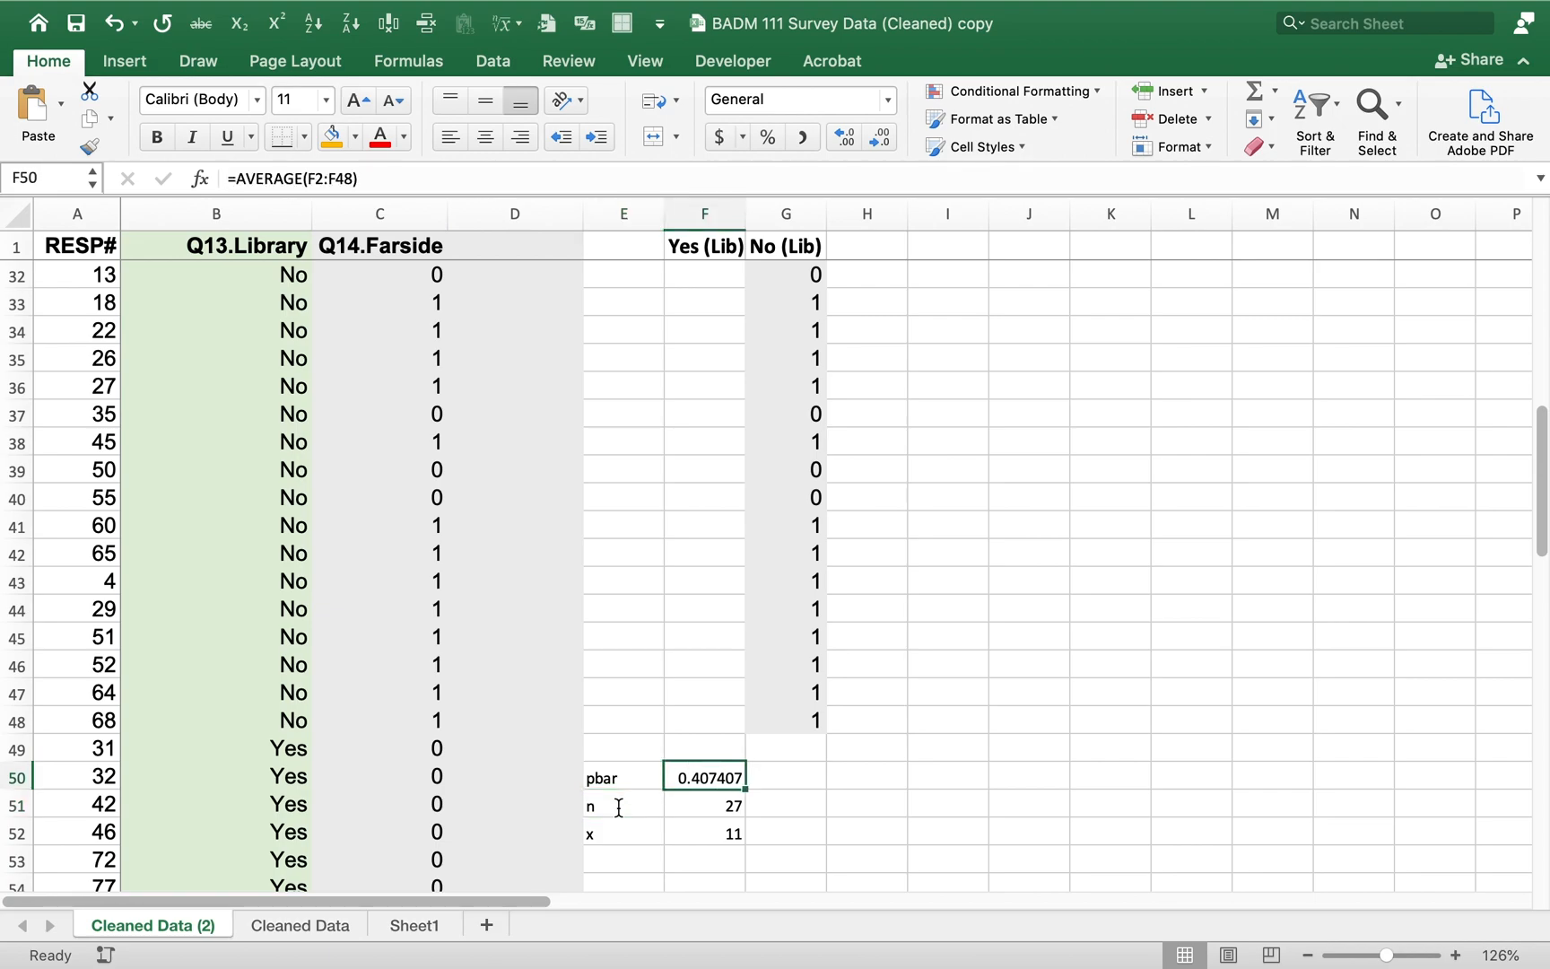
key(shift+Down)
key(shift+Down)
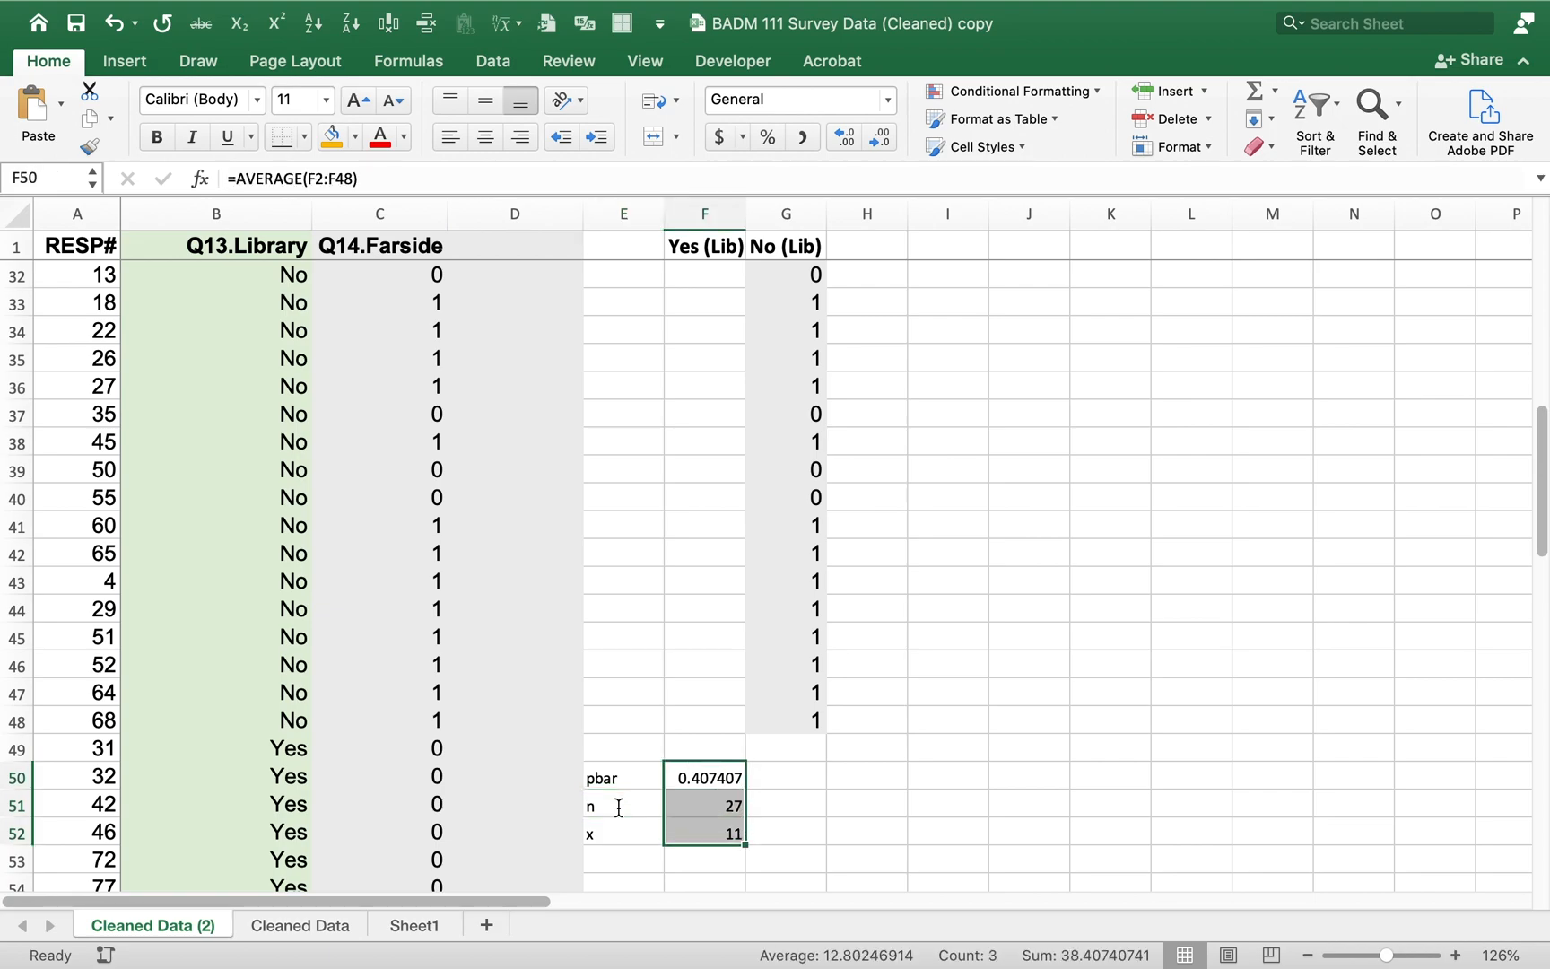
key(super+c)
key(Right)
key(super+v)
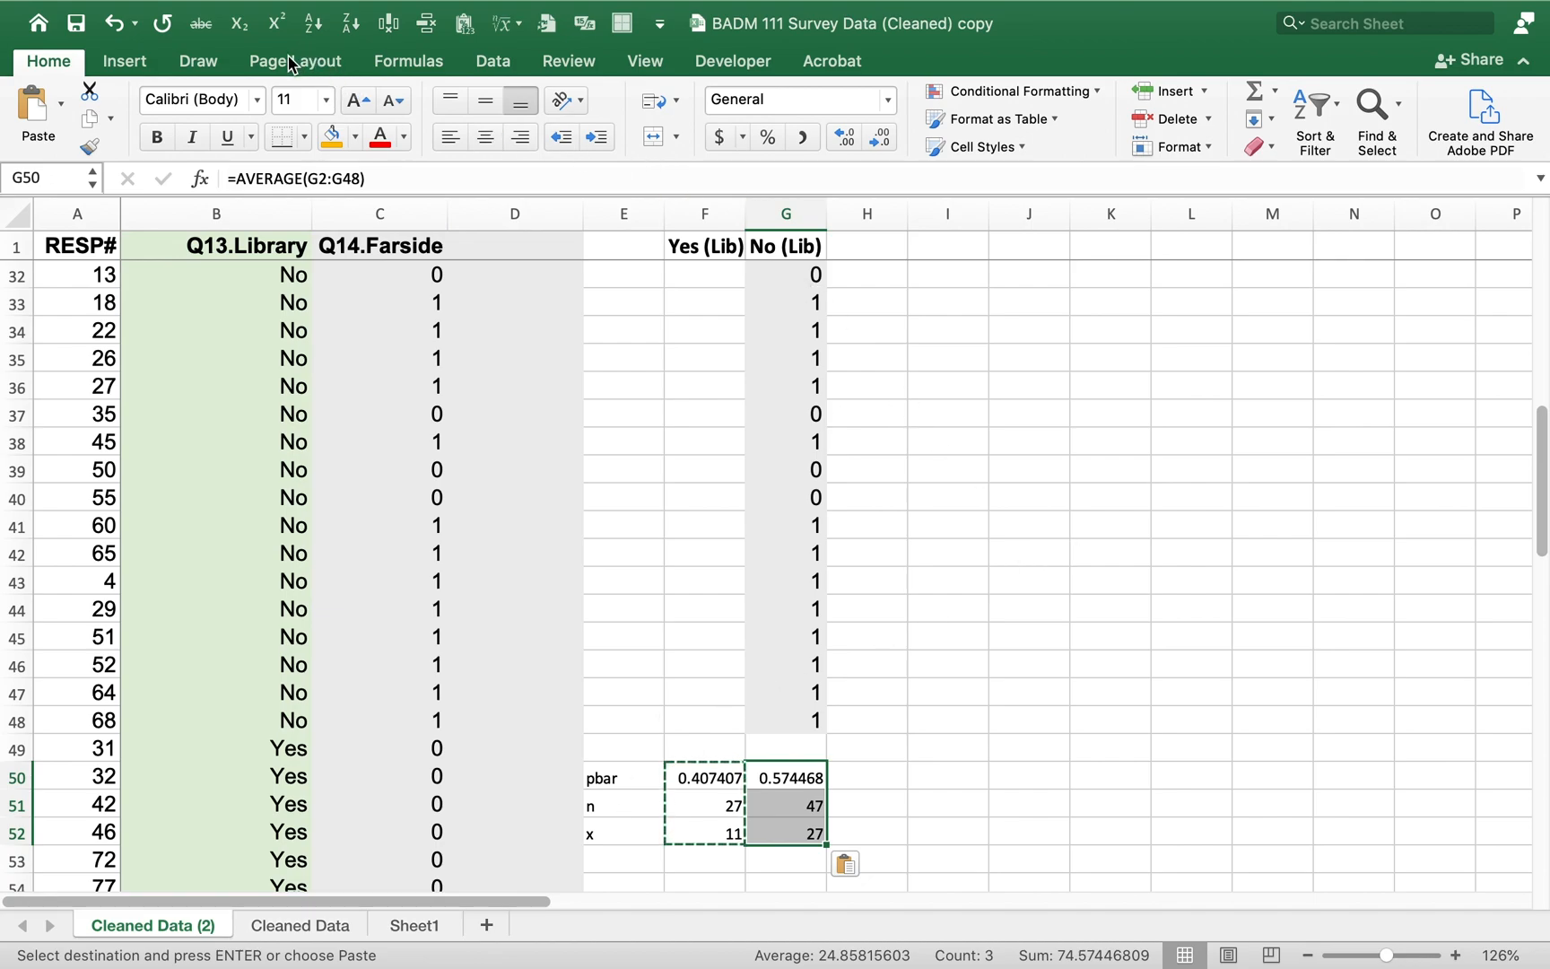
Step: Enlarge the font of the statistics in G50:G52 and F50:F52 to size 16
click(360, 96)
click(360, 96)
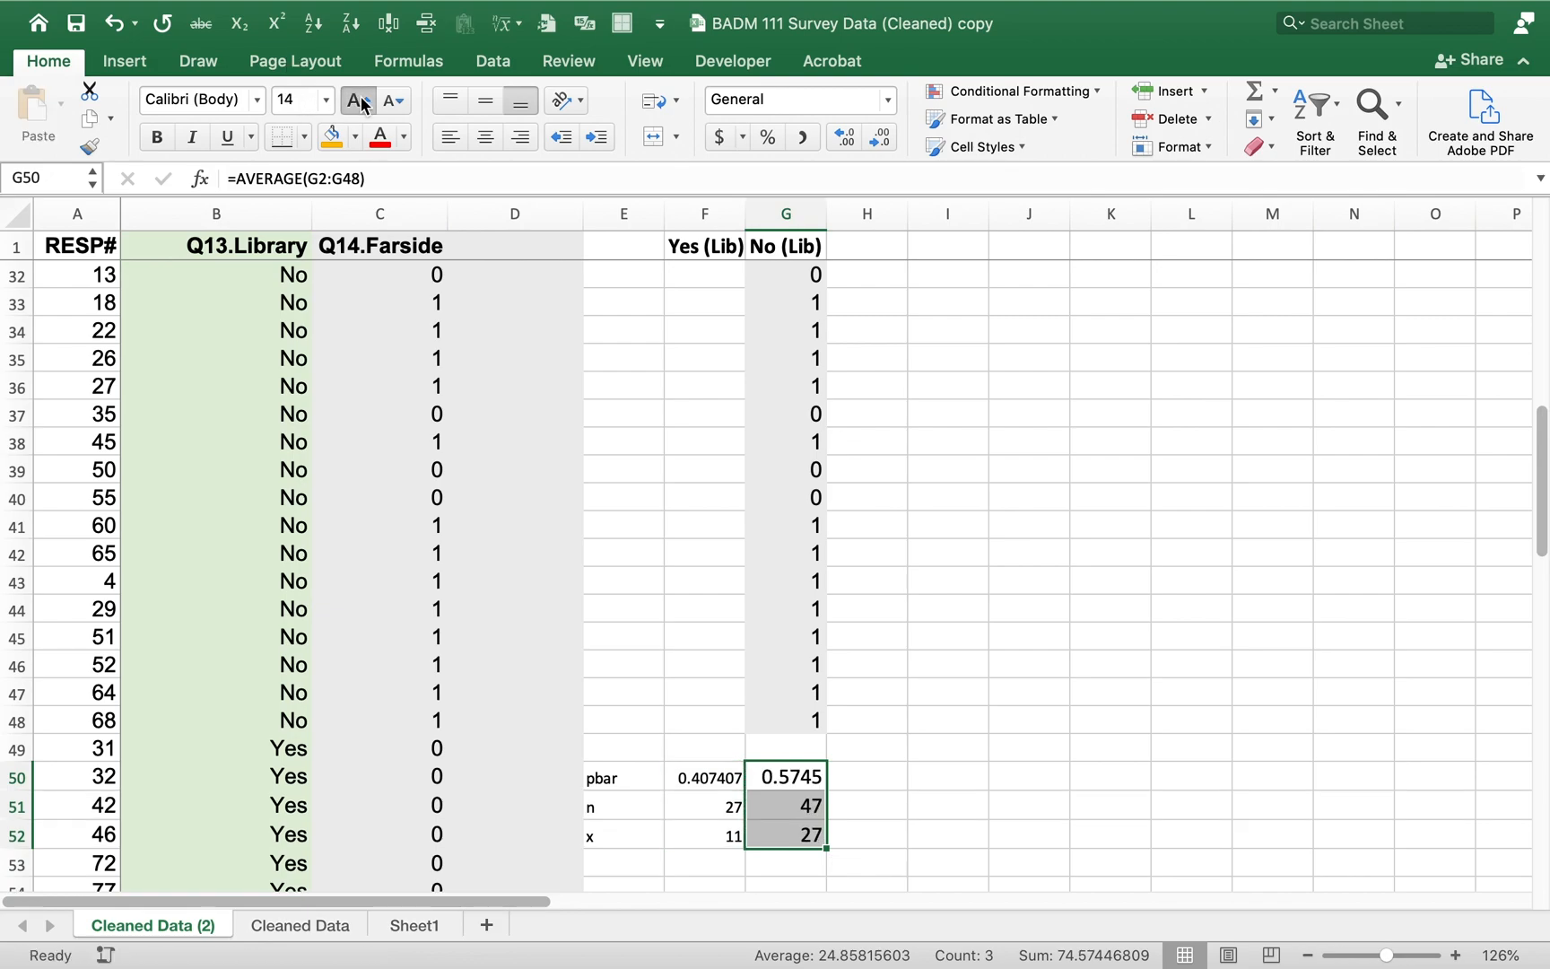
click(360, 96)
key(Left)
key(shift+Down)
key(shift+Down)
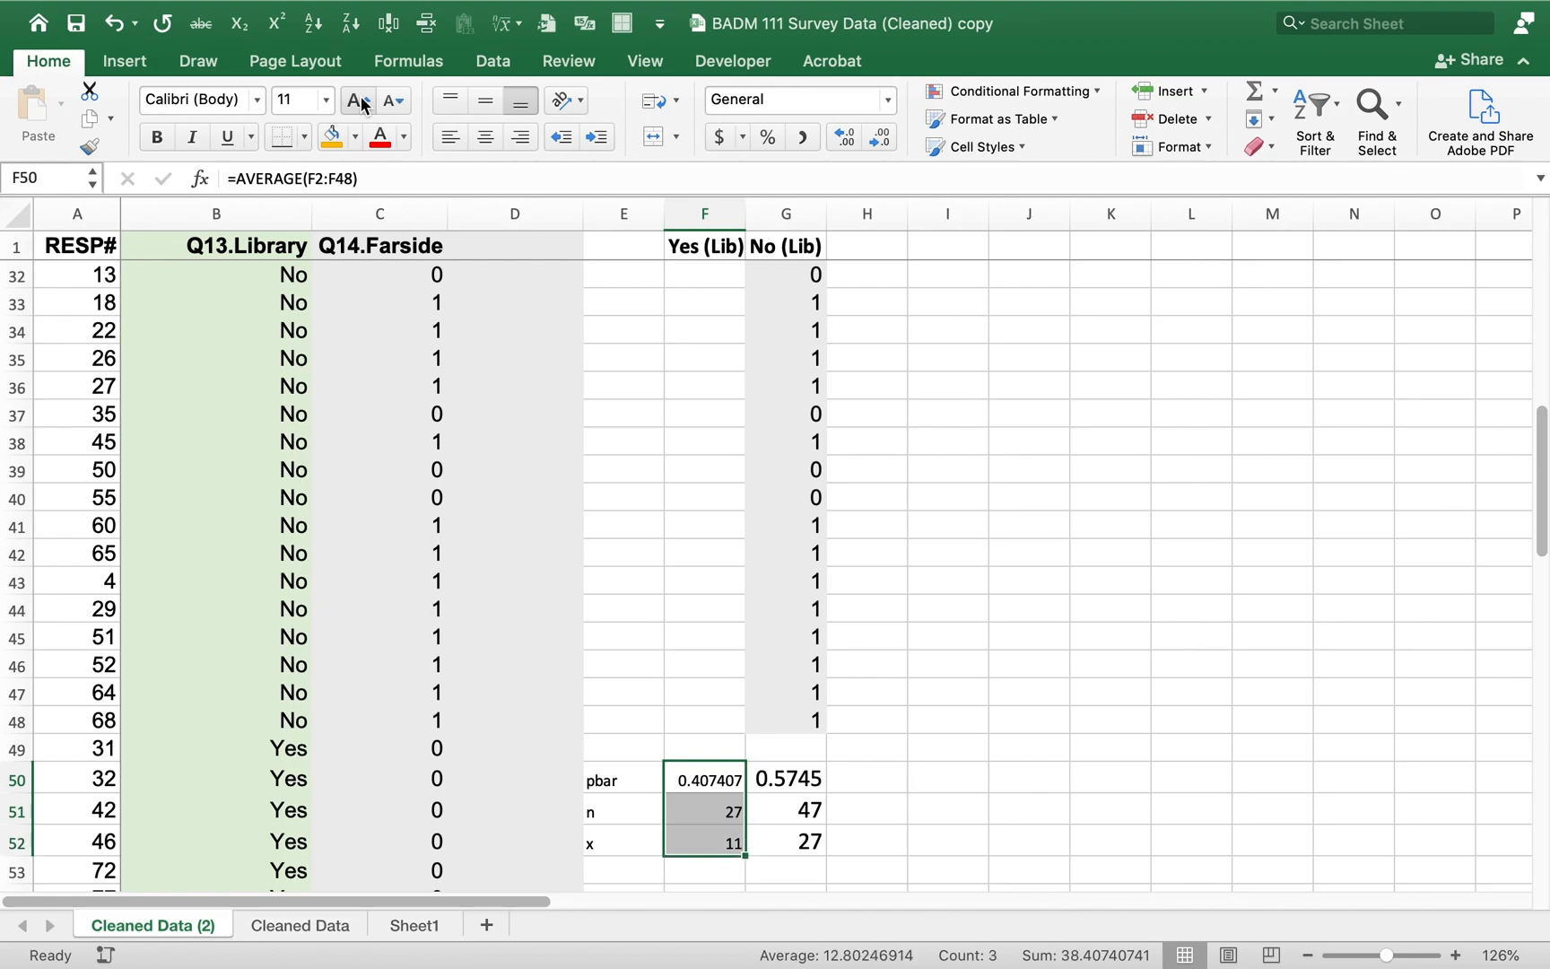
click(361, 96)
click(361, 96)
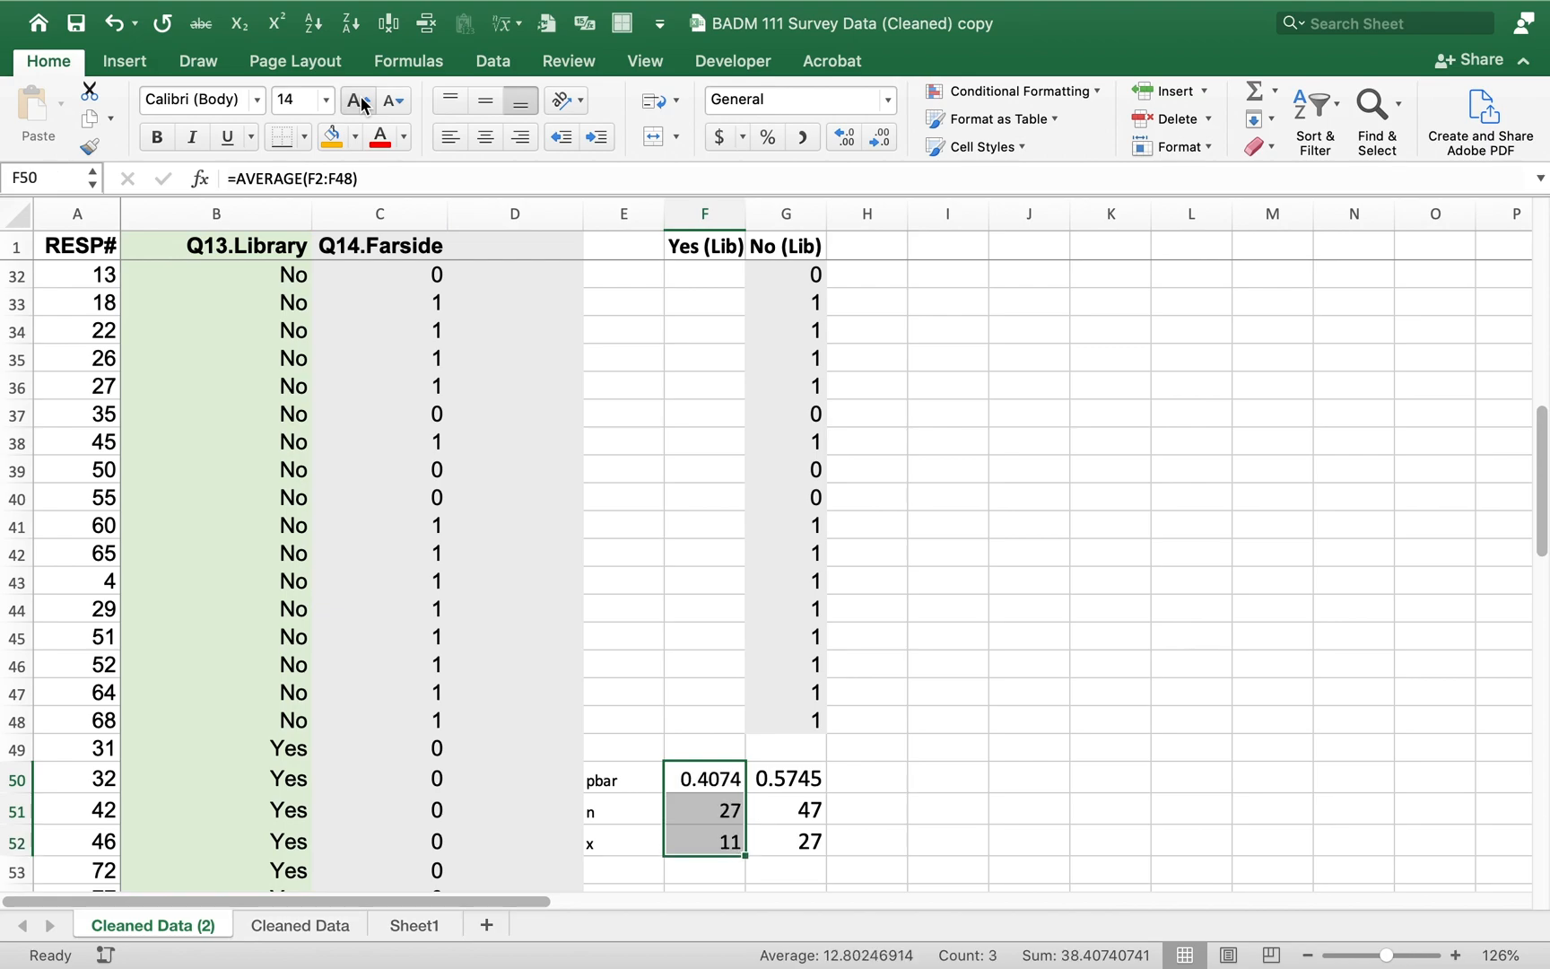
click(360, 96)
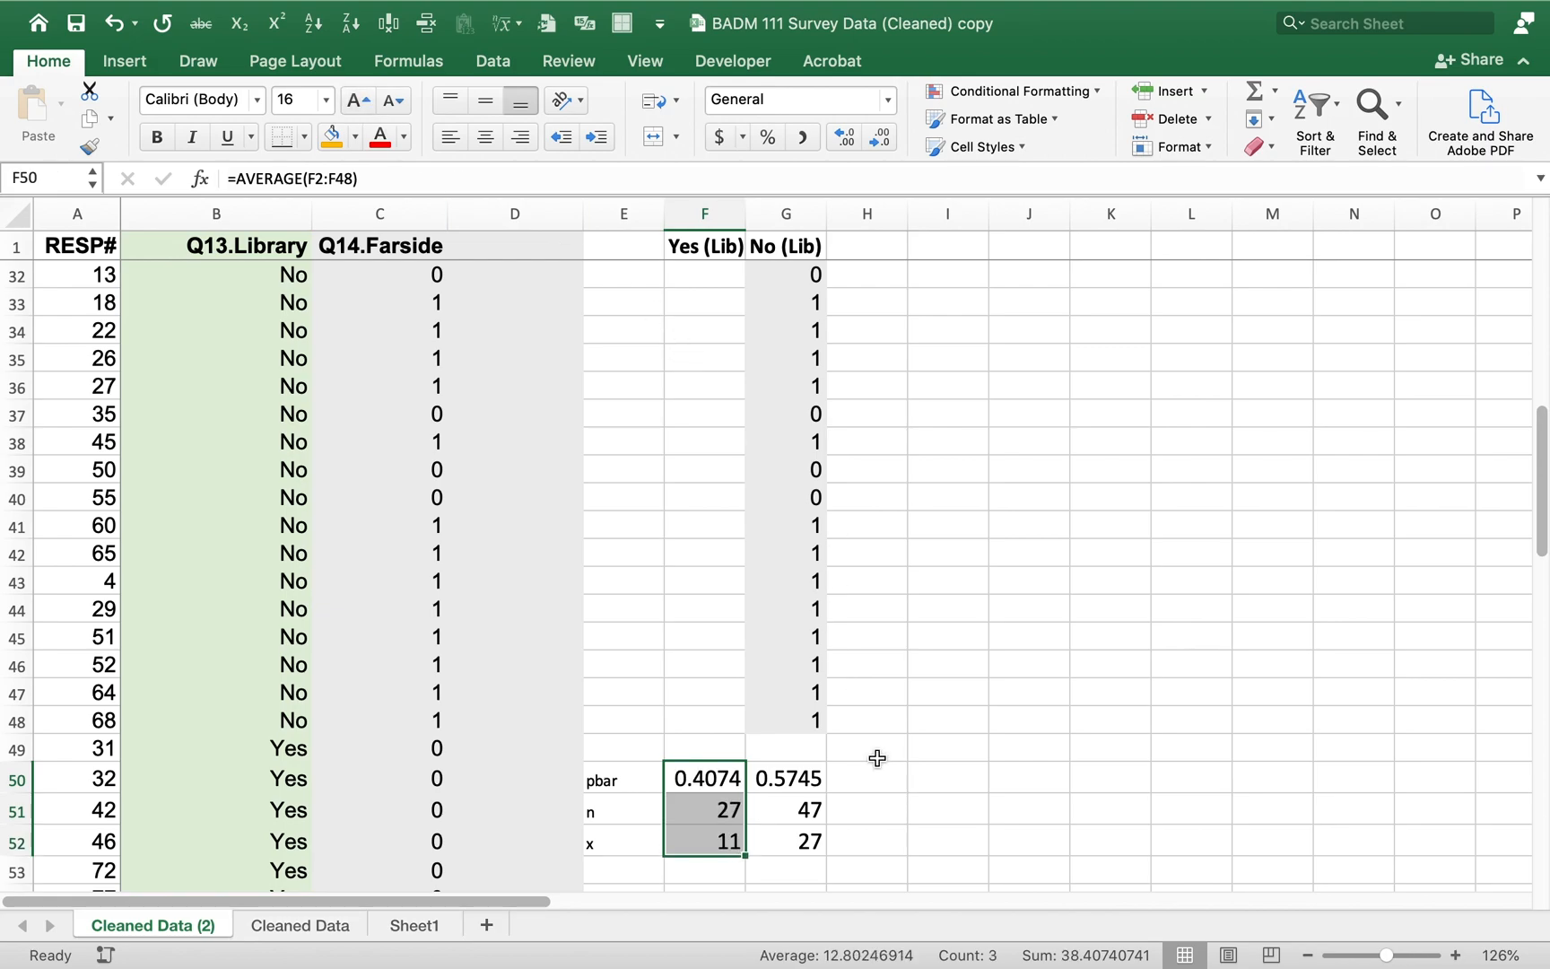
Step: Compare the pbar values of the Yes (Lib) and No (Lib) groups in F50:G50
click(879, 754)
mouse_move(698, 778)
mouse_down()
mouse_move(740, 781)
mouse_move(725, 782)
mouse_up()
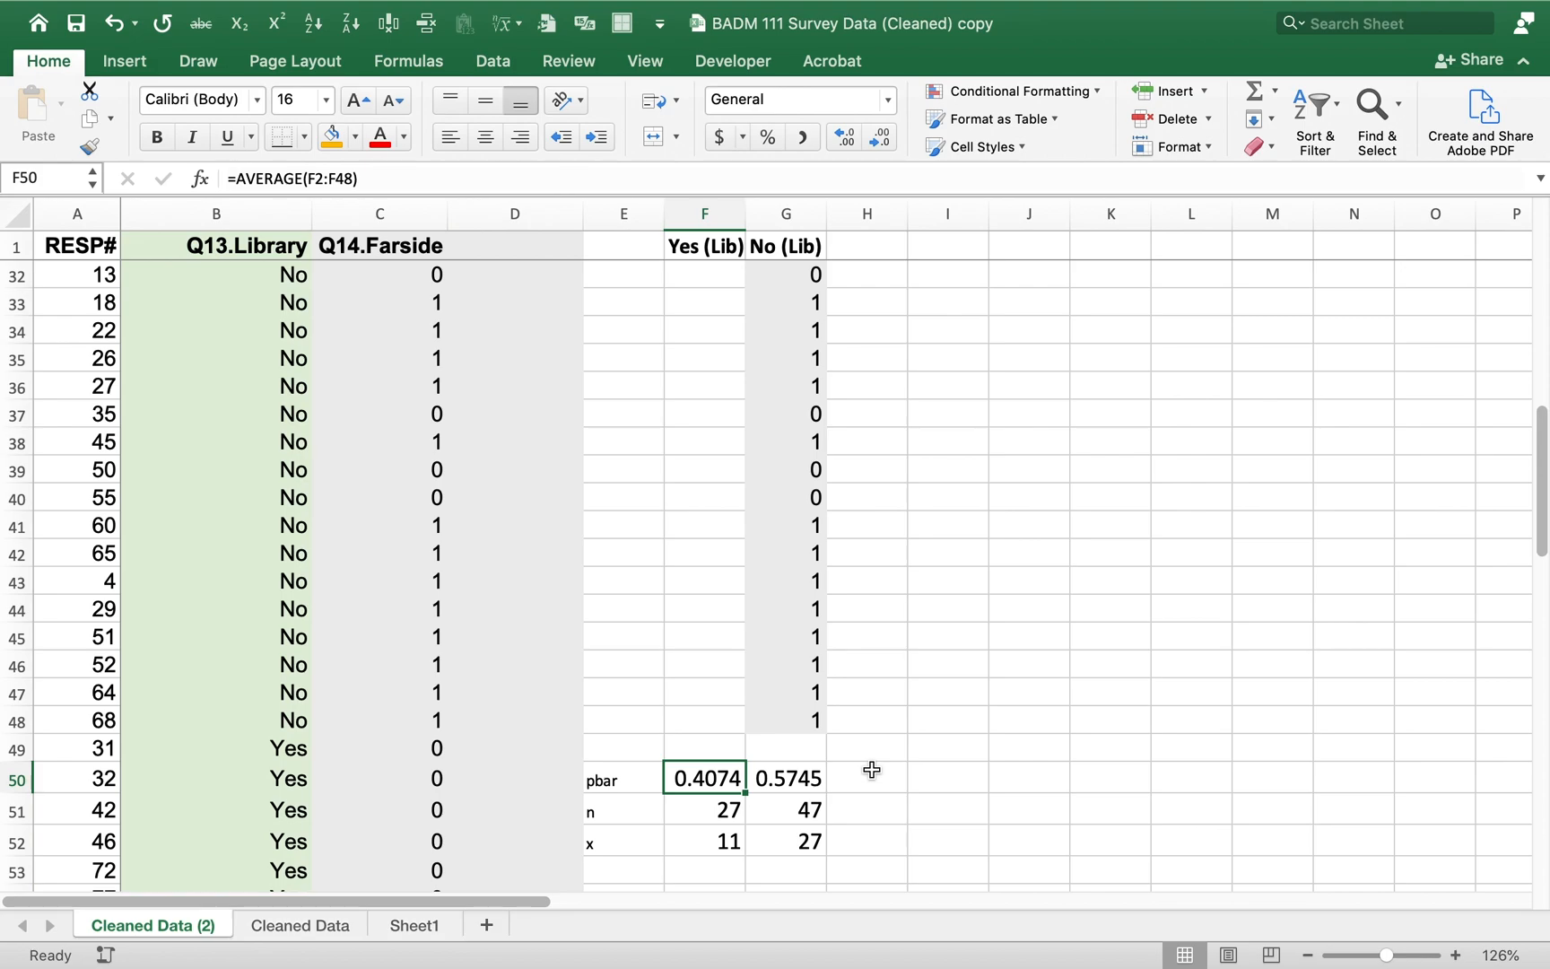
click(812, 778)
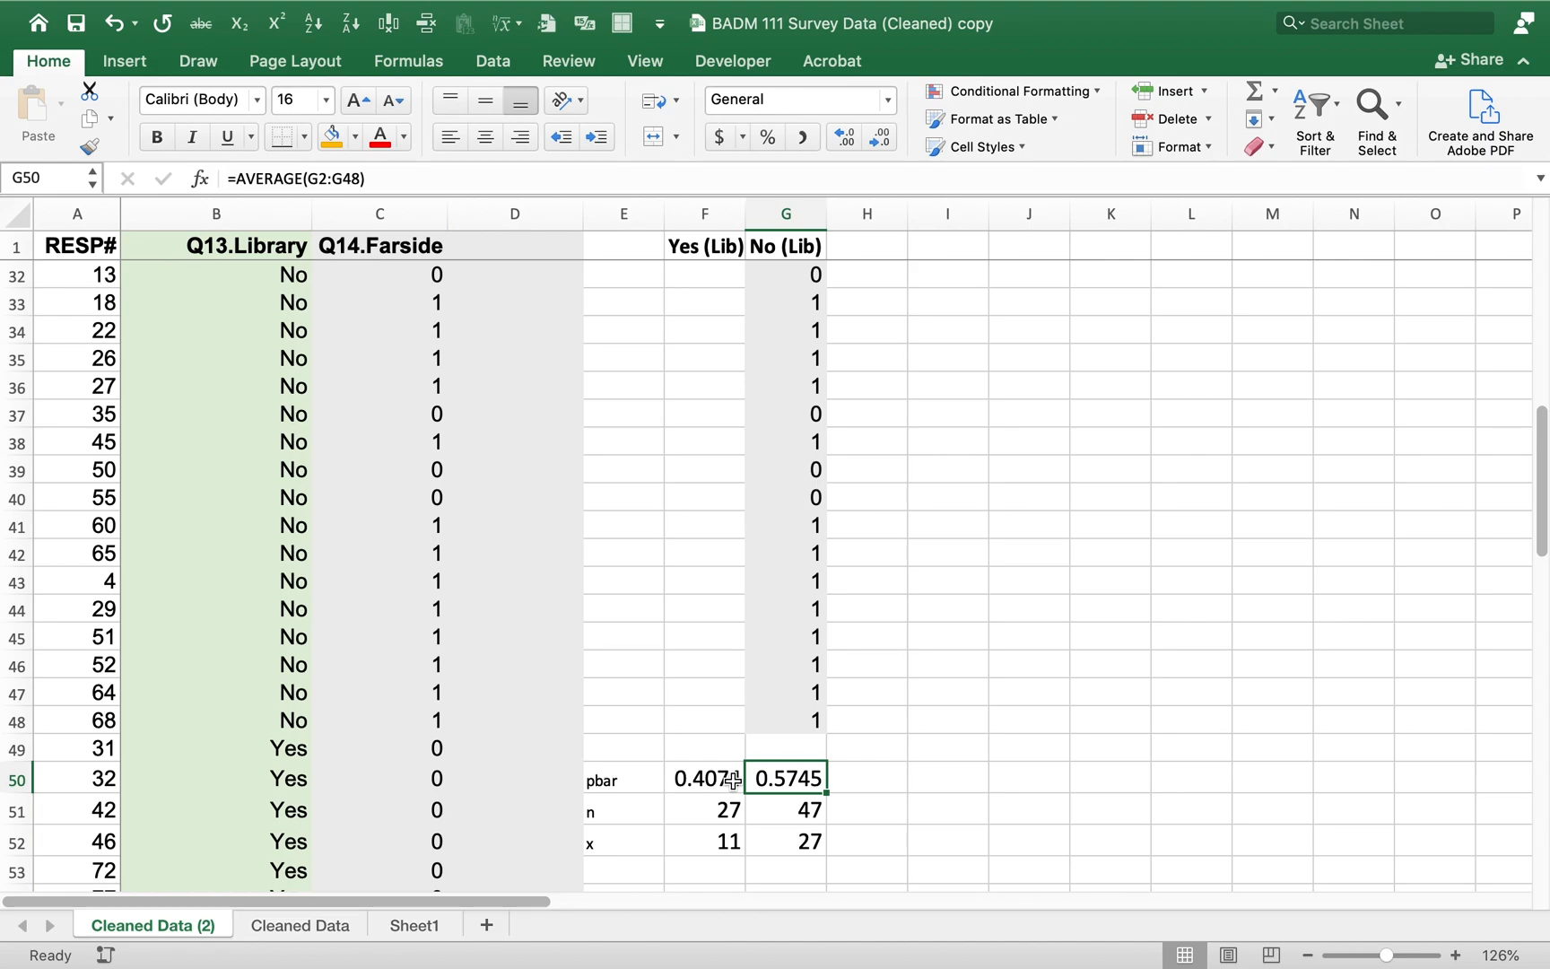
drag(734, 779, 773, 780)
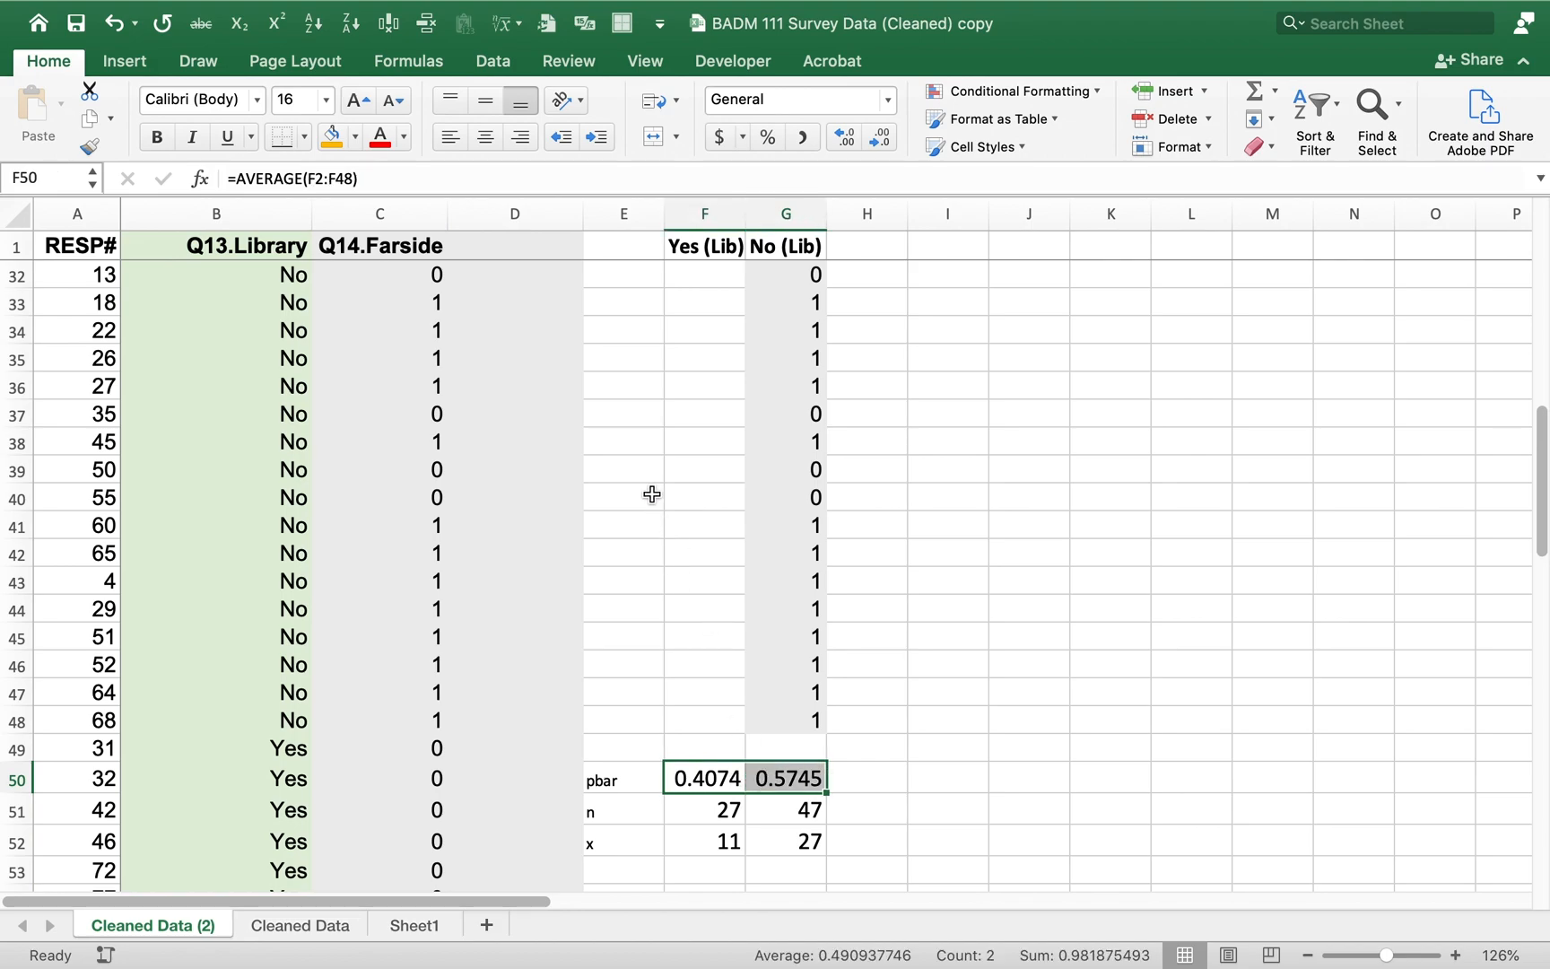
Step: Go to cell C77, two rows below the end of the Q14.Farside data
click(810, 485)
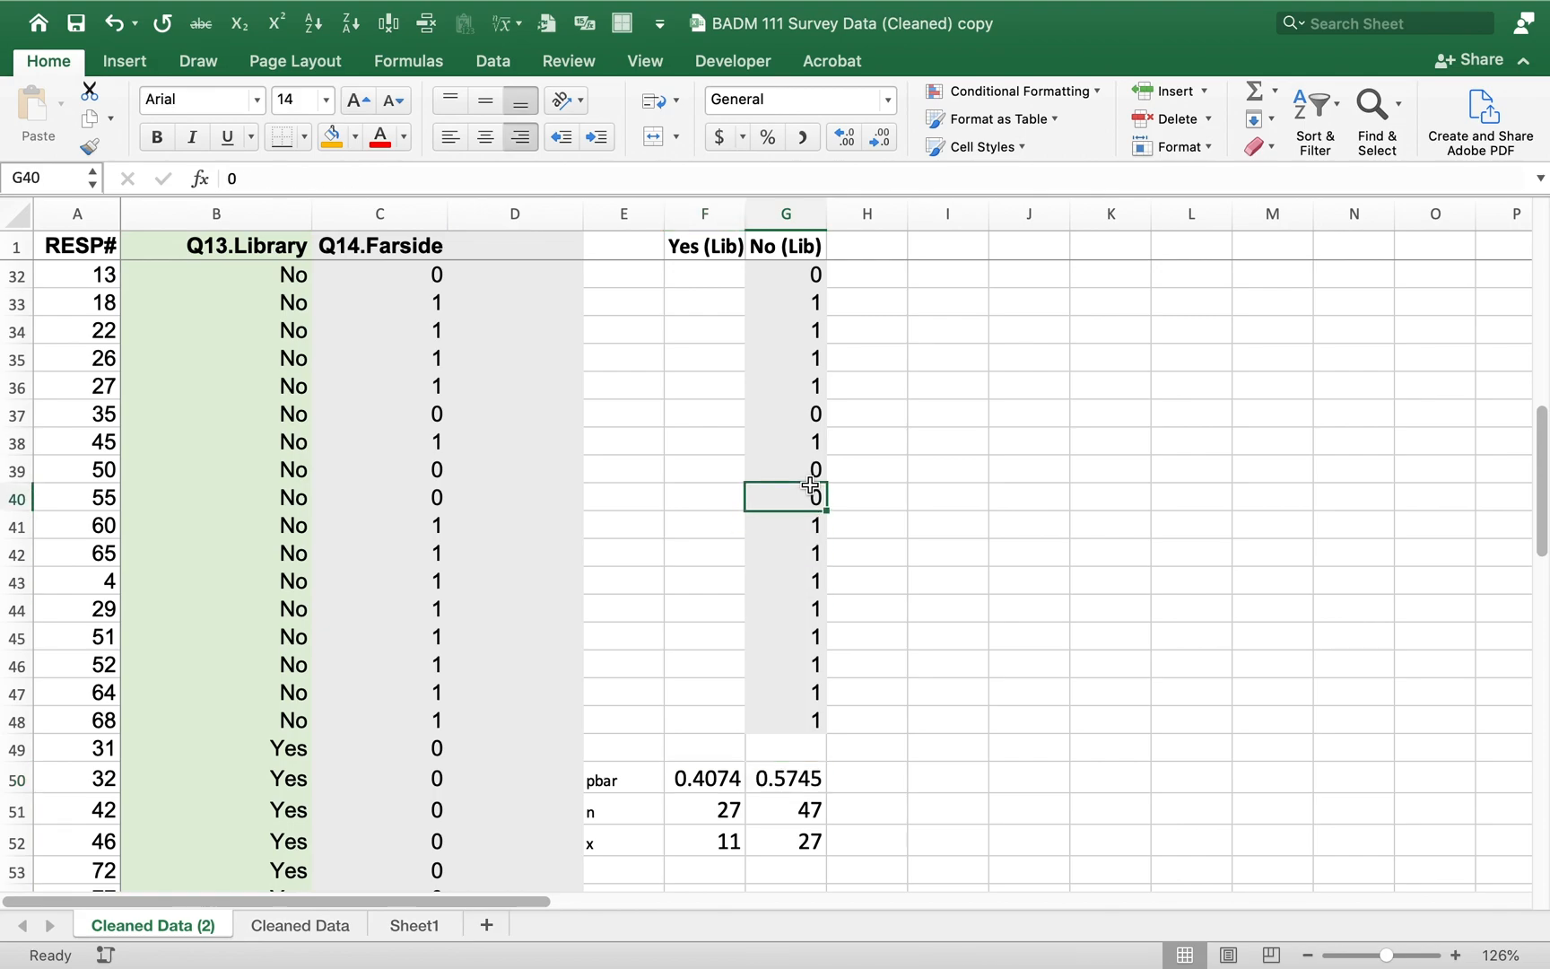
key(Down)
key(Left)
key(Left)
key(Left)
key(Left)
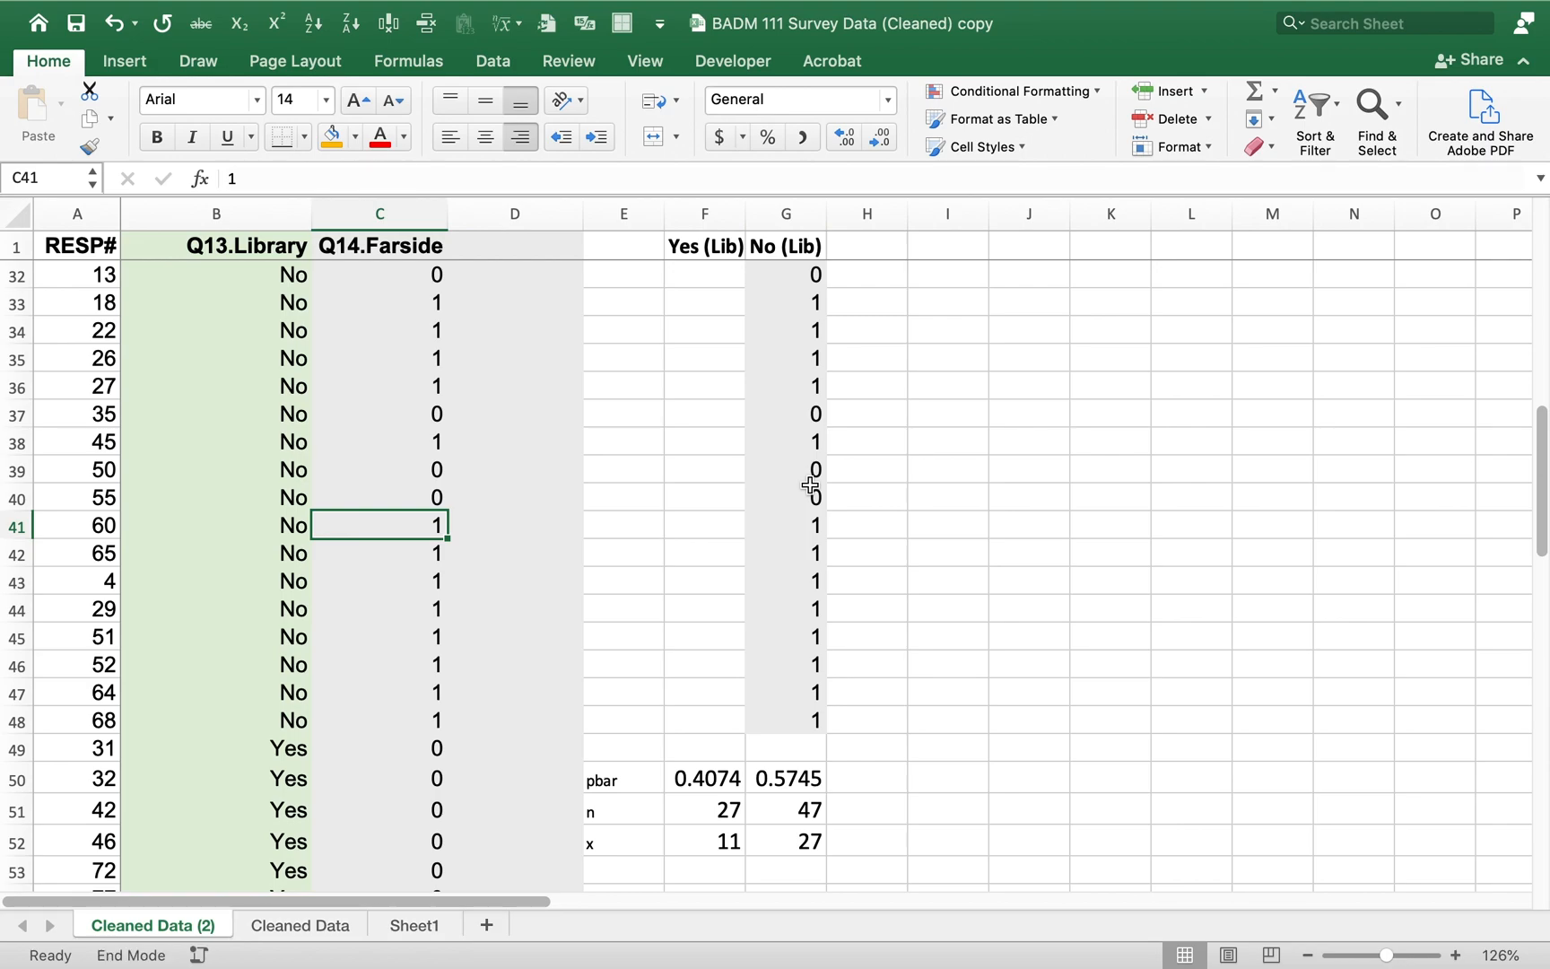
key(ctrl+Down)
key(Down)
key(Down)
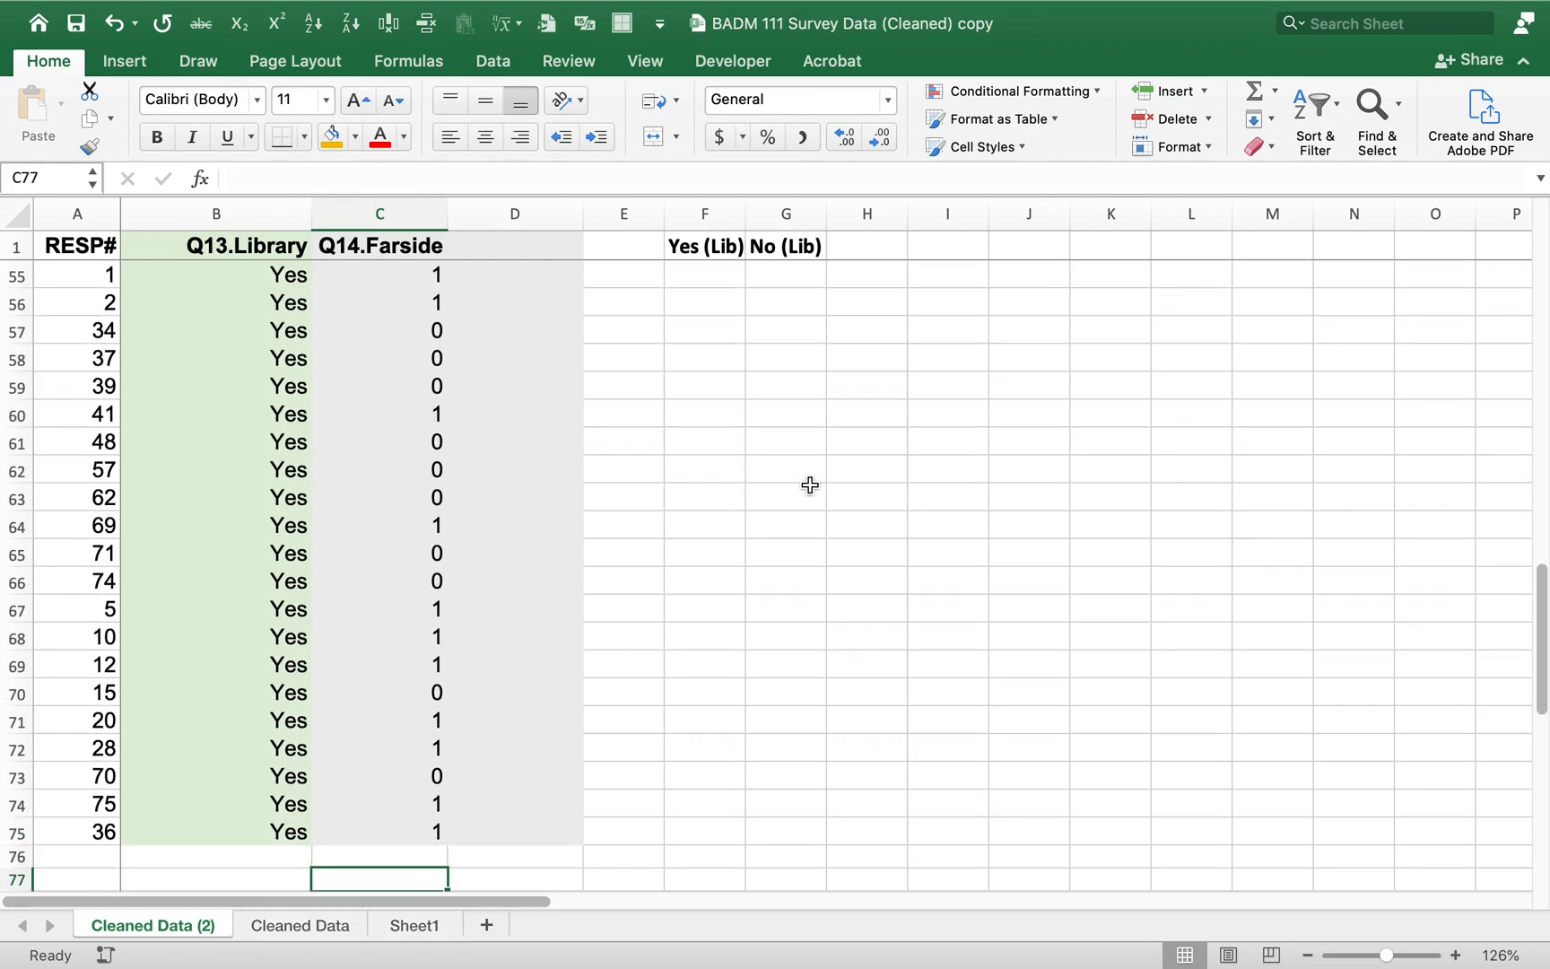
key(Down)
key(Down)
key(Up)
key(Up)
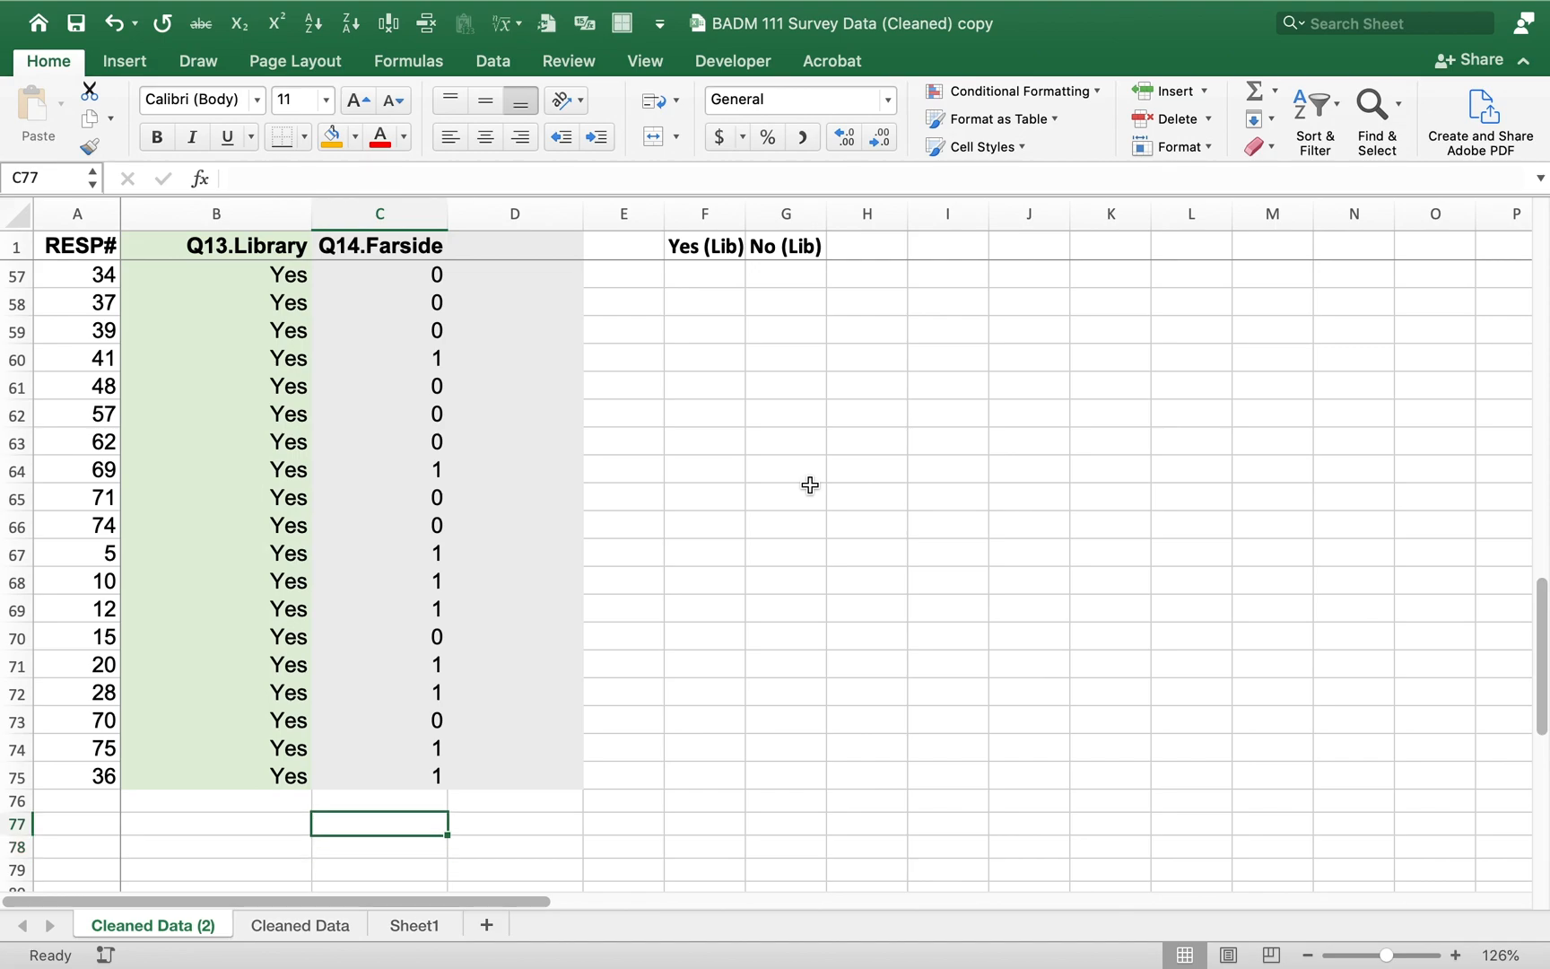
text(=)
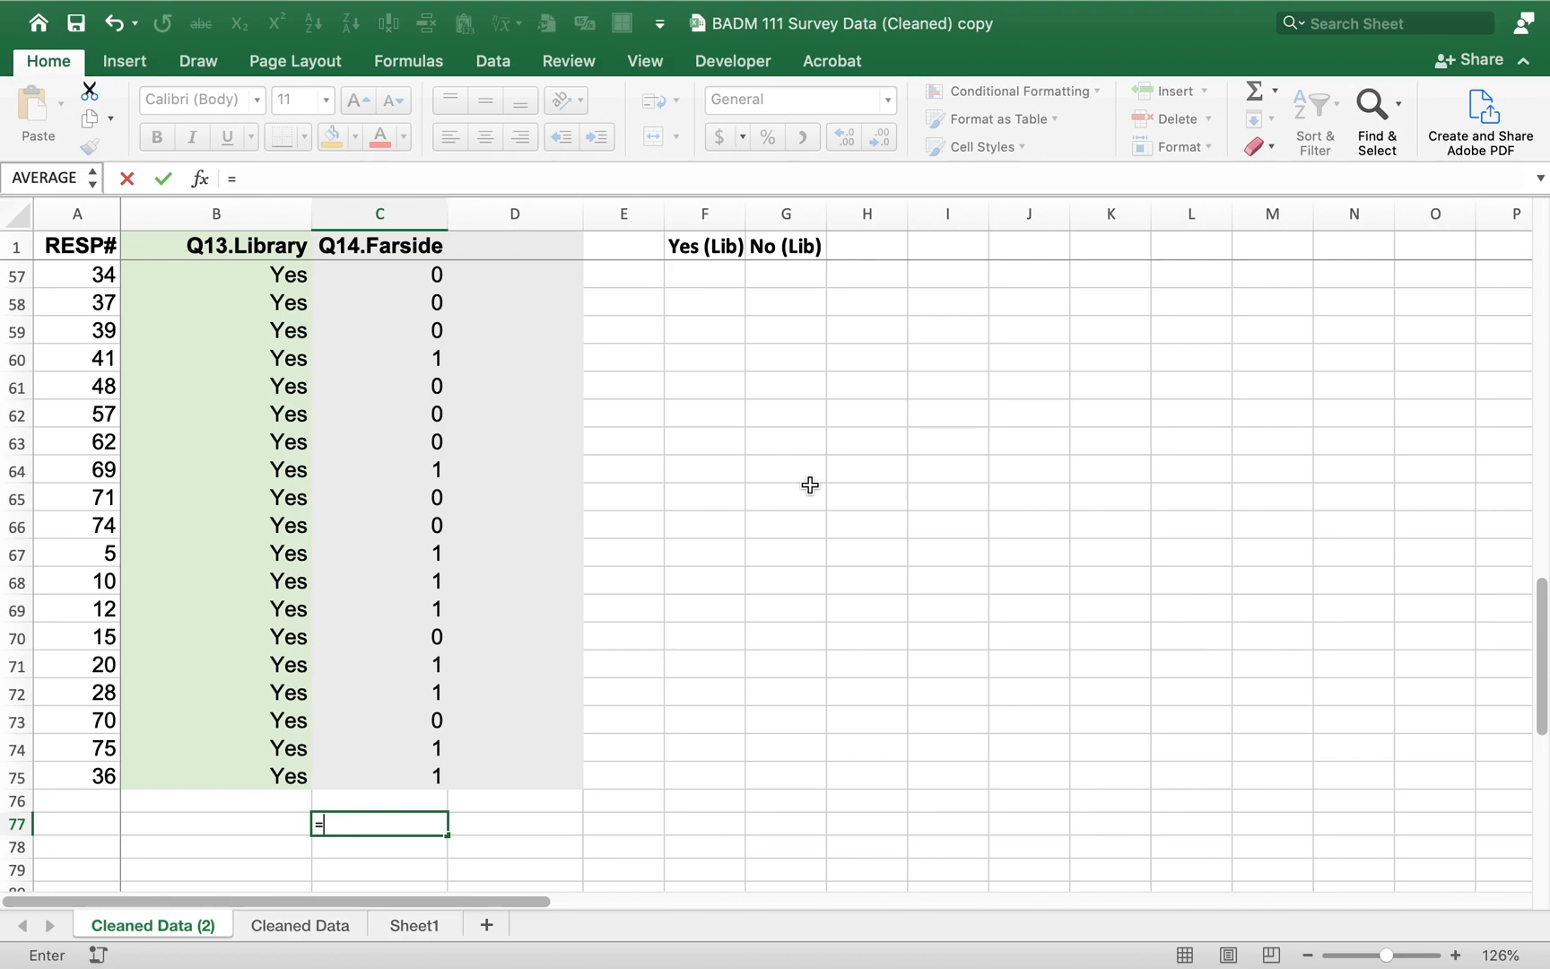
text(average)
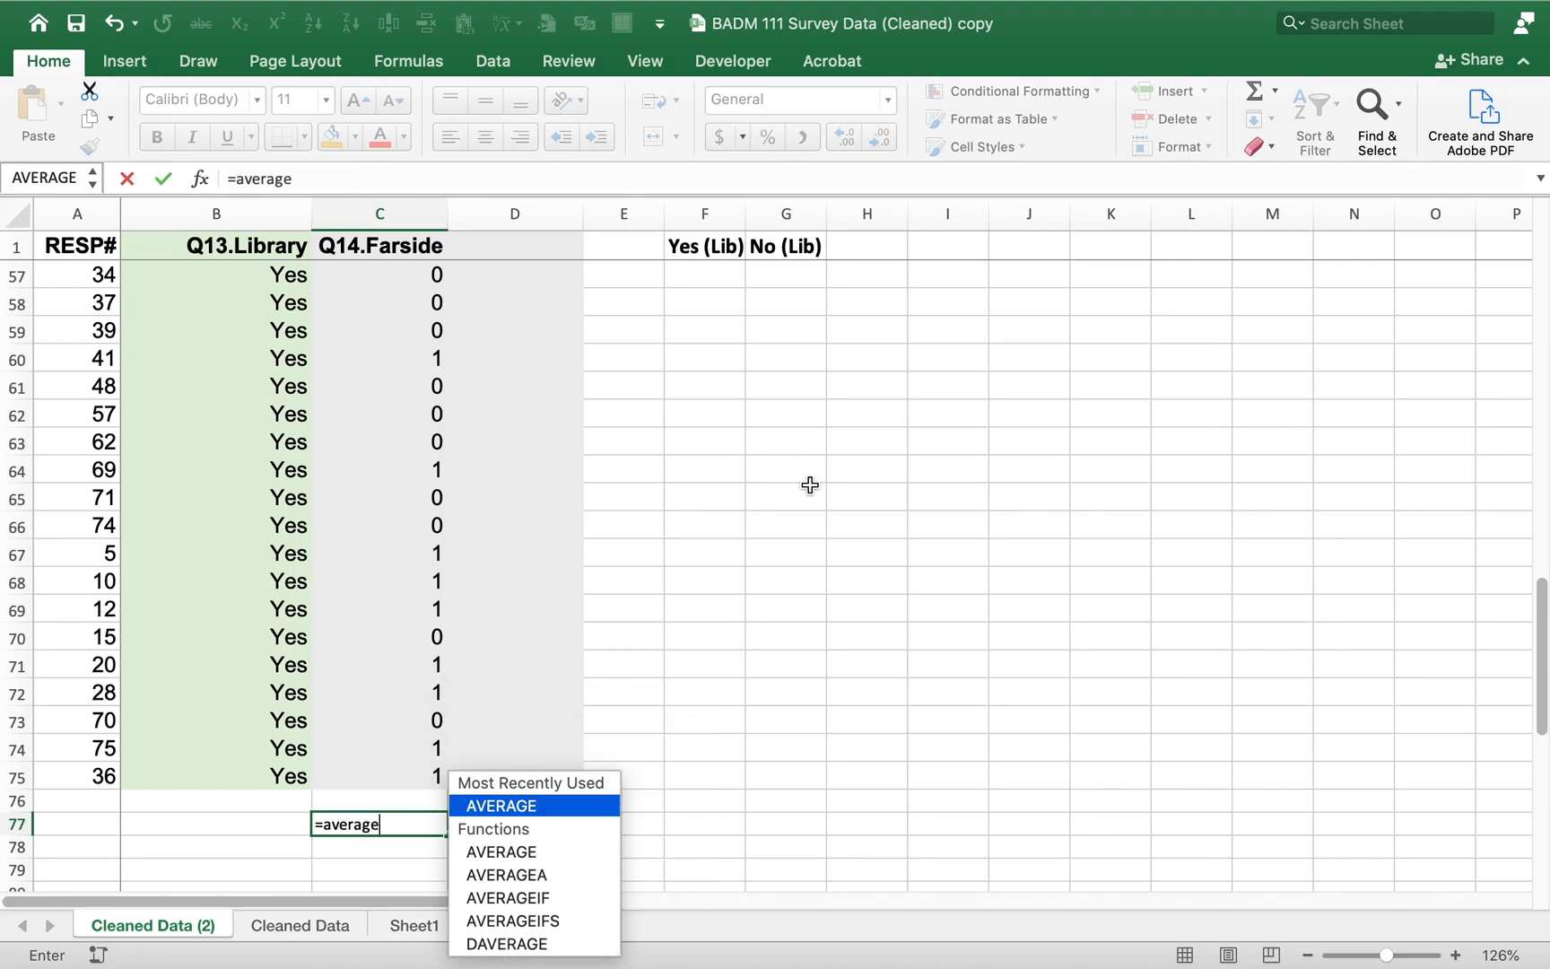
text(i)
key(BackSpace)
text(9)
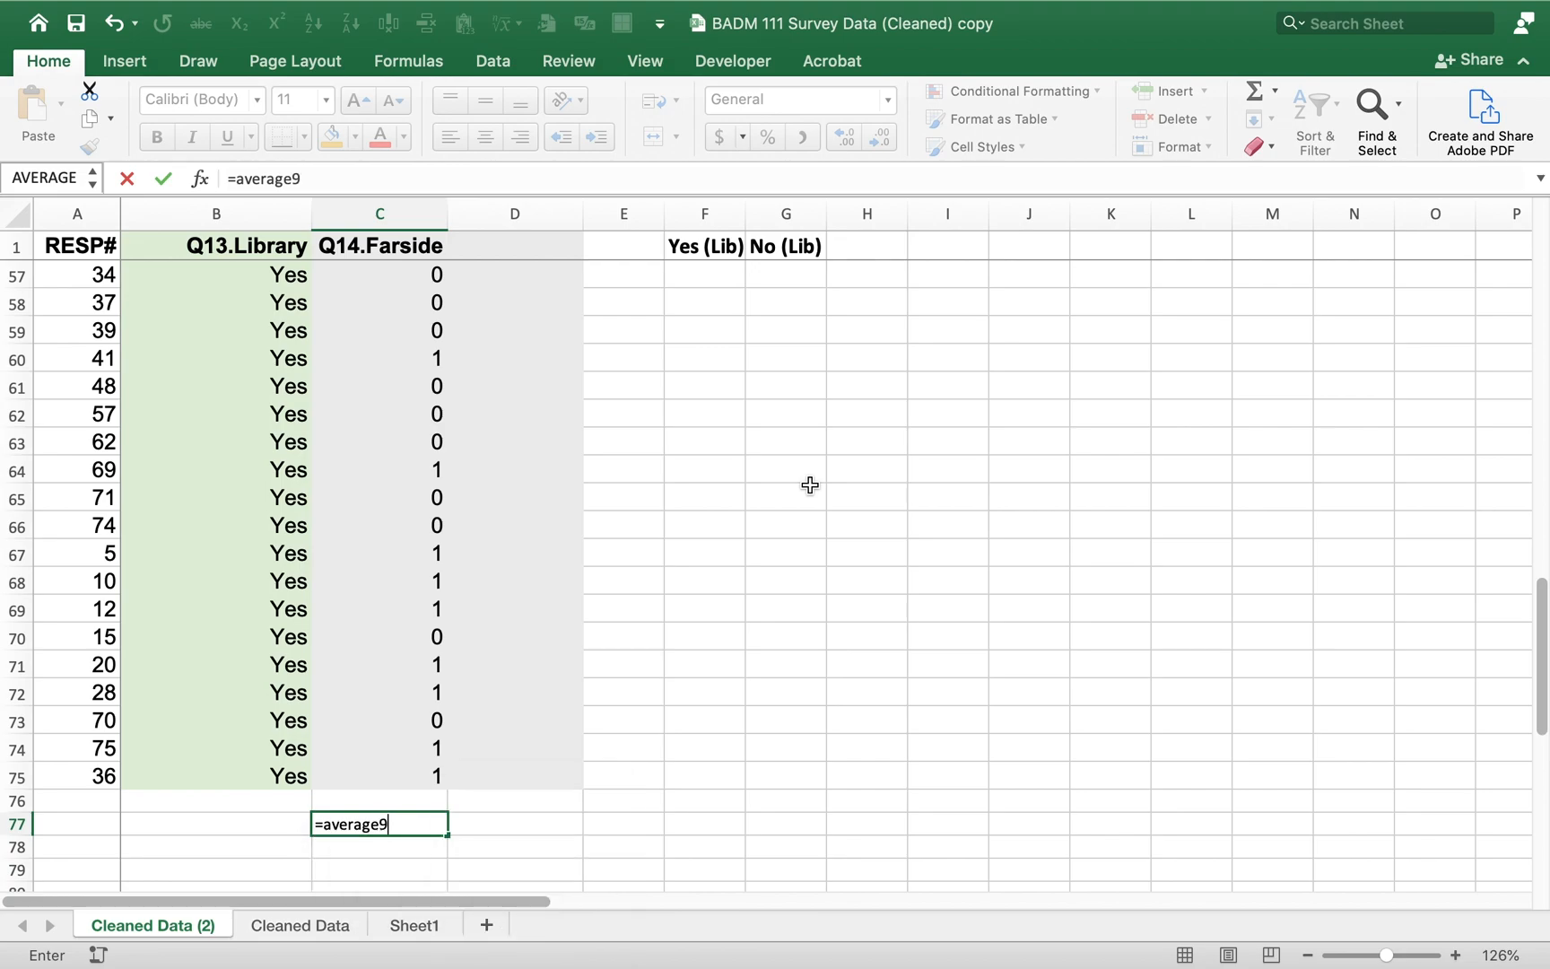
key(Up)
key(Up)
key(shift+Up)
key(Down)
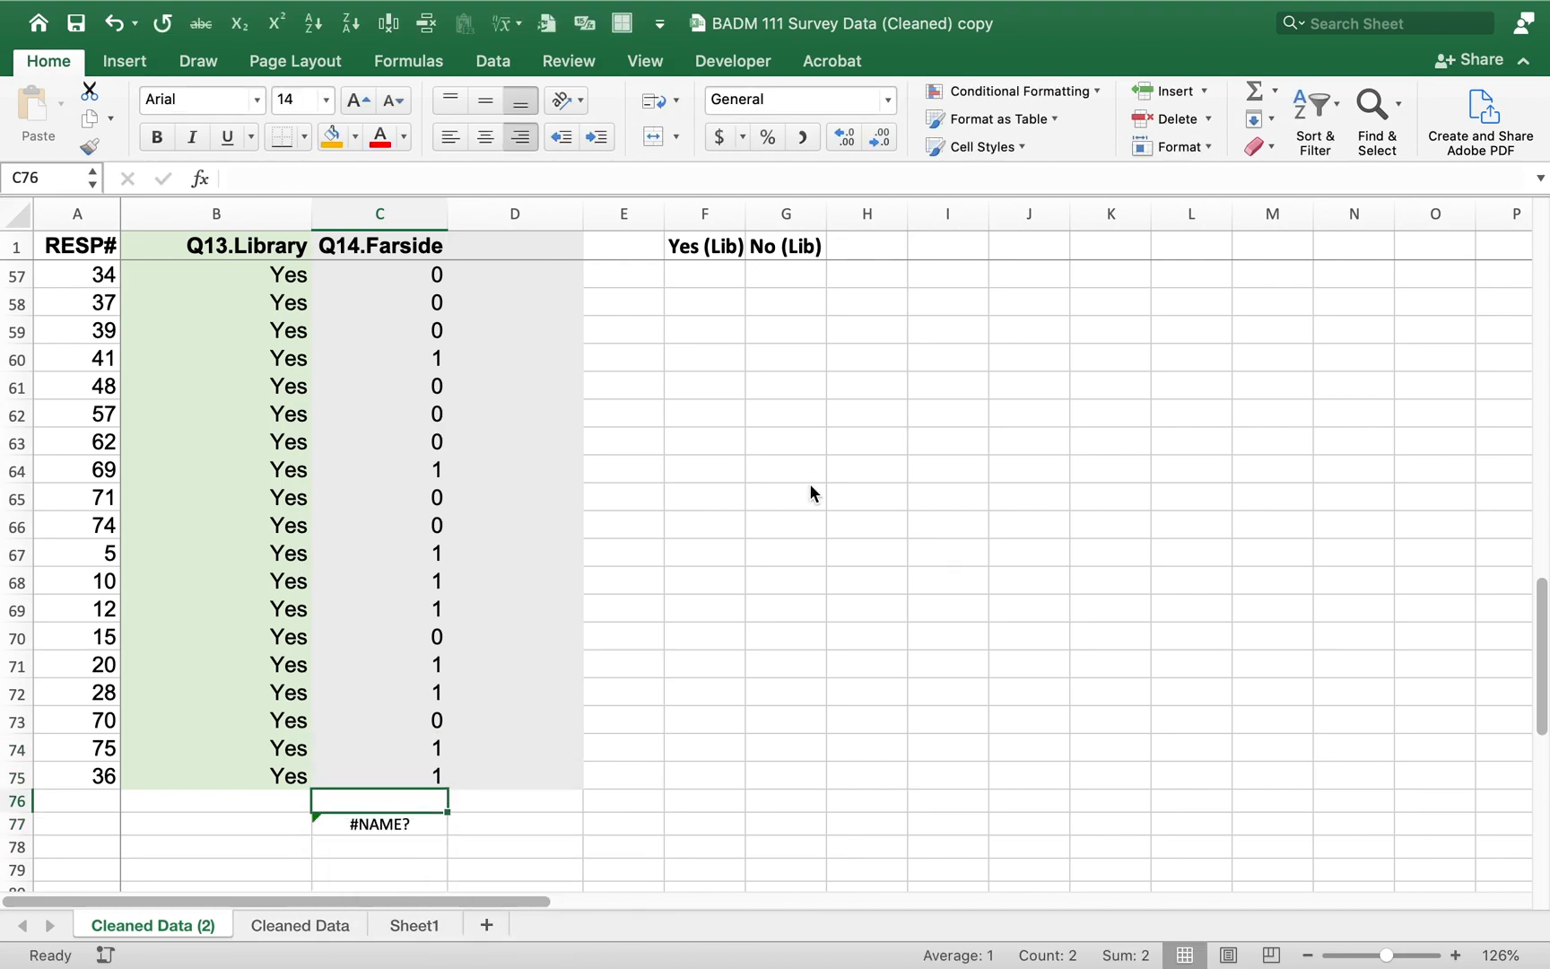
Step: Calculate the overall Q14.Farside proportion in C77 with the AVERAGE of C2:C75
key(Down)
text(=ave)
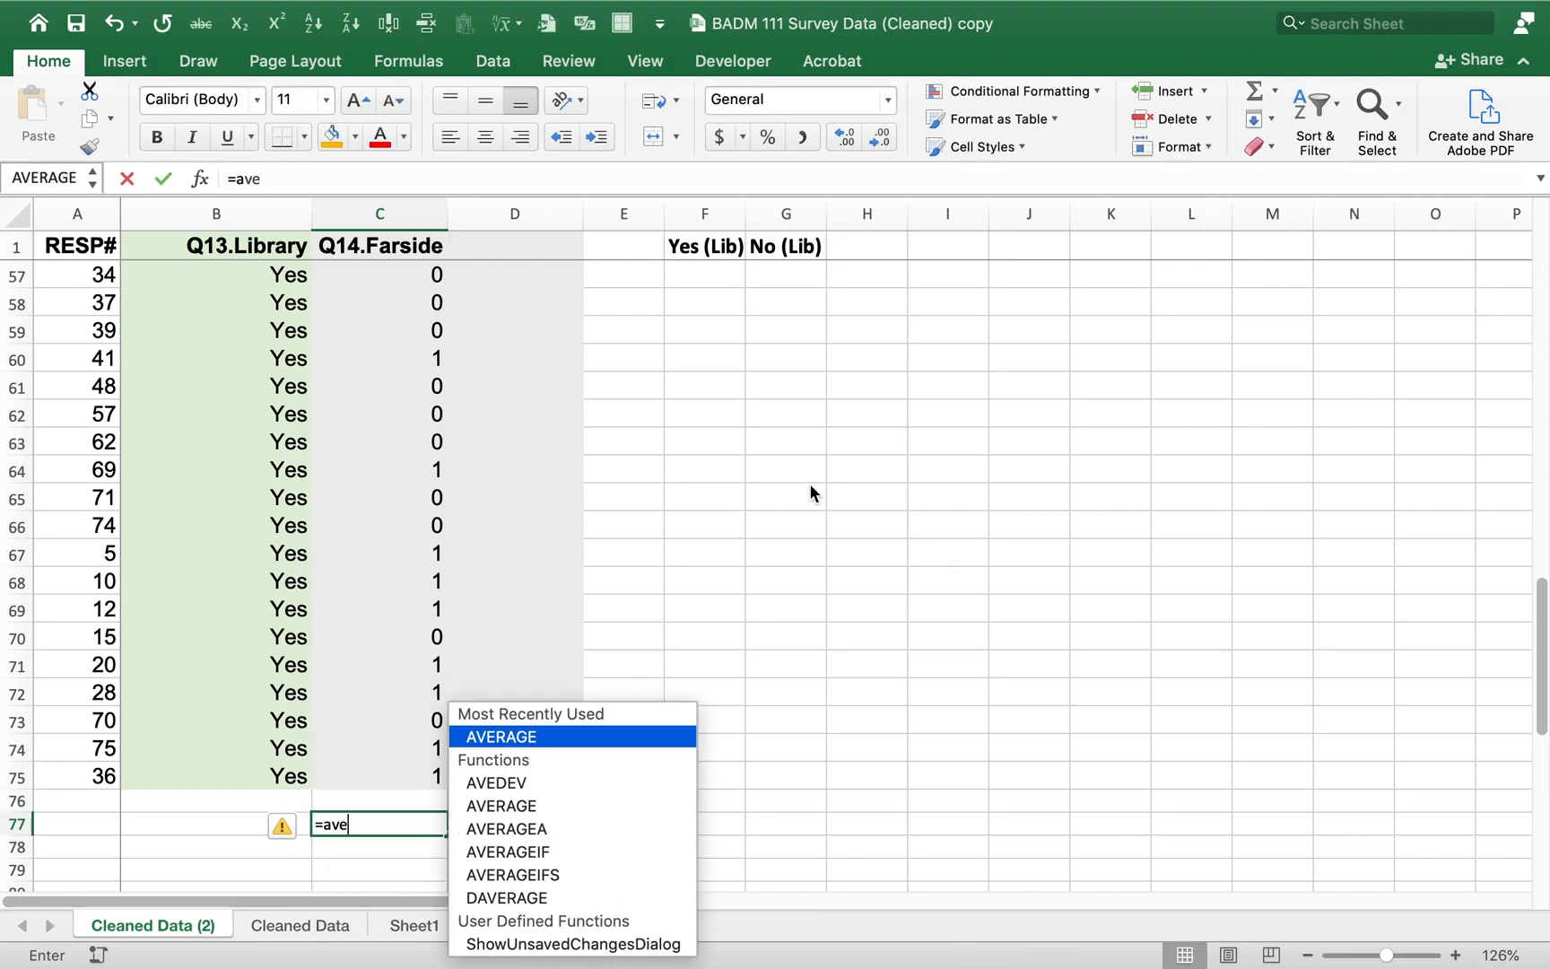
text(ragei)
key(BackSpace)
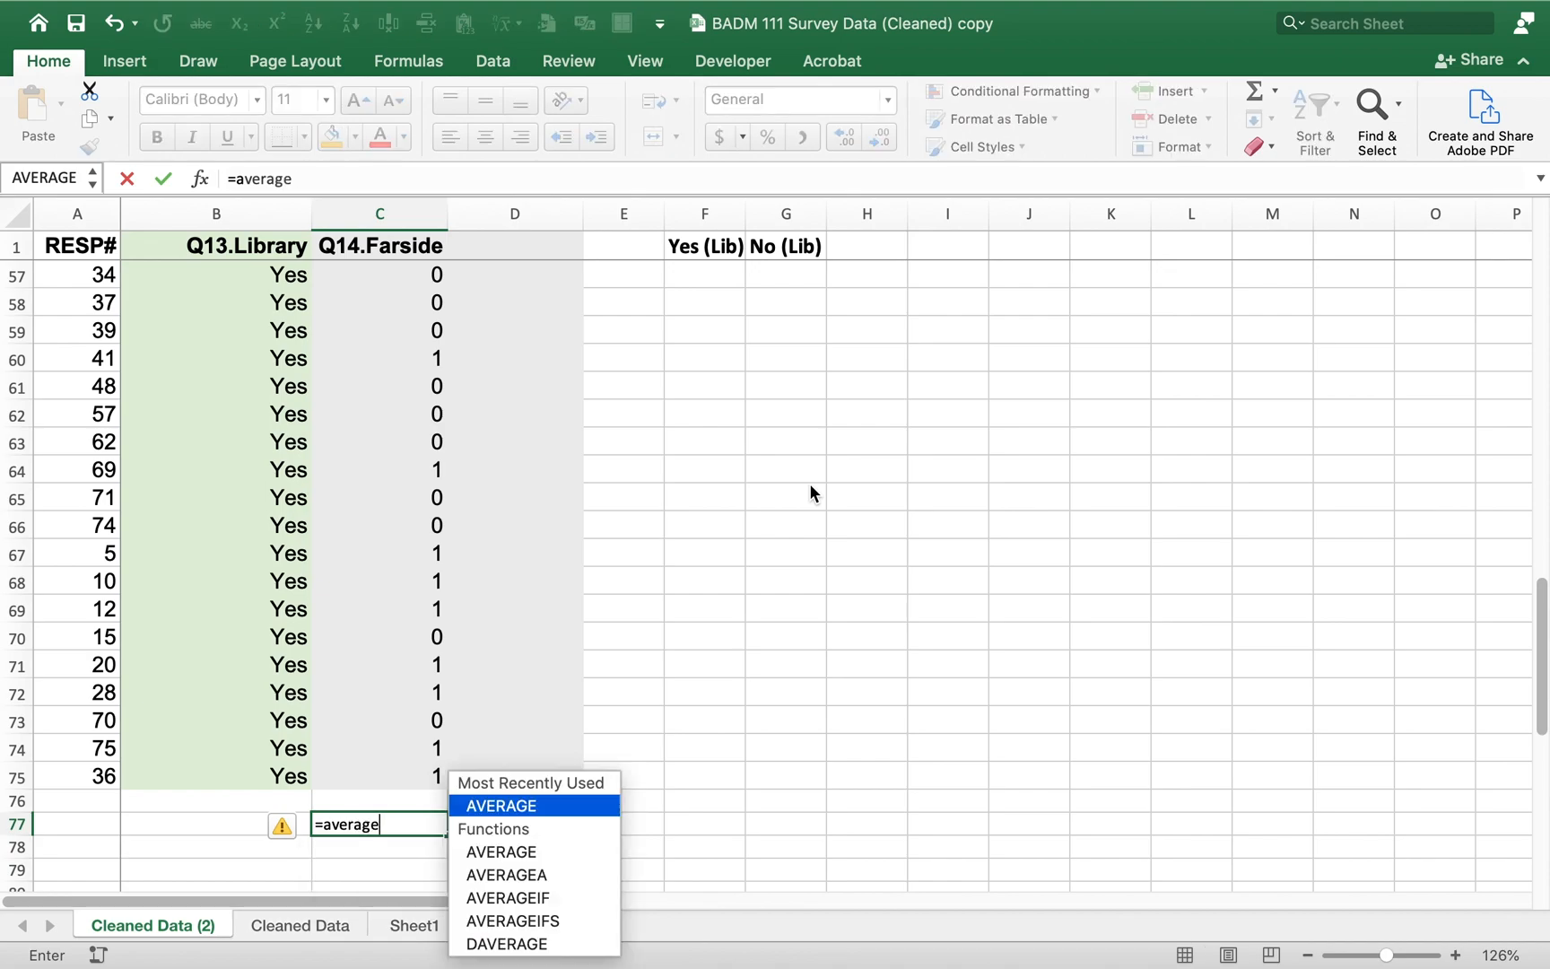
text(()
key(Up)
key(Up)
key(shift+Up)
key(shift+Up)
key(shift+Up)
key(shift+Up)
key(shift+Up)
key(shift+Up)
key(shift+Up)
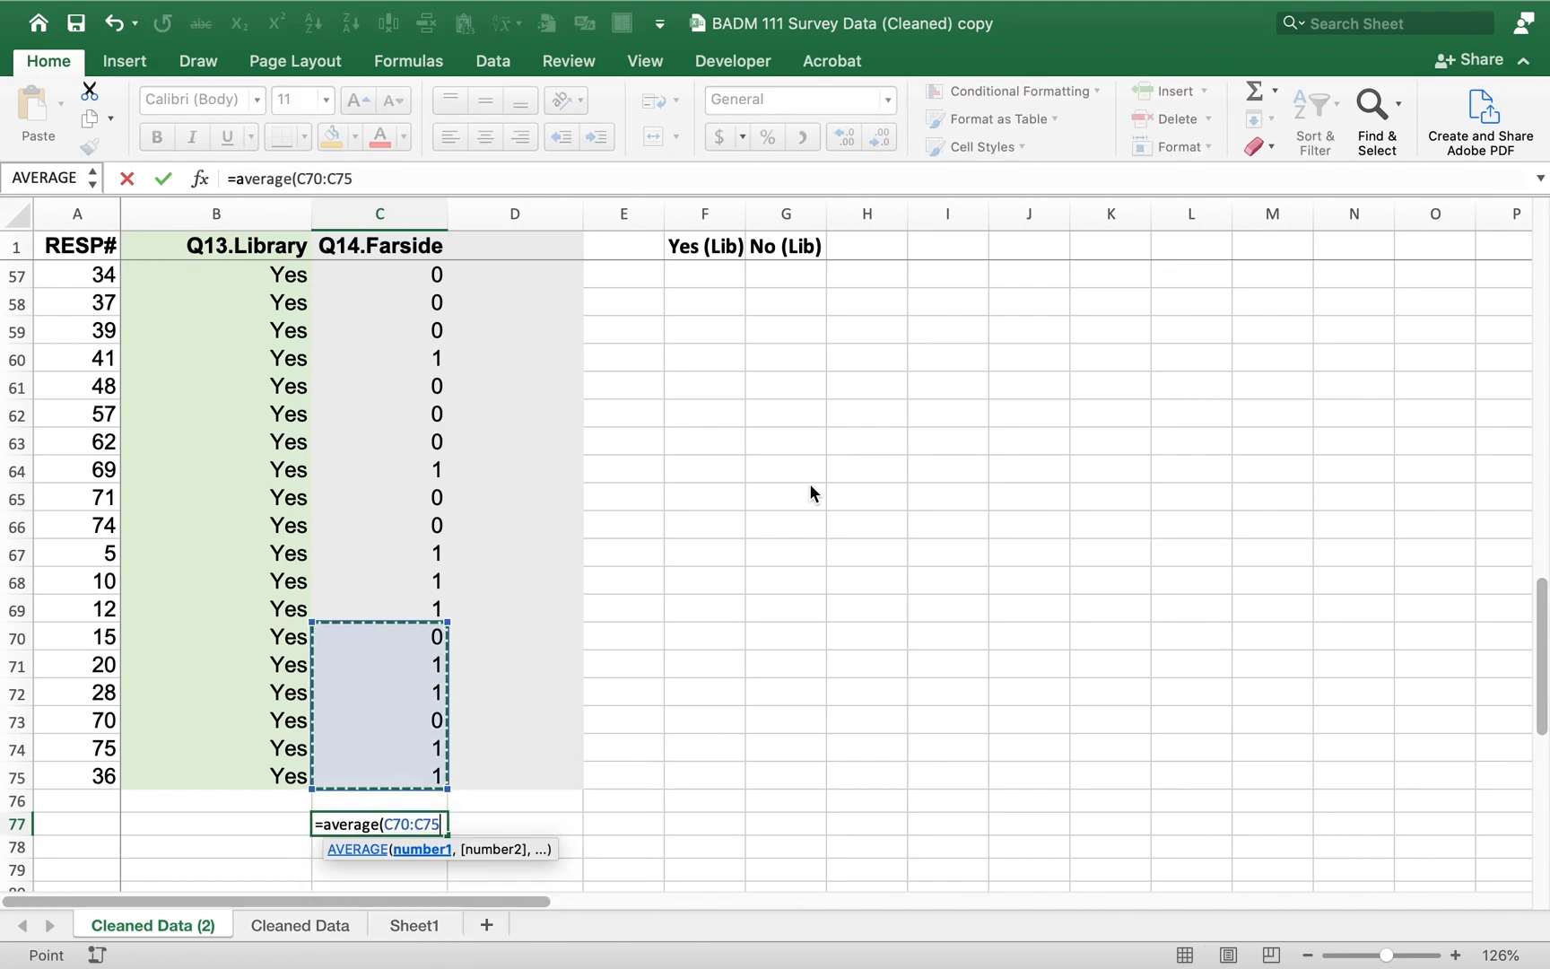
key(End)
key(shift+Up)
key(shift+Down)
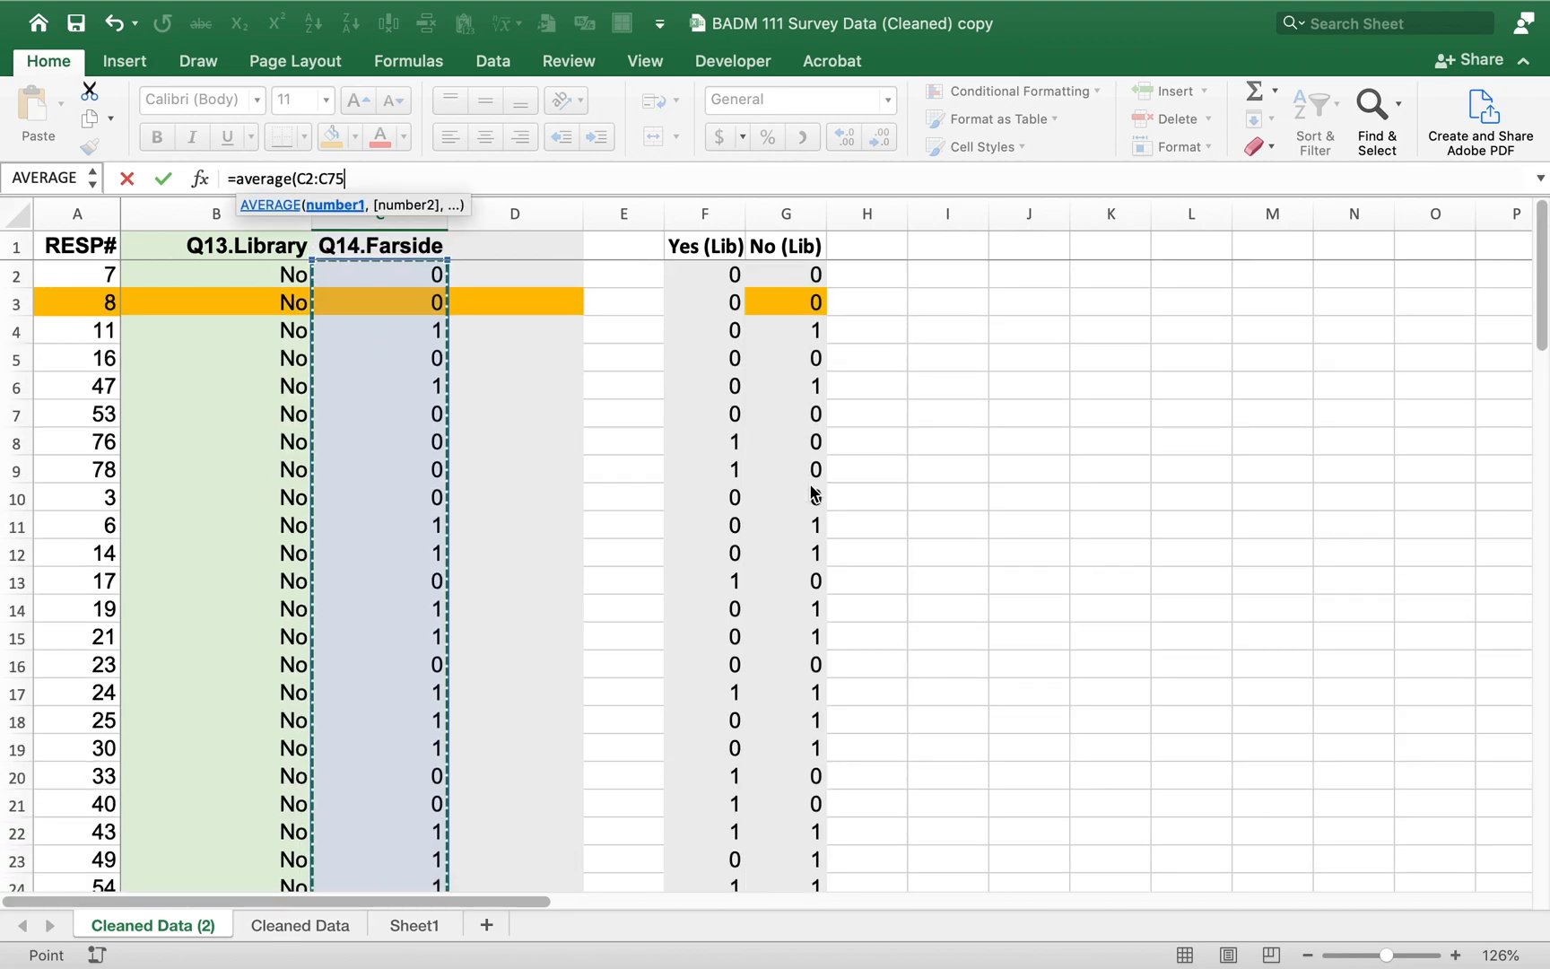
key(Return)
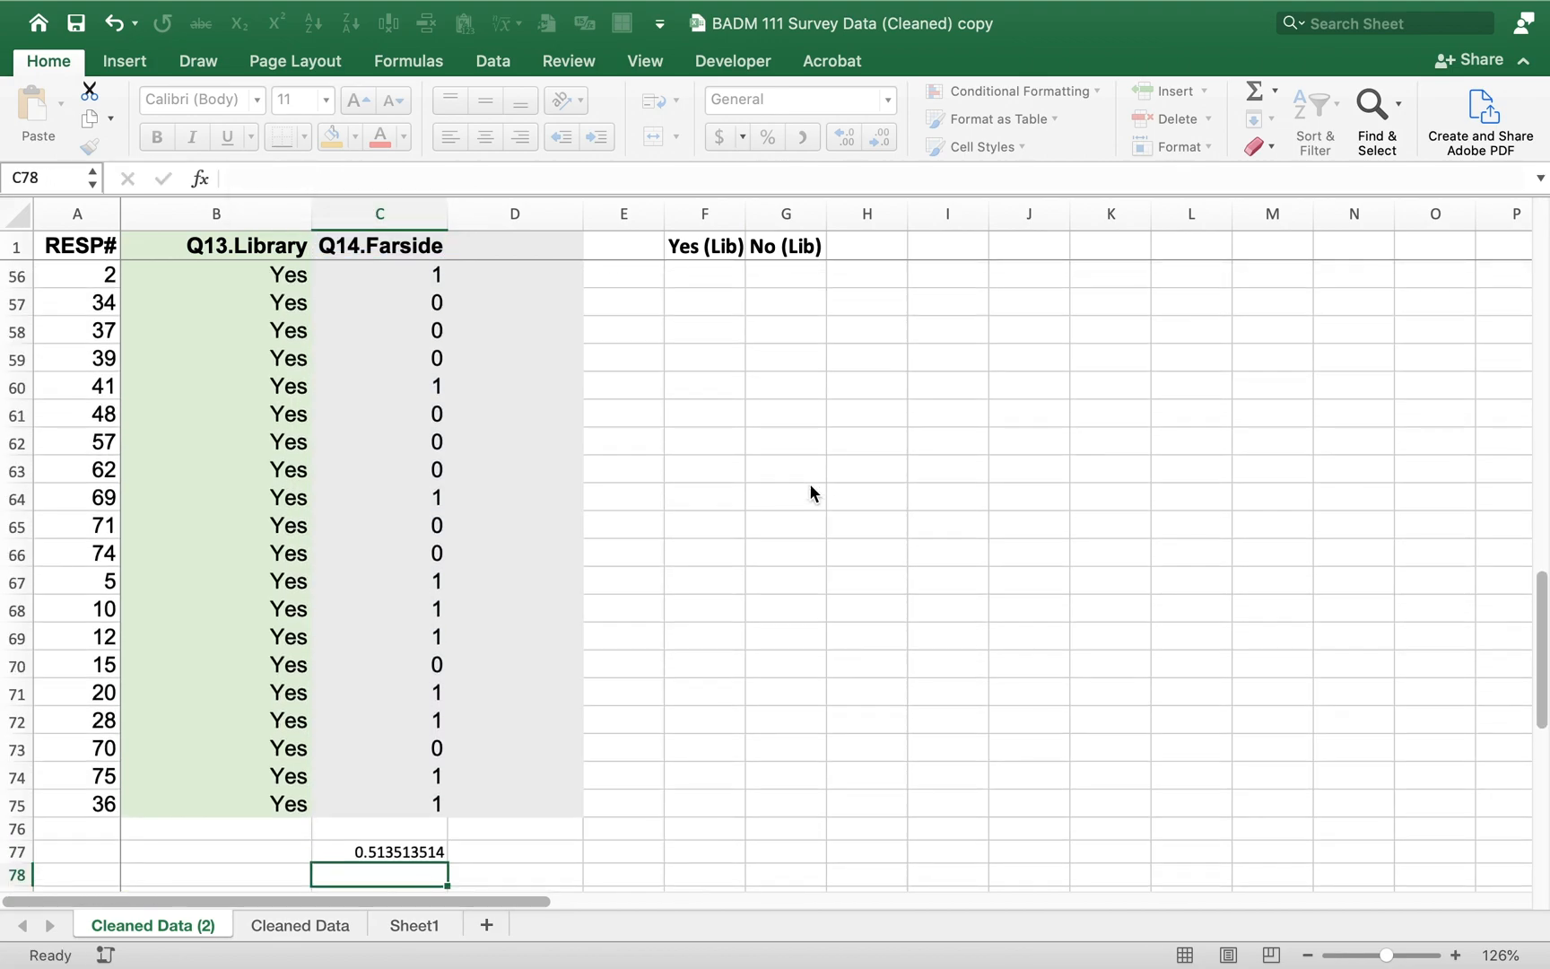
Step: Label the overall proportion in B77 as "pc ="
key(Up)
key(Left)
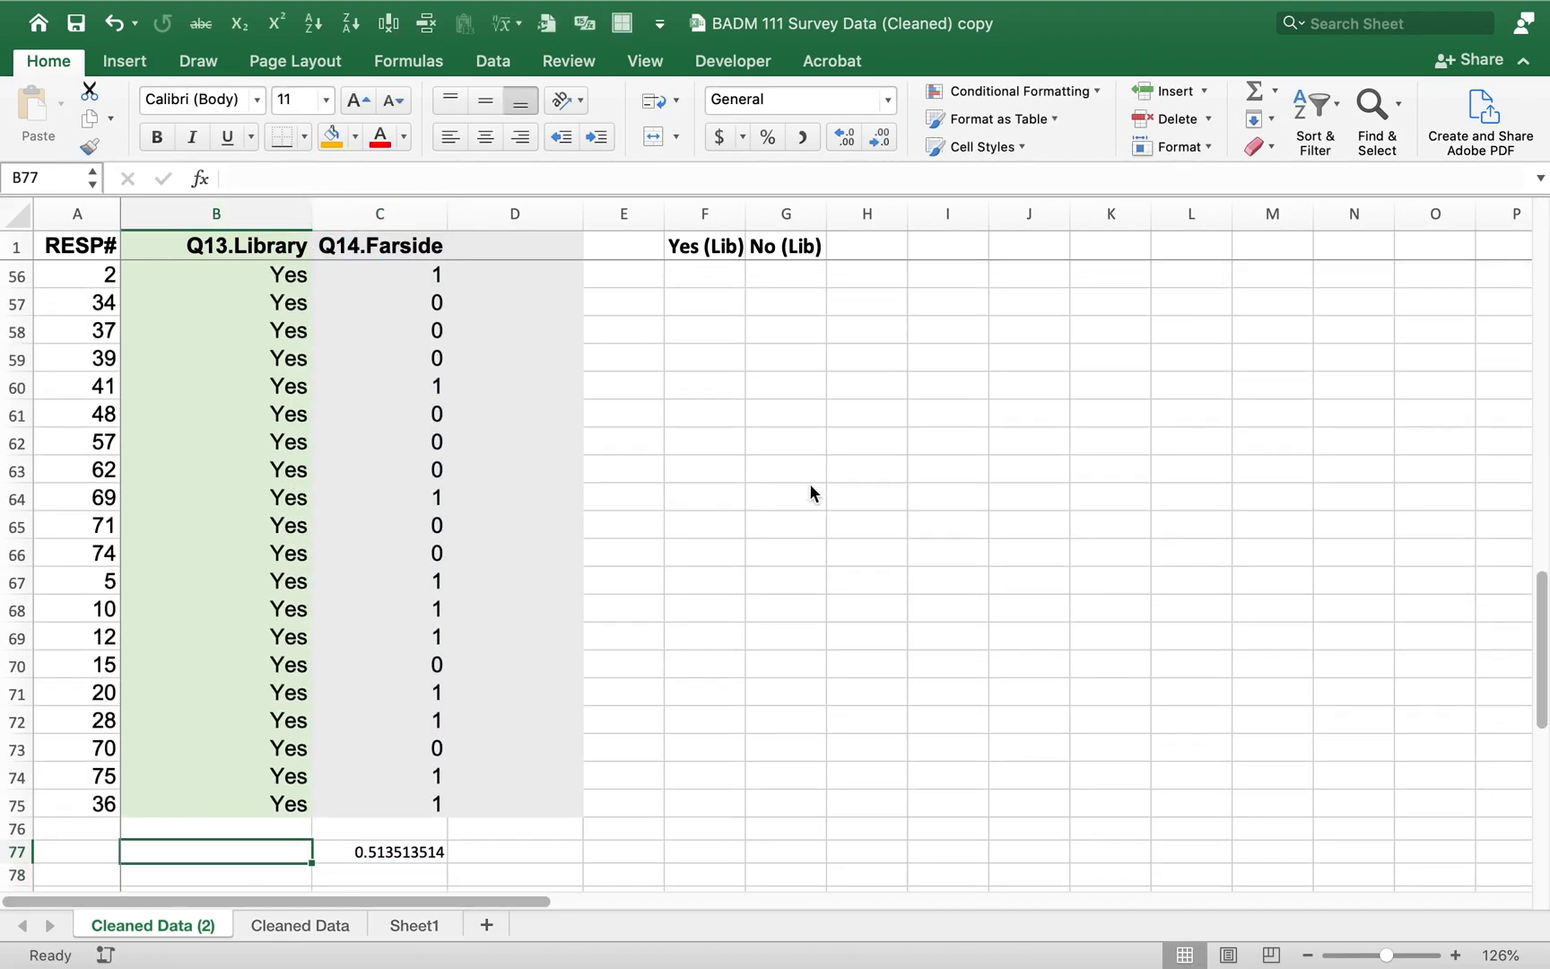
text(p)
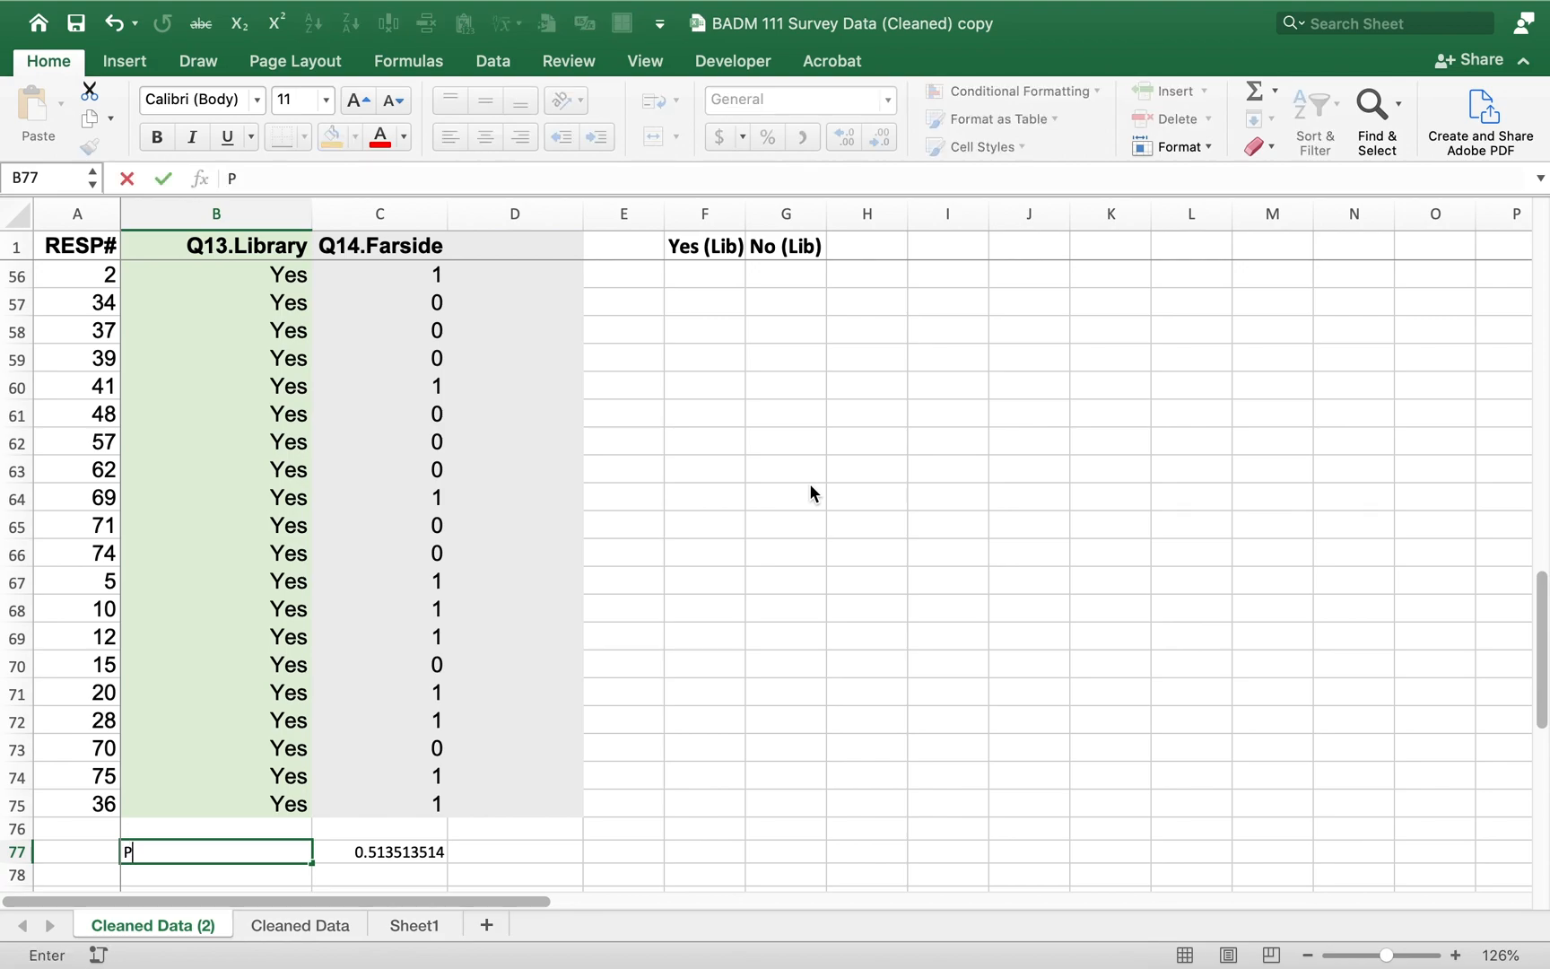
key(BackSpace)
text(pc =)
key(Return)
Step: Enlarge the font of the pc label and value in B77:C77 to size 18
key(Up)
key(shift+Right)
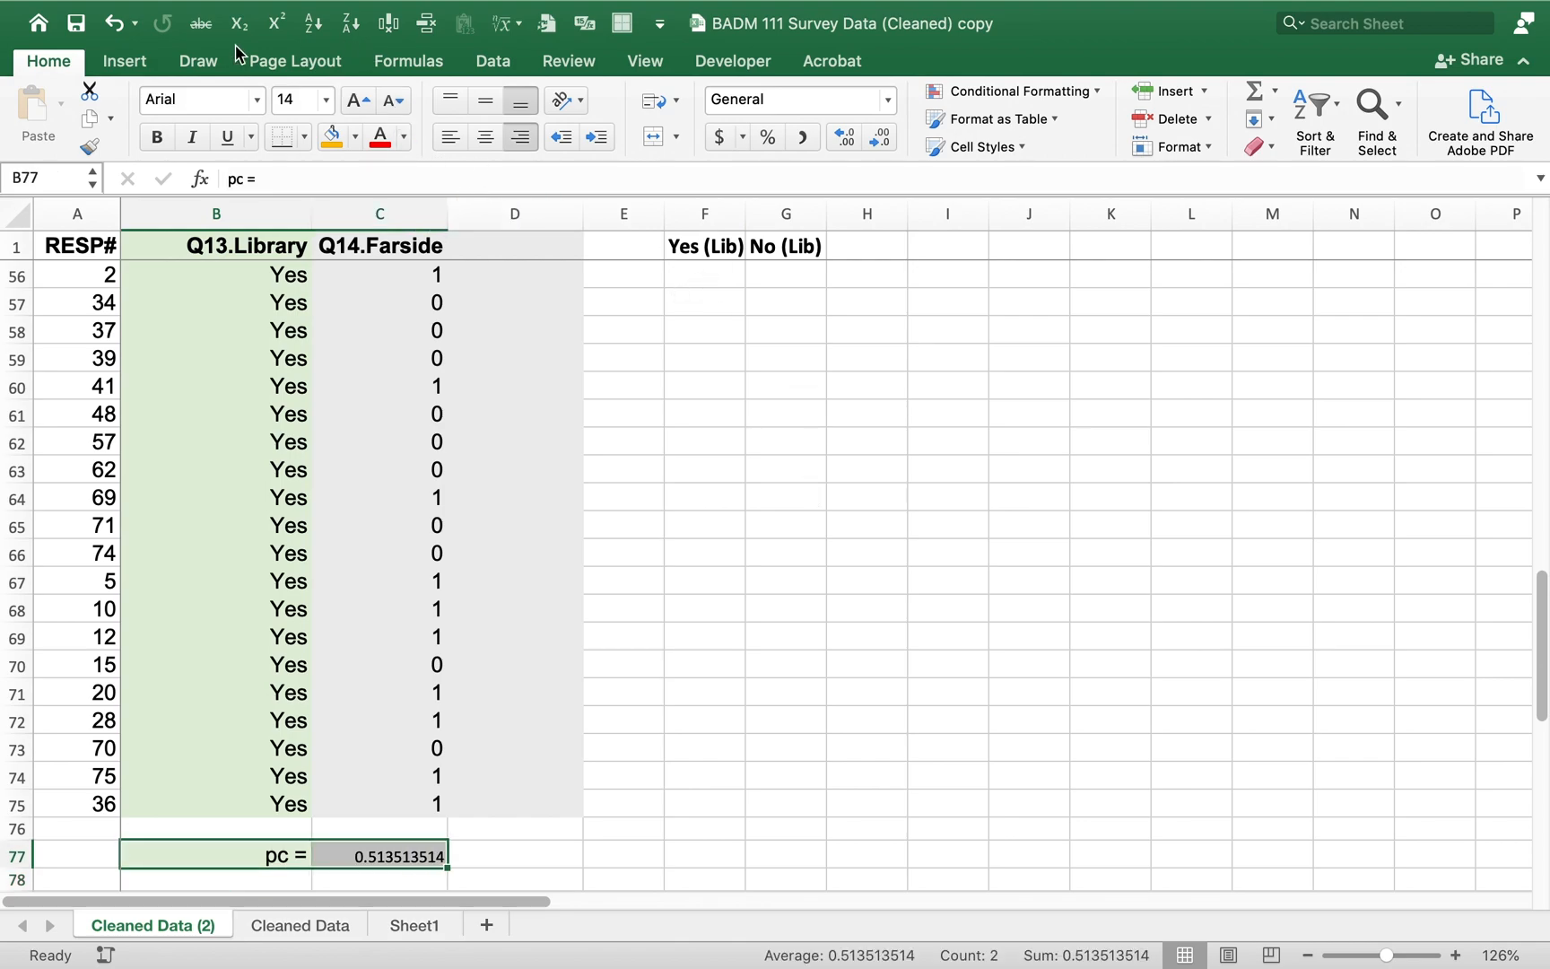
click(366, 96)
click(366, 96)
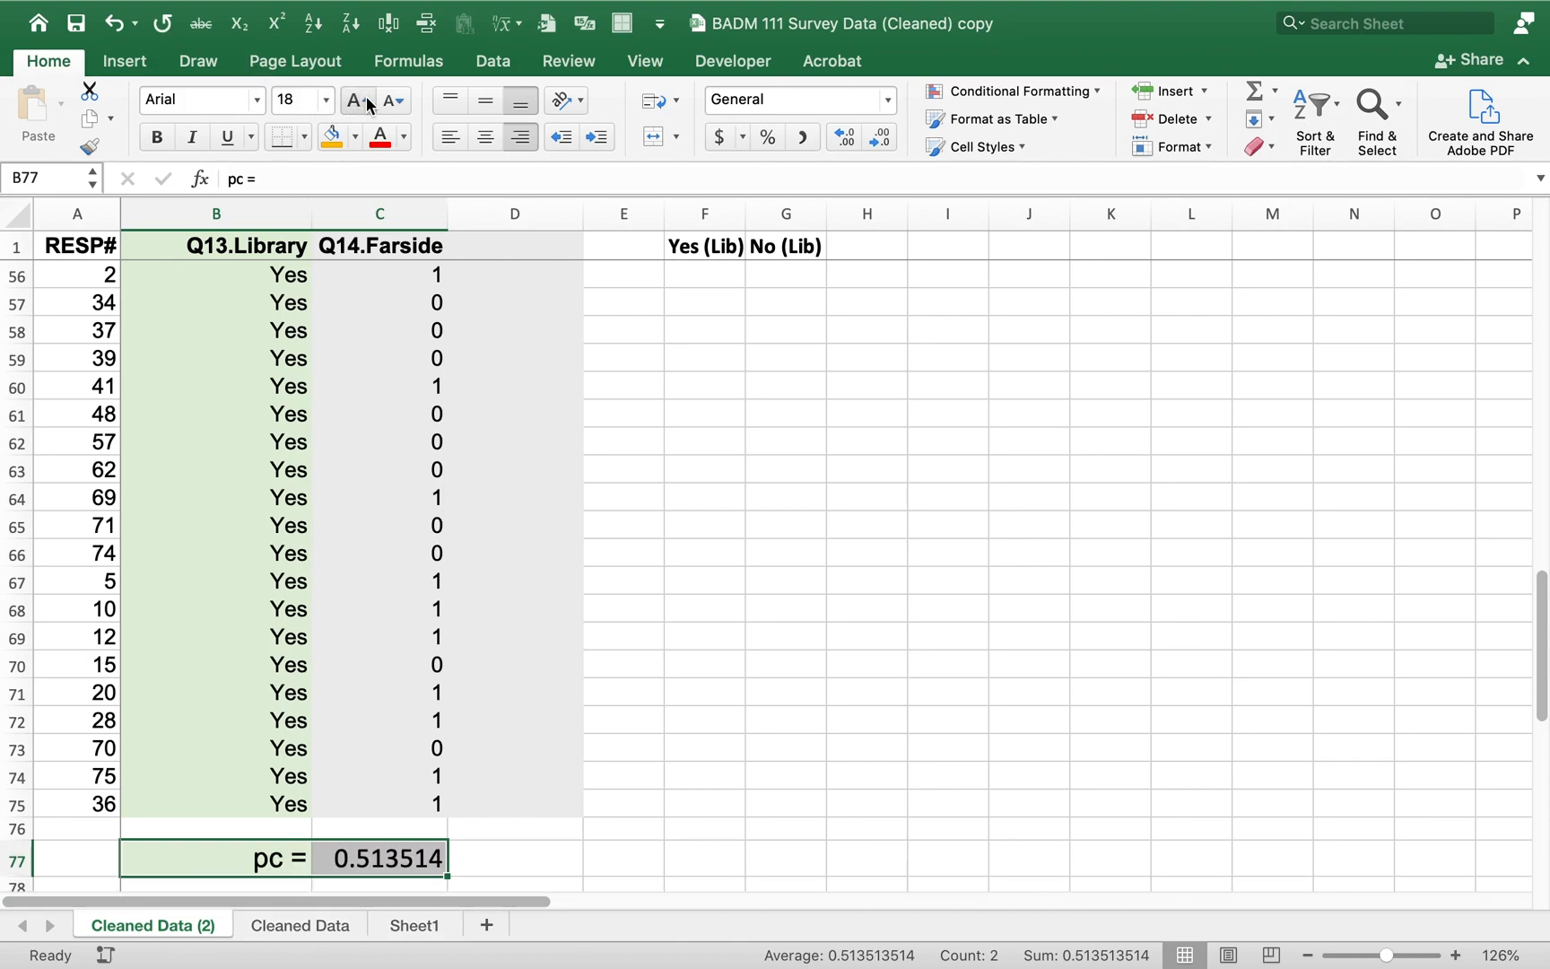
click(382, 859)
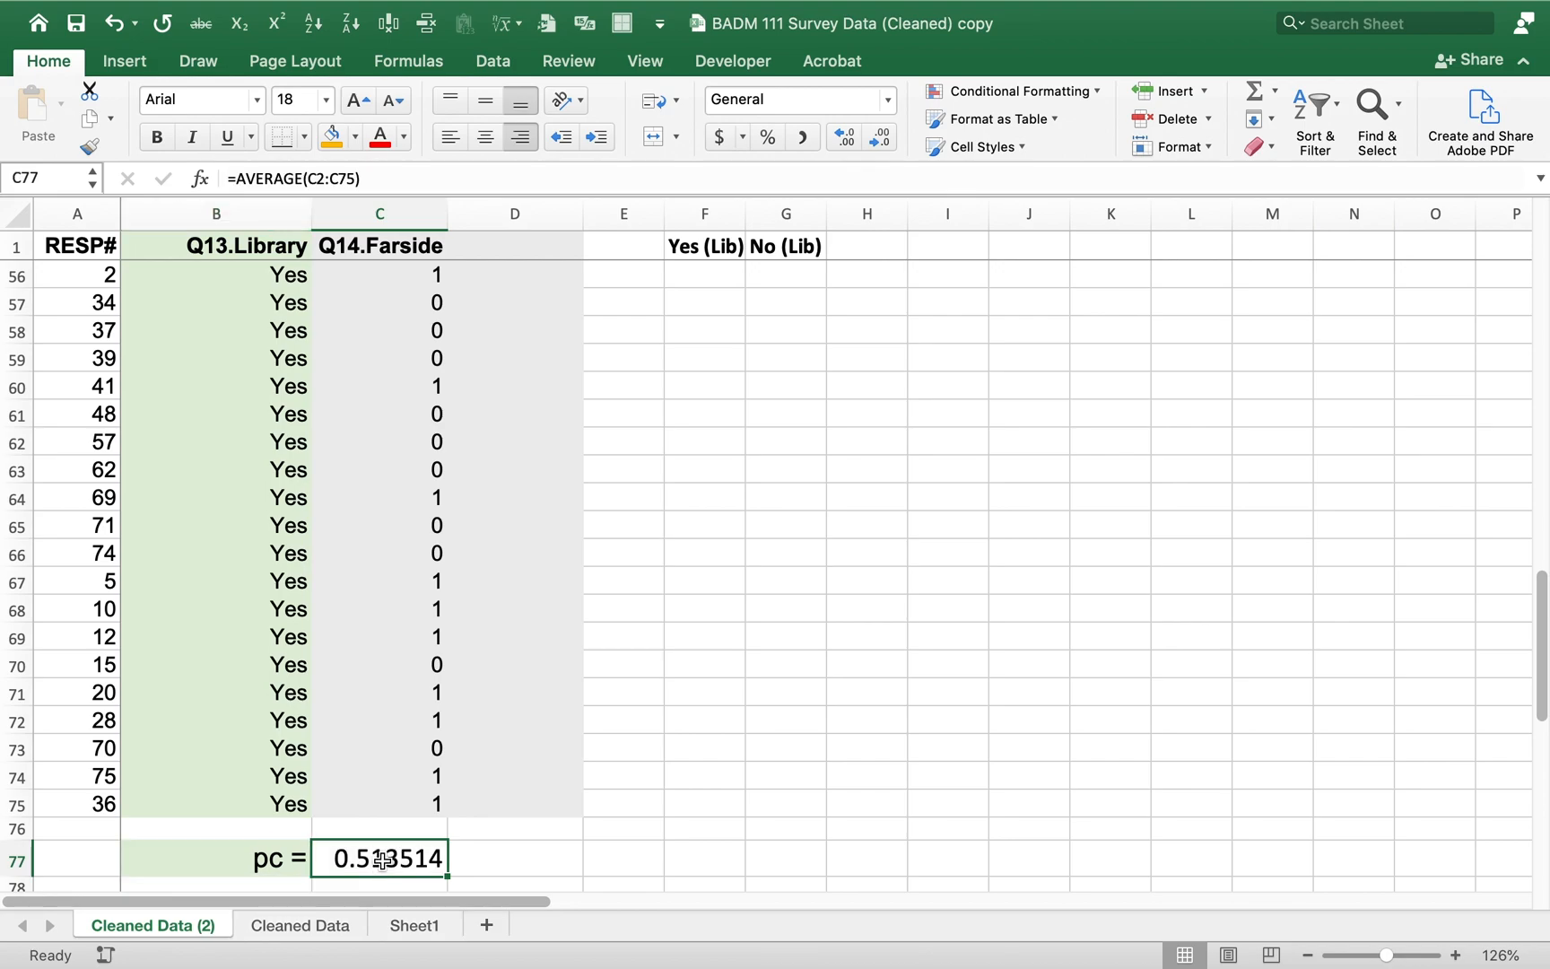
key(Right)
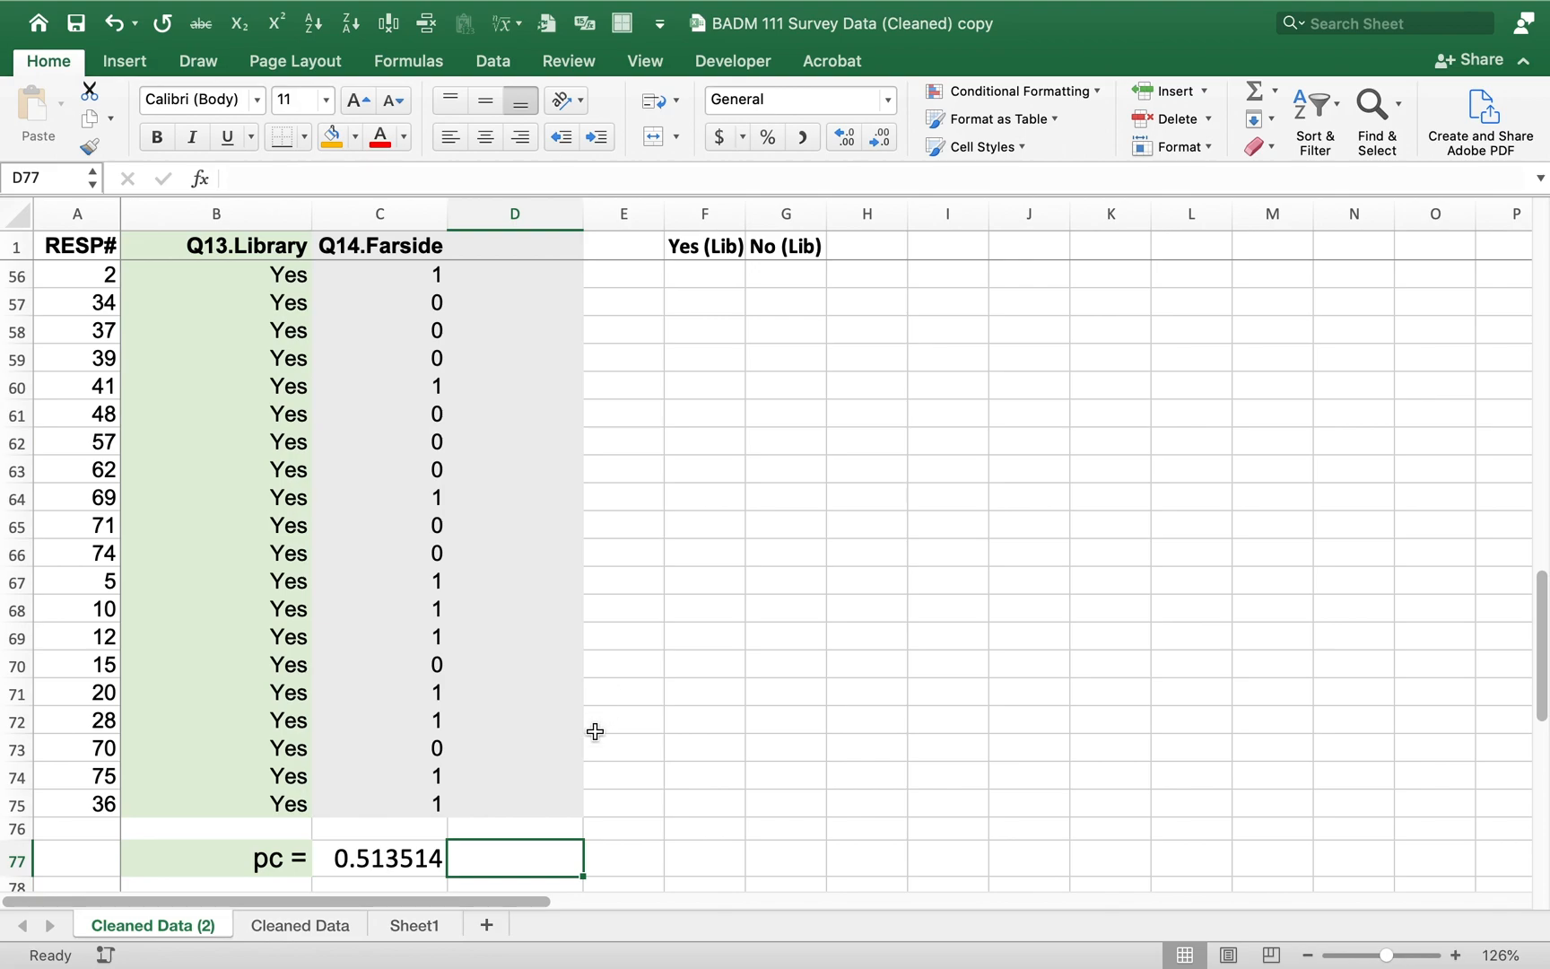
Step: Enter the label pC*(1-PC) in B78, below the pc label
key(Left)
key(Left)
key(Down)
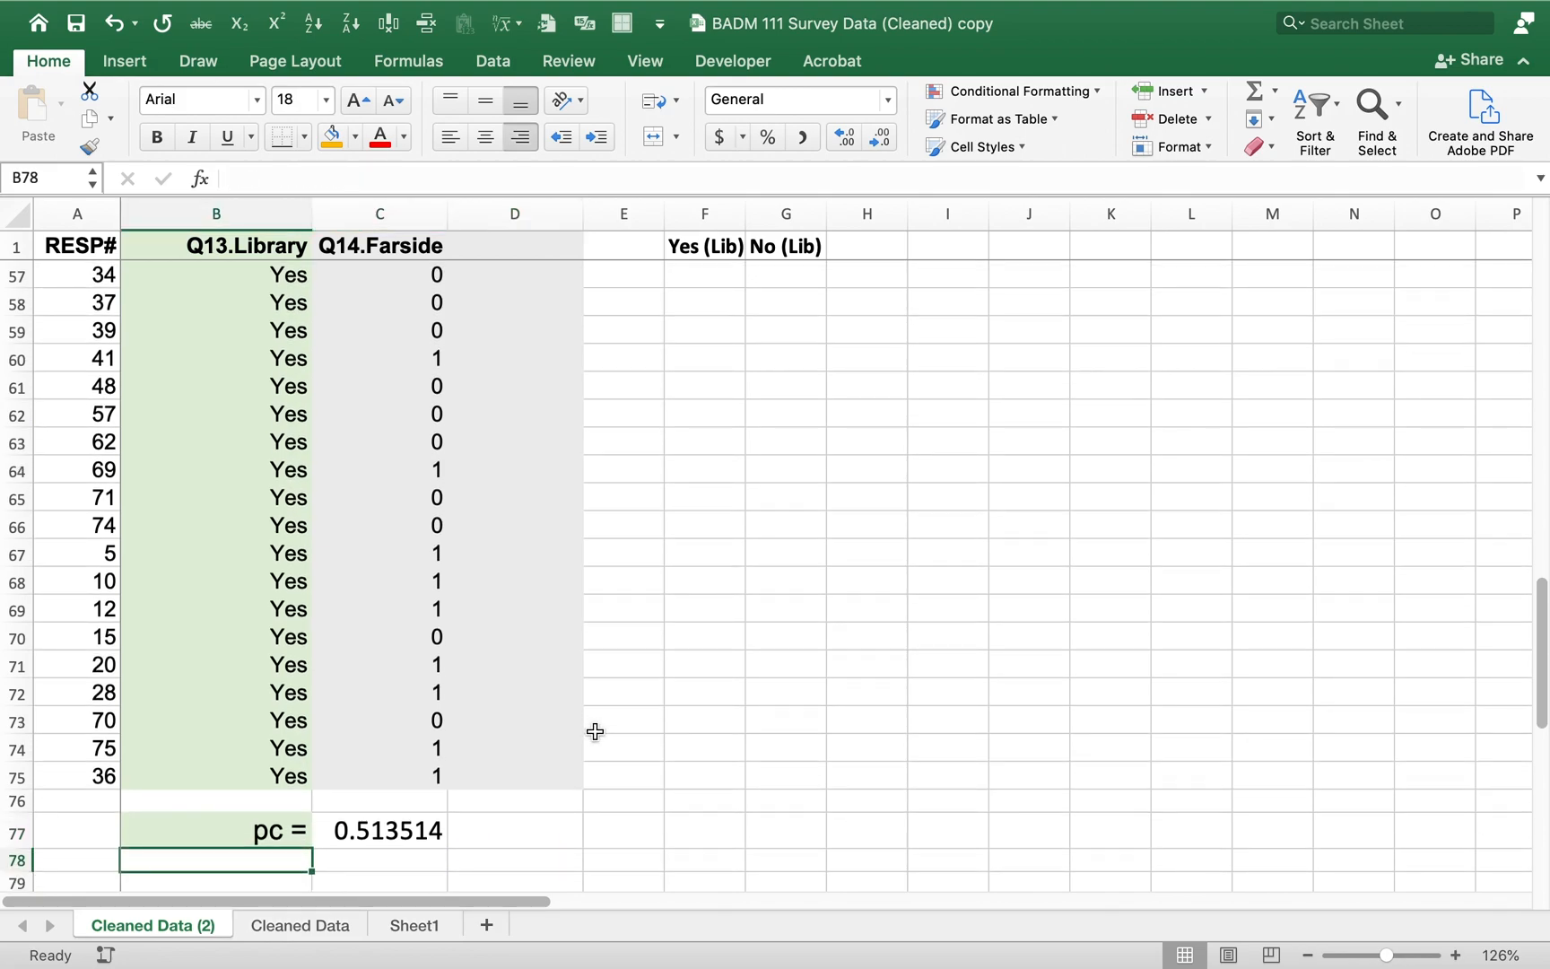
text(te)
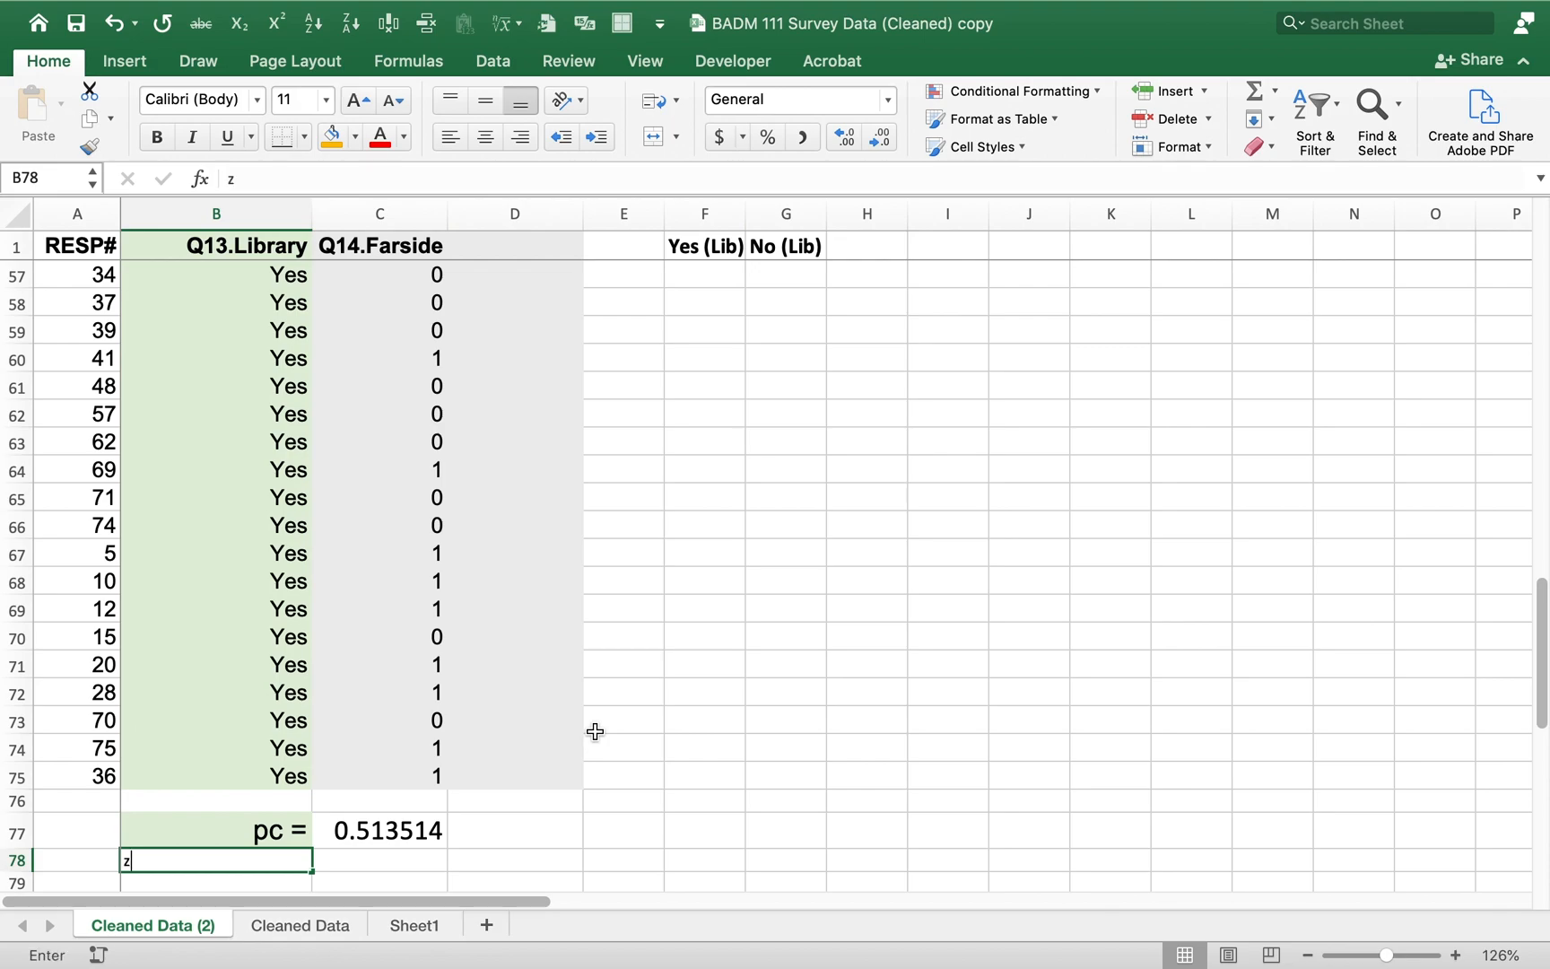
key(BackSpace)
key(BackSpace)
text(pv)
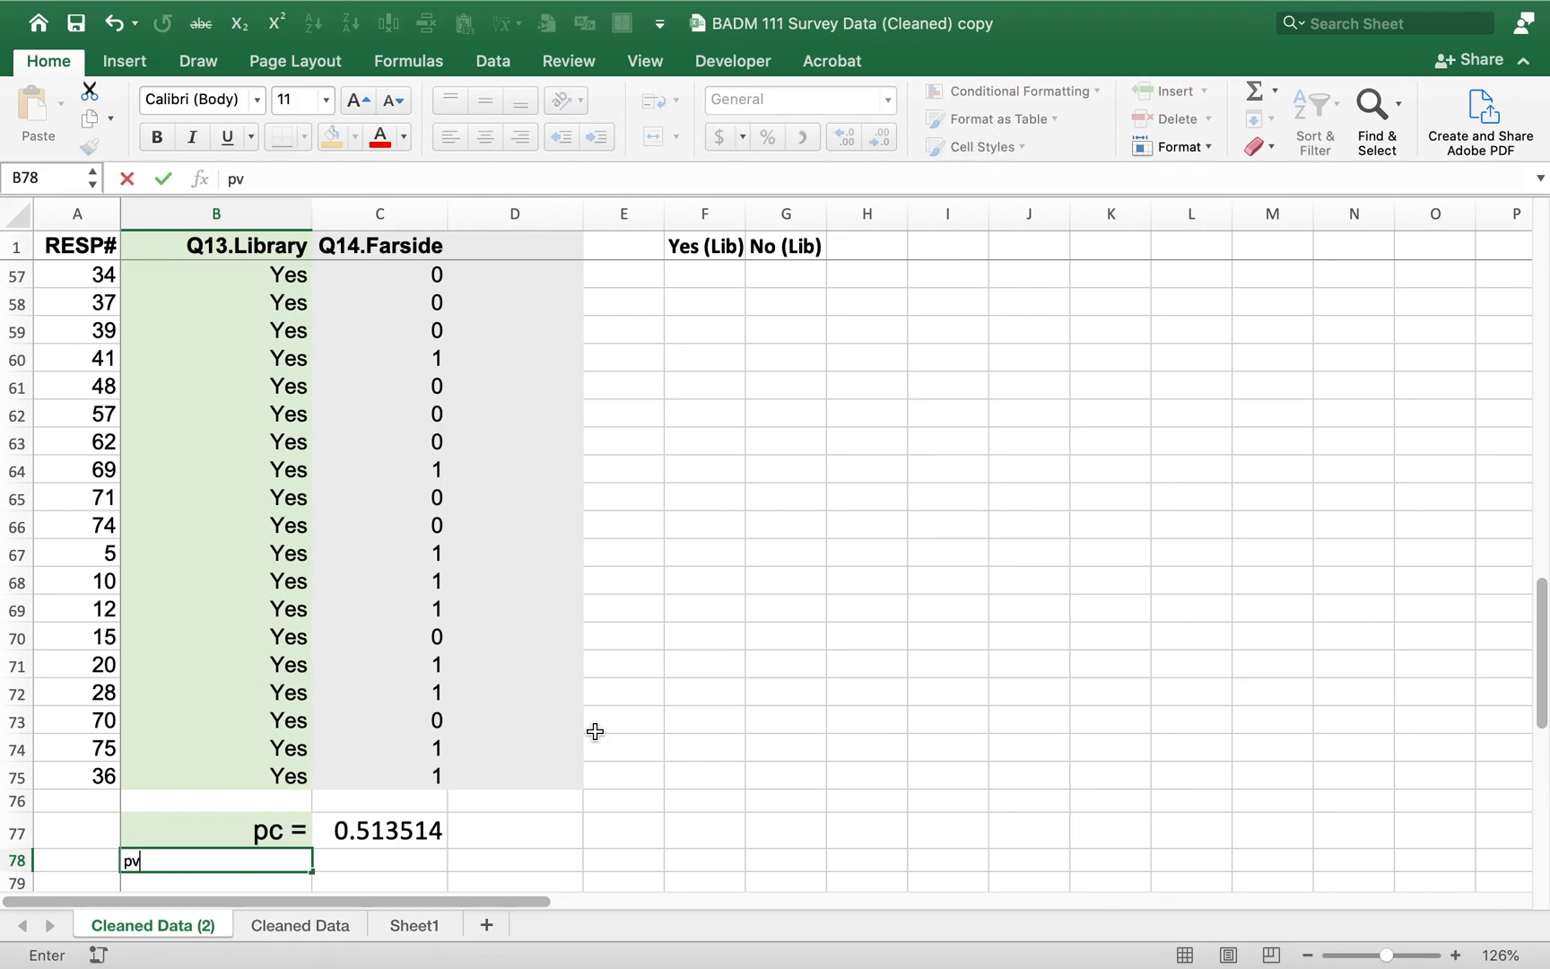
text(Z*)
key(BackSpace)
key(BackSpace)
key(BackSpace)
text(C*(1-PC))
key(Return)
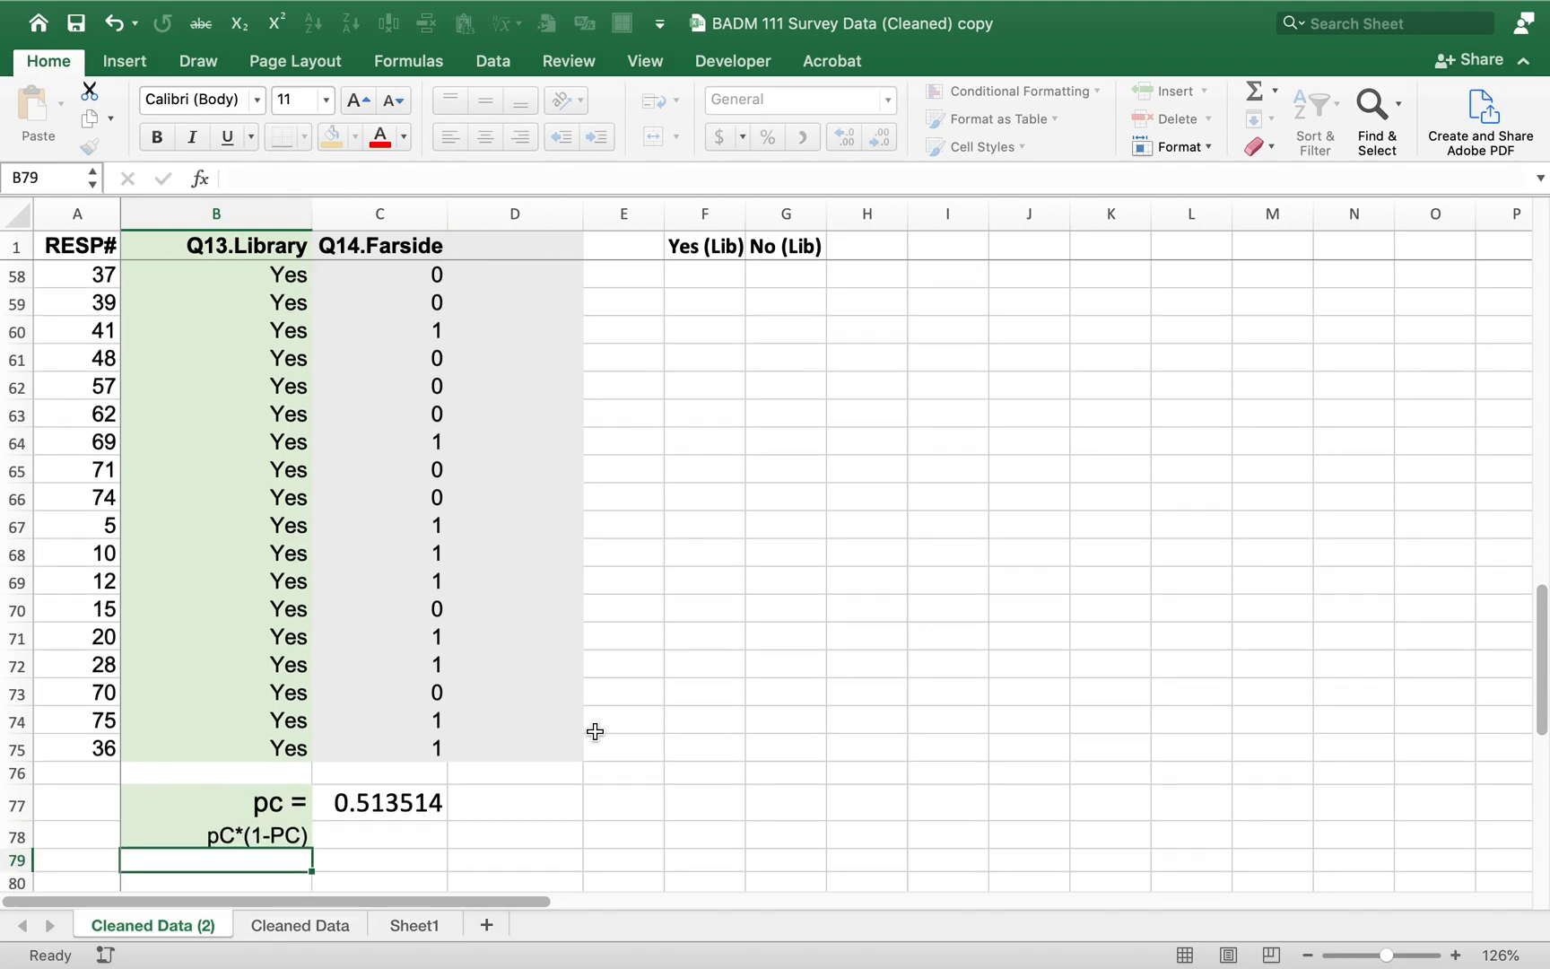
Step: Calculate the pooled product in C78 with the formula =C77*(1-C77)
key(Up)
key(Right)
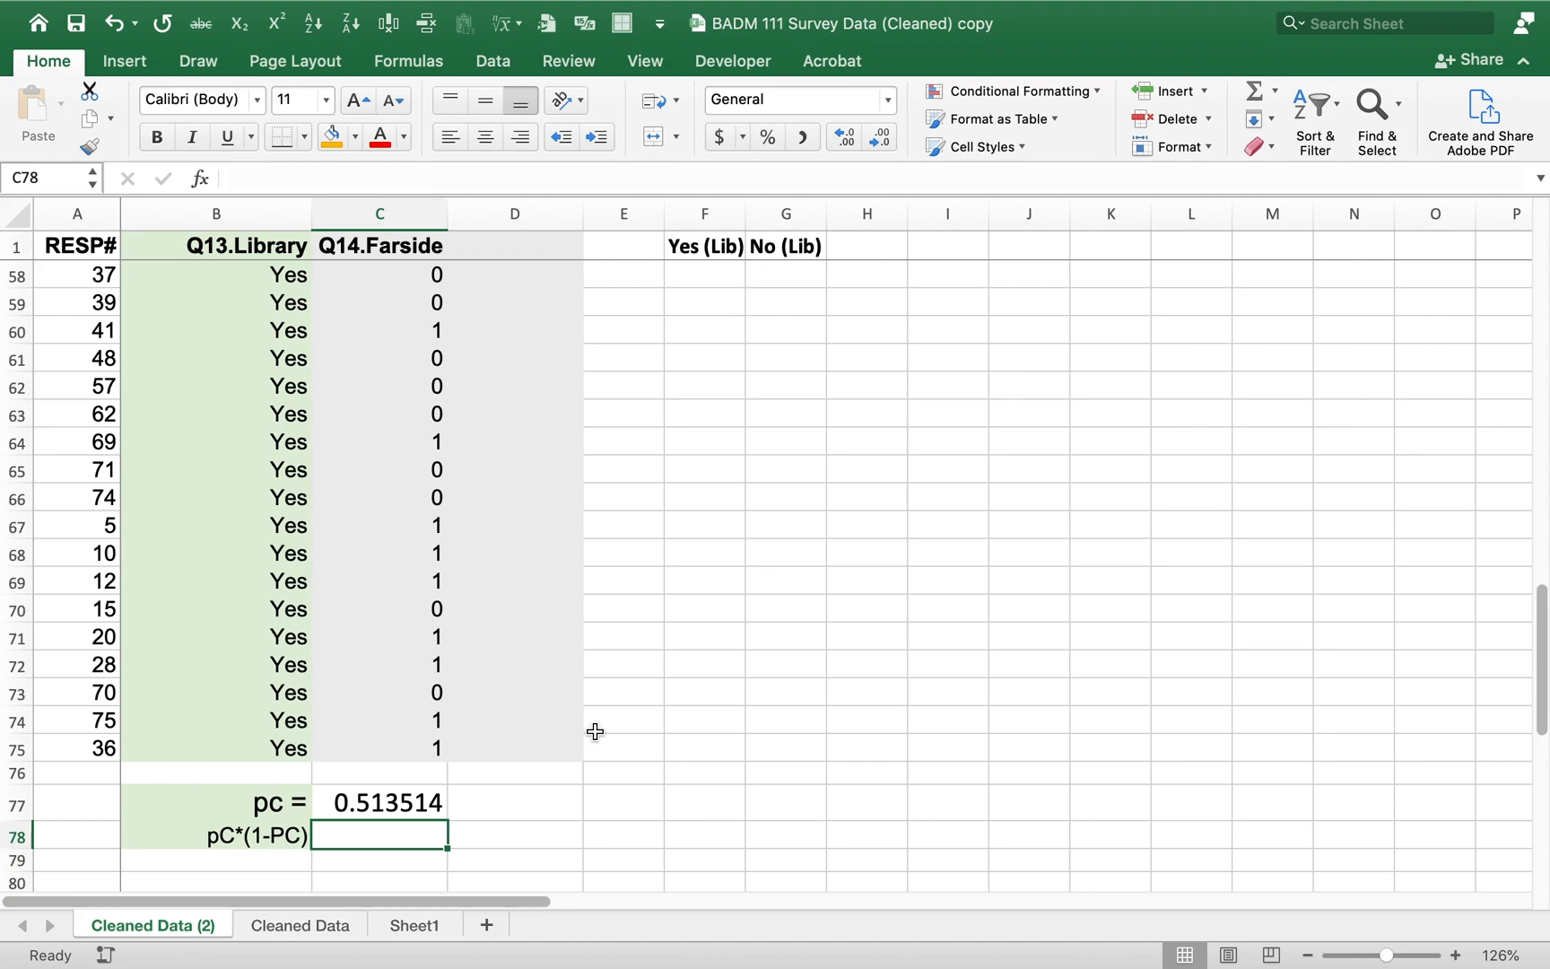
text(=)
key(Up)
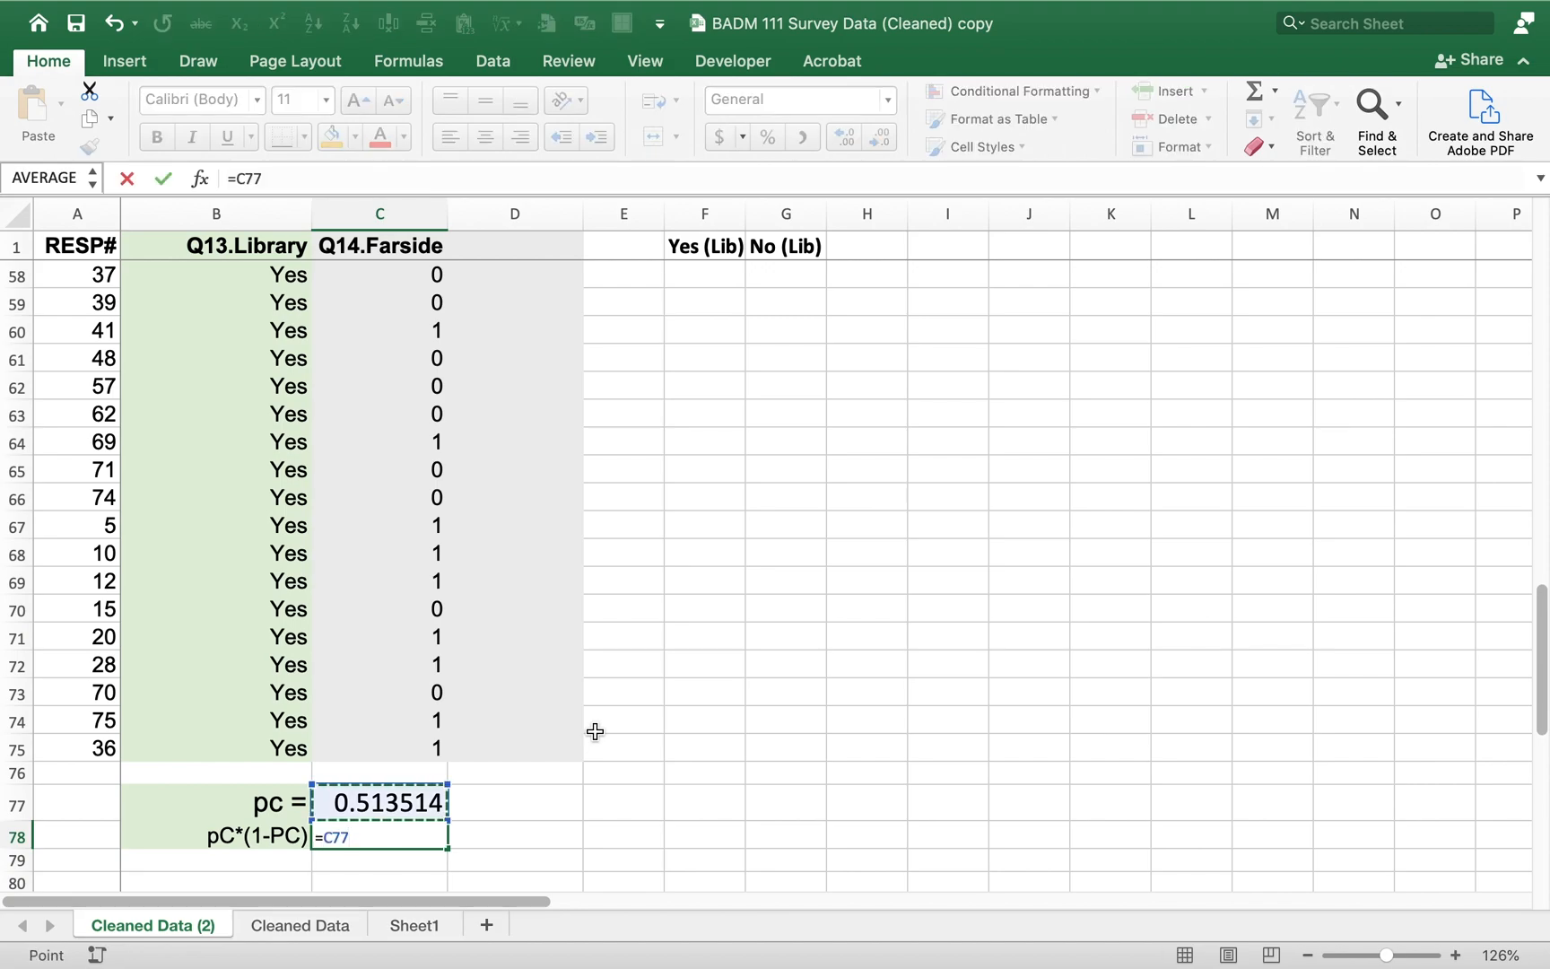
text(*(1-)
key(Up)
text())
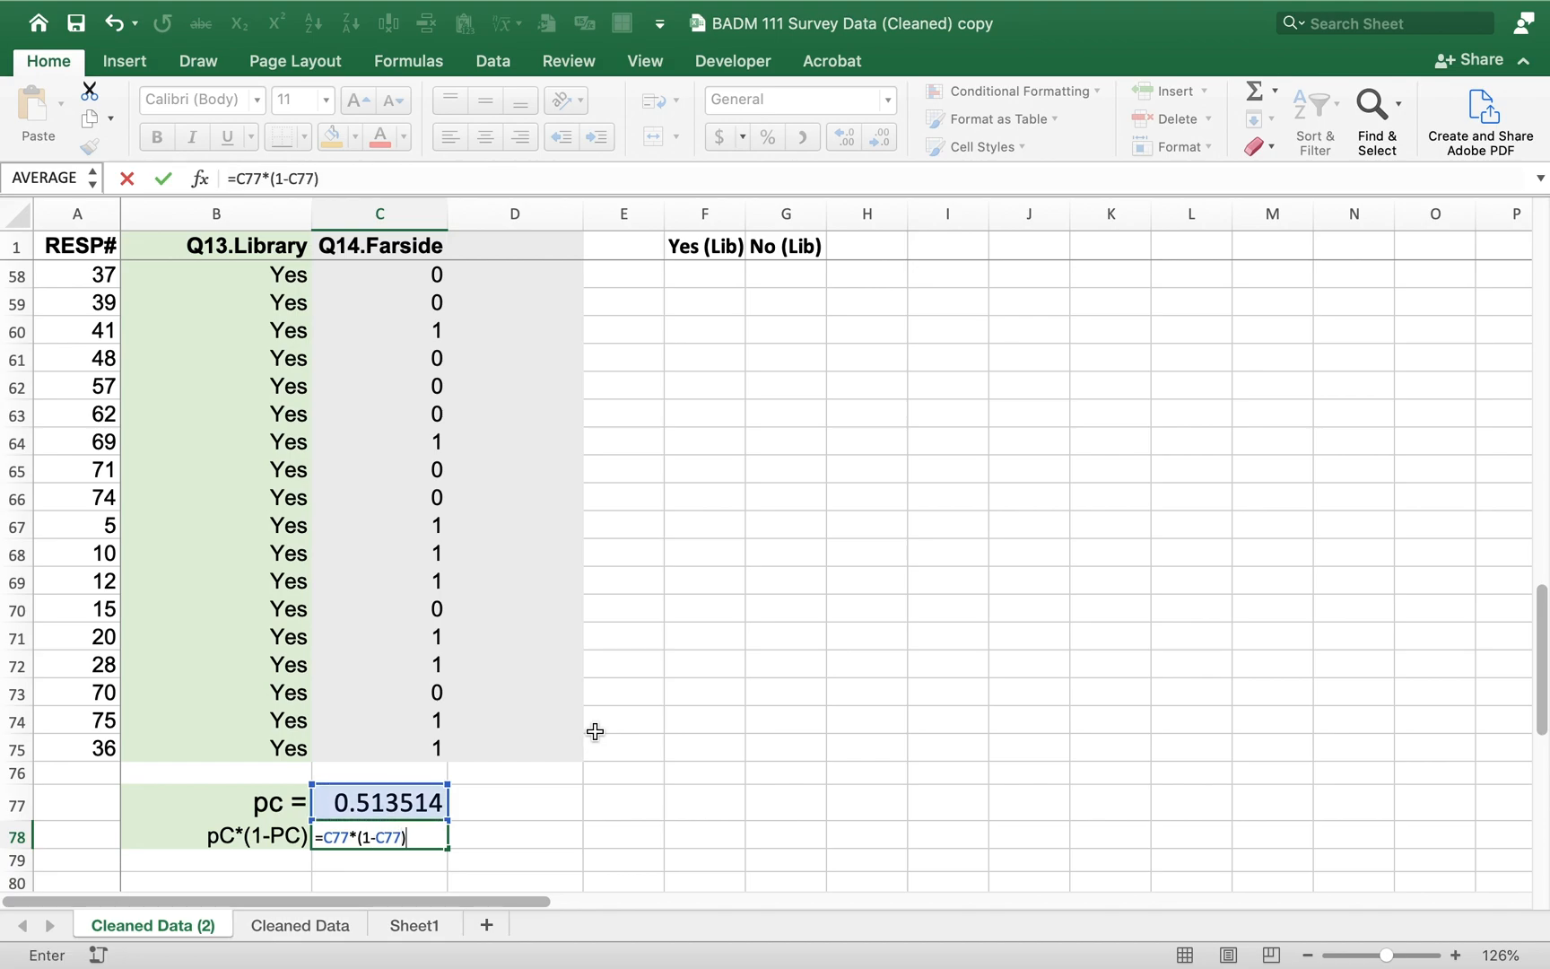
key(Return)
Step: Enlarge the font of the product value in C78 to size 18
key(Up)
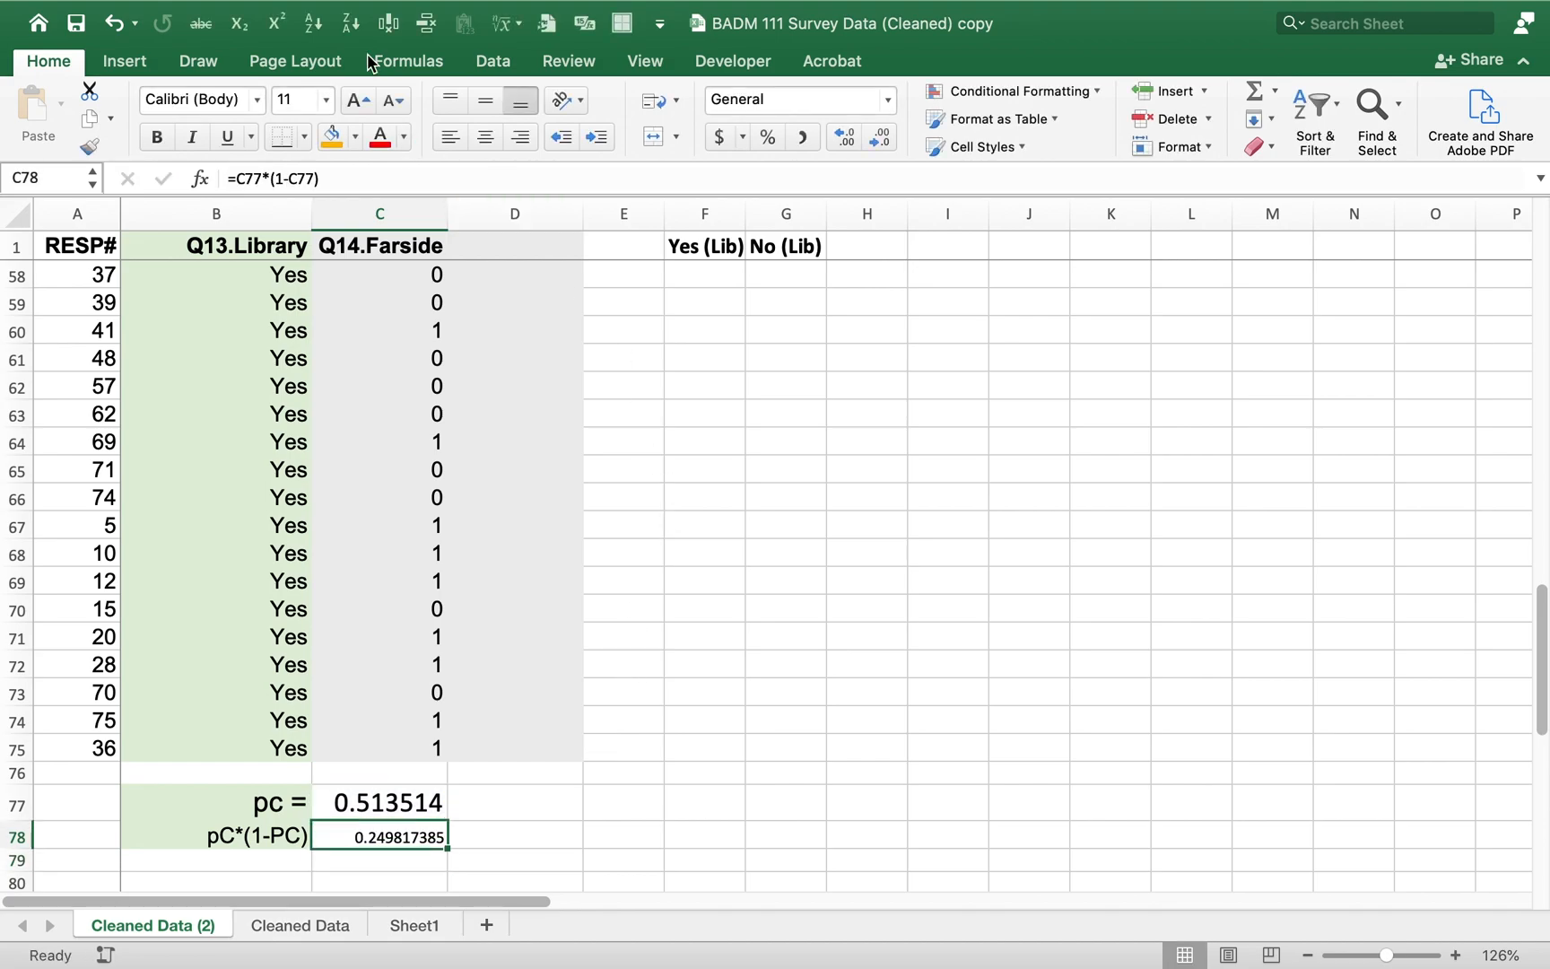
click(358, 100)
click(359, 97)
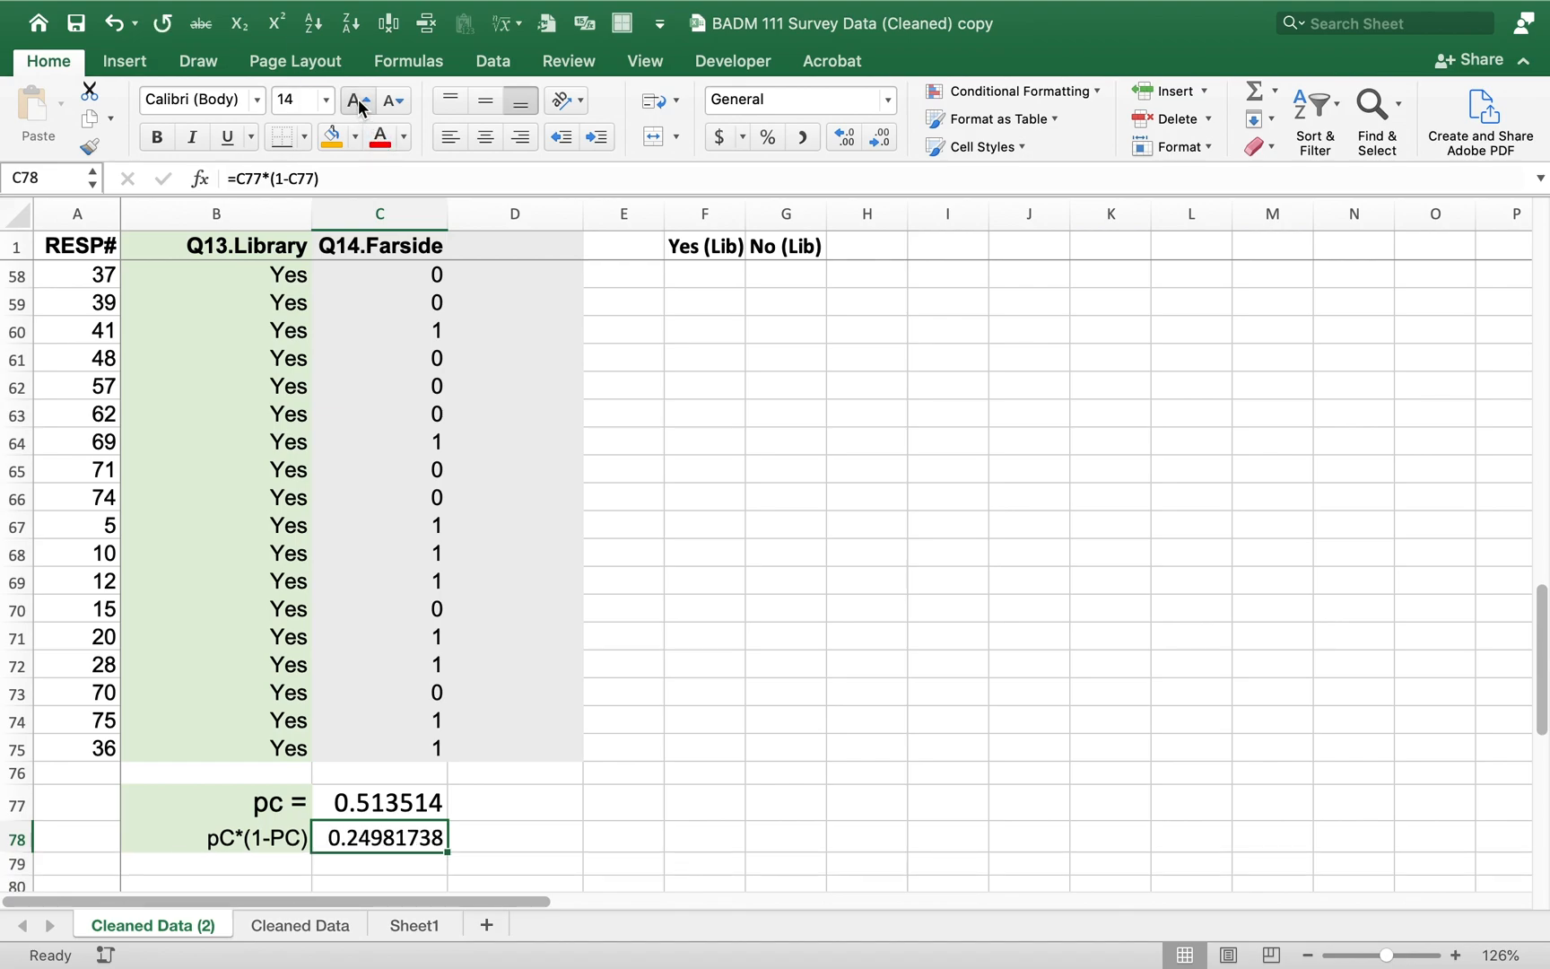
click(358, 97)
click(359, 98)
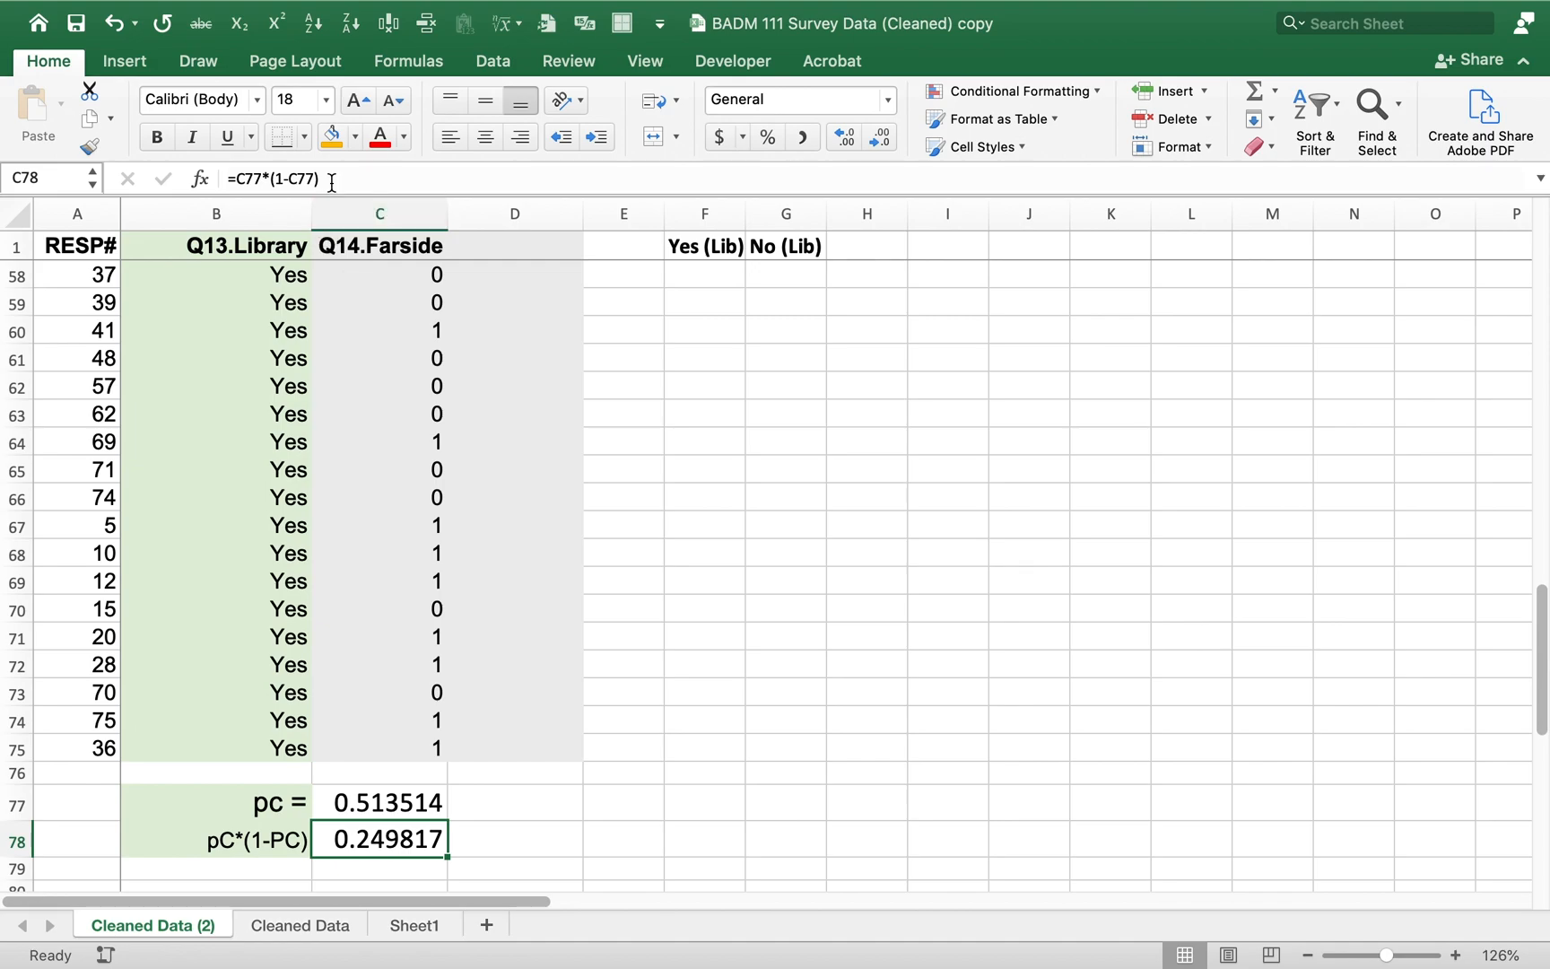
Step: Copy the C78 formula text into D78 and show it as the literal text =C77*(1-C77) with a leading apostrophe
drag(331, 182, 110, 184)
key(cmd+c)
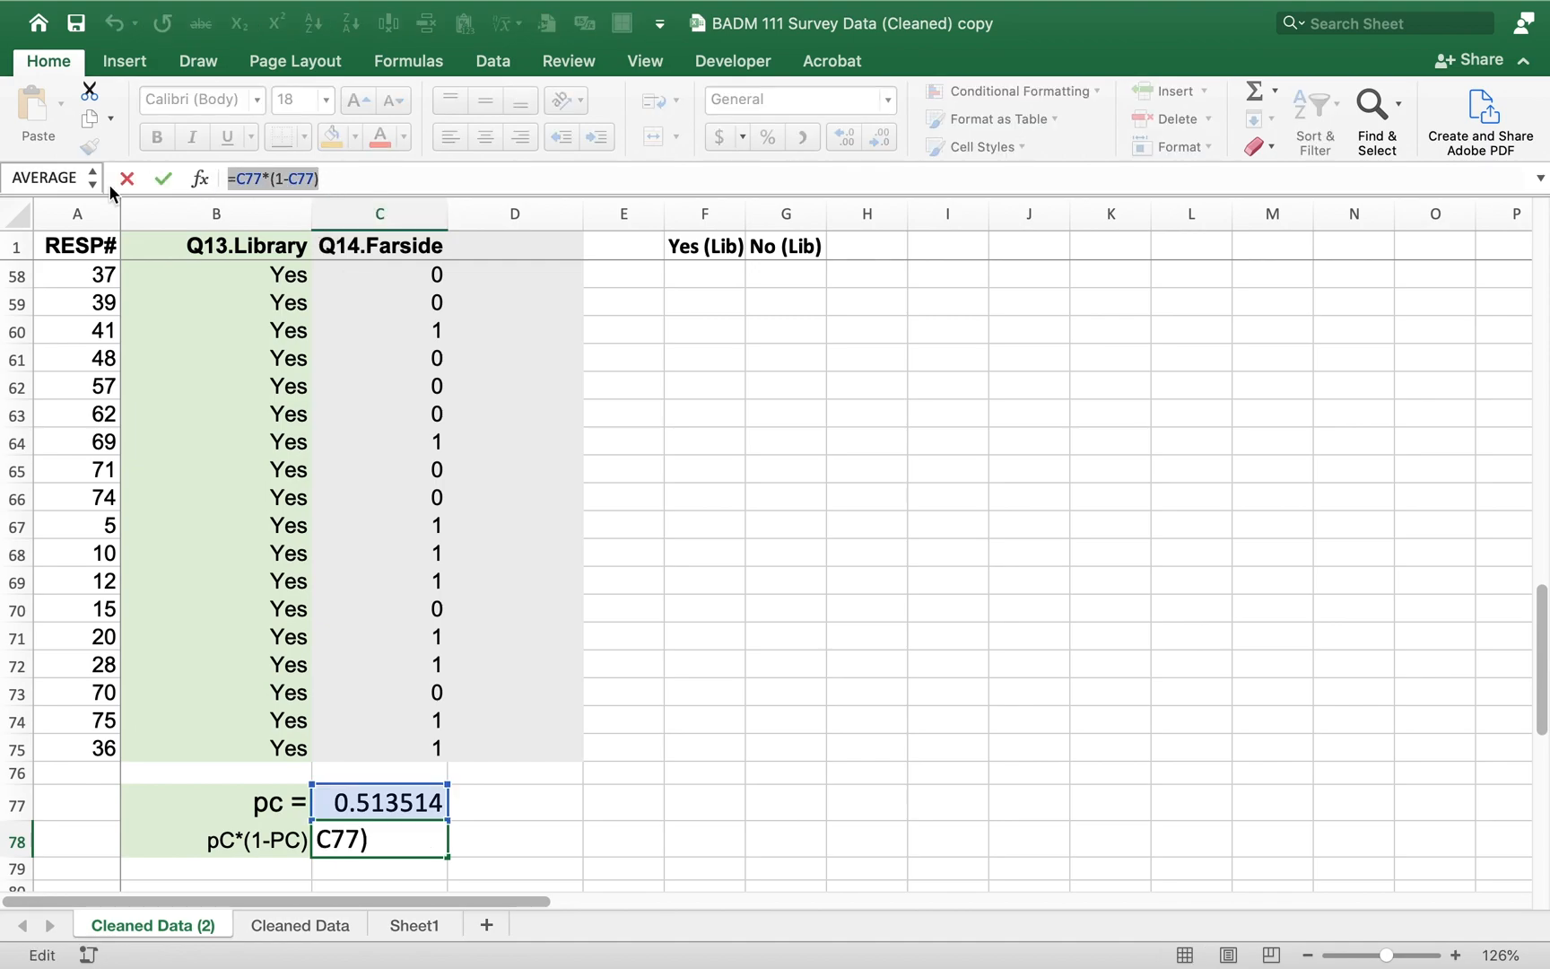
click(163, 178)
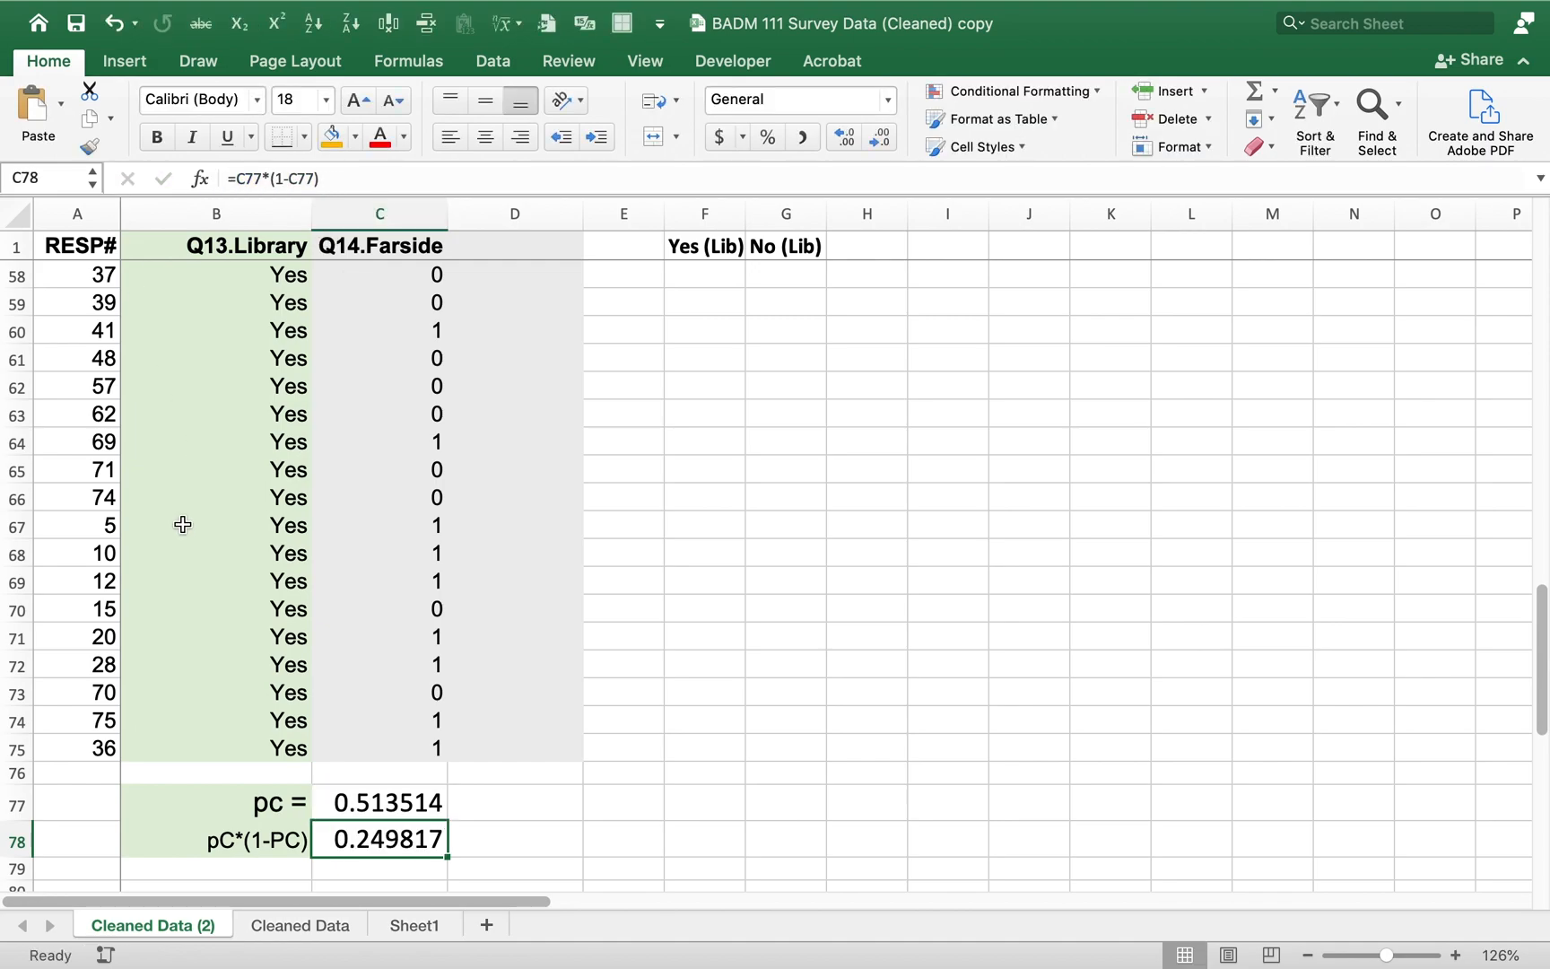
click(481, 841)
key(cmd+v)
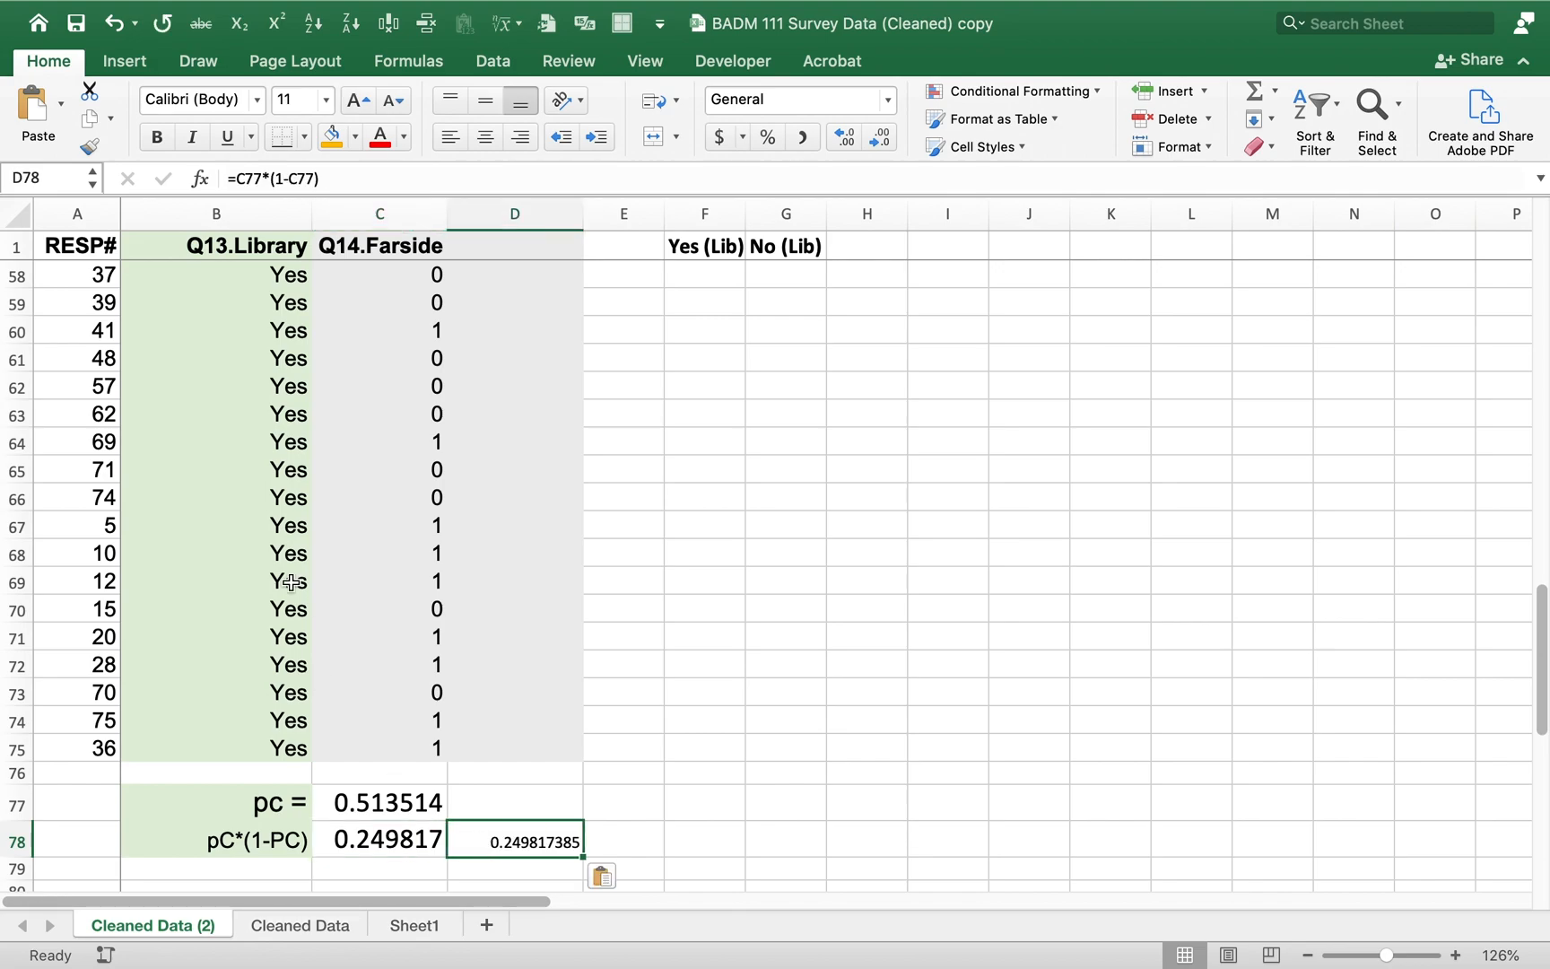
click(229, 179)
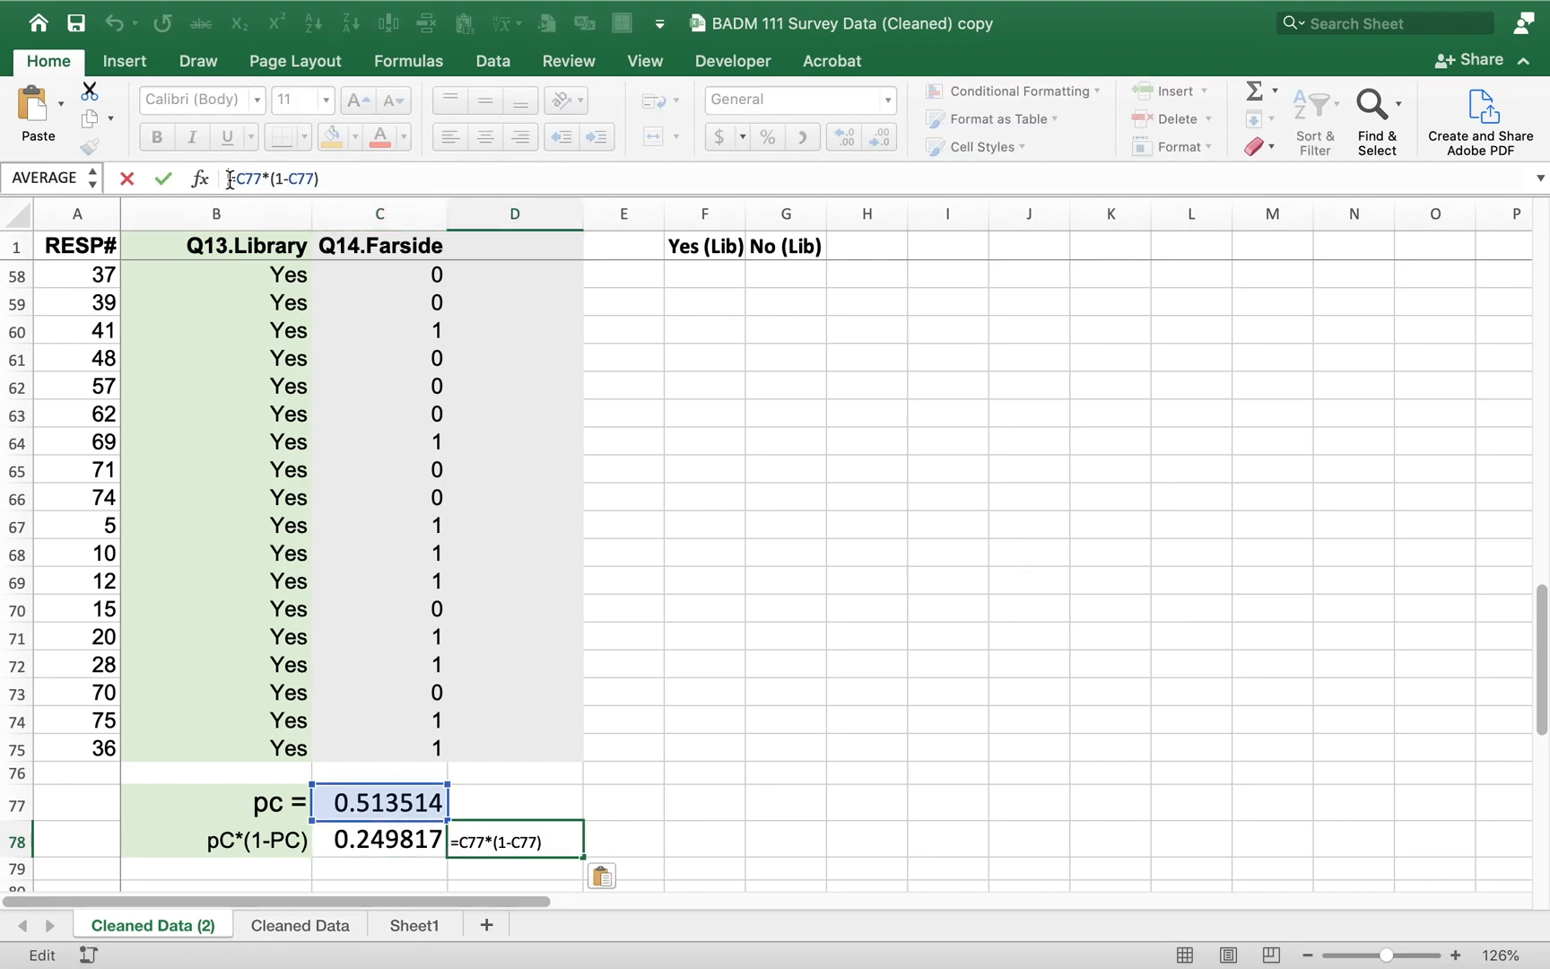
text(')
key(Return)
Step: Enlarge the font of the formula text in D78 to size 16
key(Up)
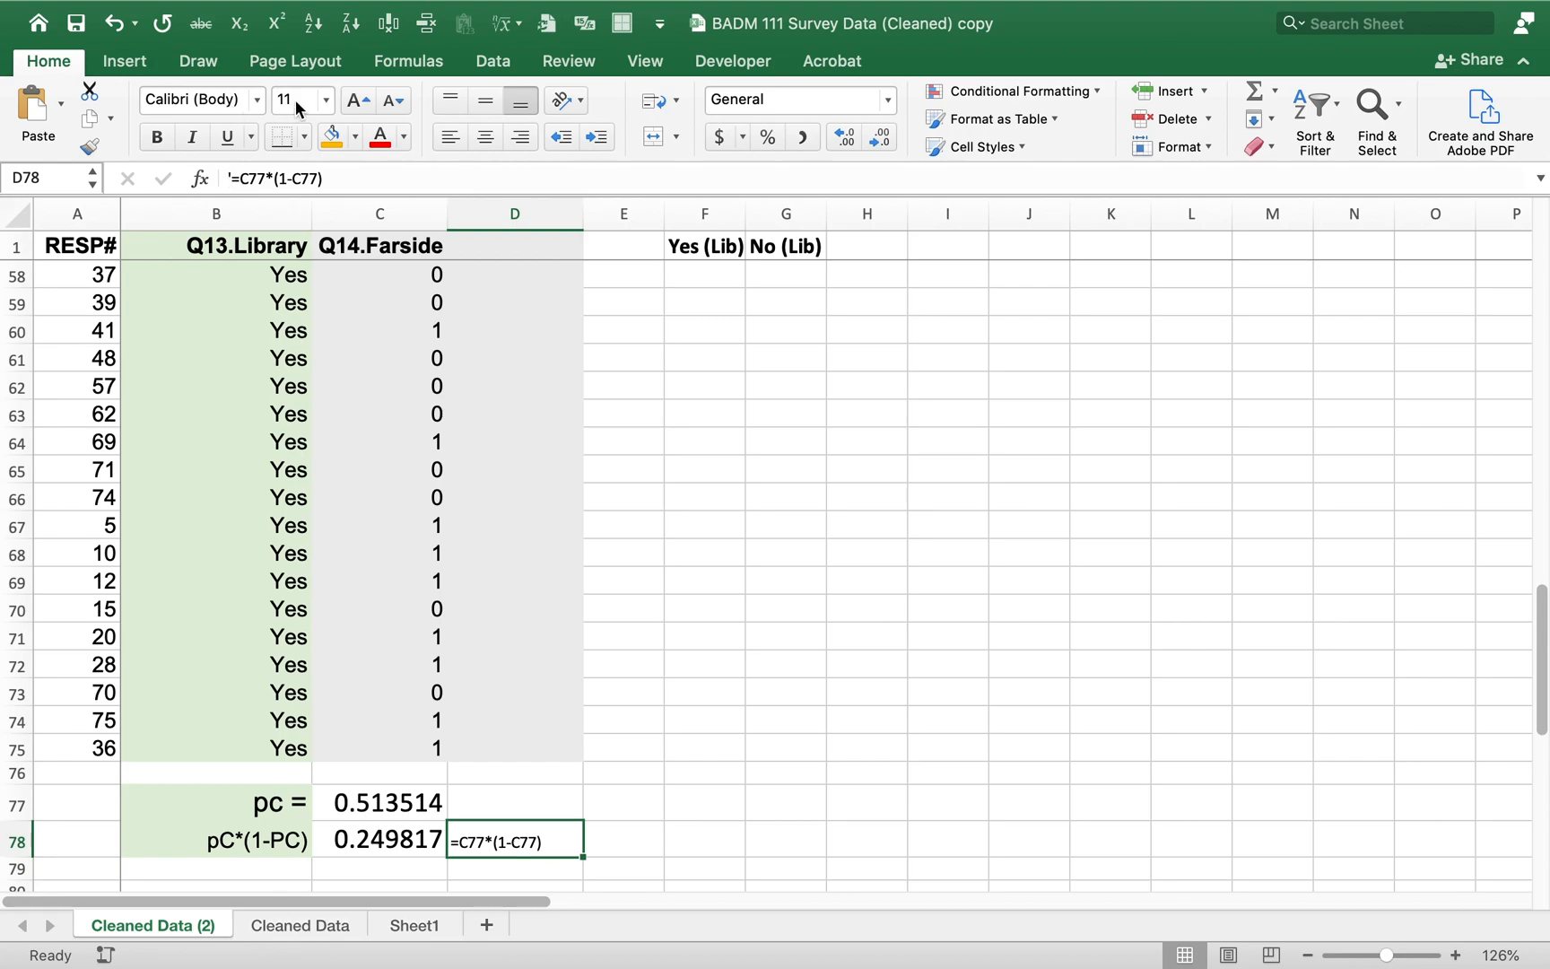
click(359, 97)
click(359, 97)
click(358, 98)
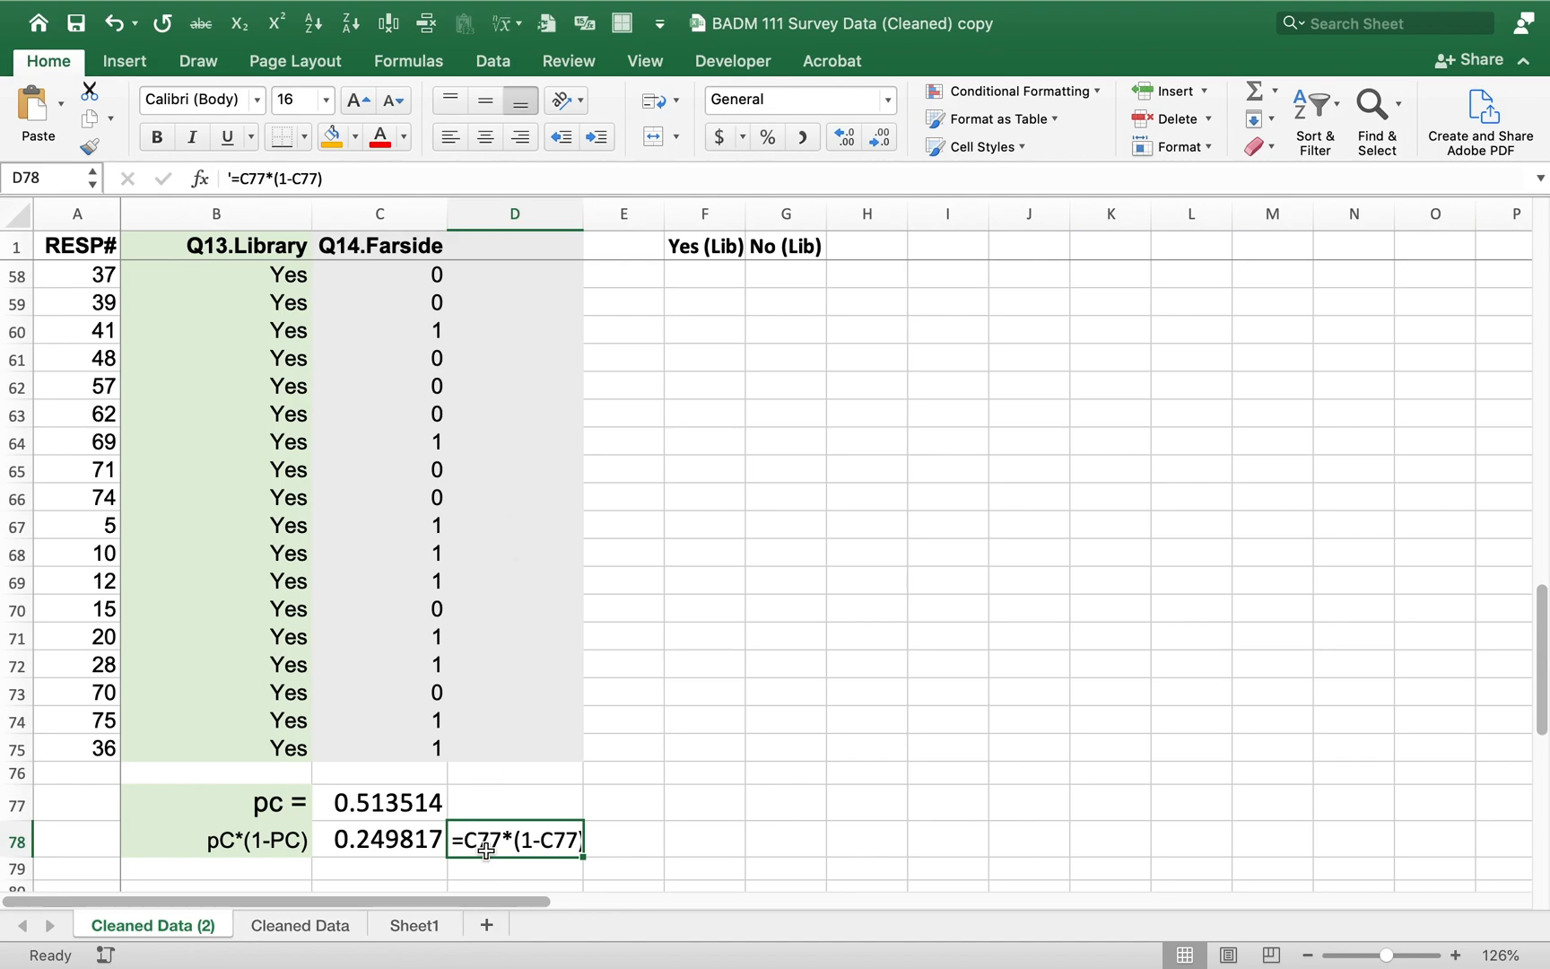
Step: Switch to the BUS 307 Manual PDF and review the formulas for both sample proportions and the pooled proportion
click(533, 807)
click(523, 841)
key(super+Tab)
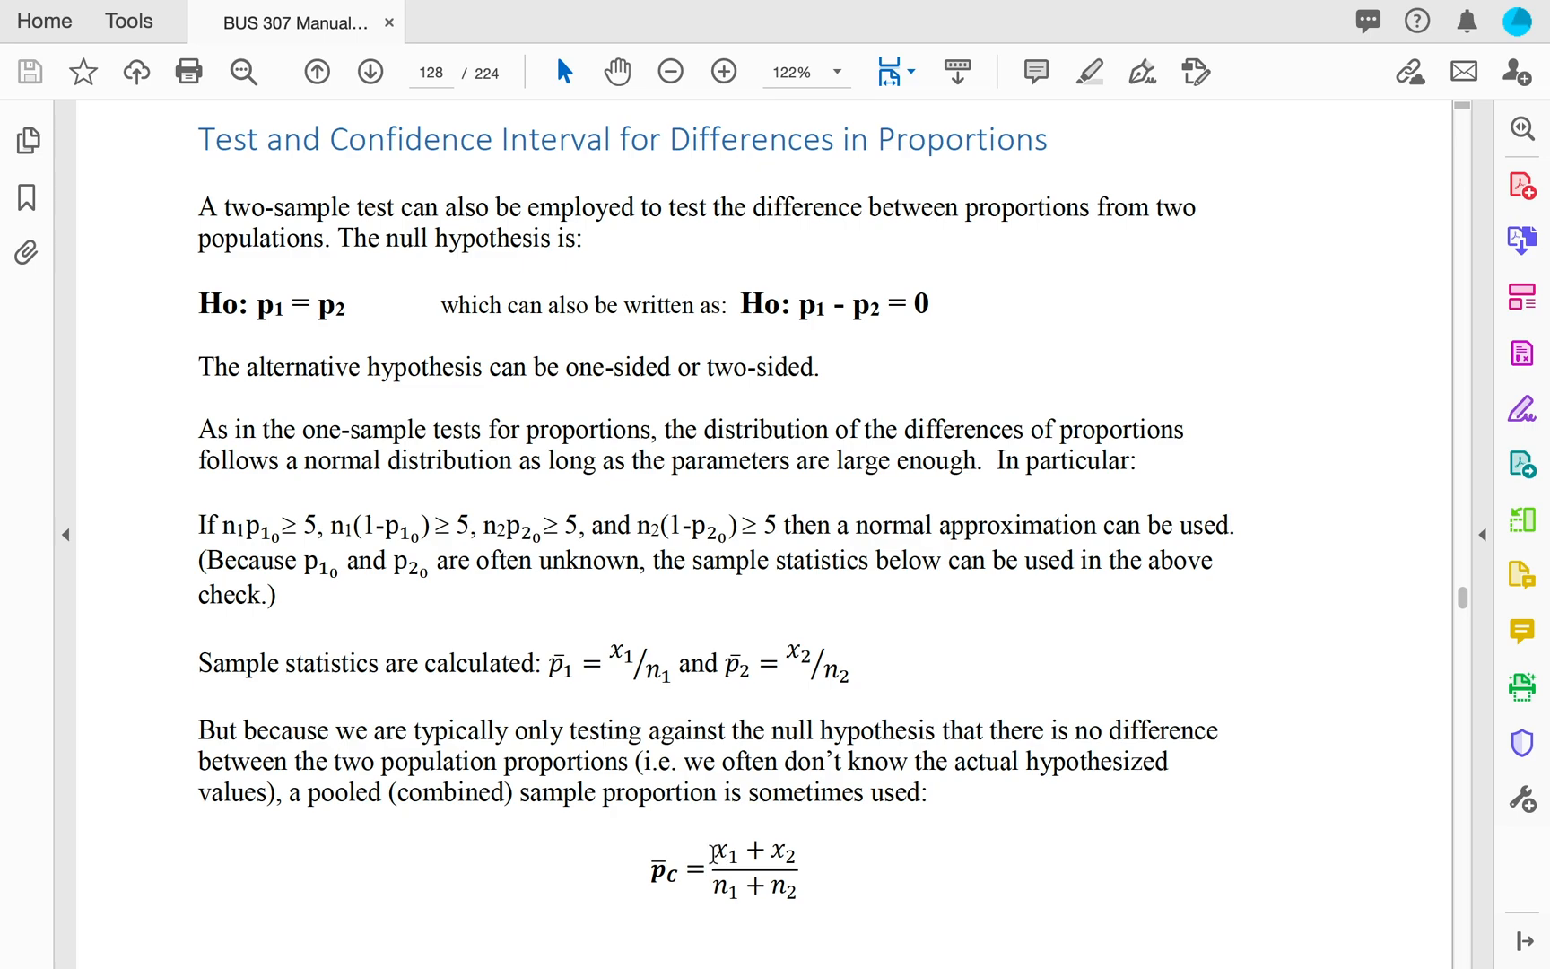
drag(714, 850, 798, 849)
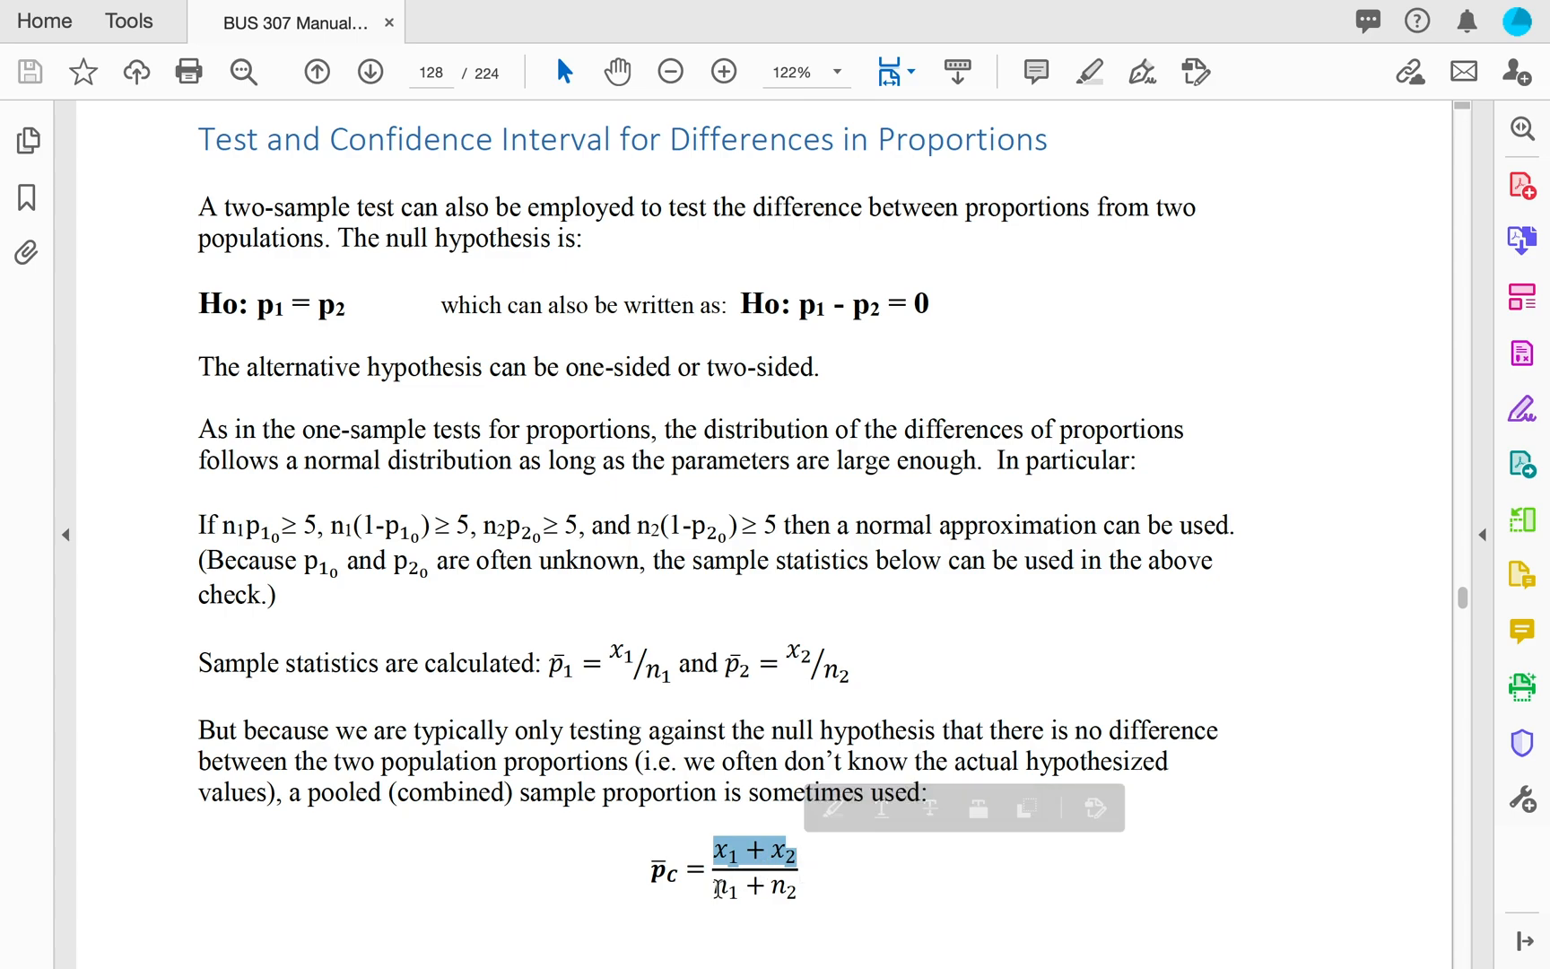
click(718, 888)
drag(732, 888, 798, 893)
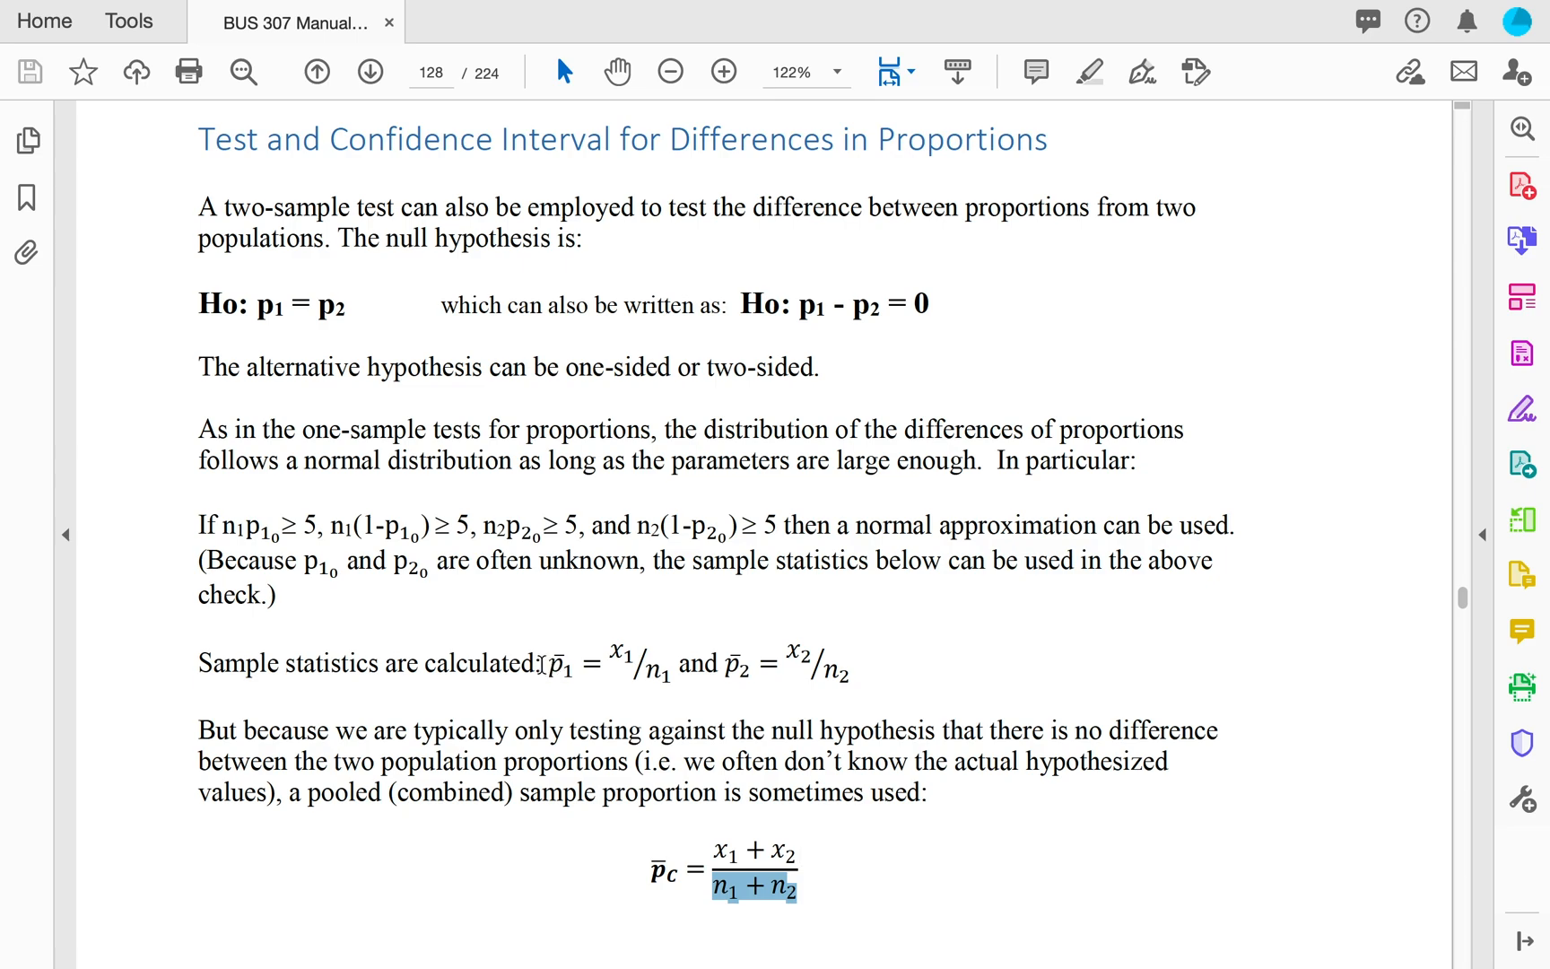
click(543, 666)
drag(543, 666, 674, 673)
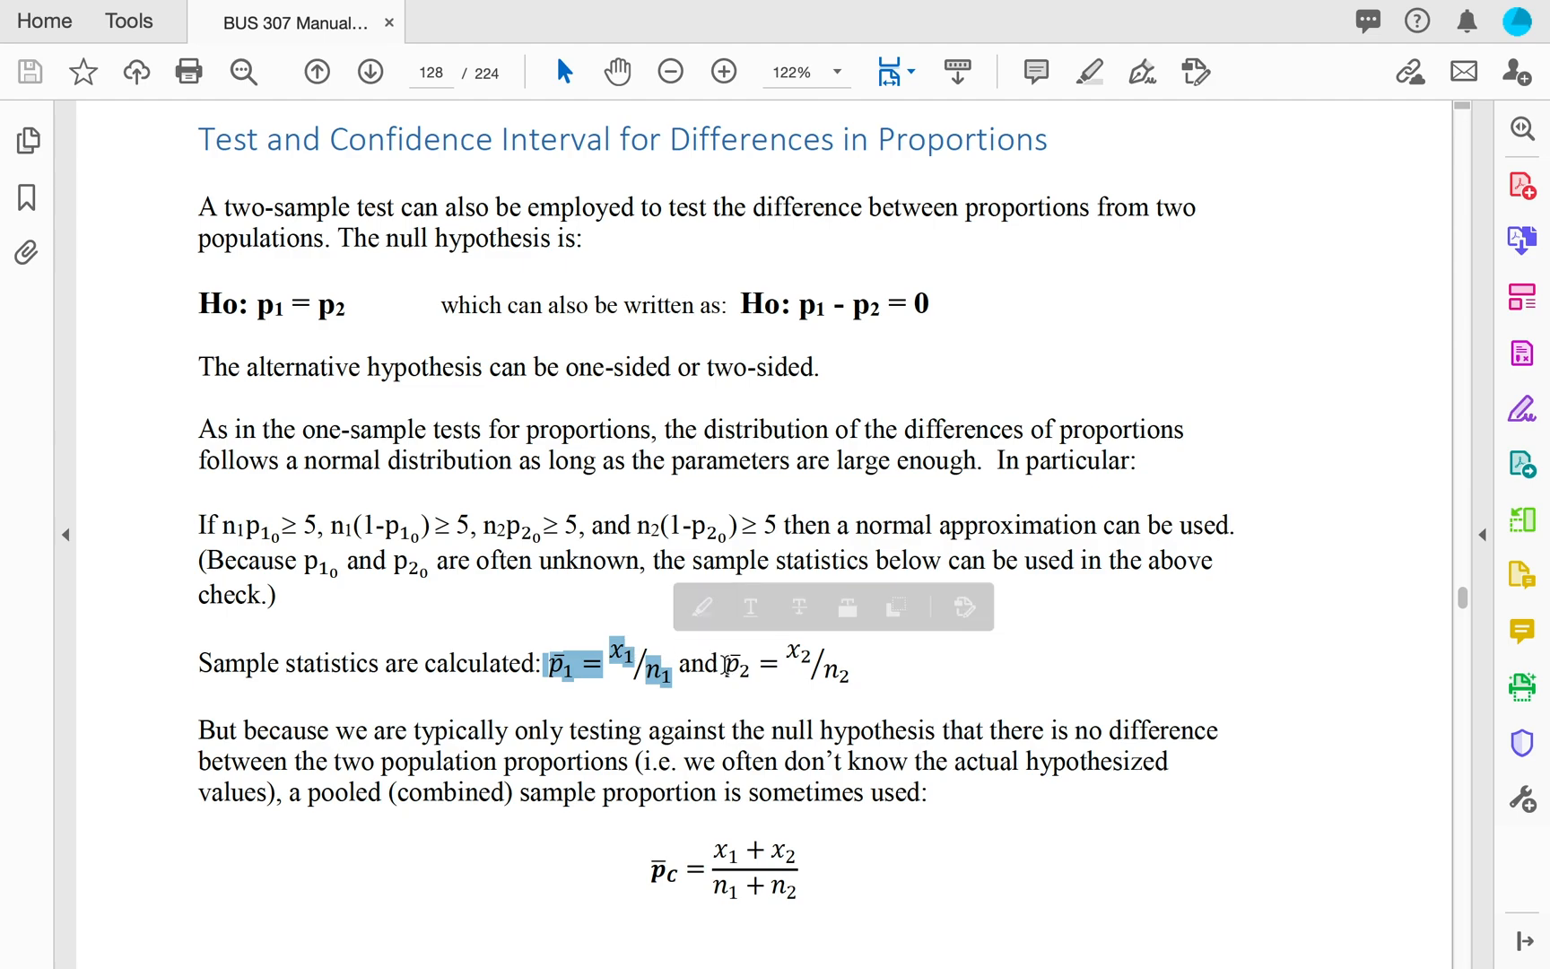
drag(725, 665, 847, 668)
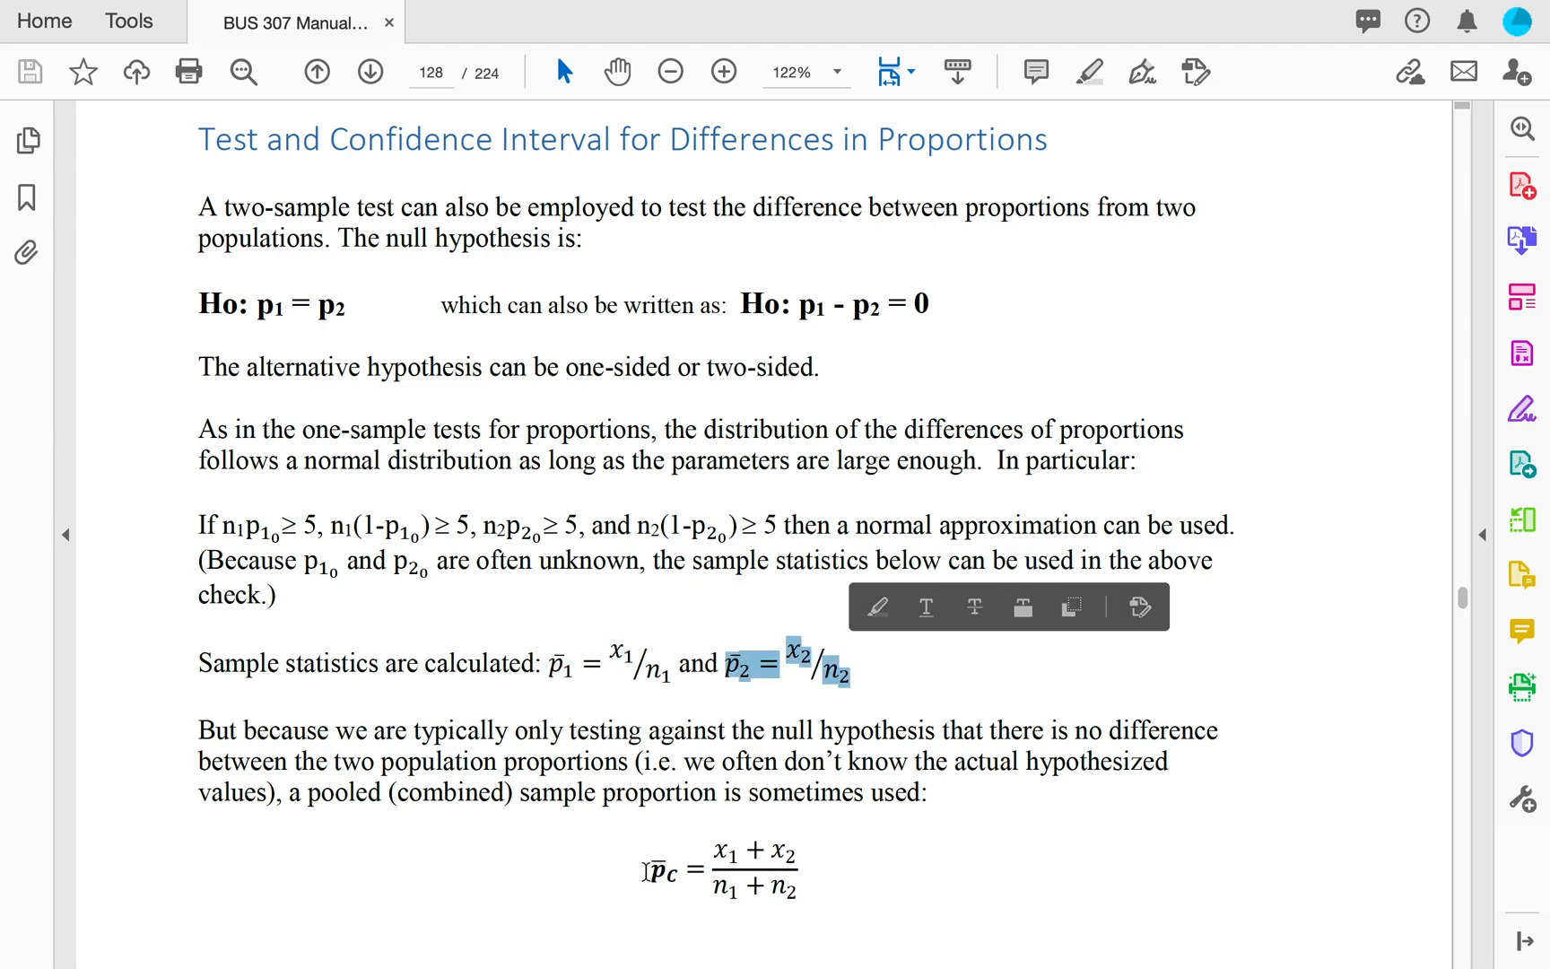
drag(648, 872, 806, 885)
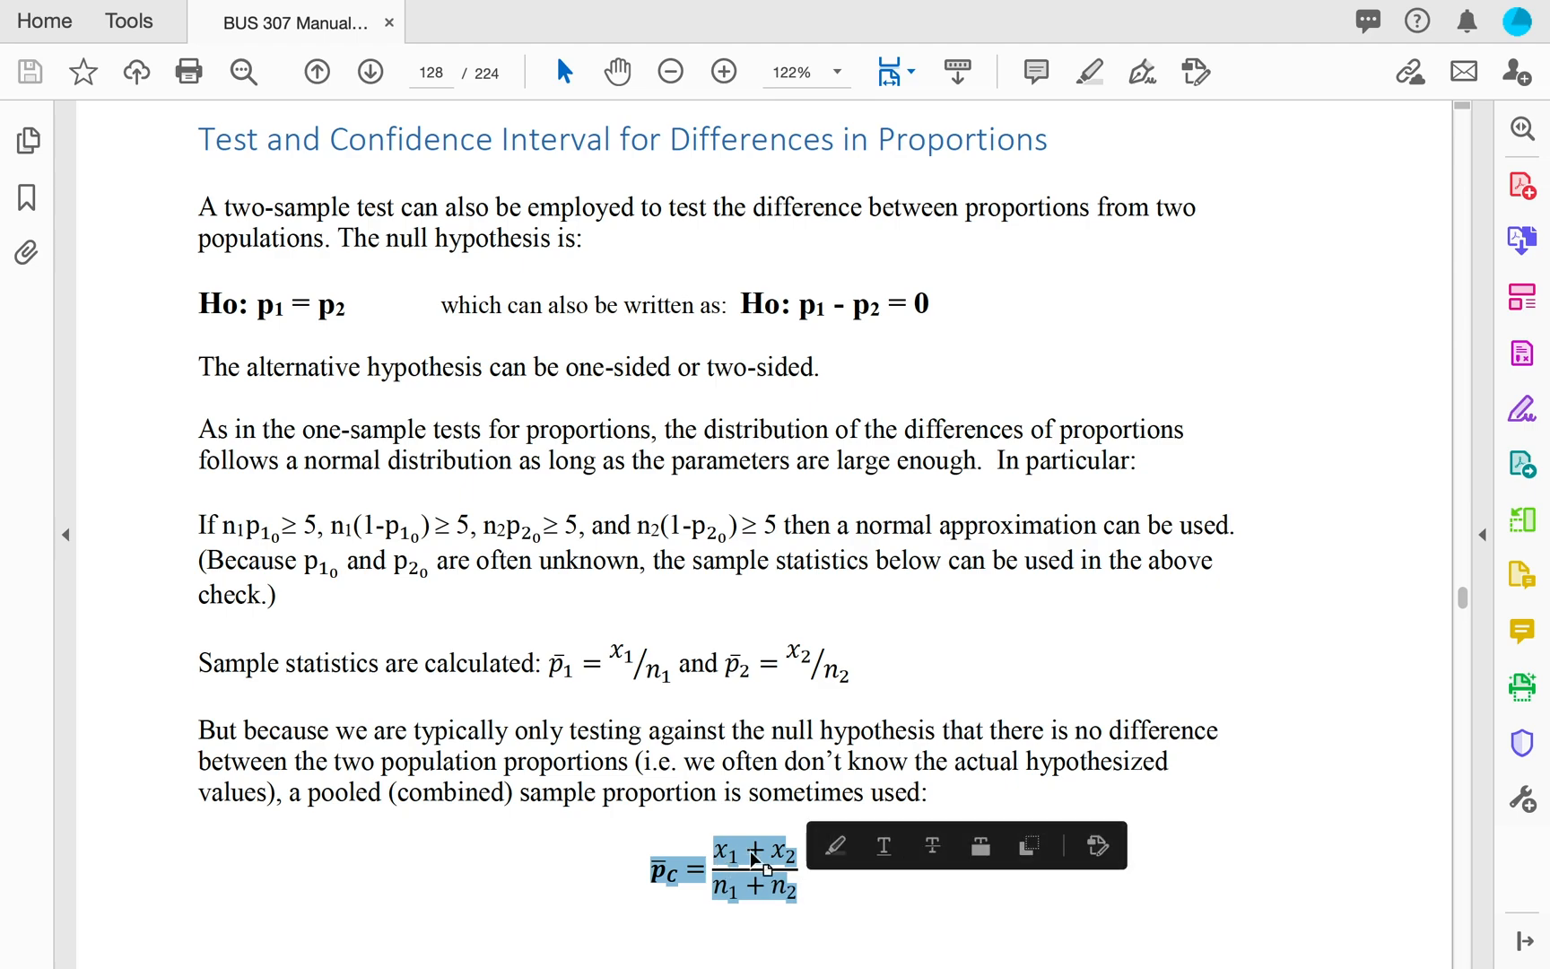
click(807, 887)
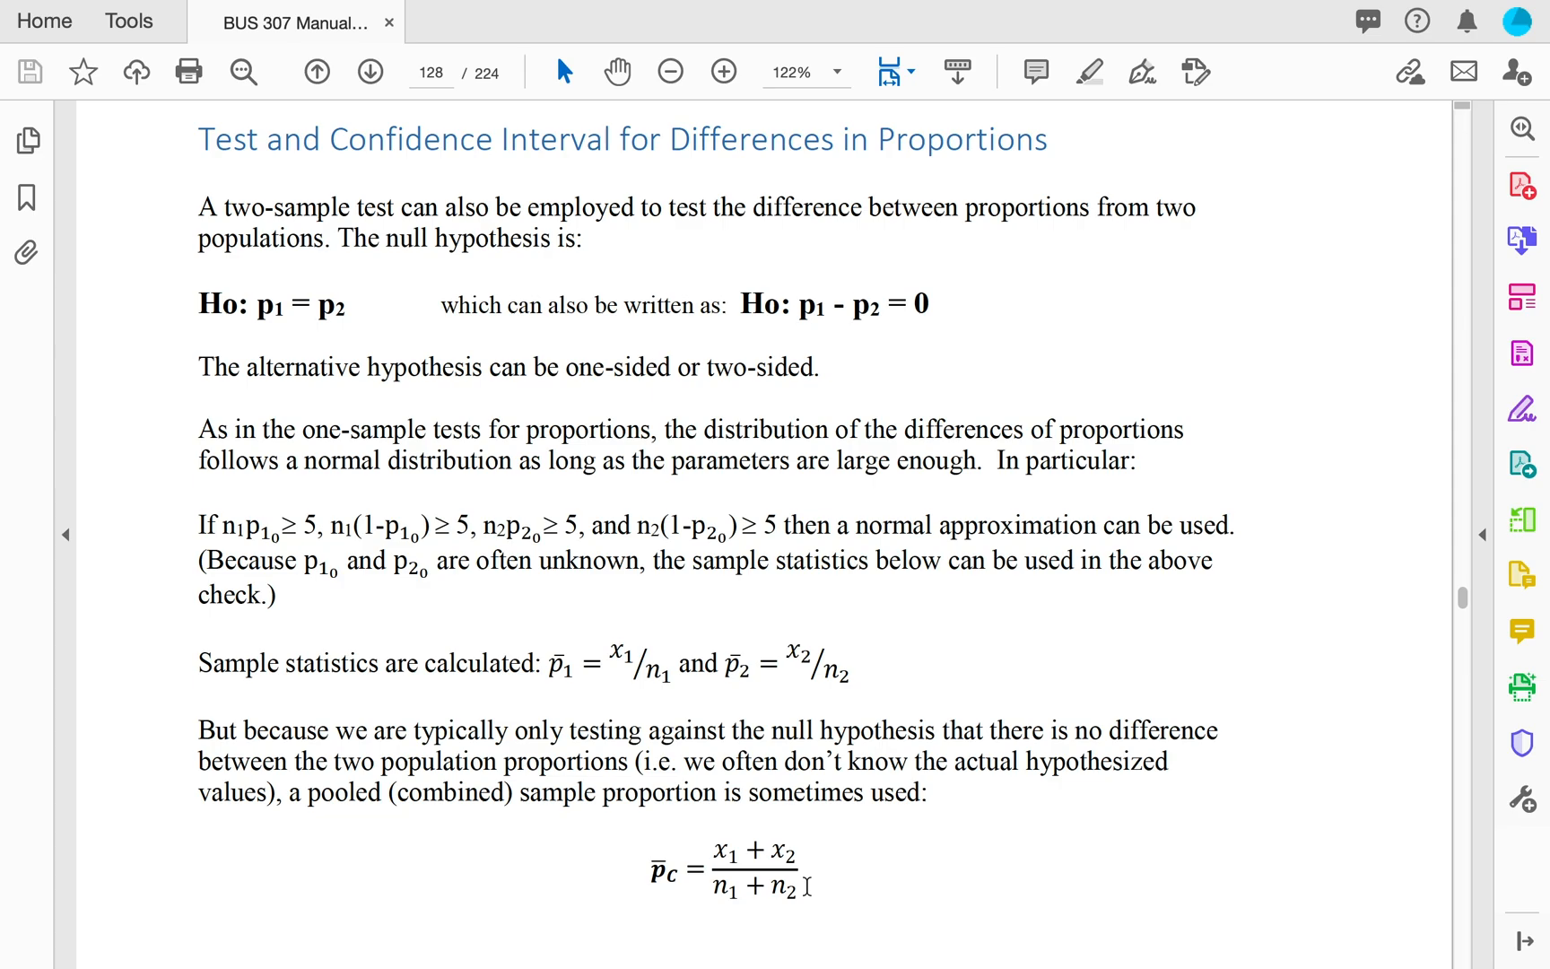
Step: Return to the Excel survey workbook and review the pbar values in F50 and G50, pc in C77 and its product in C78
key(ctrl+Left)
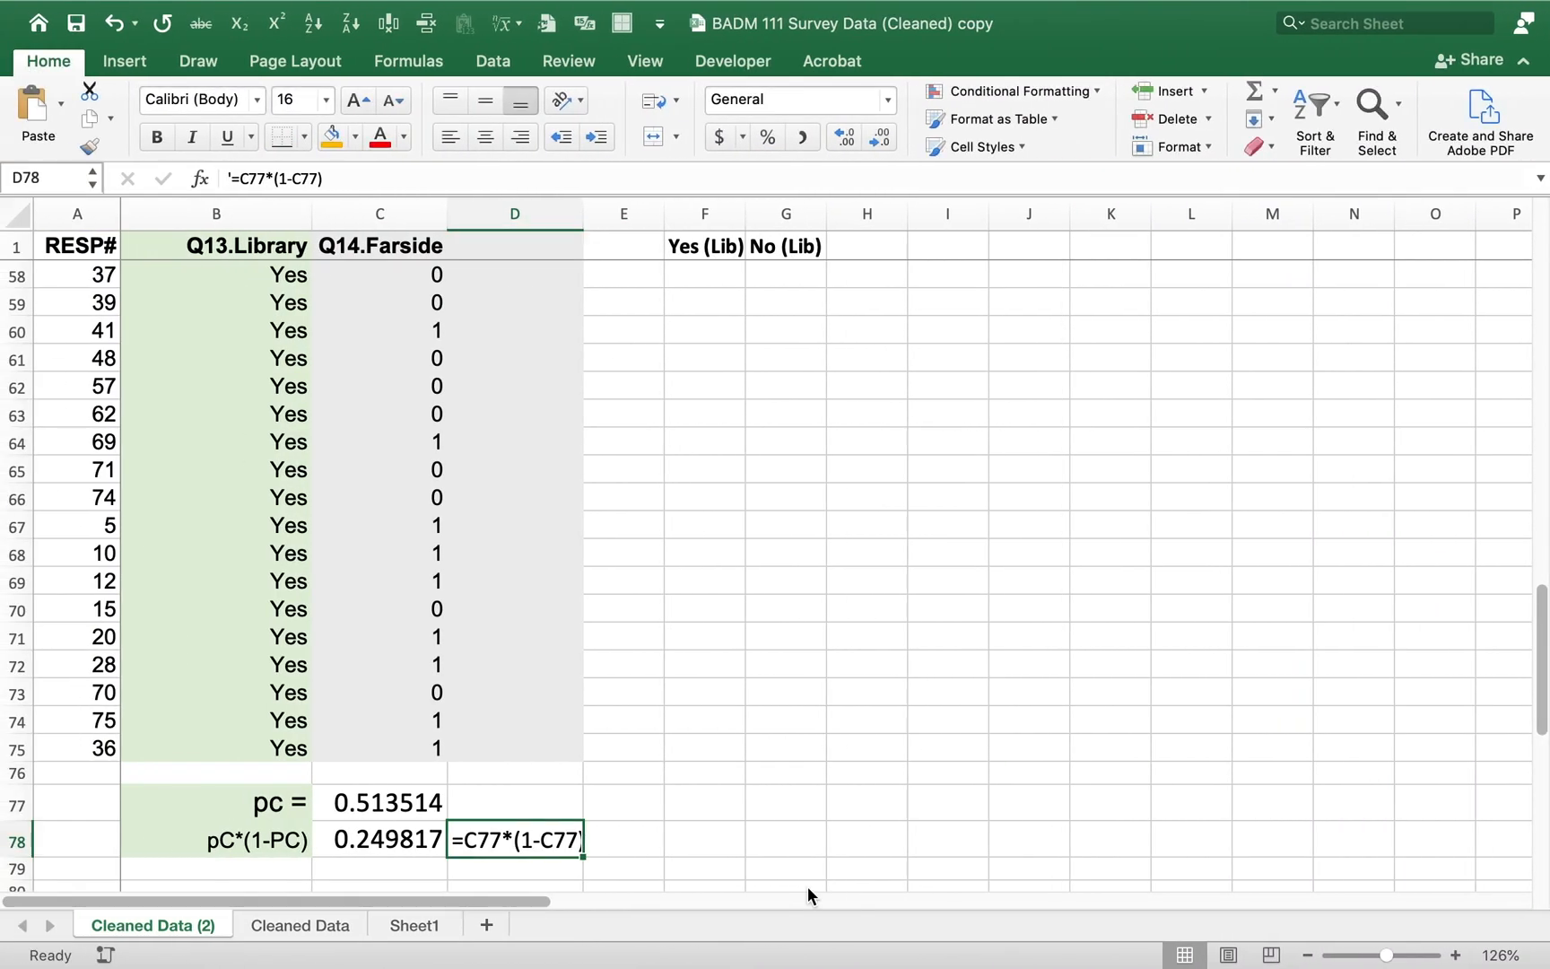
click(1204, 533)
drag(1539, 617, 1530, 537)
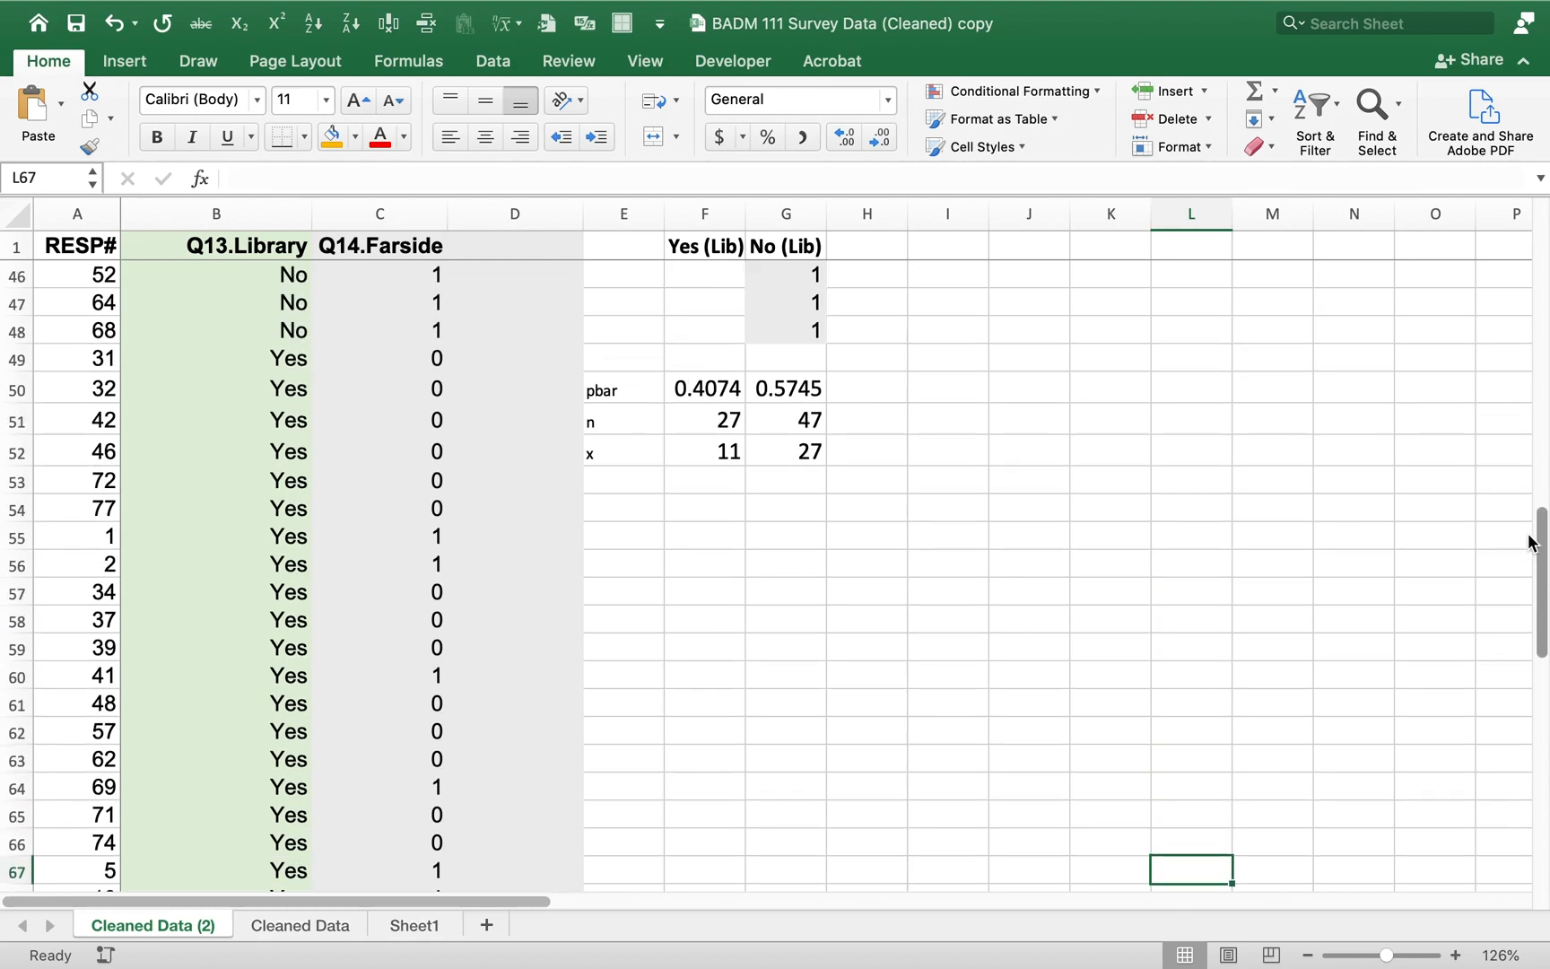
click(616, 394)
click(708, 386)
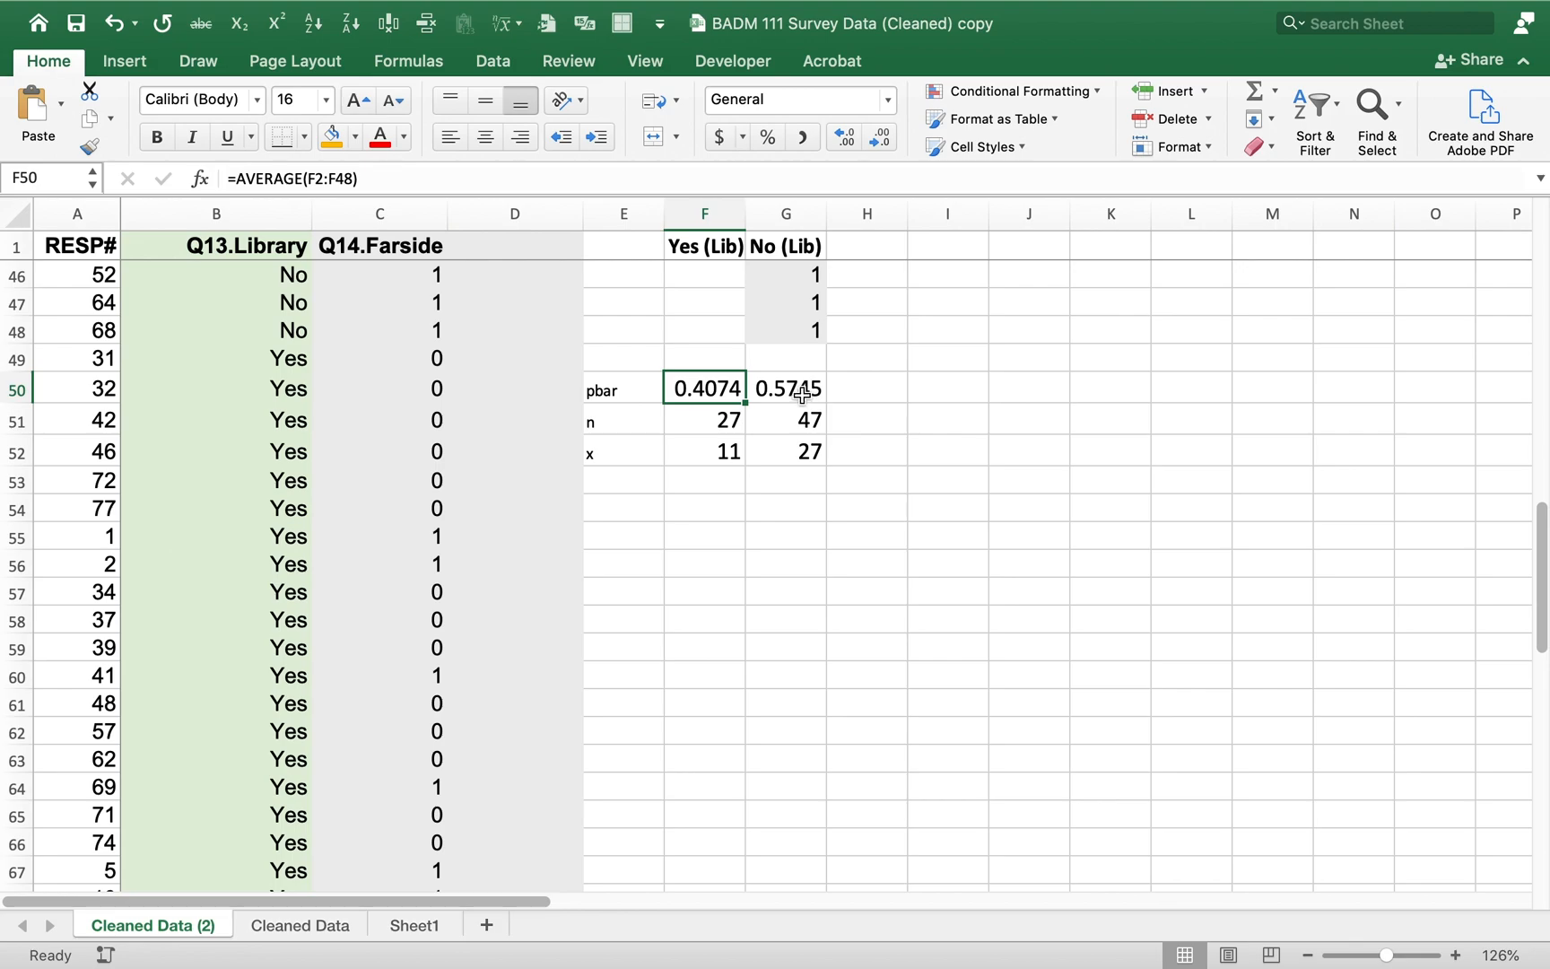
click(794, 389)
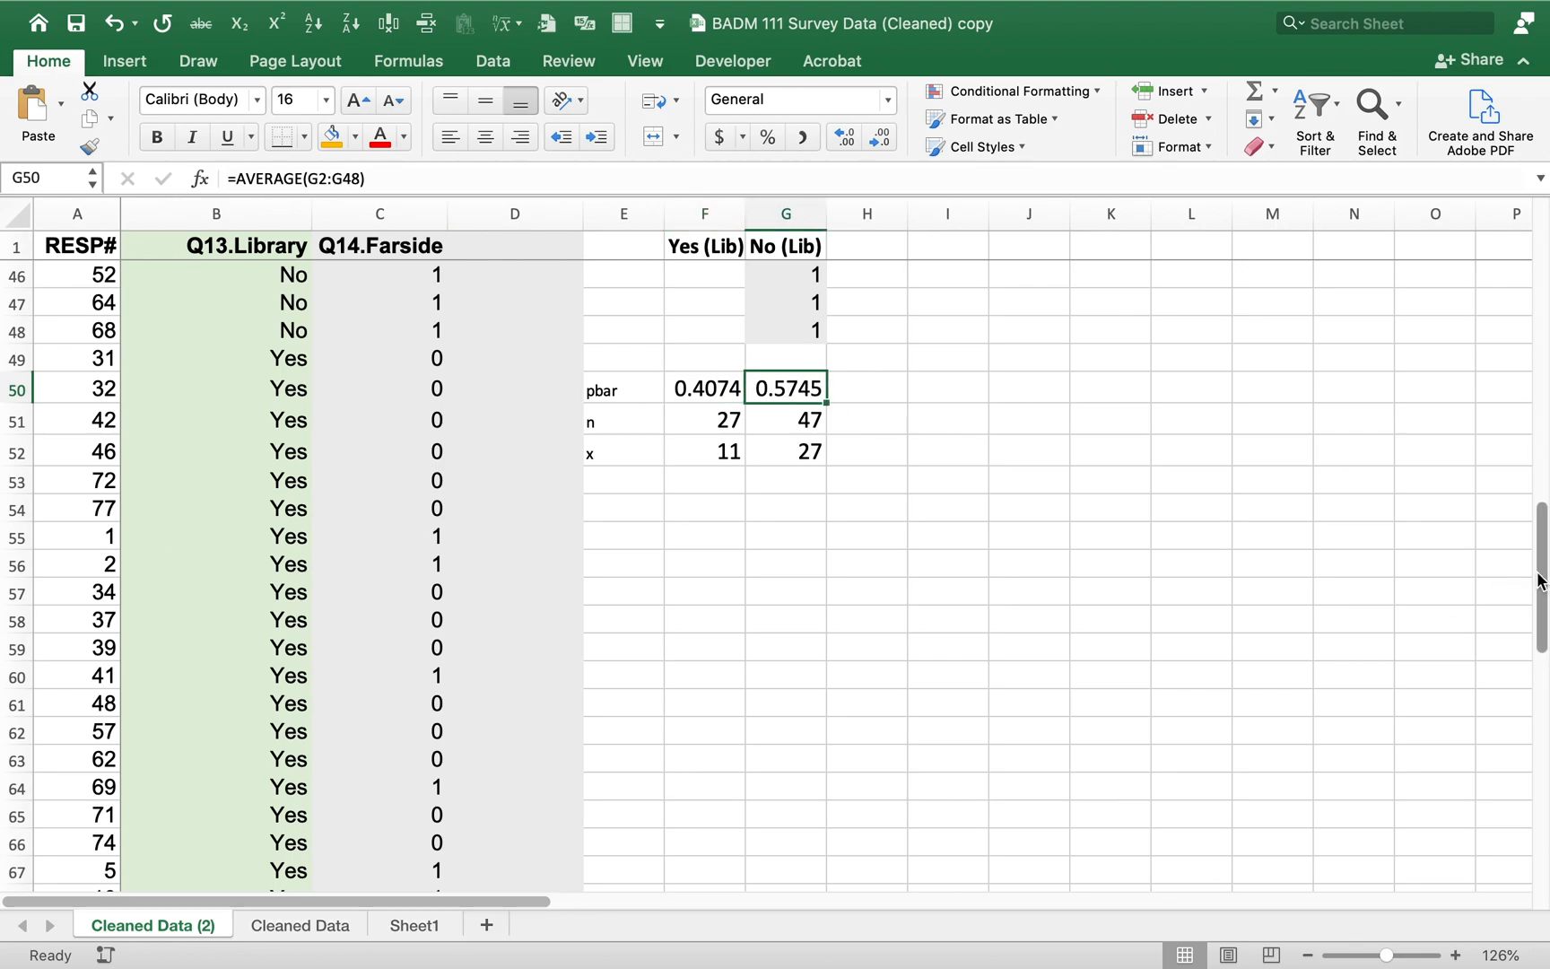
scroll(1540, 581, down, 5)
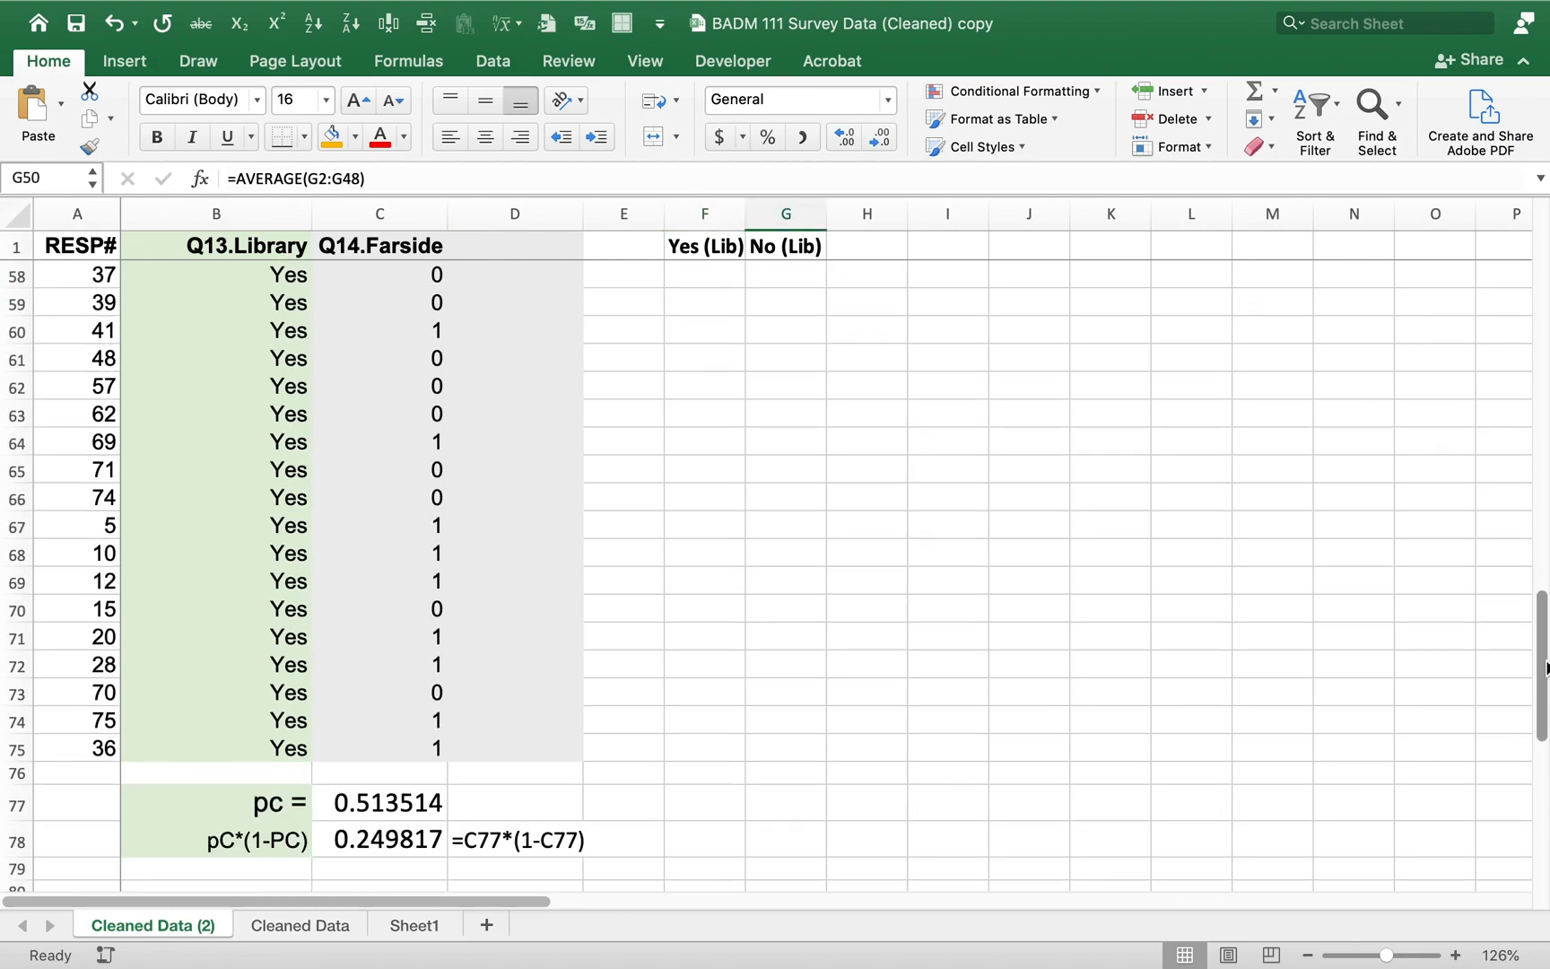
click(401, 797)
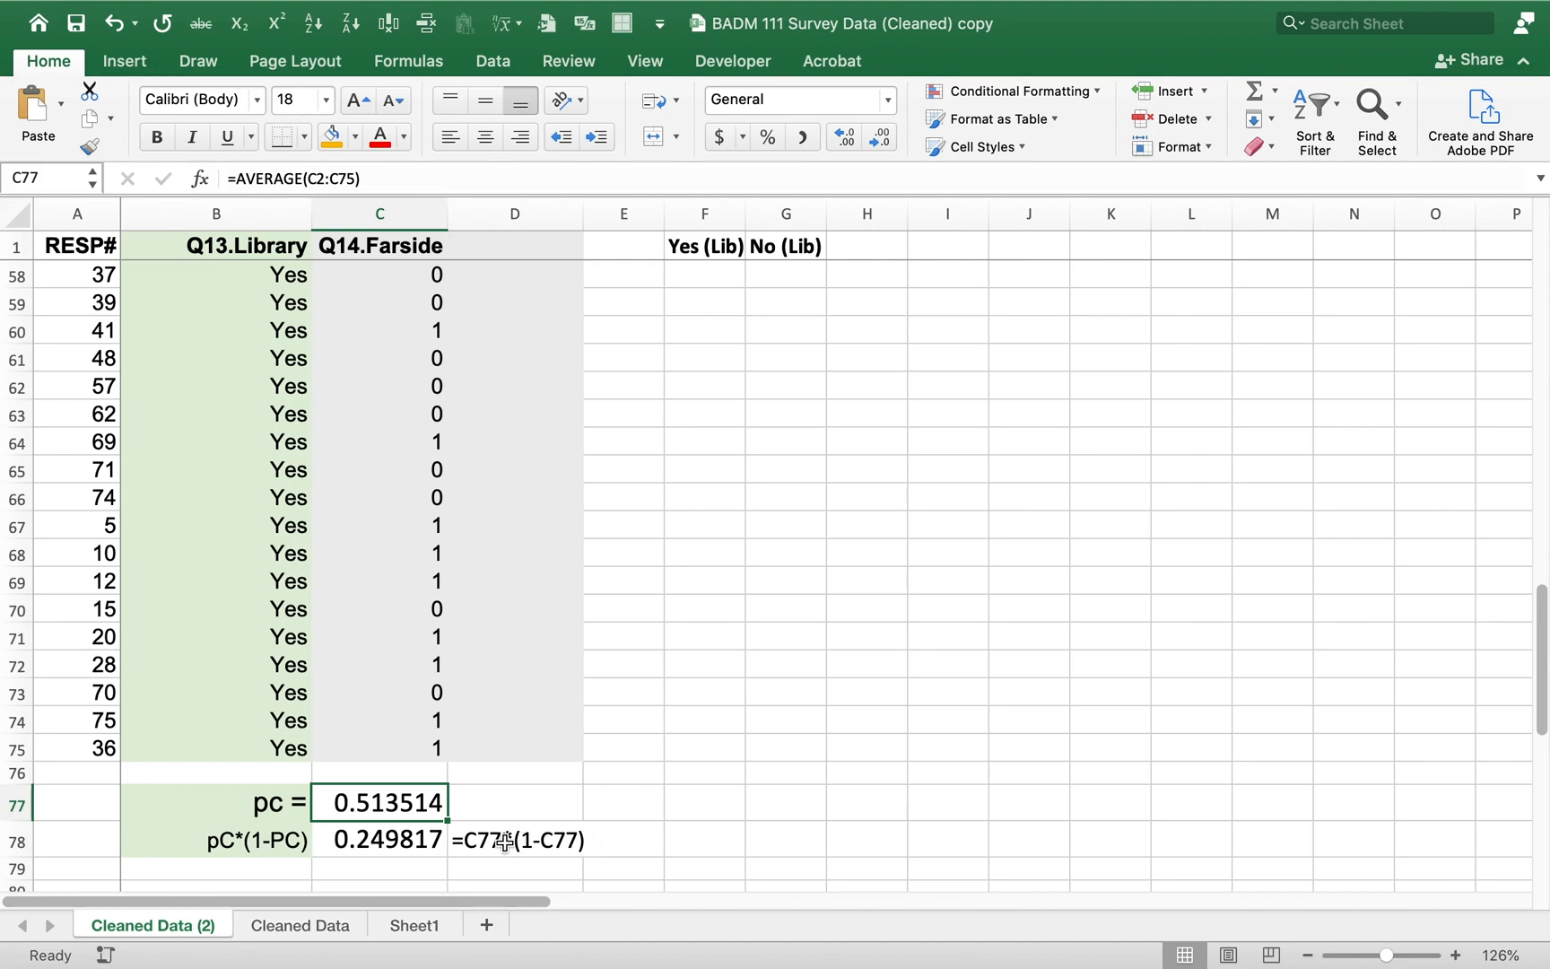
click(400, 839)
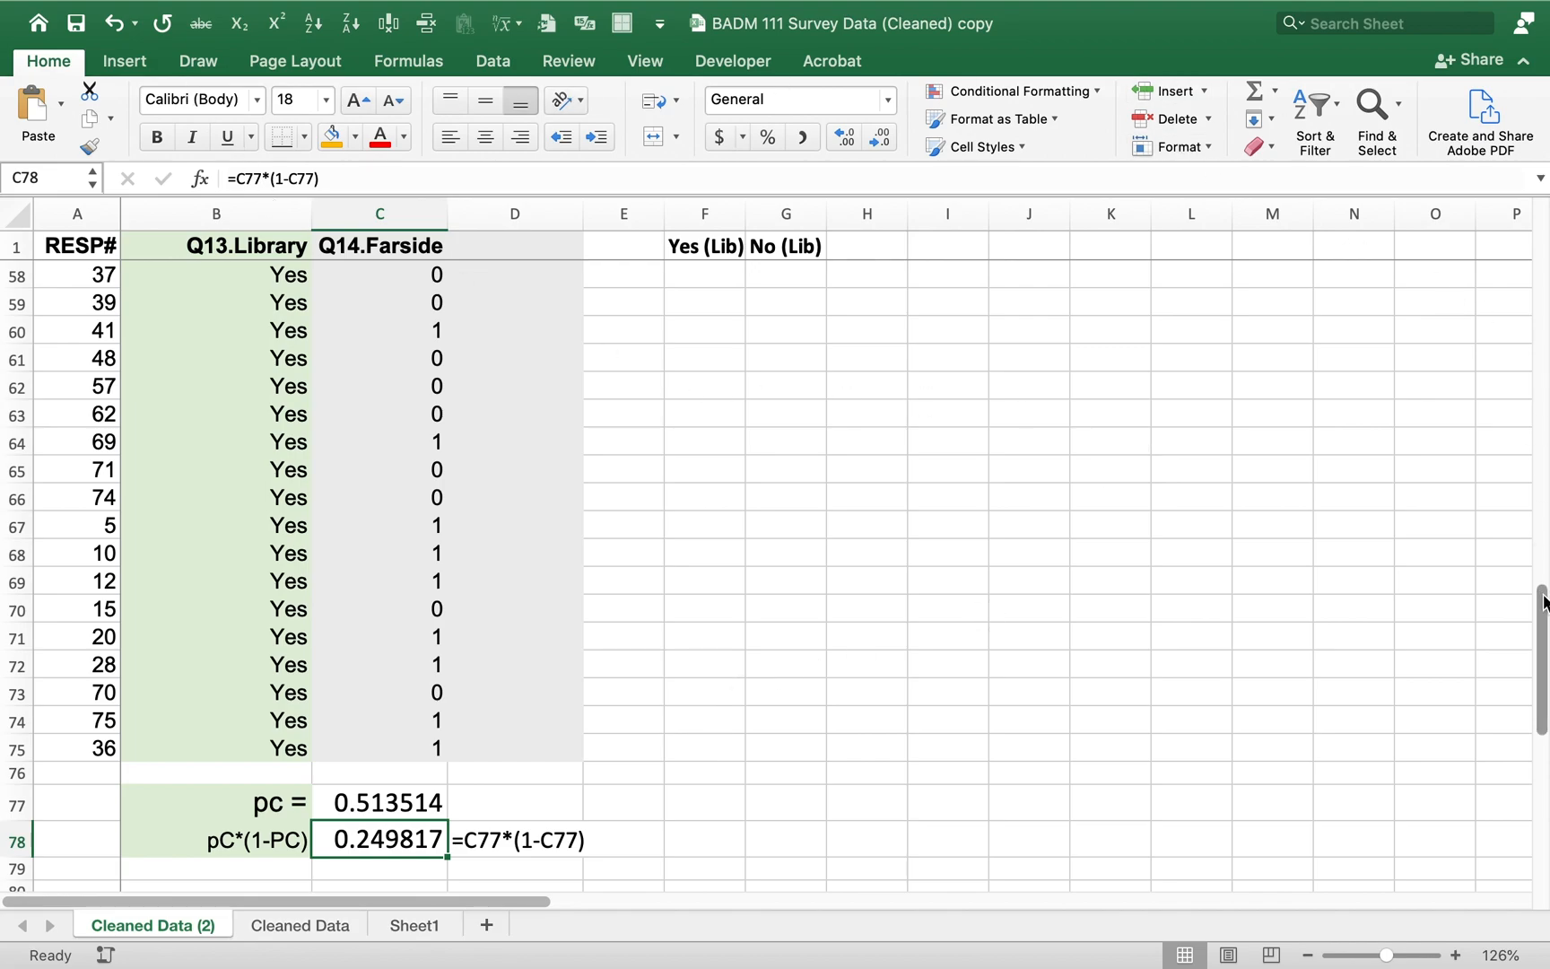
scroll(1543, 602, up, 15)
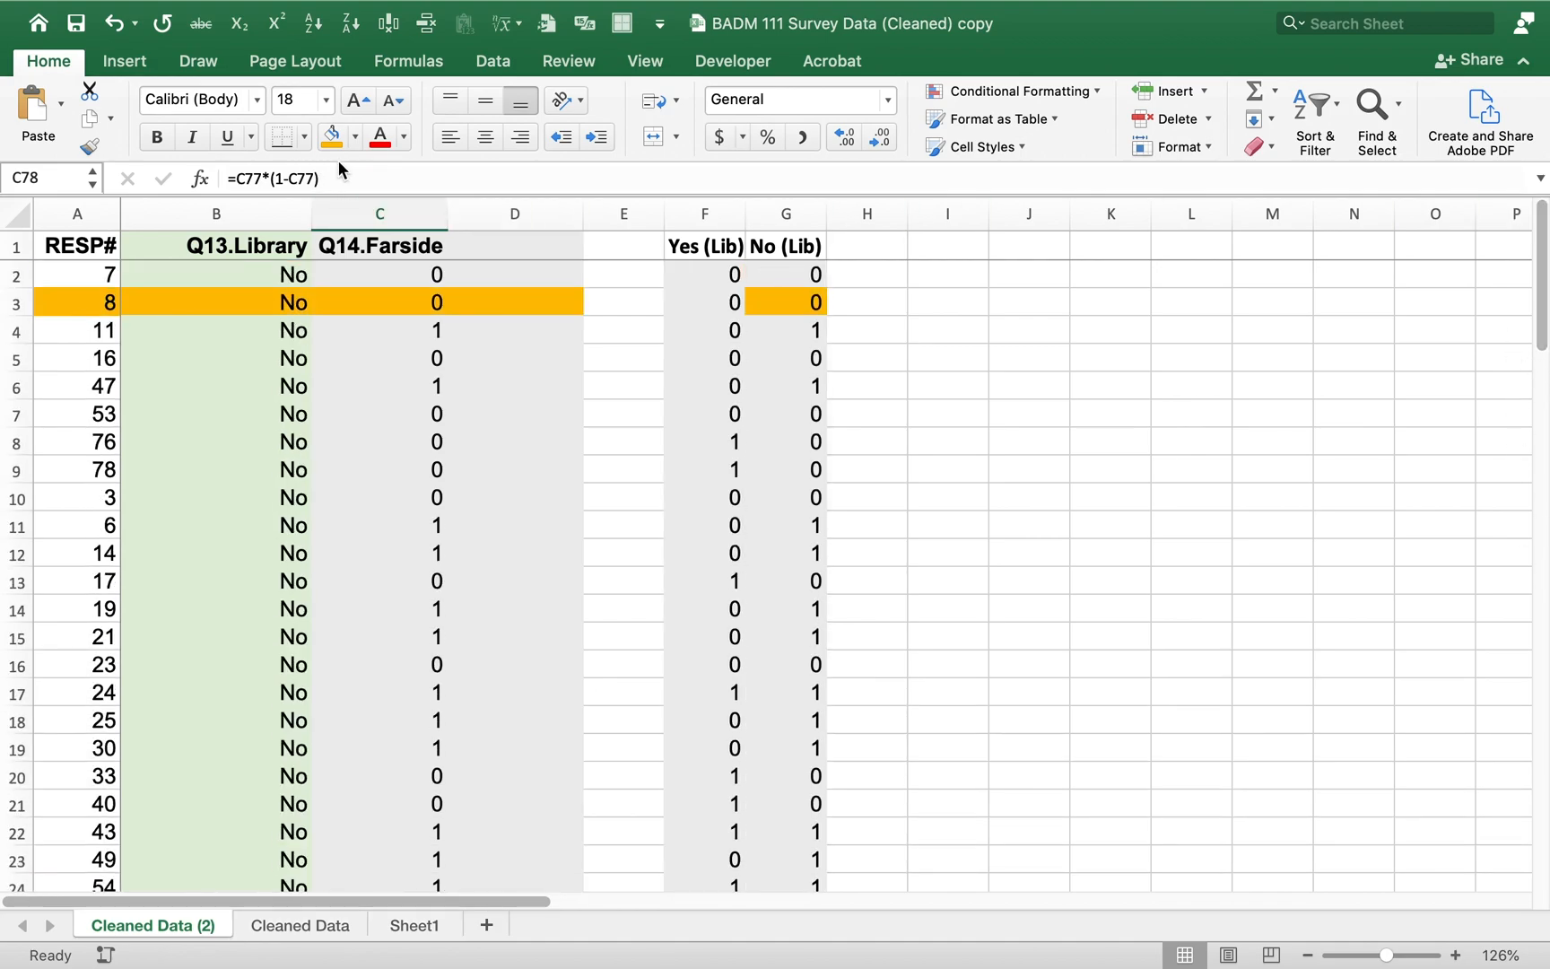
click(495, 62)
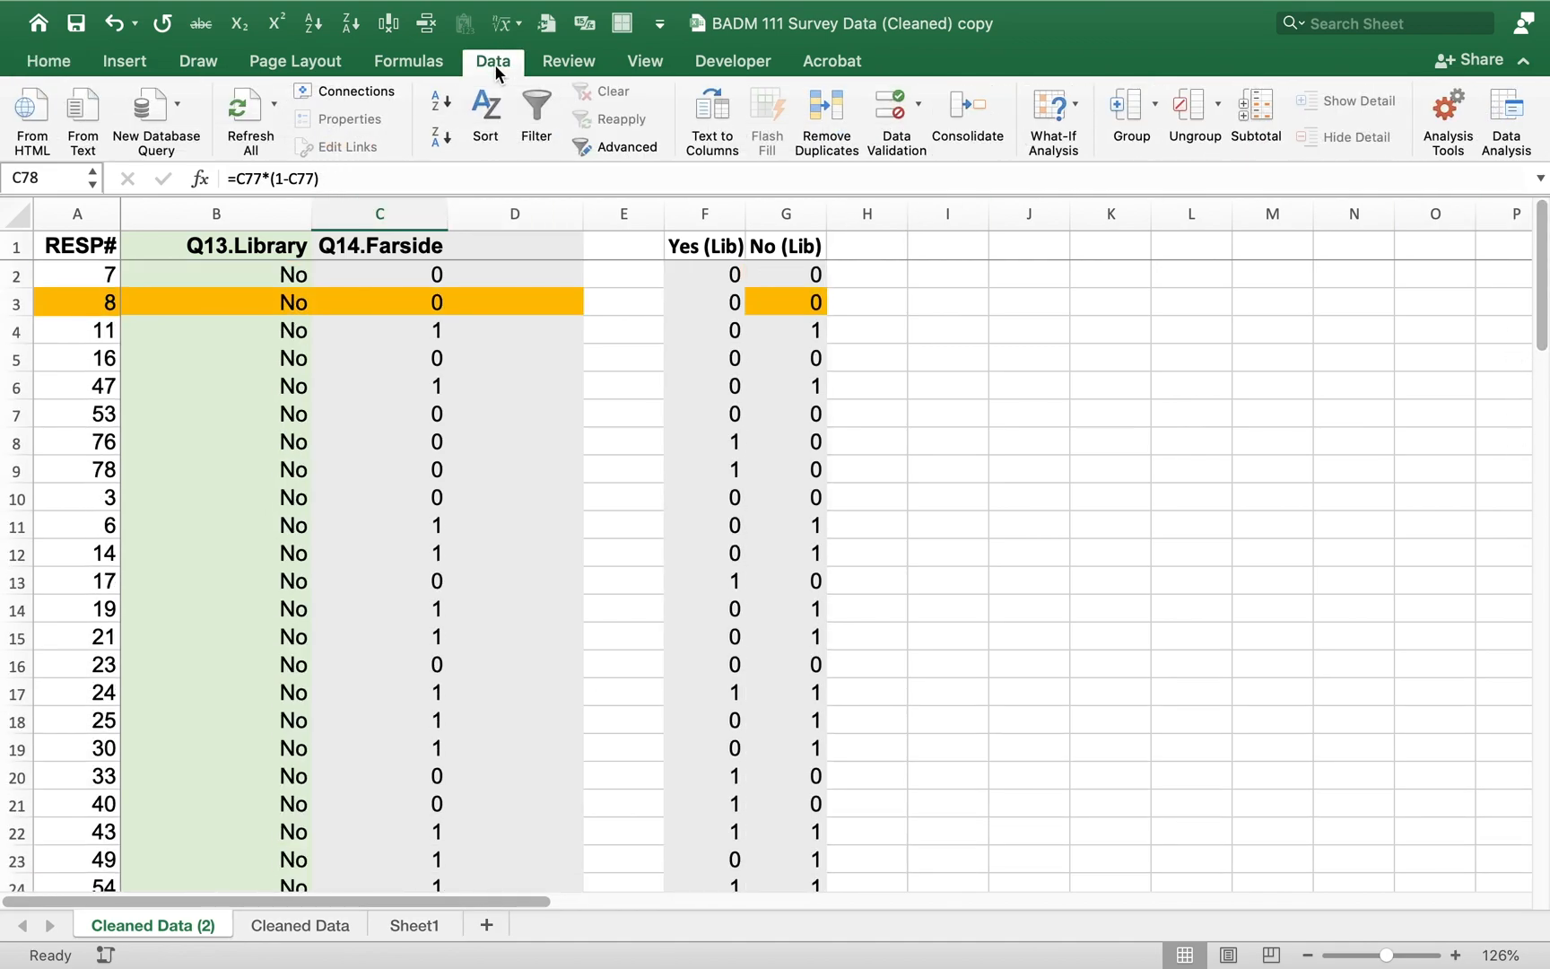
click(1512, 99)
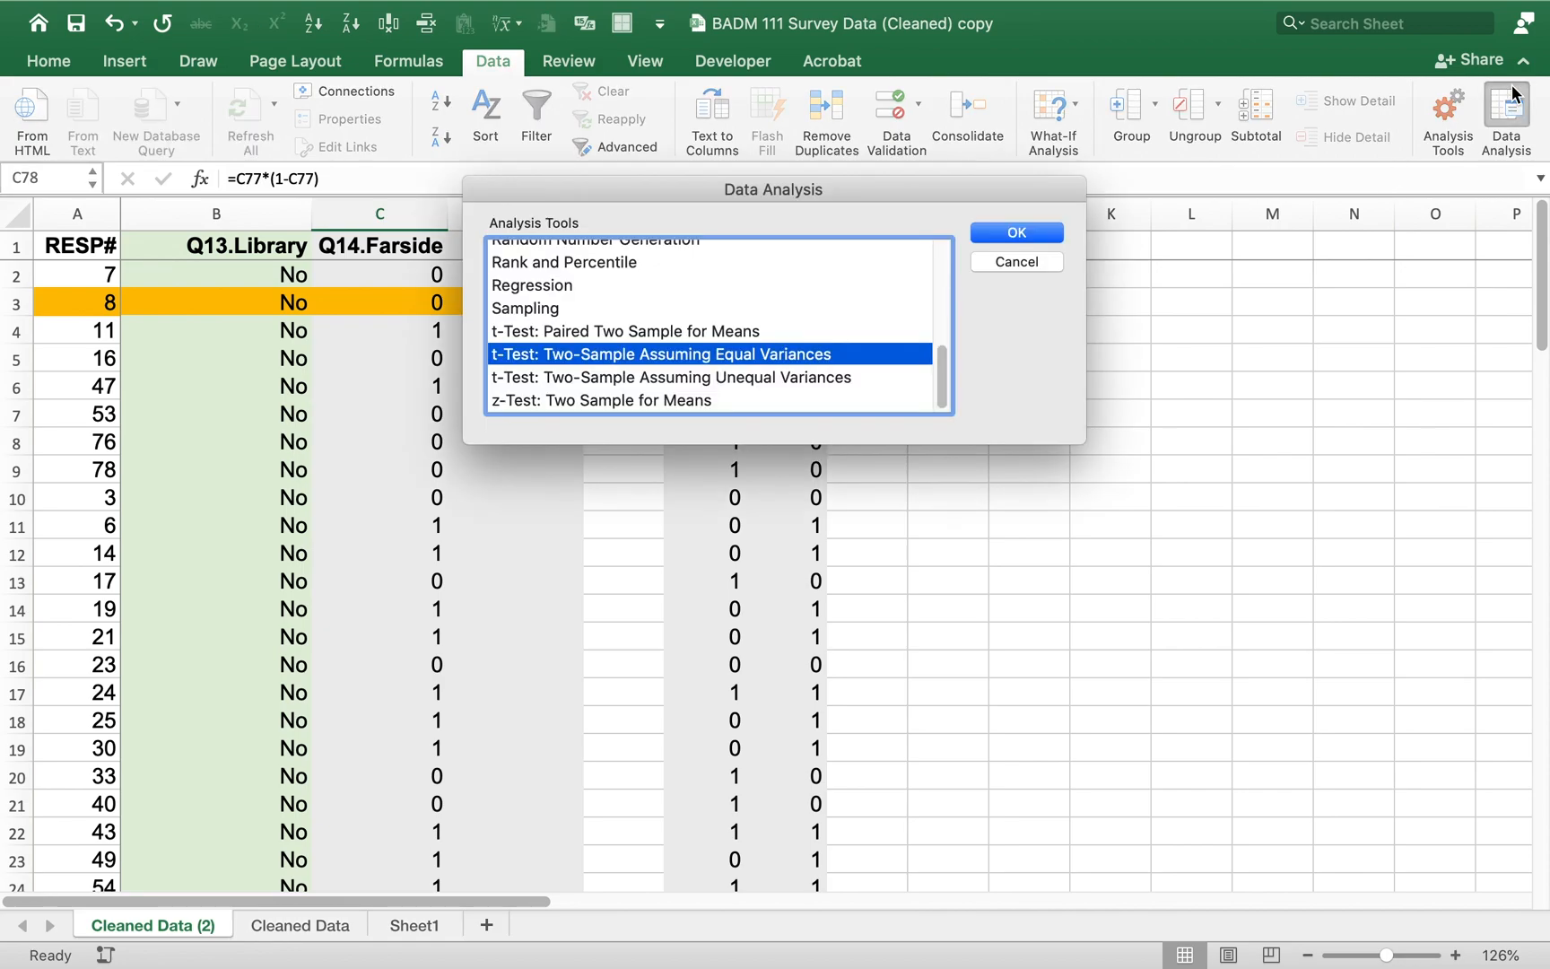
click(628, 401)
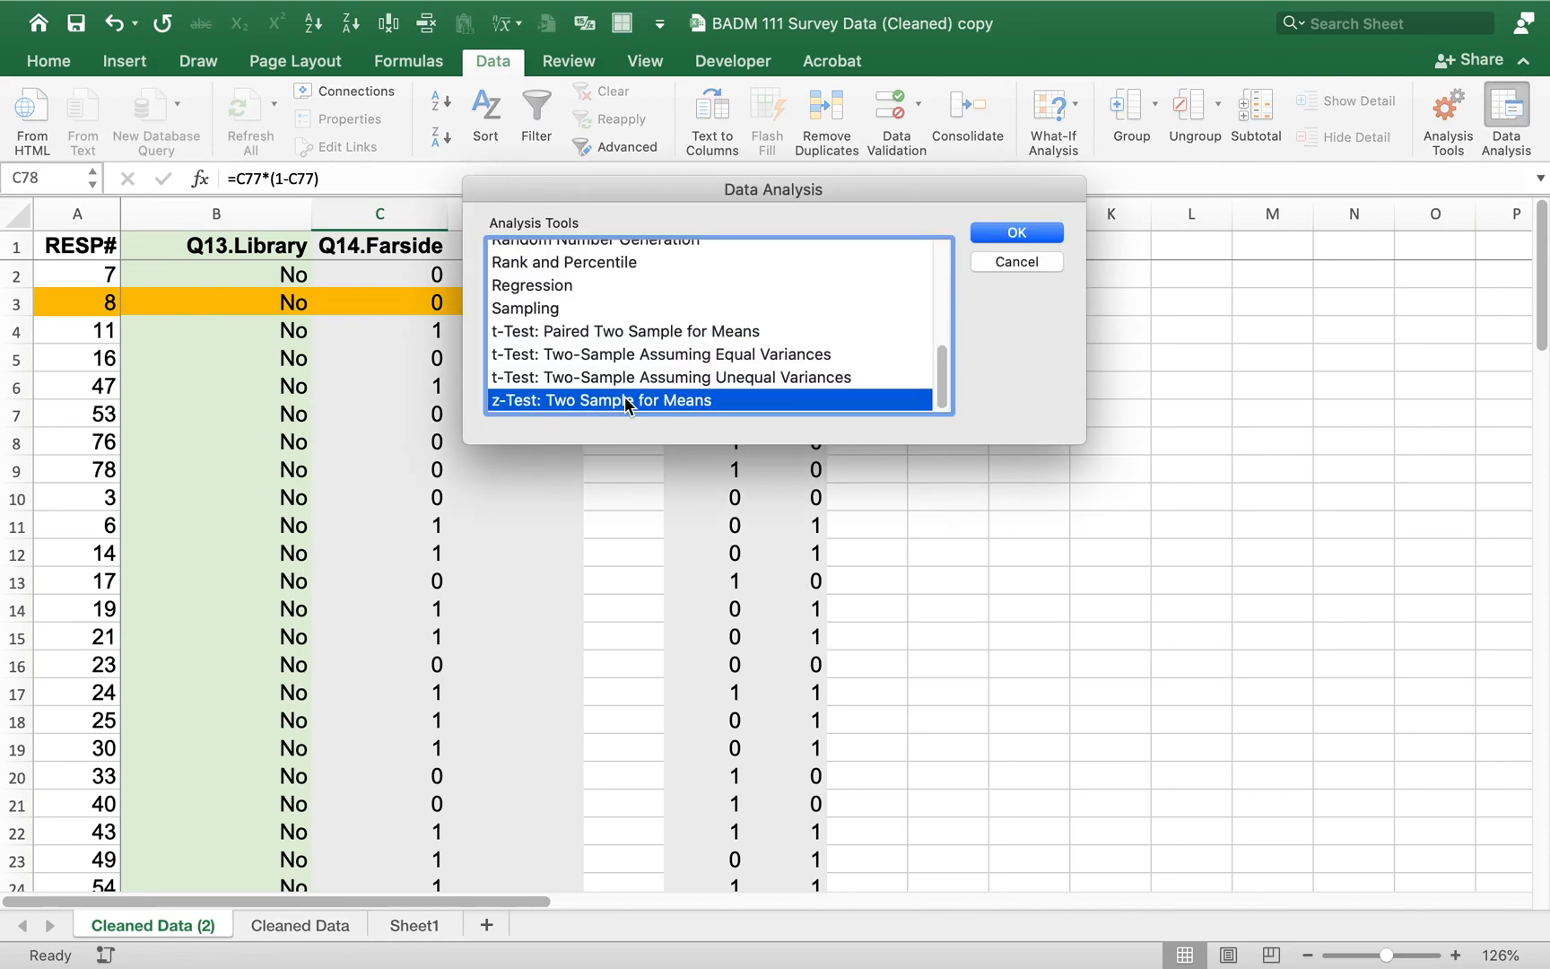
click(1001, 227)
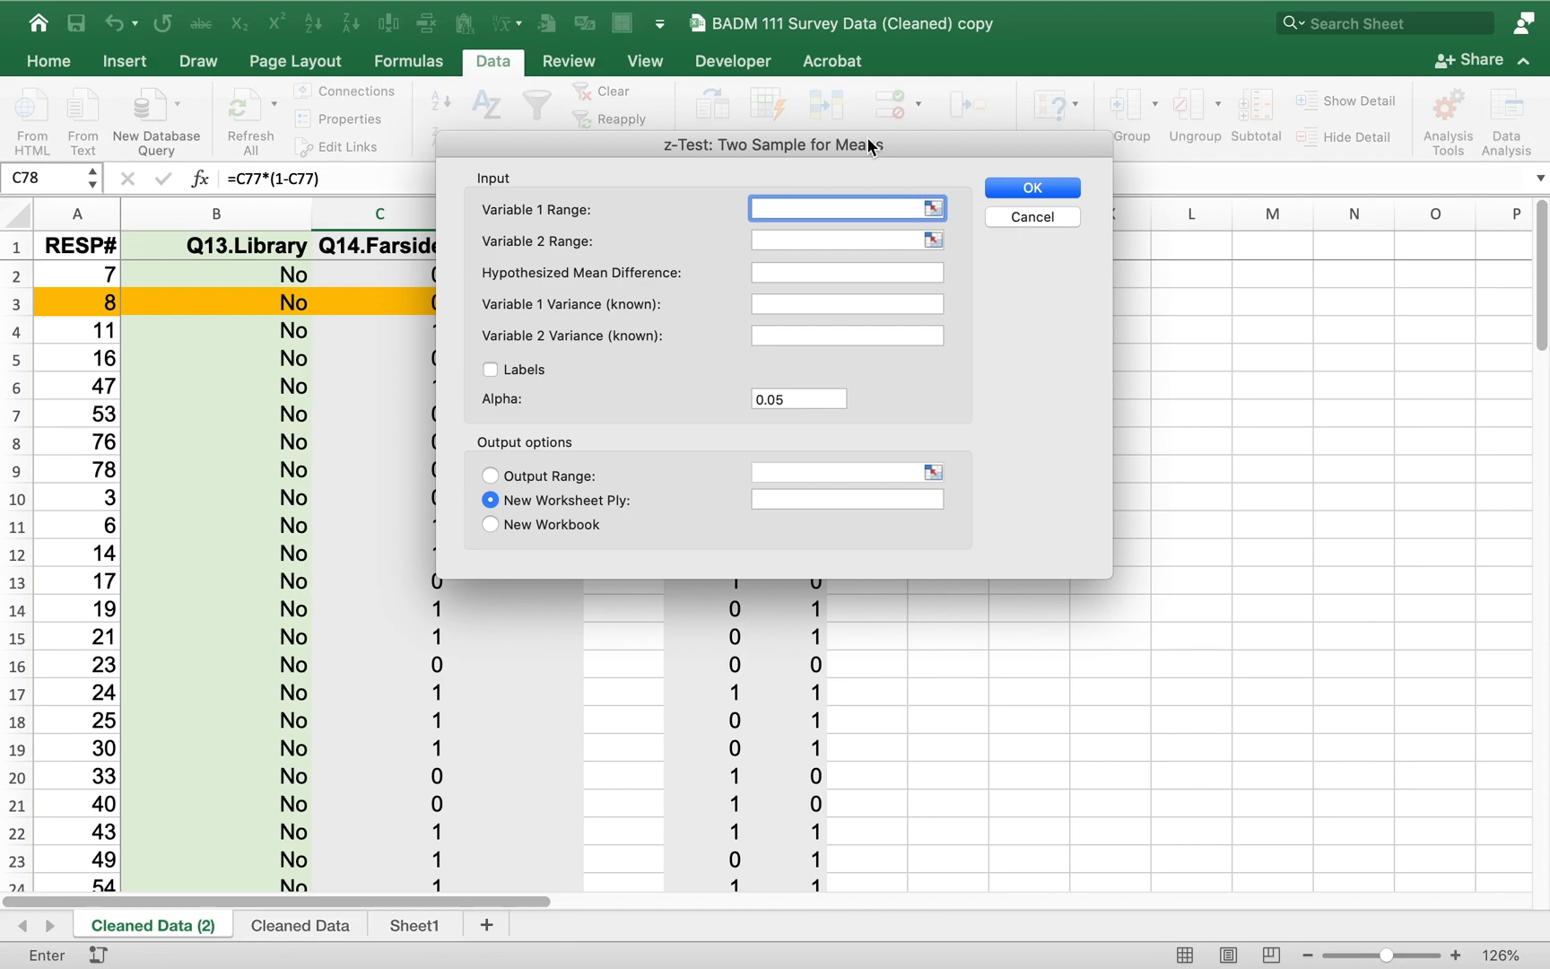
drag(867, 146, 1179, 414)
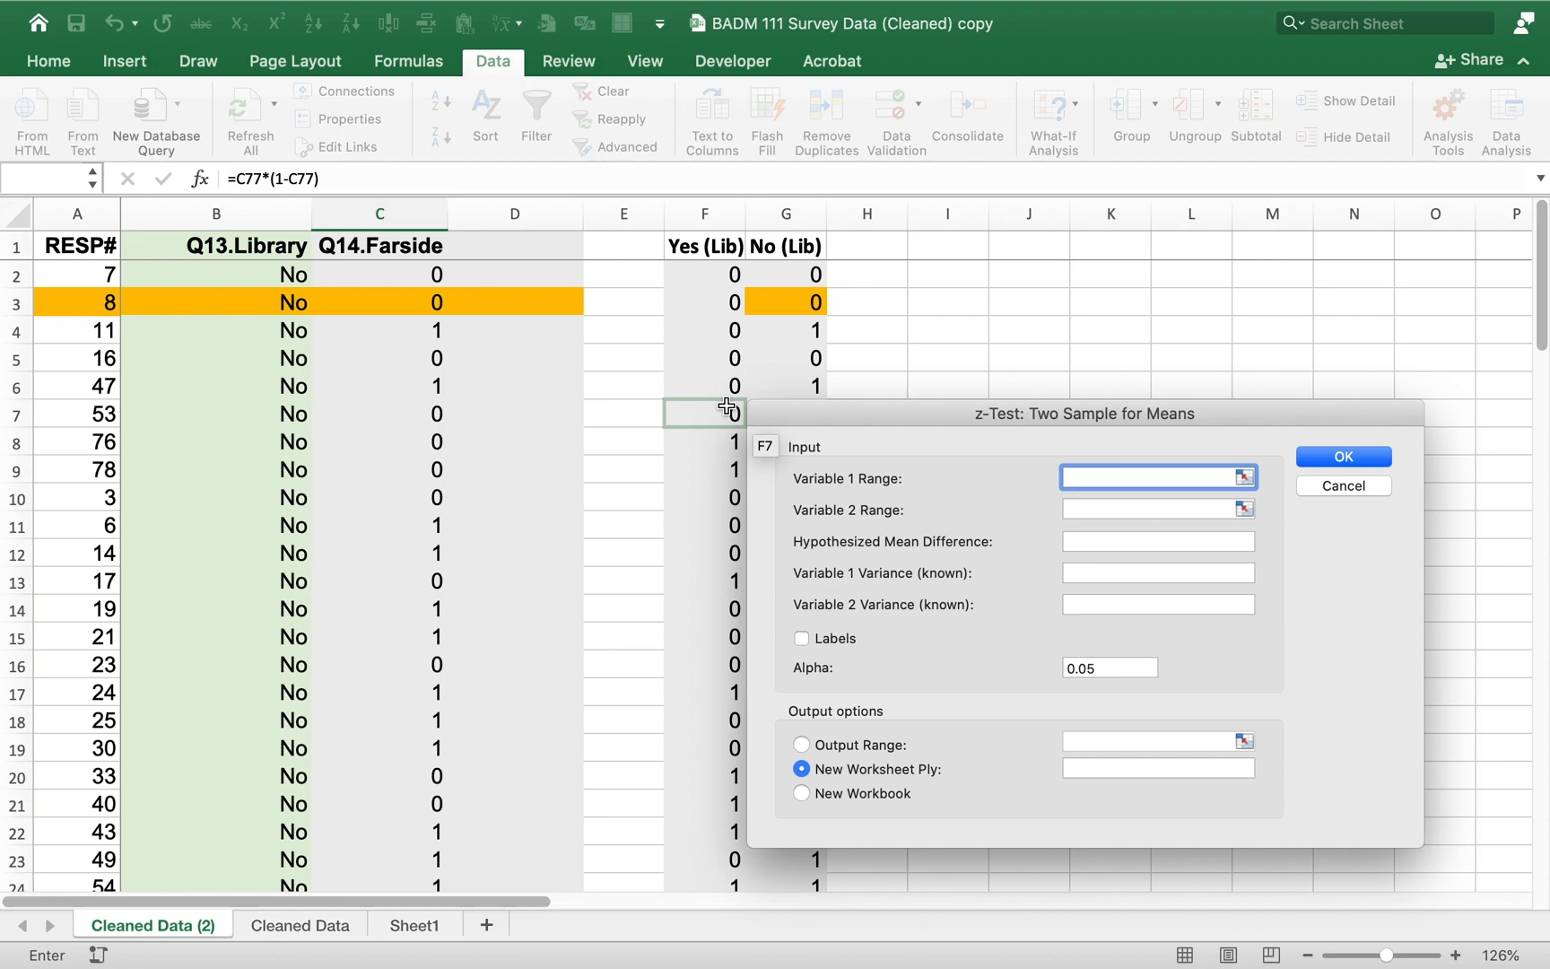
click(702, 246)
key(shift+Down)
key(shift+Down)
key(shift+Down)
key(shift+Down)
key(shift+Down)
key(shift+Down)
key(shift+Down)
key(shift+Down)
key(shift+Down)
key(shift+Down)
key(shift+Down)
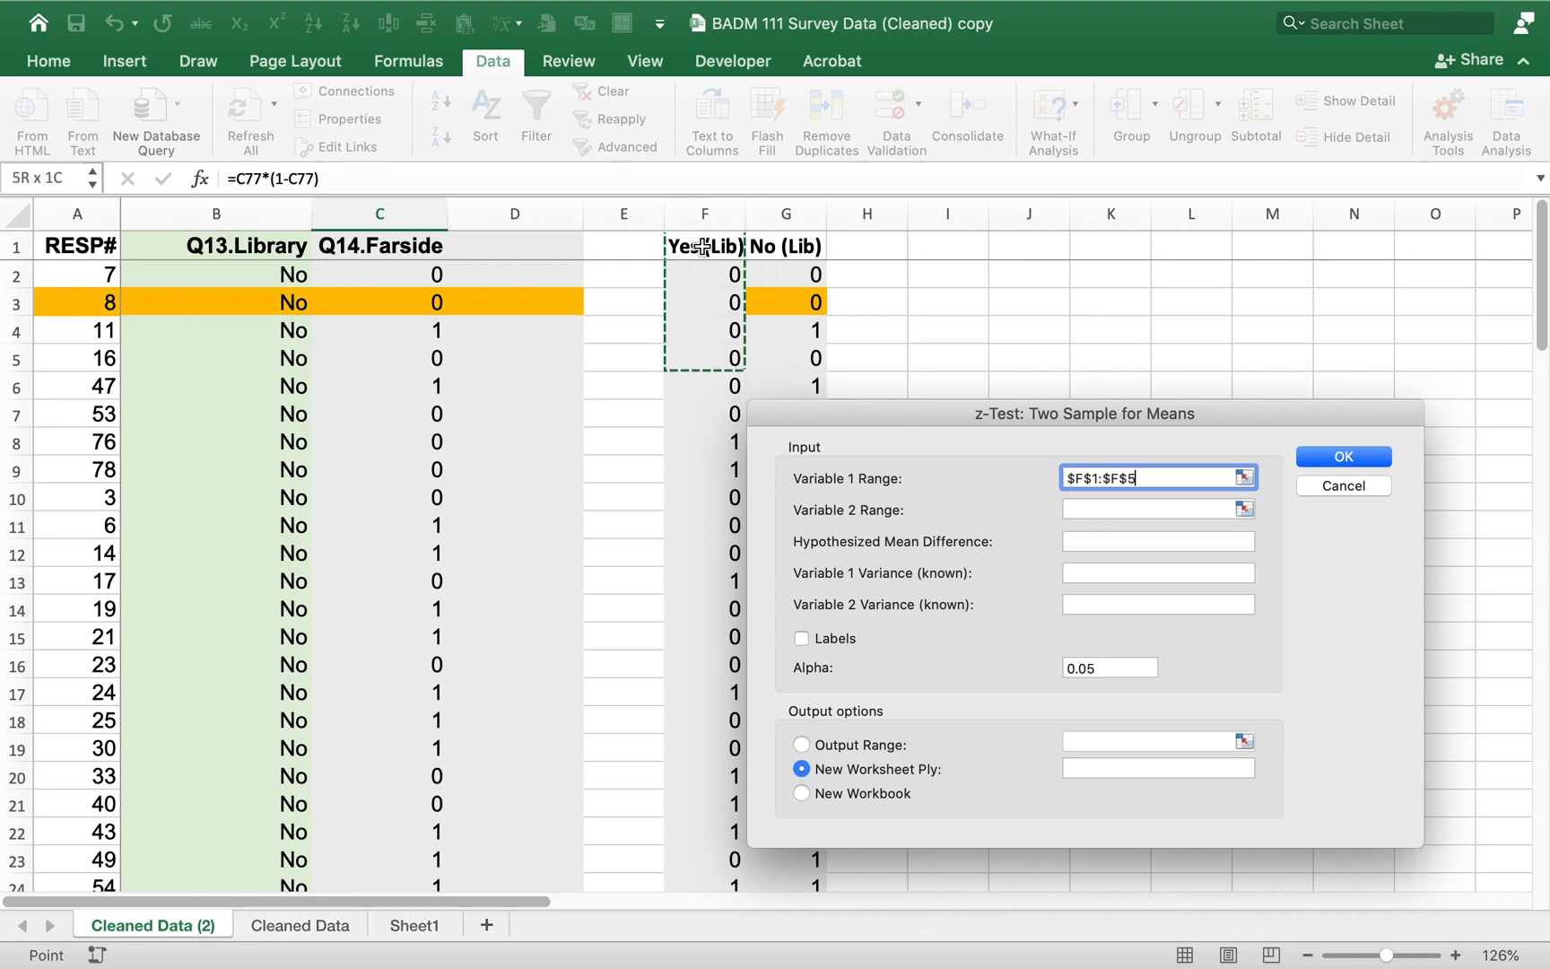
key(shift+Down)
key(shift+Down)
key(shift+Down)
key(shift+Down)
key(shift+Down)
key(shift+Down)
key(shift+Down)
key(shift+Down)
key(shift+Down)
key(shift+Down)
key(shift+Down)
key(shift+Down)
key(shift+Down)
key(shift+Down)
key(shift+Down)
key(shift+Down)
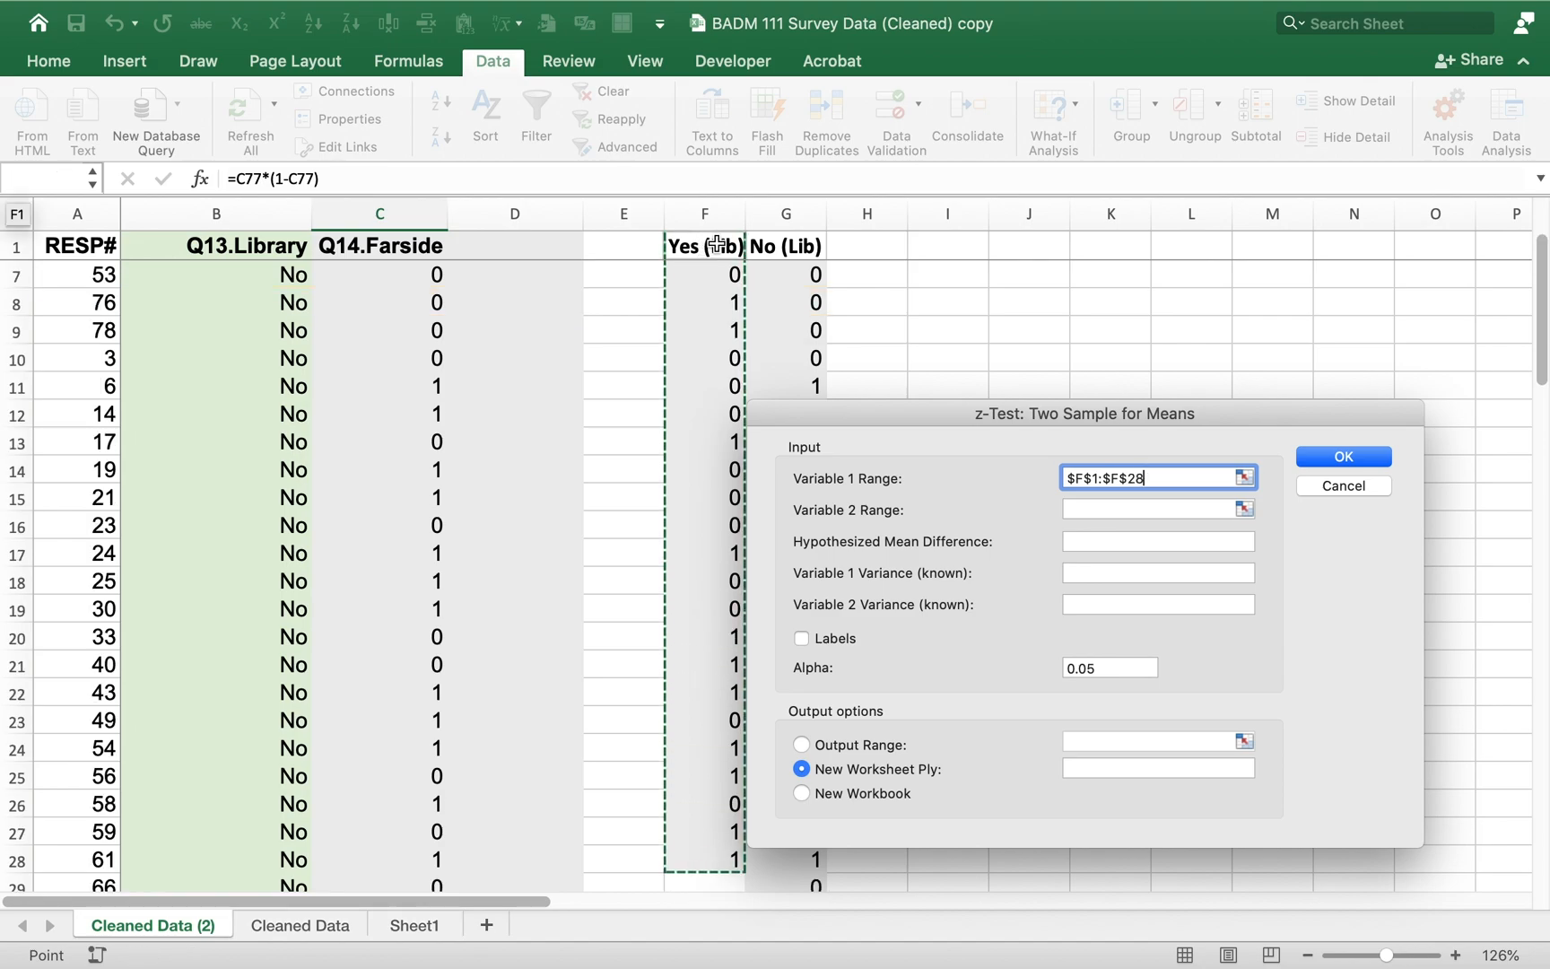
click(1083, 507)
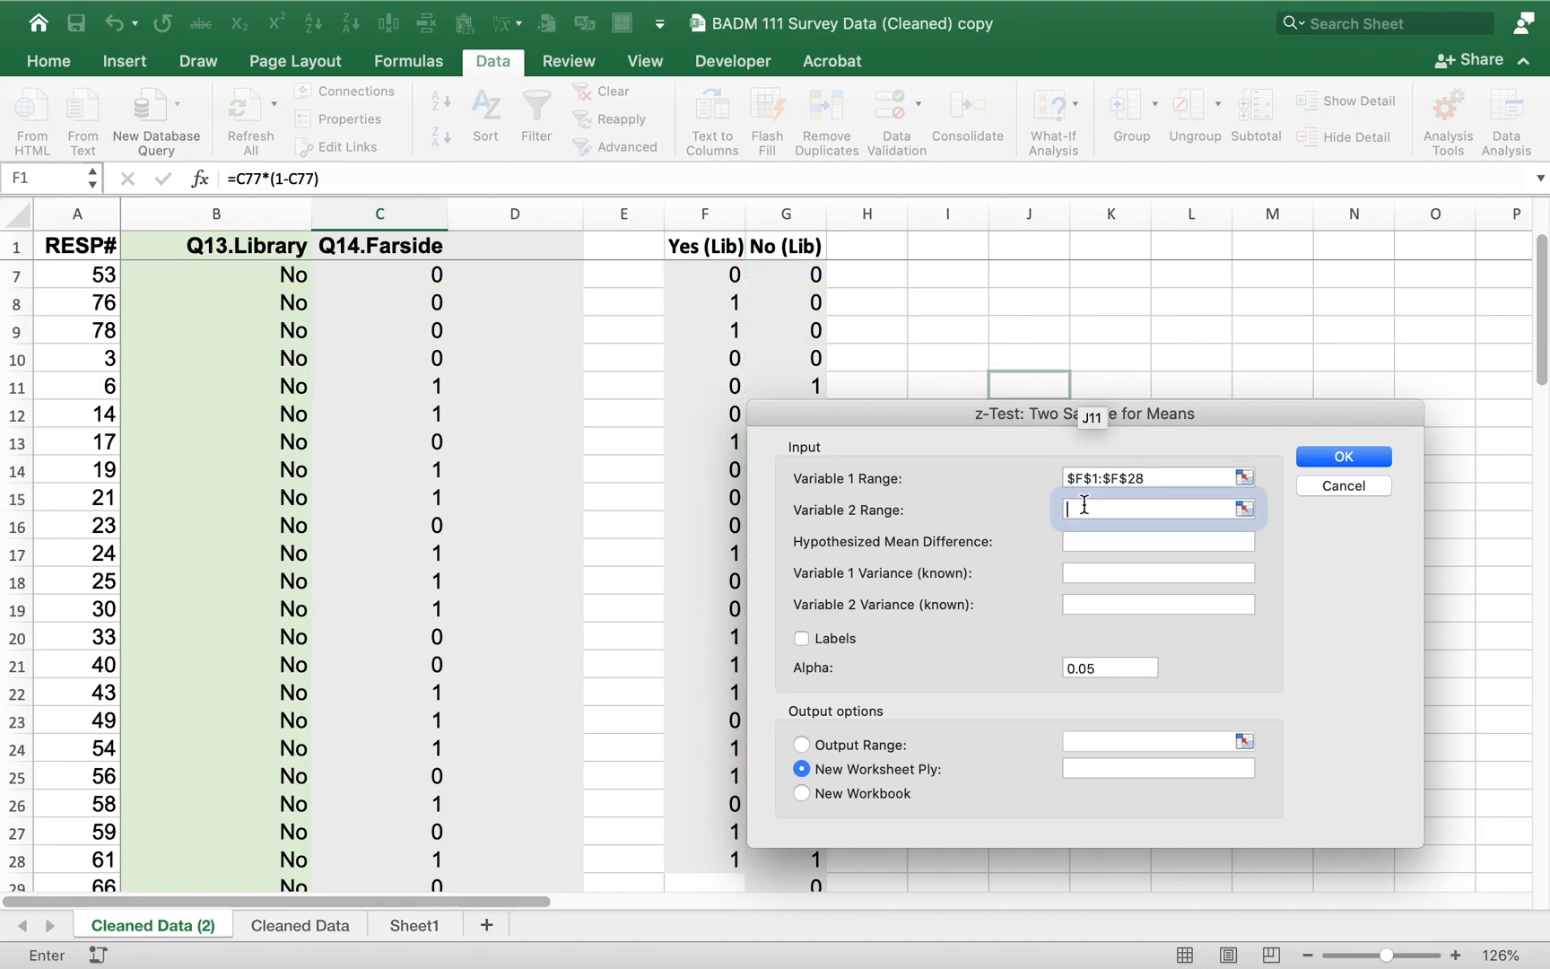
click(806, 243)
key(shift+Down)
key(shift+Down)
key(shift+Down)
key(shift+Down)
key(shift+Down)
key(shift+Down)
key(shift+Down)
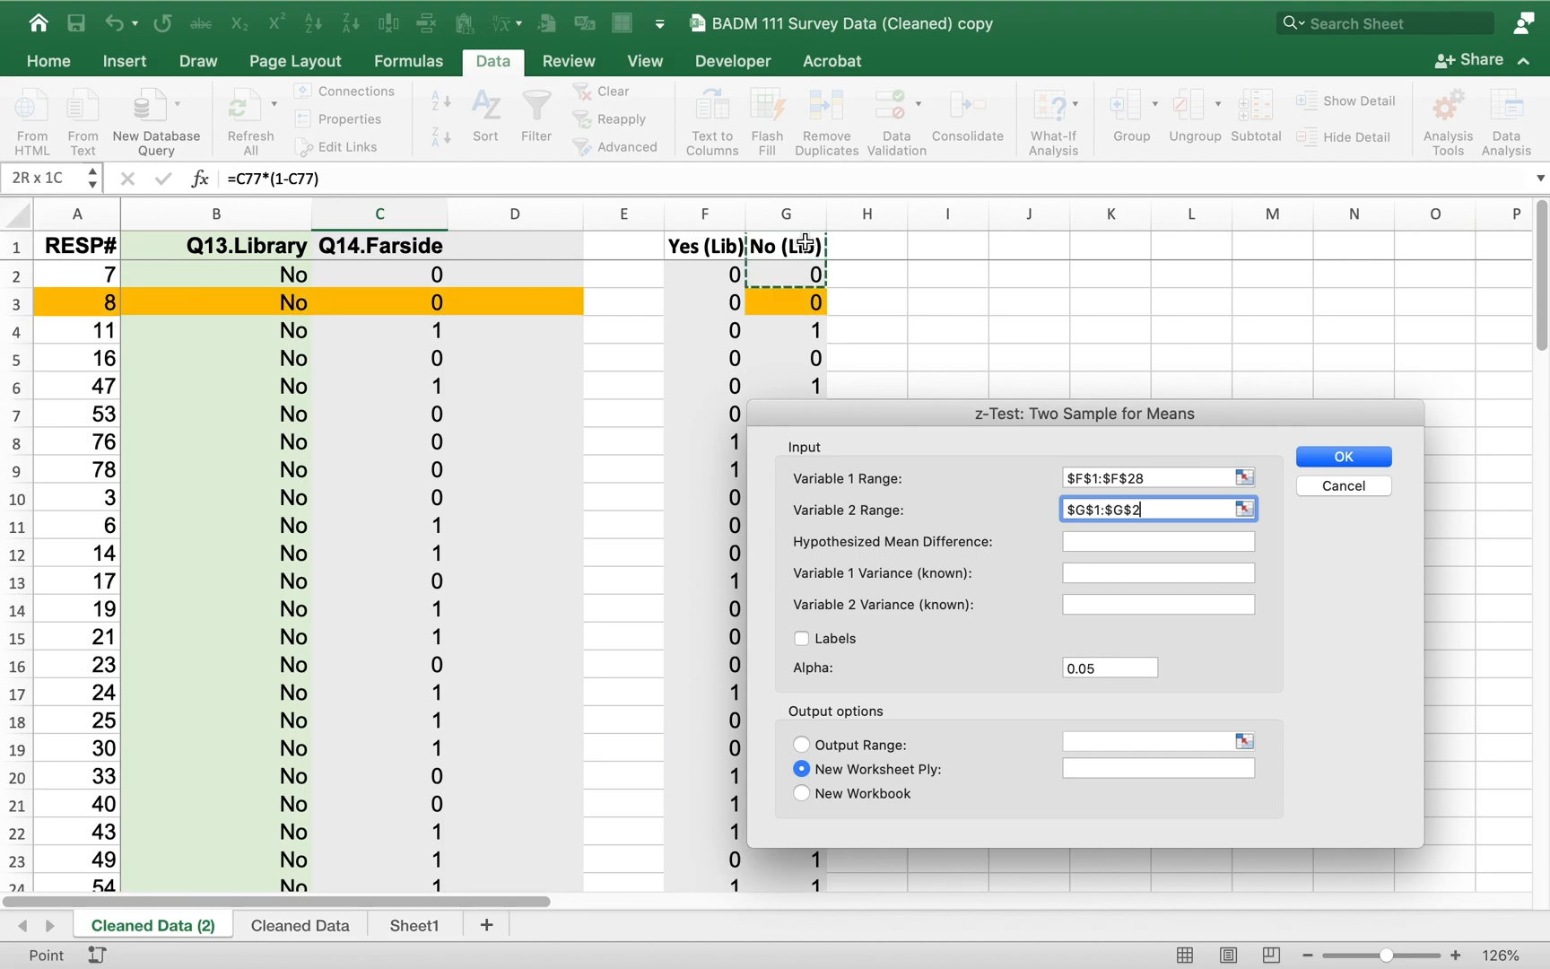
key(End)
key(shift+Down)
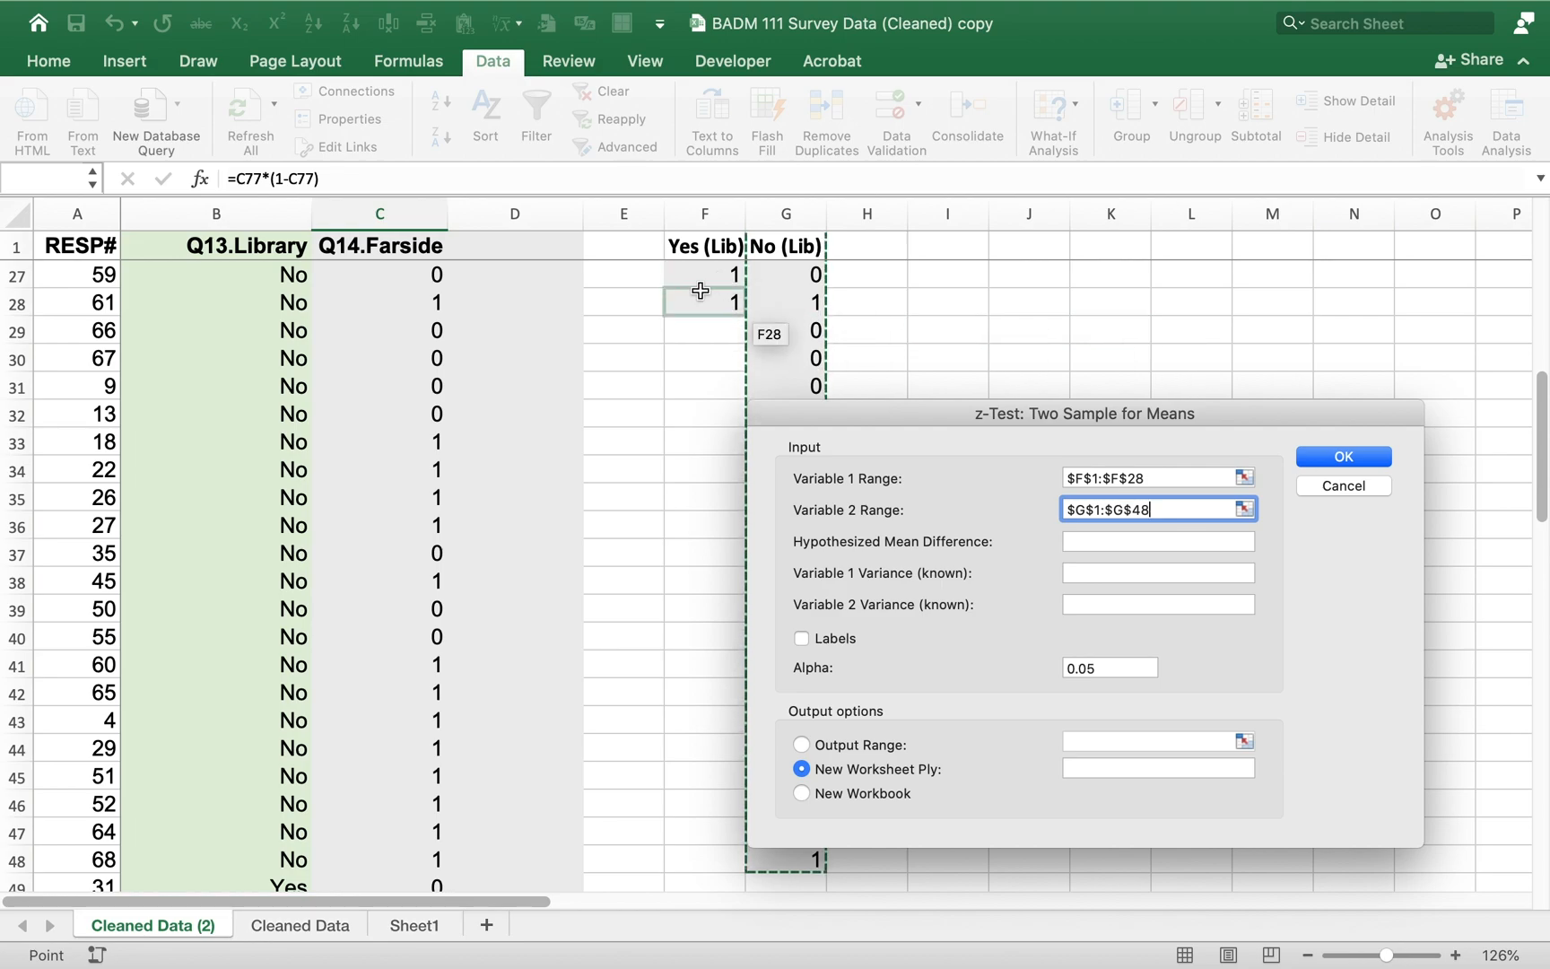
click(1098, 543)
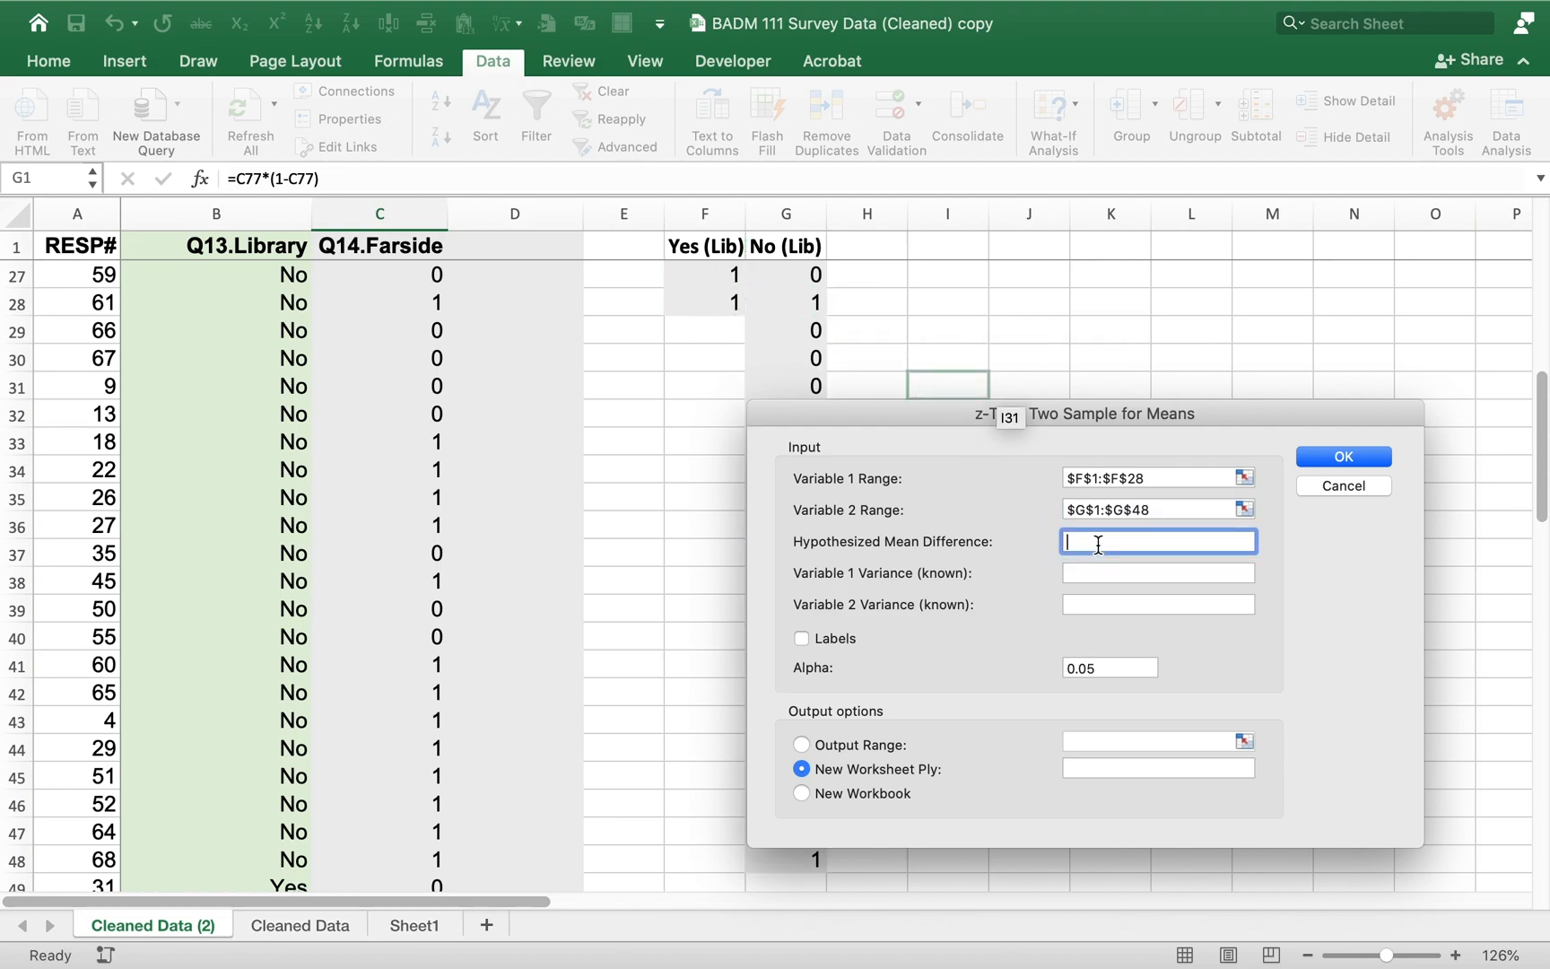
text(0)
click(1090, 572)
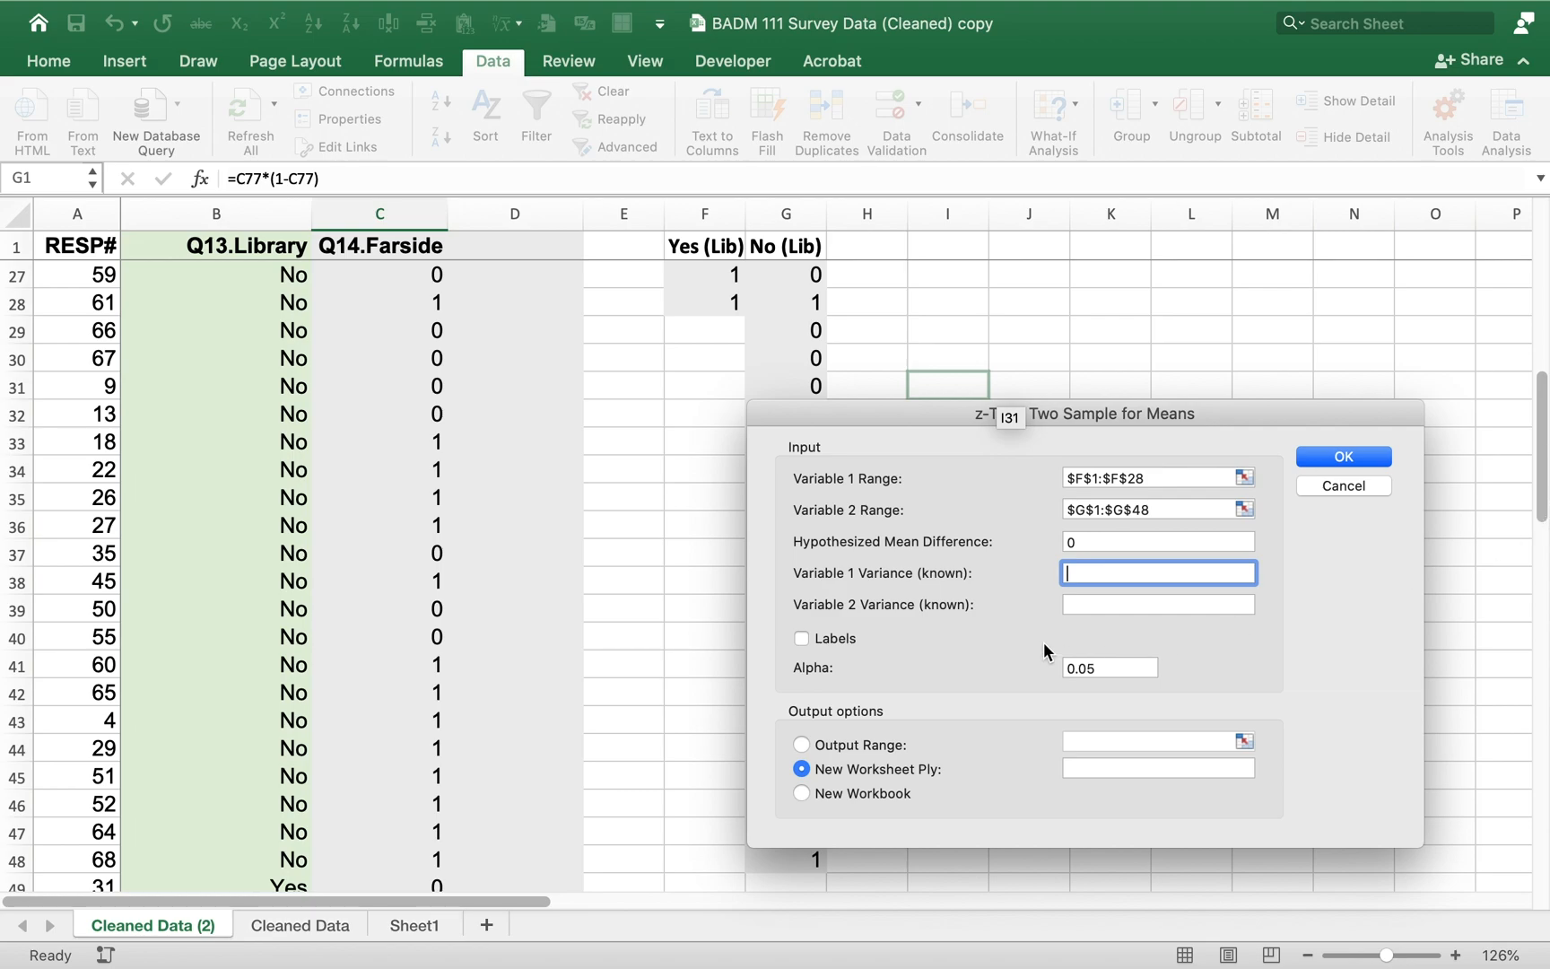
click(1332, 484)
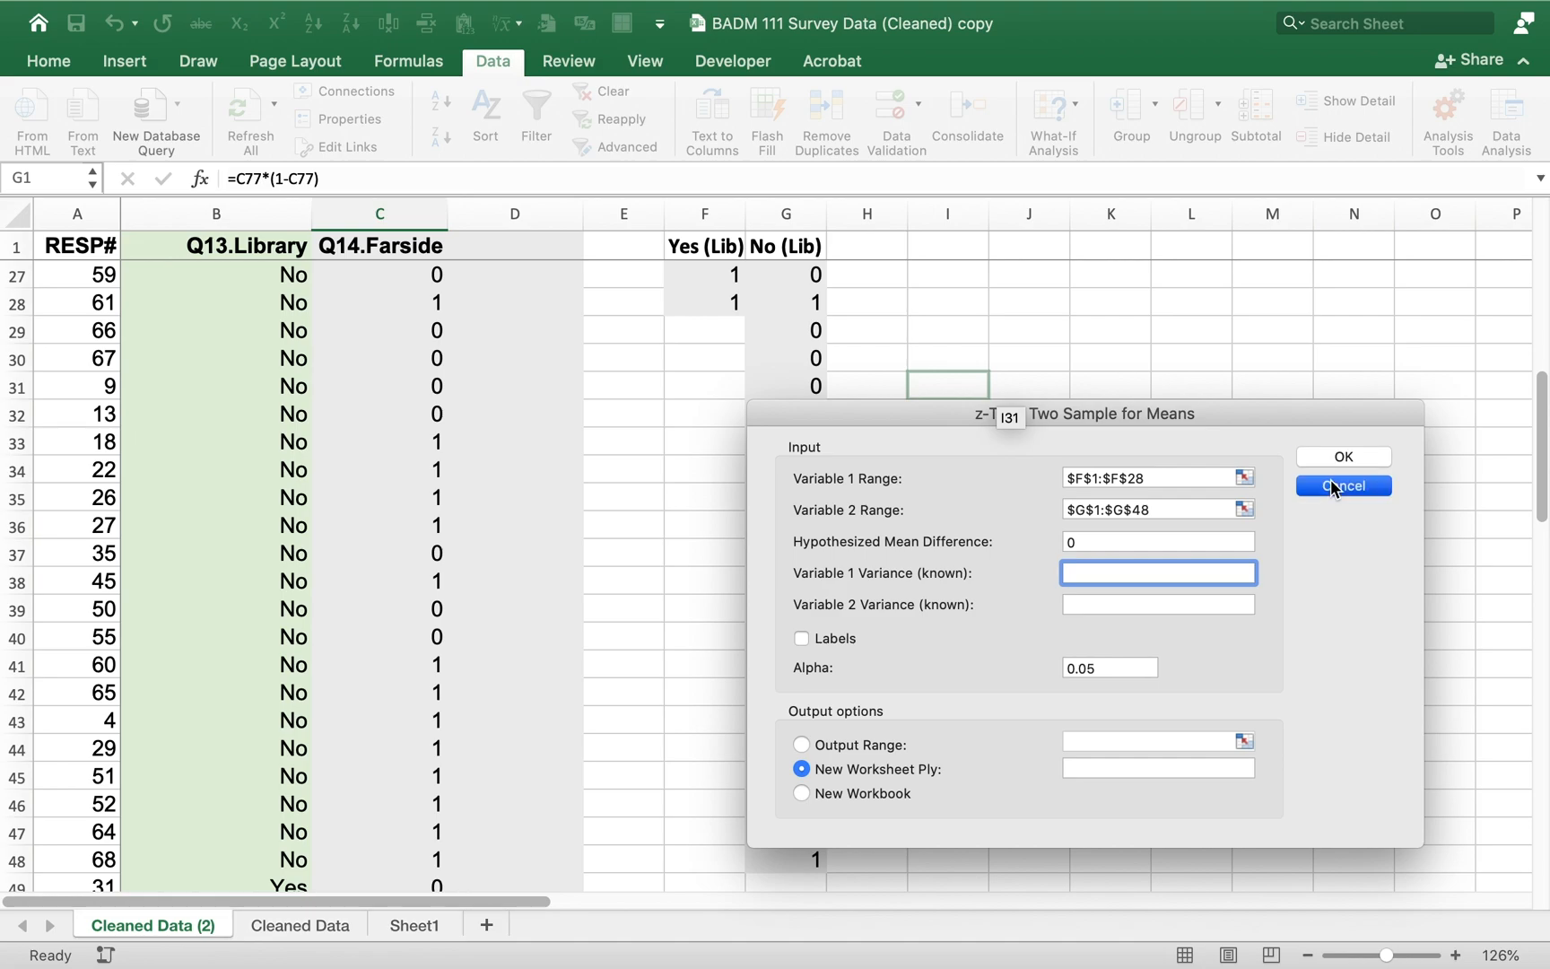
click(1009, 266)
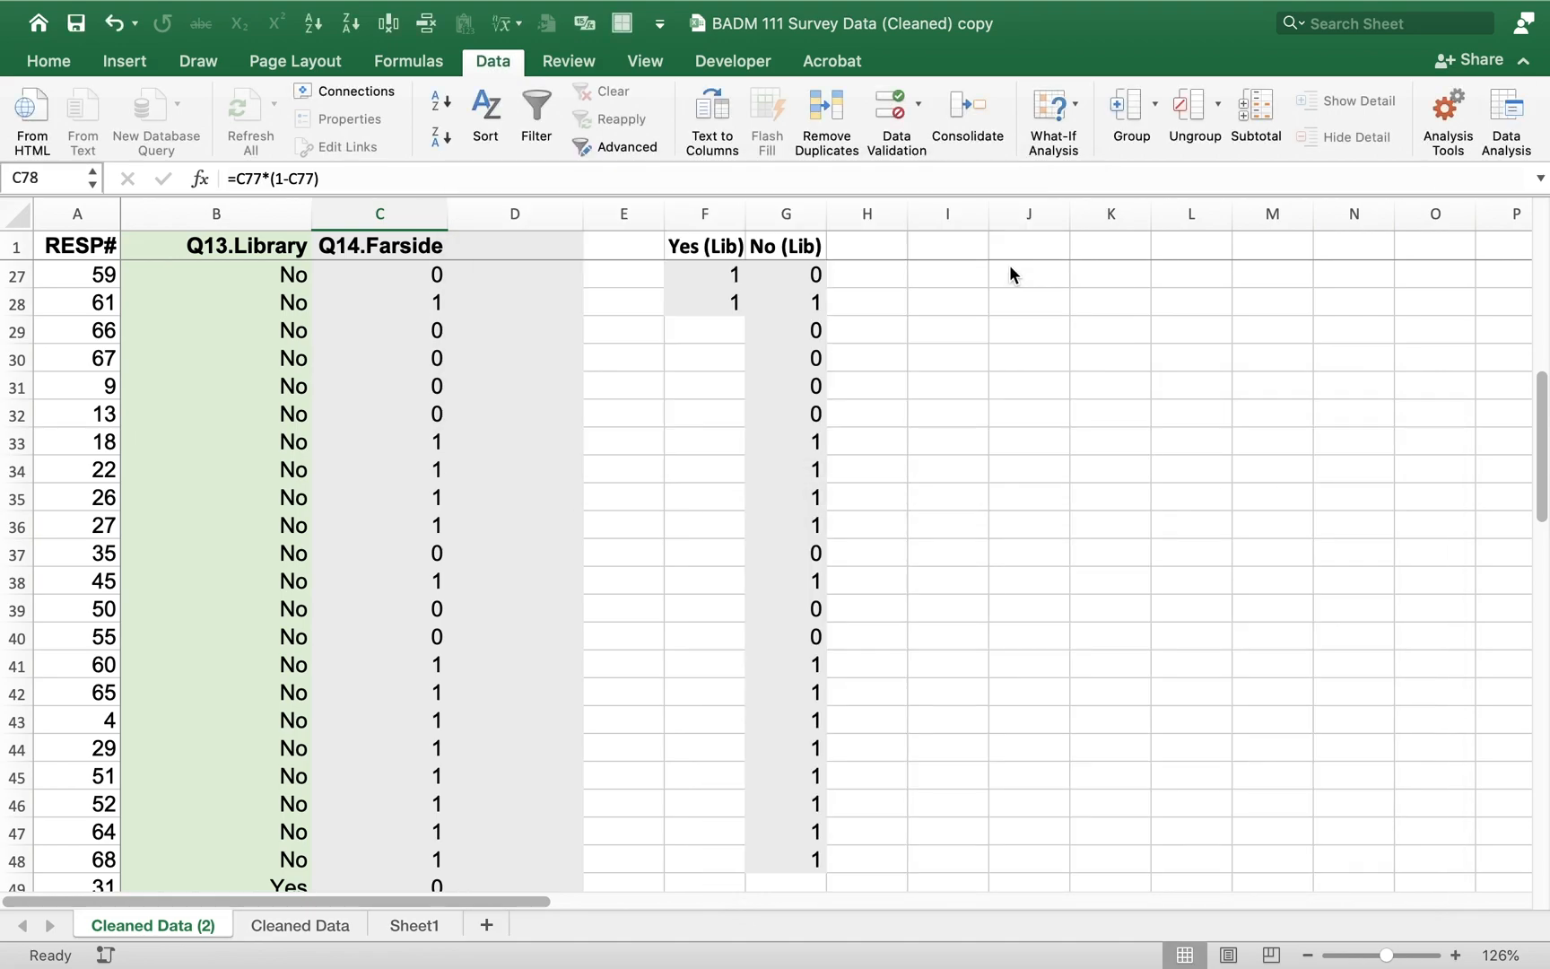
Step: Start a z-Test: Two Sample for Means and set the Variable 1 range to the Yes (Lib) data, $F$1:$F$28
scroll(1545, 467, down, 5)
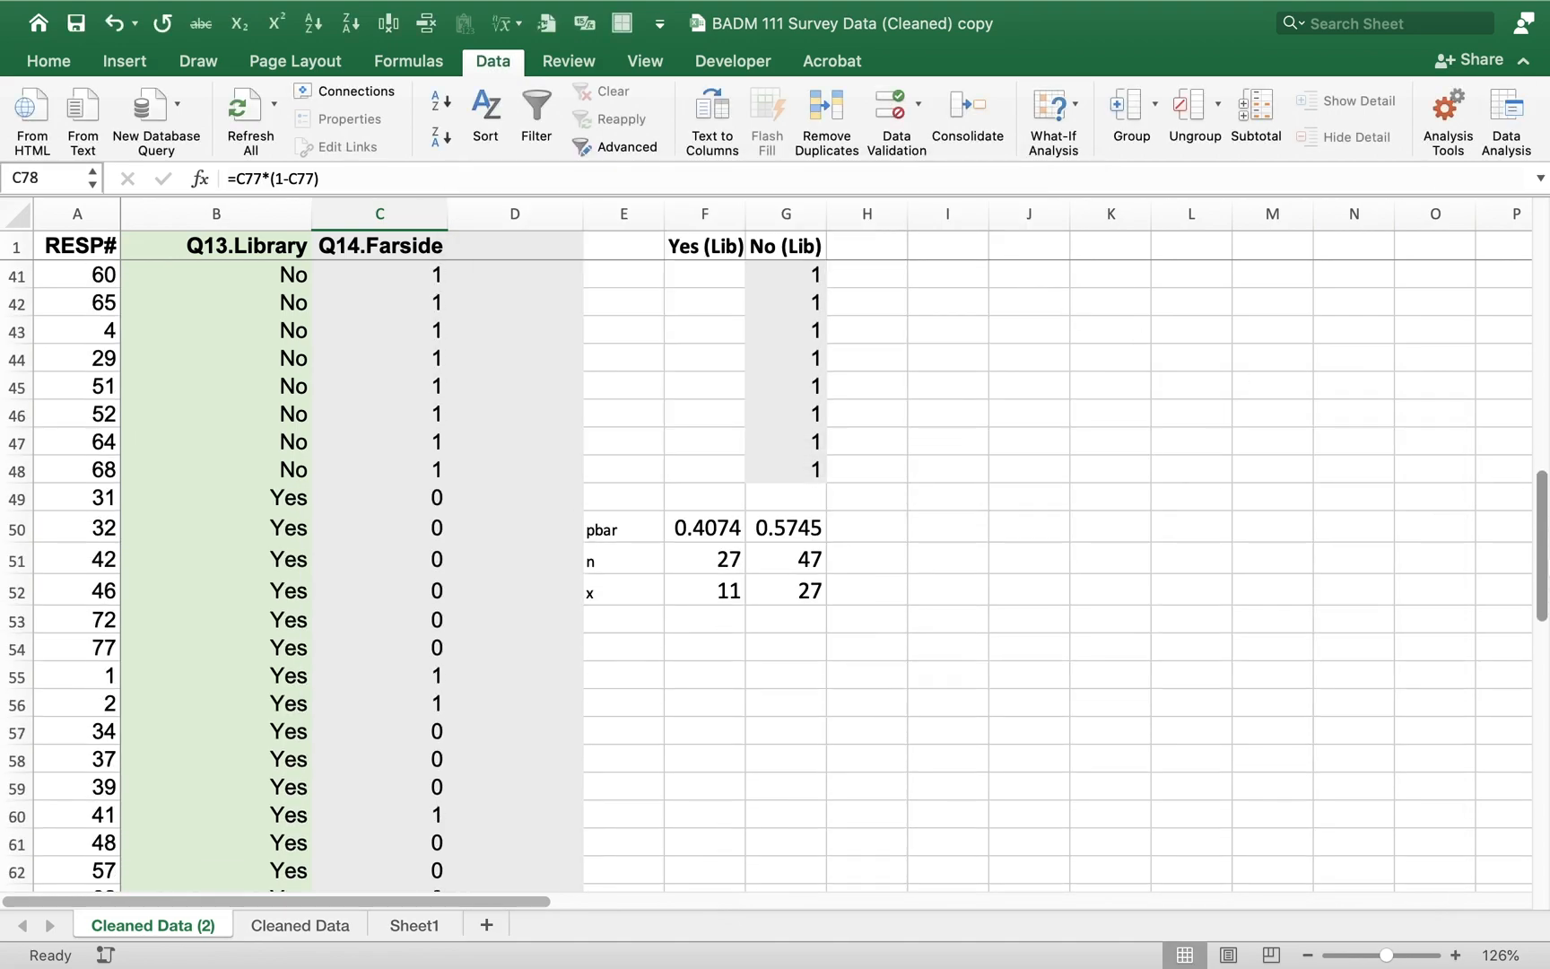
scroll(553, 878, down, 6)
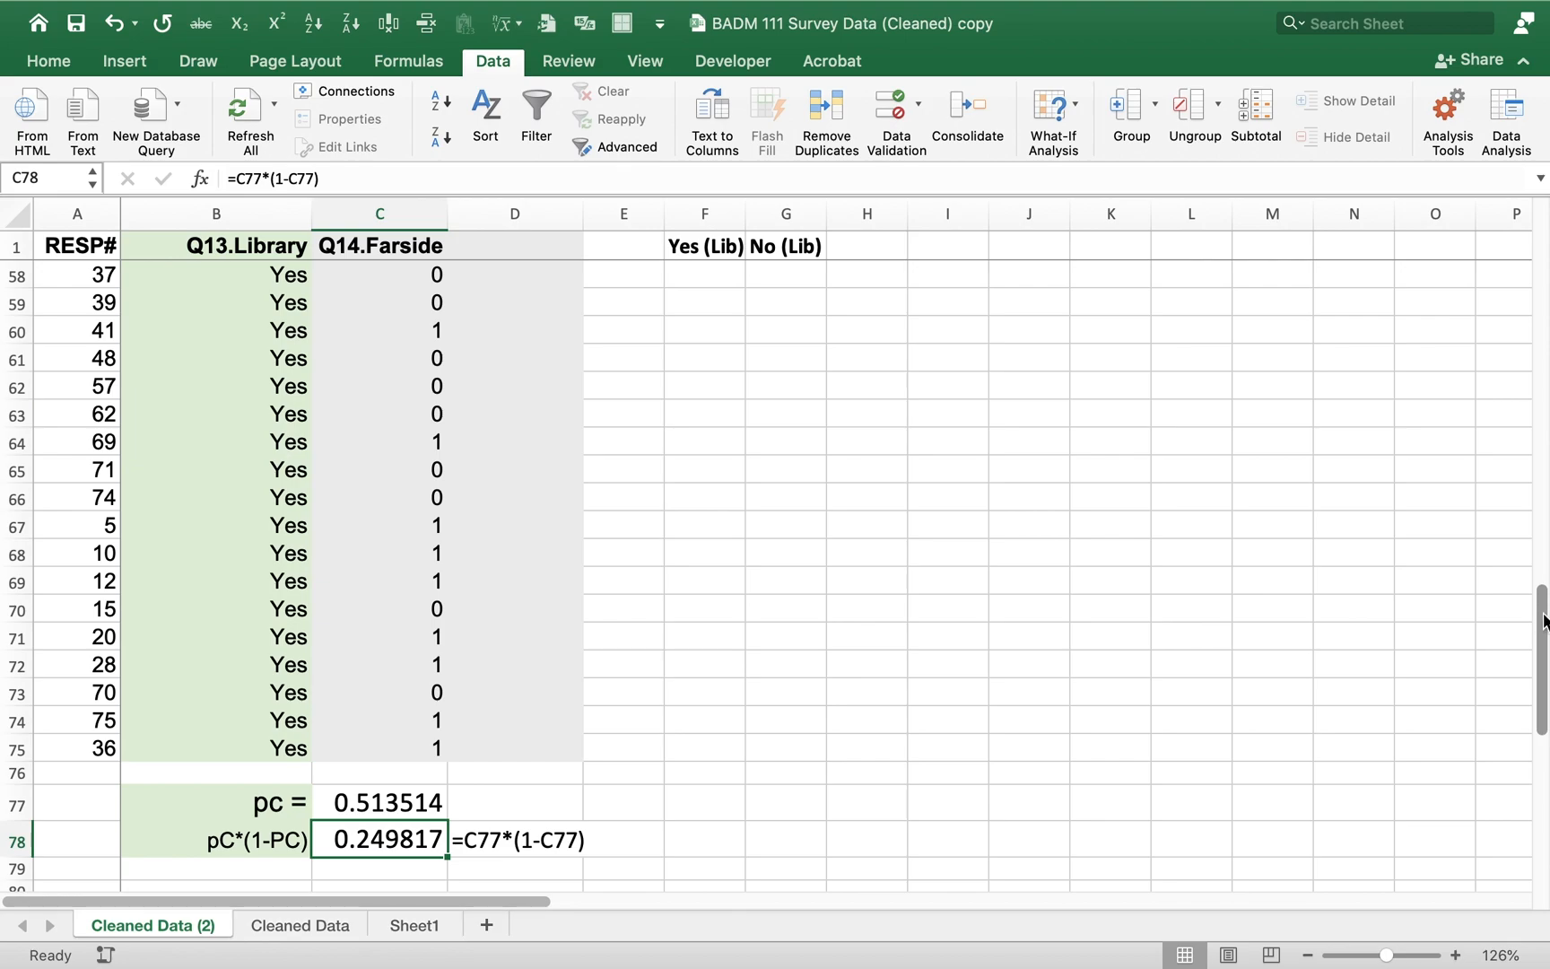
scroll(1544, 617, up, 15)
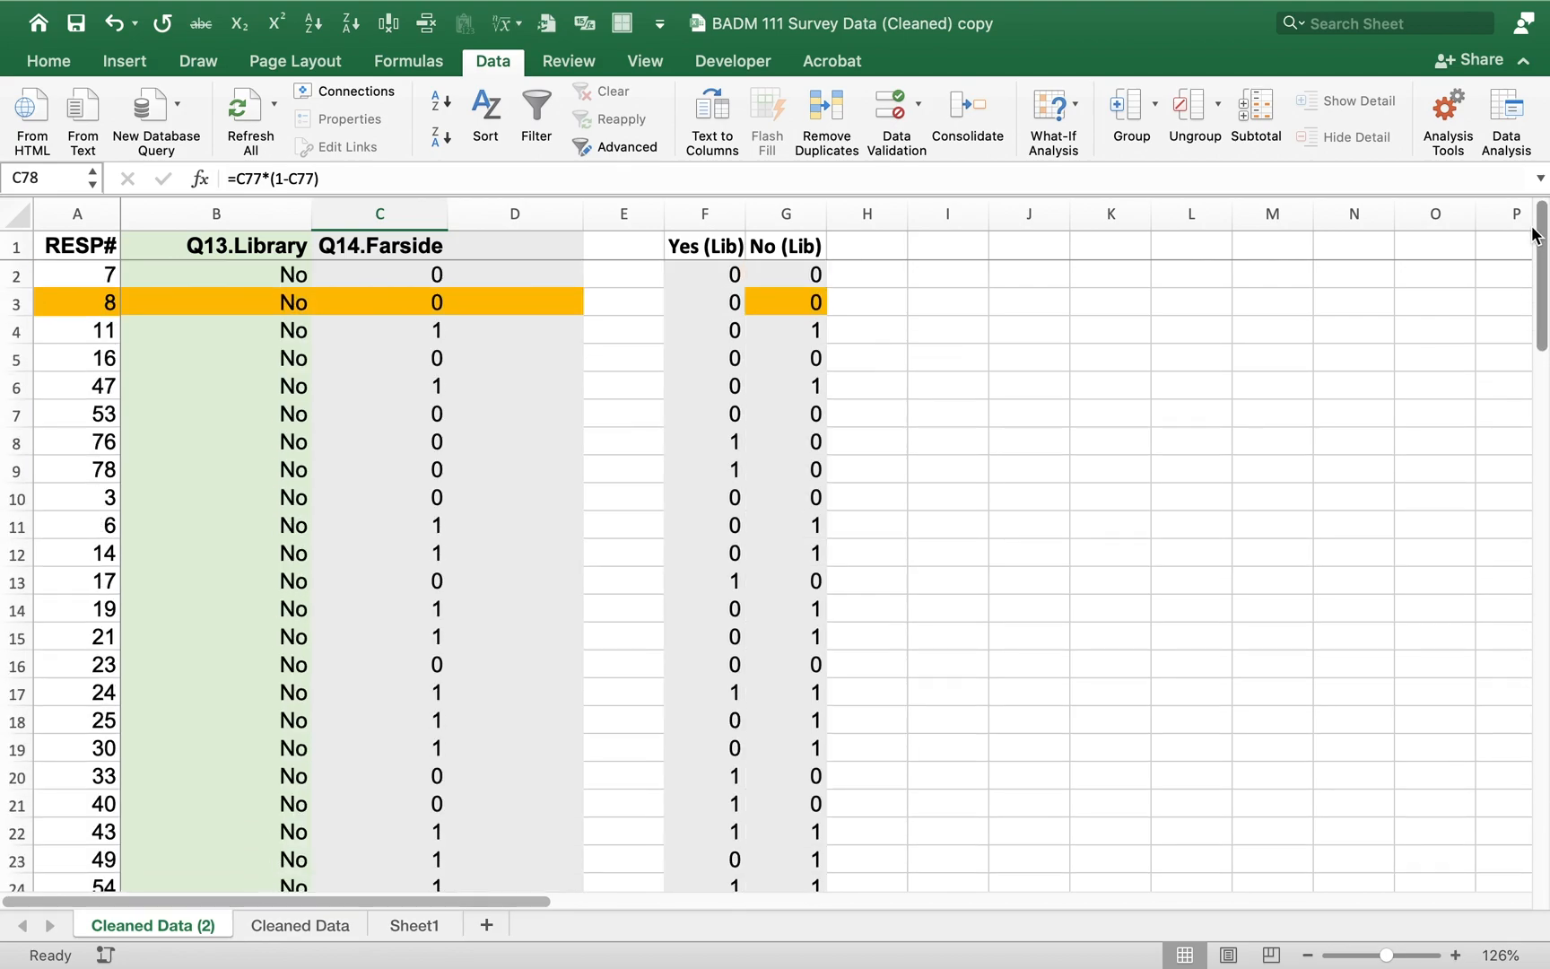
click(1502, 114)
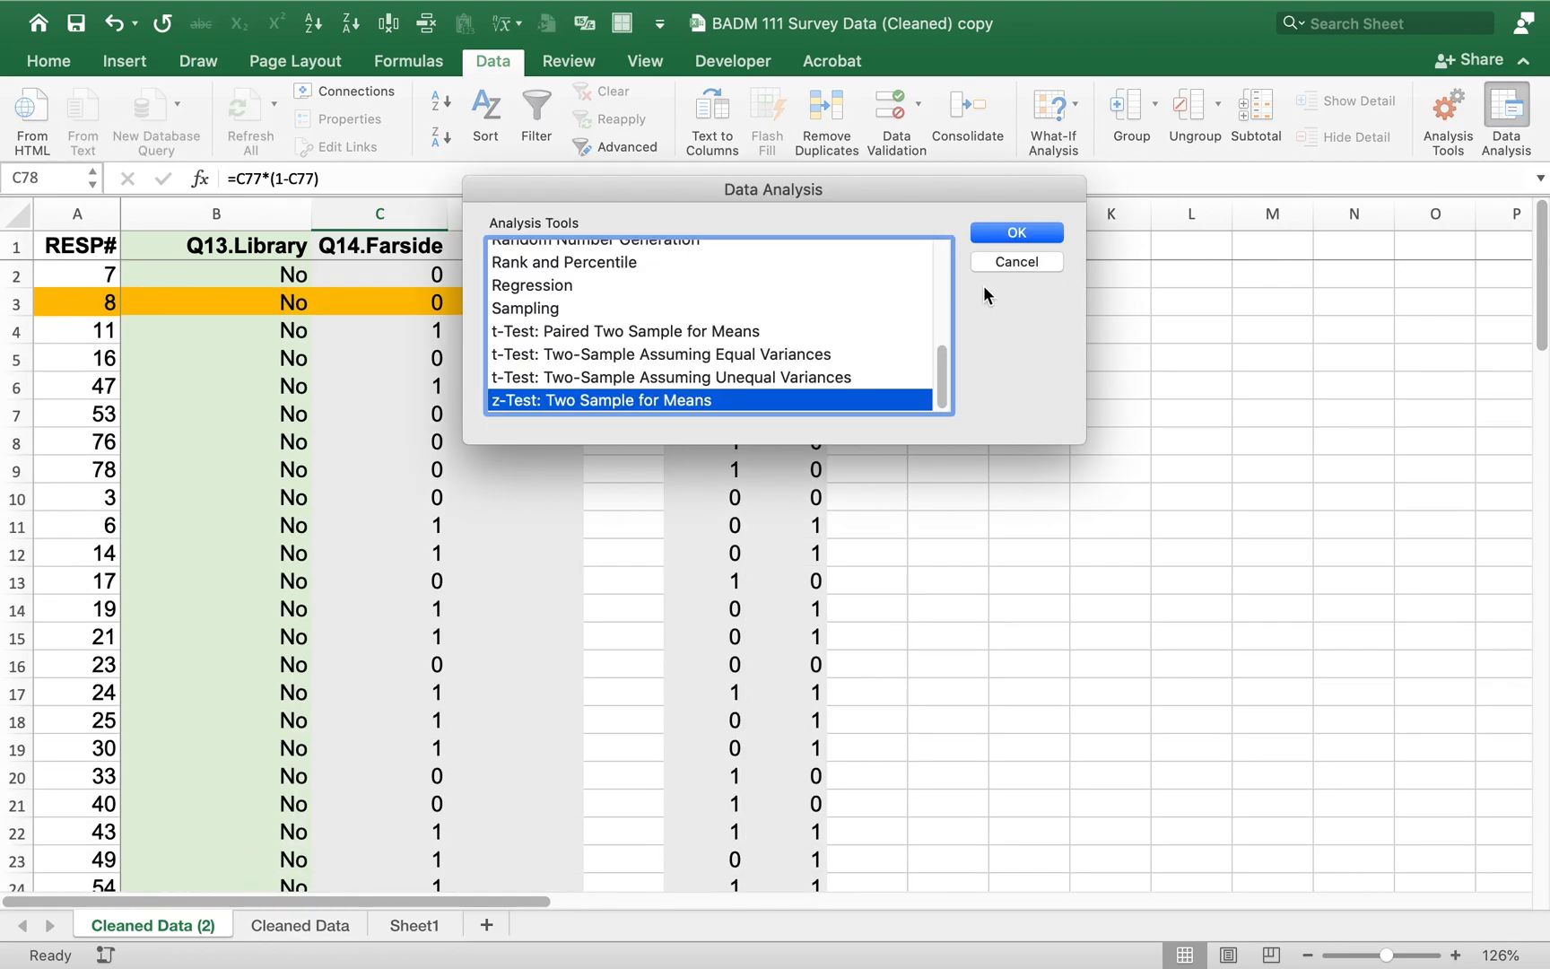
click(1012, 233)
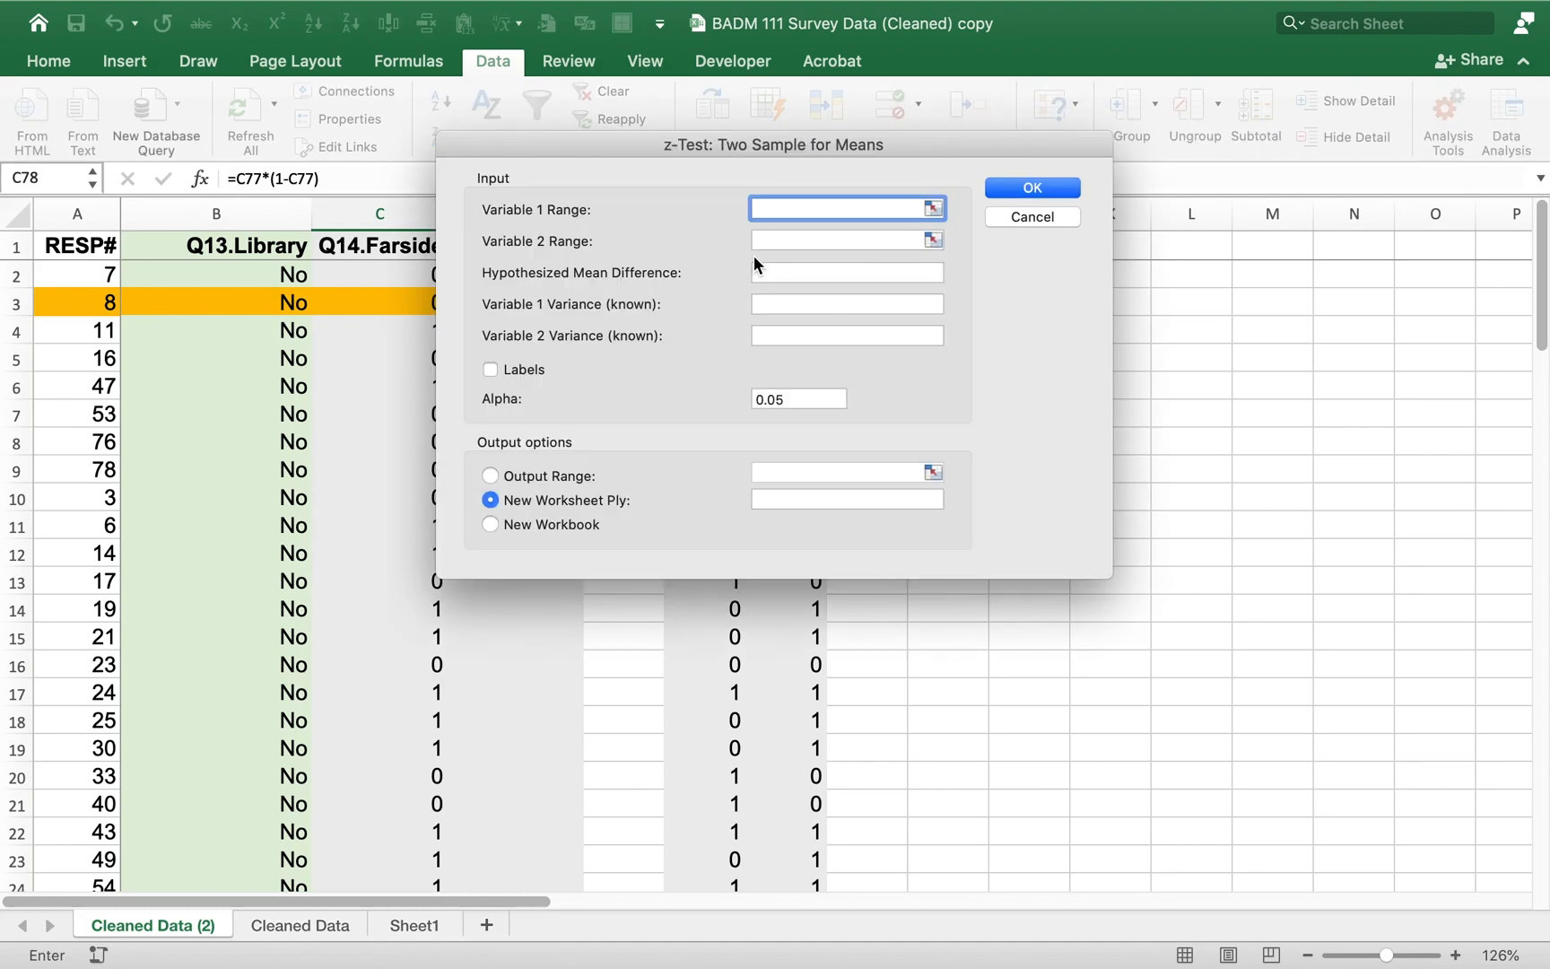
drag(697, 144, 1052, 180)
click(718, 248)
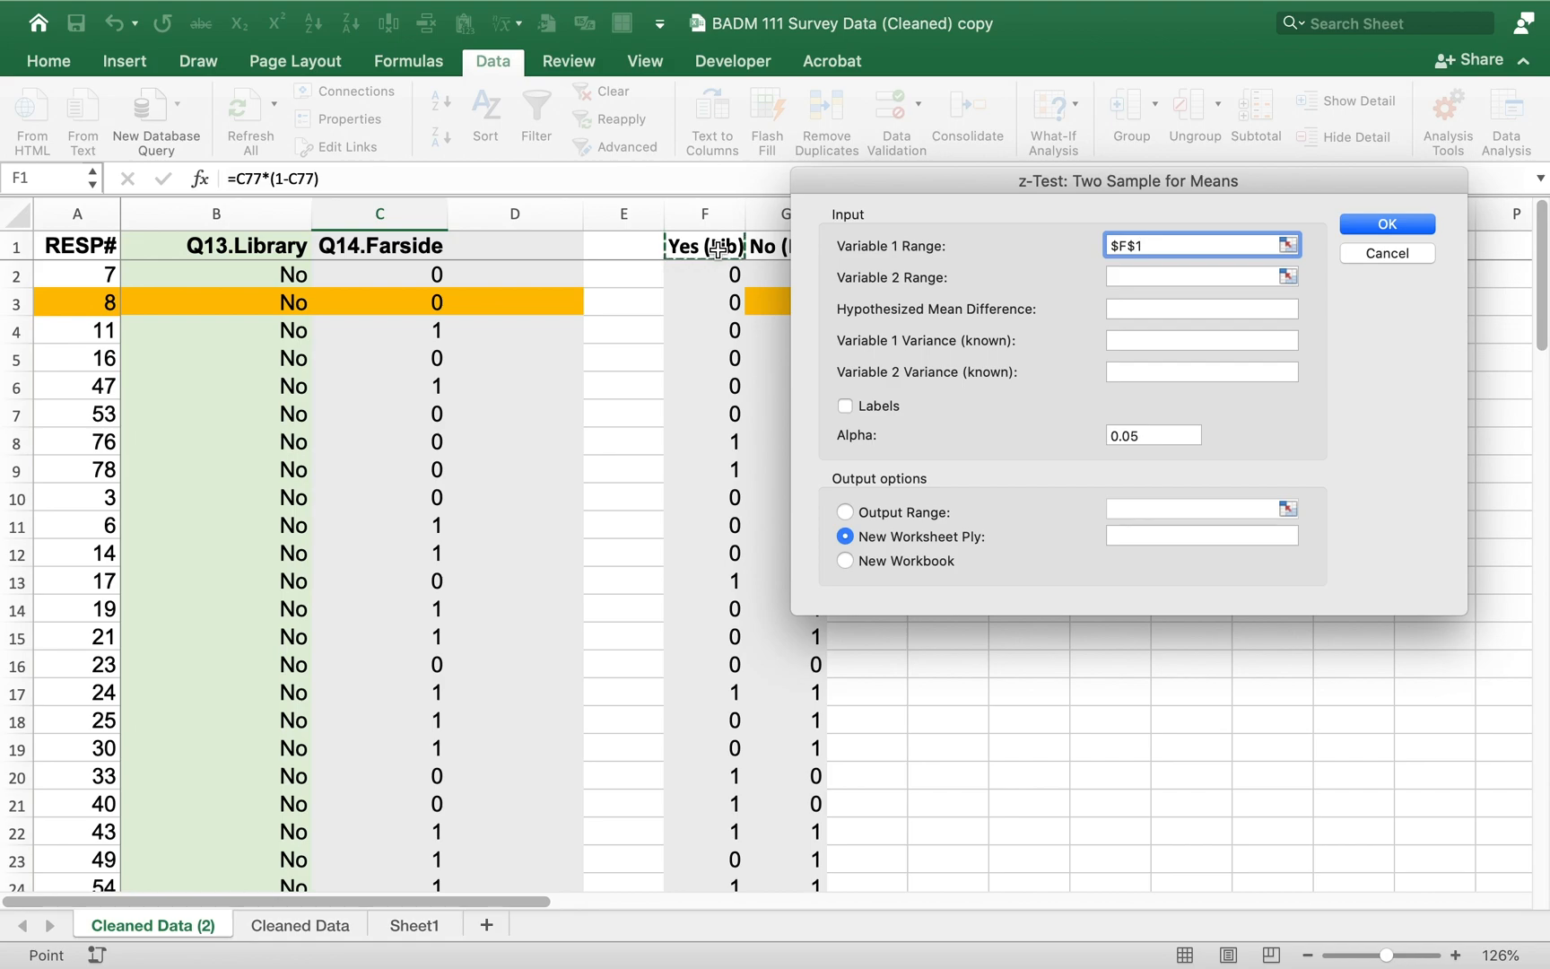
key(End)
key(shift+Down)
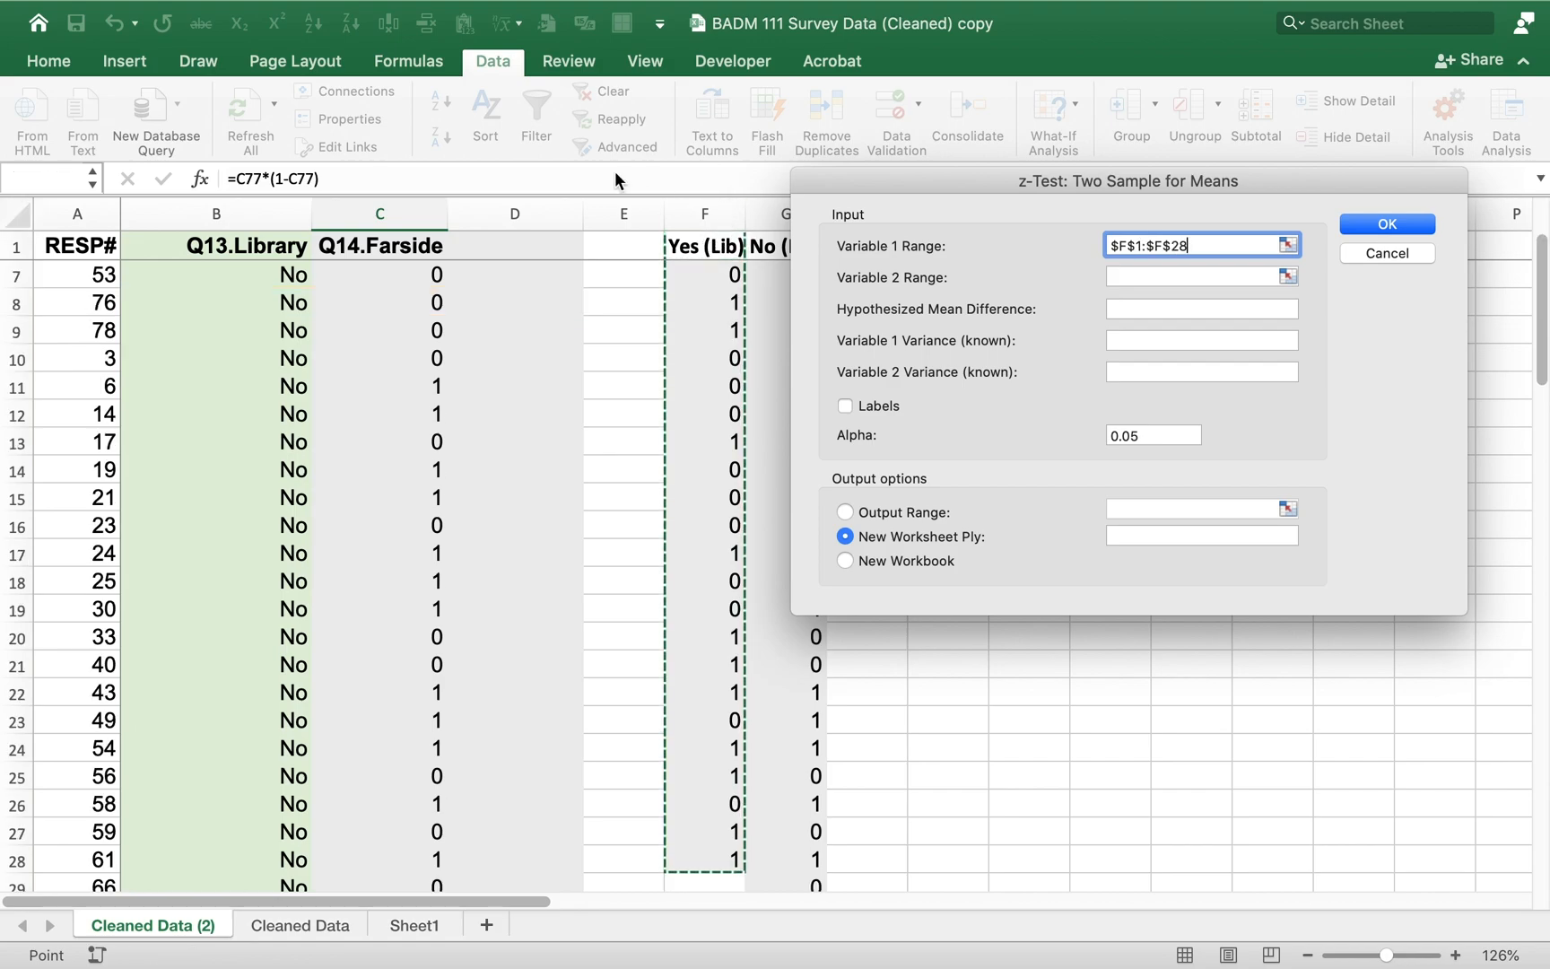
Step: Set the z-test's Variable 2 range to the No (Lib) data, $G$1:$G$48
click(1142, 277)
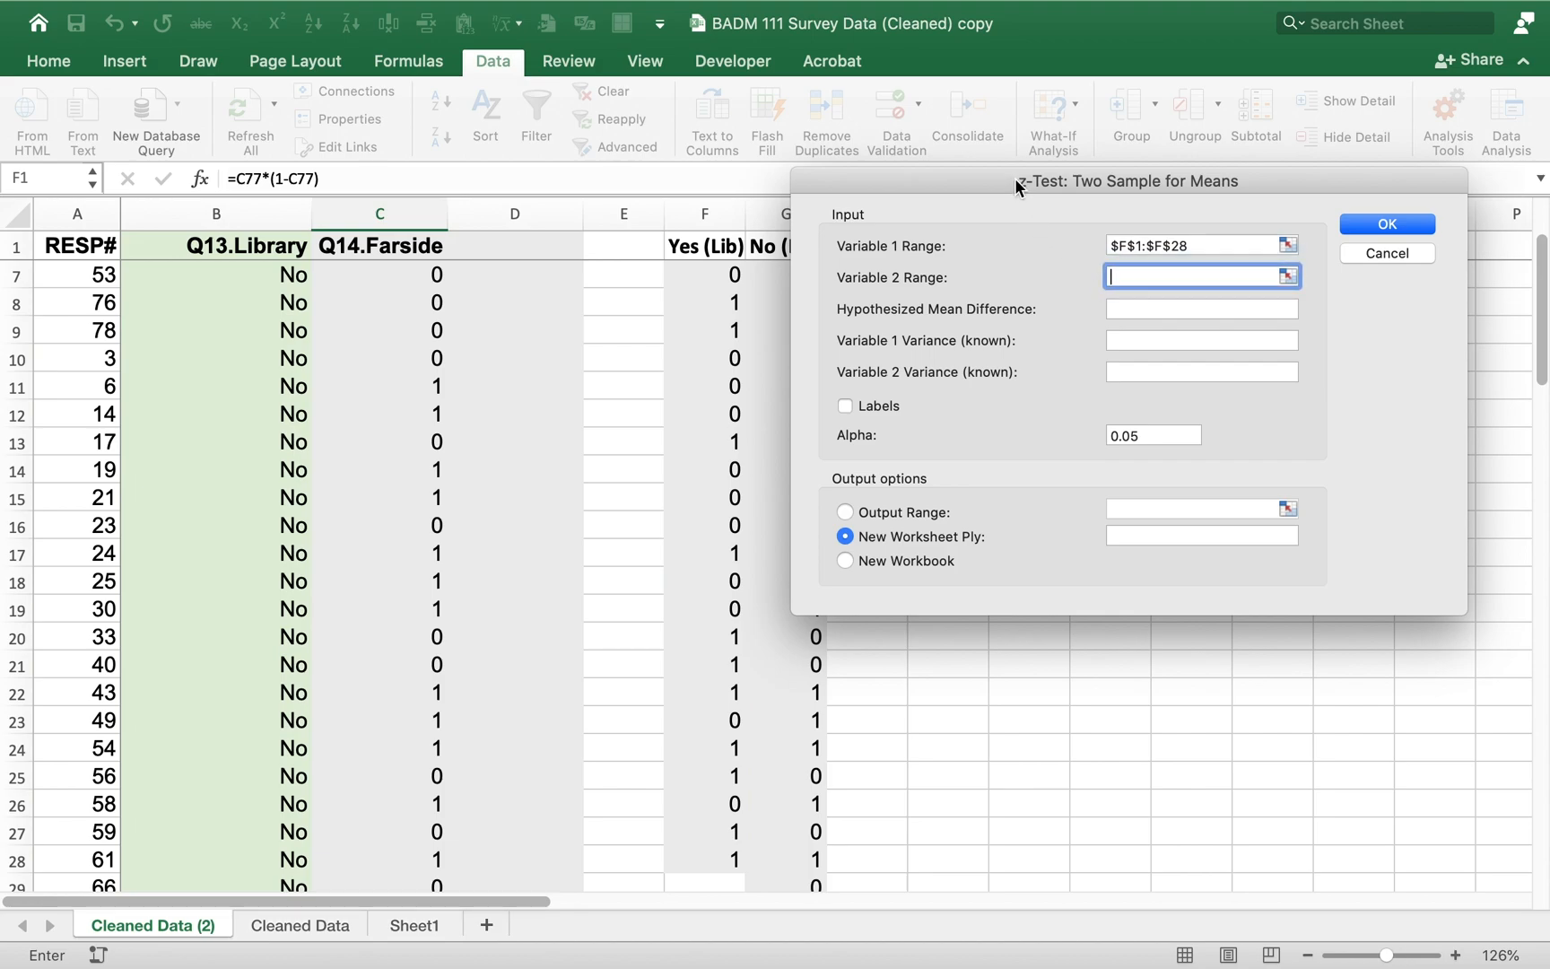
drag(1017, 180, 1119, 170)
click(799, 244)
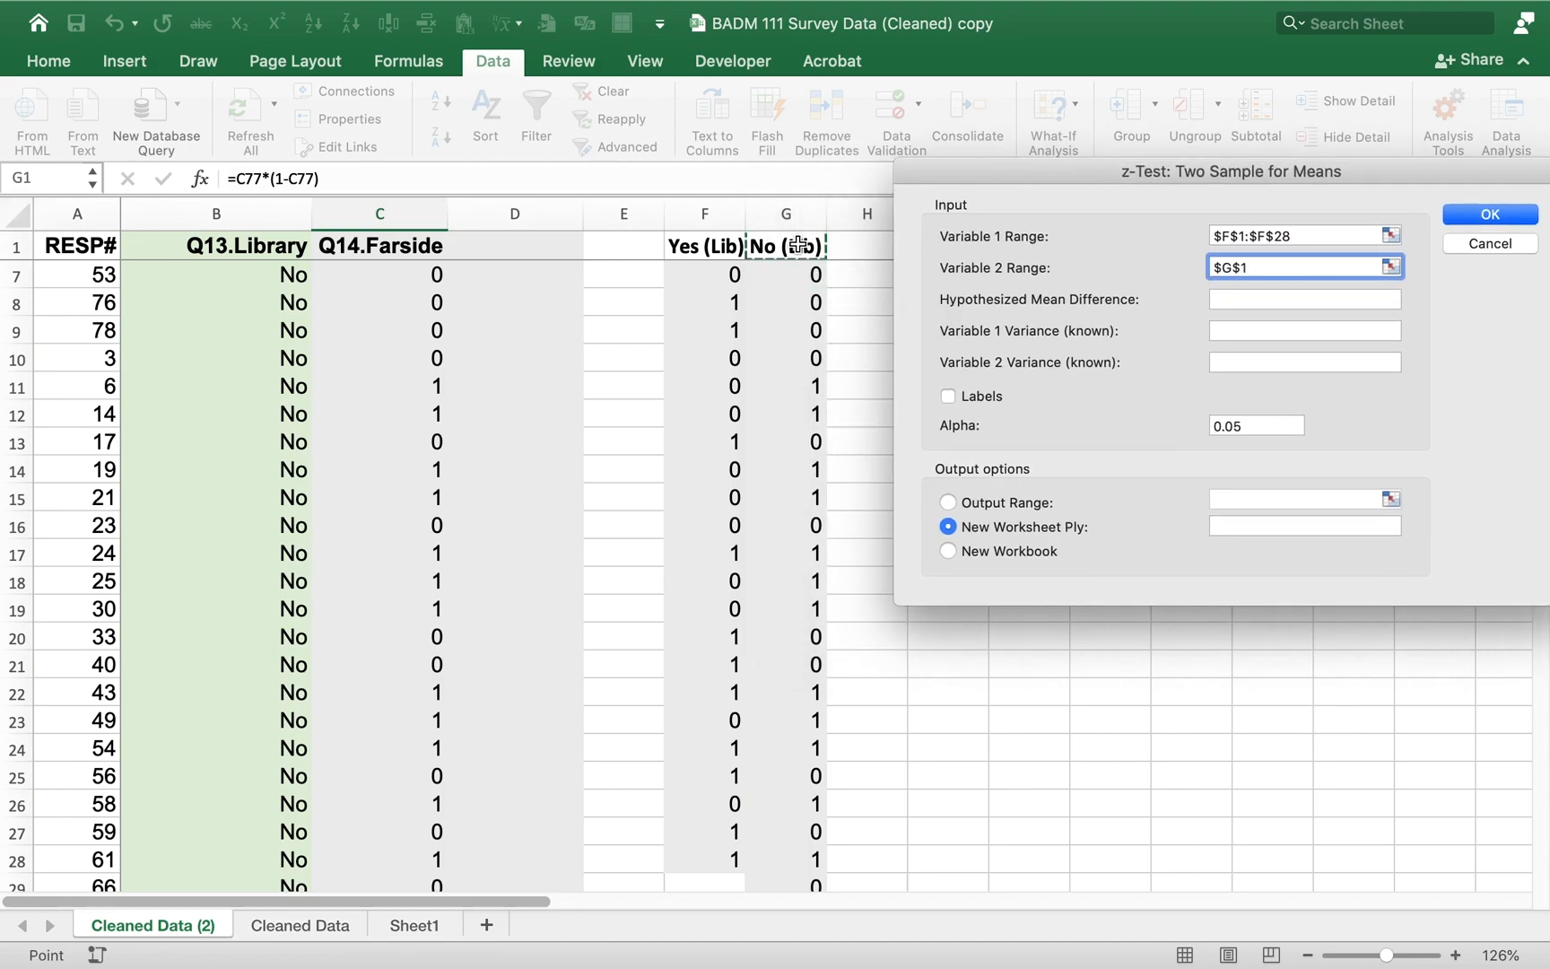
key(super+shift+Down)
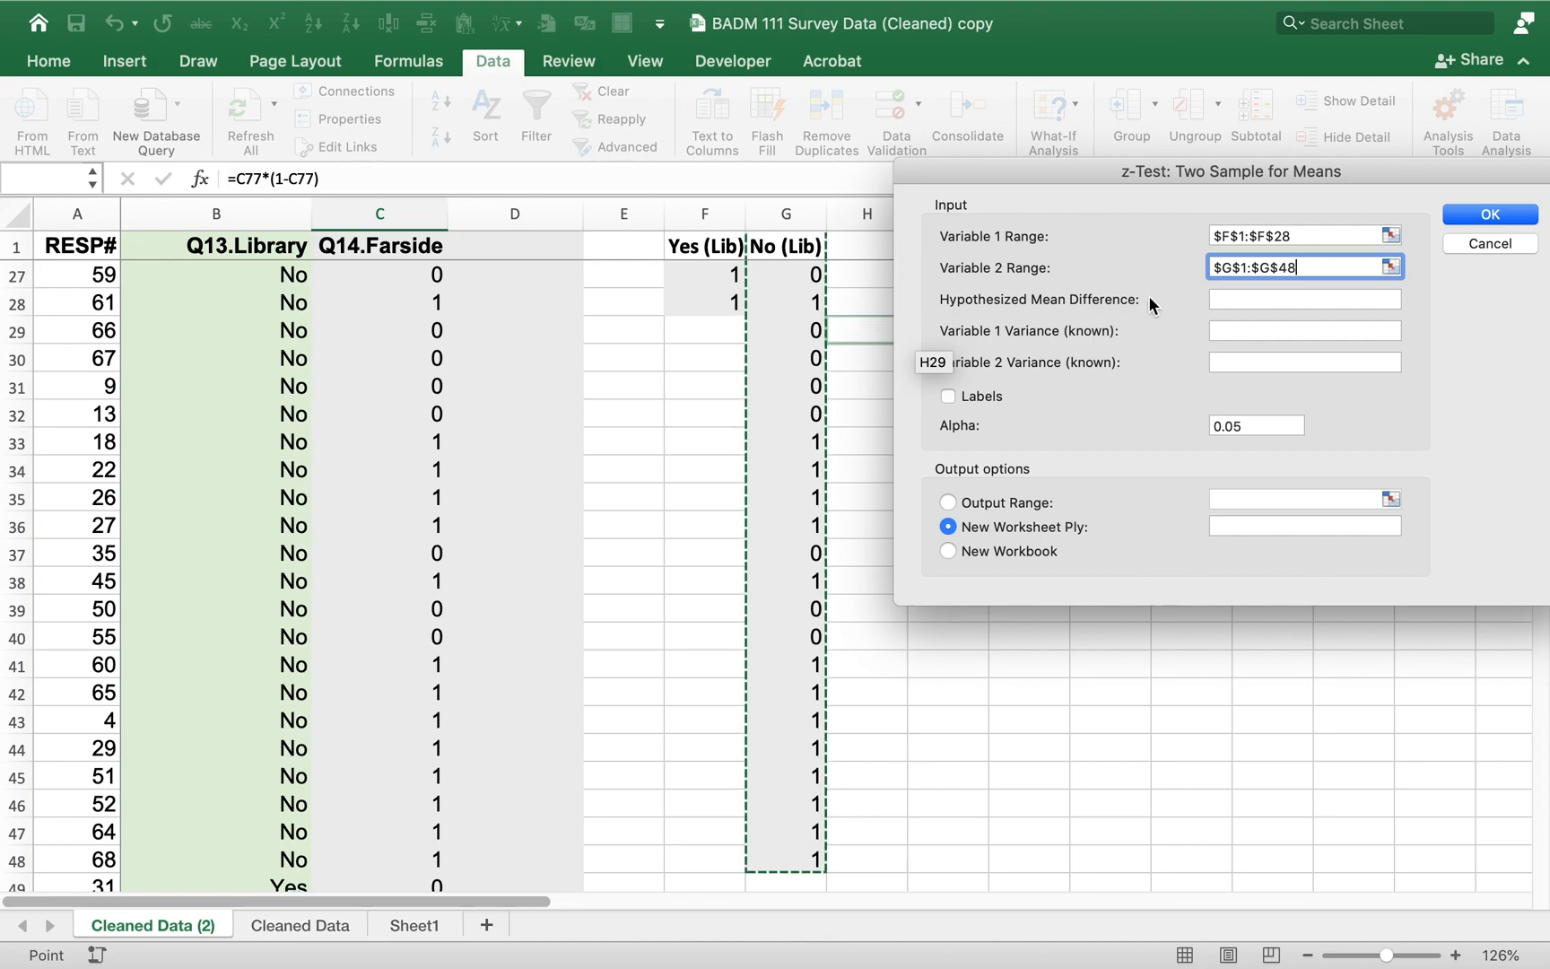
Step: Set the hypothesized mean difference to 0 and both known variances to .2498
click(1234, 302)
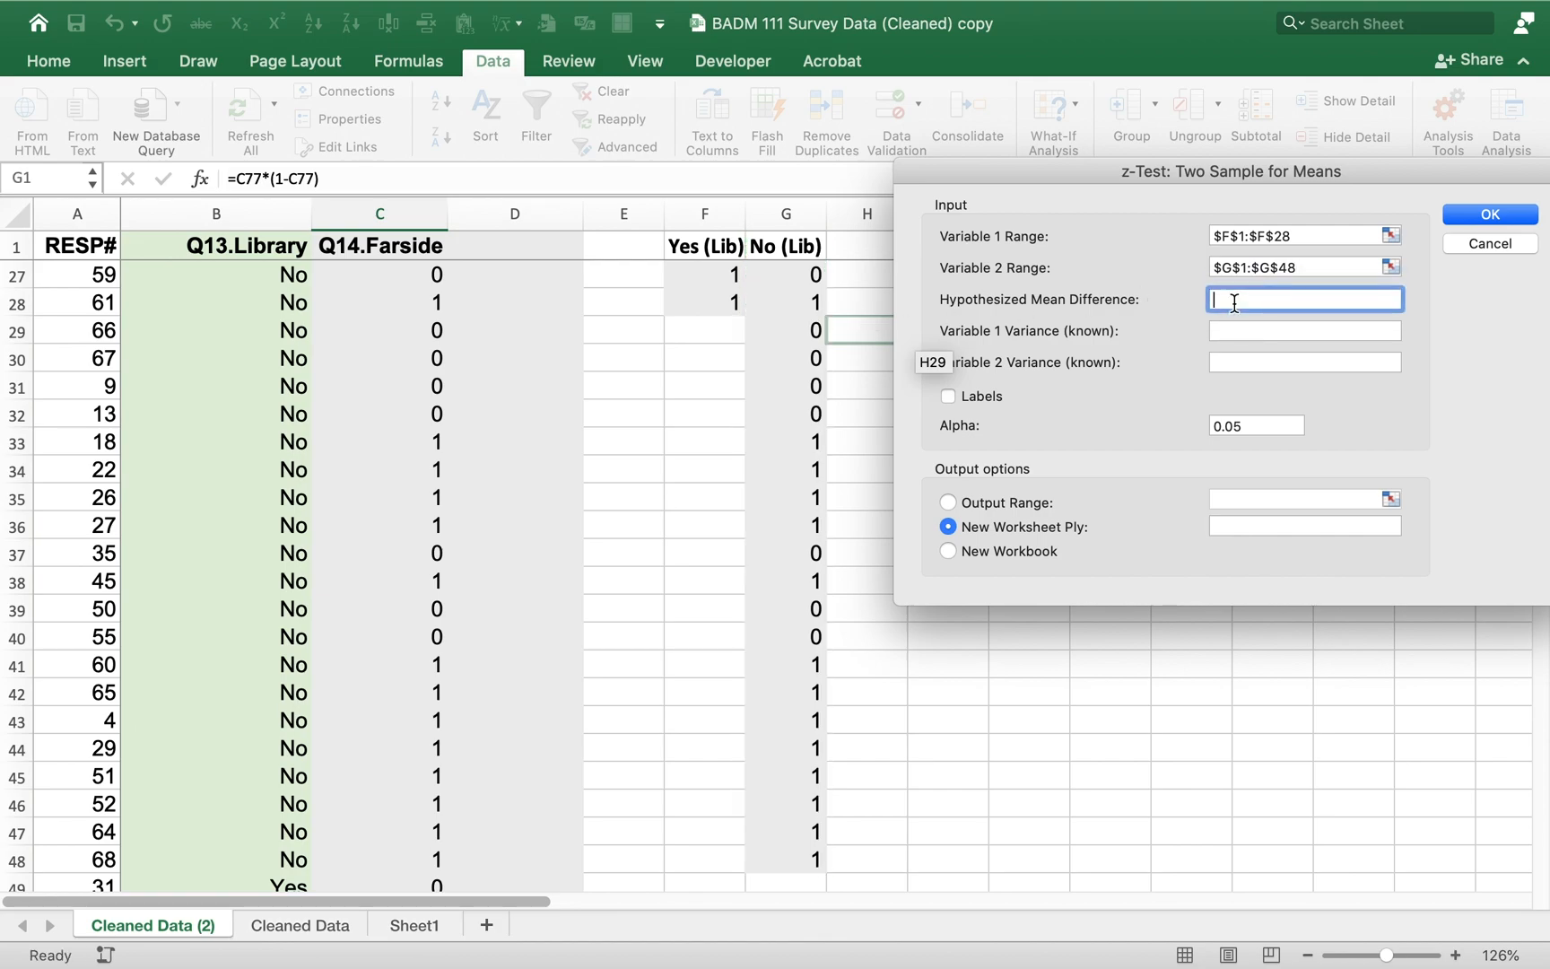
text(0)
click(1236, 329)
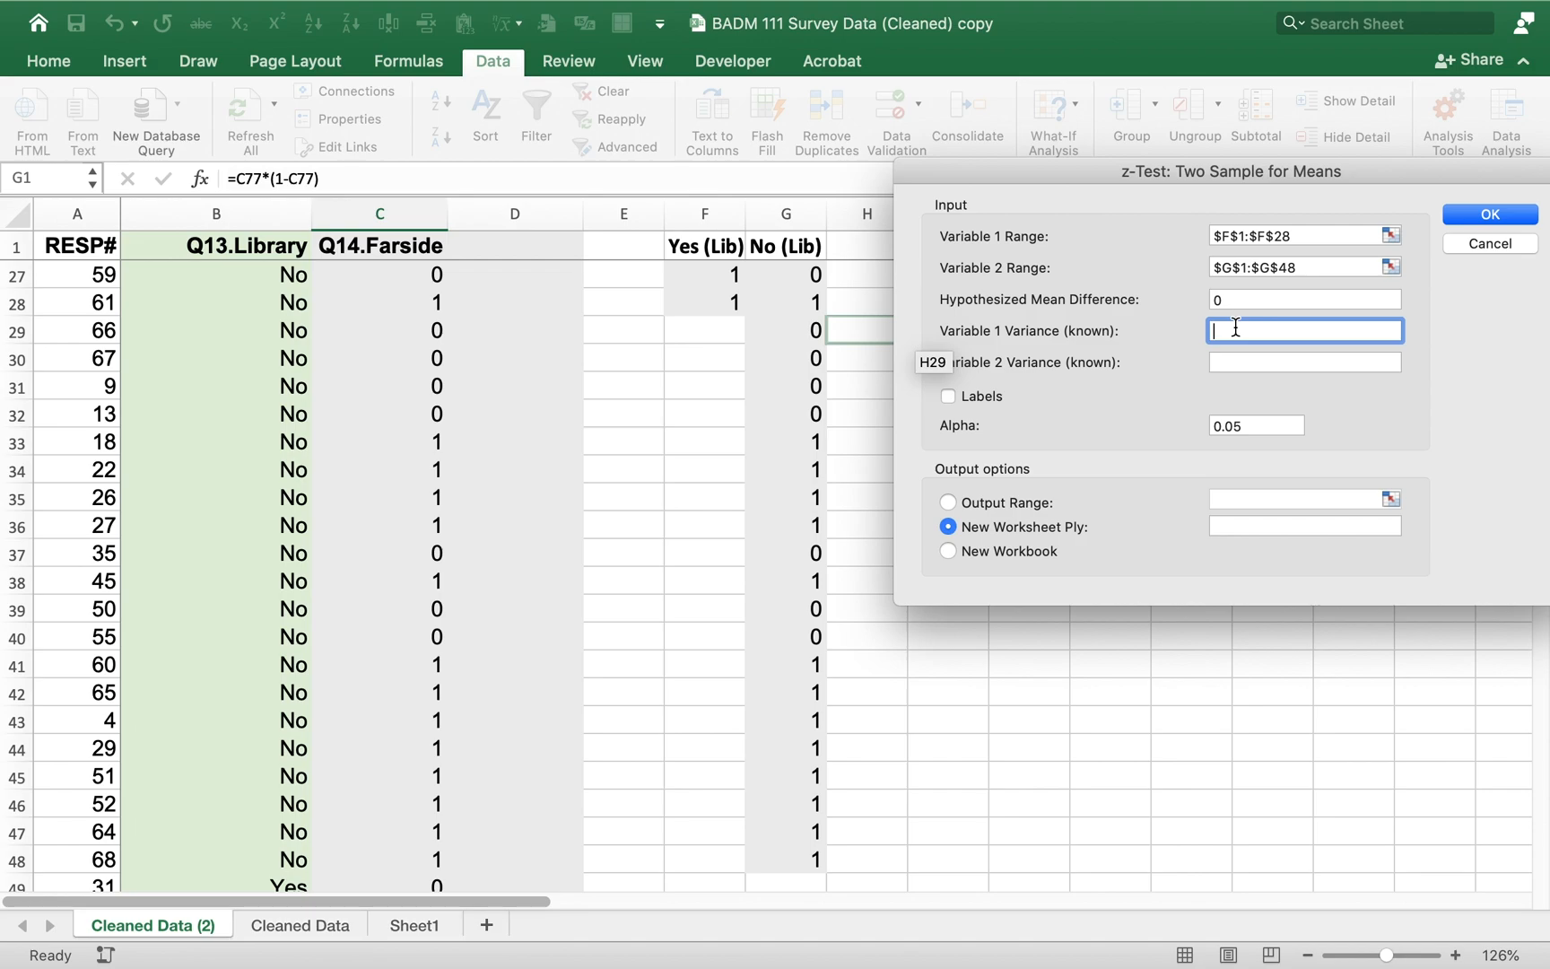
text(.24988)
key(BackSpace)
click(1256, 368)
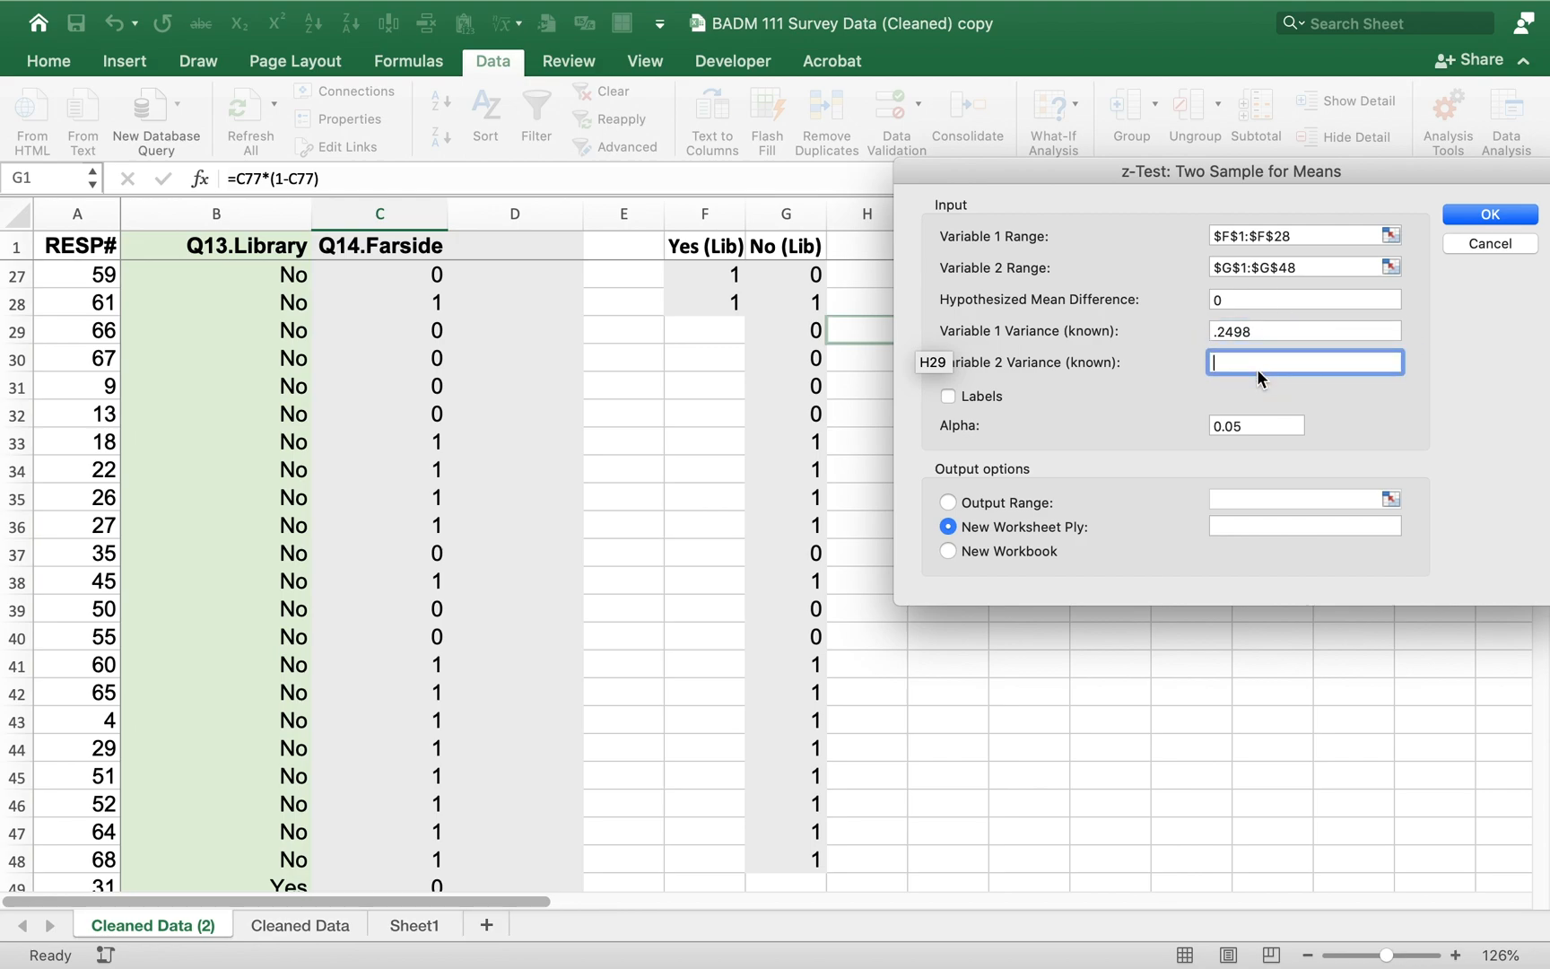
text(.2498)
Step: Mark the z-test ranges as including labels and output the results to the current sheet starting at cell I2
click(949, 396)
click(1260, 423)
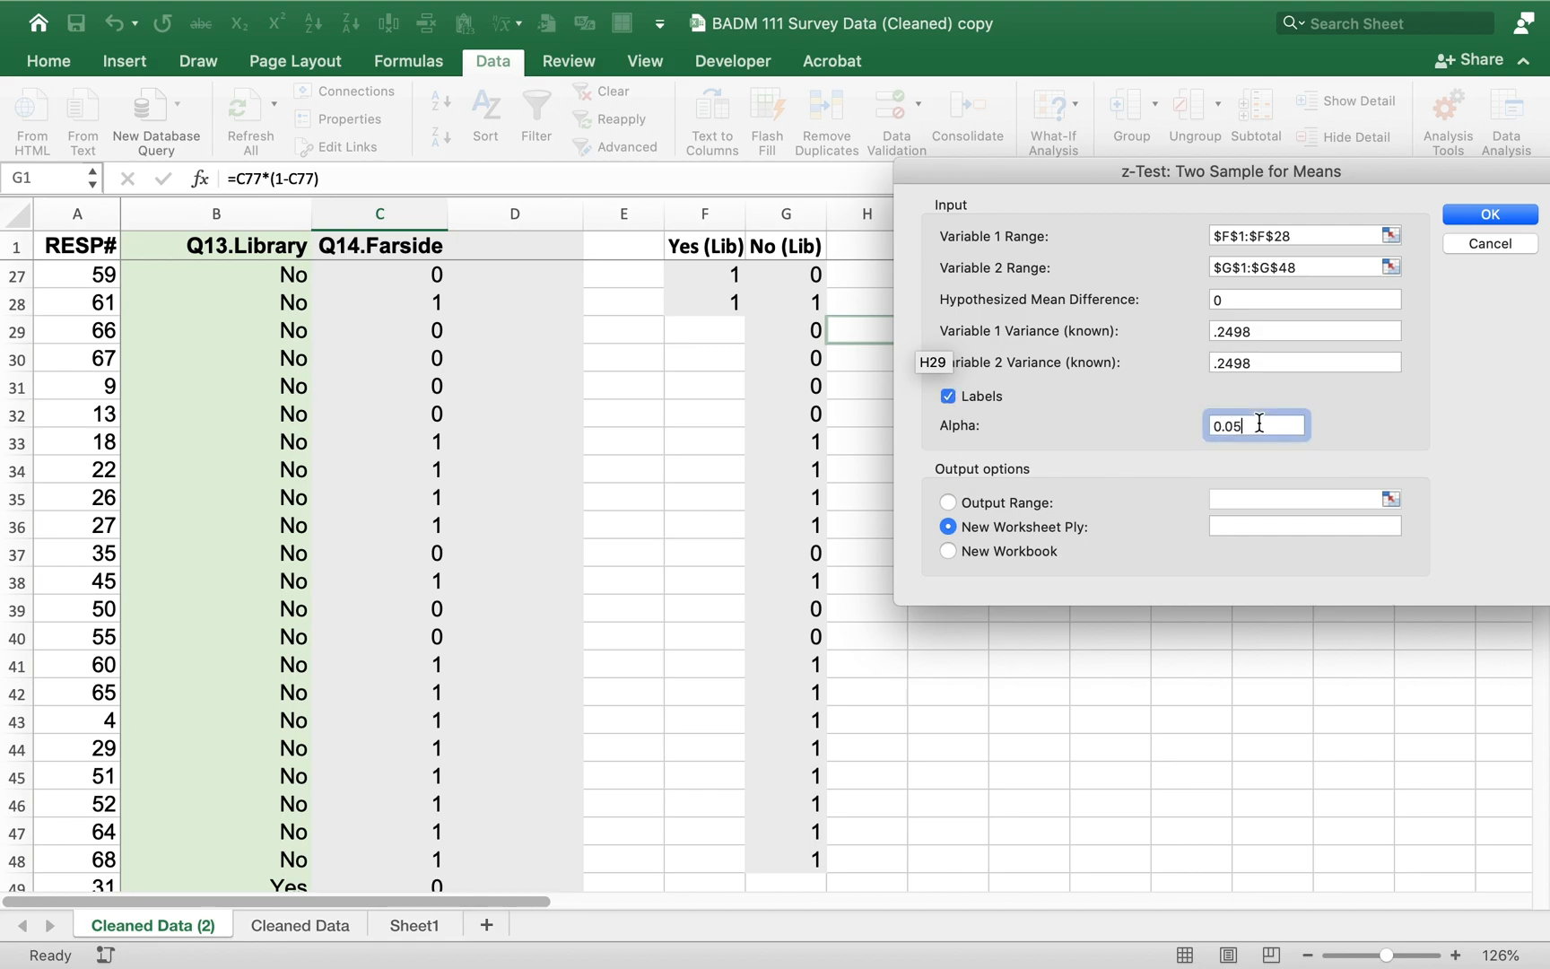
click(994, 504)
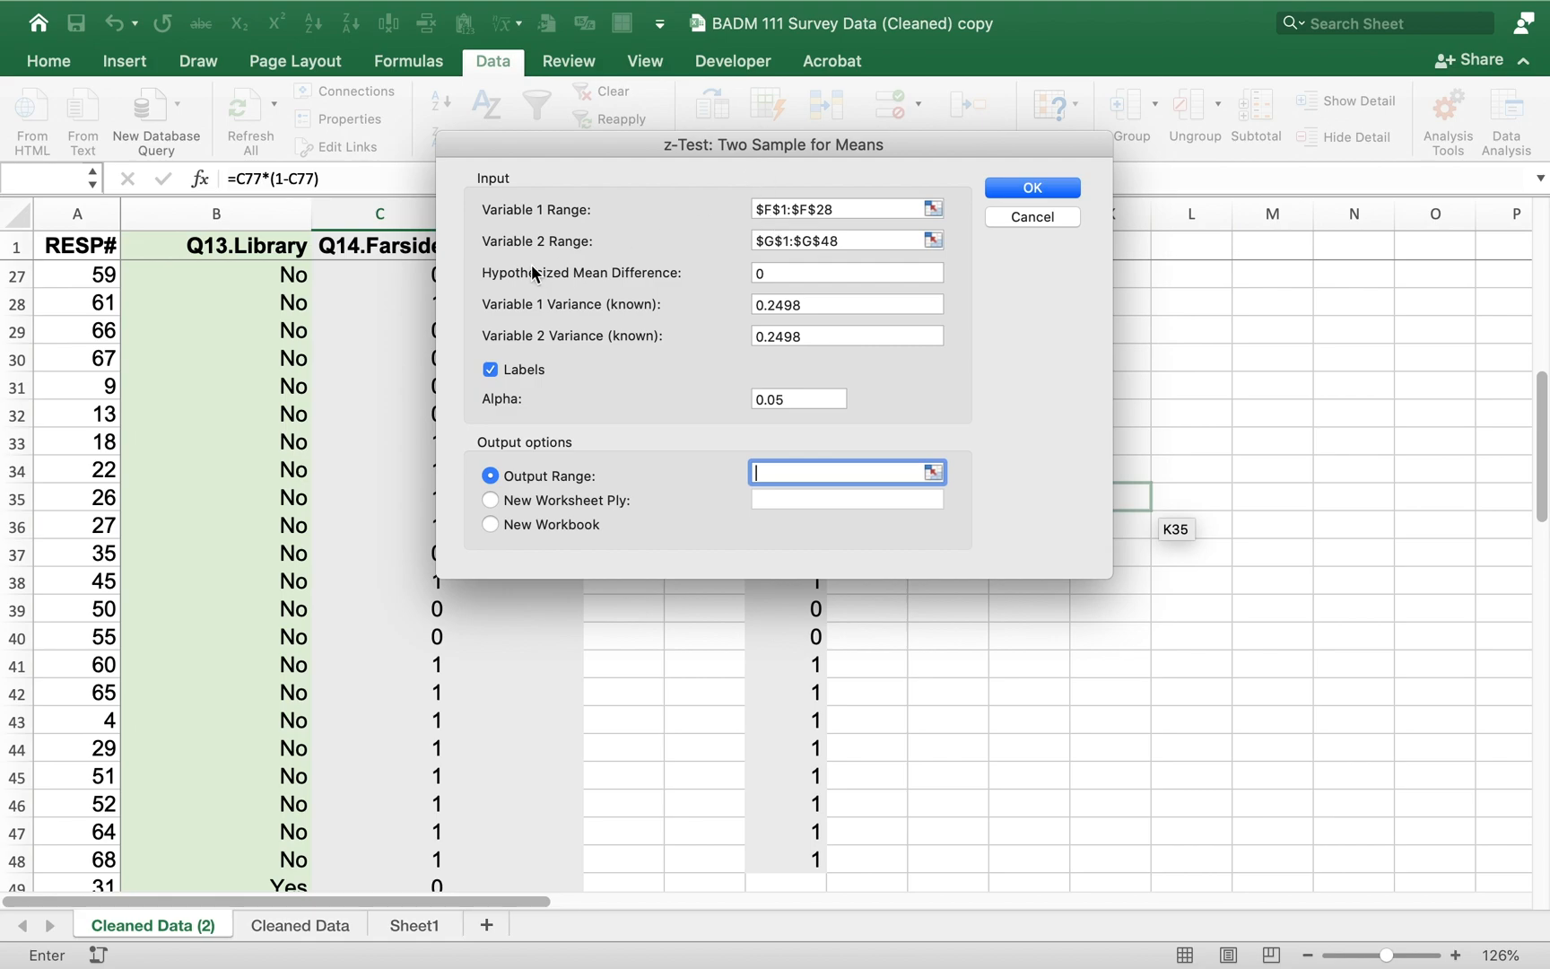
drag(596, 145, 271, 398)
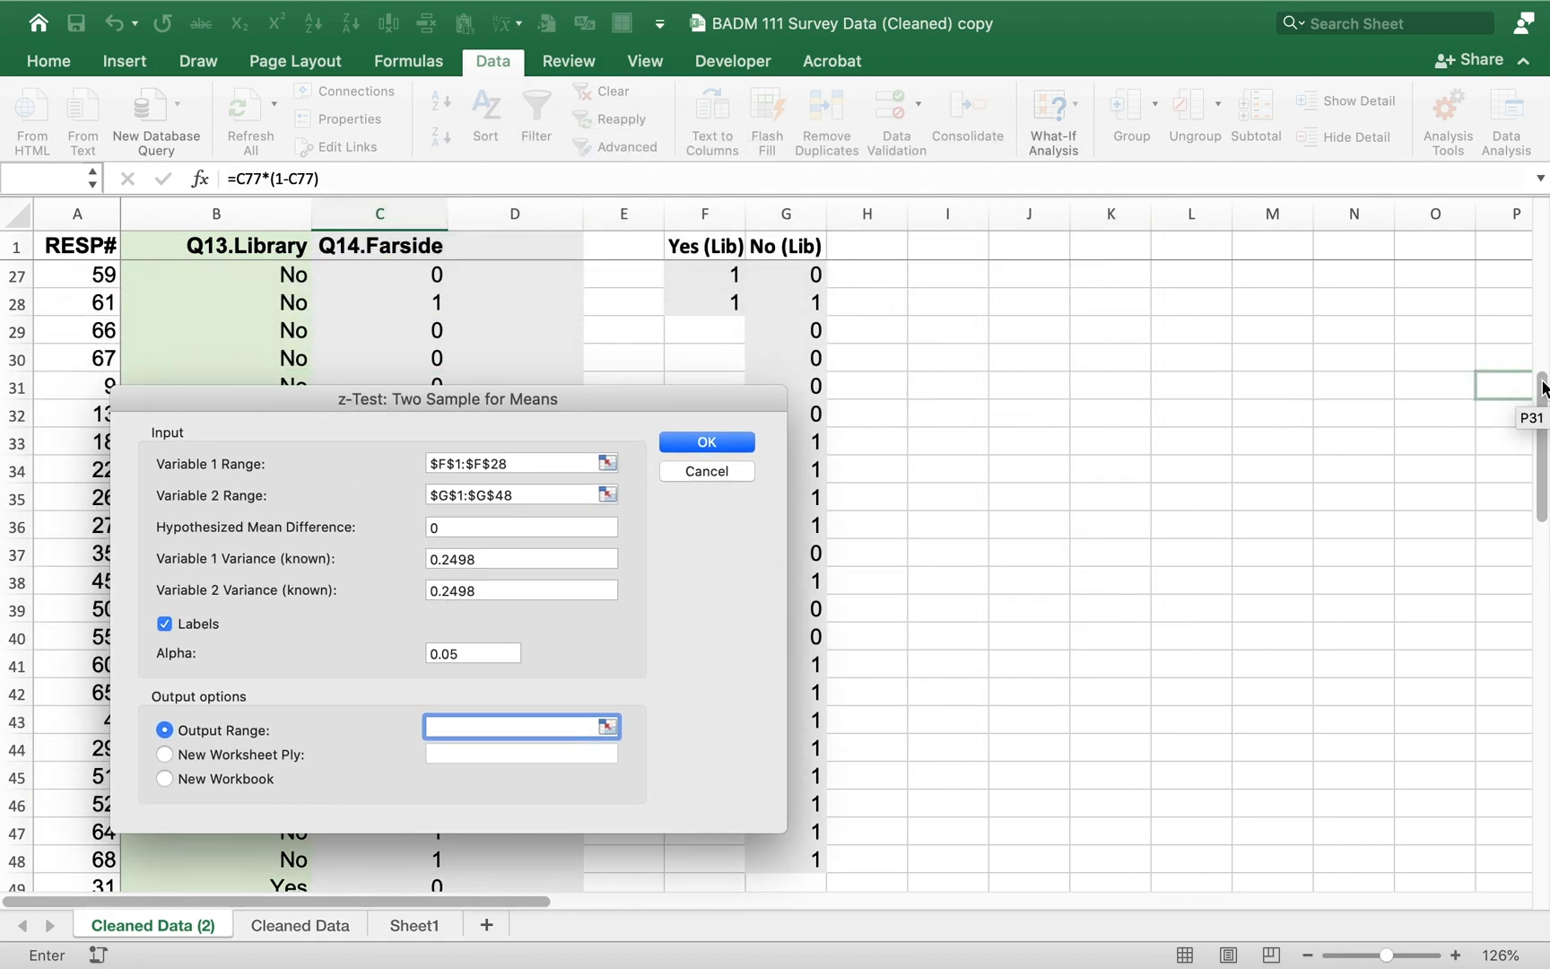
scroll(1539, 395, up, 10)
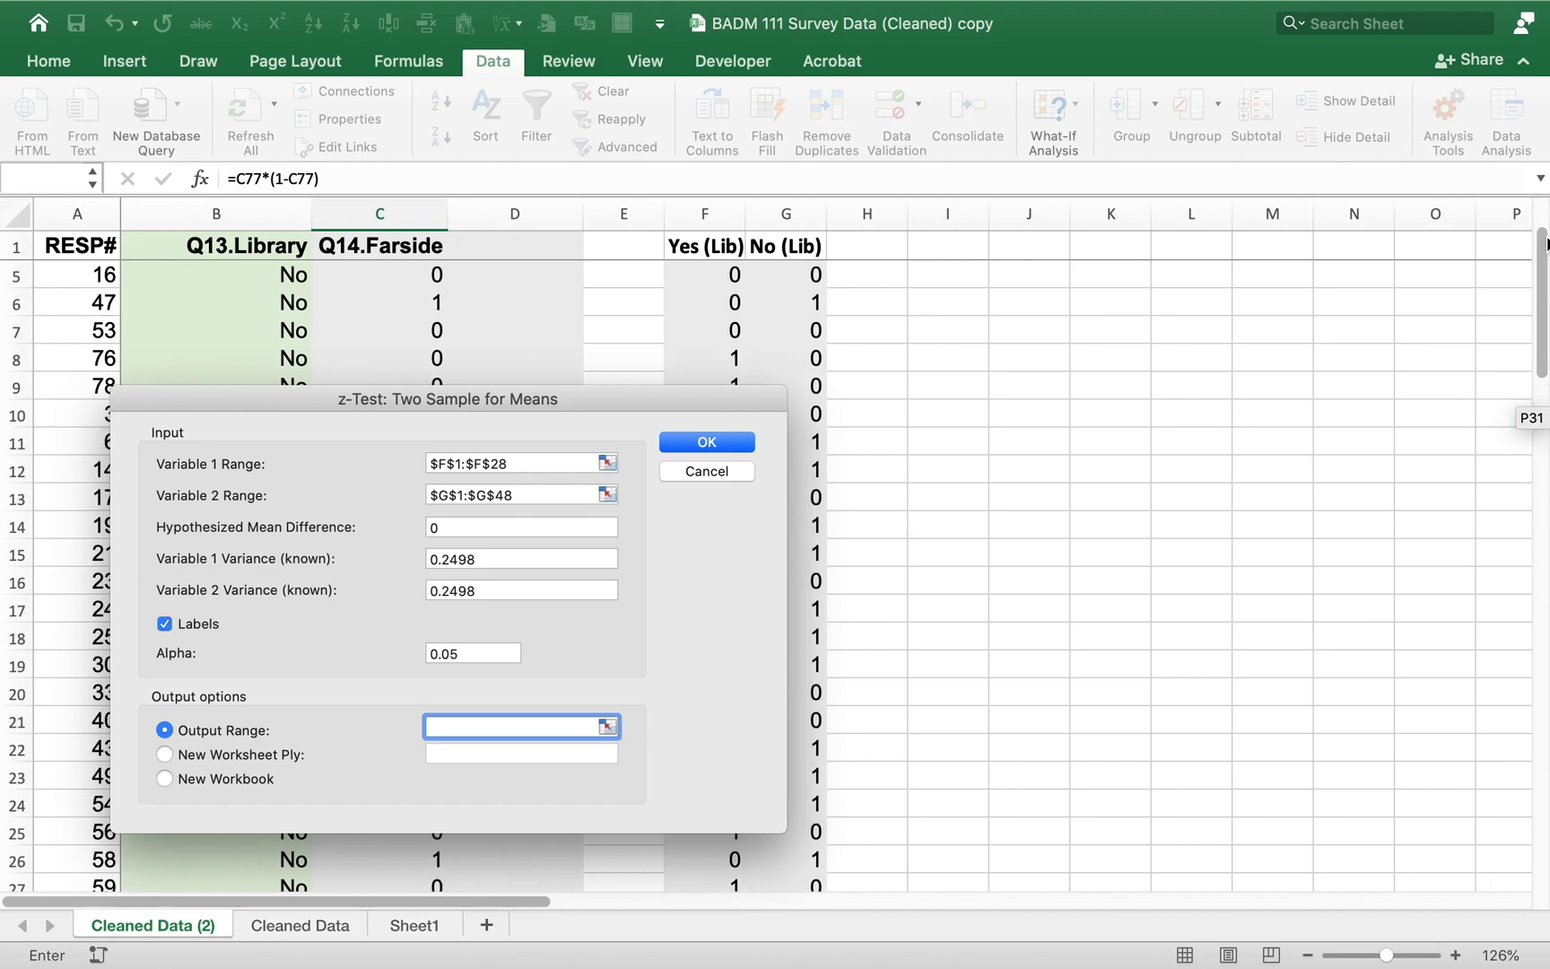
click(941, 265)
key(Return)
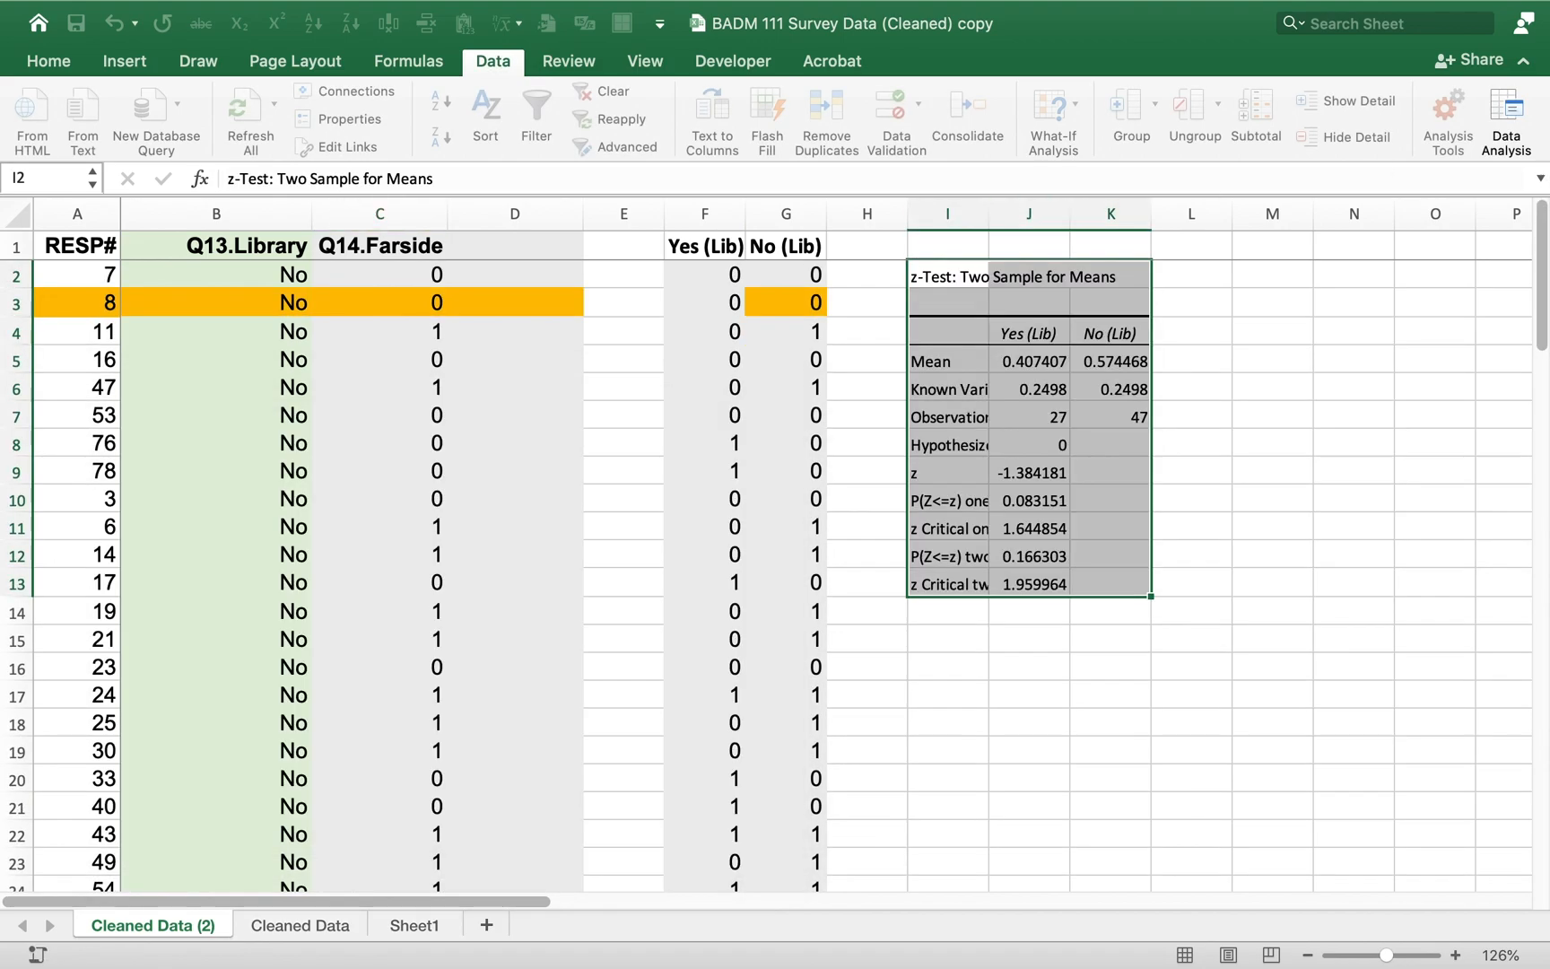
Step: Widen column I to fit the z-test row labels and enlarge the sheet view to 140%
click(1029, 298)
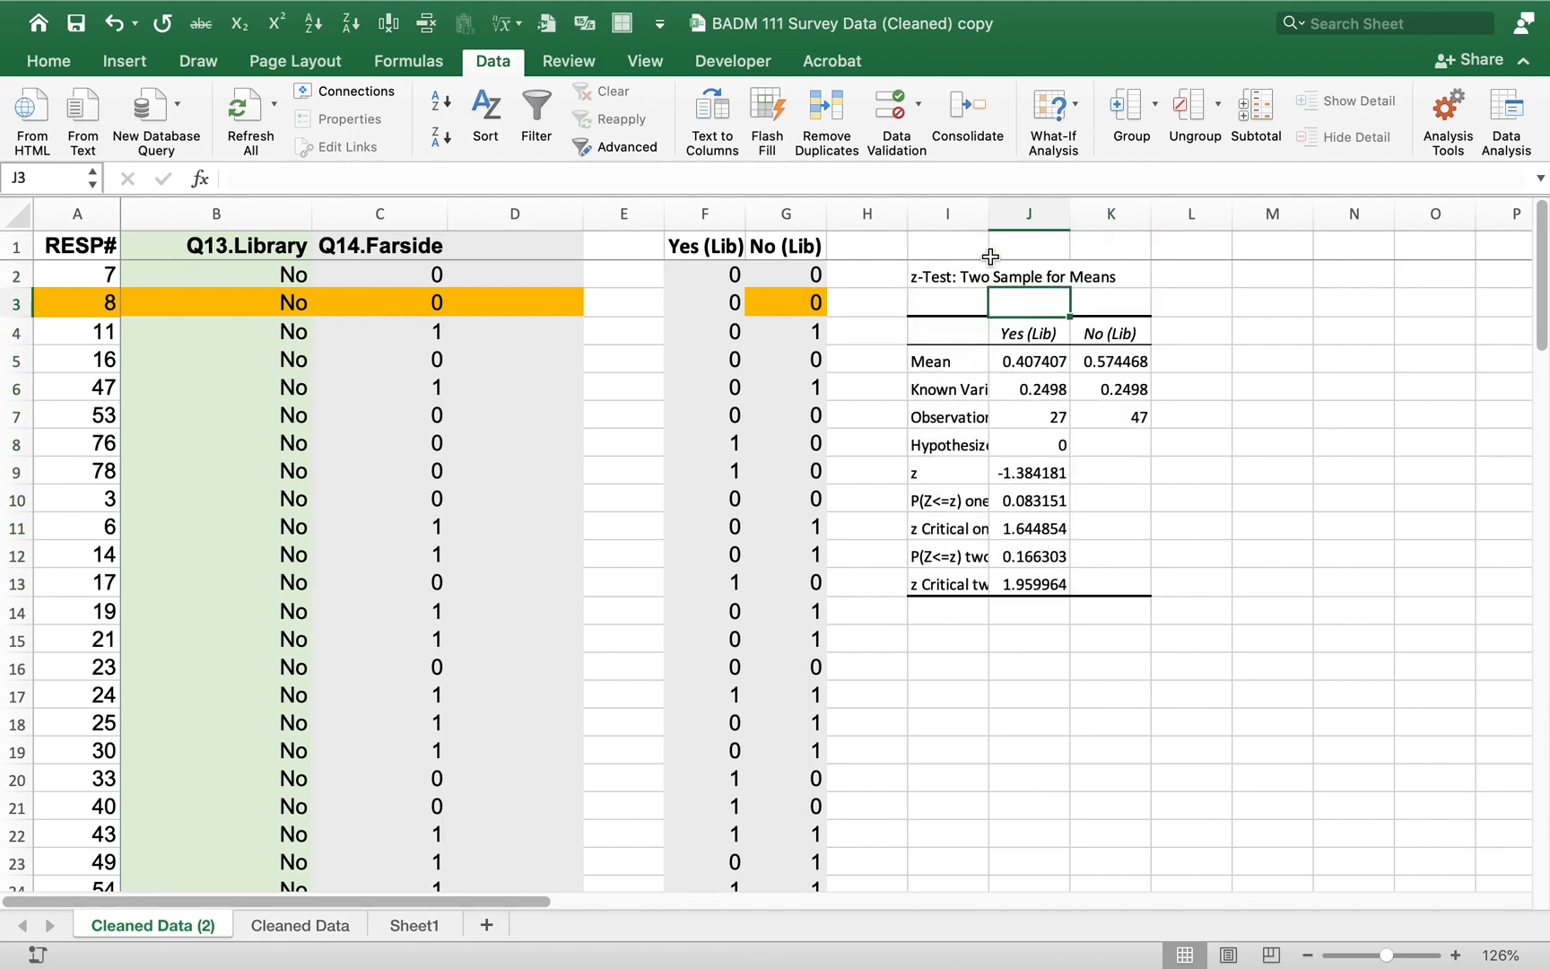
drag(989, 214, 1147, 193)
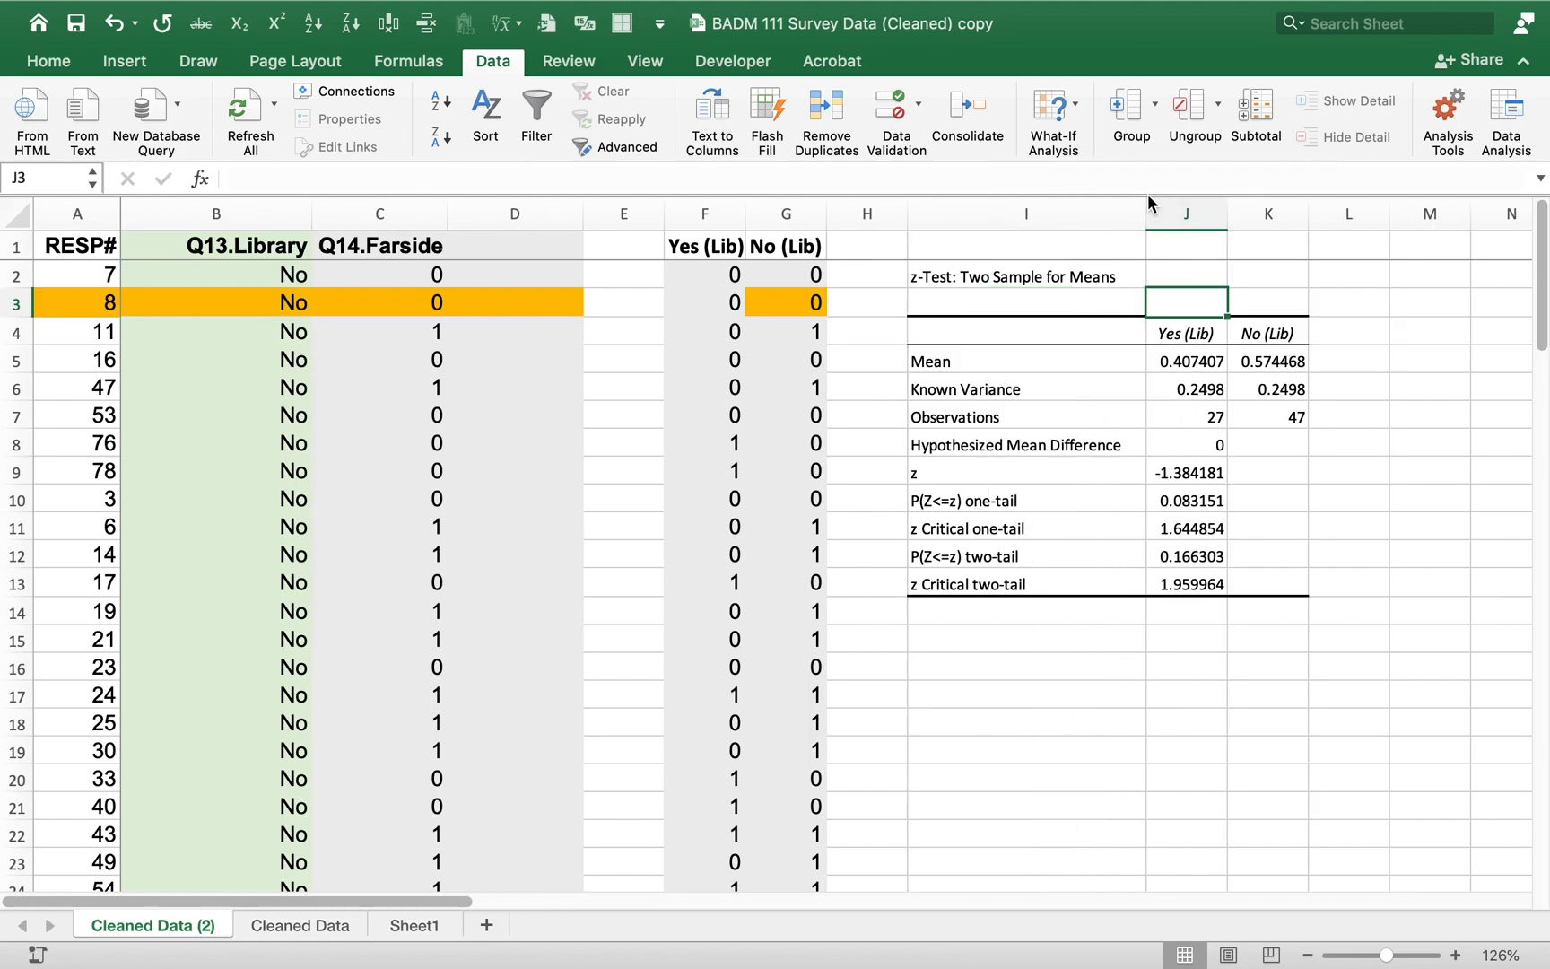
click(977, 283)
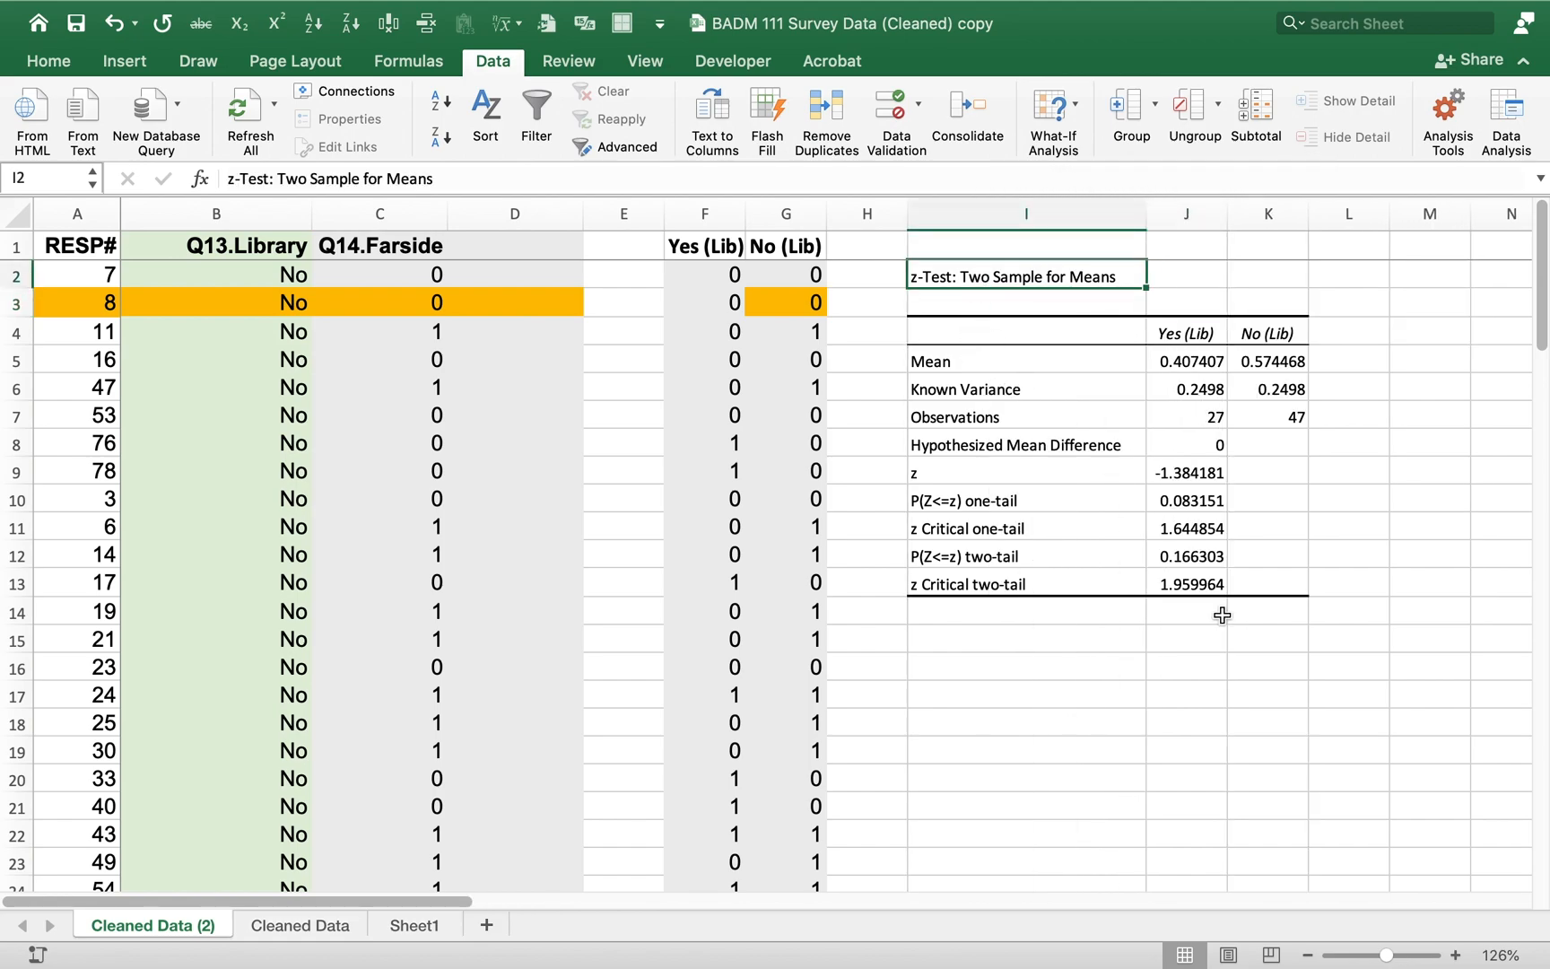
click(1455, 955)
click(1456, 955)
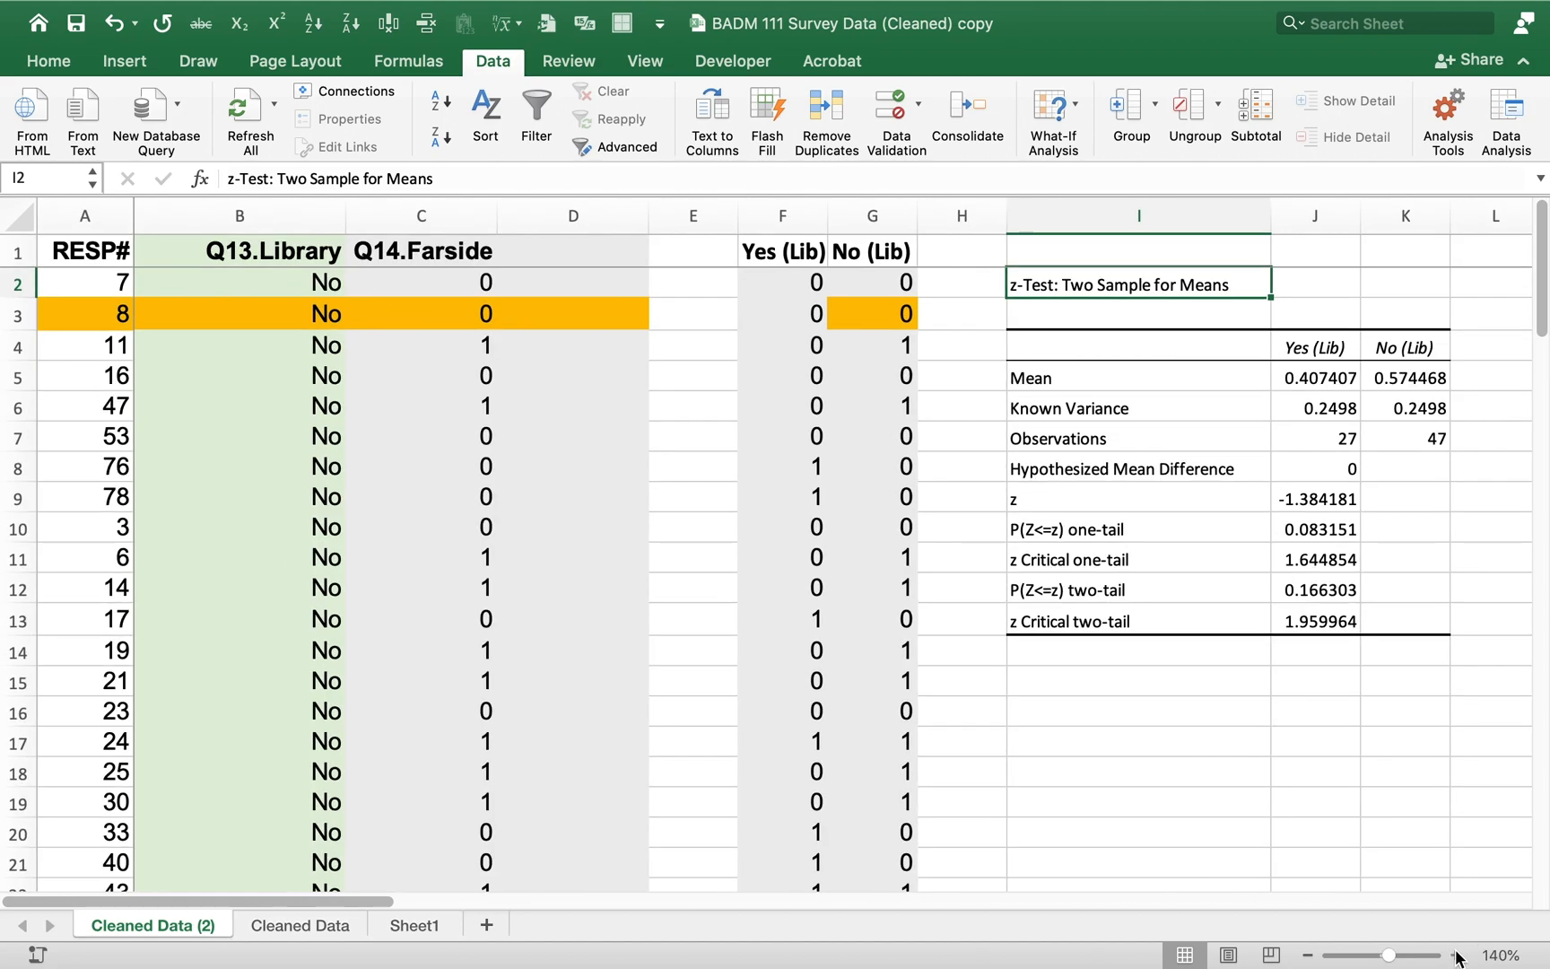
click(1456, 955)
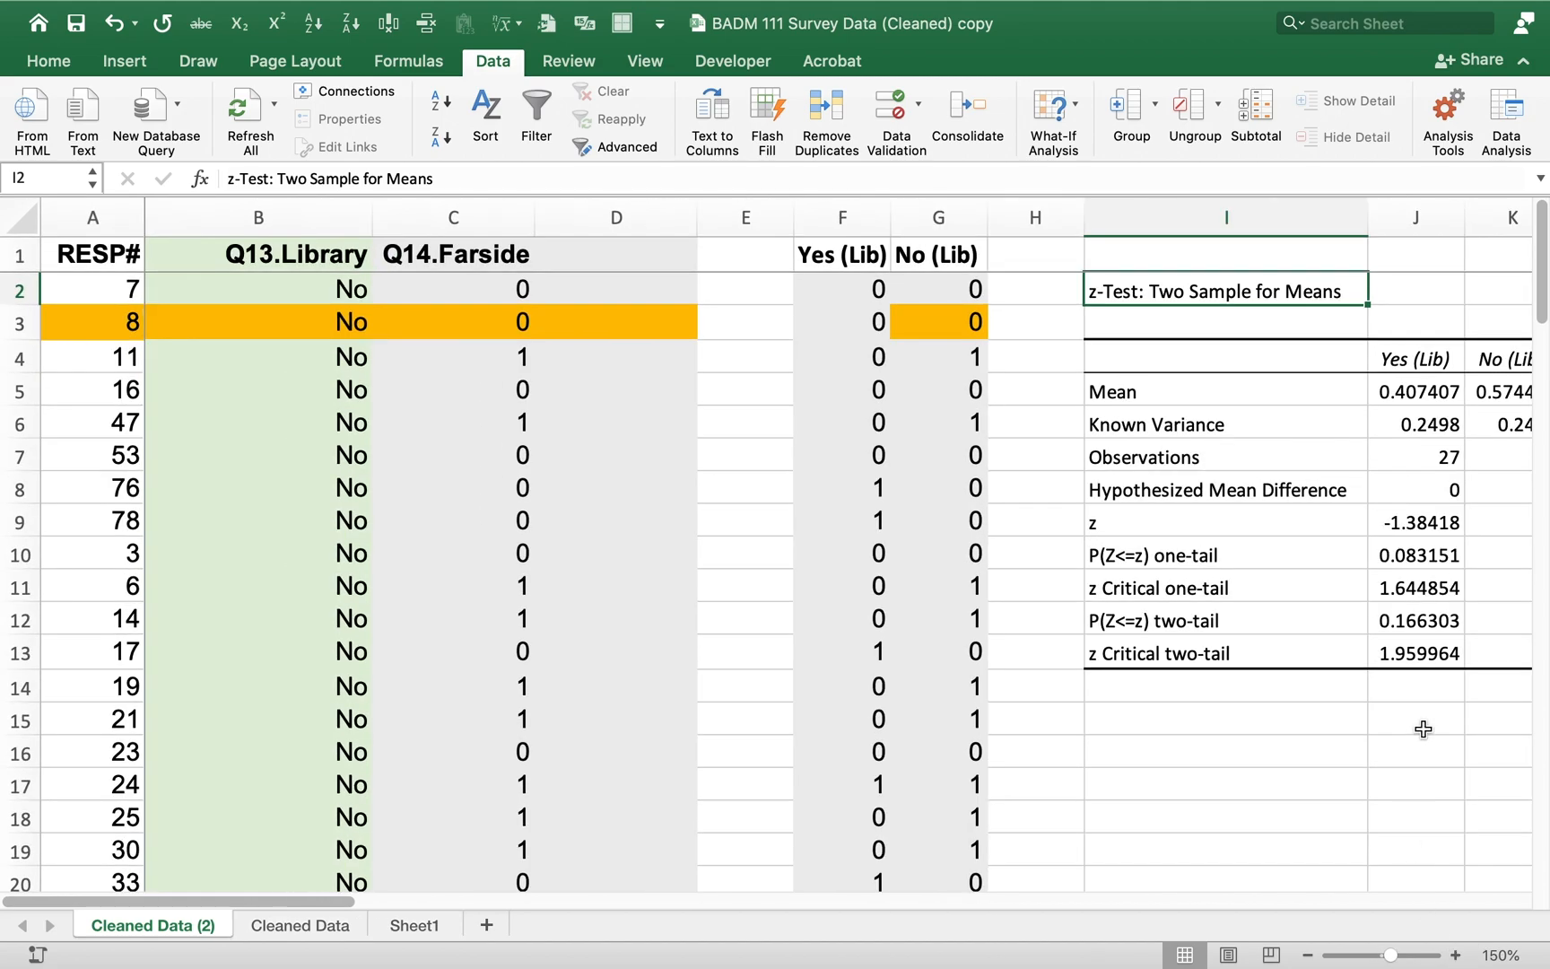
click(1309, 955)
Step: Reduce the means in J5:K5 and the z-test statistics in J9:J13 to three decimal places
drag(1317, 378, 1391, 375)
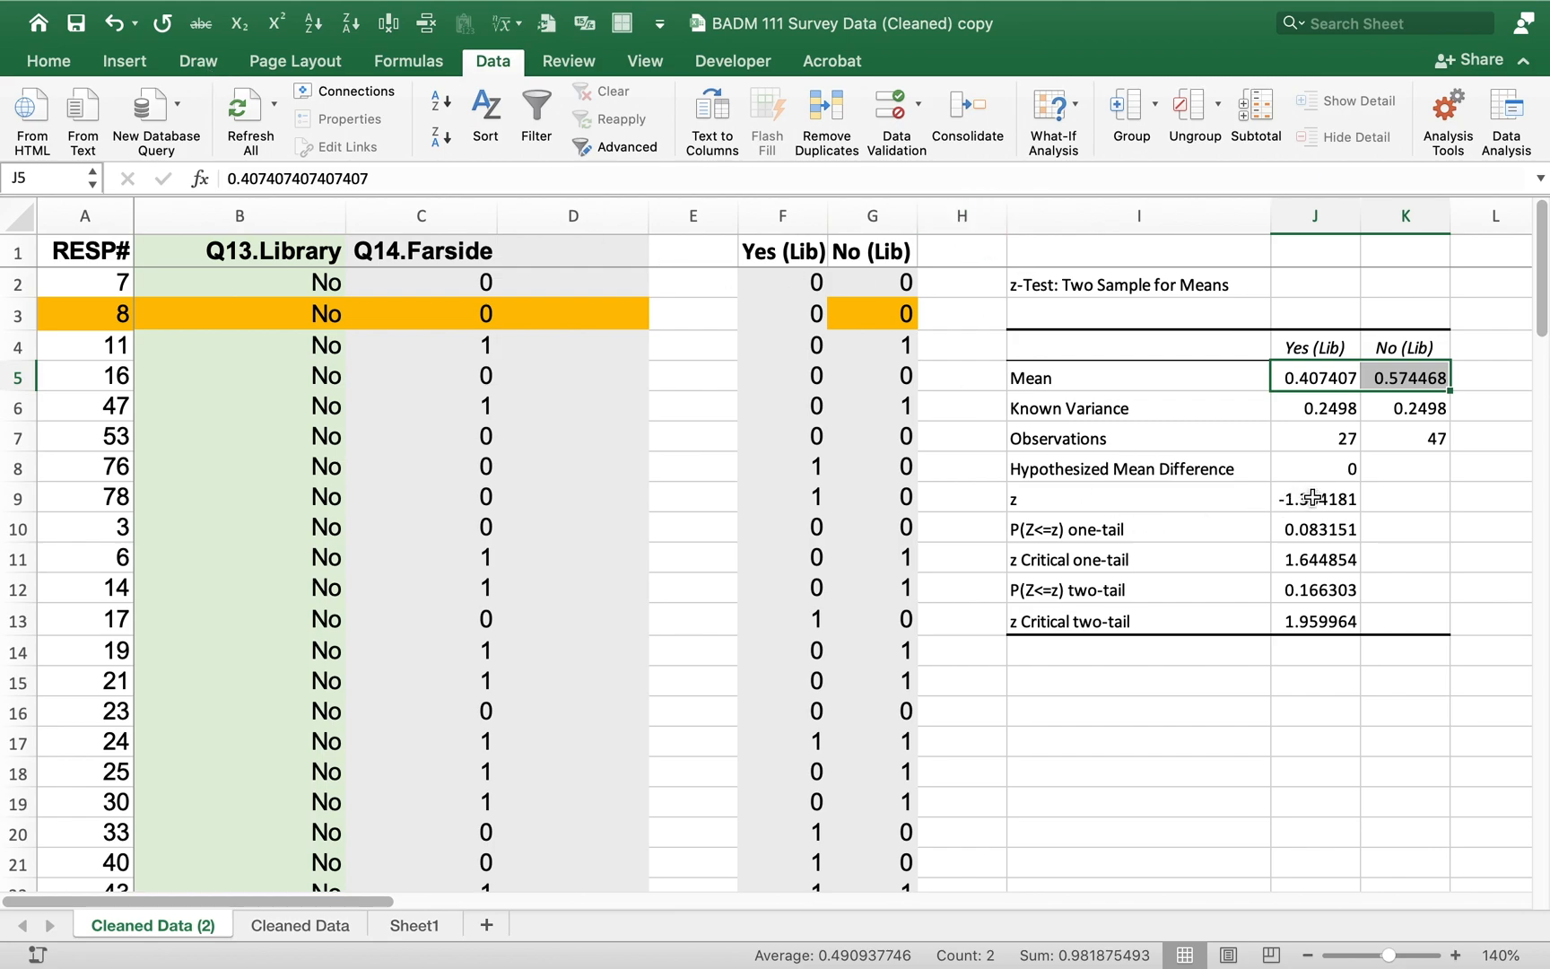
drag(1309, 499, 1320, 620)
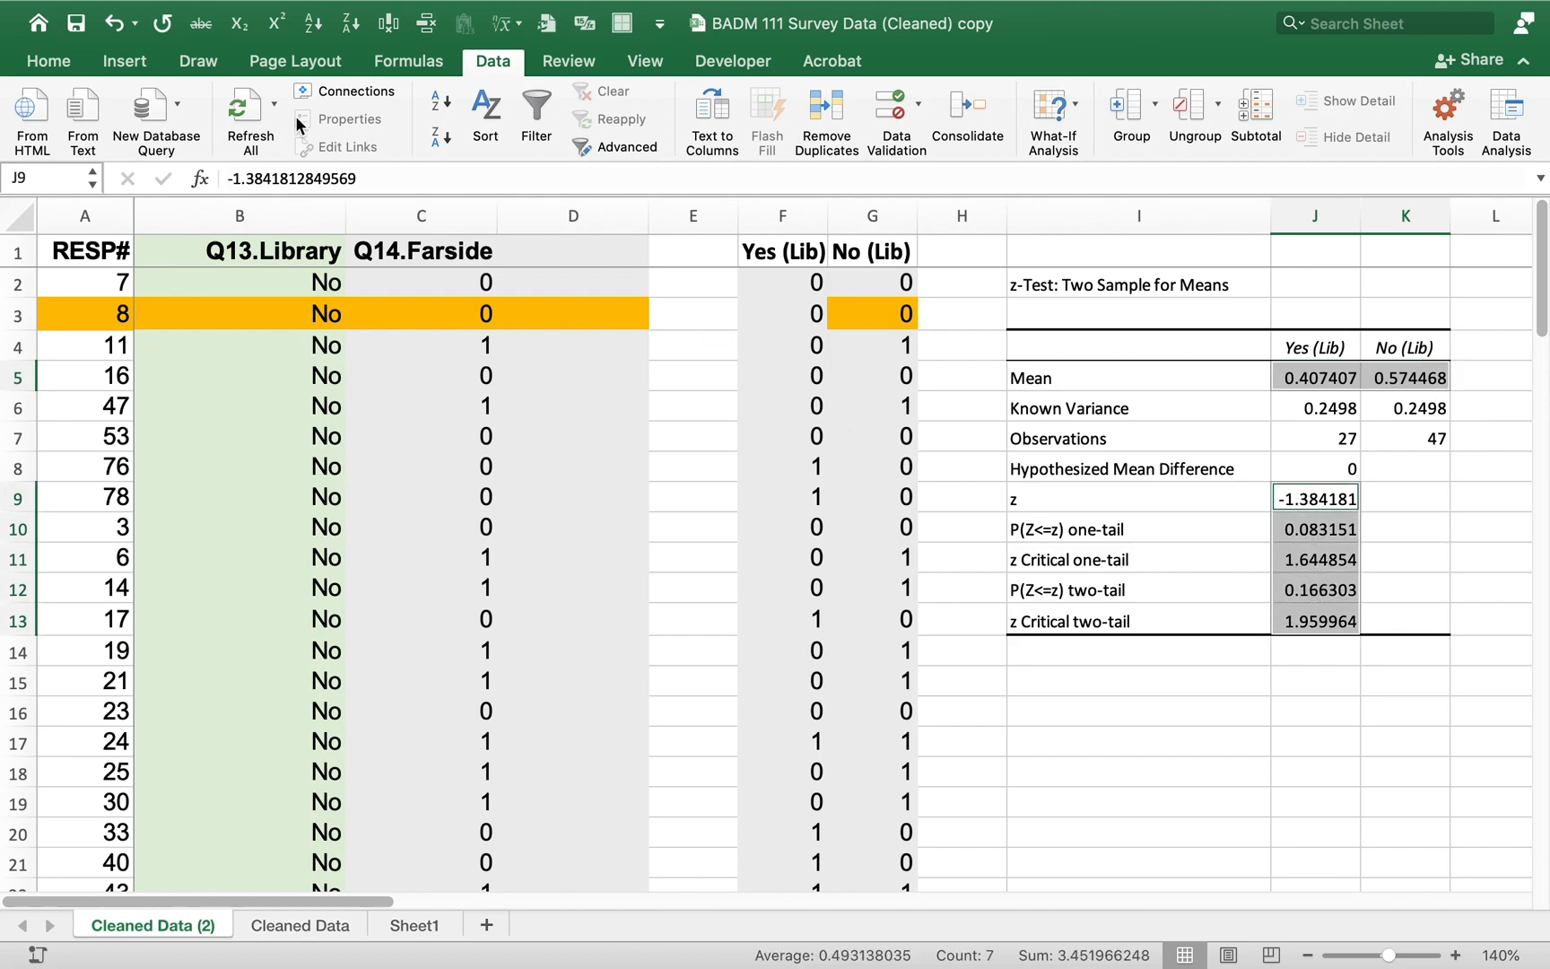
click(70, 64)
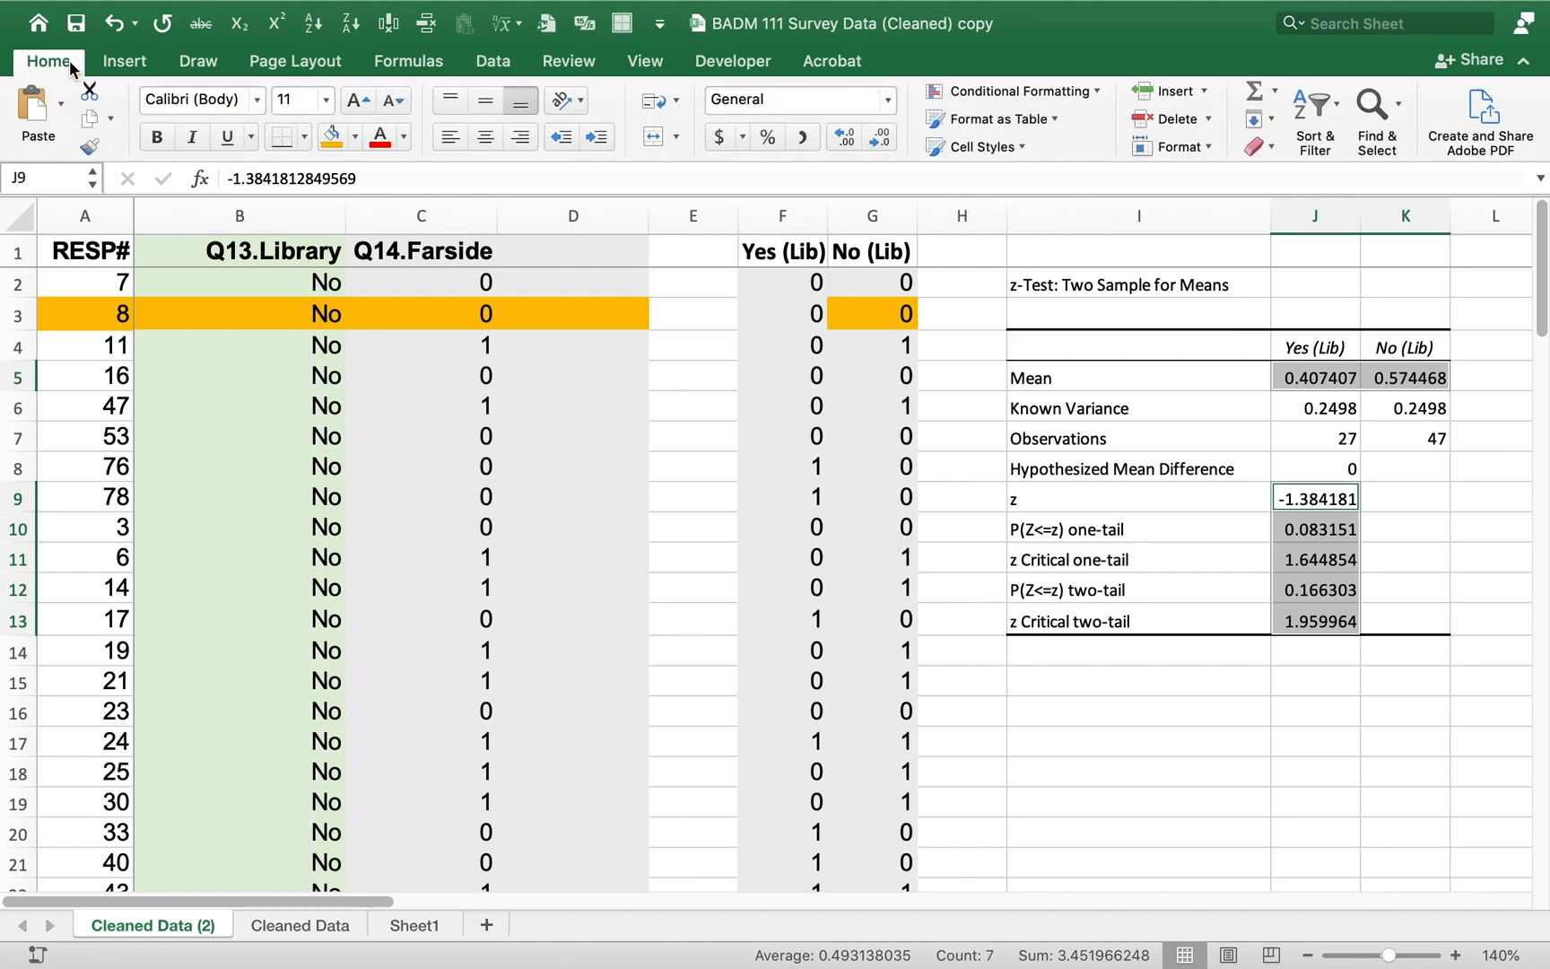
click(880, 139)
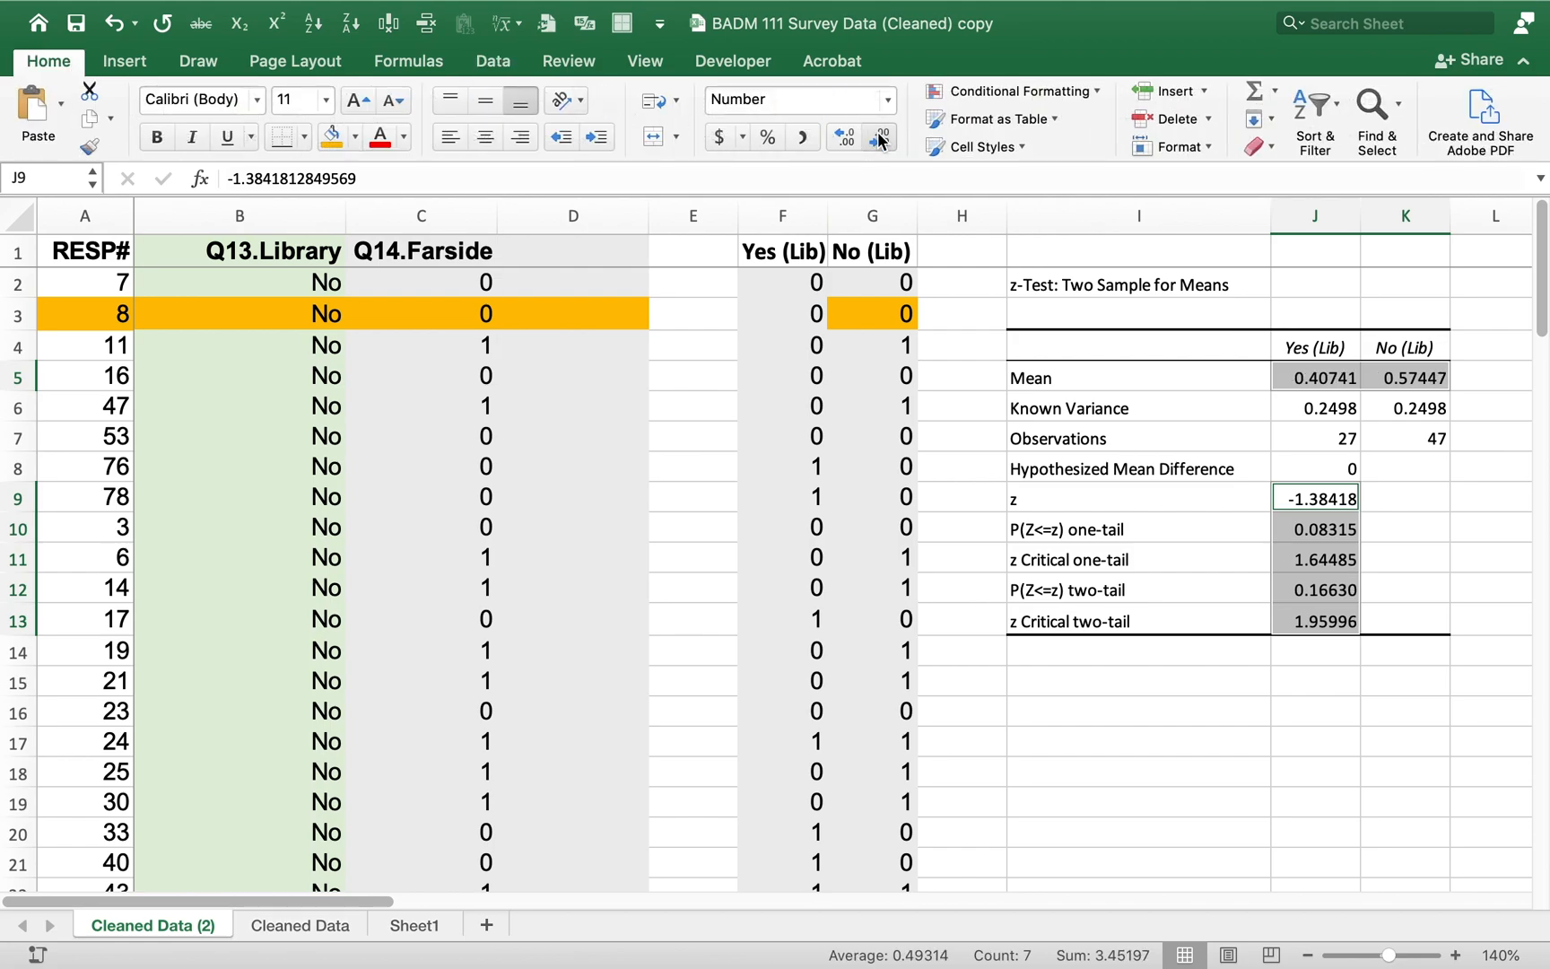
click(879, 139)
click(879, 139)
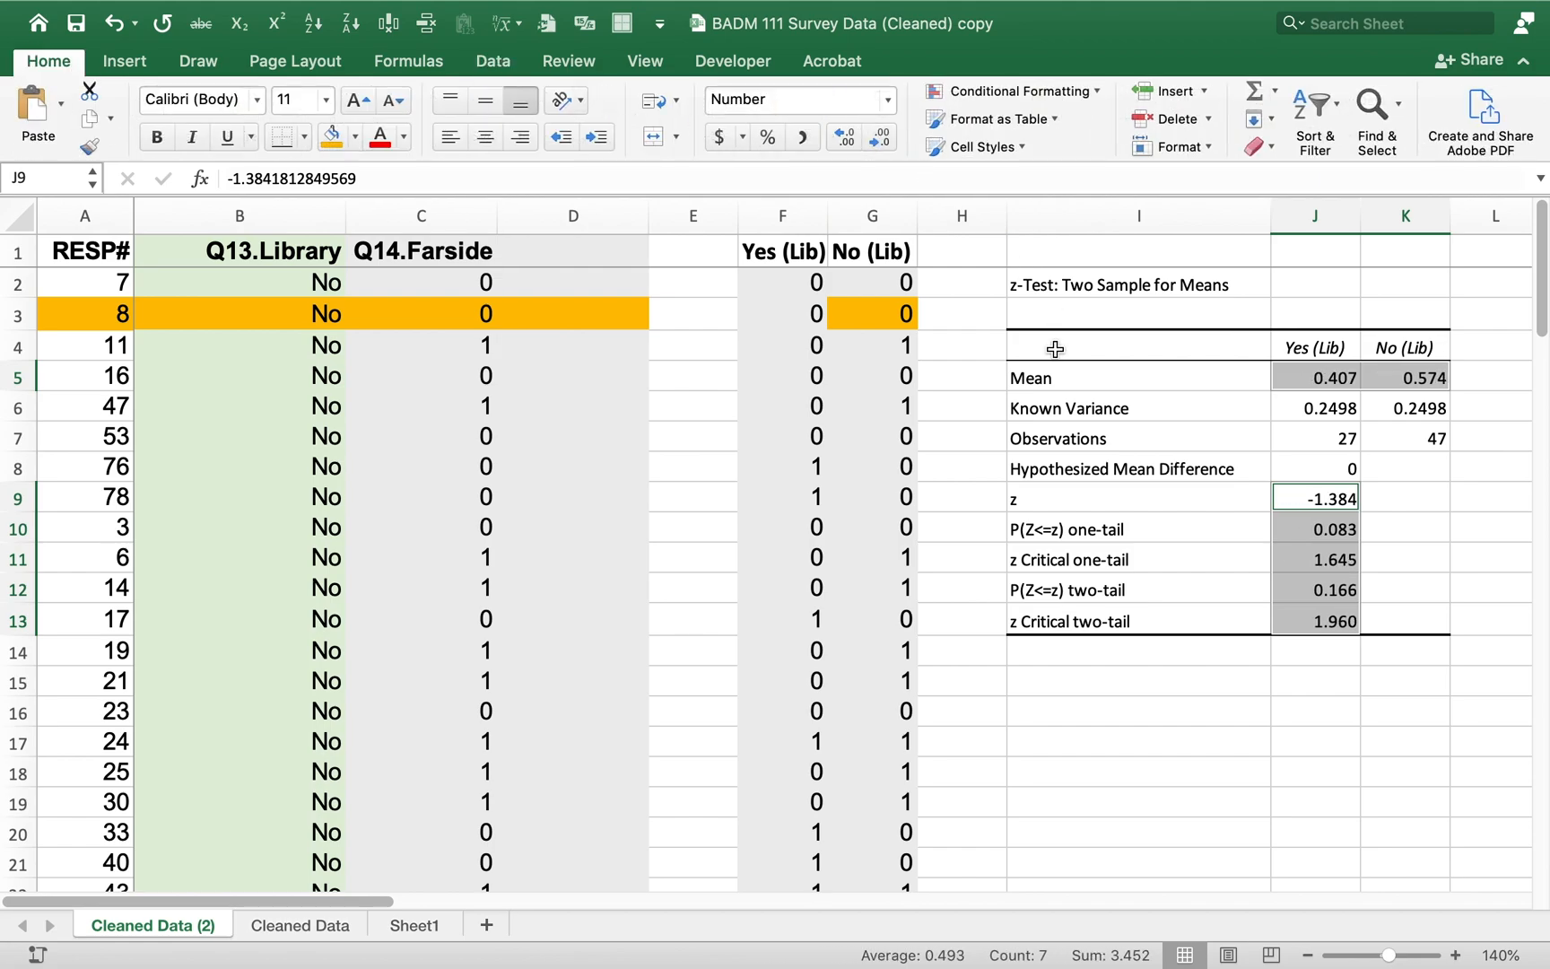
click(1153, 459)
Step: Compare the Yes (Lib) and No (Lib) means in the z-test output with the pbar values in F50 and G50
click(1316, 386)
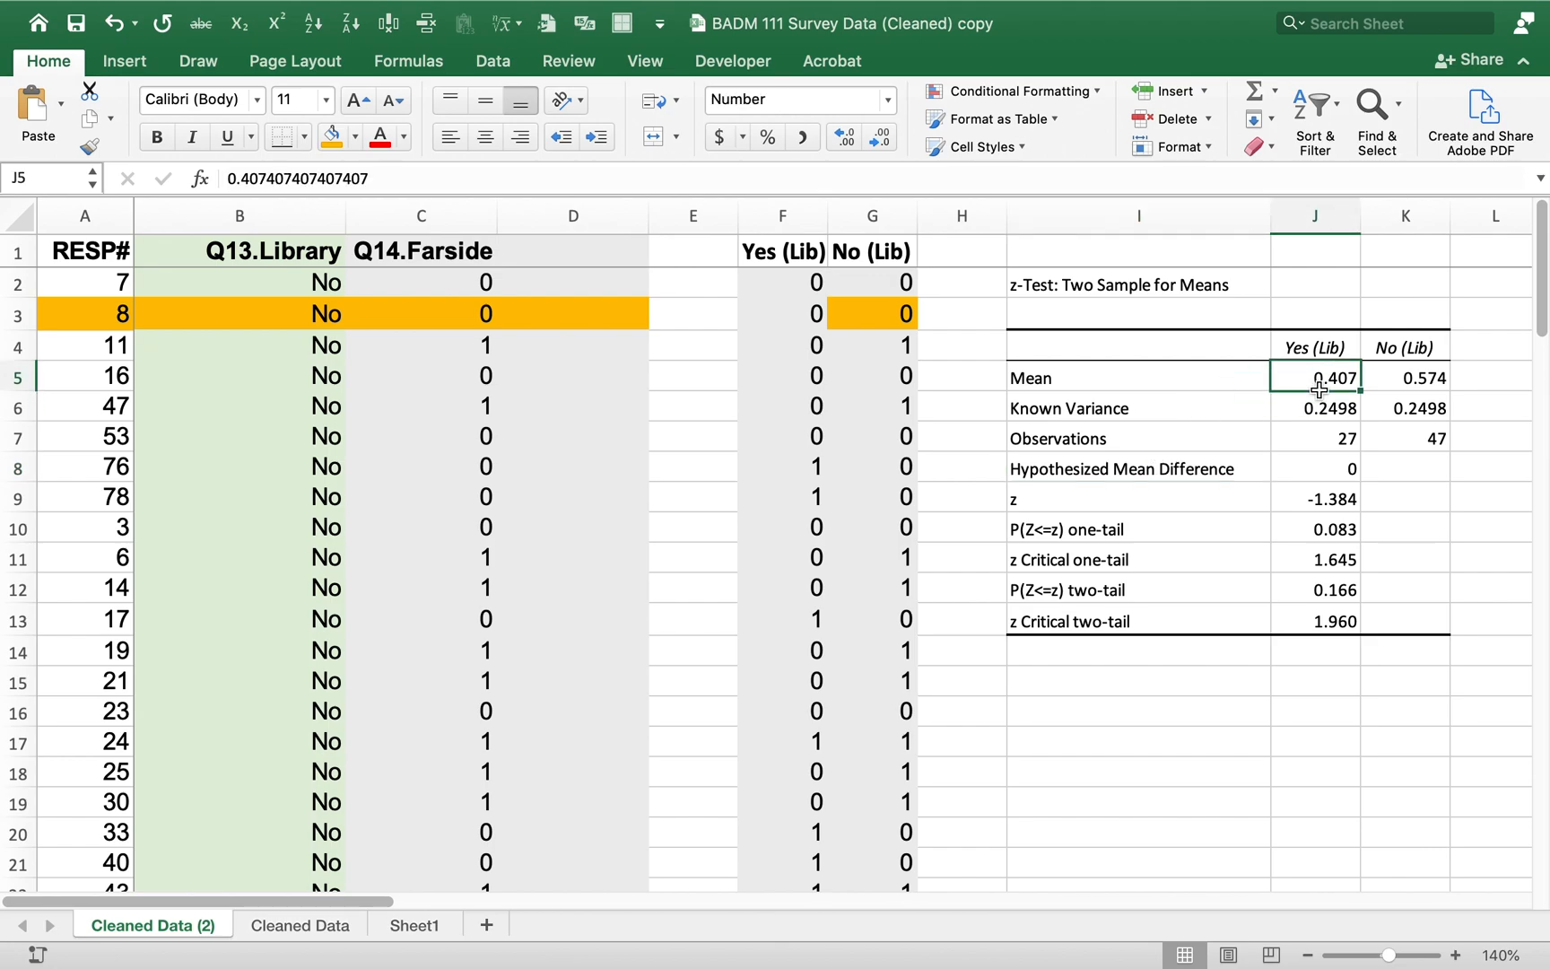
click(1442, 375)
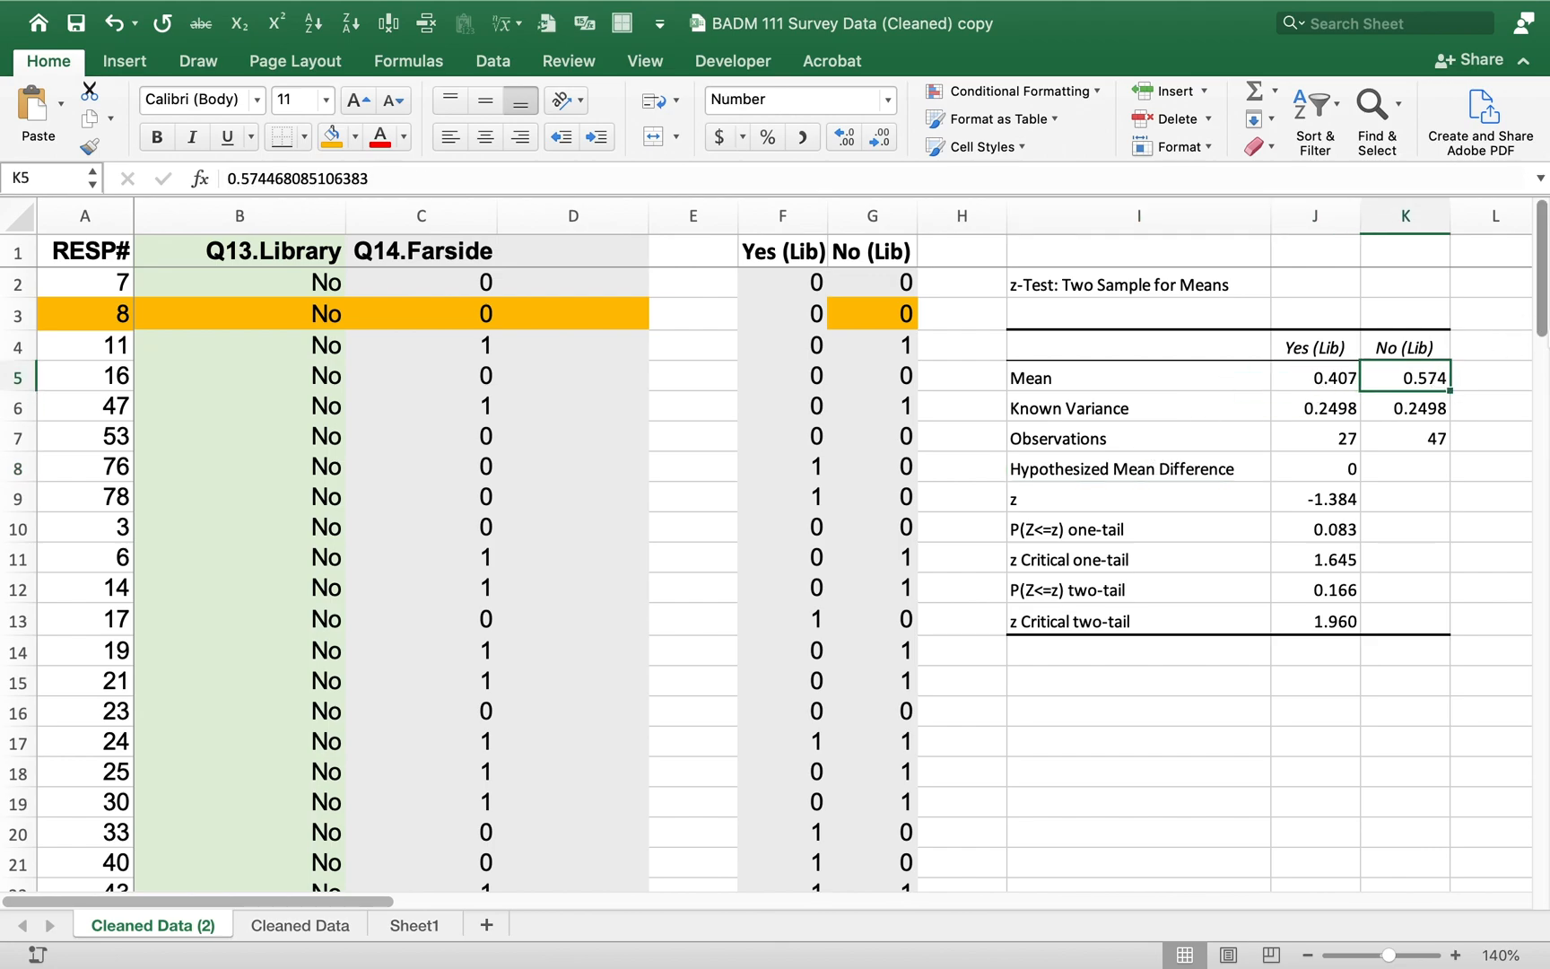
drag(1545, 320, 1545, 557)
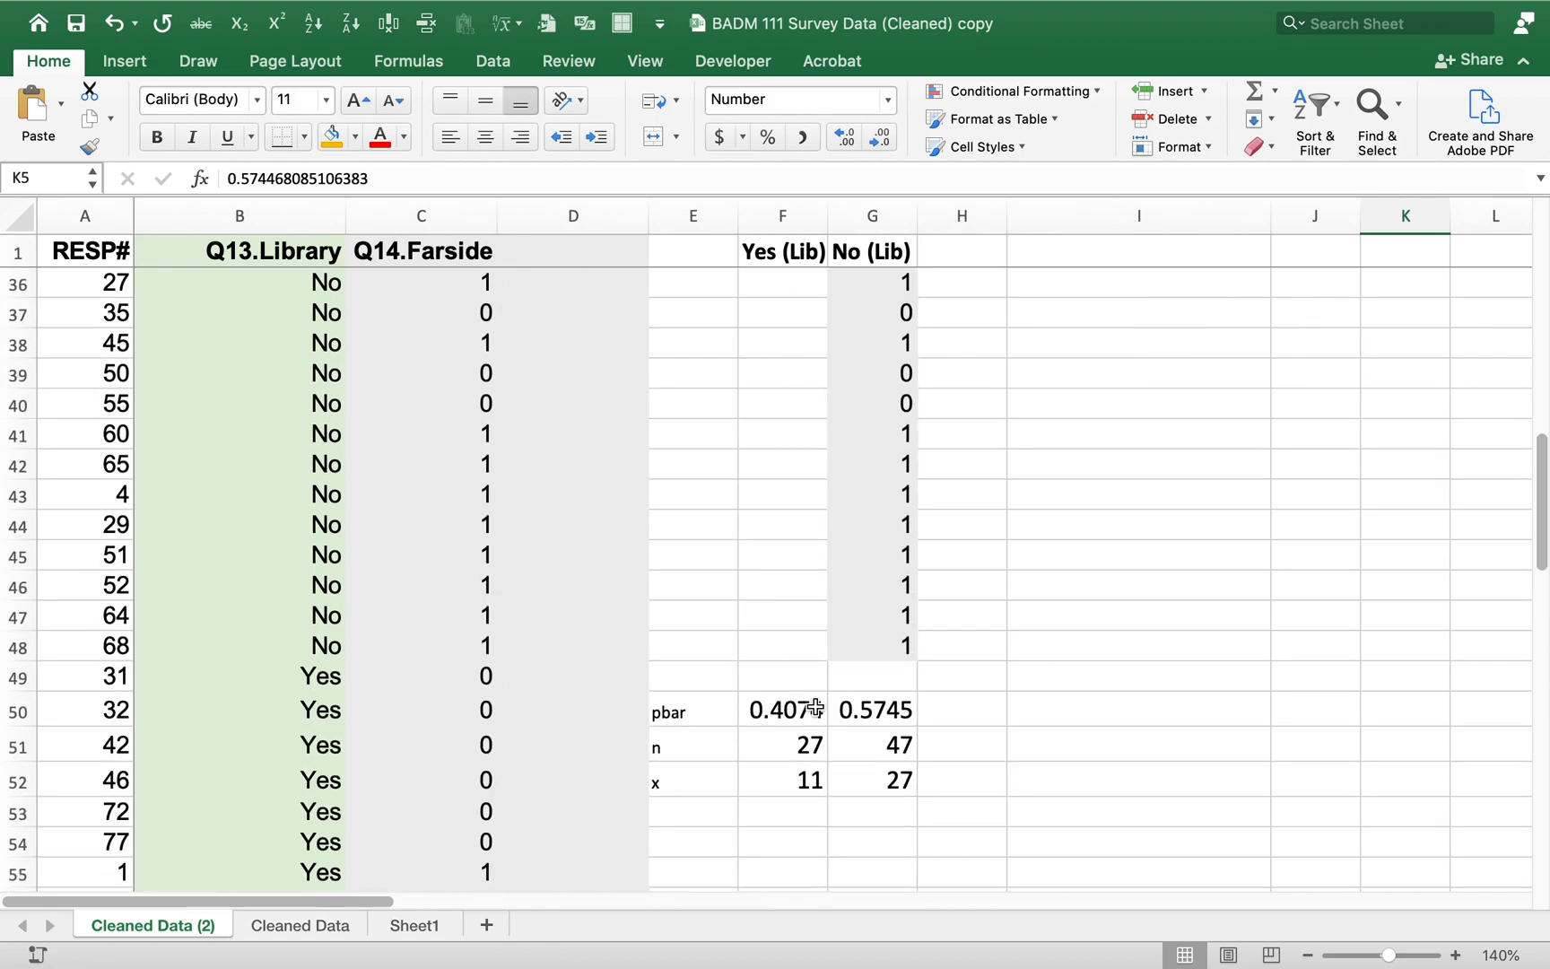
drag(810, 709, 897, 709)
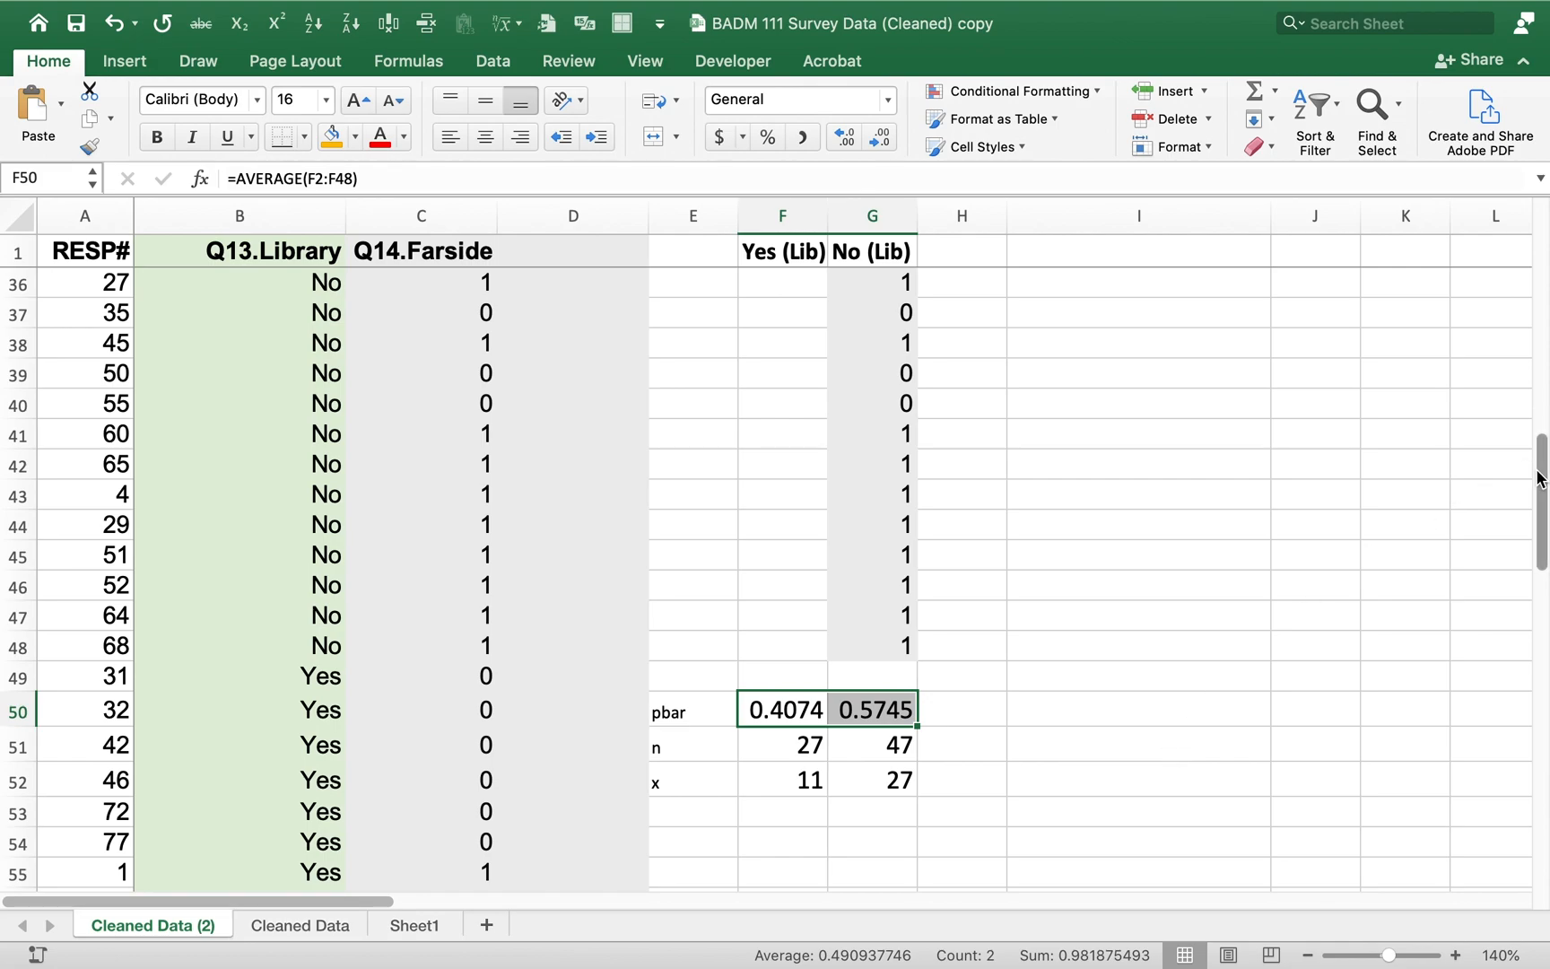
drag(1539, 480, 1545, 242)
click(1316, 357)
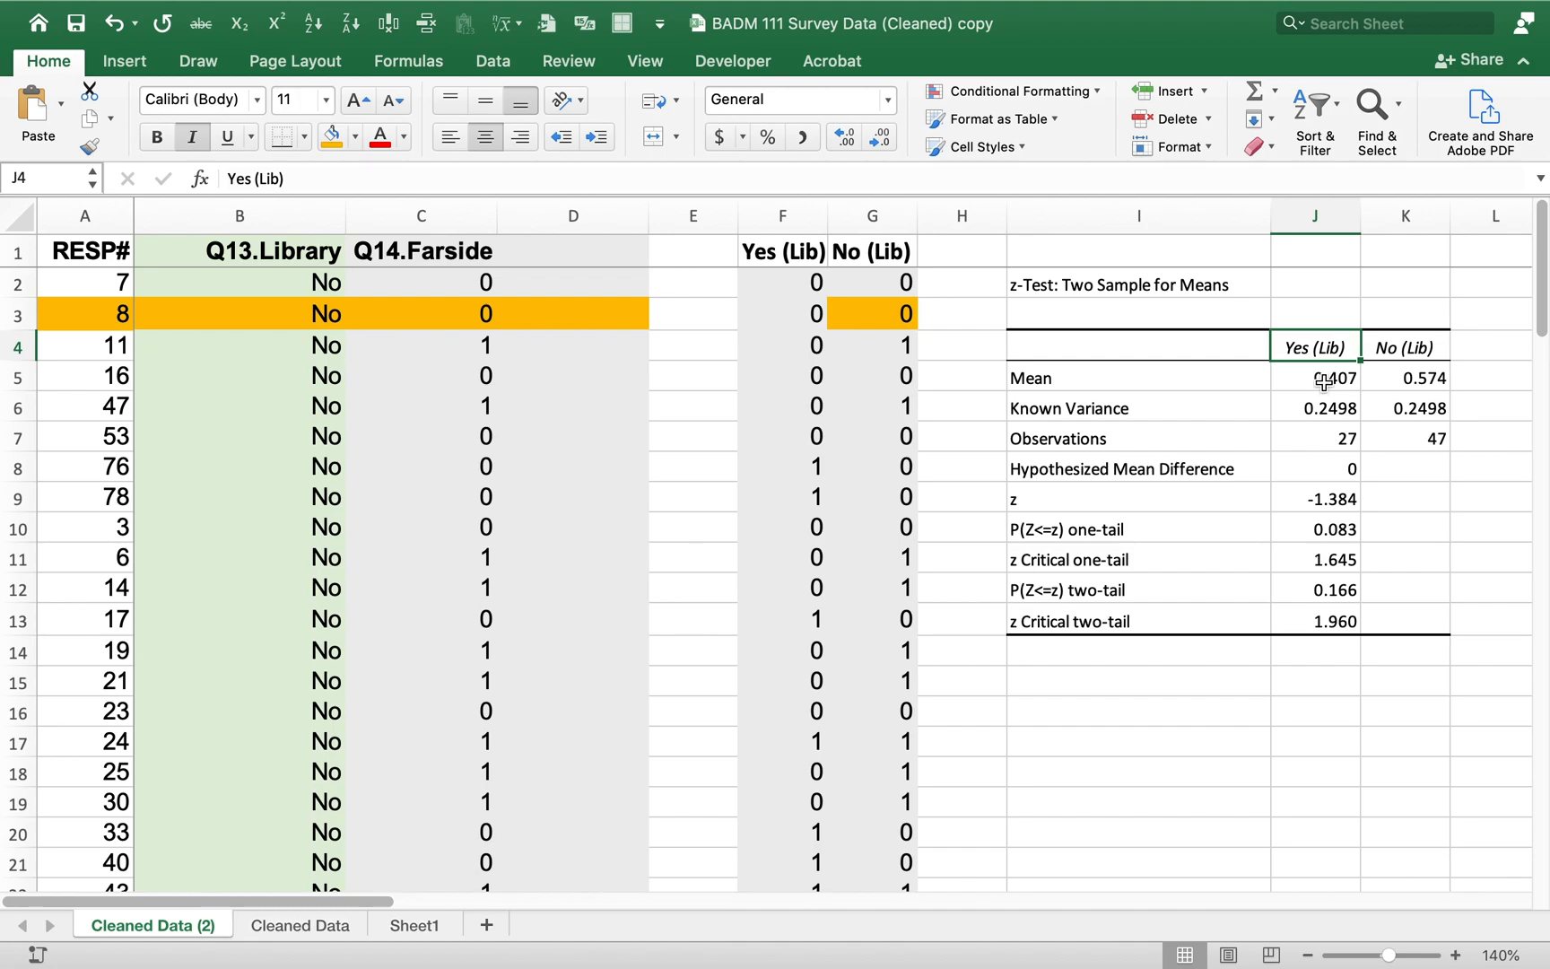
click(1351, 380)
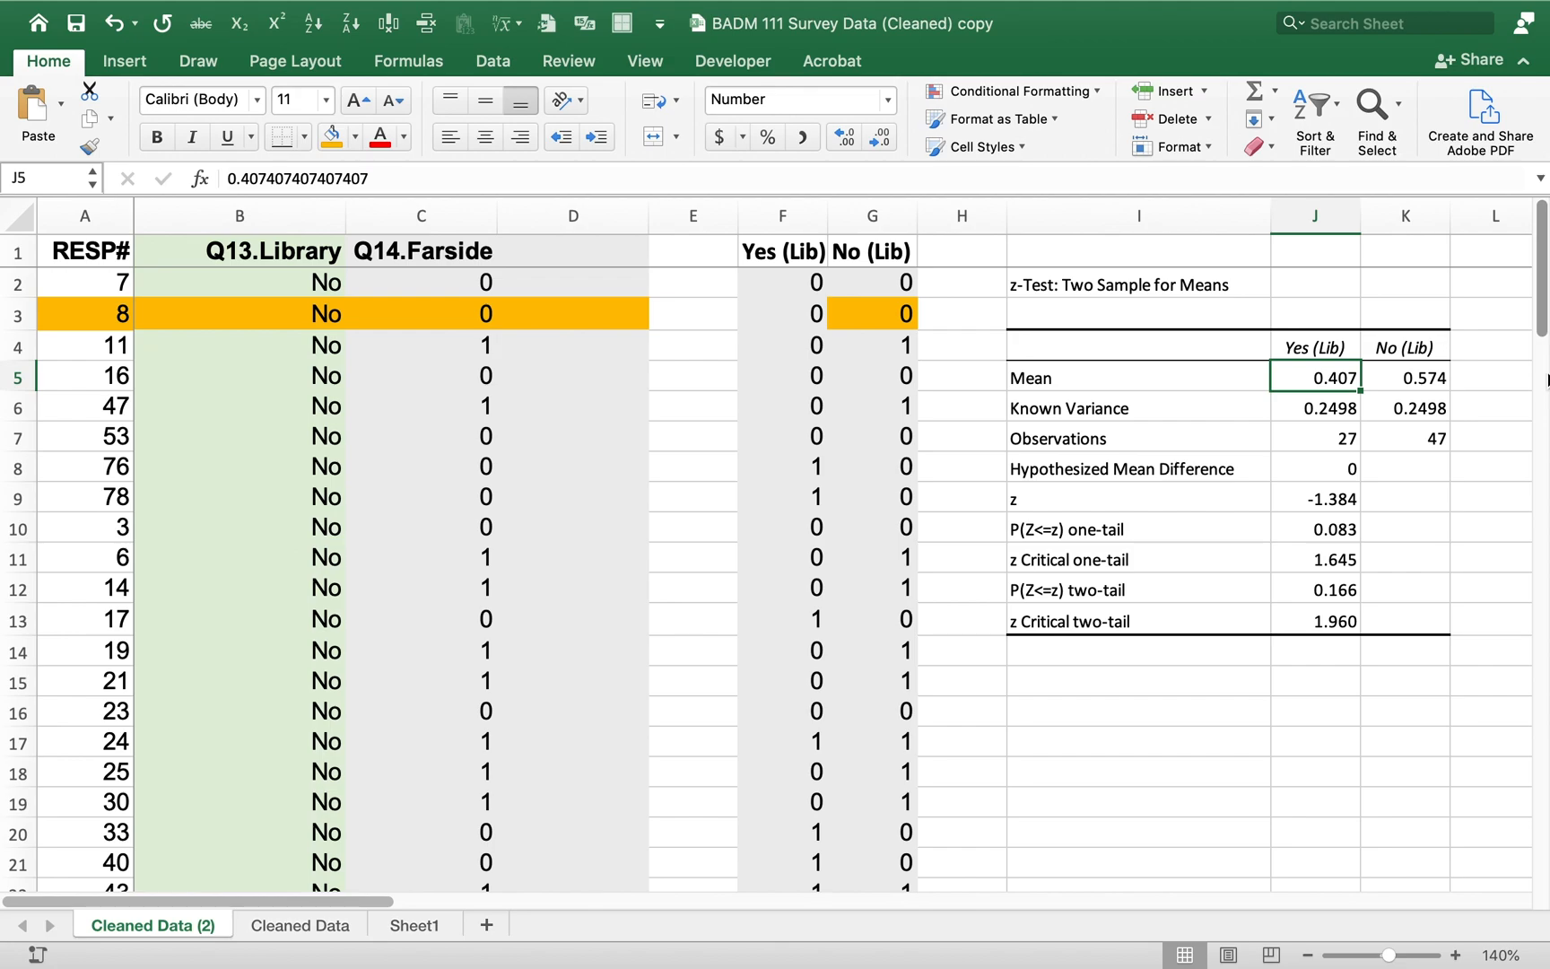
click(1426, 355)
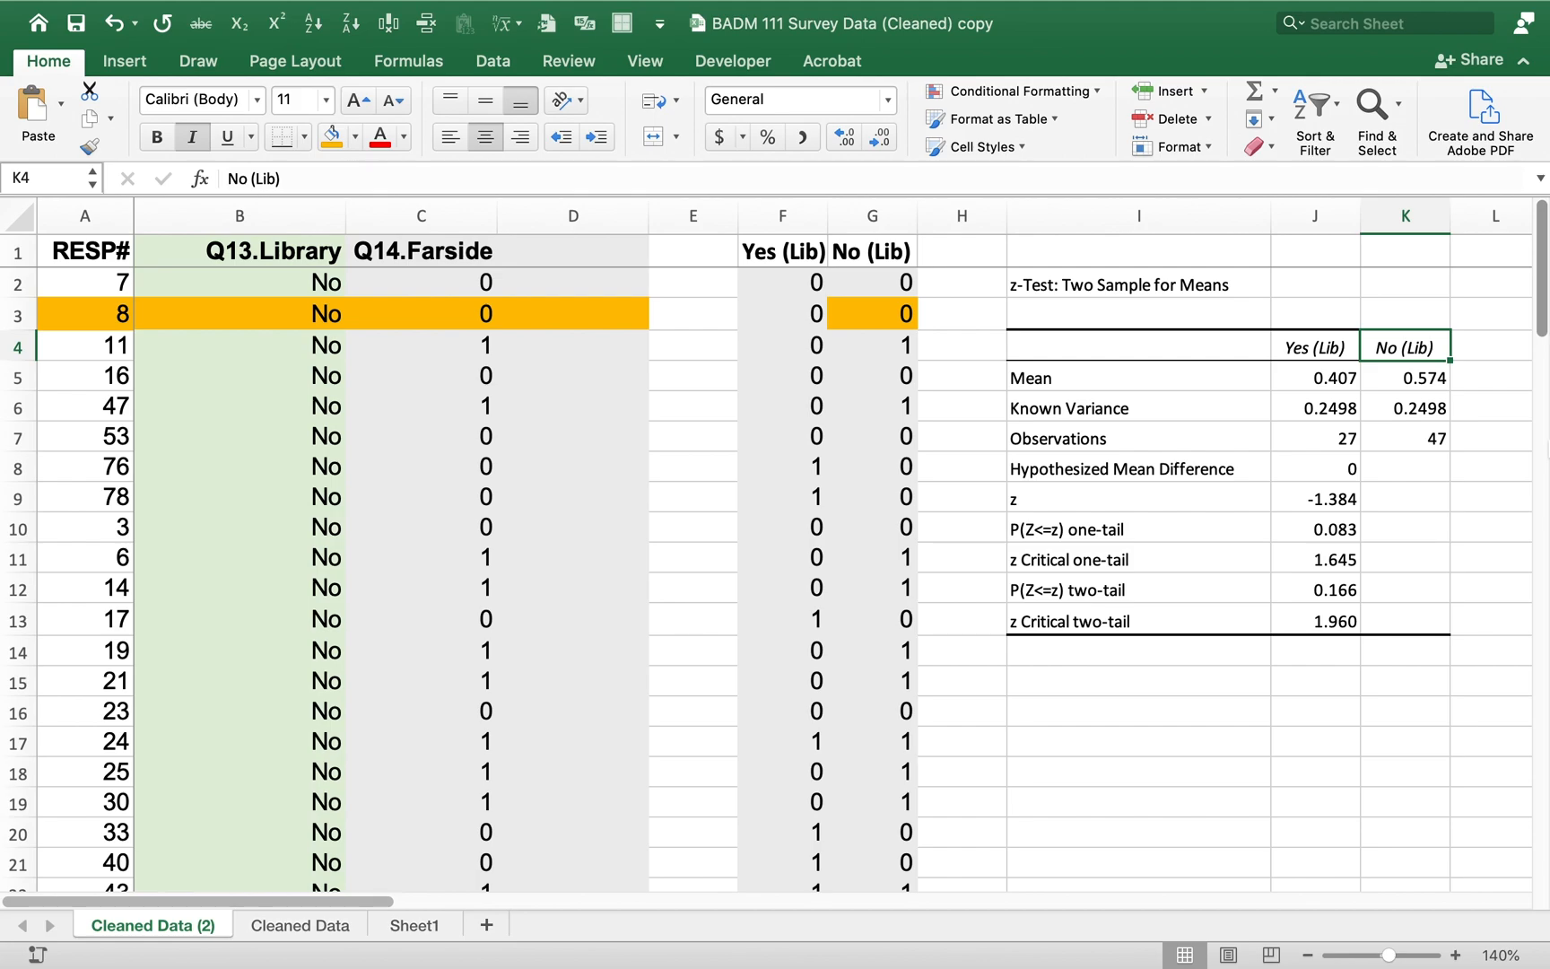
Step: Fill the z row (I9:J9) and the z Critical two-tail row (I13:J13) of the z-test output with yellow
click(1421, 380)
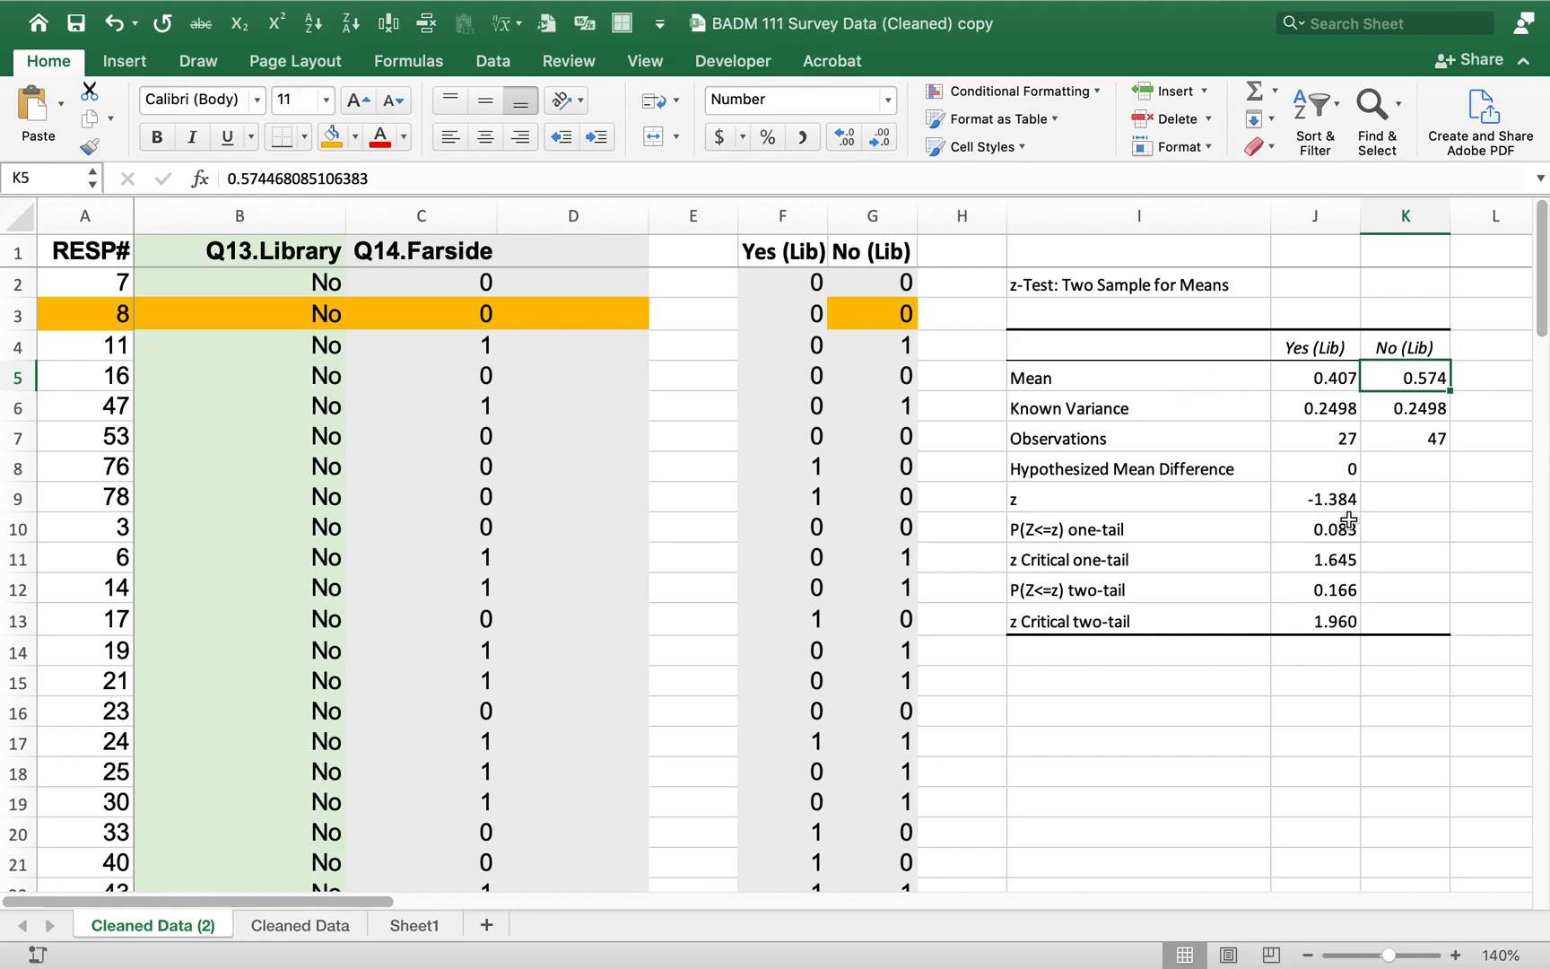
click(1102, 503)
drag(1102, 503, 1308, 504)
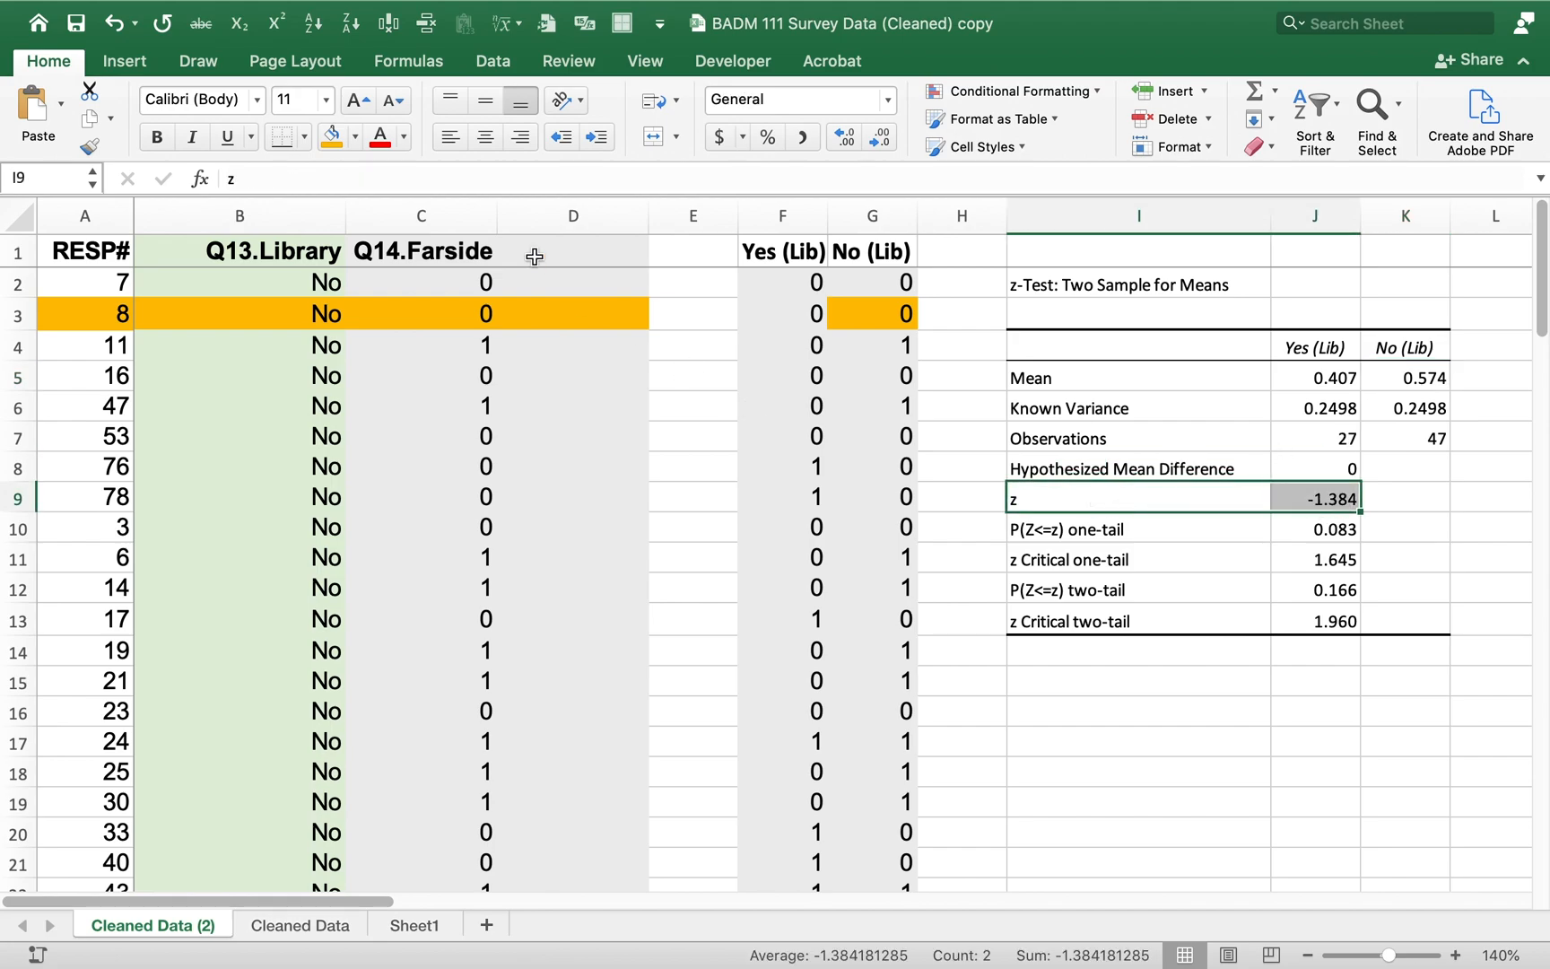
click(357, 138)
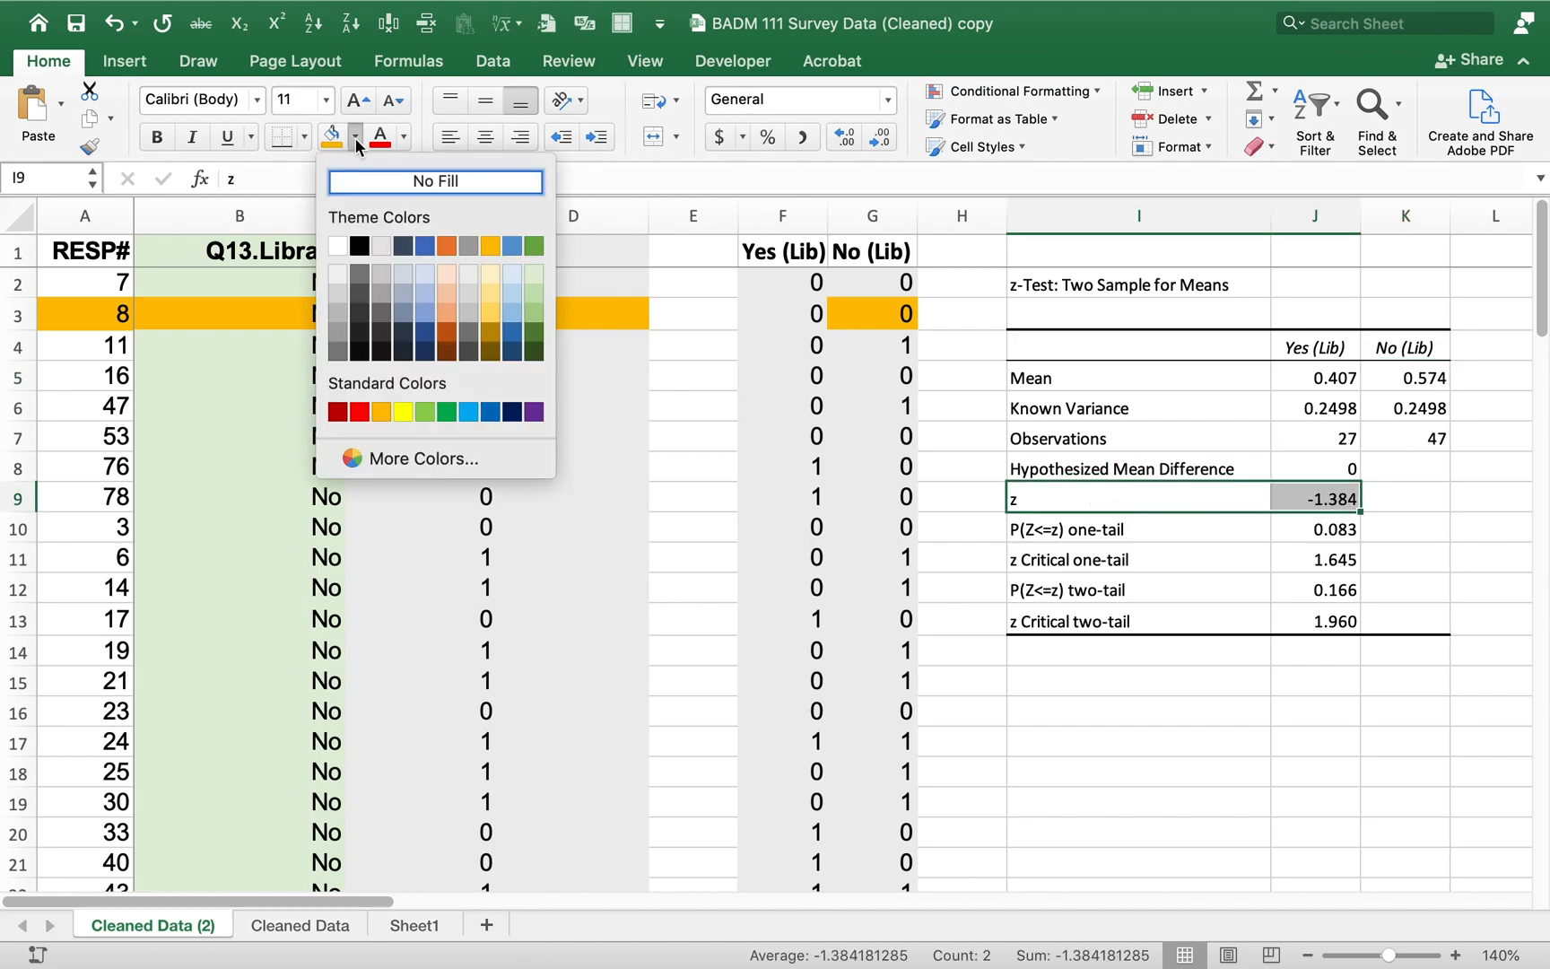
click(401, 411)
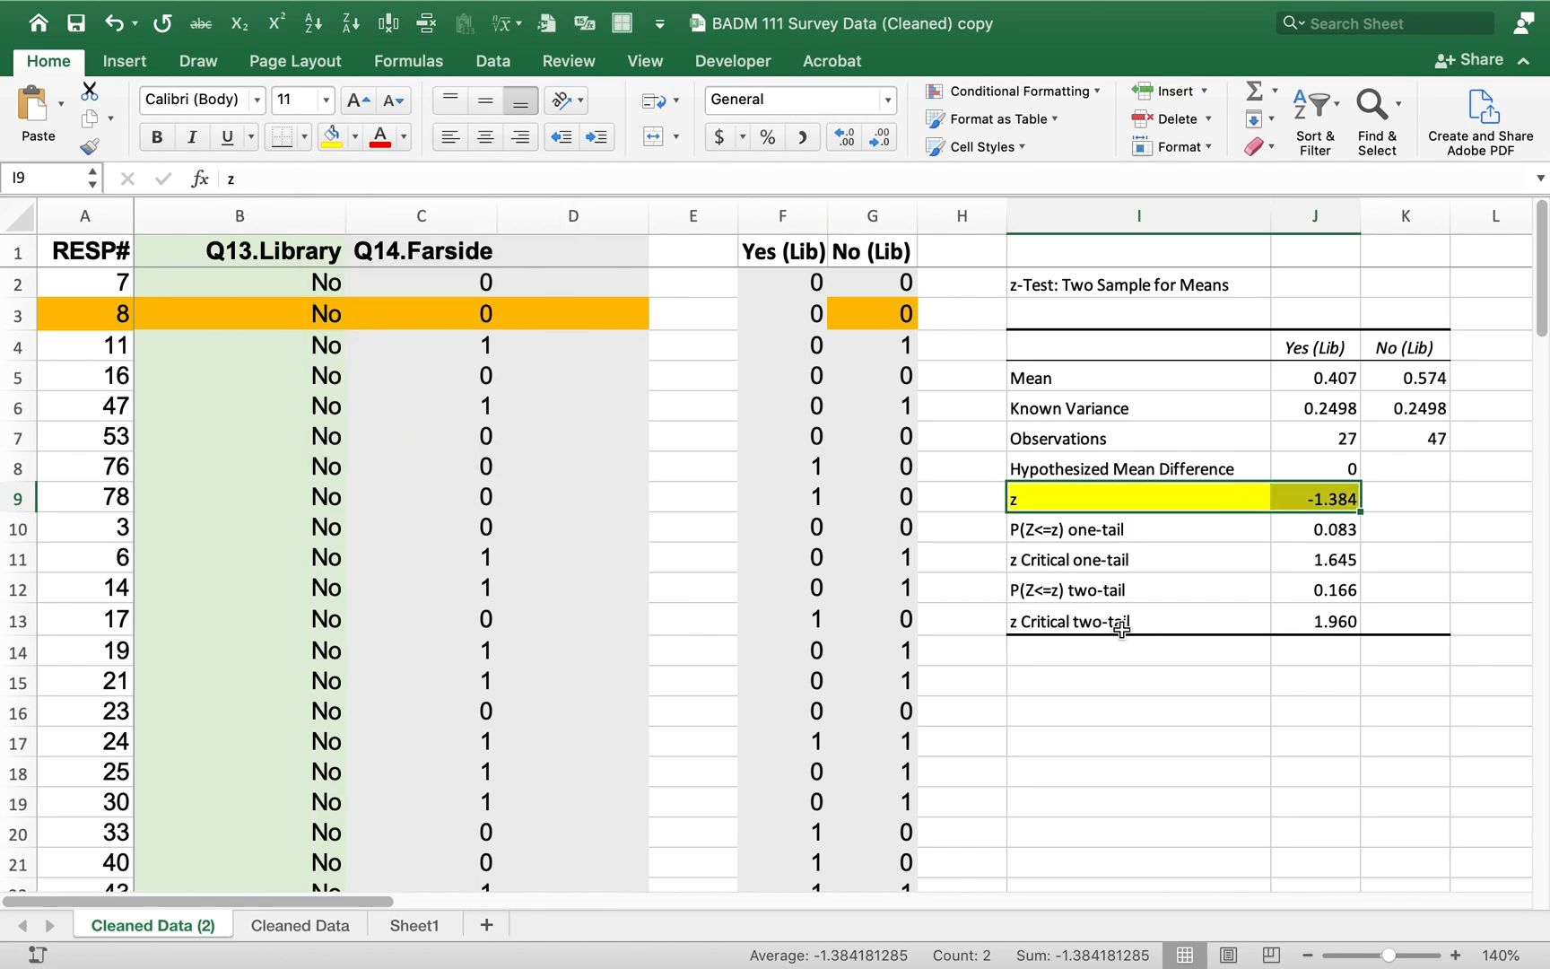
drag(1120, 628, 1333, 616)
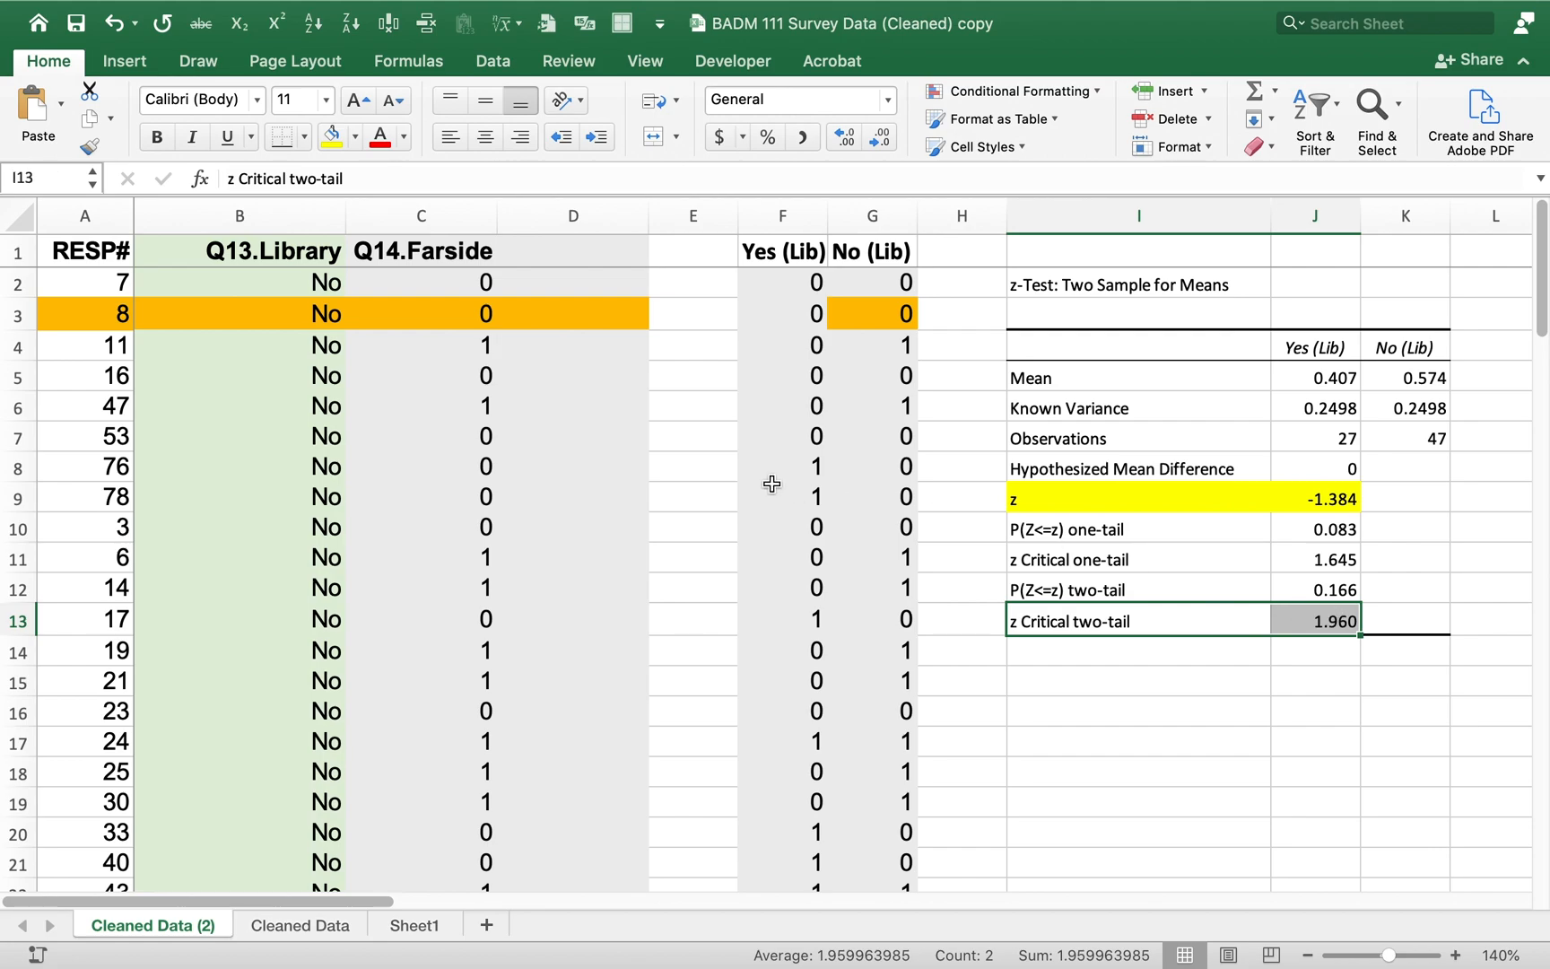
click(333, 140)
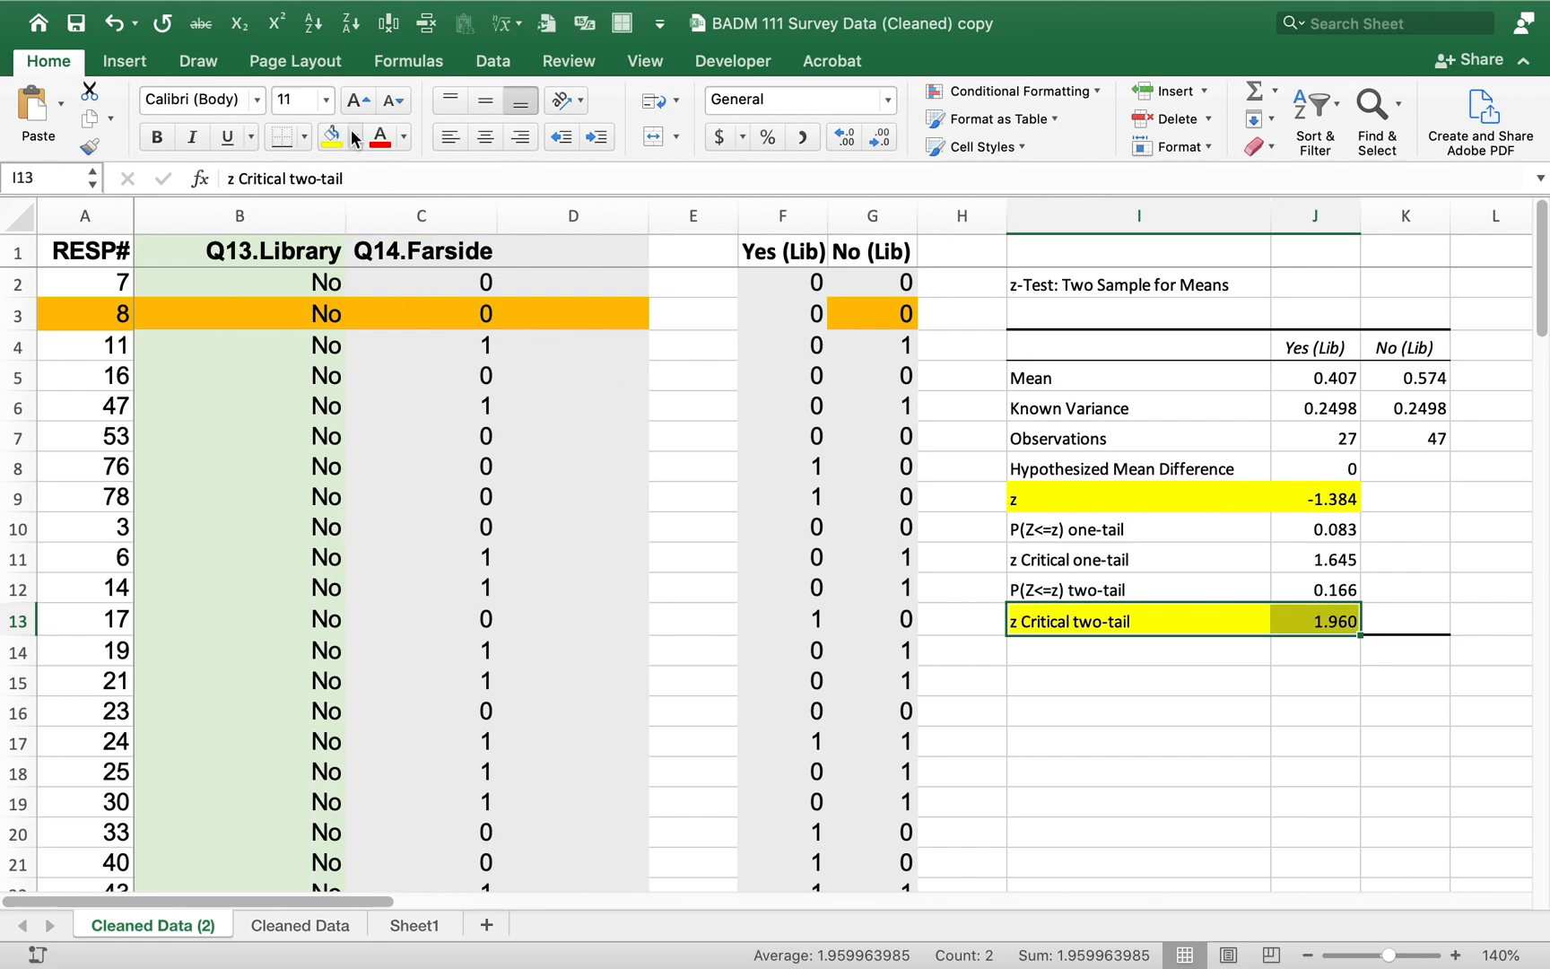
Step: Fill the two-tail P-value label and result in I12:J12 with the gold theme colour
drag(1033, 587, 1278, 580)
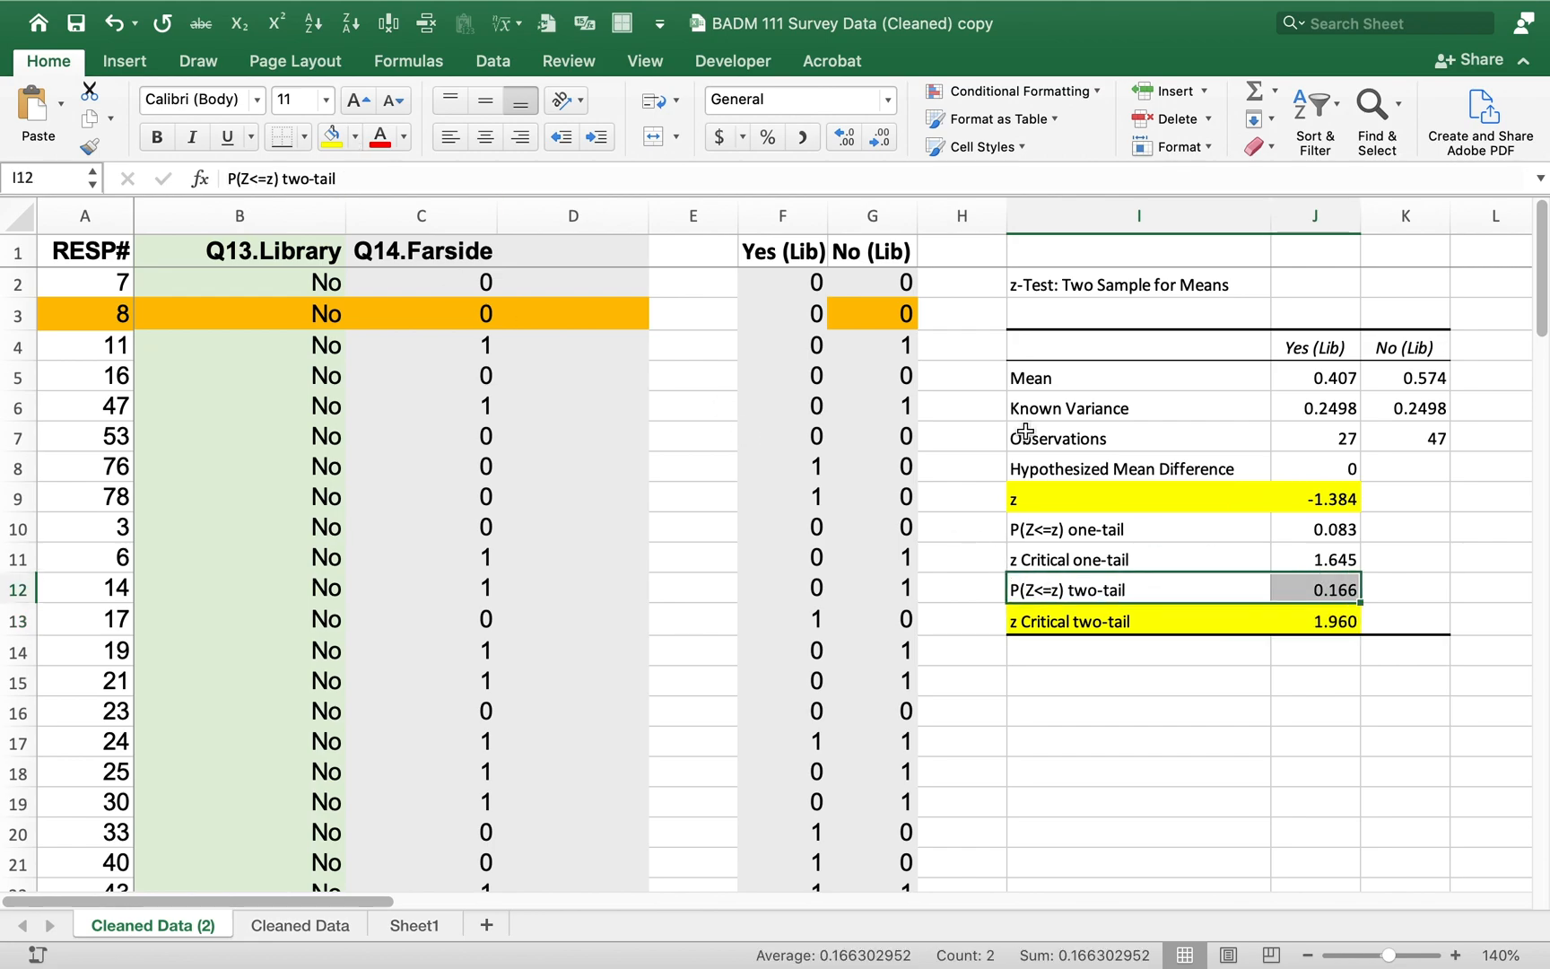
click(356, 138)
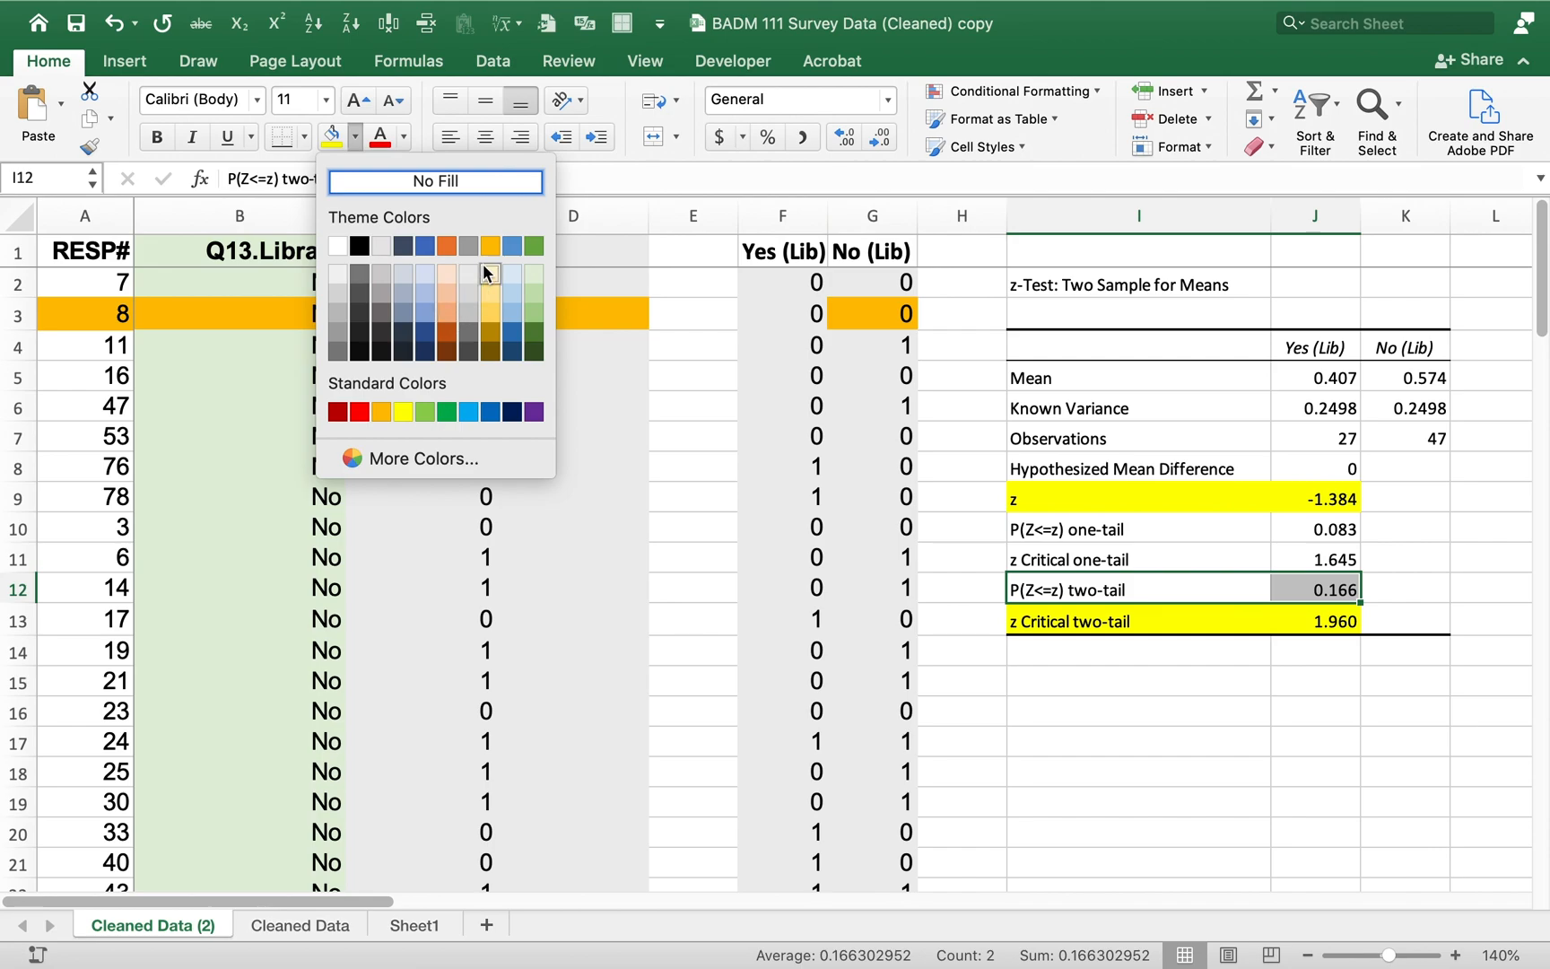
click(488, 248)
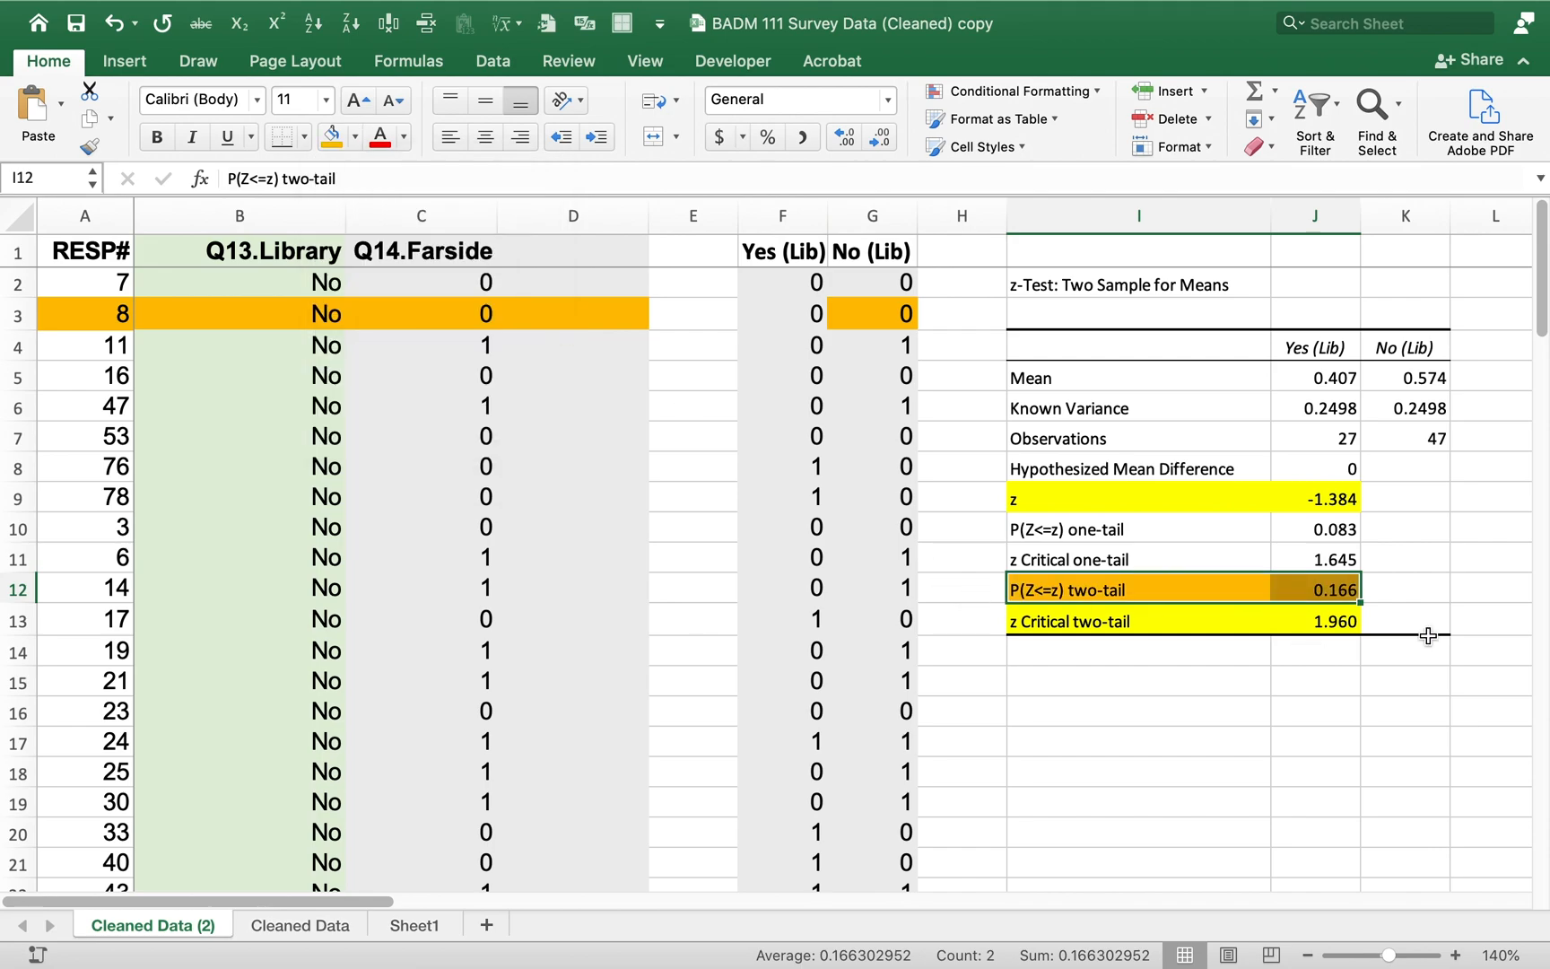
click(1412, 590)
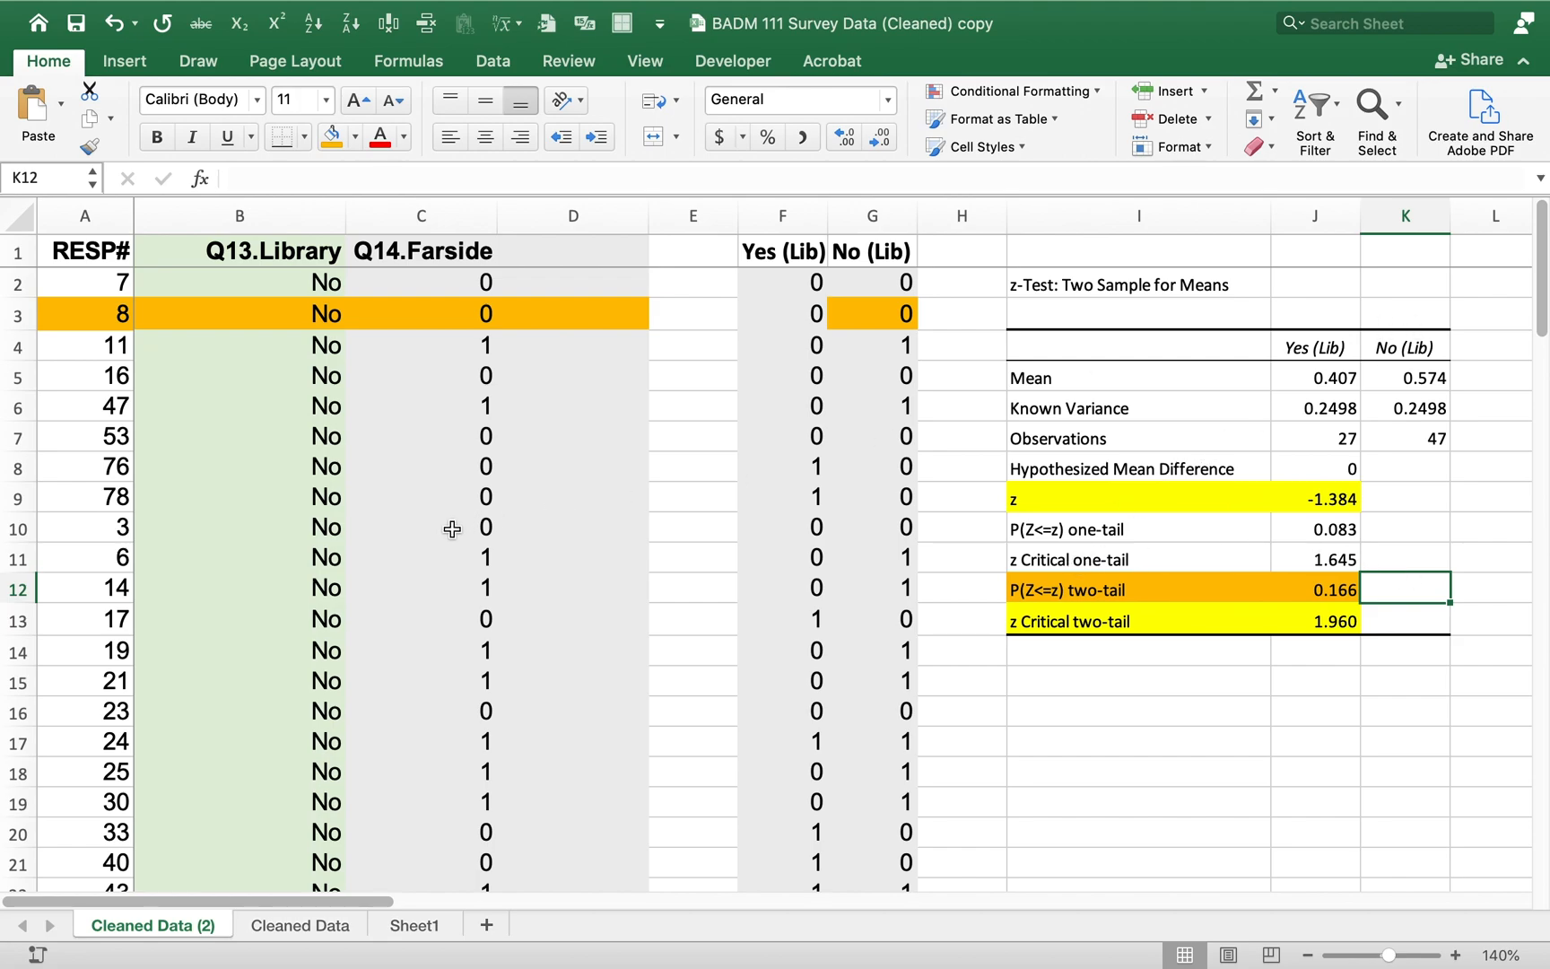
Step: Create a PivotTable on a new worksheet from the survey data in A1:C75 of Cleaned Data (2)
click(293, 439)
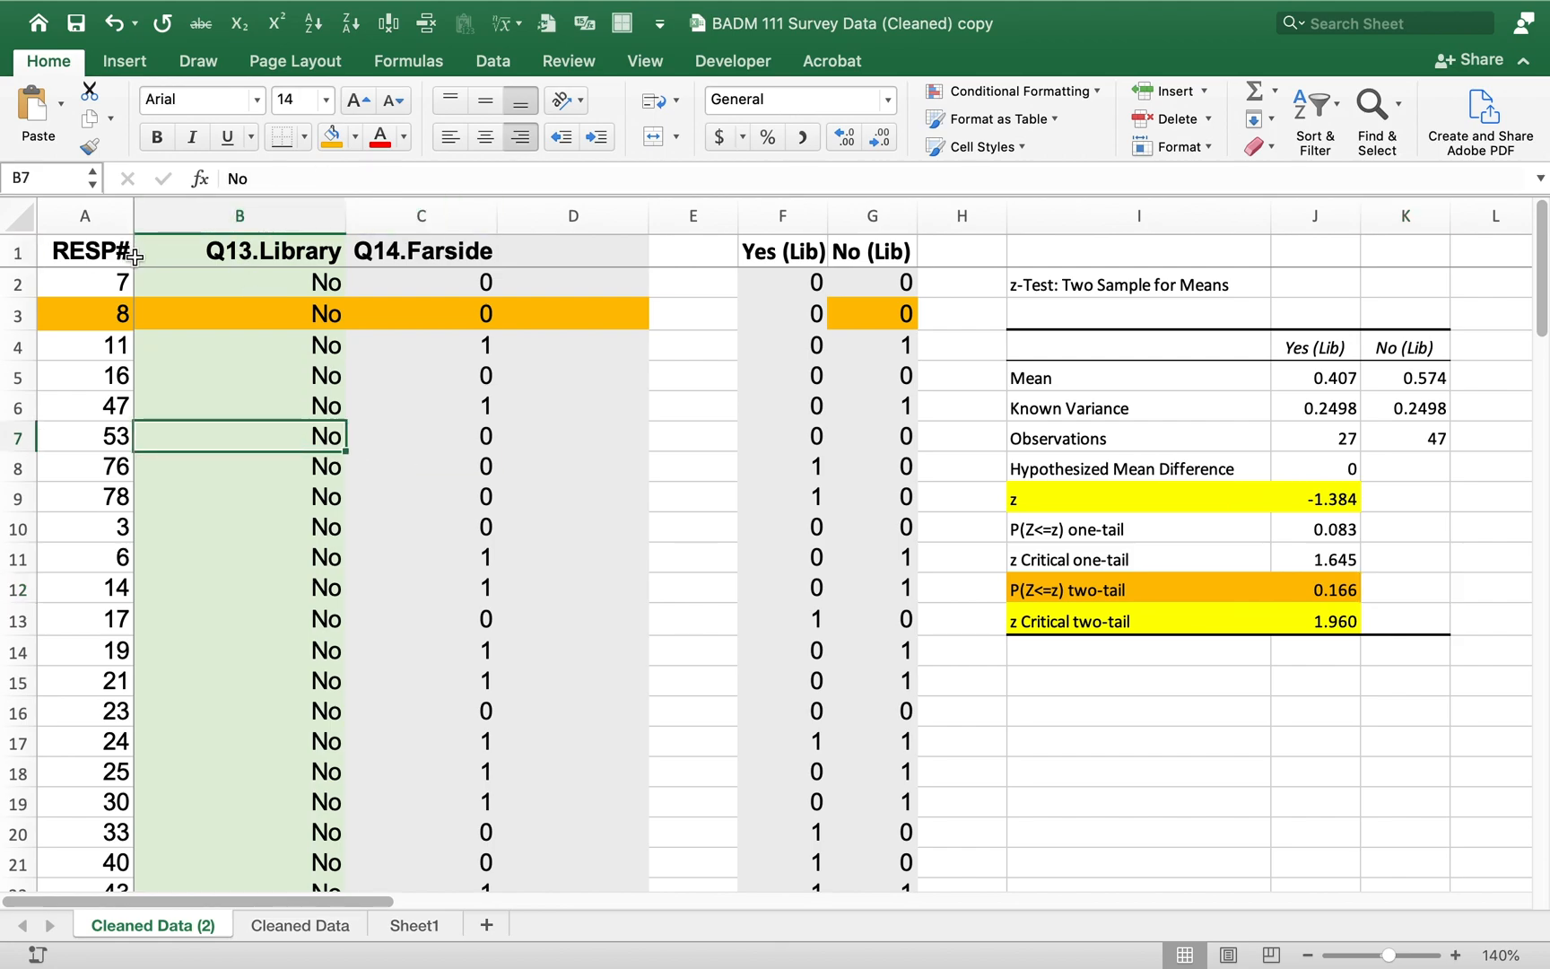
click(325, 474)
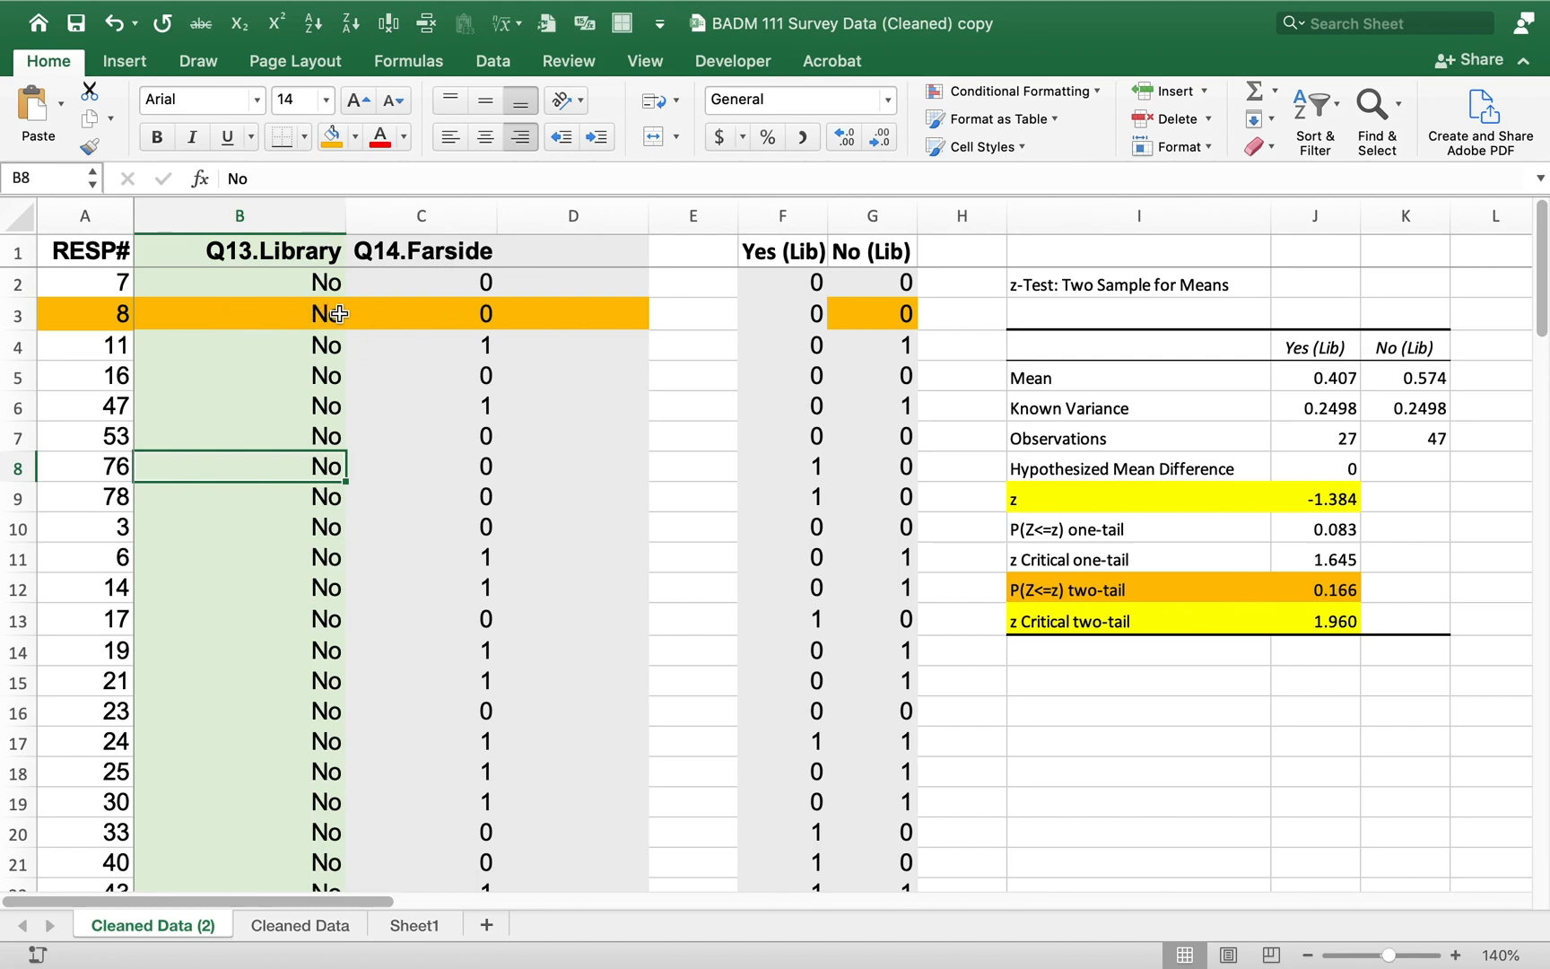
click(128, 61)
click(52, 113)
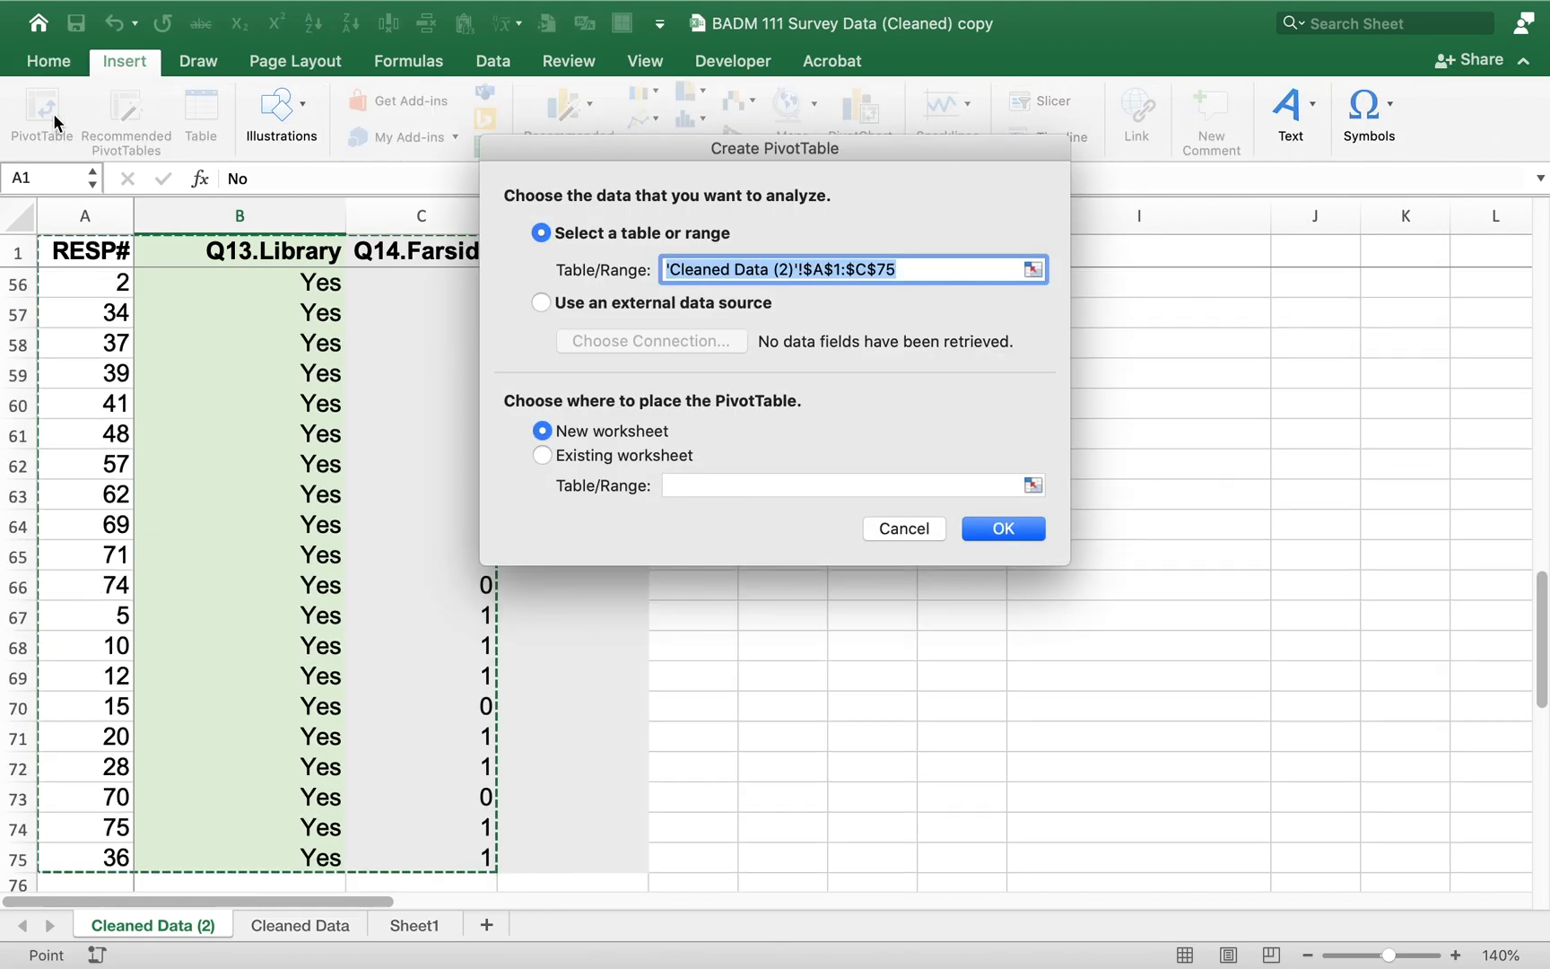
click(1011, 527)
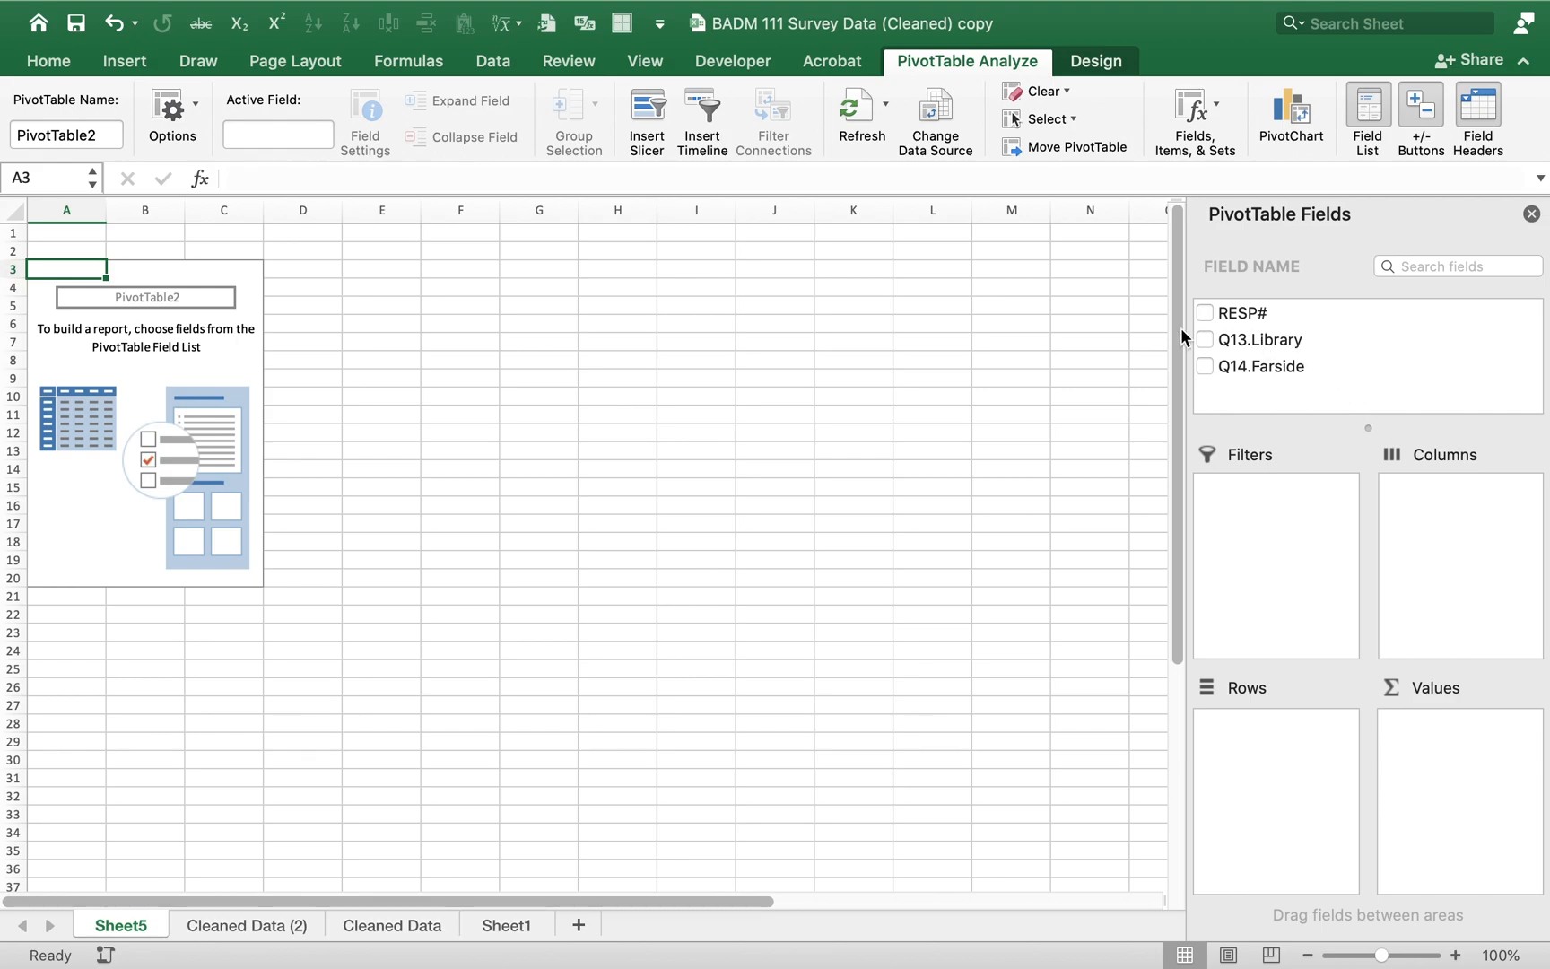
Step: Add RESP# to the PivotTable values and summarize it by Count
click(1205, 313)
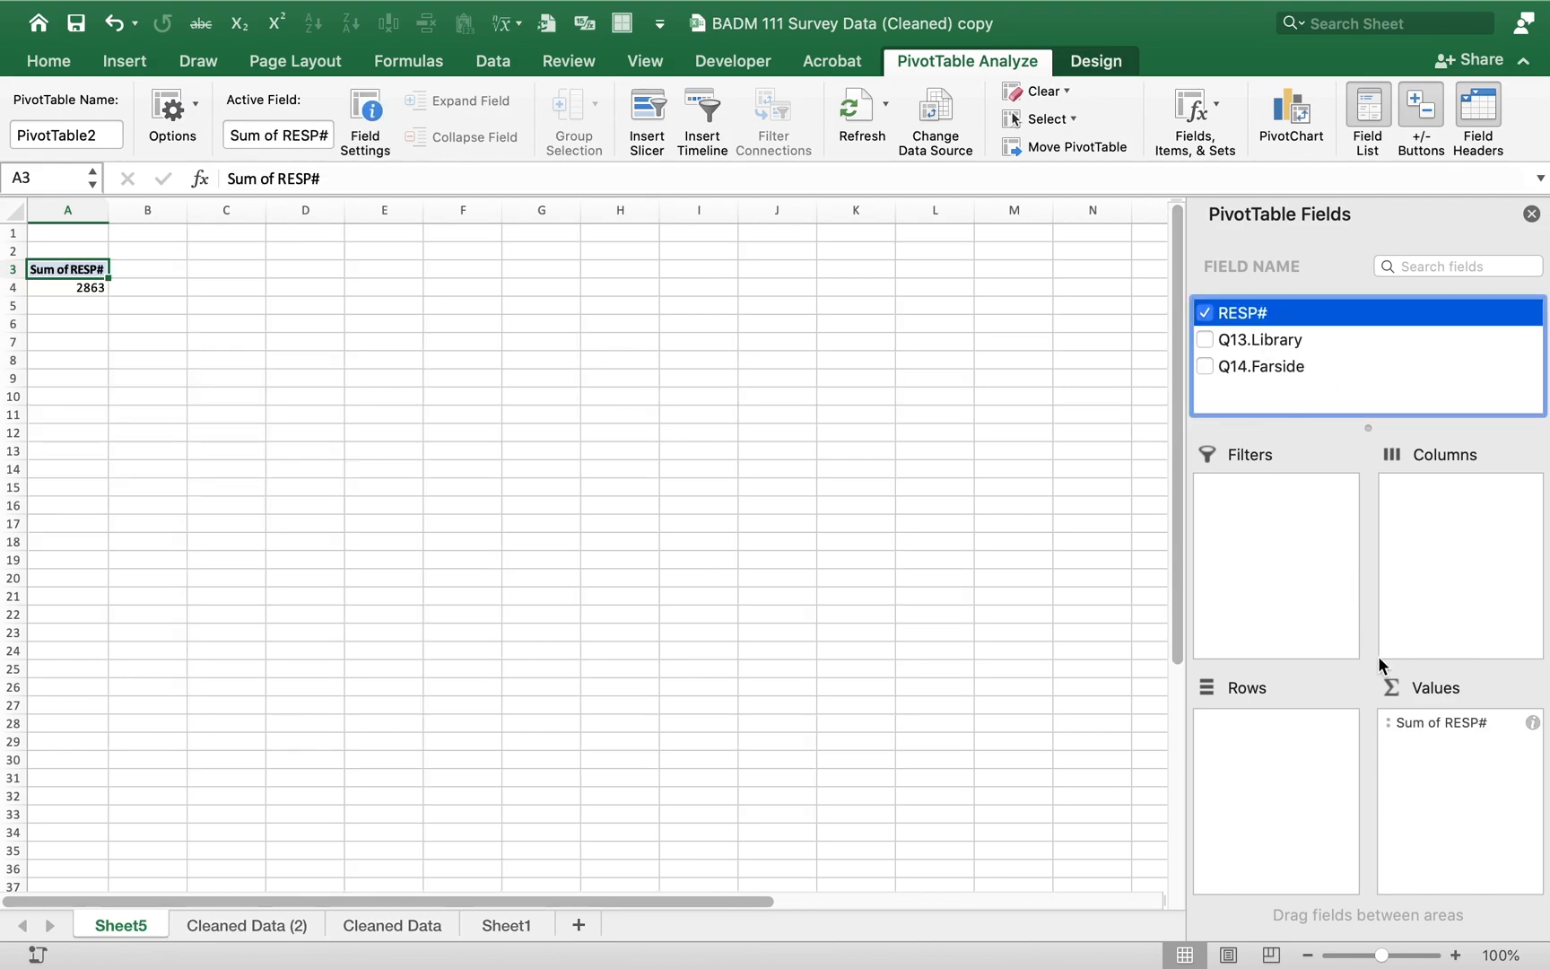
click(1533, 722)
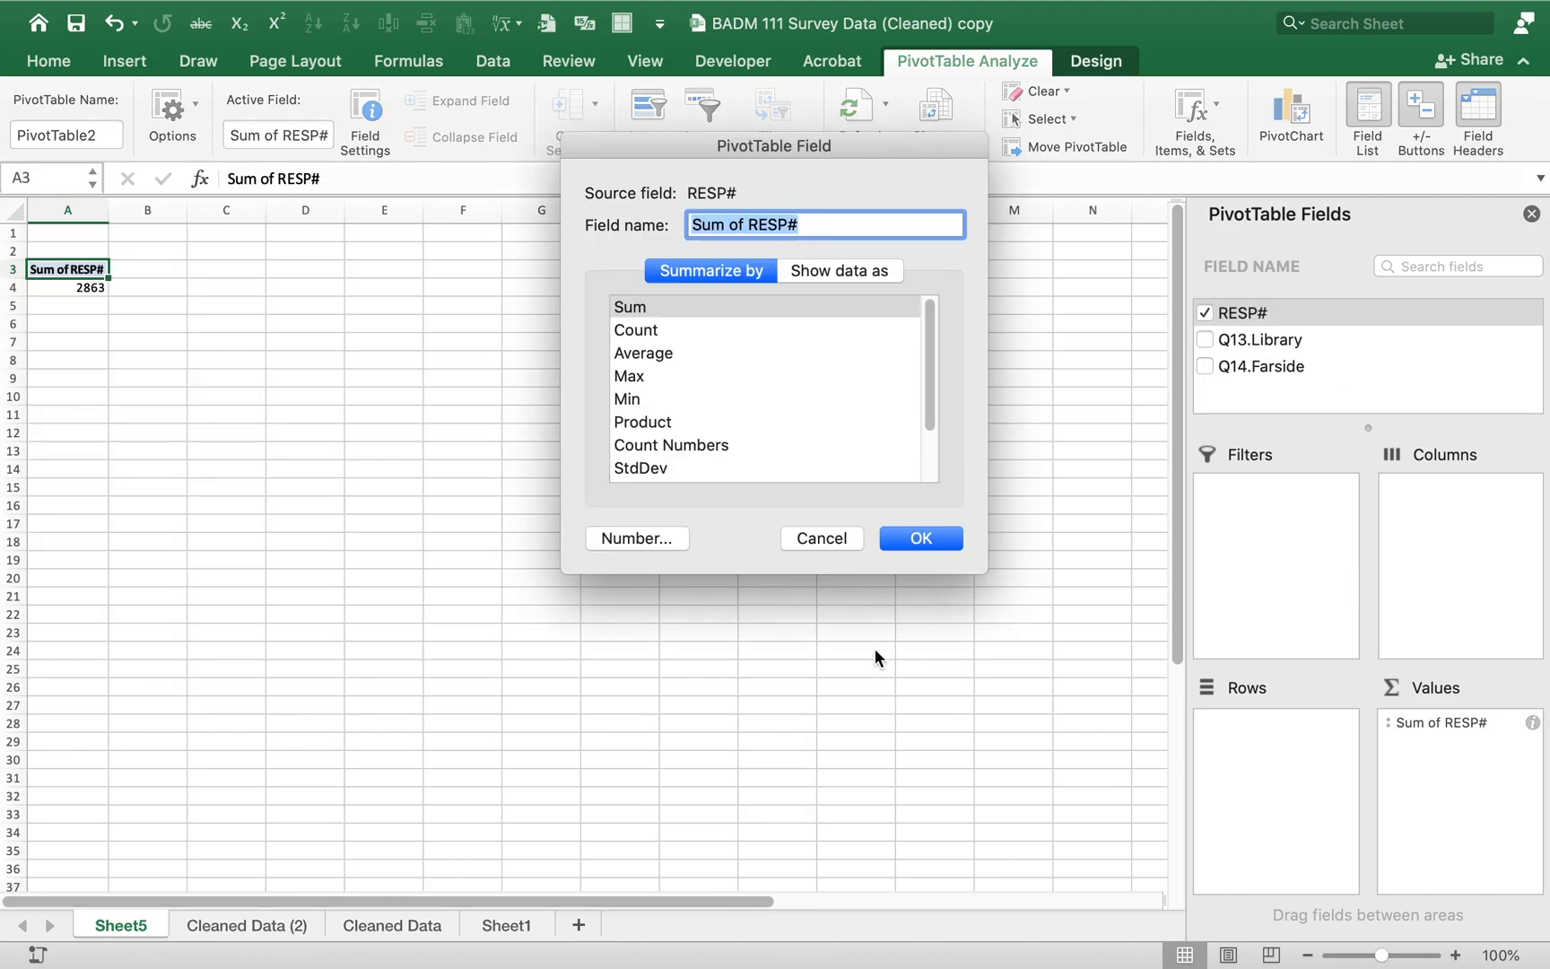
click(635, 332)
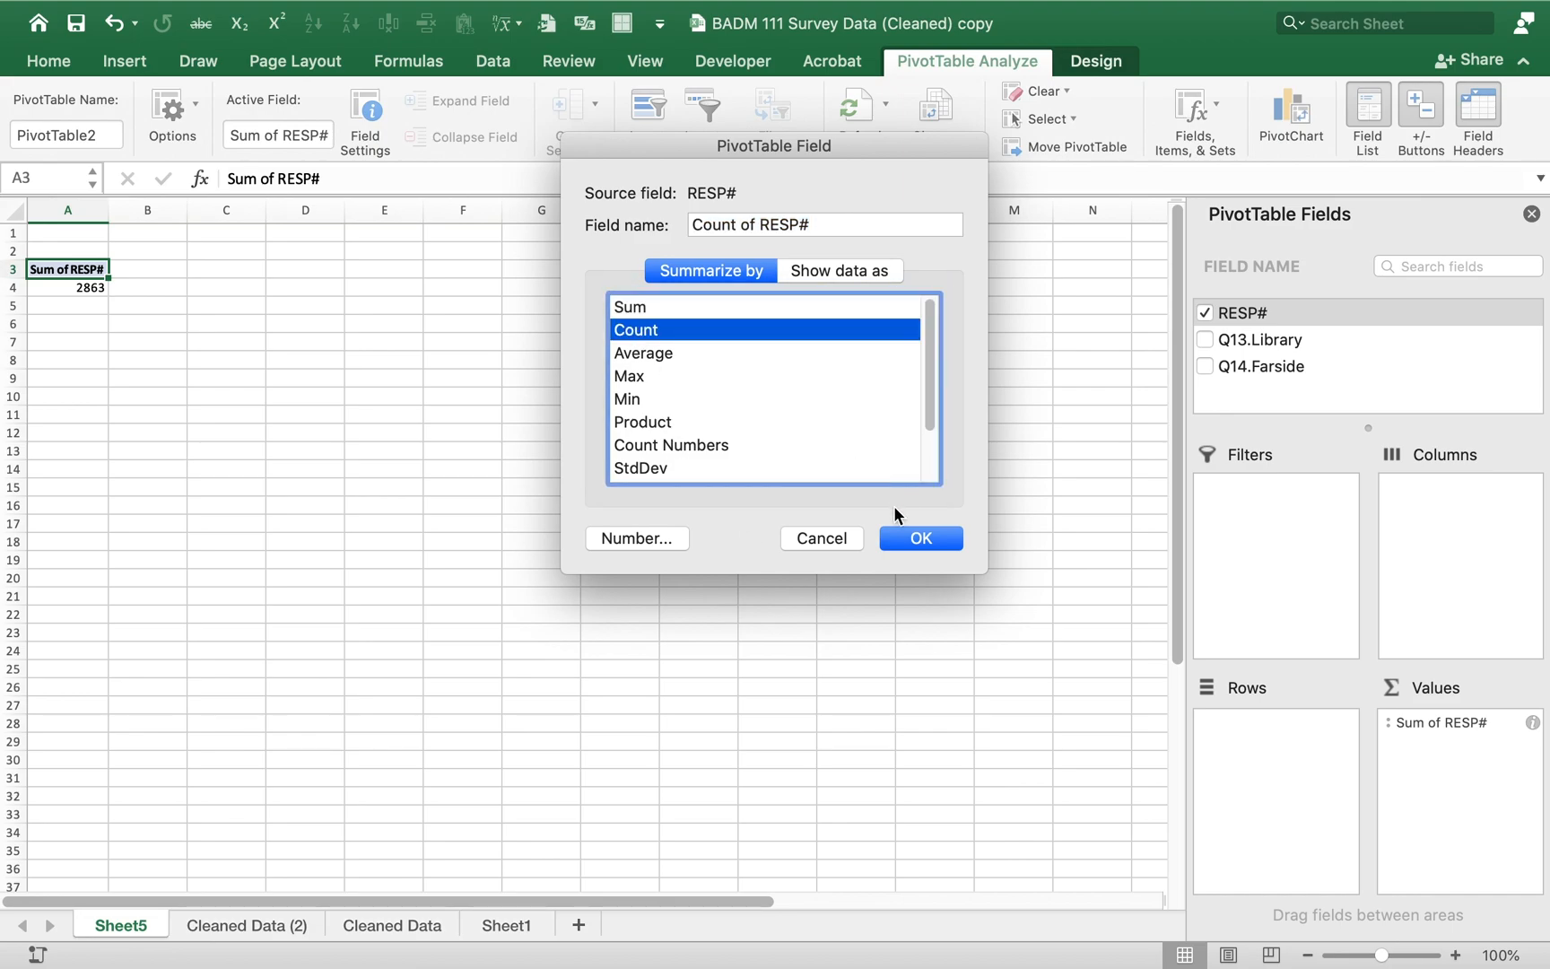
click(929, 535)
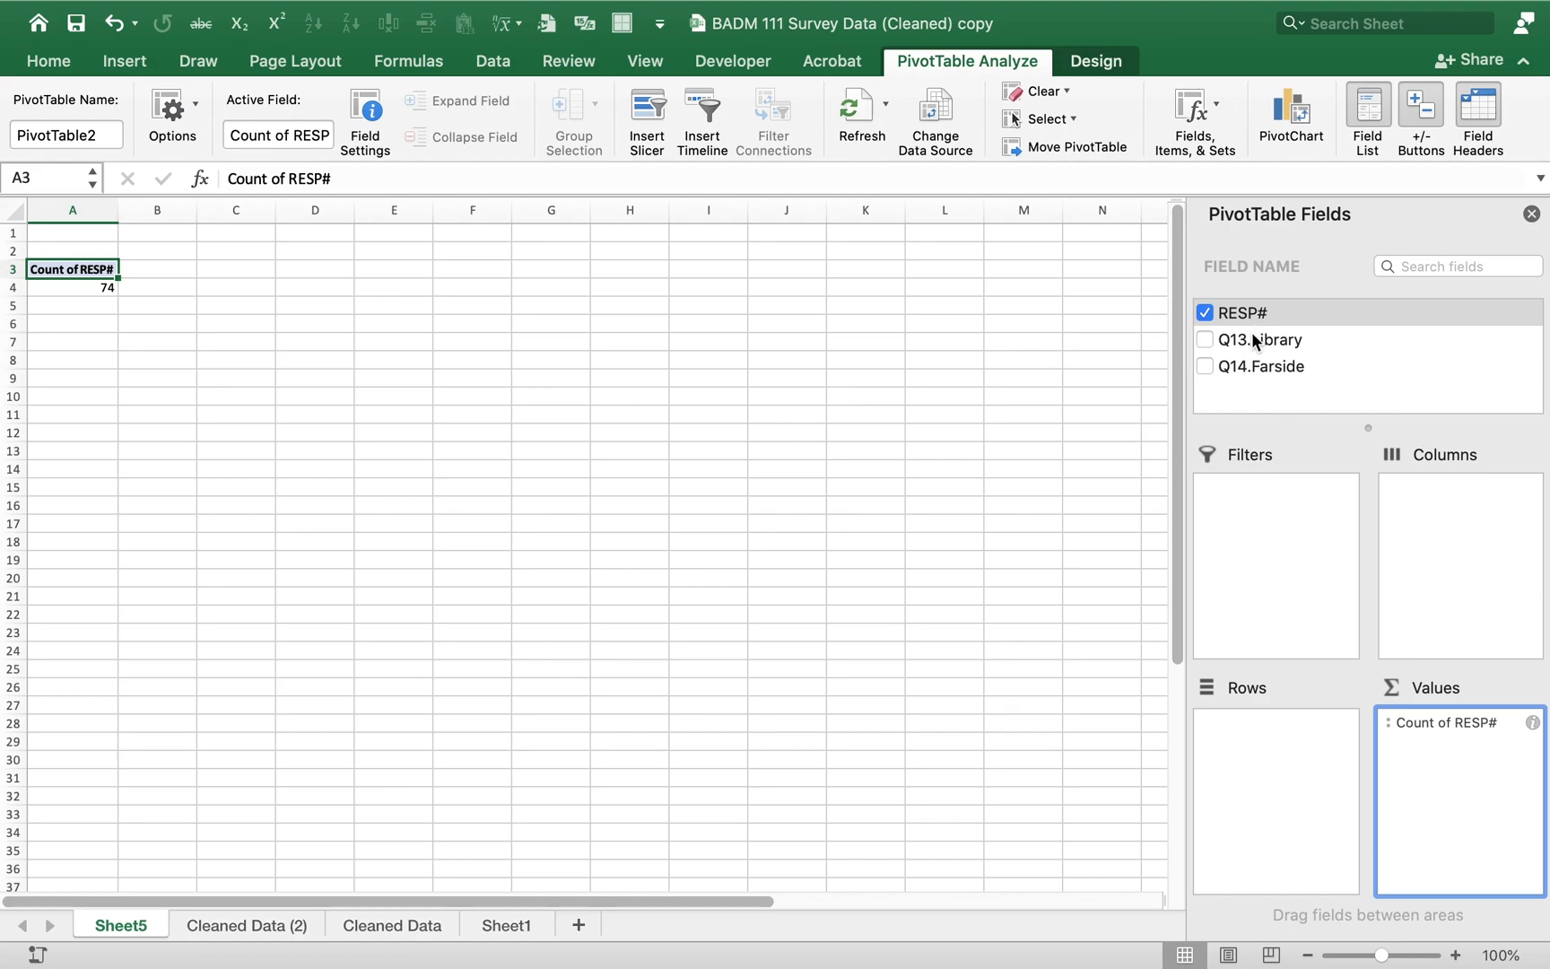
Step: Place Q13.Library in the PivotTable rows and Q14.Farside in its columns
drag(1256, 341, 1328, 418)
drag(1327, 420, 1320, 751)
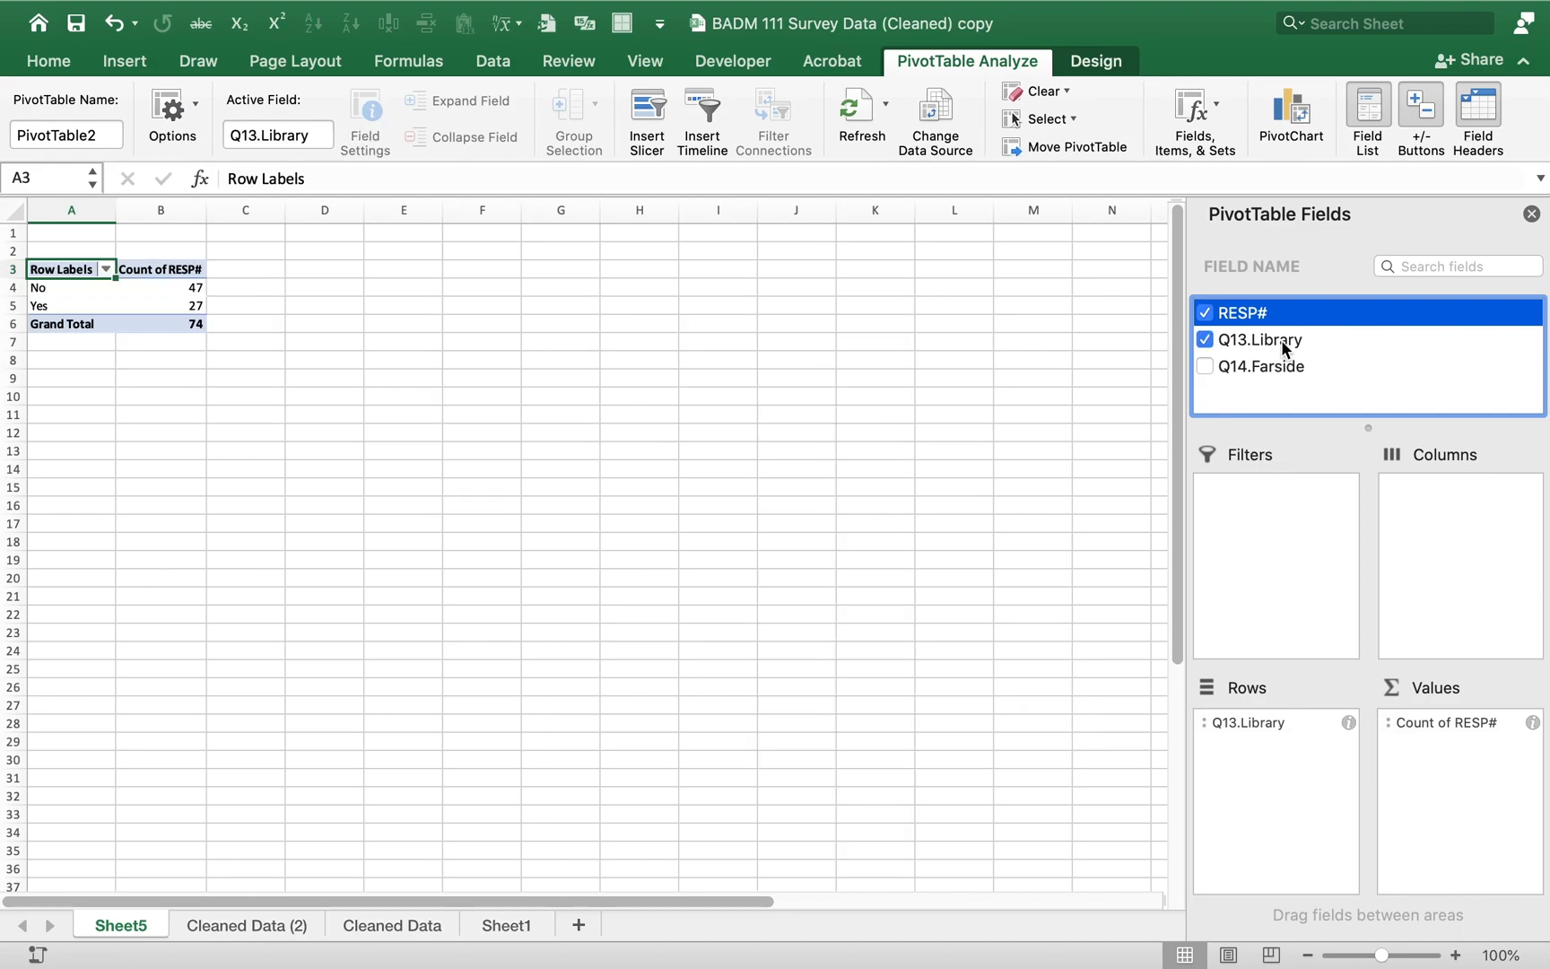
drag(1277, 370, 1475, 562)
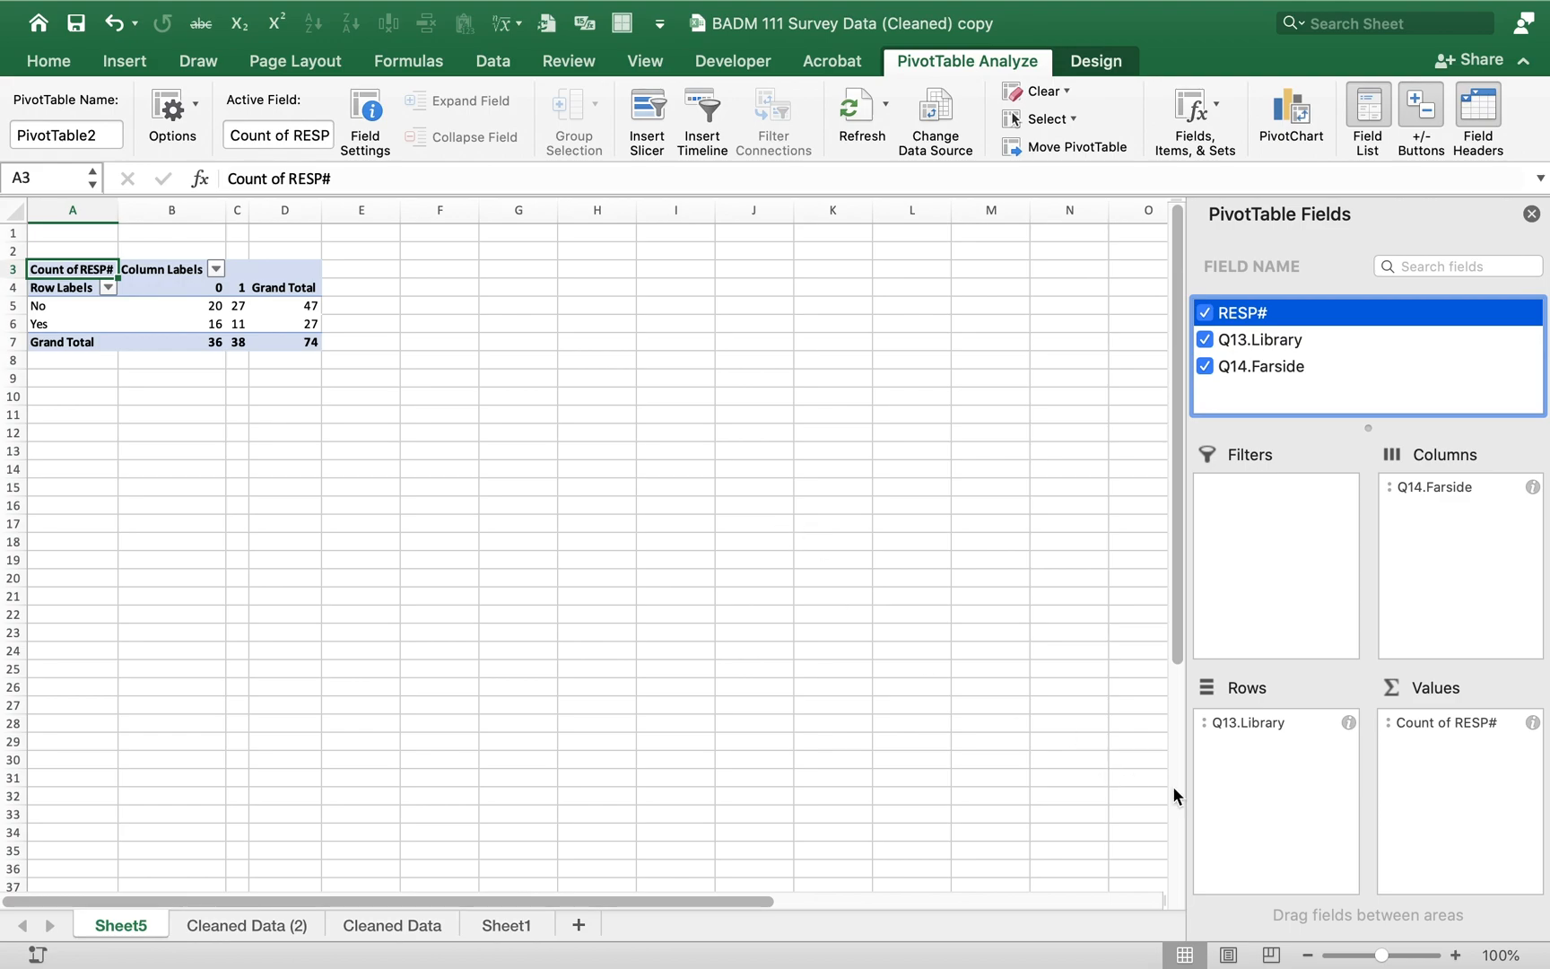
Step: Enlarge the sheet to 150% and compare the Farside 0 and 1 counts with the row totals for the No and Yes library groups
click(1455, 958)
click(1455, 958)
click(1455, 958)
click(1455, 958)
click(1455, 958)
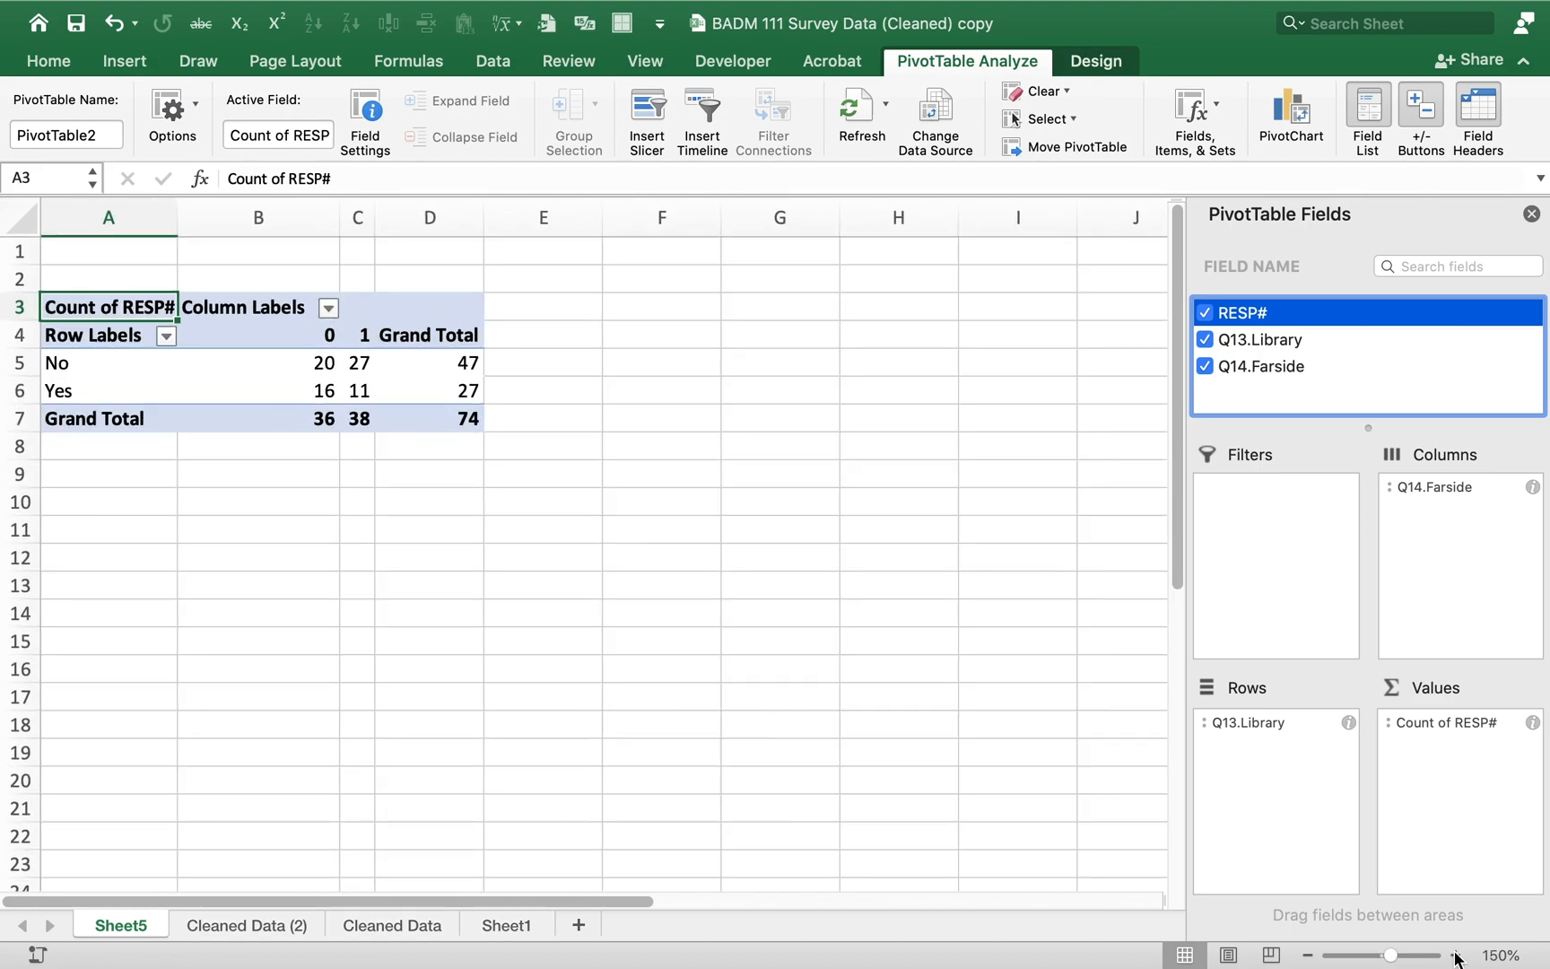
click(368, 363)
key(Down)
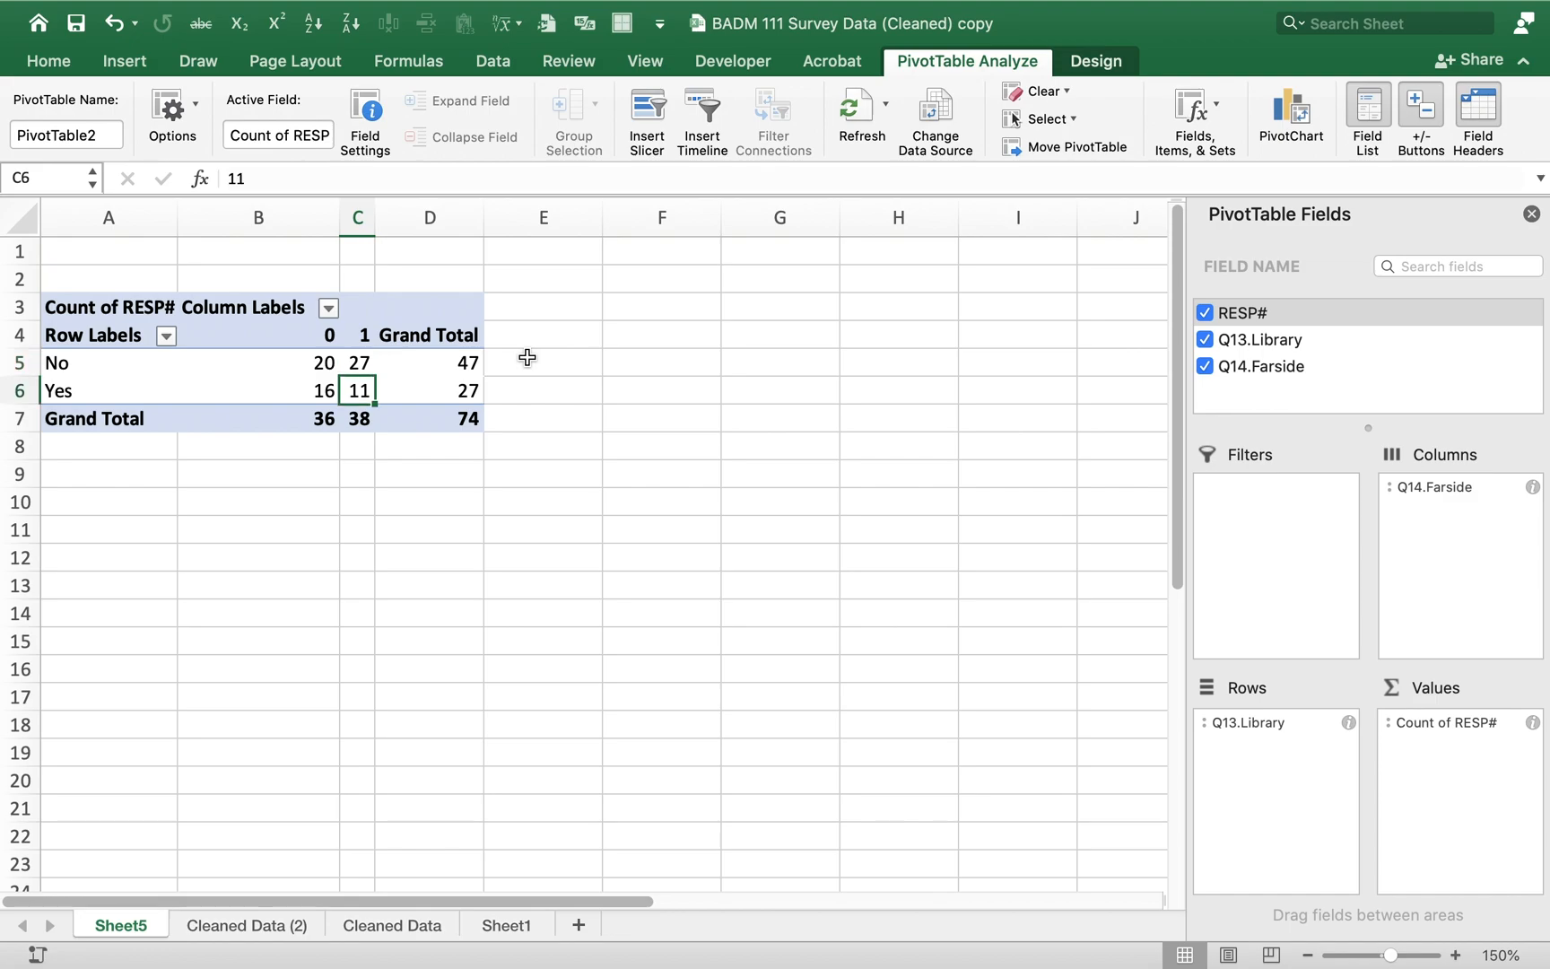
key(shift+Right)
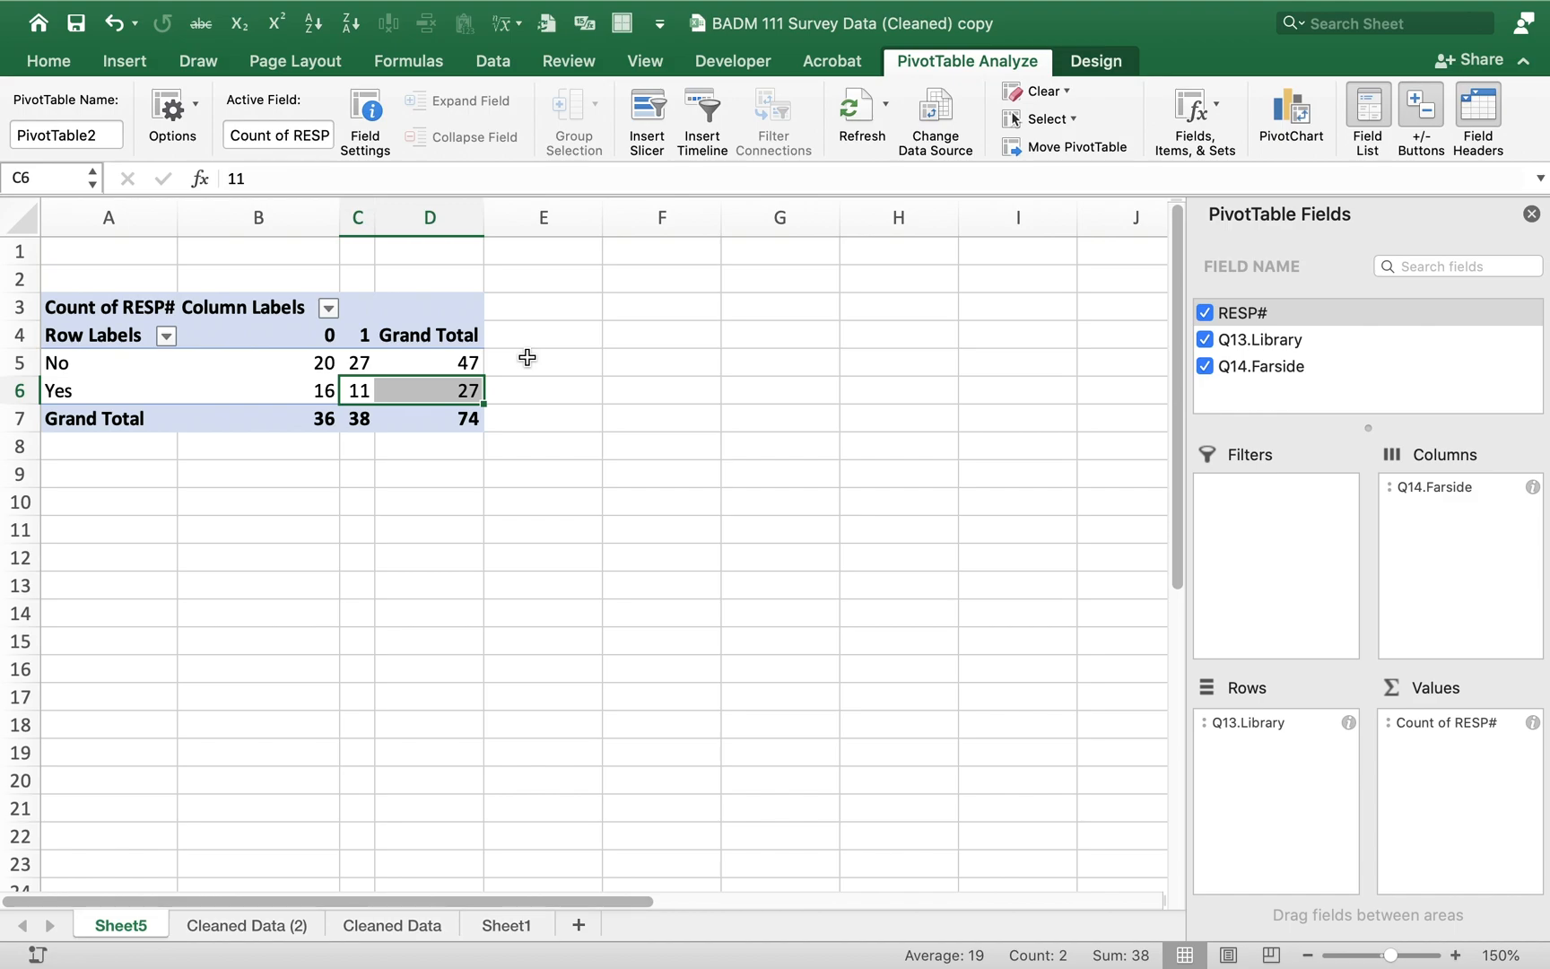
key(Up)
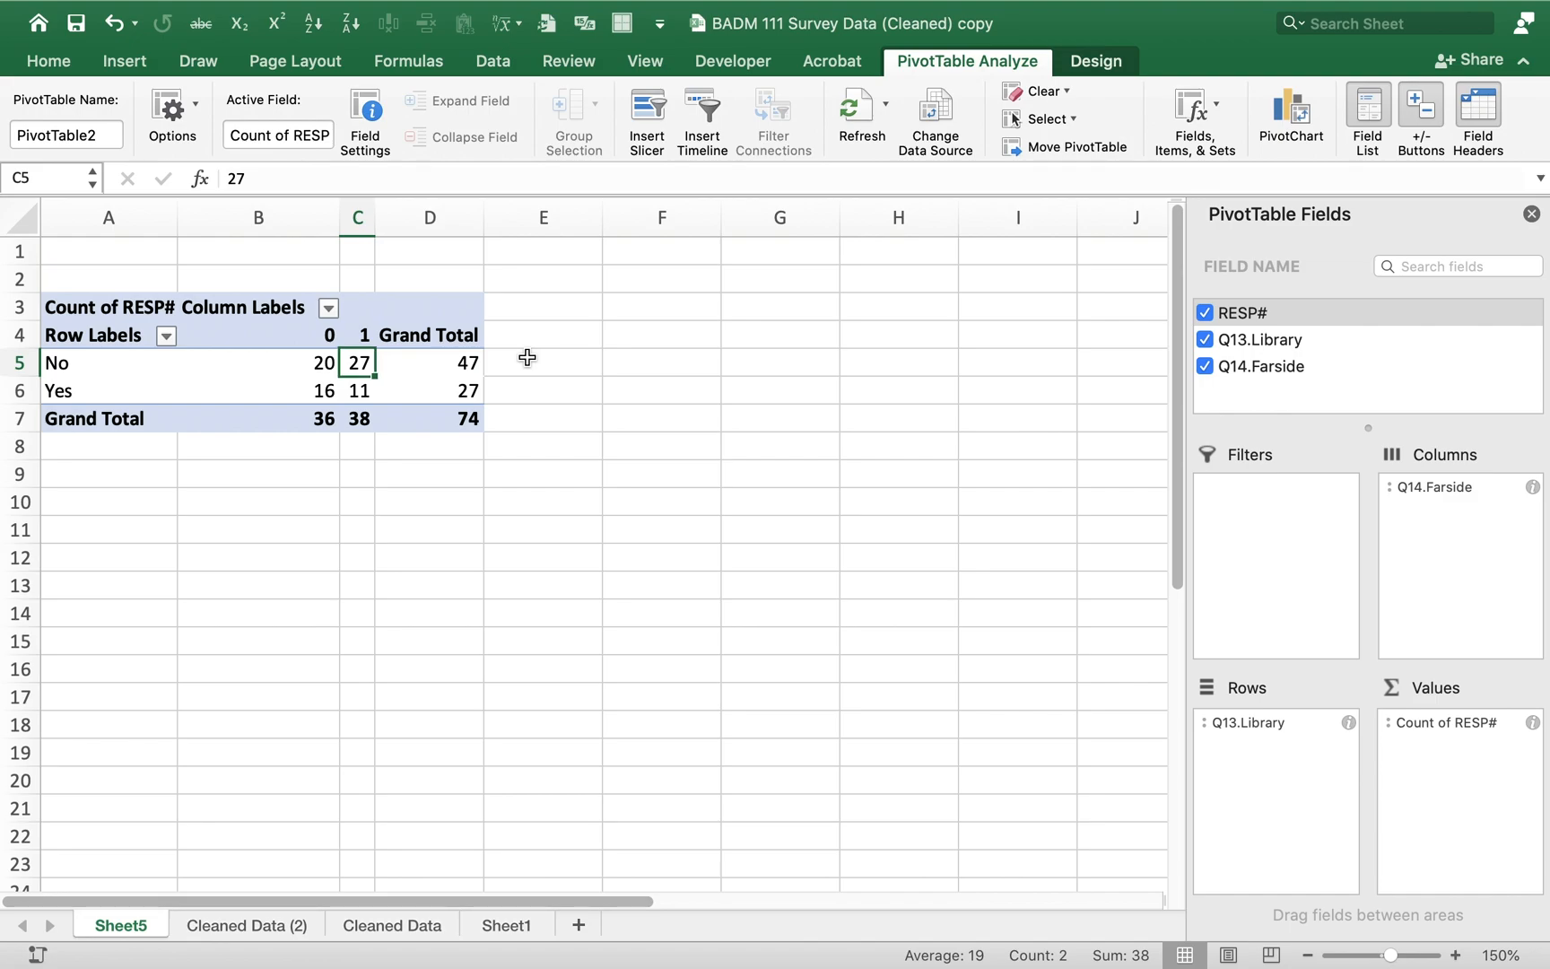
key(shift+Right)
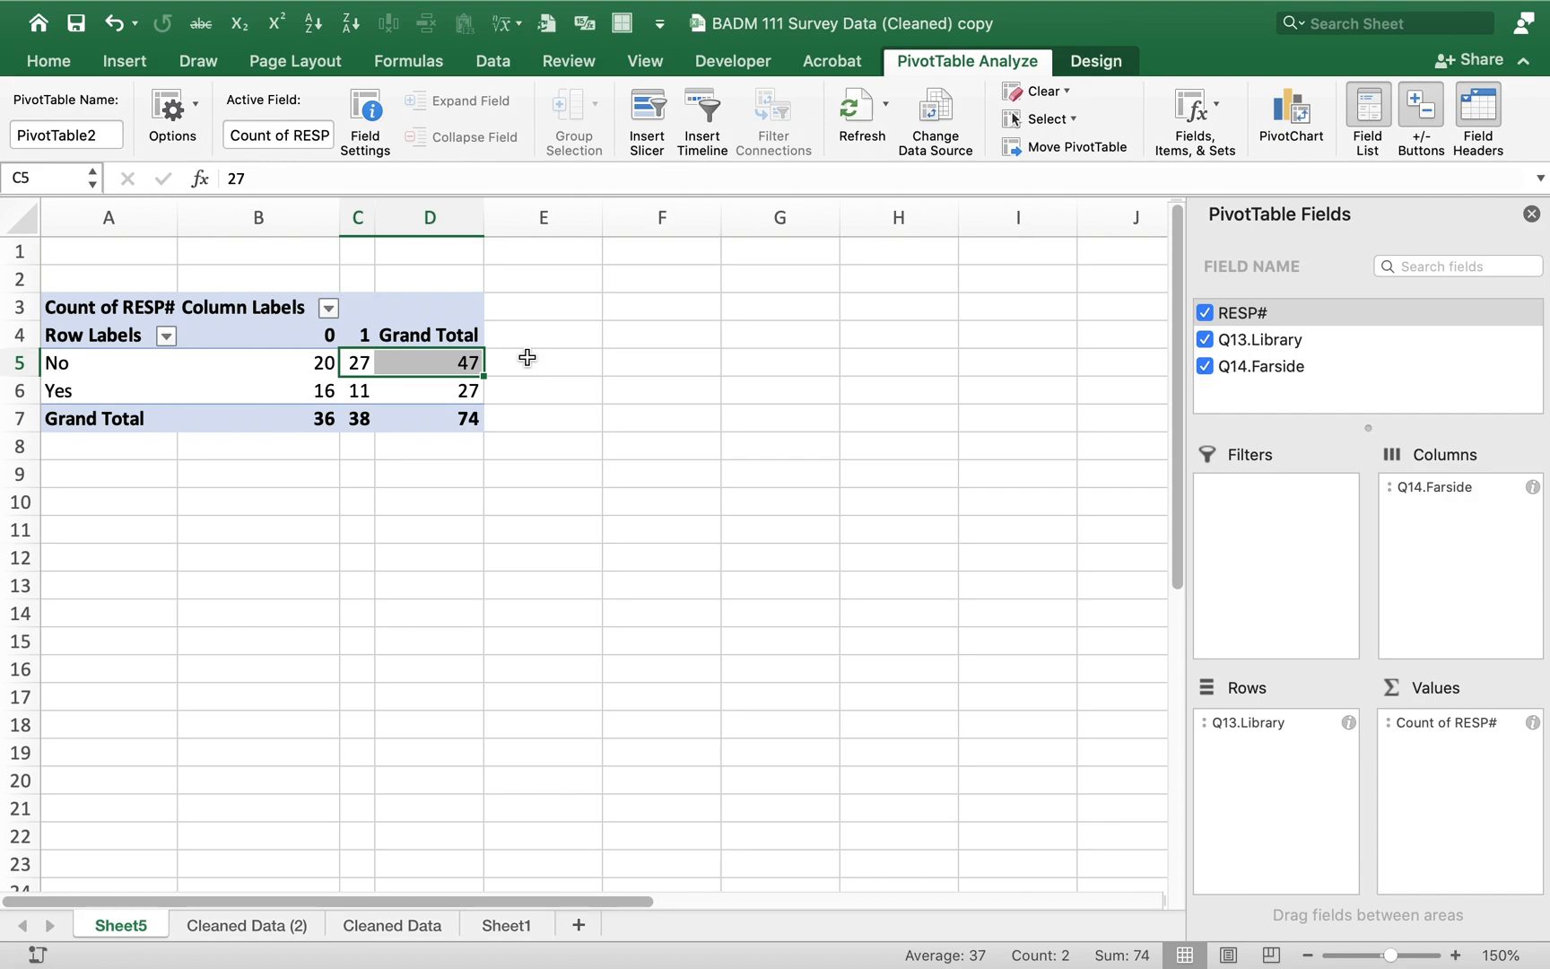
key(Left)
key(Right)
key(Up)
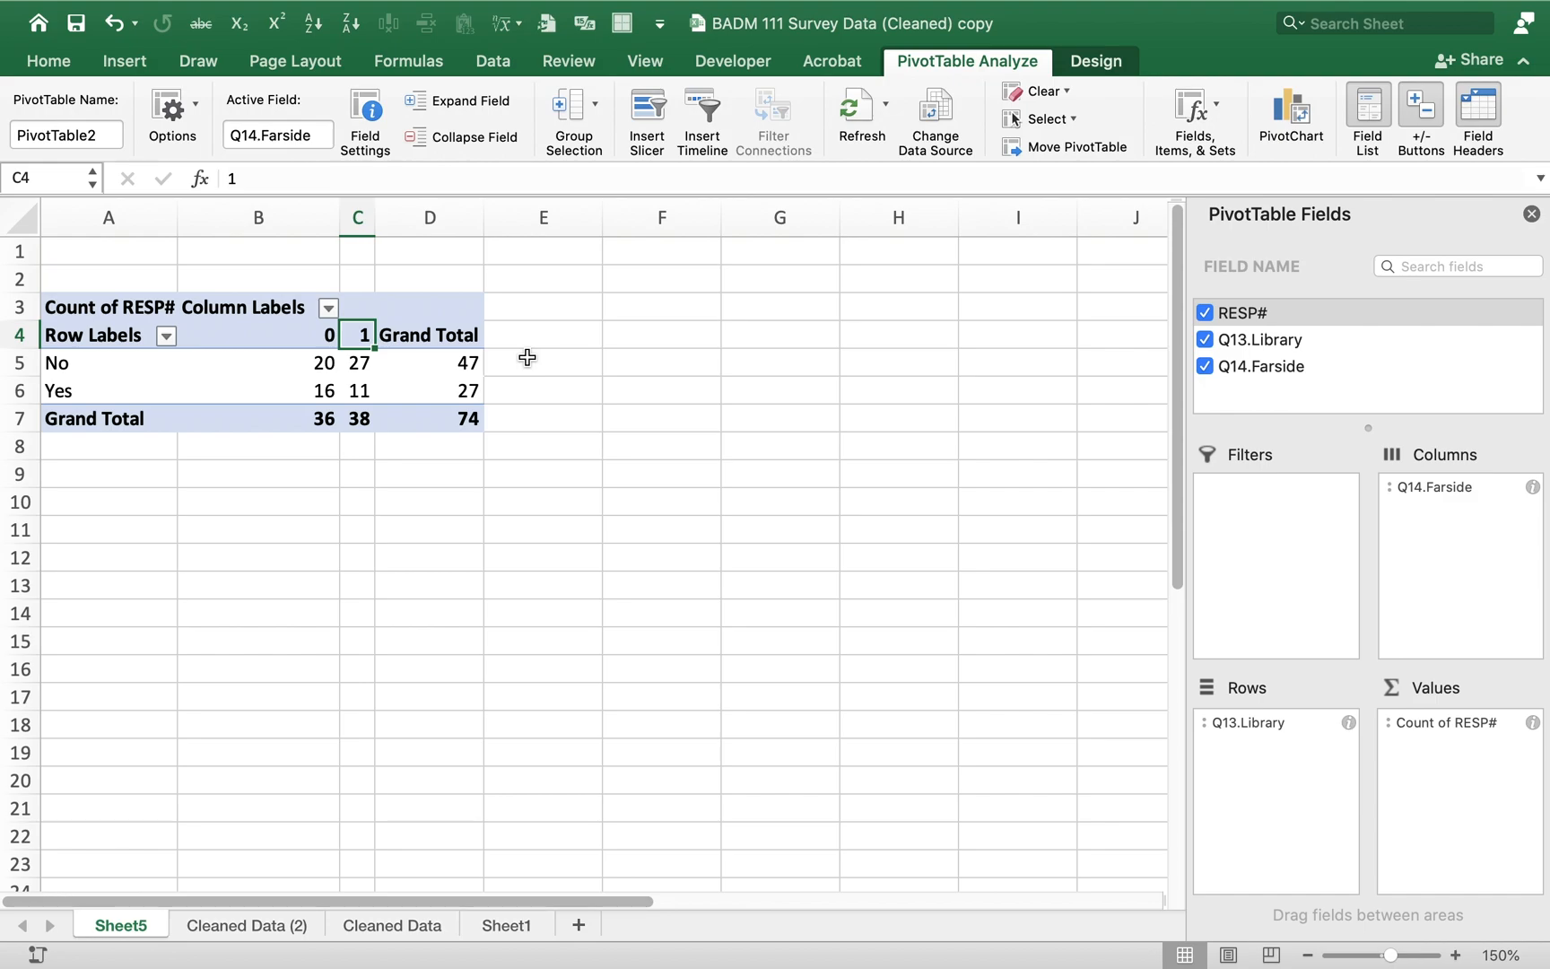
key(Left)
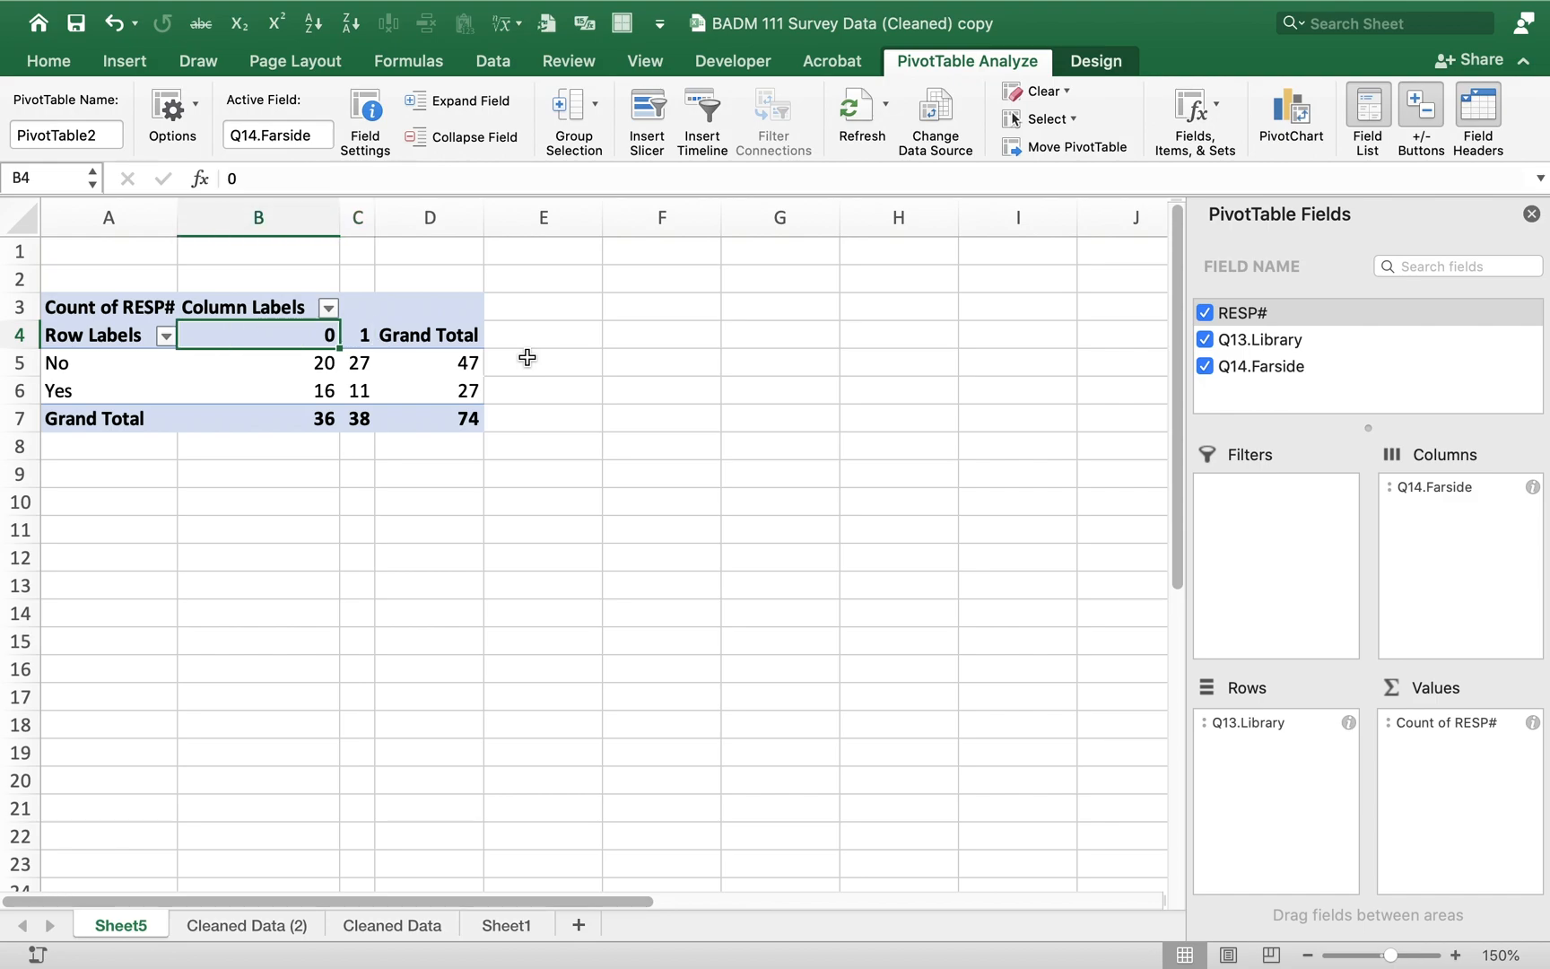
key(Right)
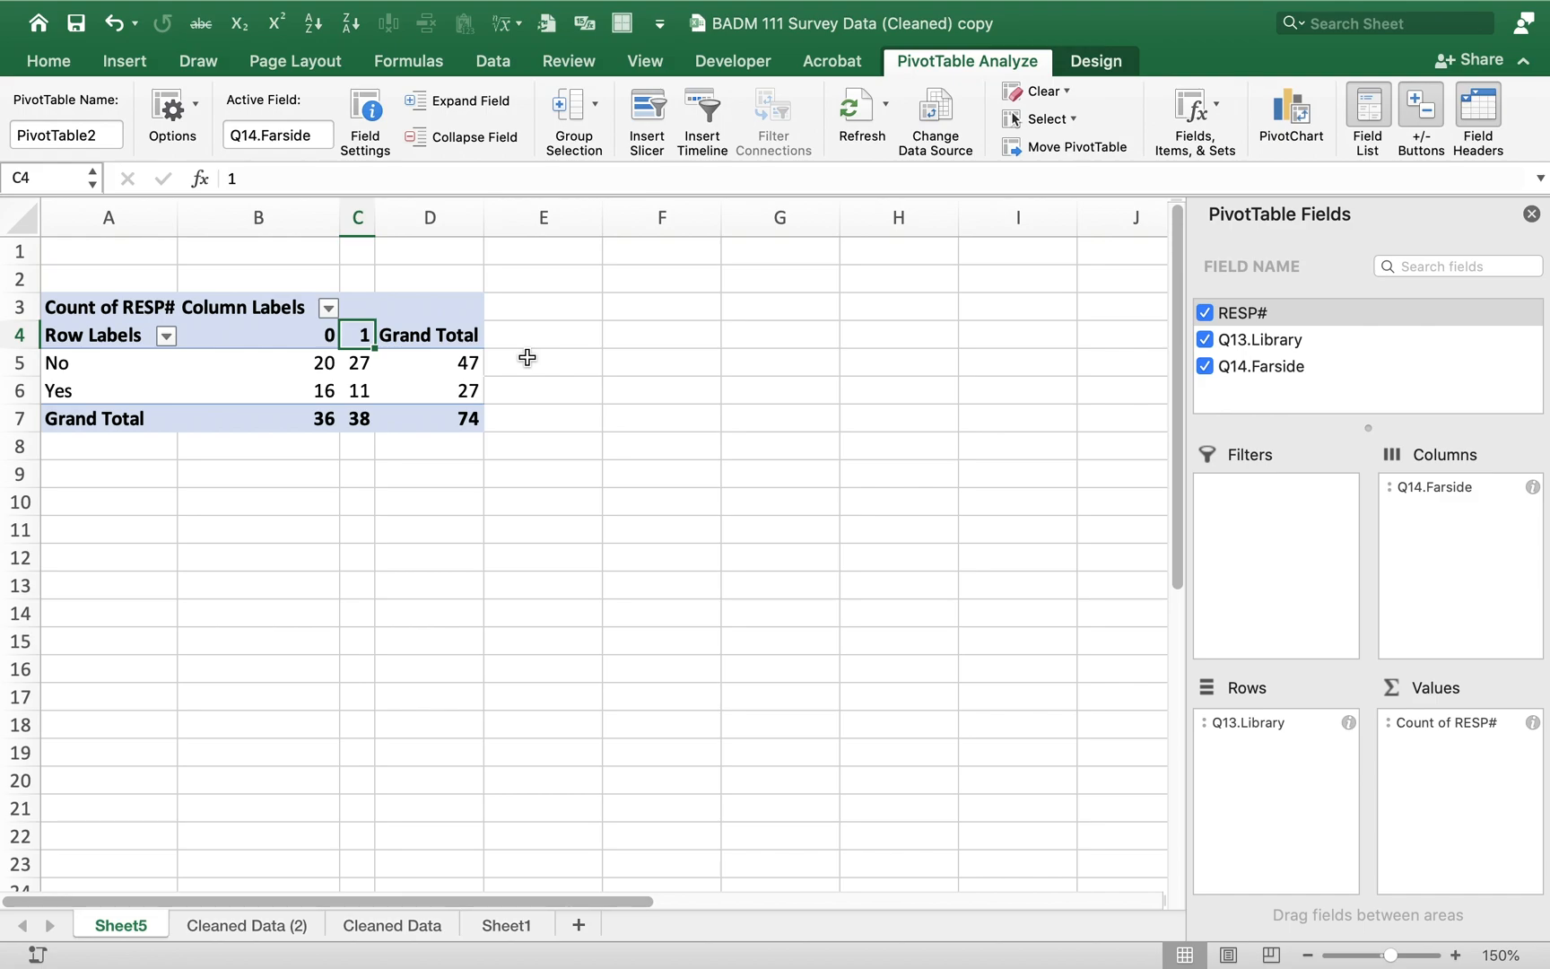
key(Down)
key(Left)
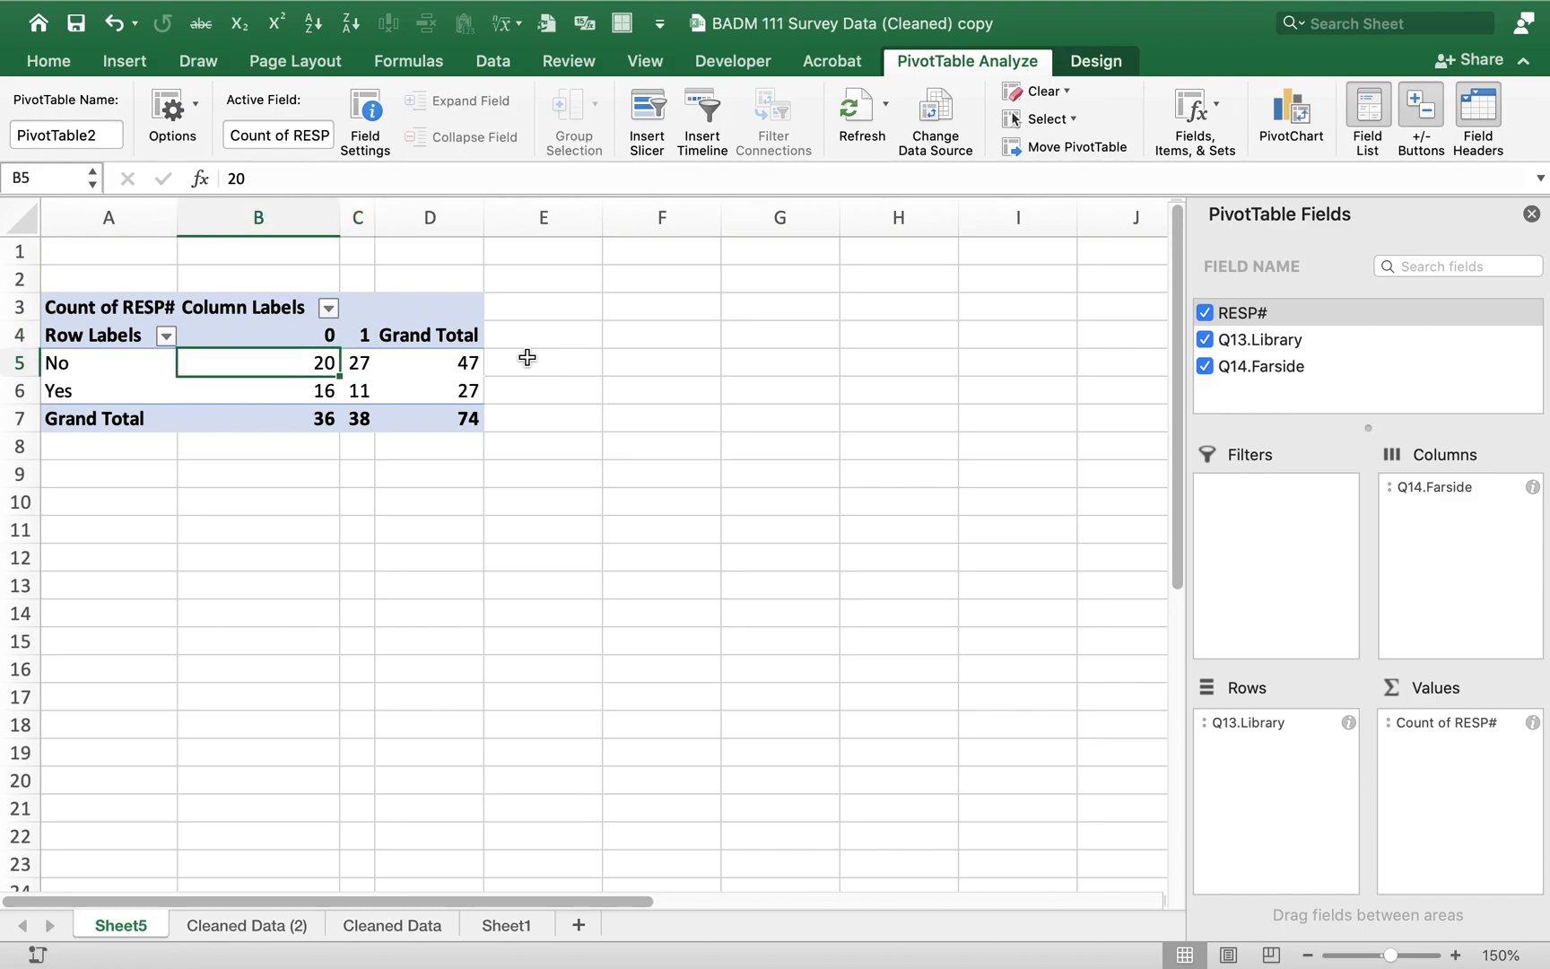
key(Left)
key(Up)
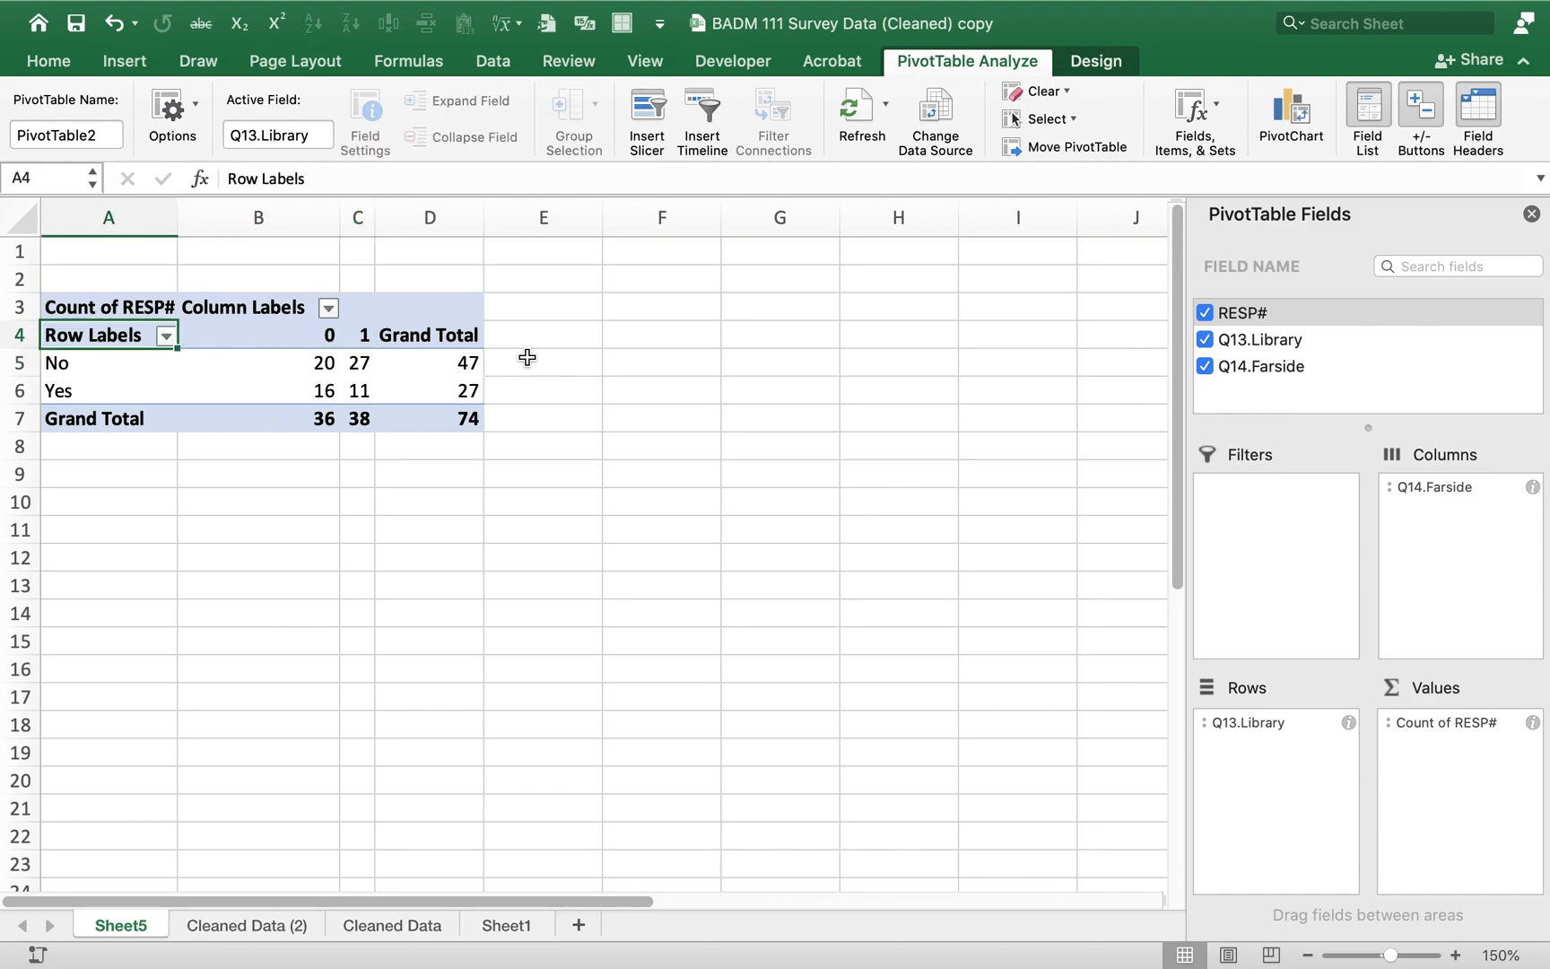
Step: Copy the PivotTable's labels and observed counts in A4:C6, leaving out the grand totals
key(Down)
key(Up)
key(shift+Right)
key(shift+Right)
key(shift+Down)
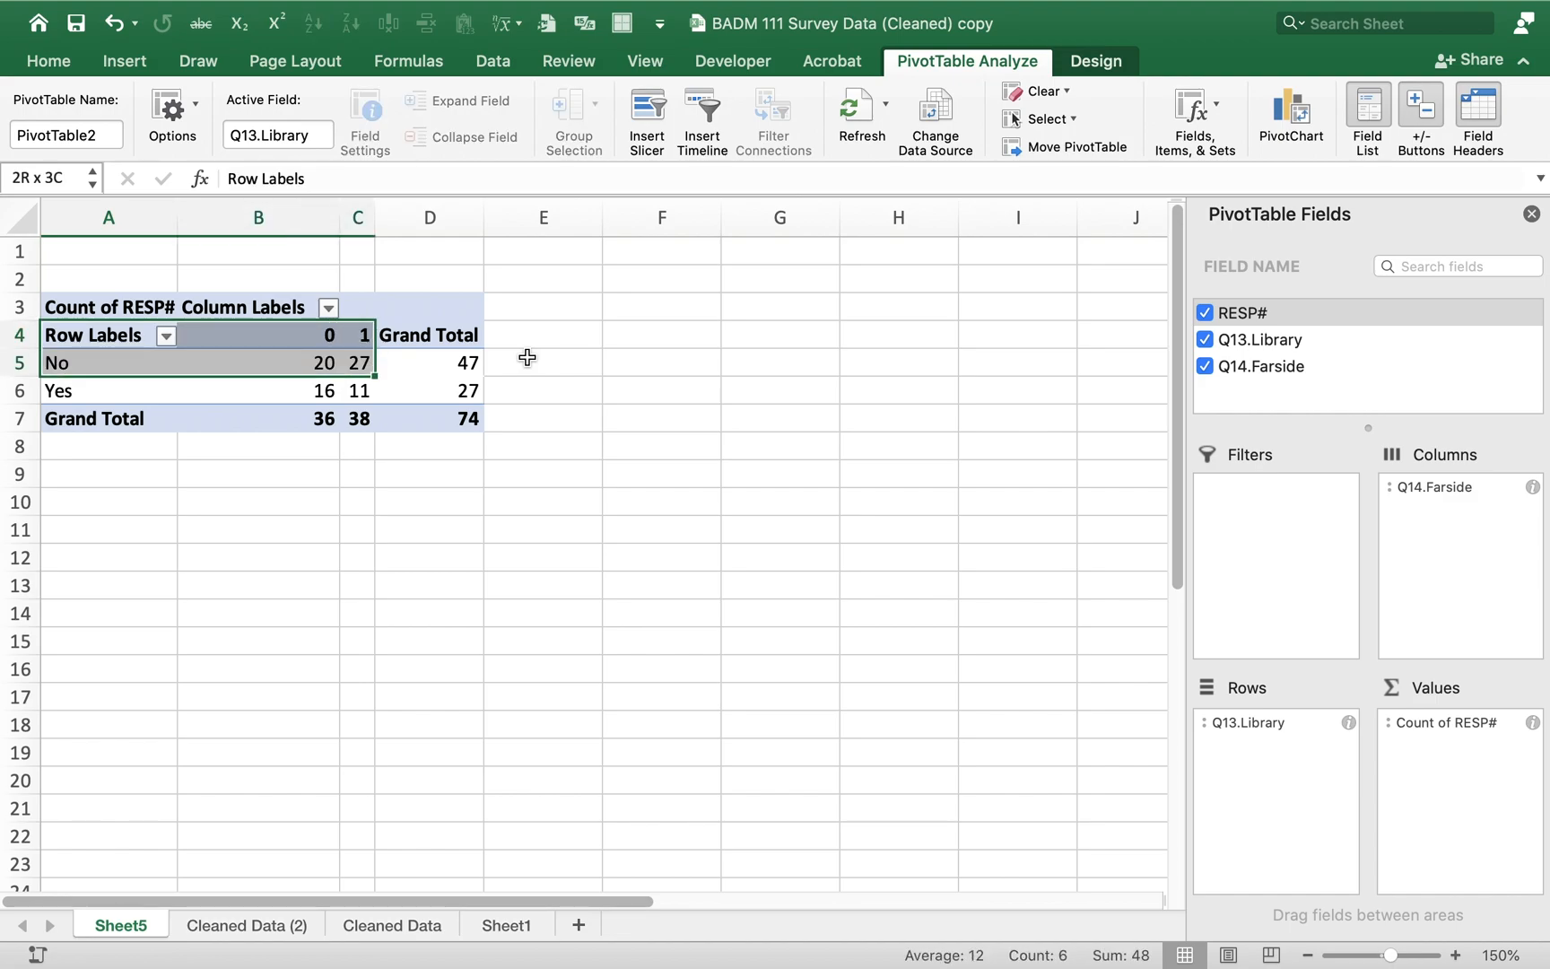
key(shift+Down)
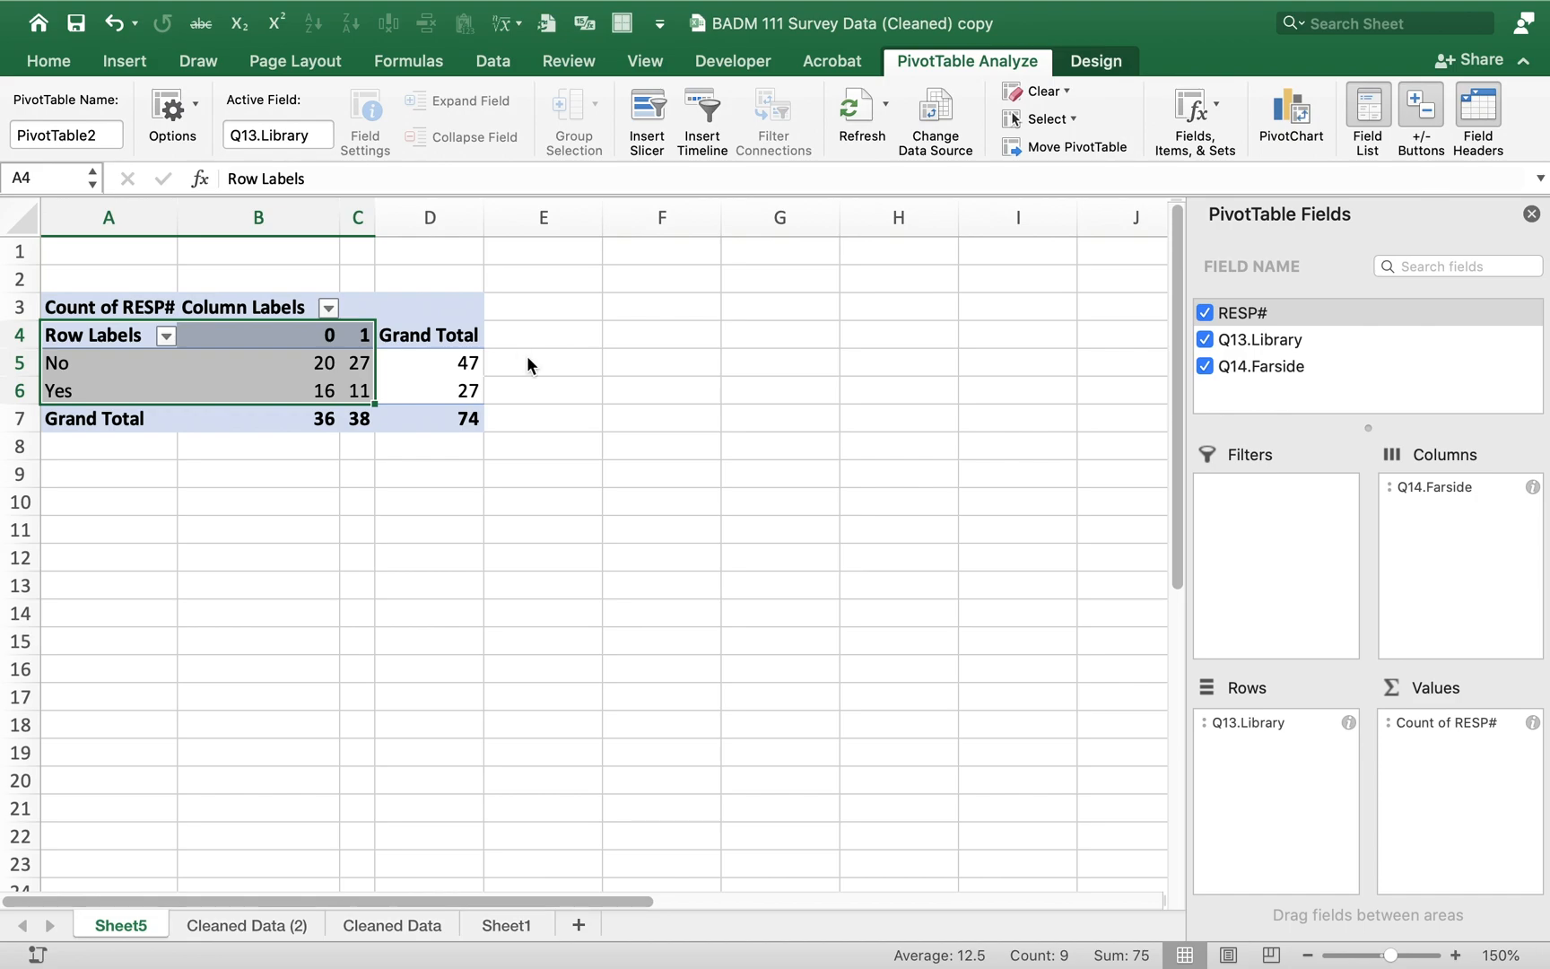
key(super+c)
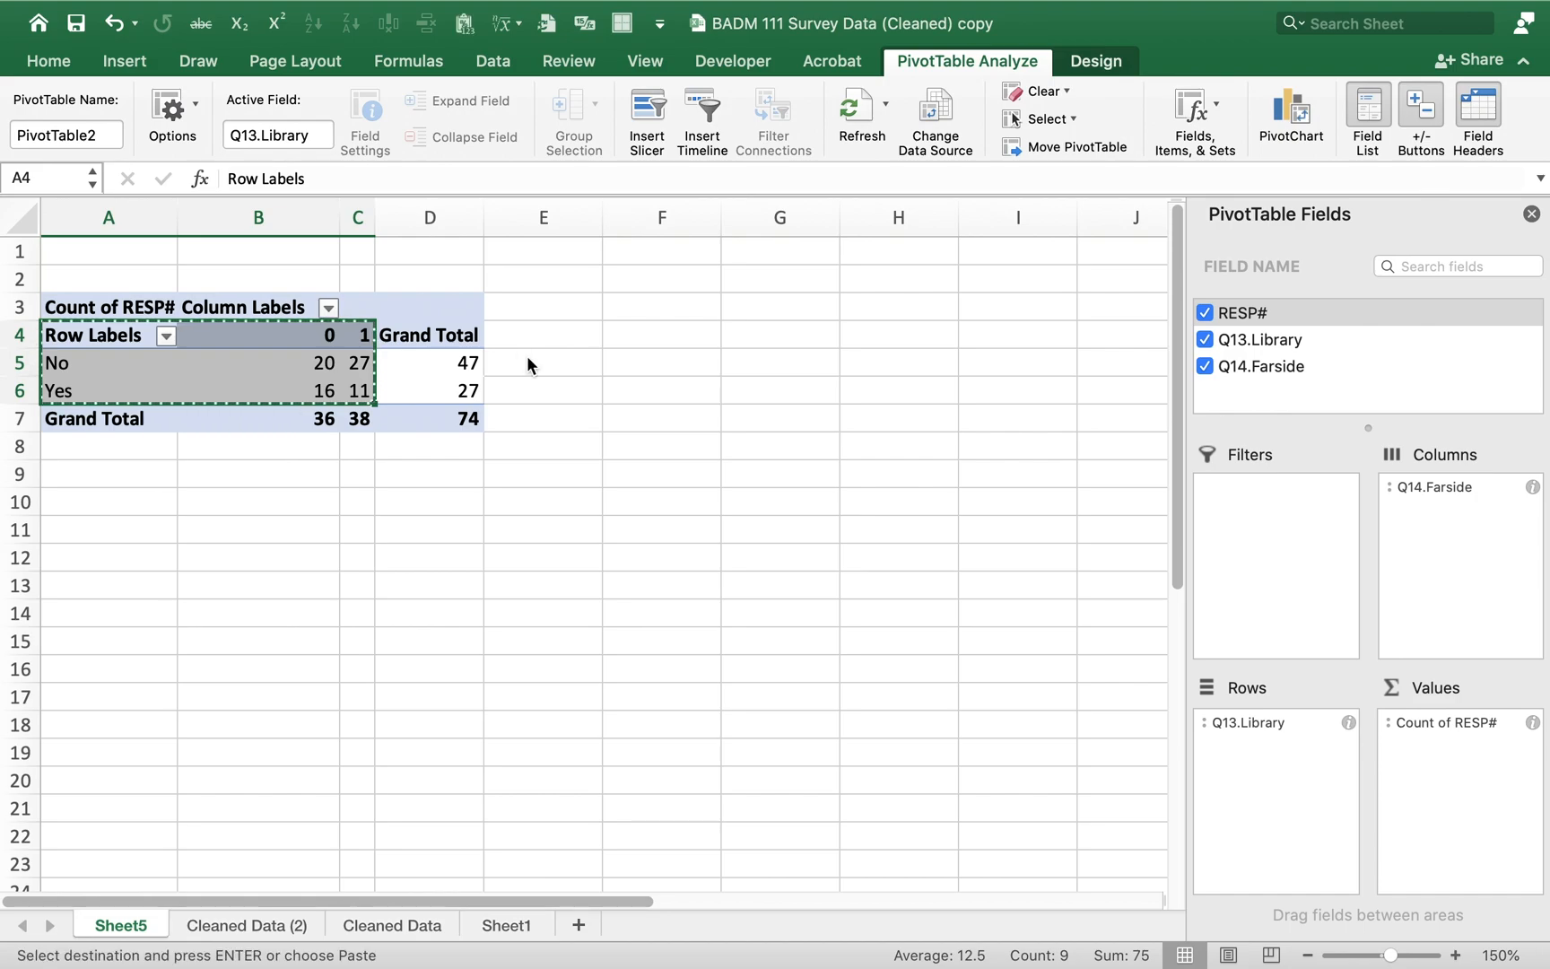
Step: Paste the copied labels and counts as values into the observed frequencies table of the TEST OF INDEPENDENCE template, starting at B7
key(ctrl+Right)
key(ctrl+Right)
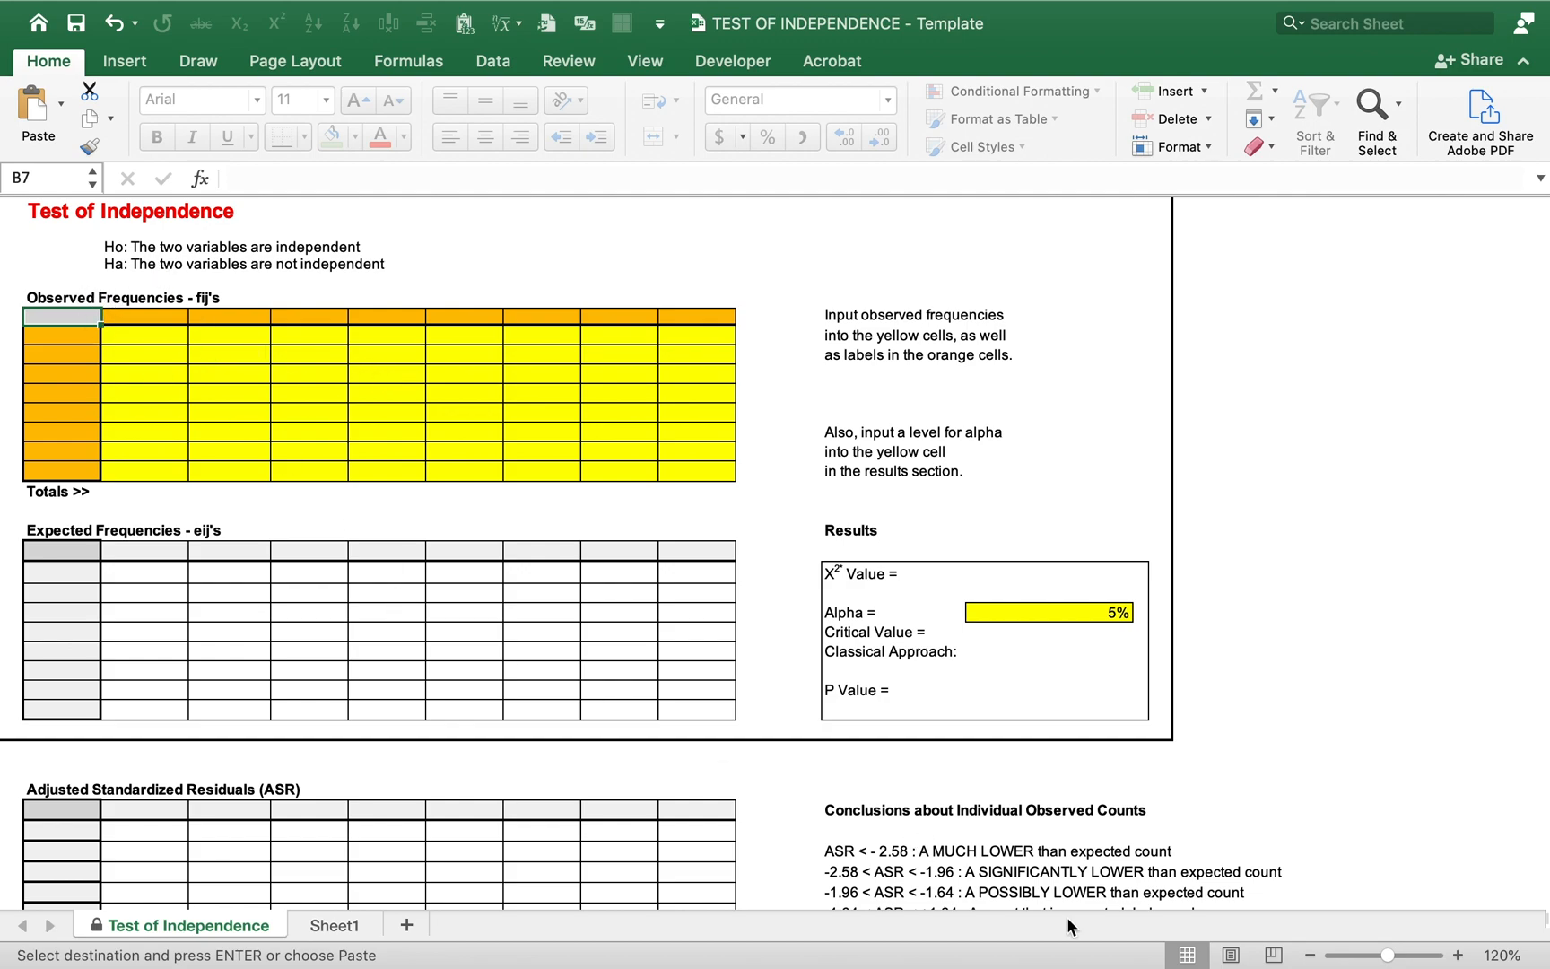
click(1458, 956)
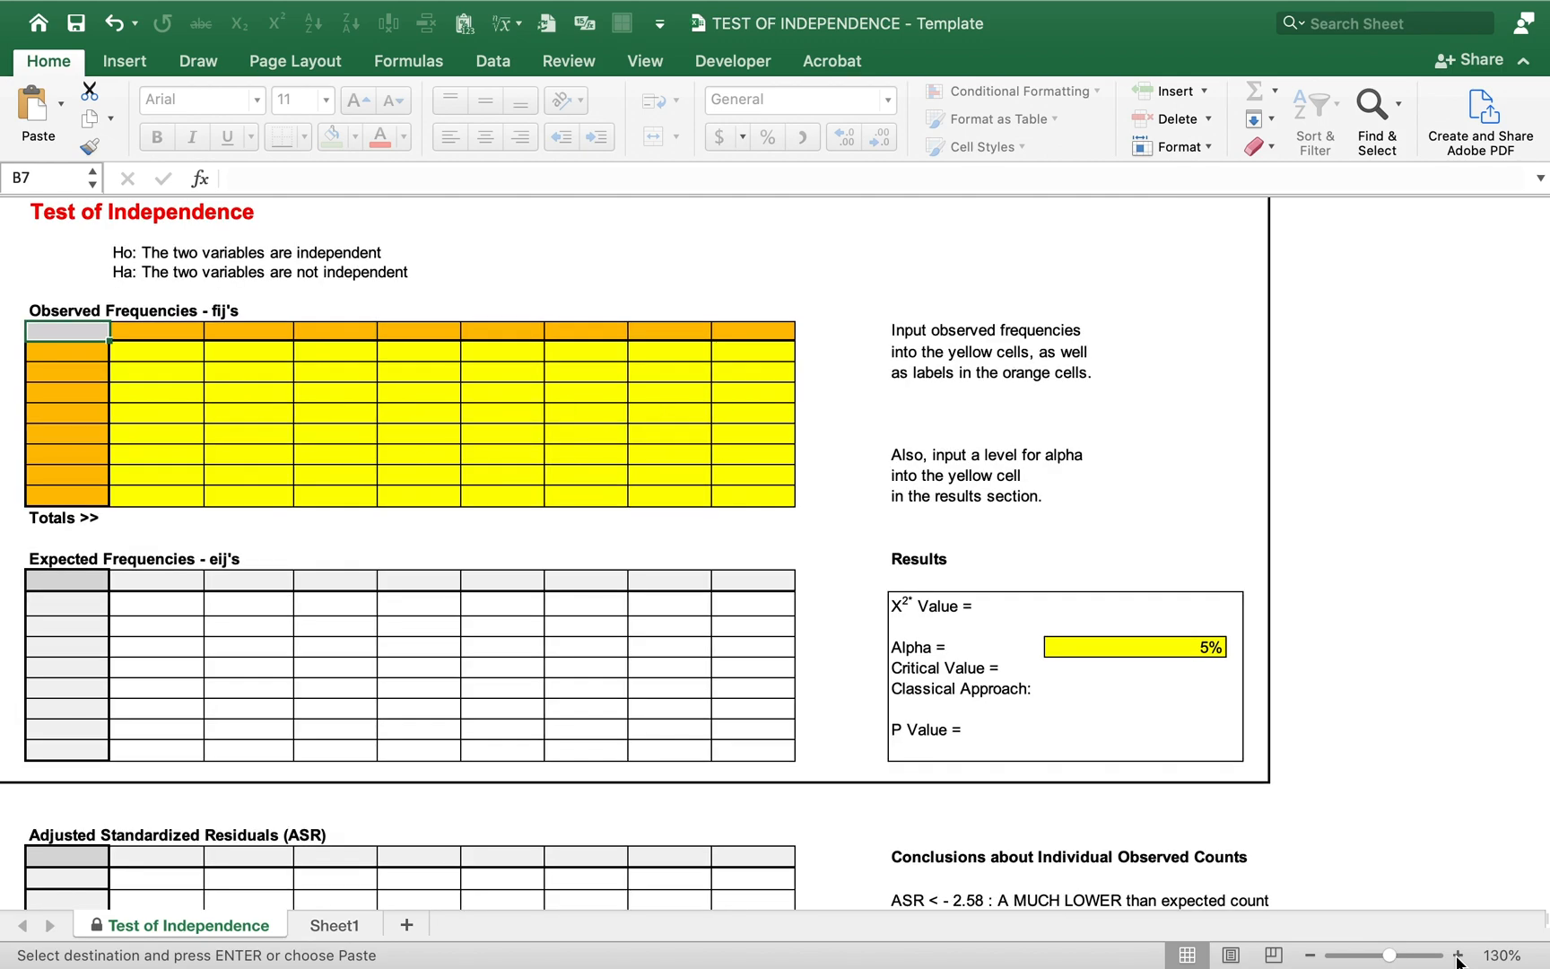
click(1458, 956)
click(1457, 957)
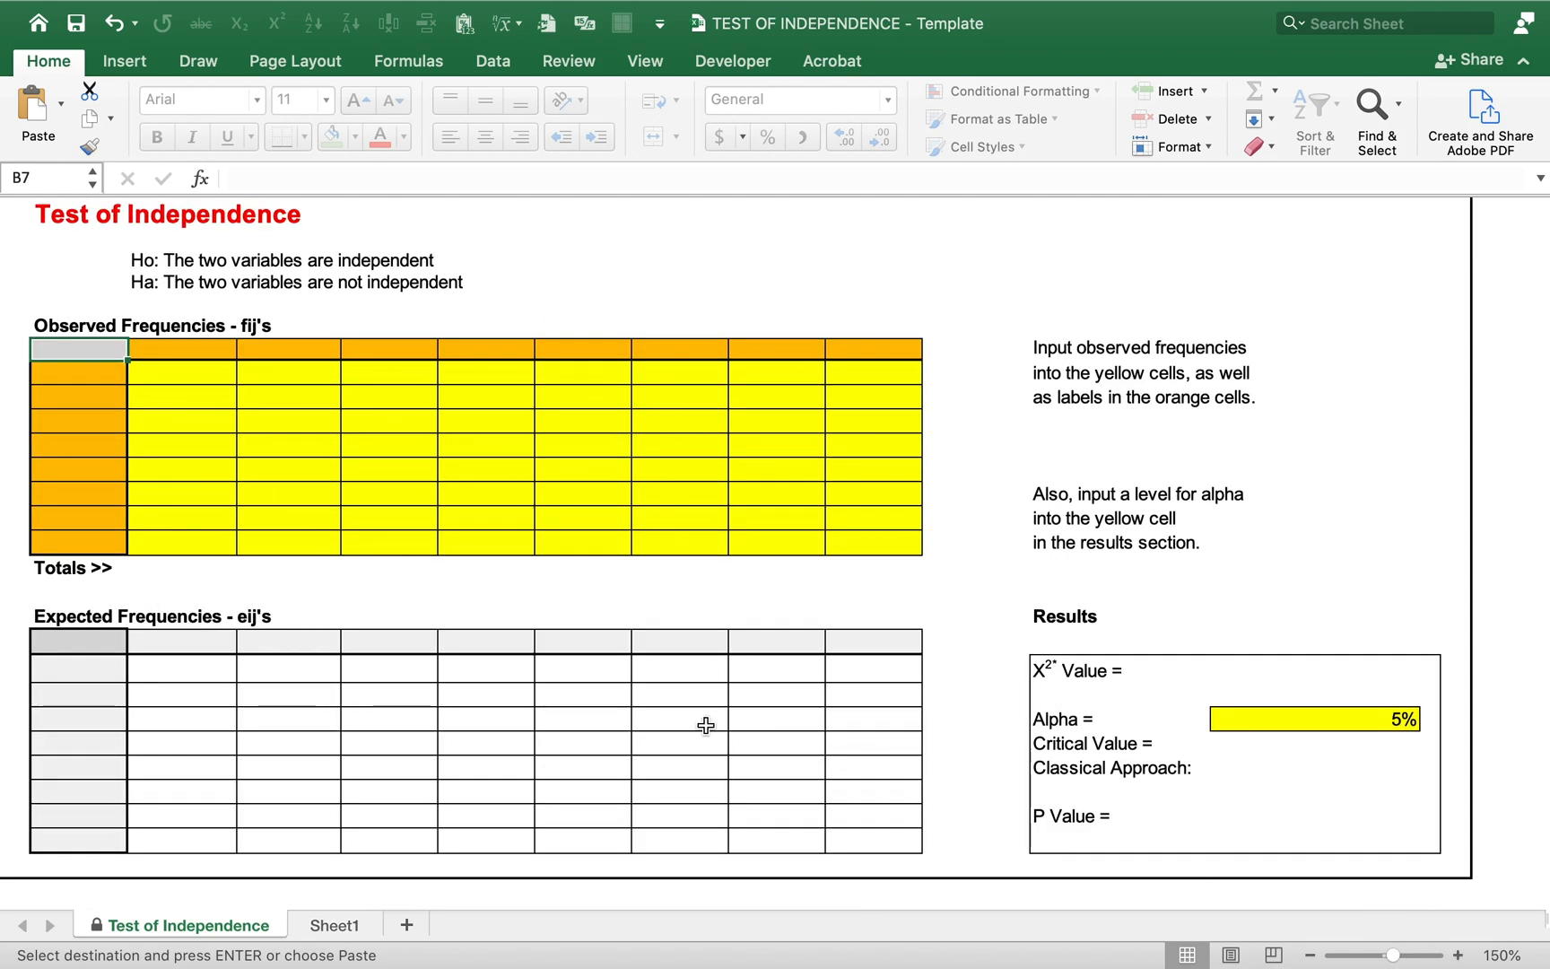
right_click(72, 355)
mouse_move(110, 426)
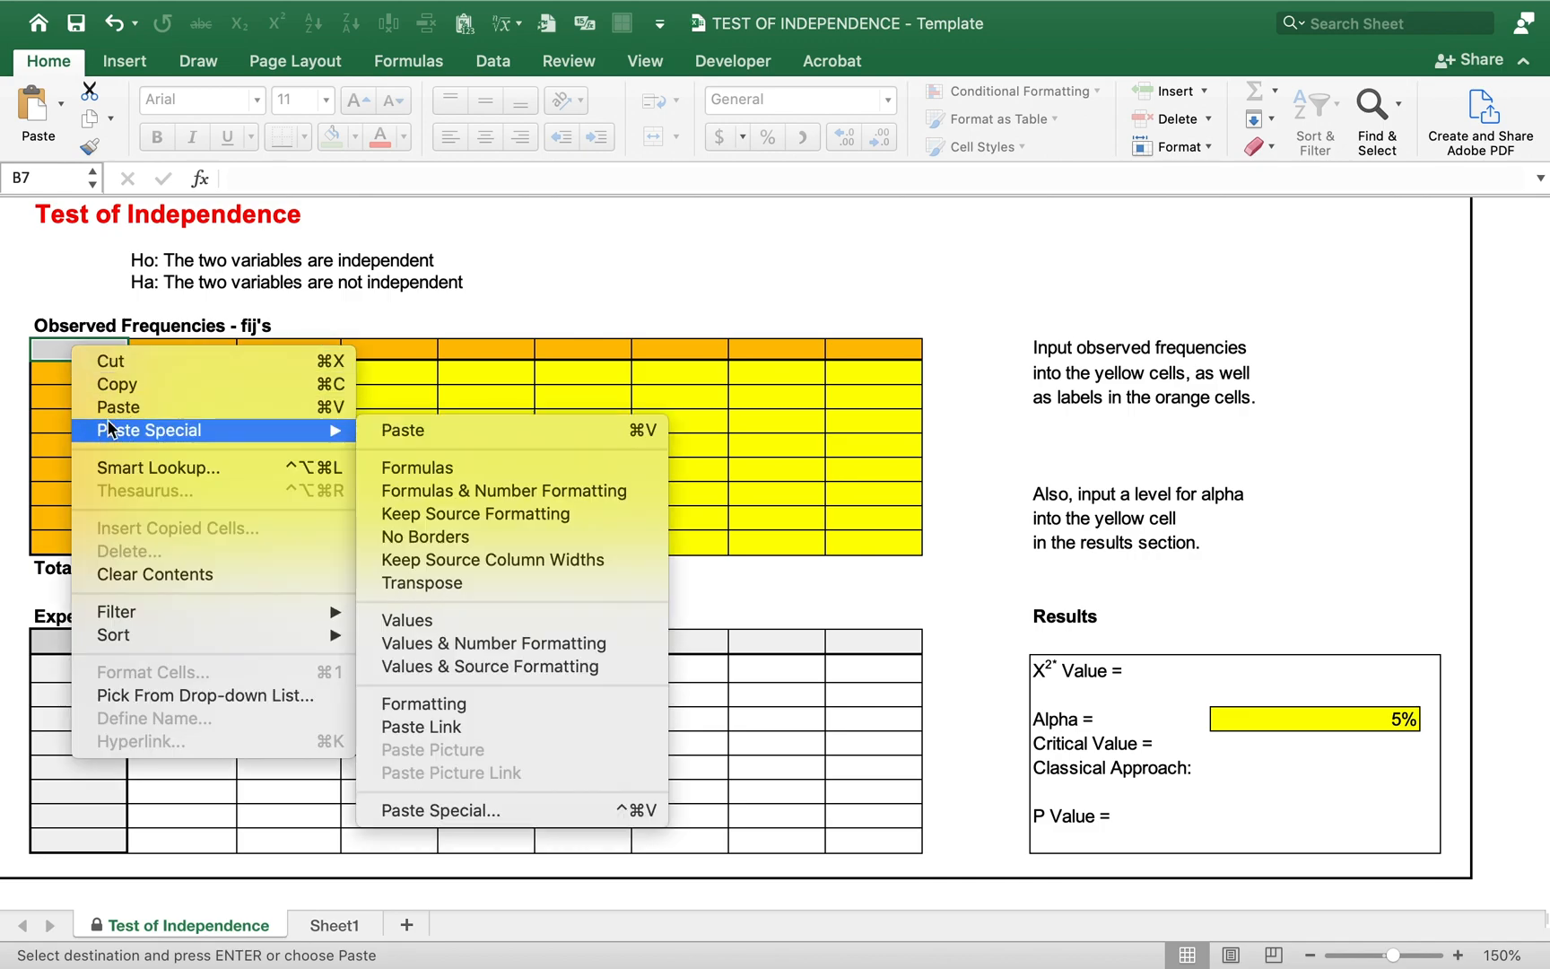
click(429, 620)
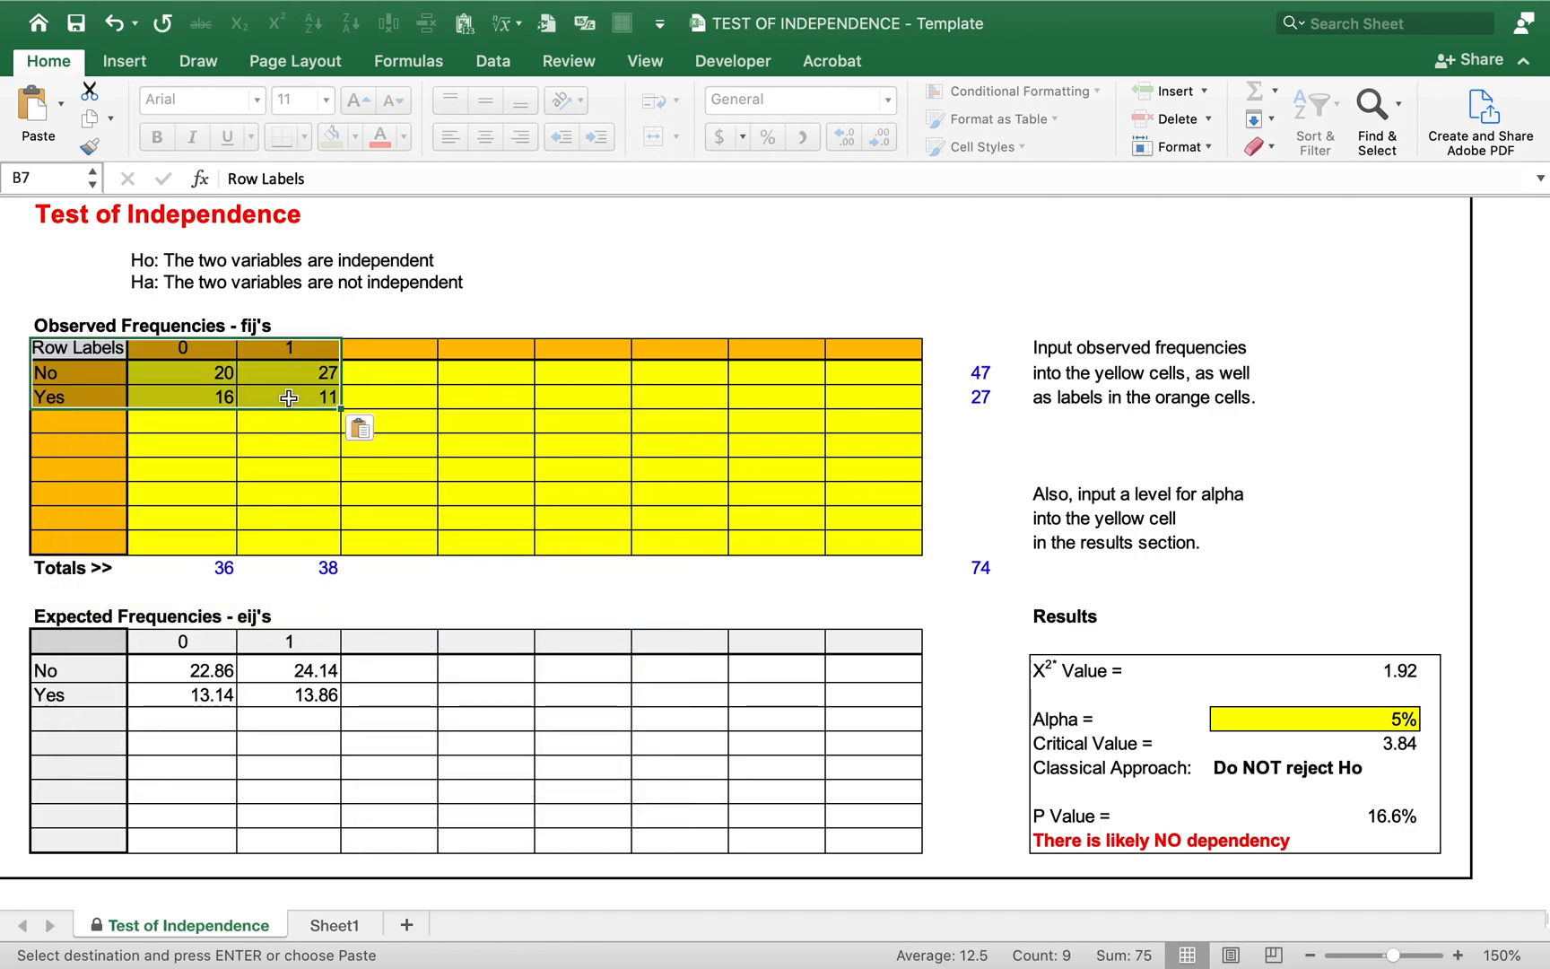
click(265, 703)
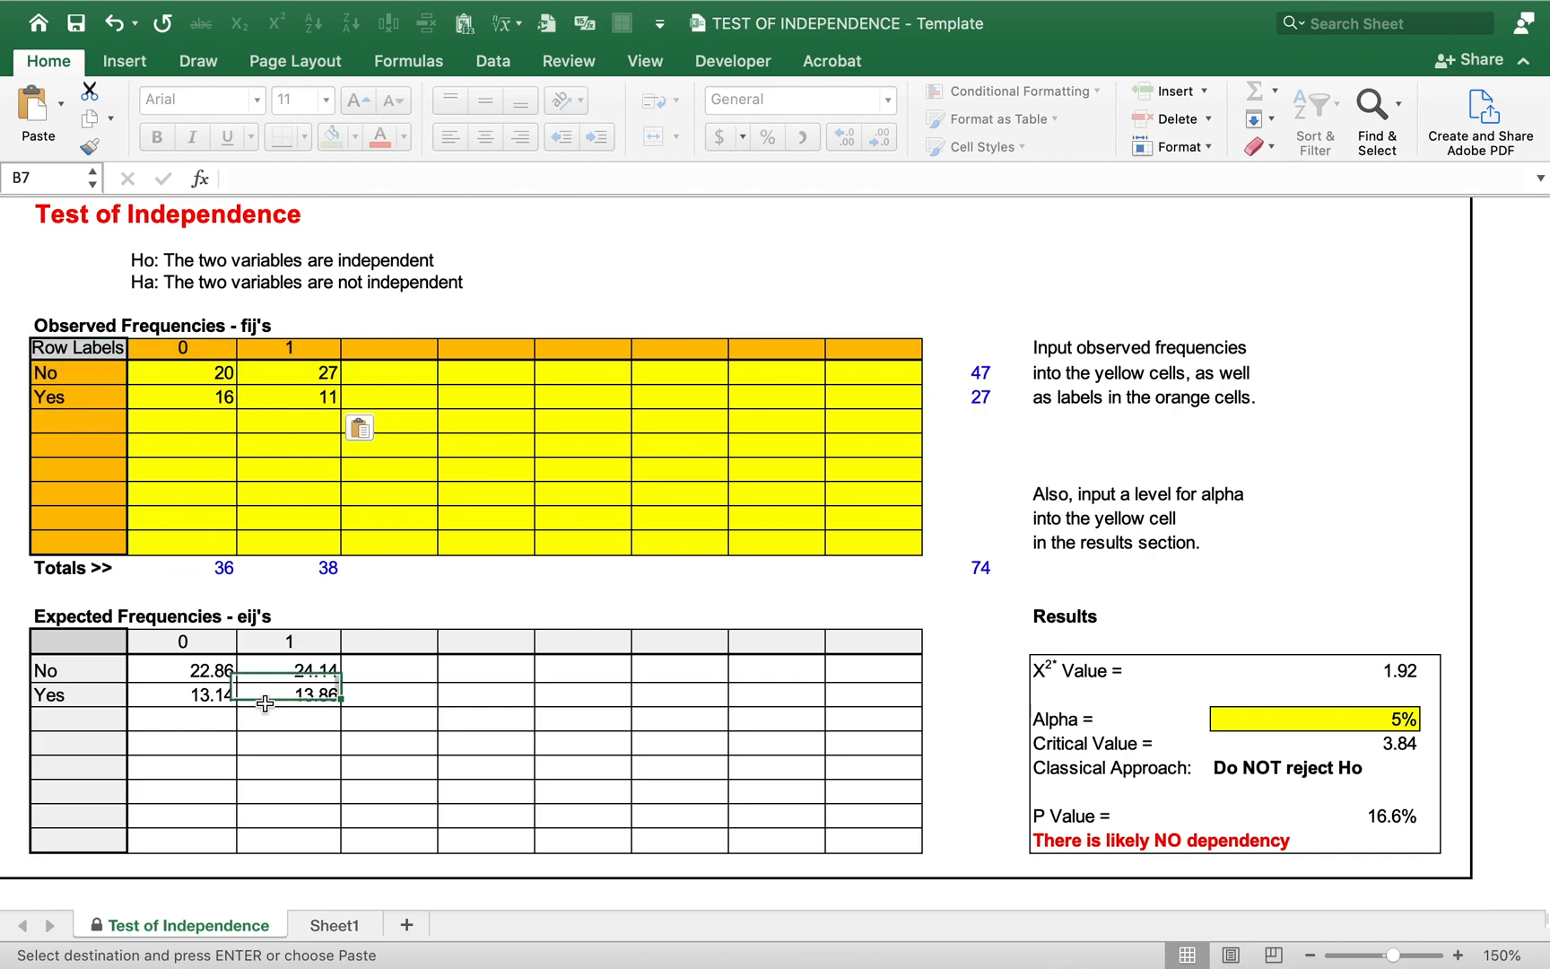
Step: Copy the template's whole Results block, from the X² value down to the dependency conclusion
click(1064, 674)
shift+click(1379, 664)
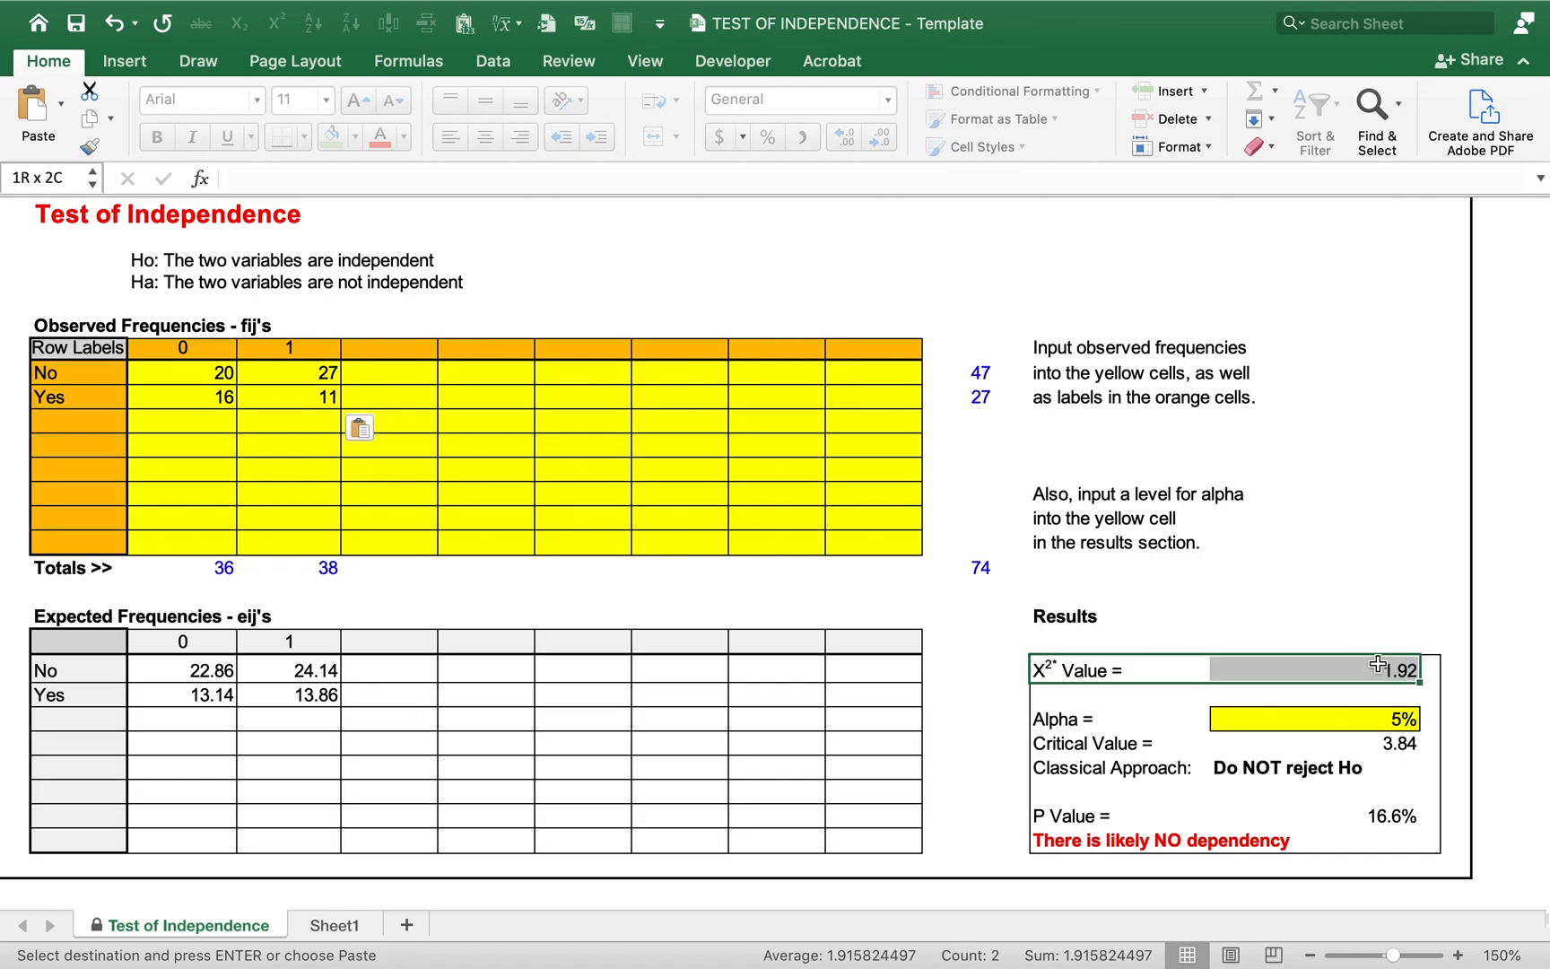
key(shift+Down)
key(shift+Down)
key(shift+Down)
key(shift+Down)
key(shift+Down)
key(shift+Down)
key(shift+Down)
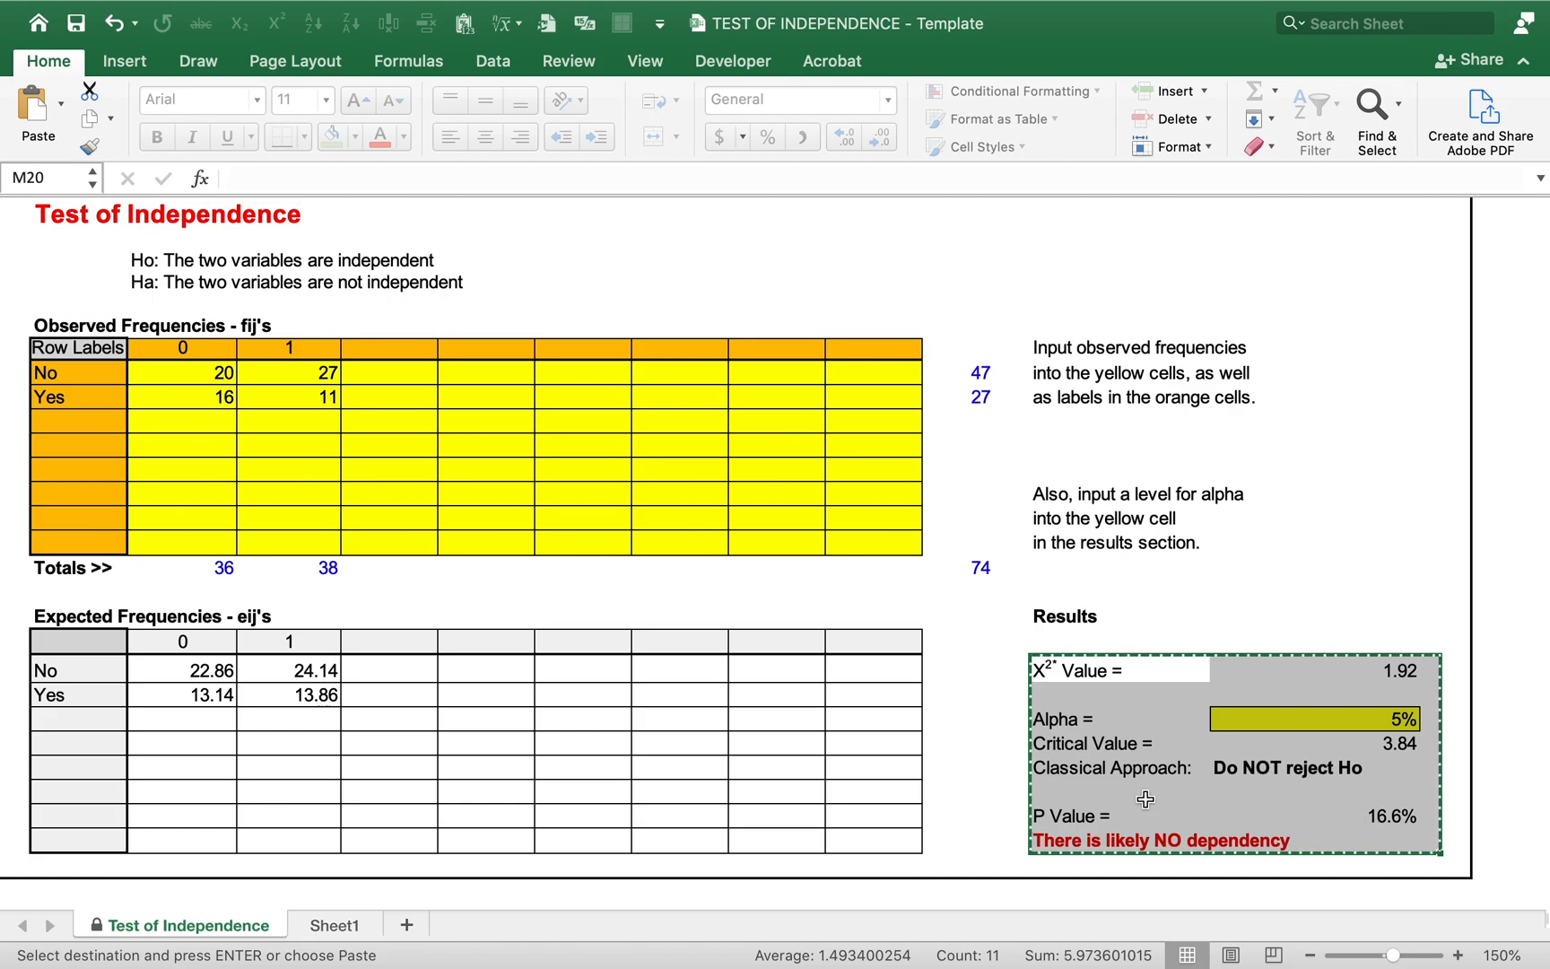
Step: Paste the chi-square results at M4 of the survey workbook's Cleaned Data (2) sheet, beside the z-test output
key(ctrl+Left)
key(ctrl+Left)
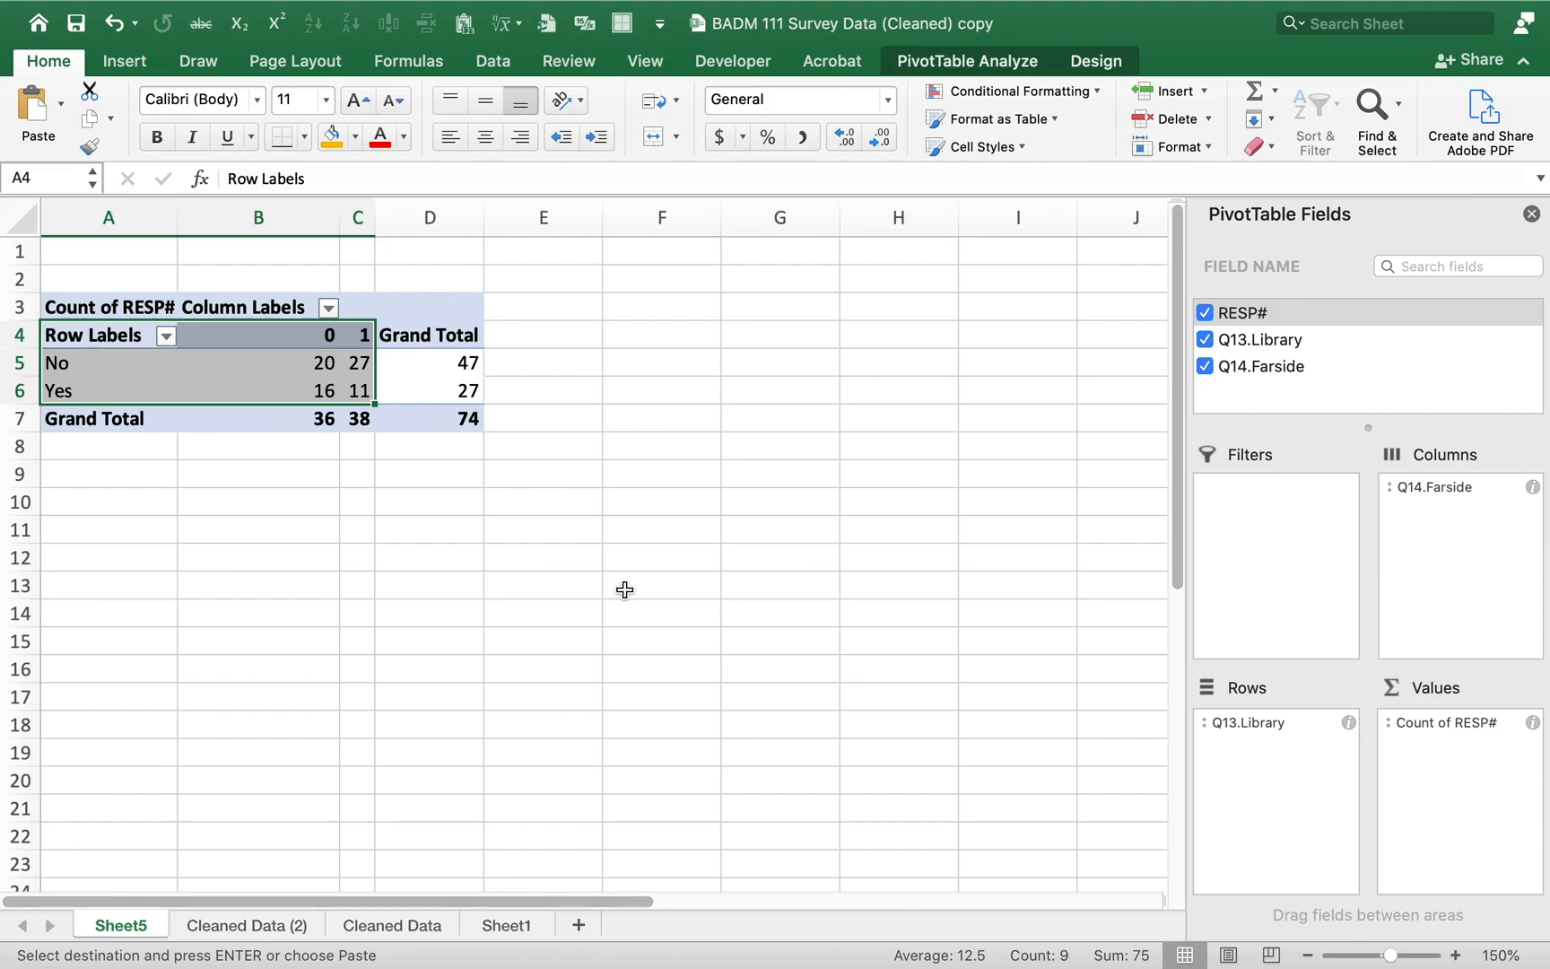
key(ctrl+Left)
key(ctrl+Right)
click(306, 933)
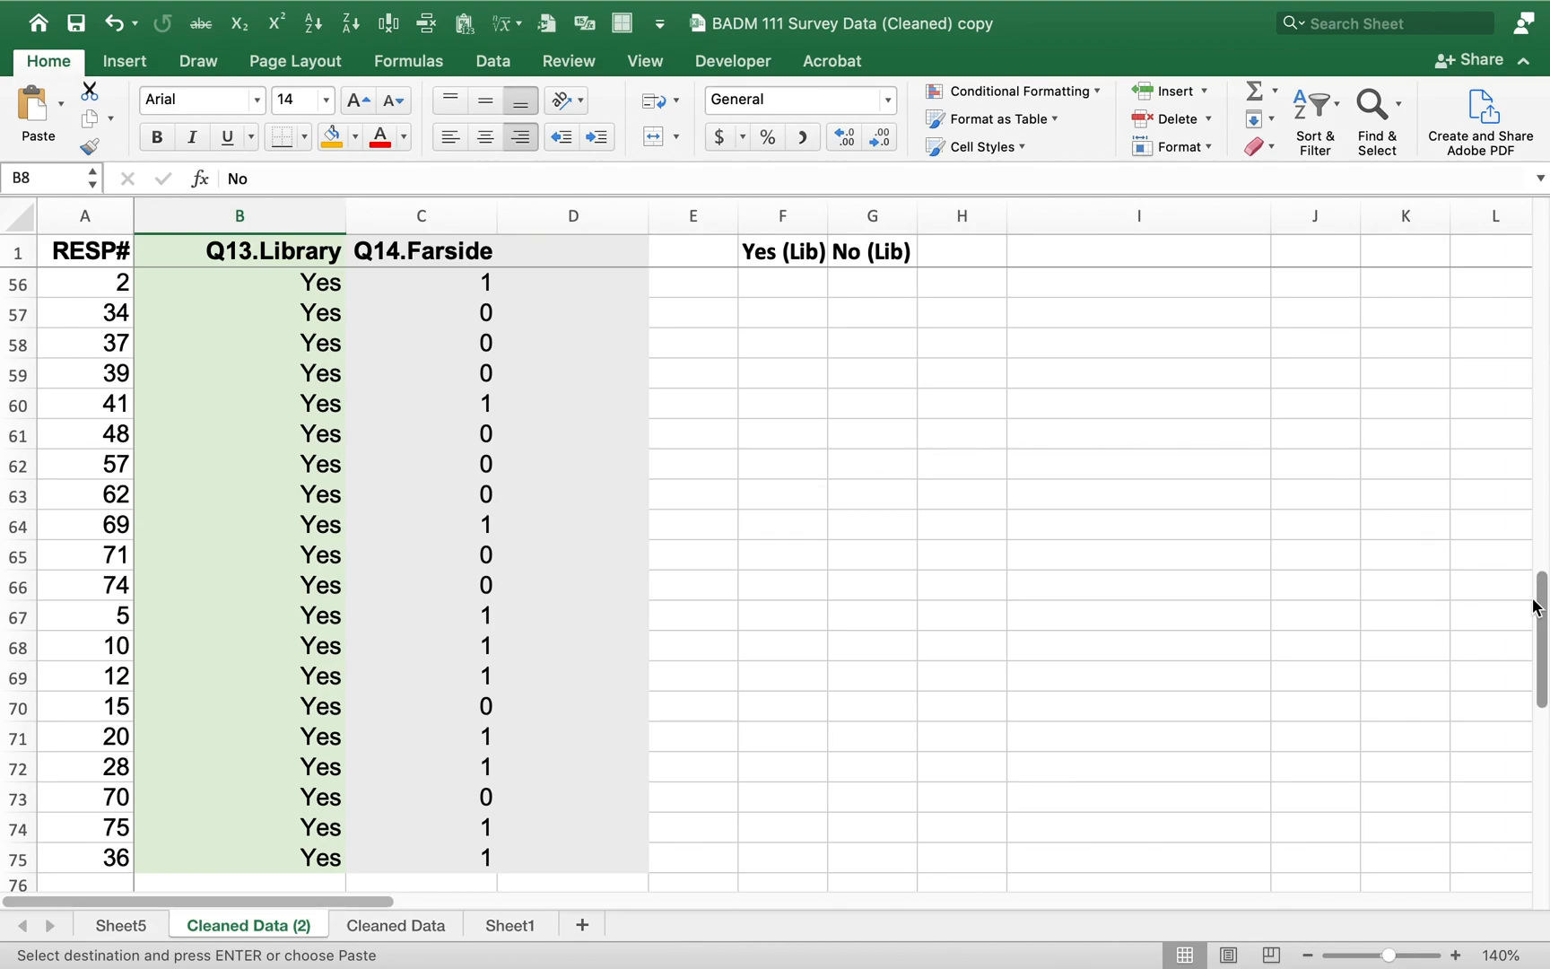
drag(1543, 607, 1534, 206)
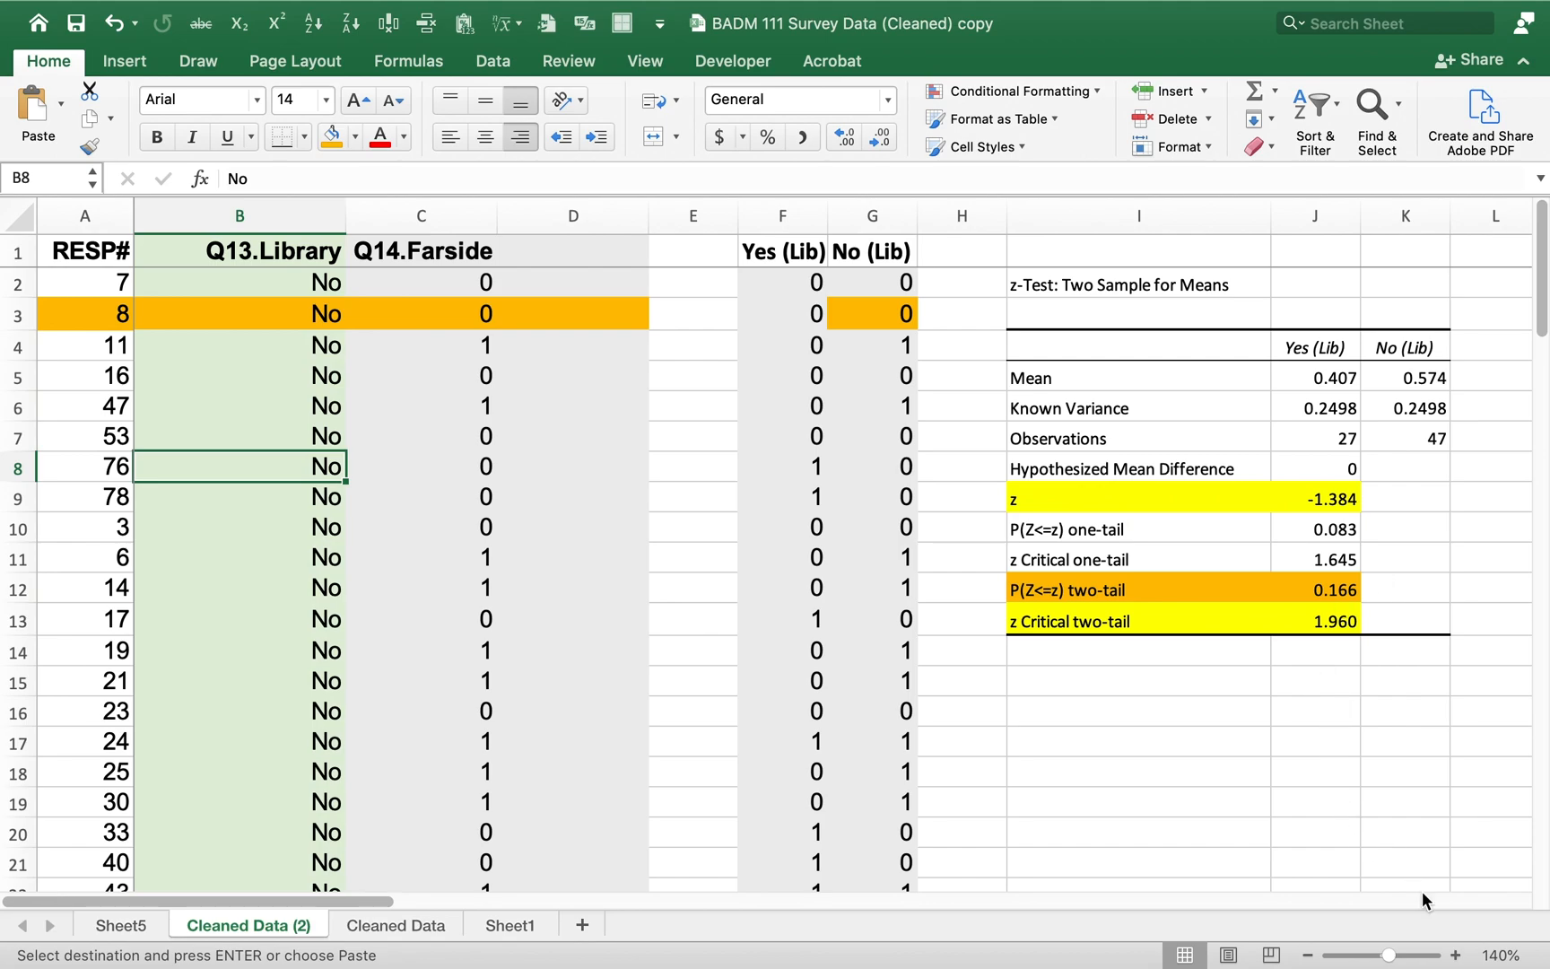
click(1455, 956)
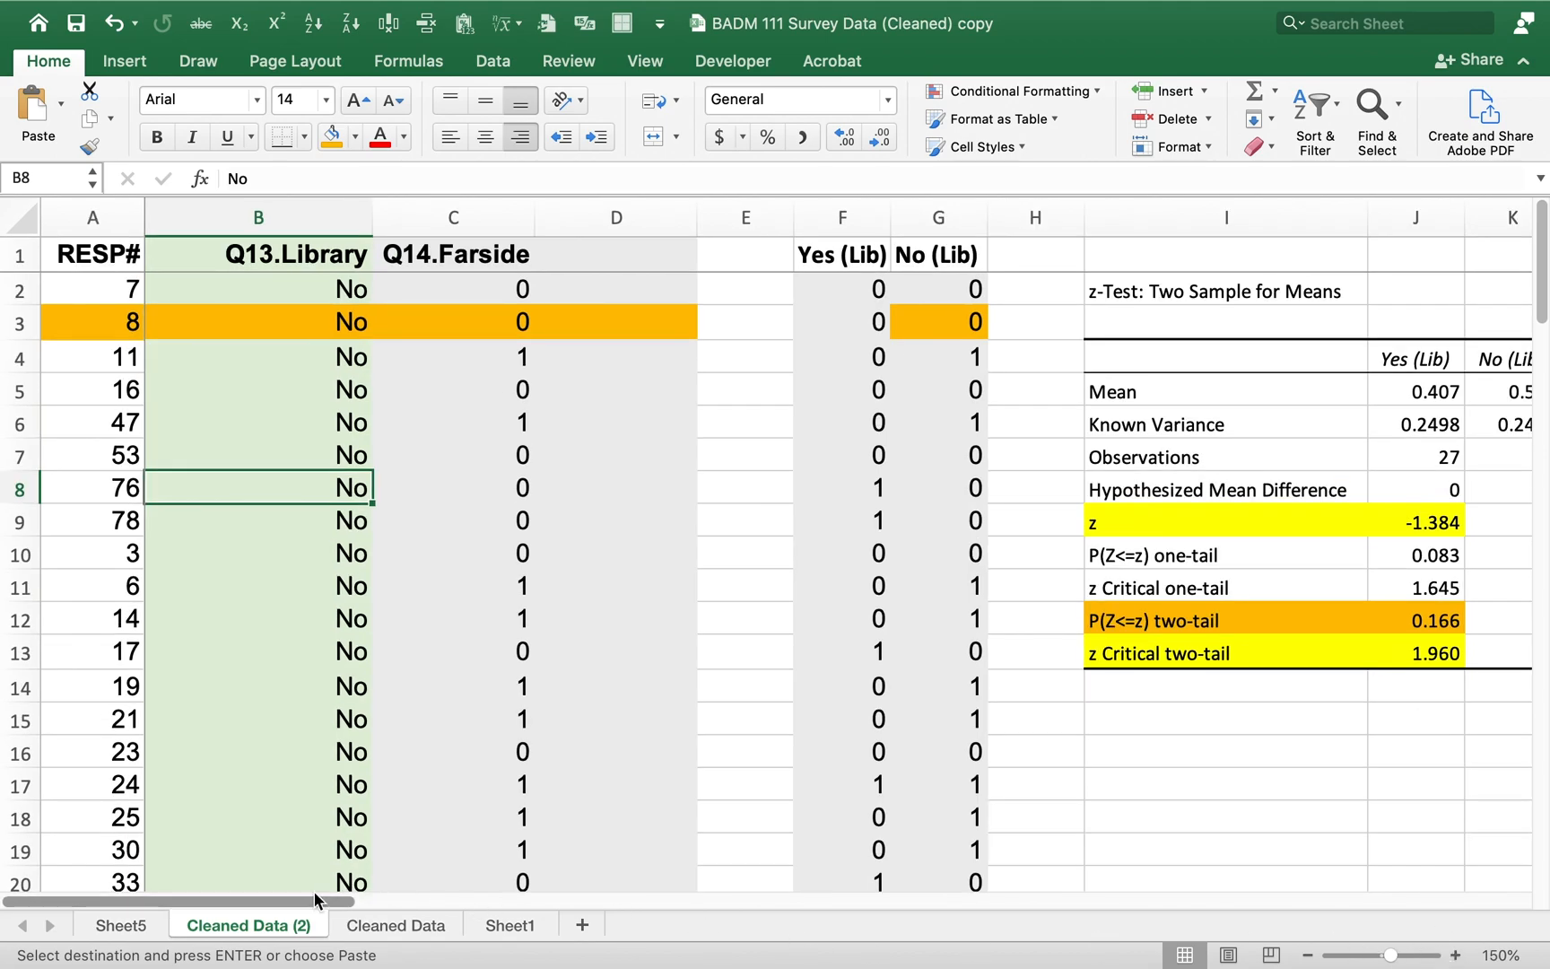
drag(316, 896, 483, 900)
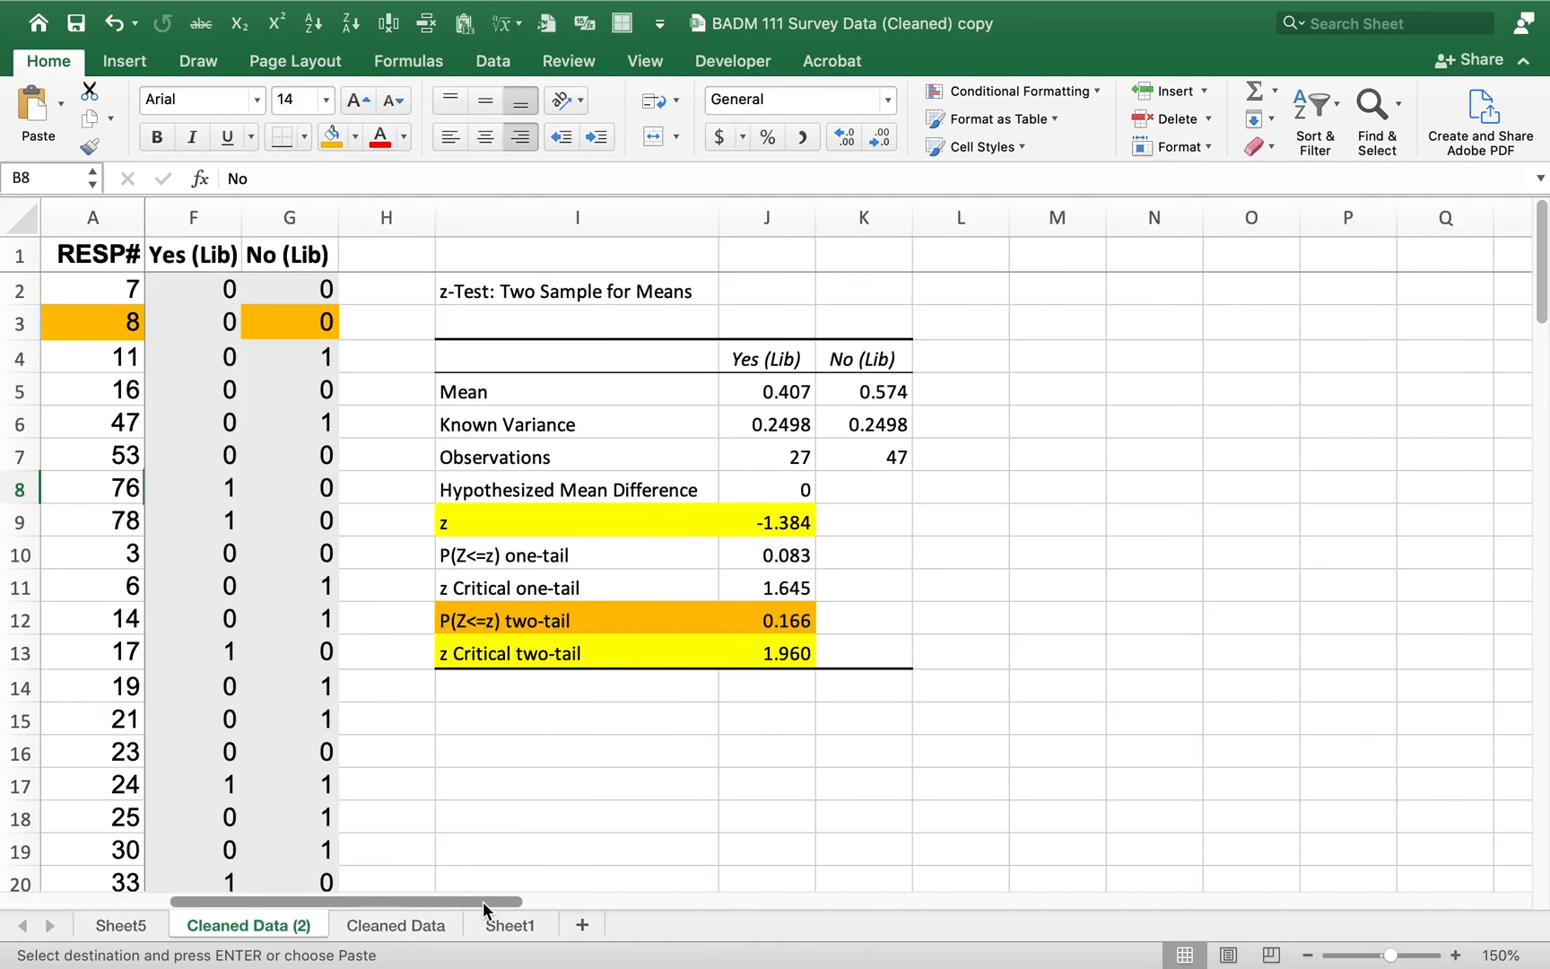
click(1044, 354)
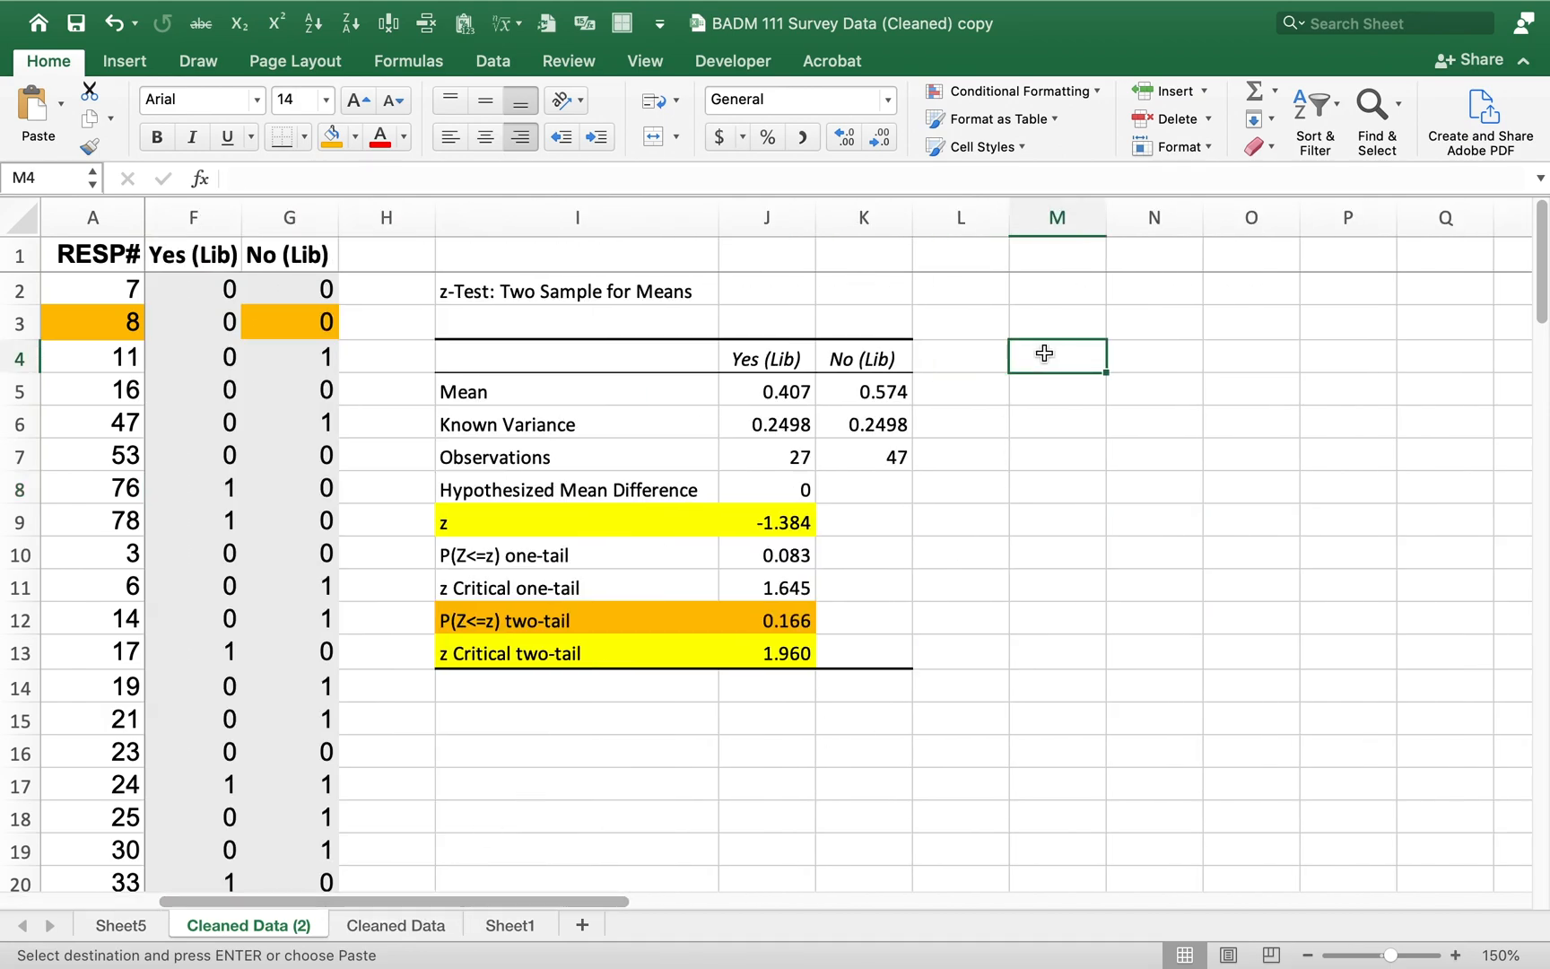
key(super+v)
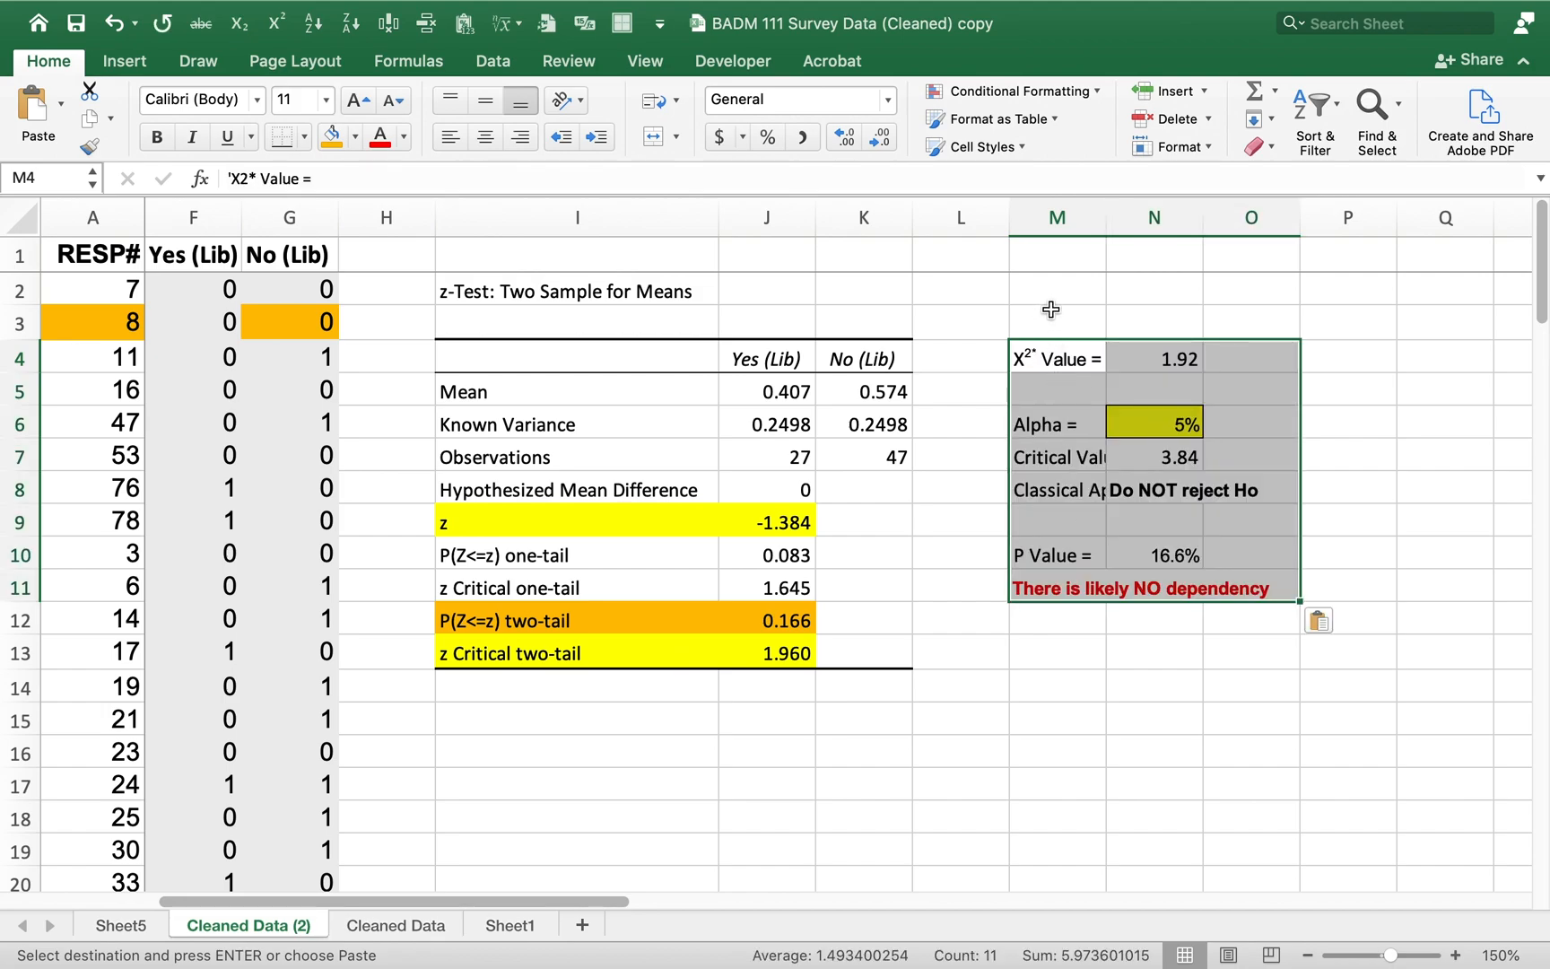
click(1035, 316)
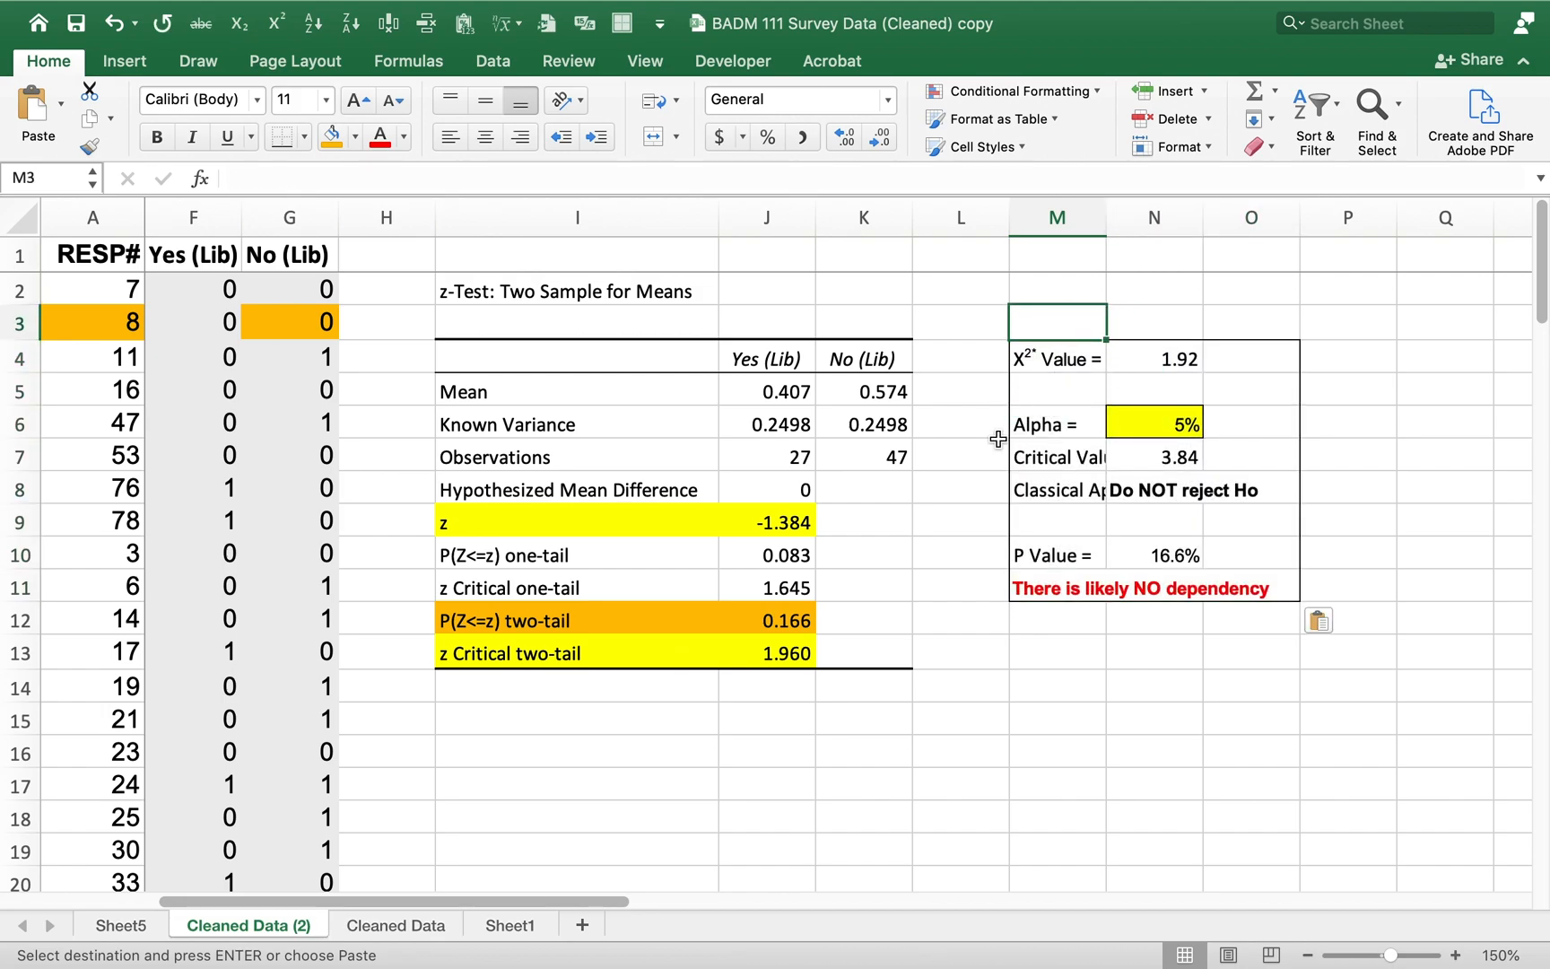
Step: Fill the chi-square P value in N10 and the two-tail z-test p-value in J12 with the same light green
click(1184, 555)
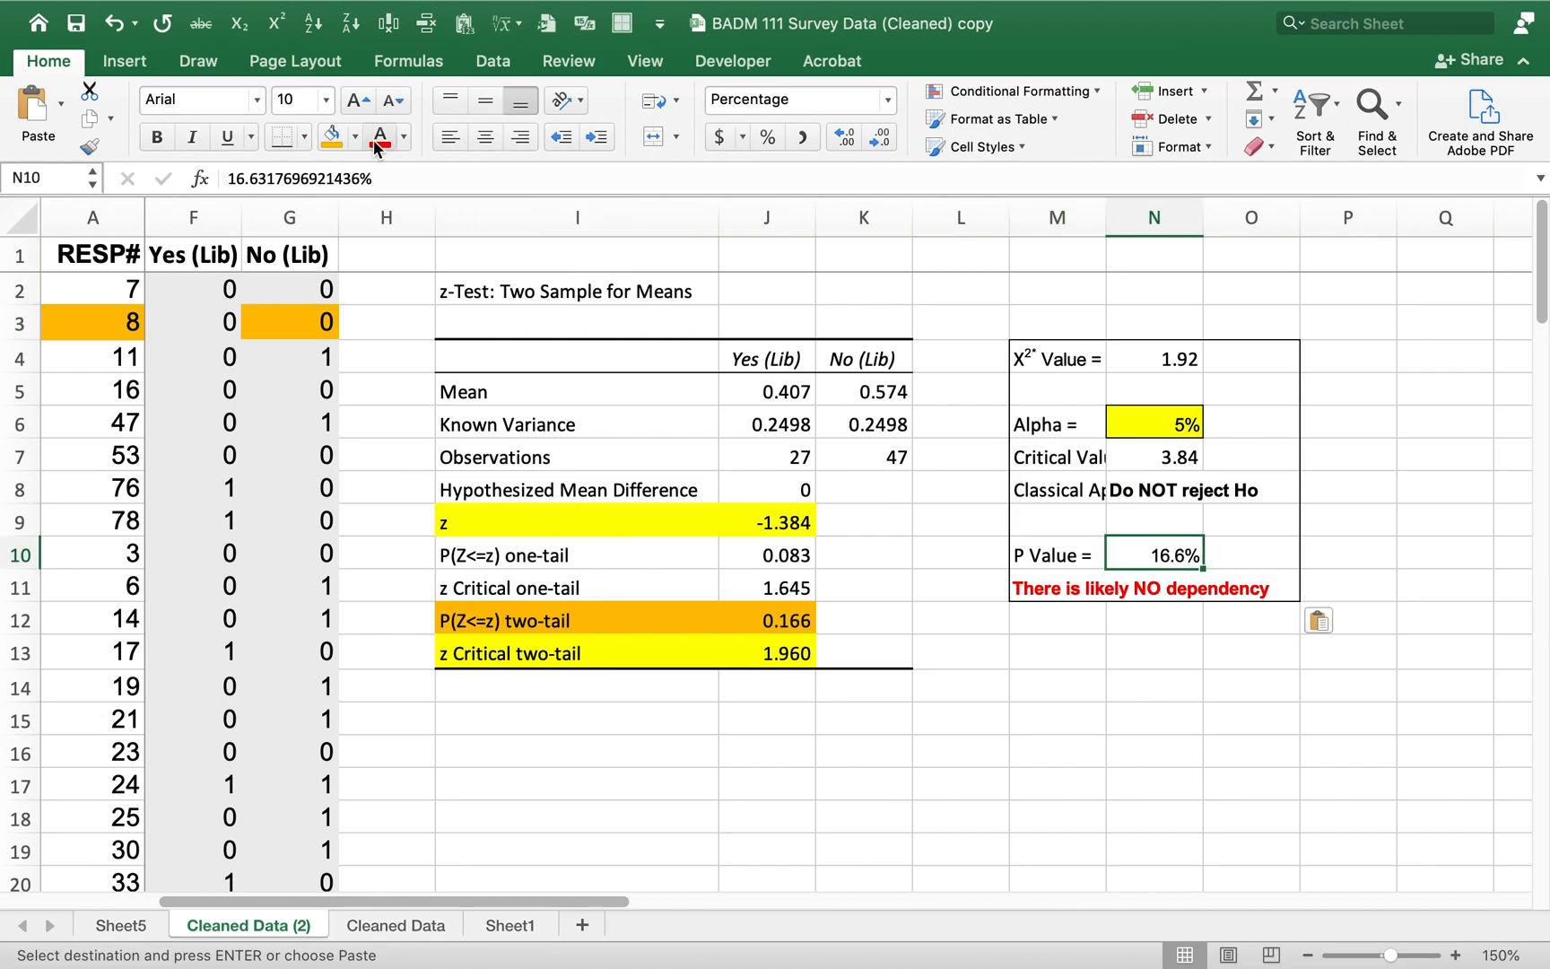
click(355, 137)
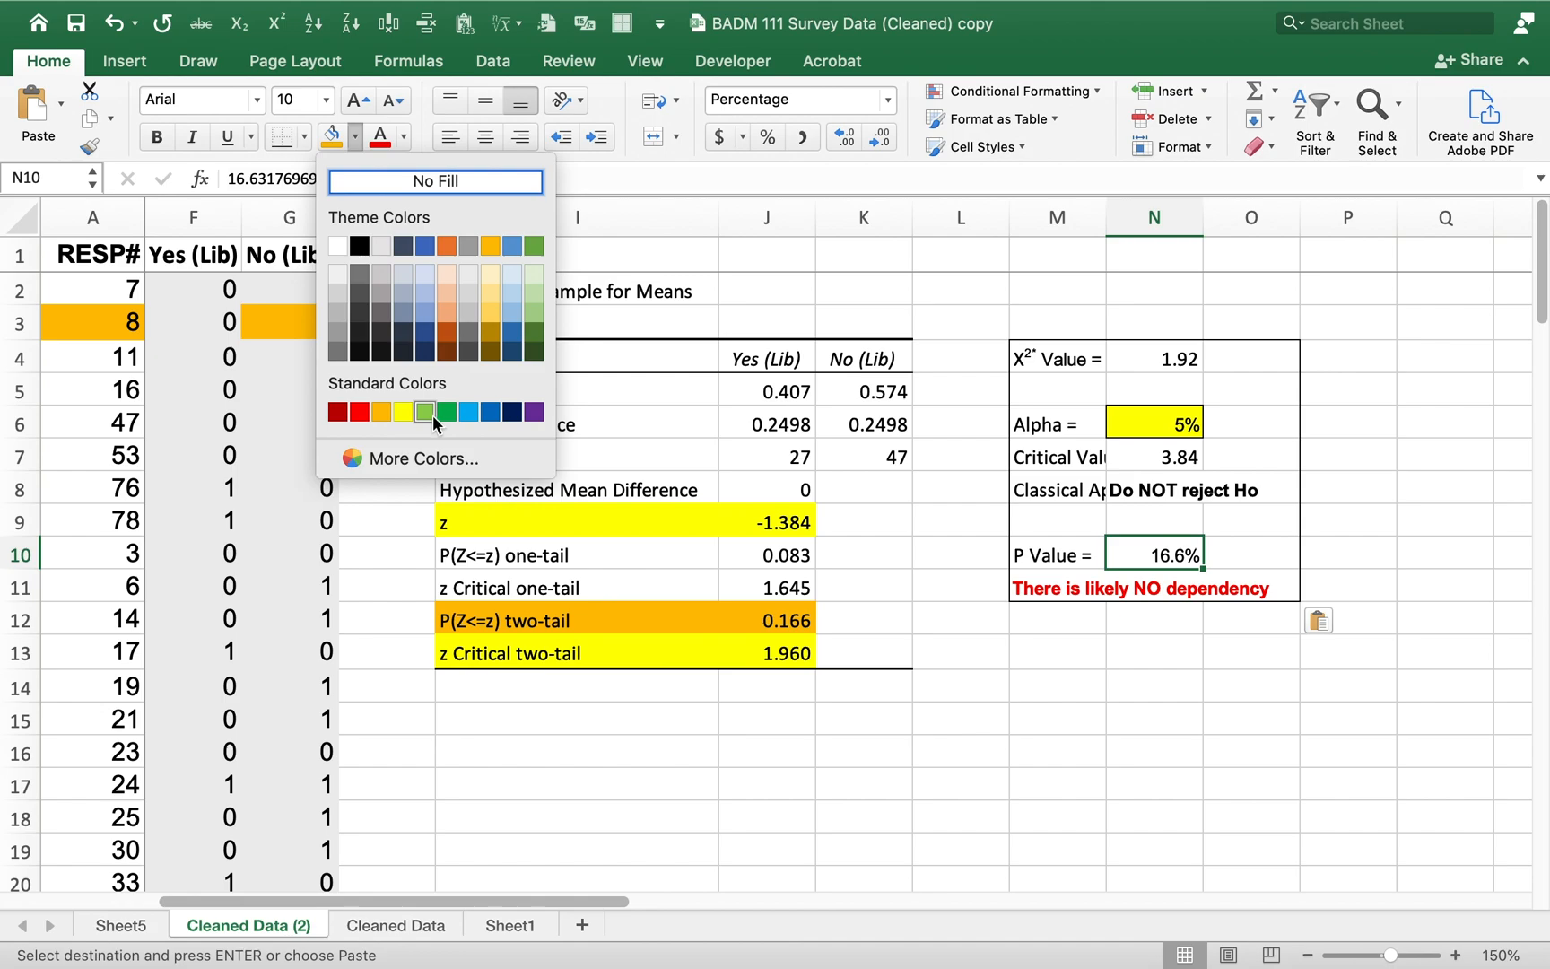
click(537, 291)
click(783, 621)
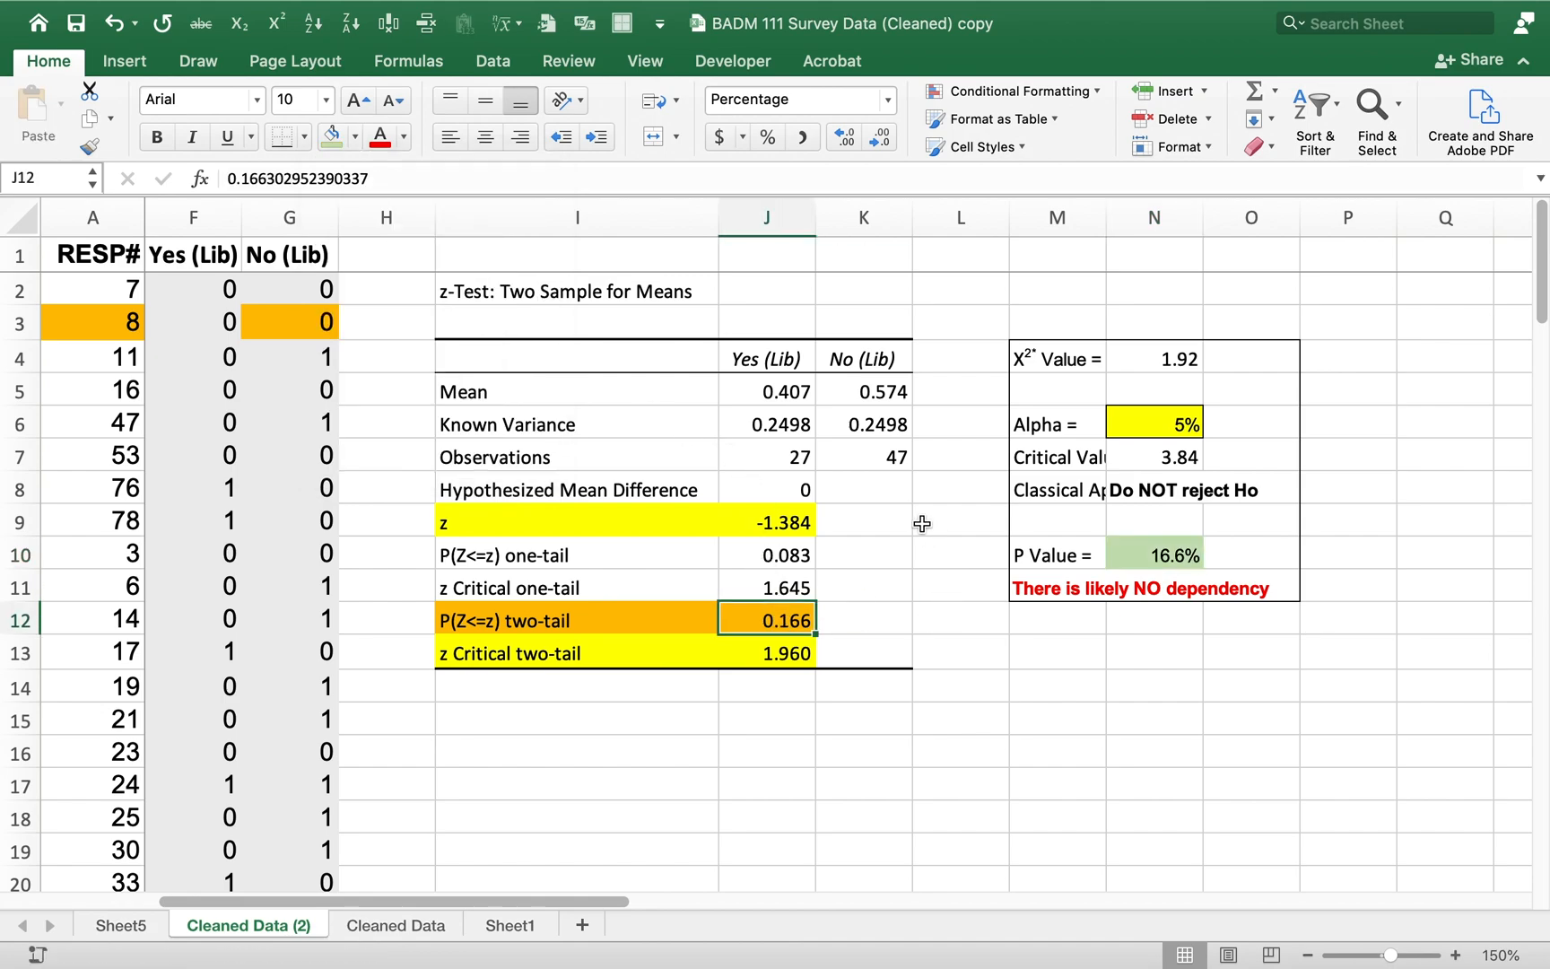
click(332, 143)
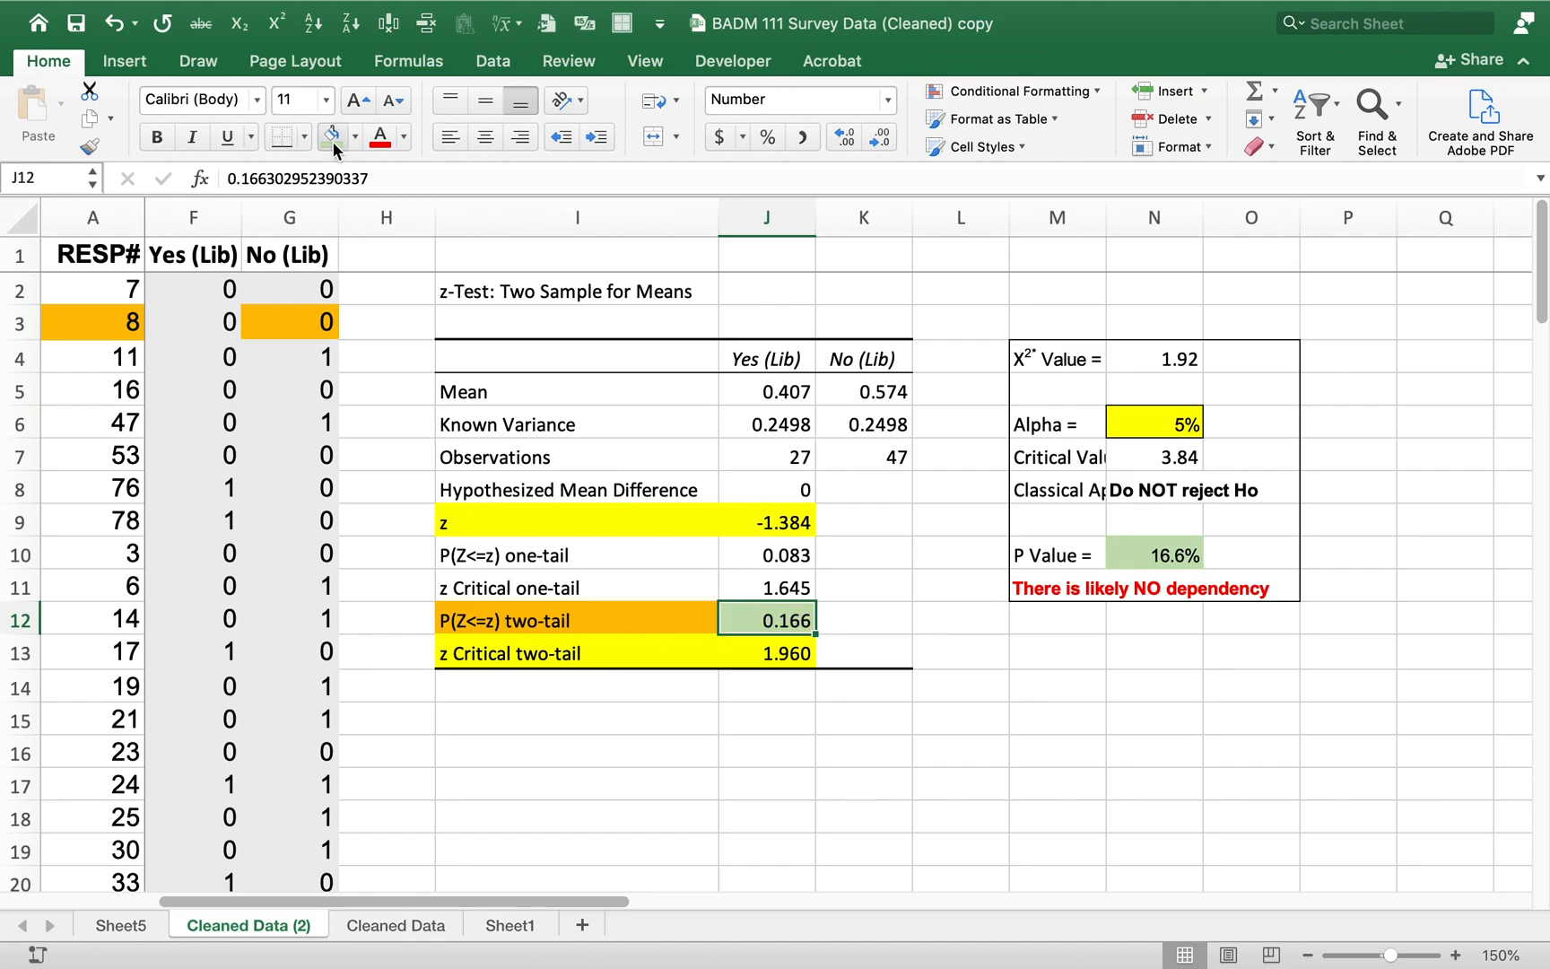
Step: Square the two-tail critical z value in K13 with the formula =J13^2
click(795, 654)
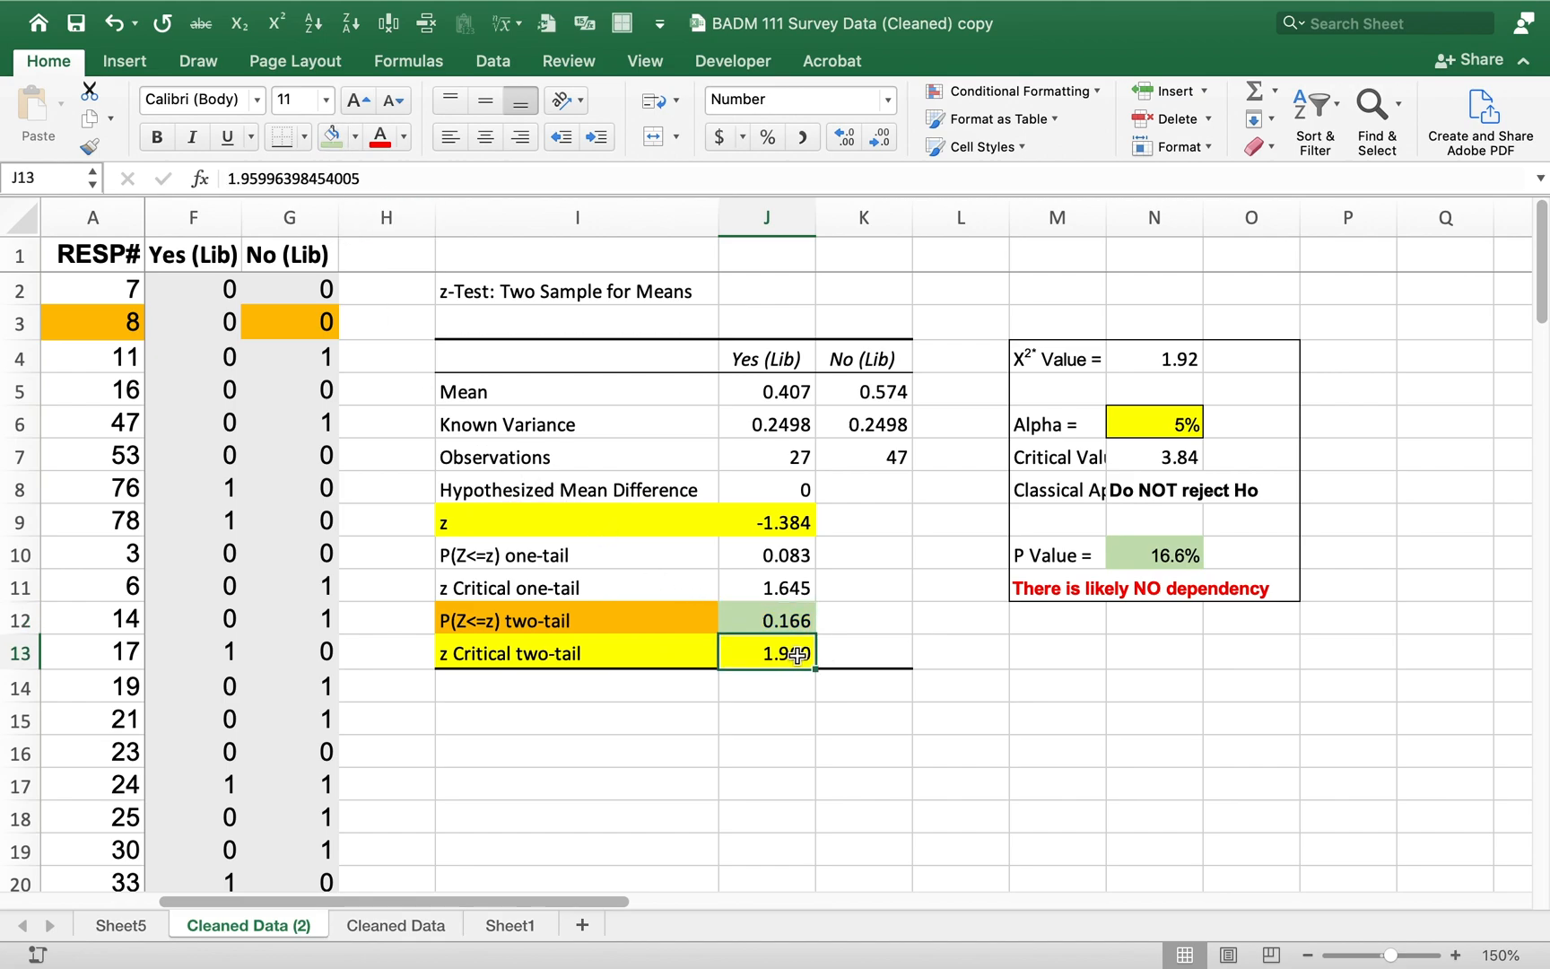
click(846, 655)
text(=)
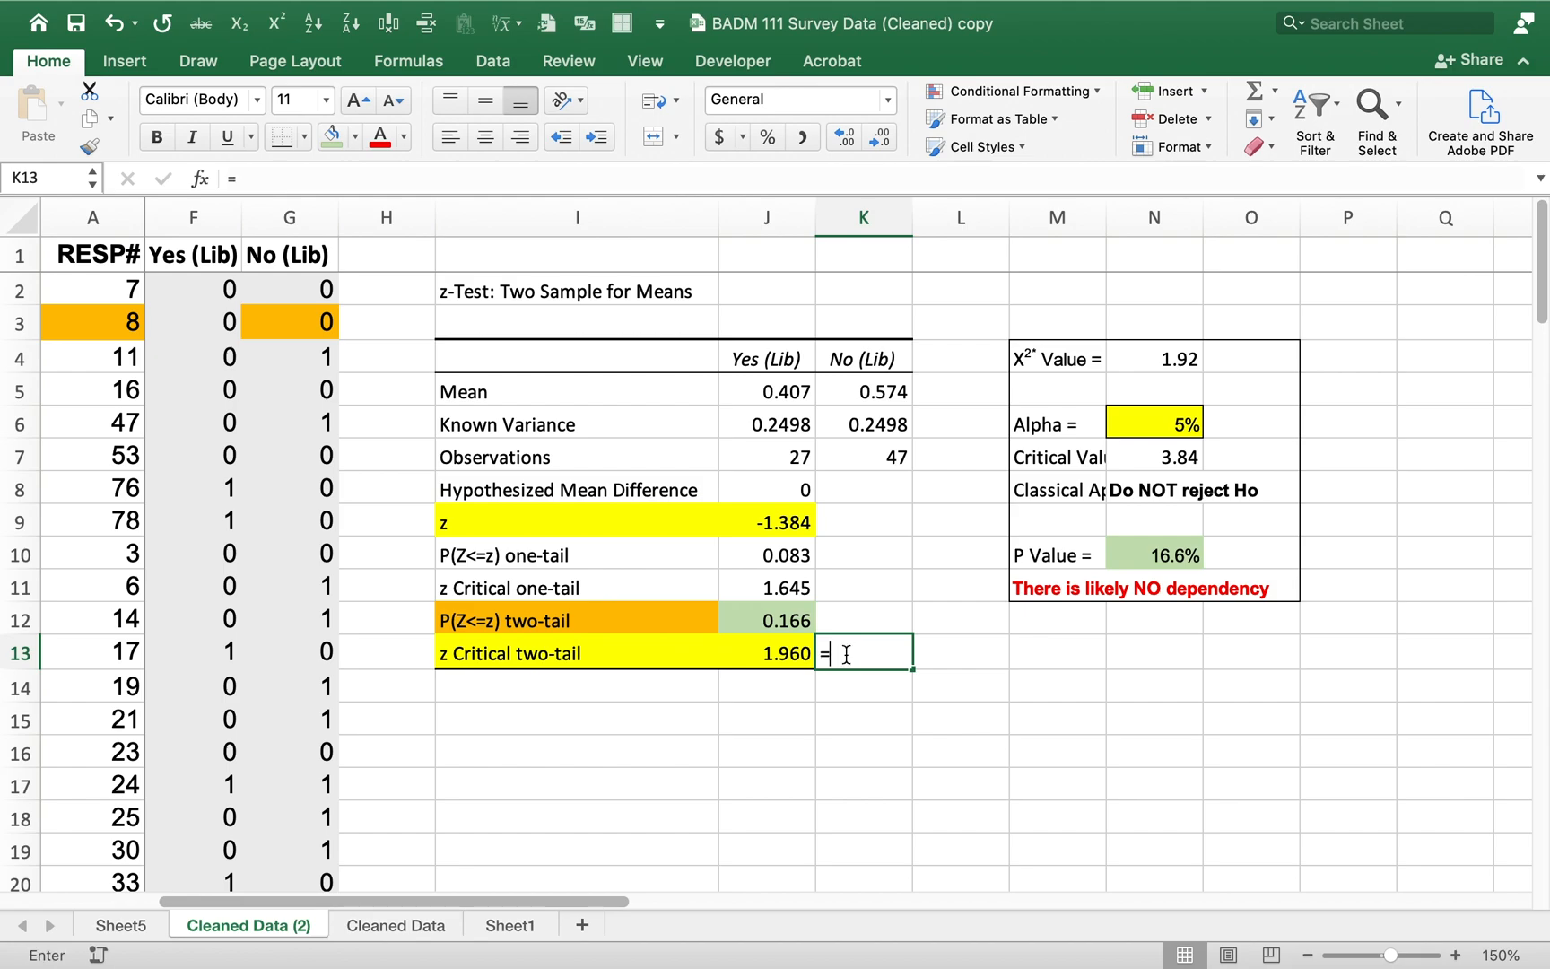
key(Left)
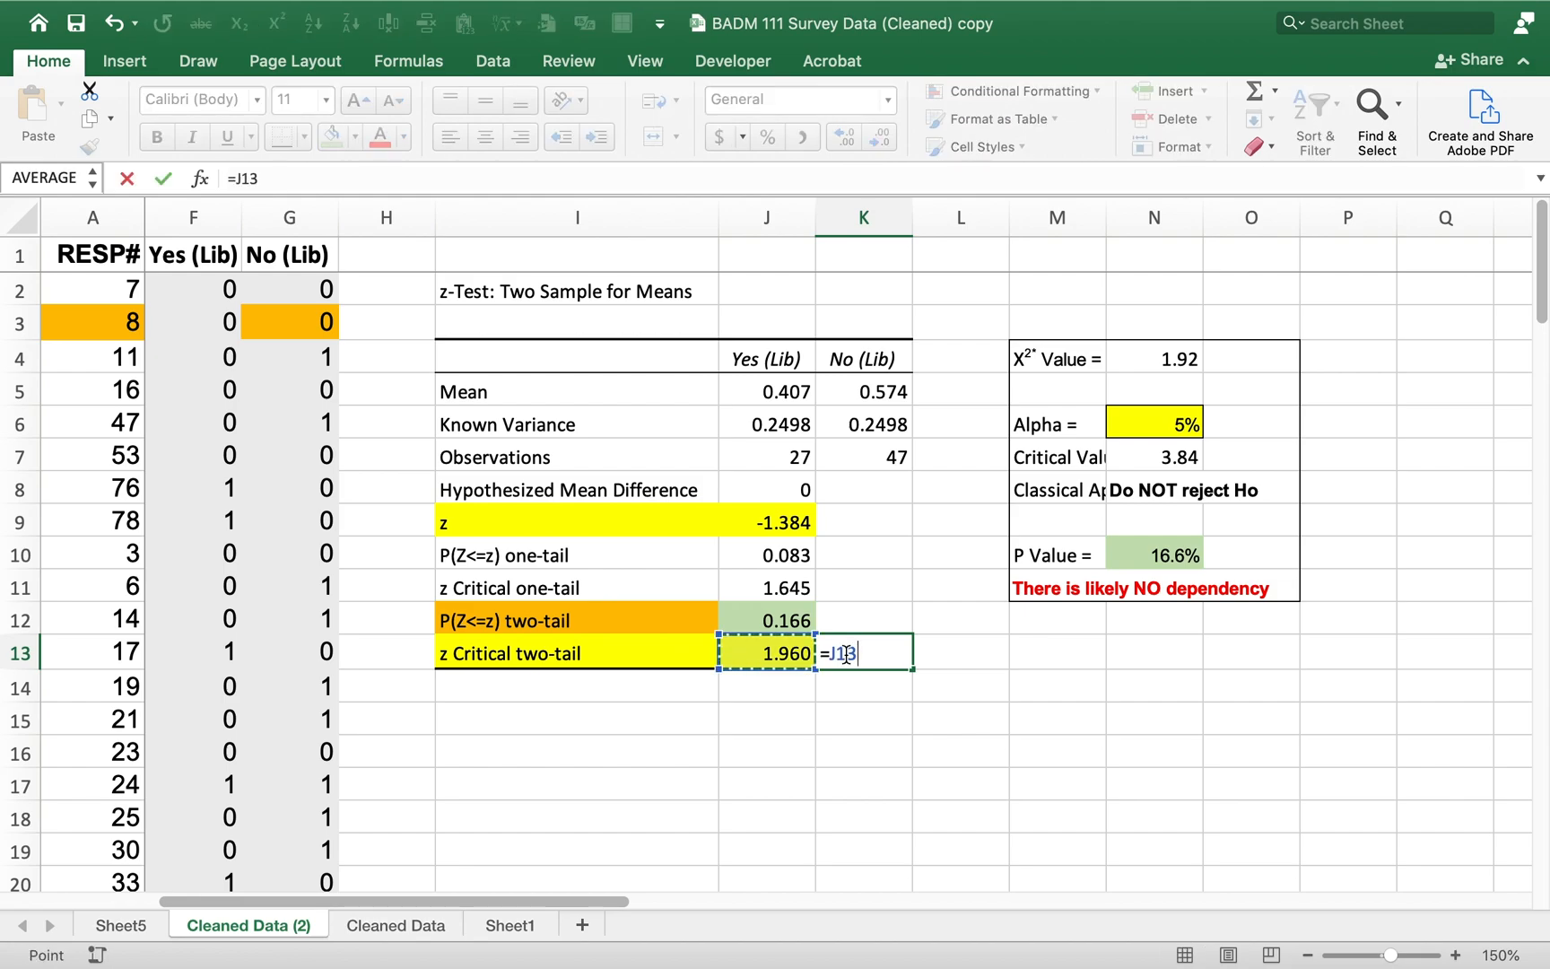
text(^2)
key(Return)
Step: Fill the squared critical z in K13 and the chi-square critical value in N7 with light green
click(847, 662)
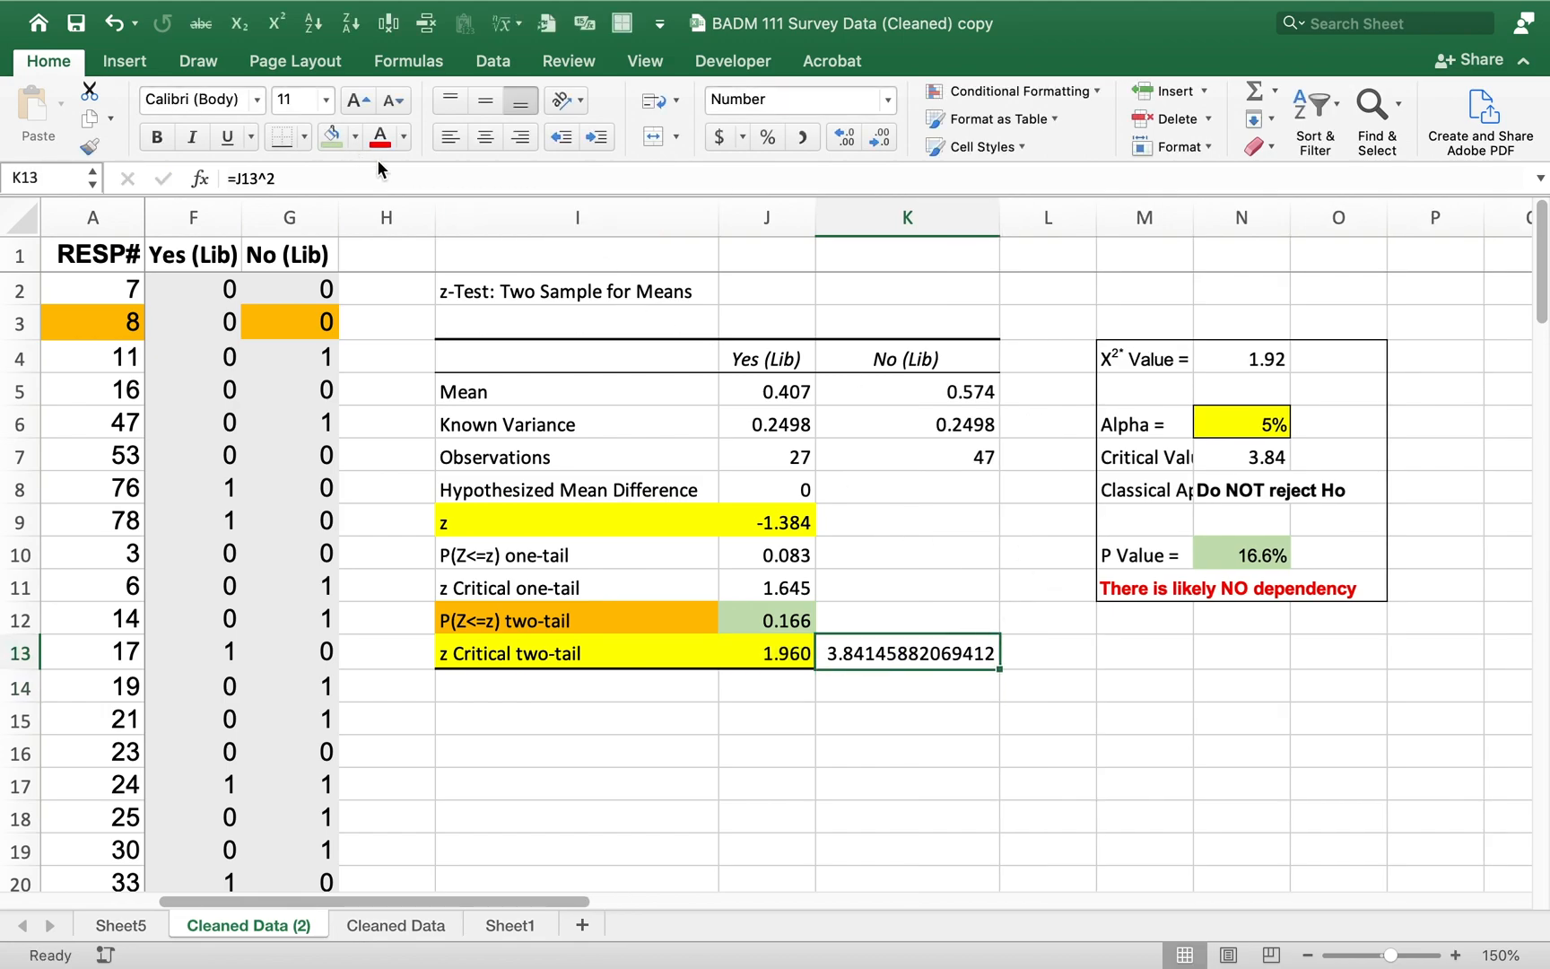
click(330, 136)
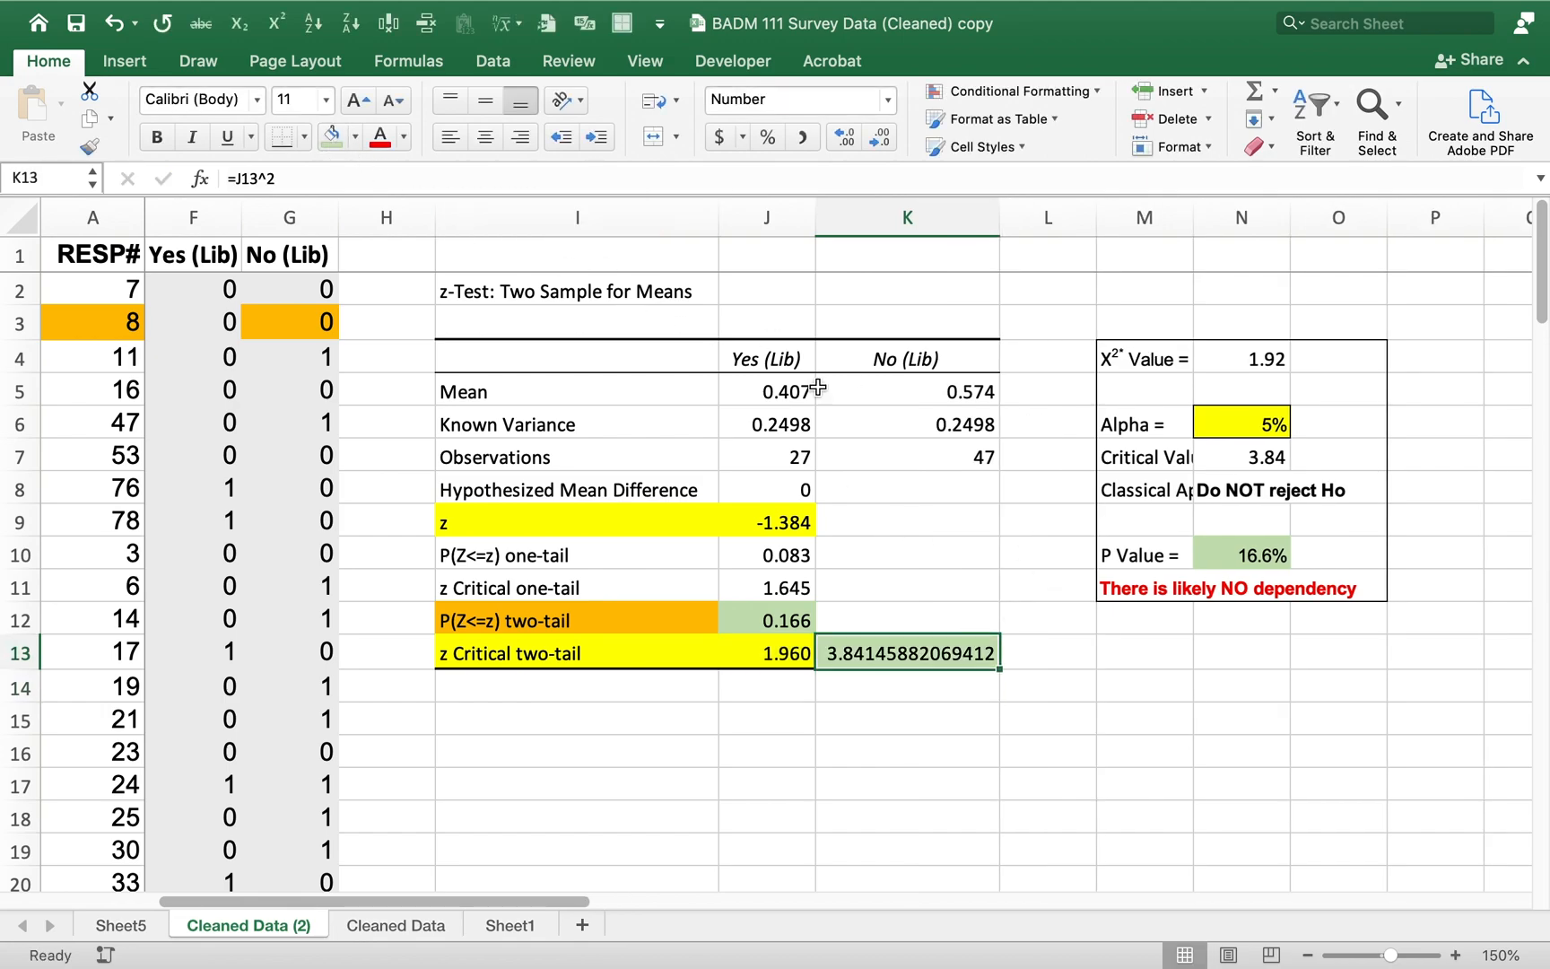
click(1227, 459)
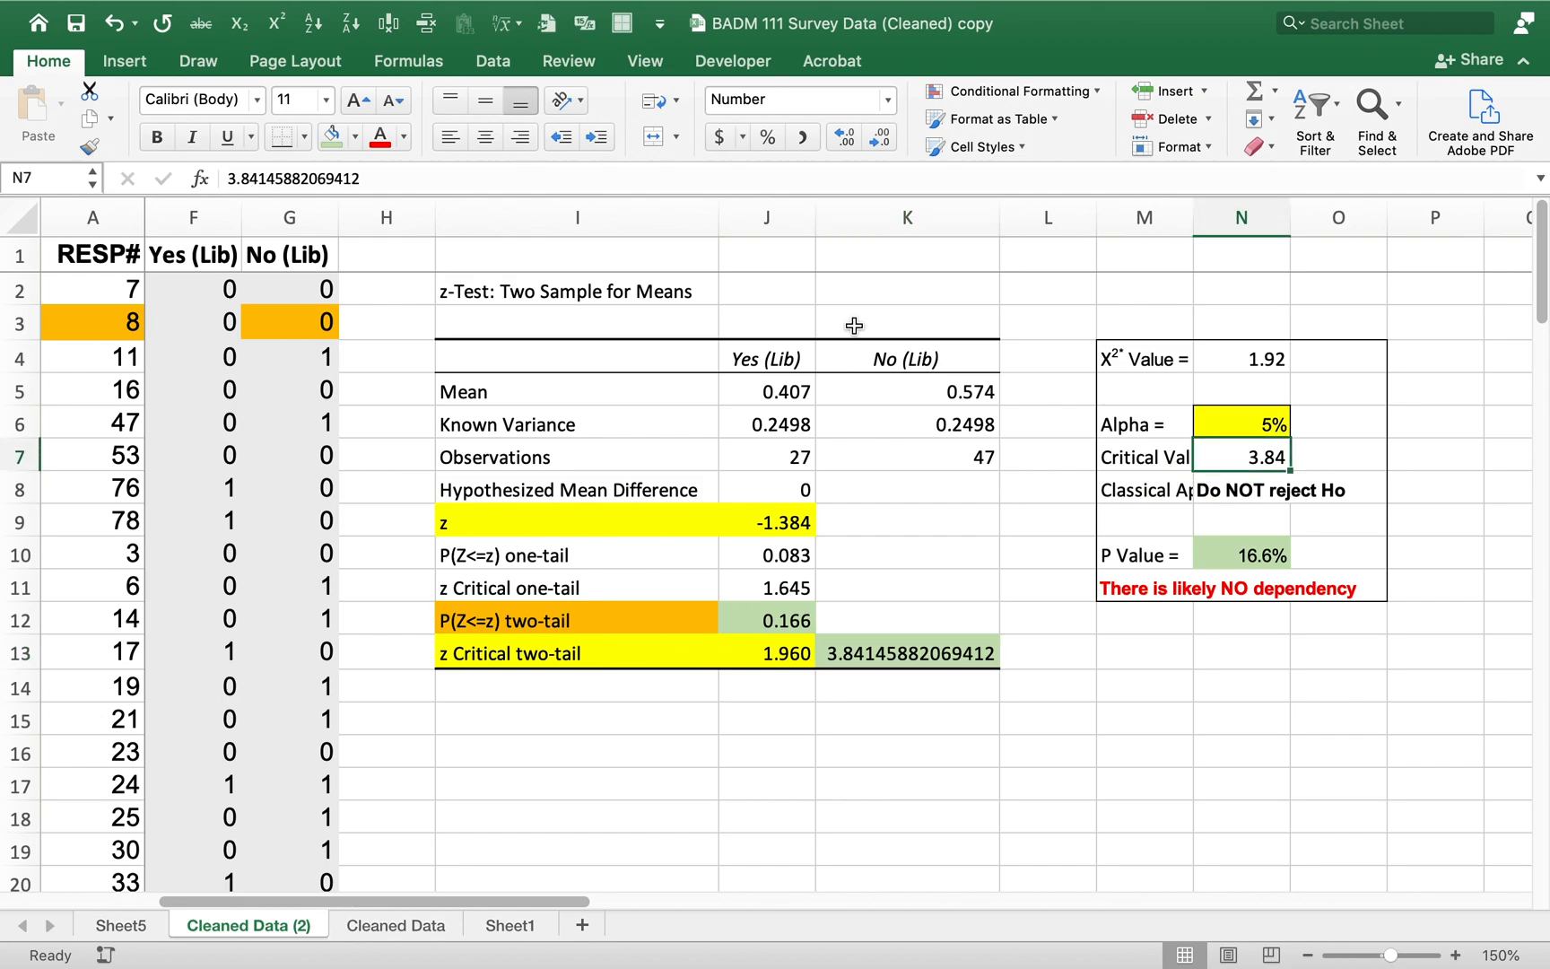
click(332, 137)
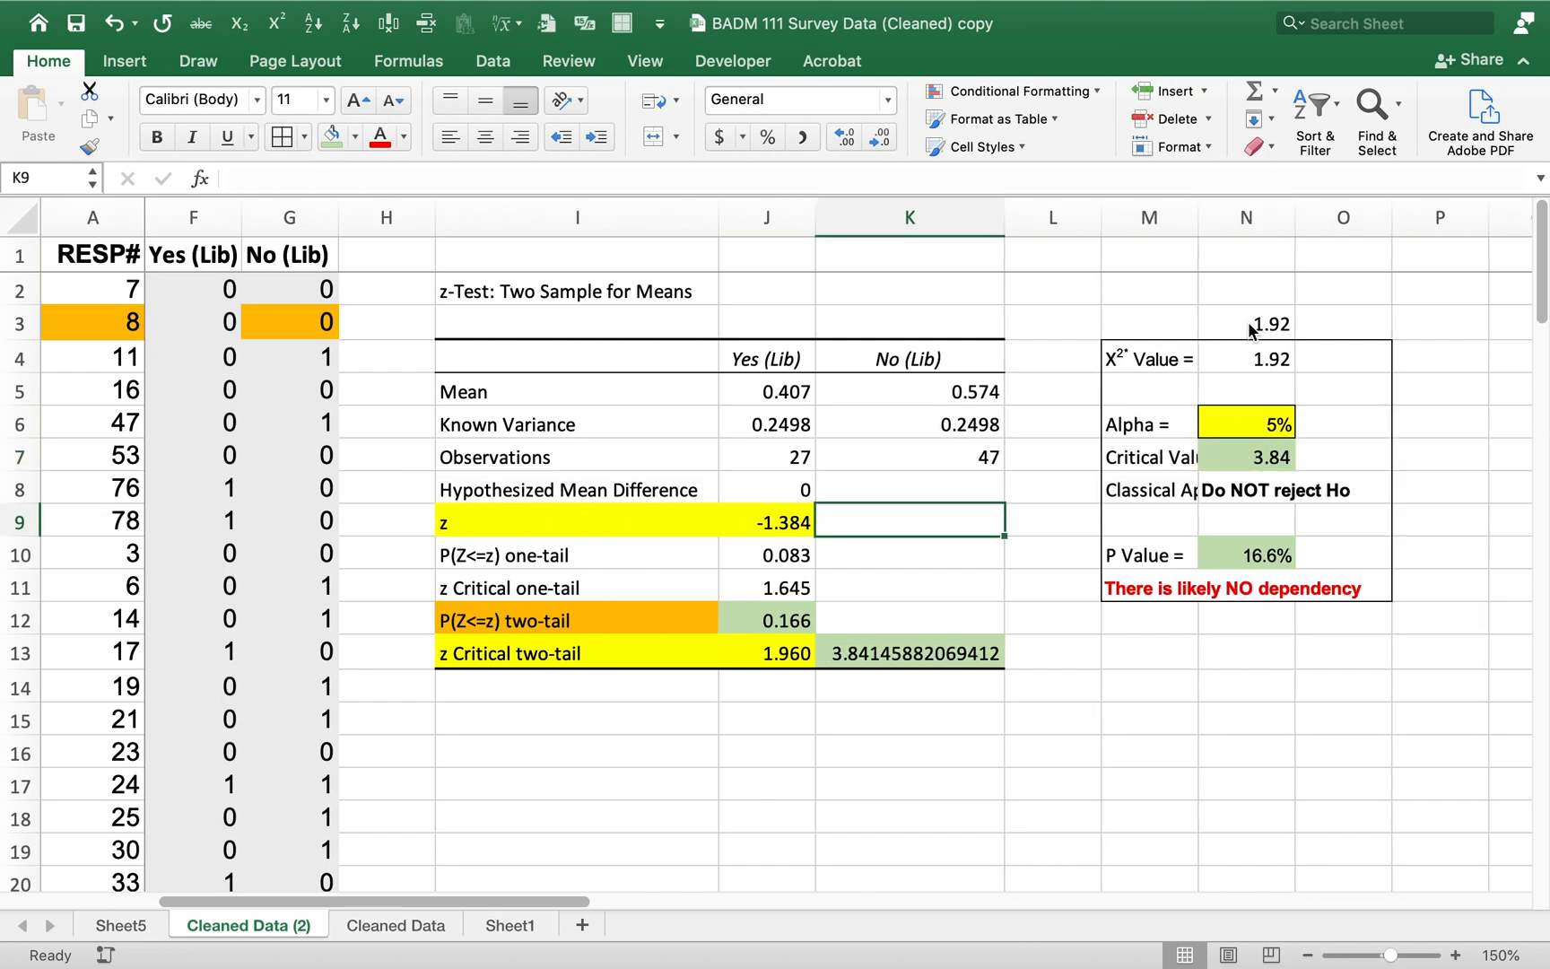
Step: Square the z statistic in K9 with the formula =J9^2
key(Left)
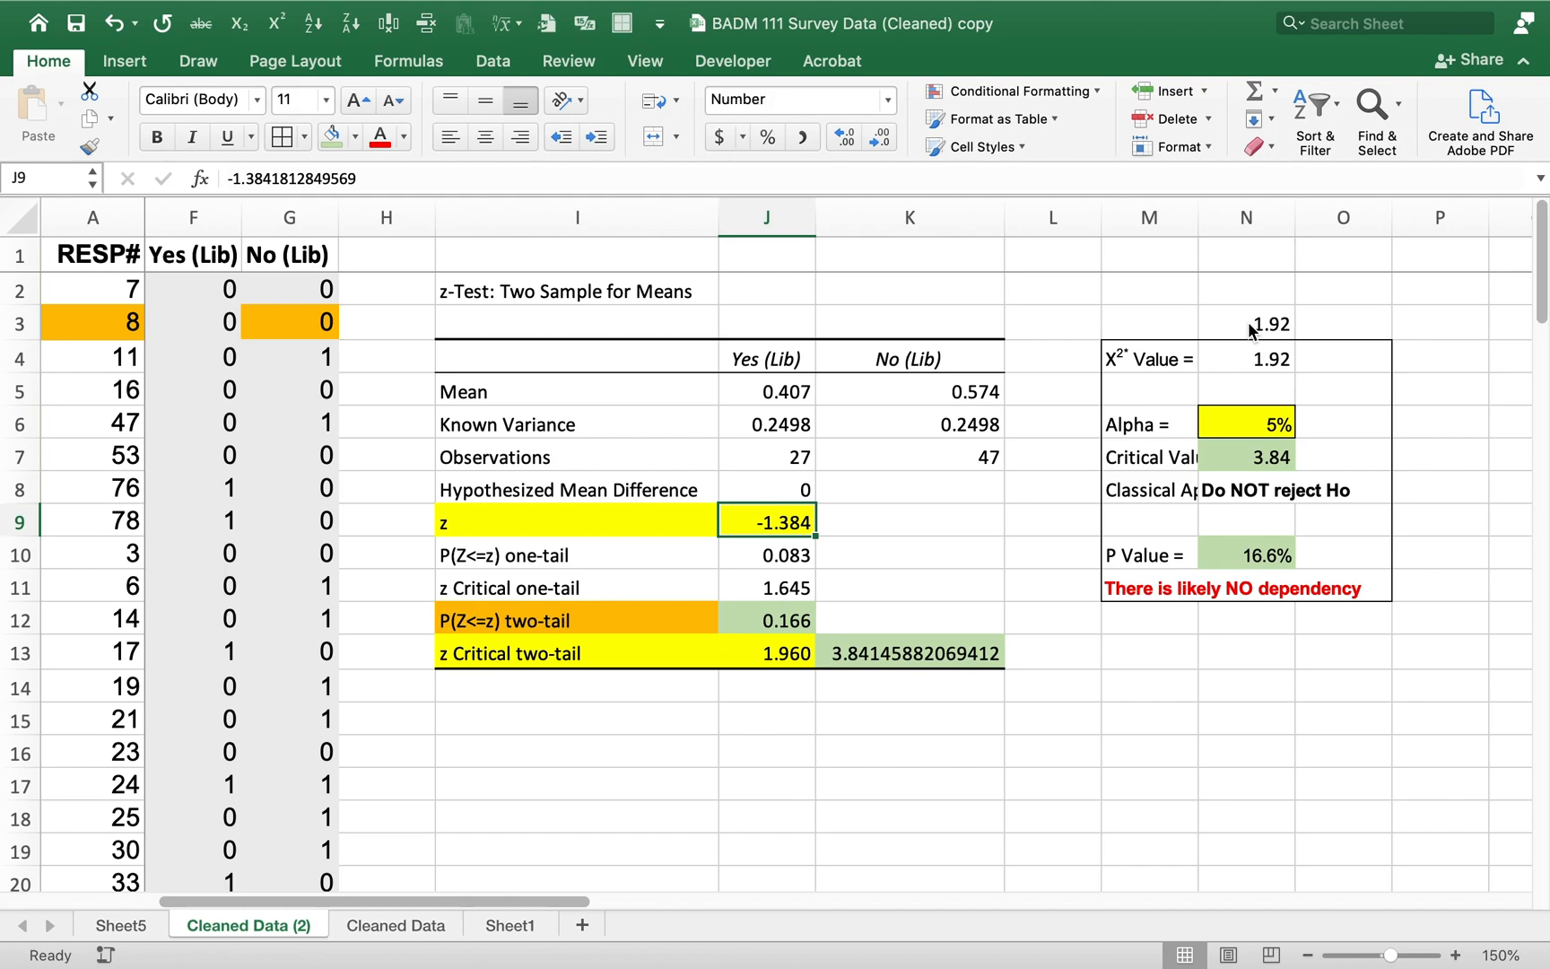
key(Right)
text(=)
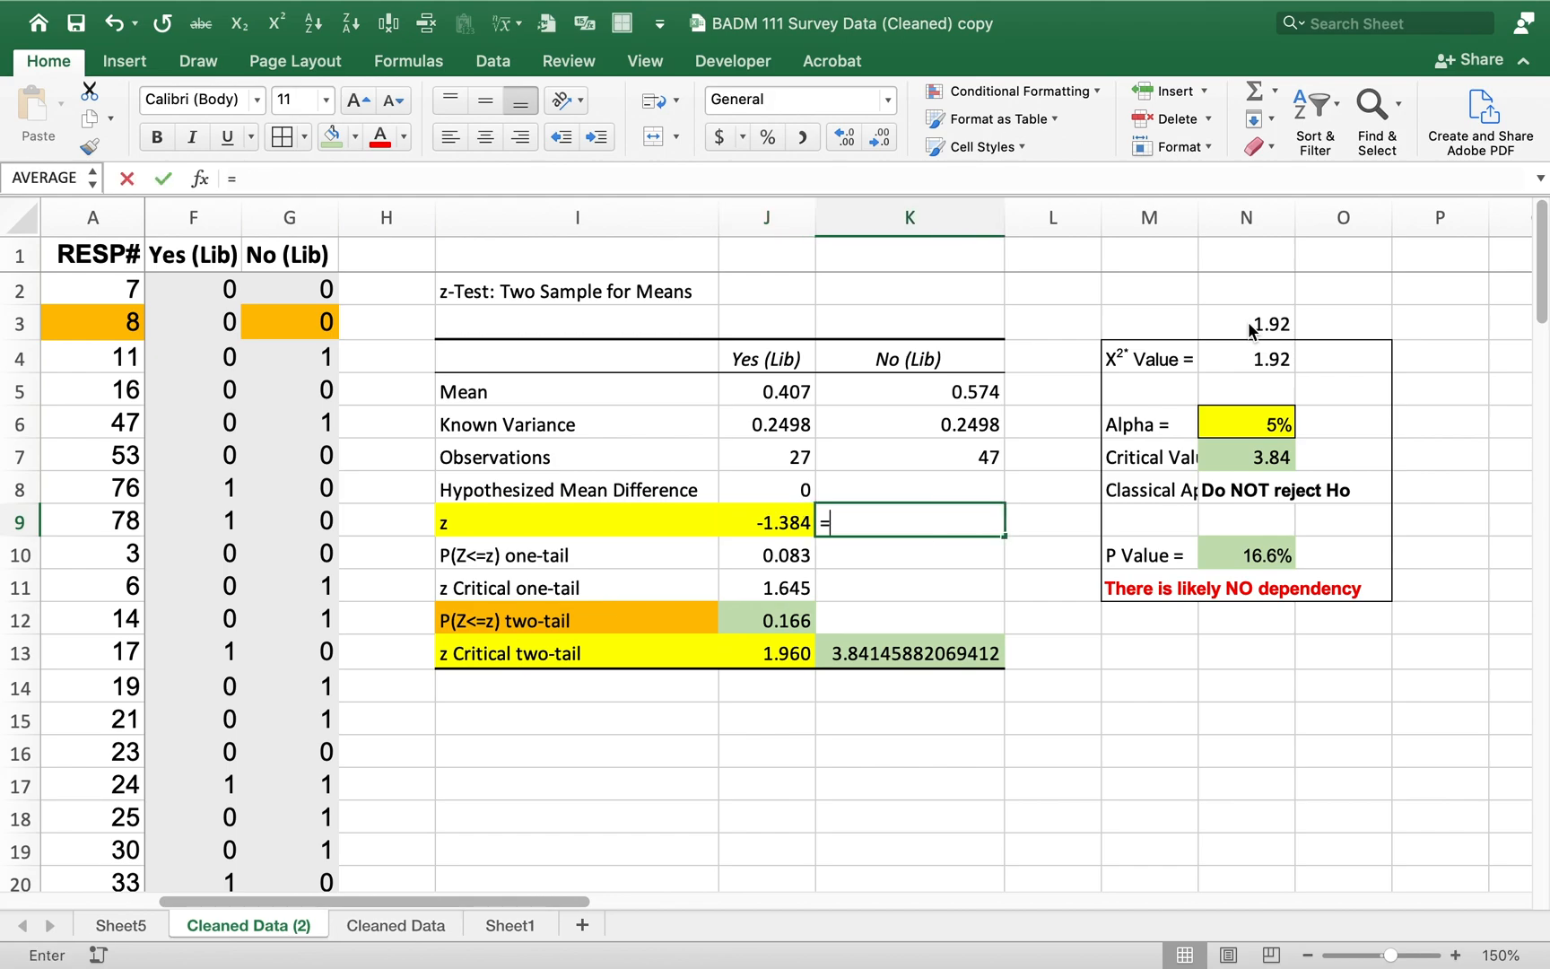
key(Left)
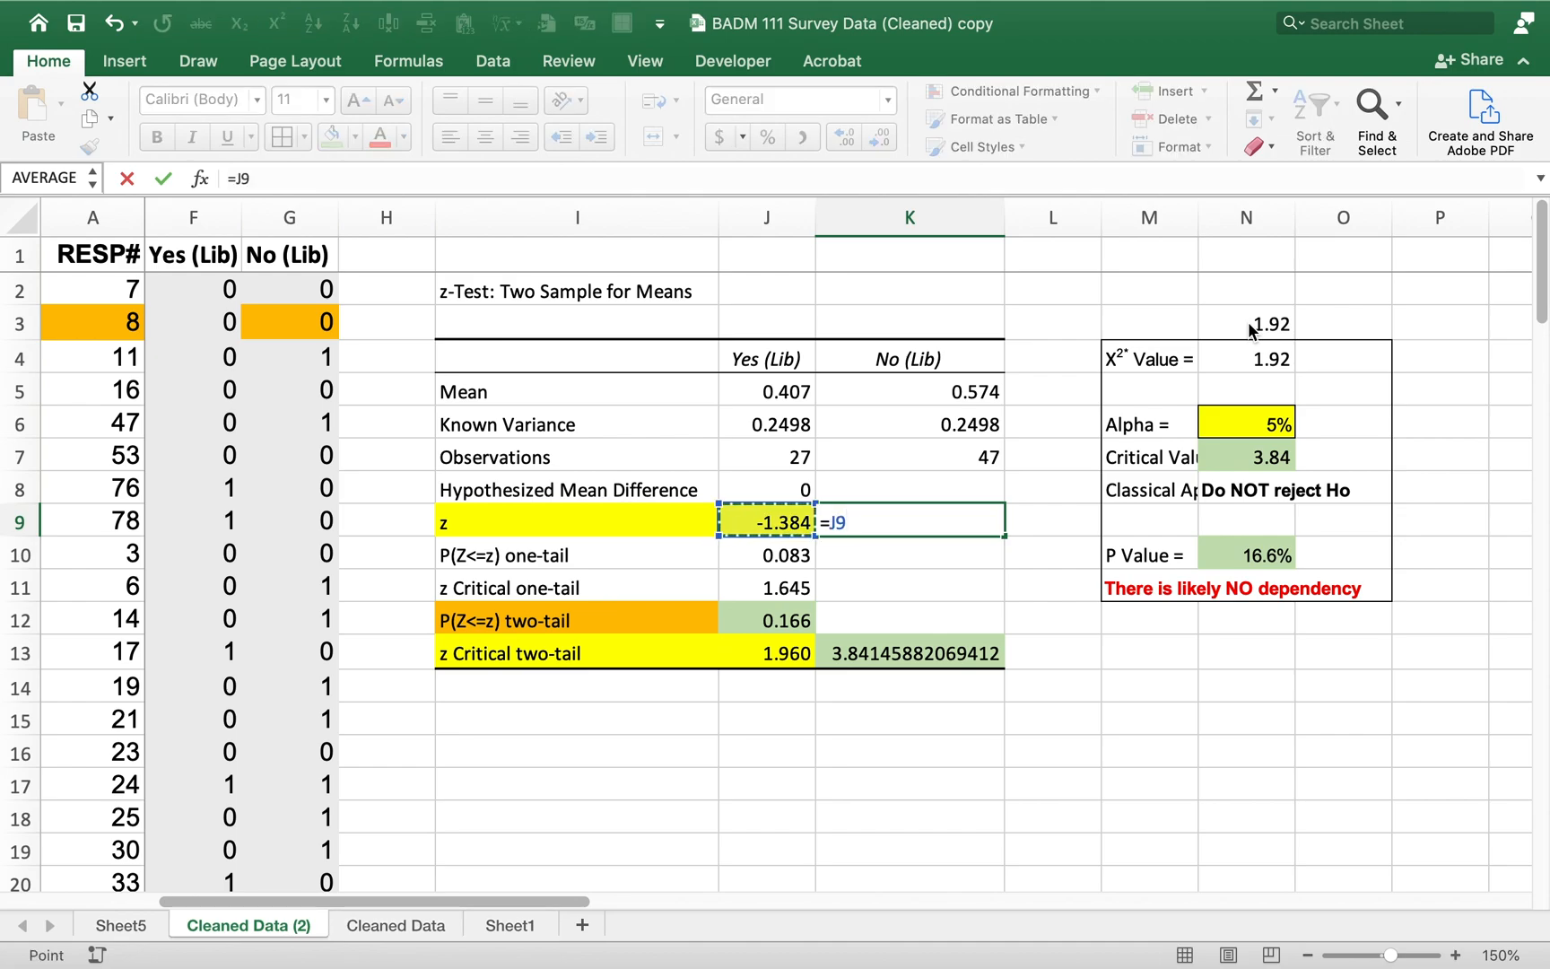
text(^2)
key(Return)
Step: Fill the chi-square statistic in N4 and the squared z statistic in K9 with light green
key(Up)
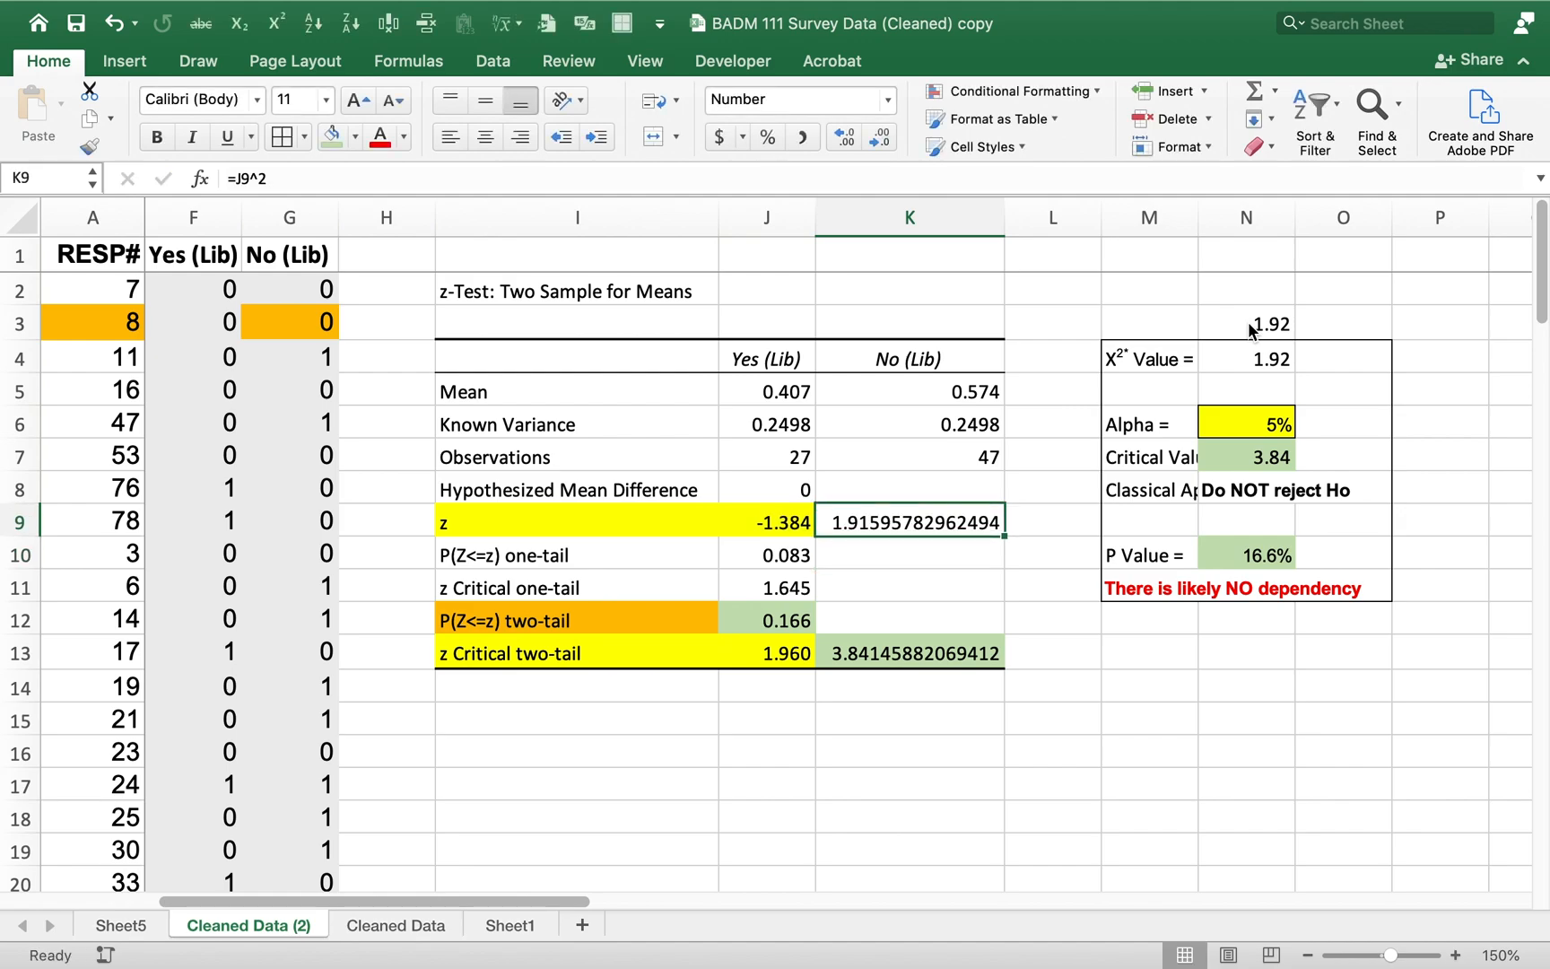
key(Up)
key(Up)
key(Up)
key(Up)
key(Up)
key(Right)
key(Right)
key(Right)
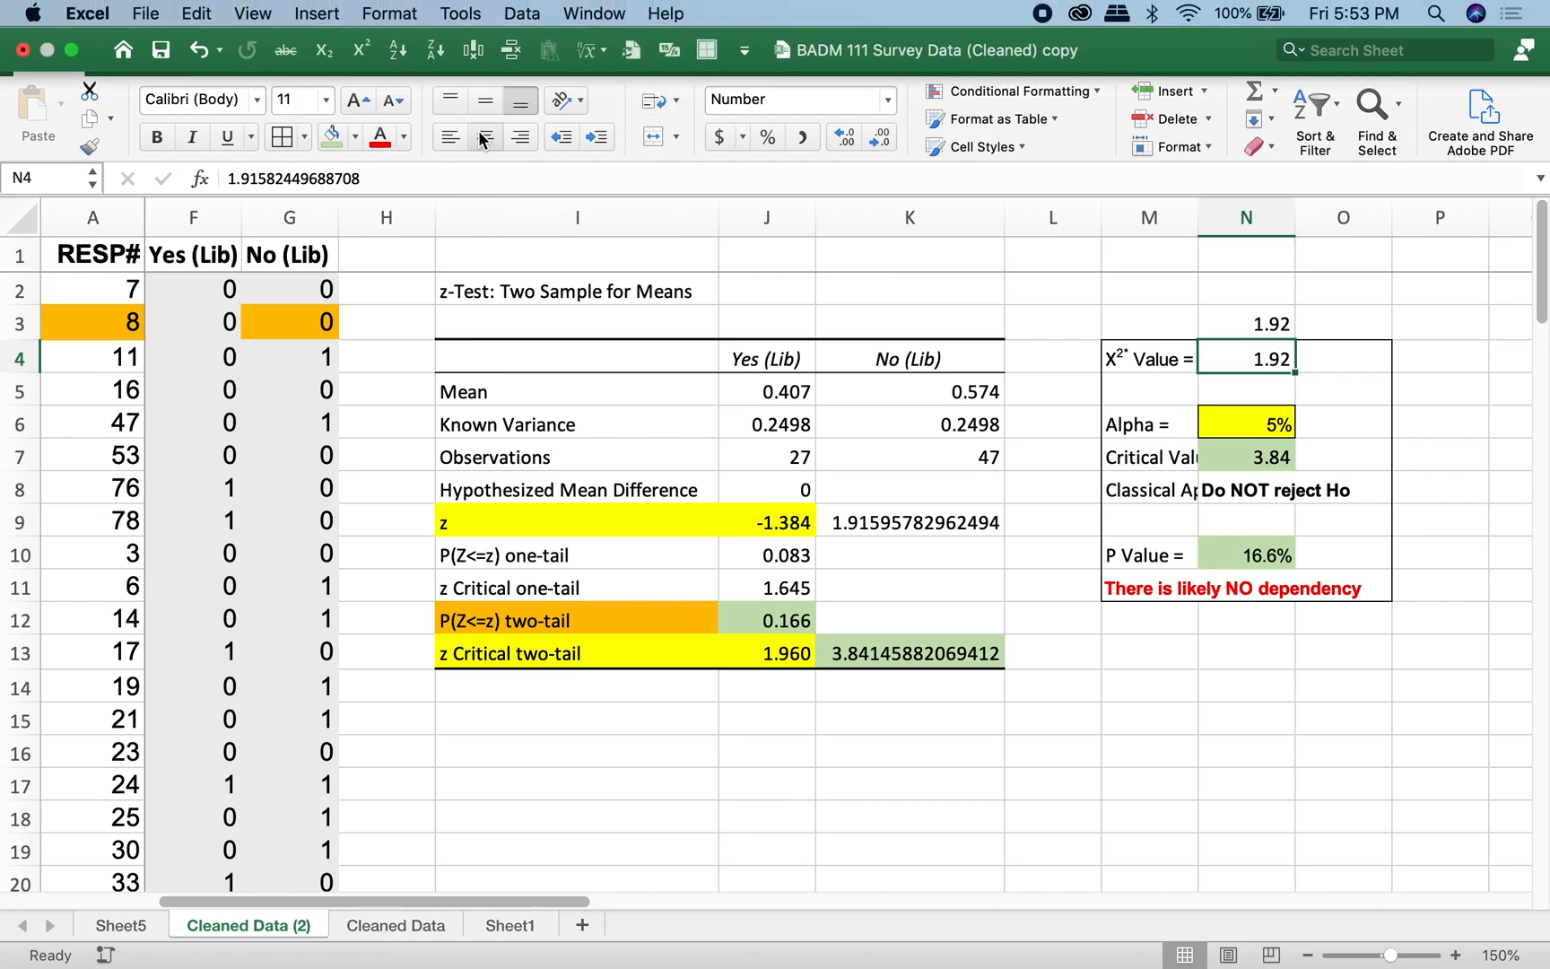
click(331, 136)
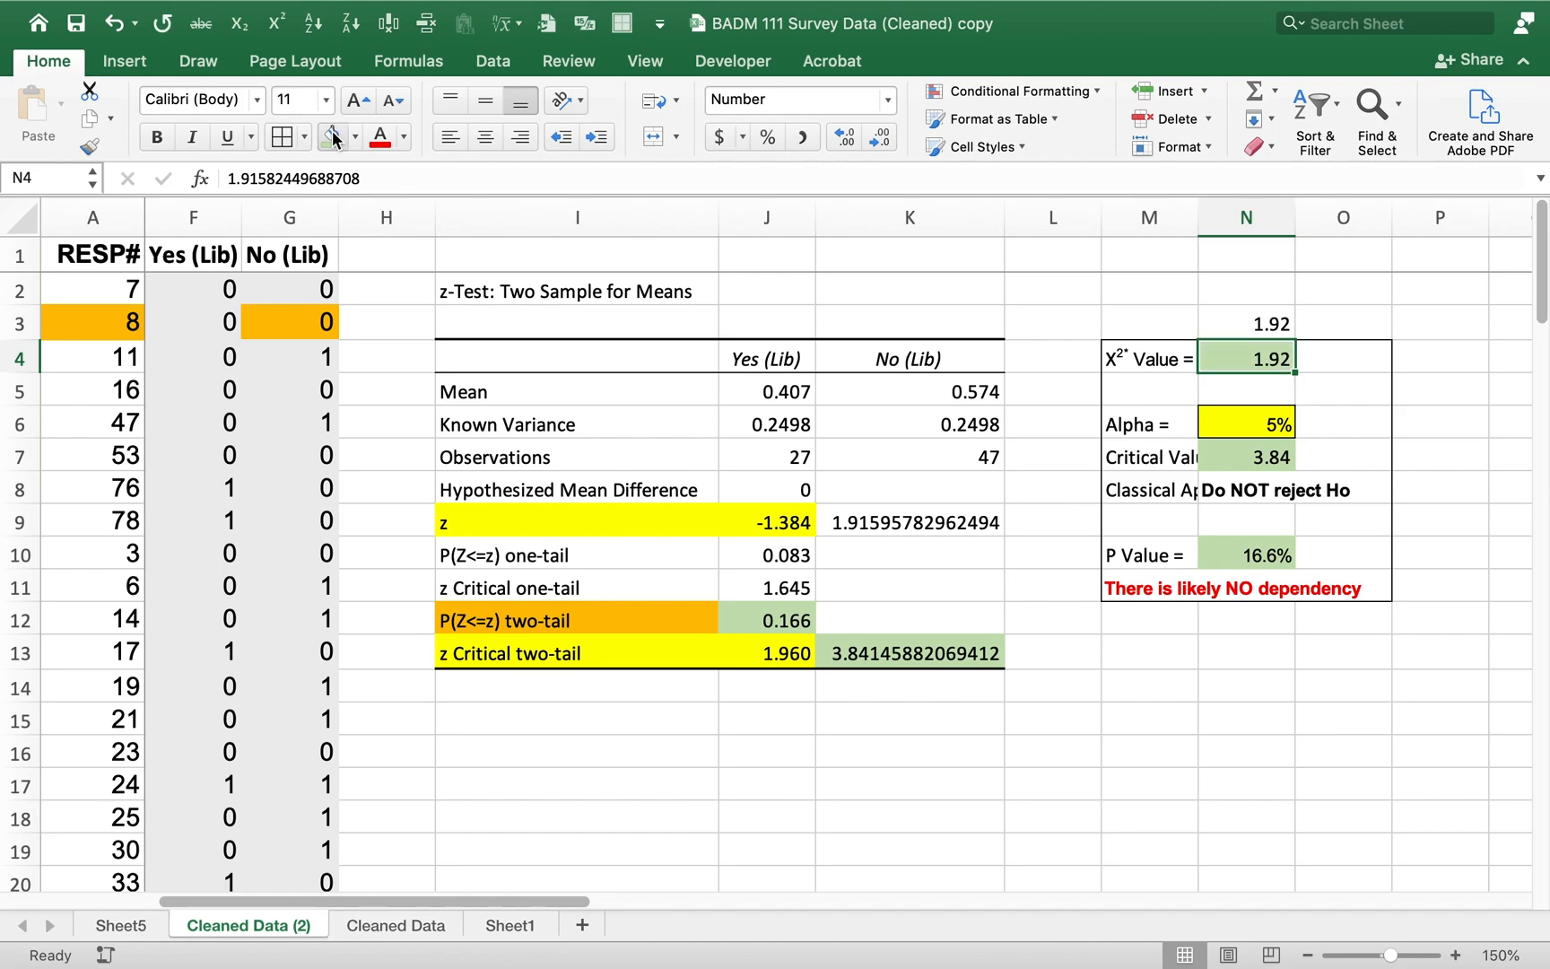
click(841, 523)
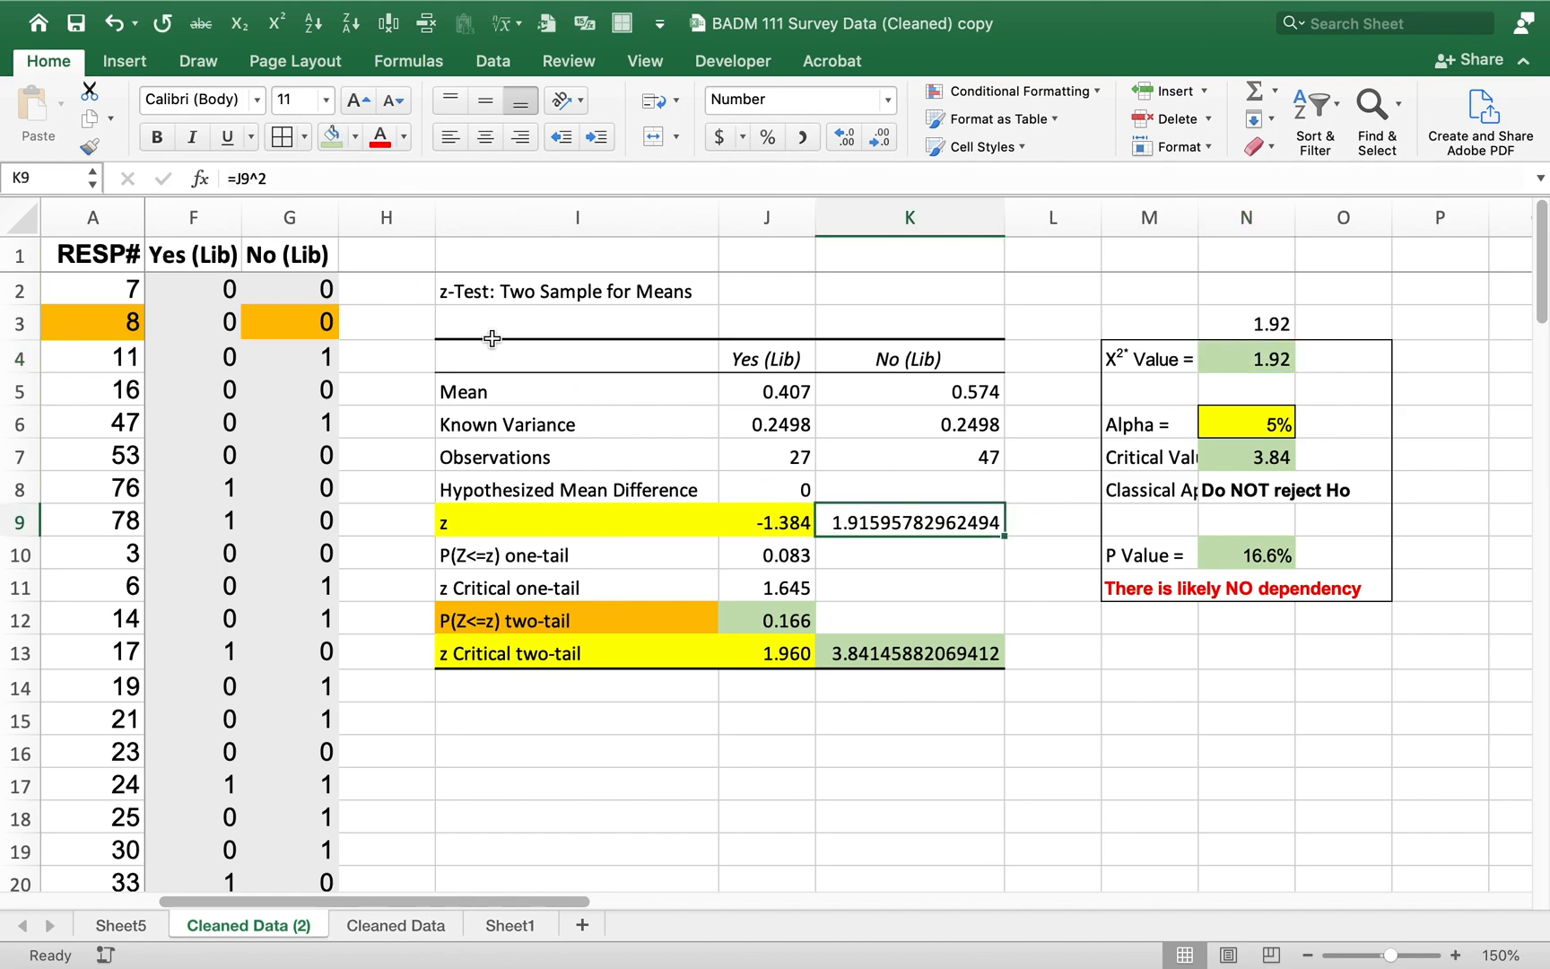
click(327, 141)
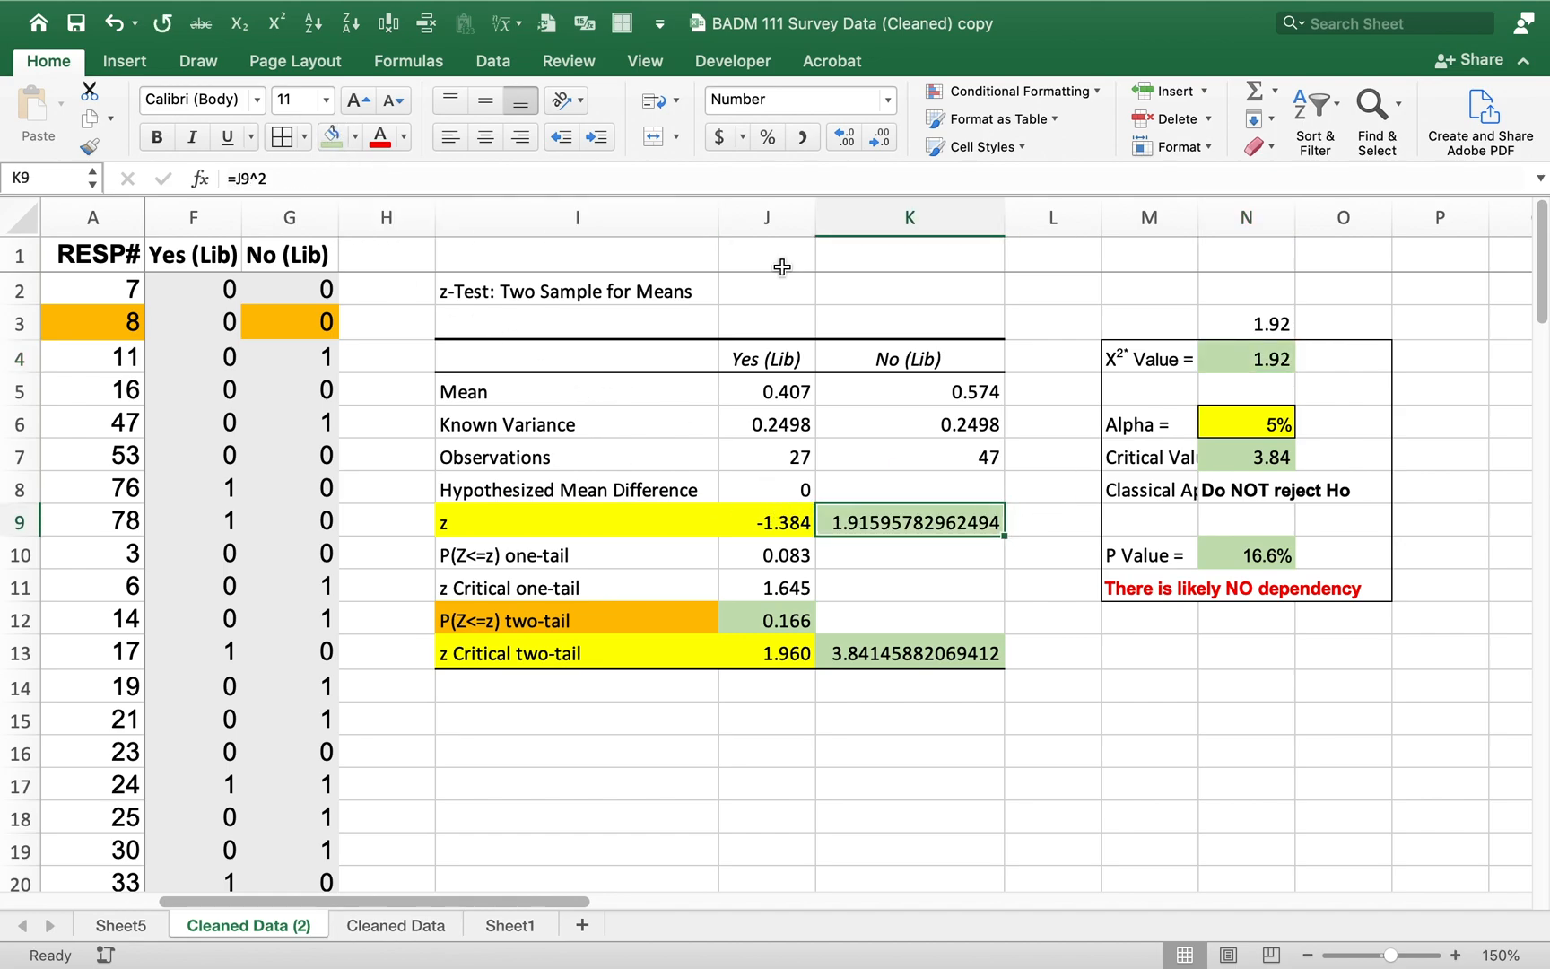
Step: Clear the duplicate chi-square value in N3 and display the squared z values in K9:K13 with two decimal places
click(1285, 316)
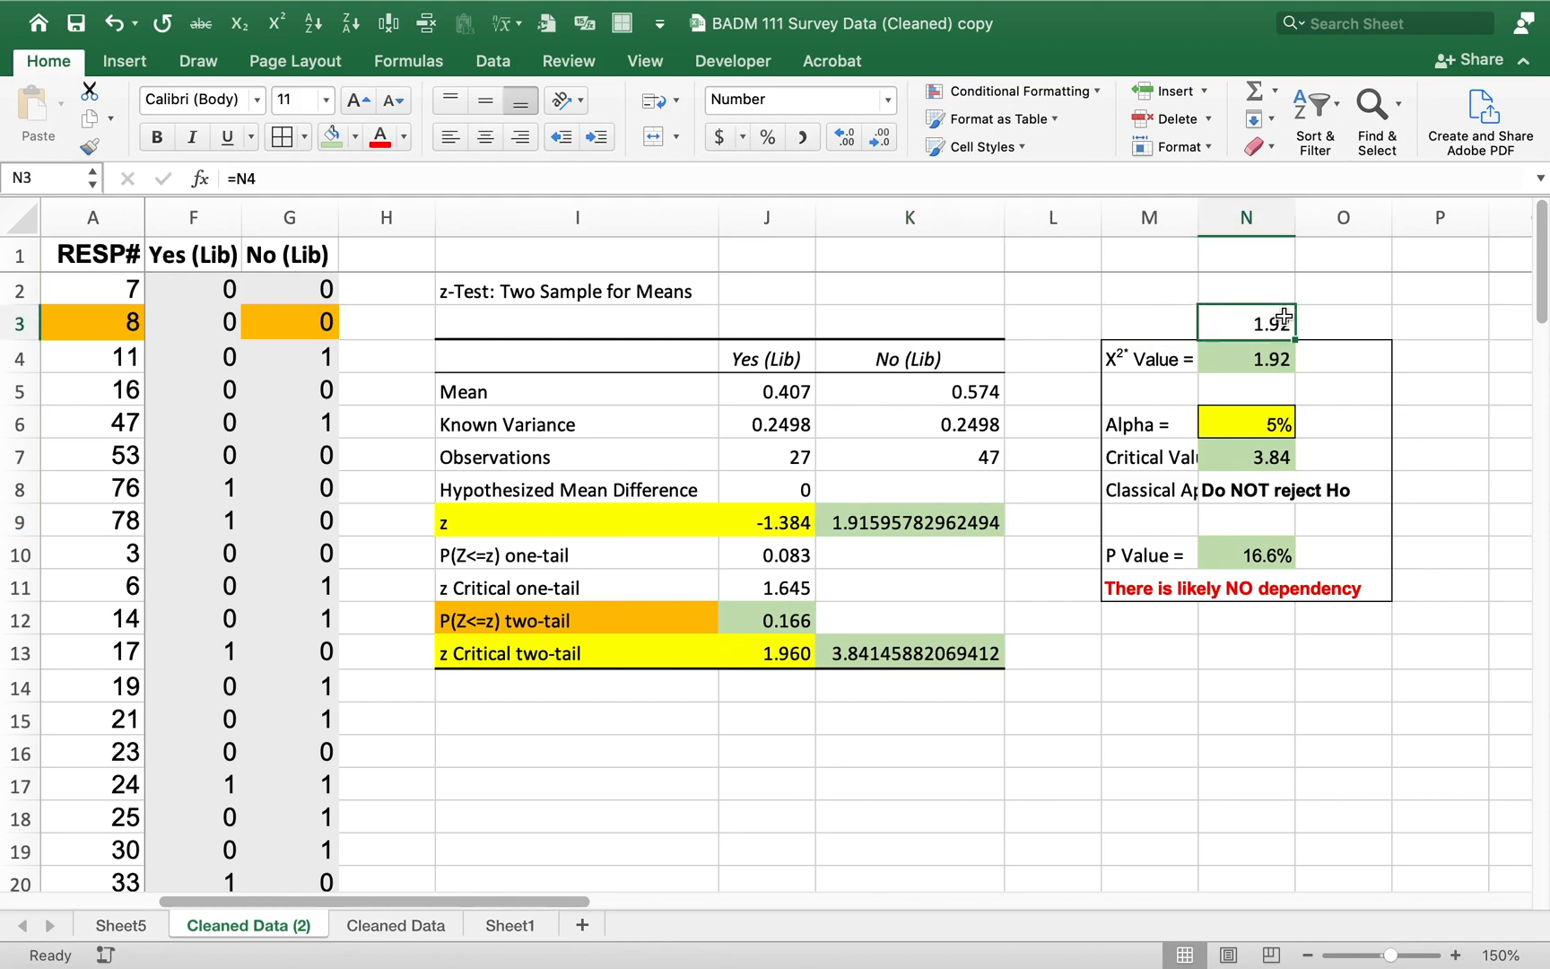
key(Delete)
click(909, 527)
key(shift+Down)
key(shift+Down)
key(shift+Down)
key(shift+Down)
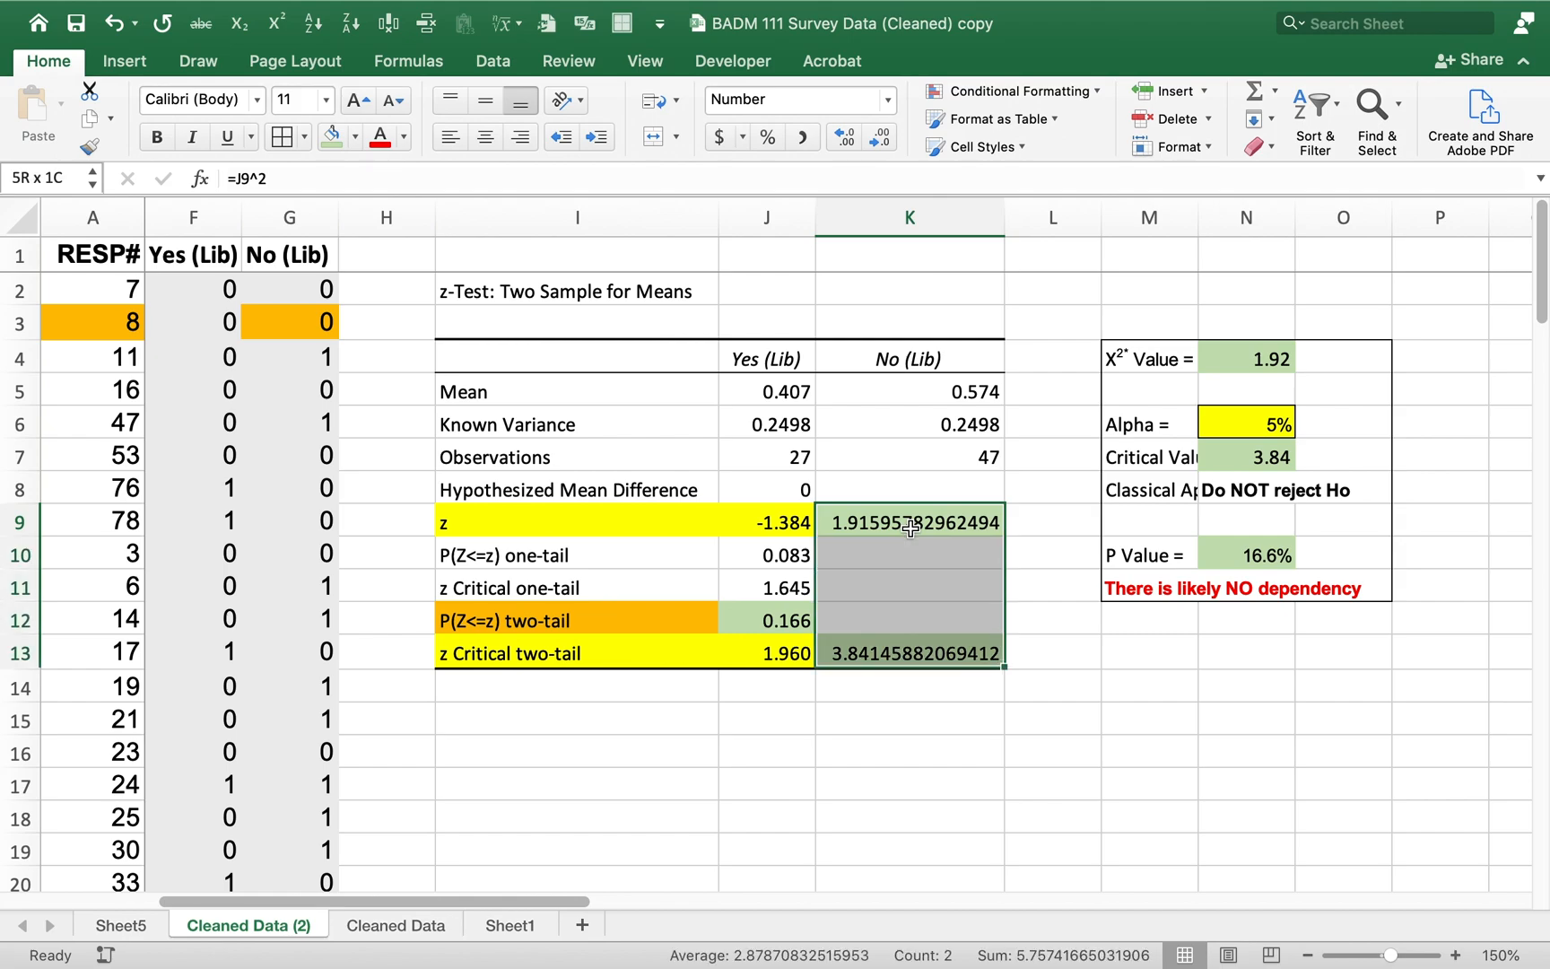
double_click(881, 138)
double_click(881, 137)
double_click(881, 138)
click(881, 137)
double_click(881, 137)
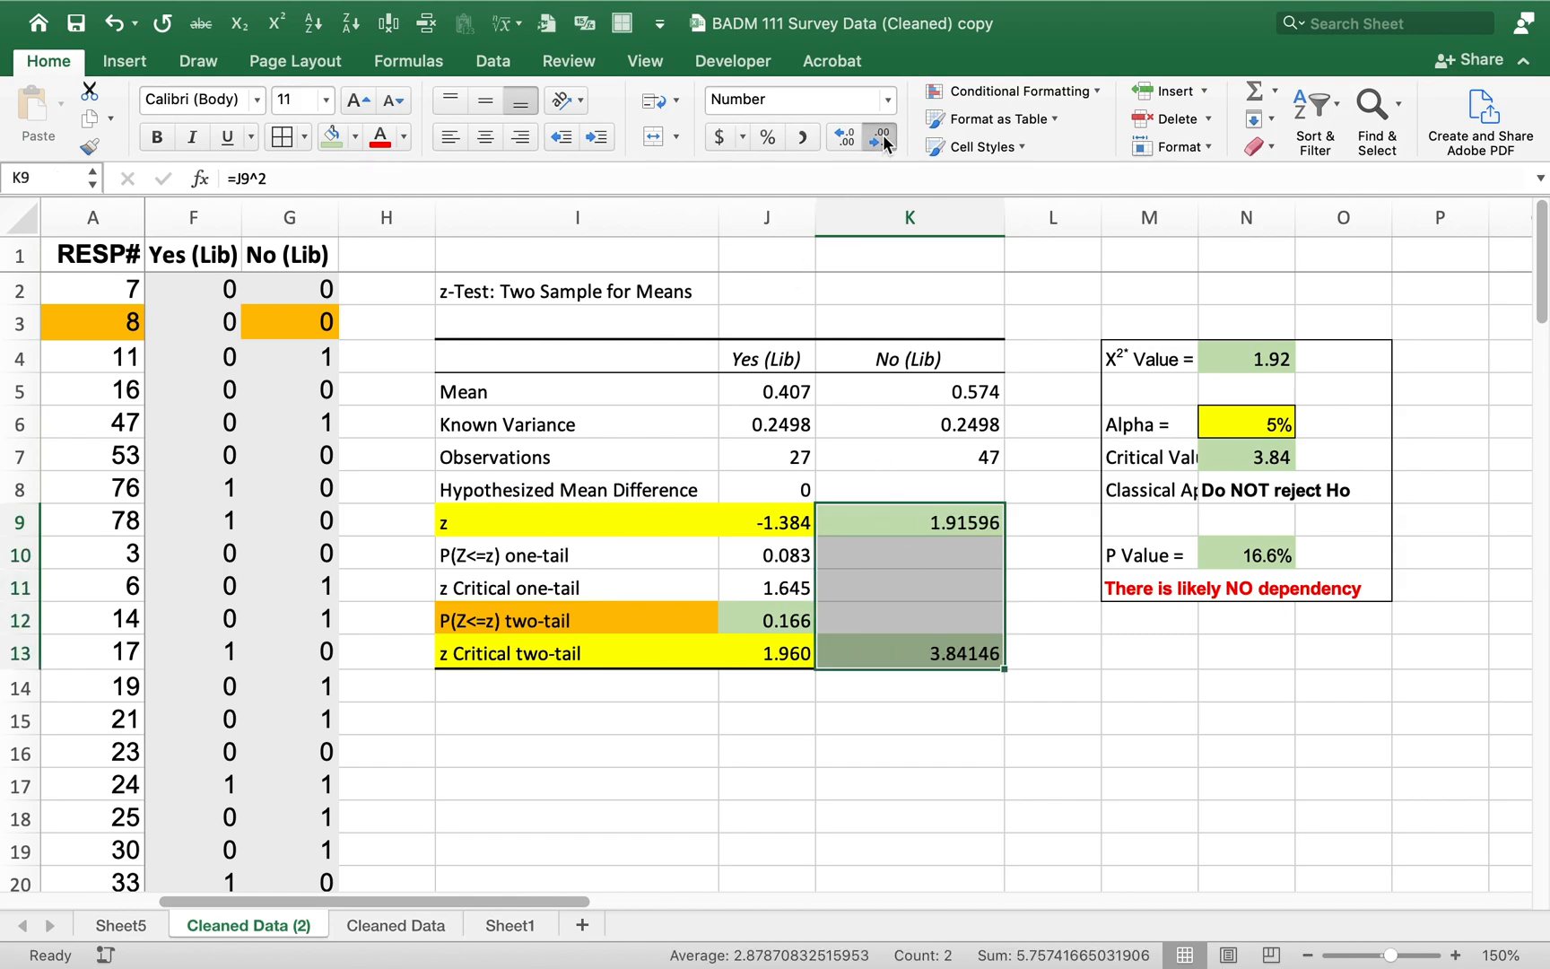
double_click(881, 137)
click(881, 137)
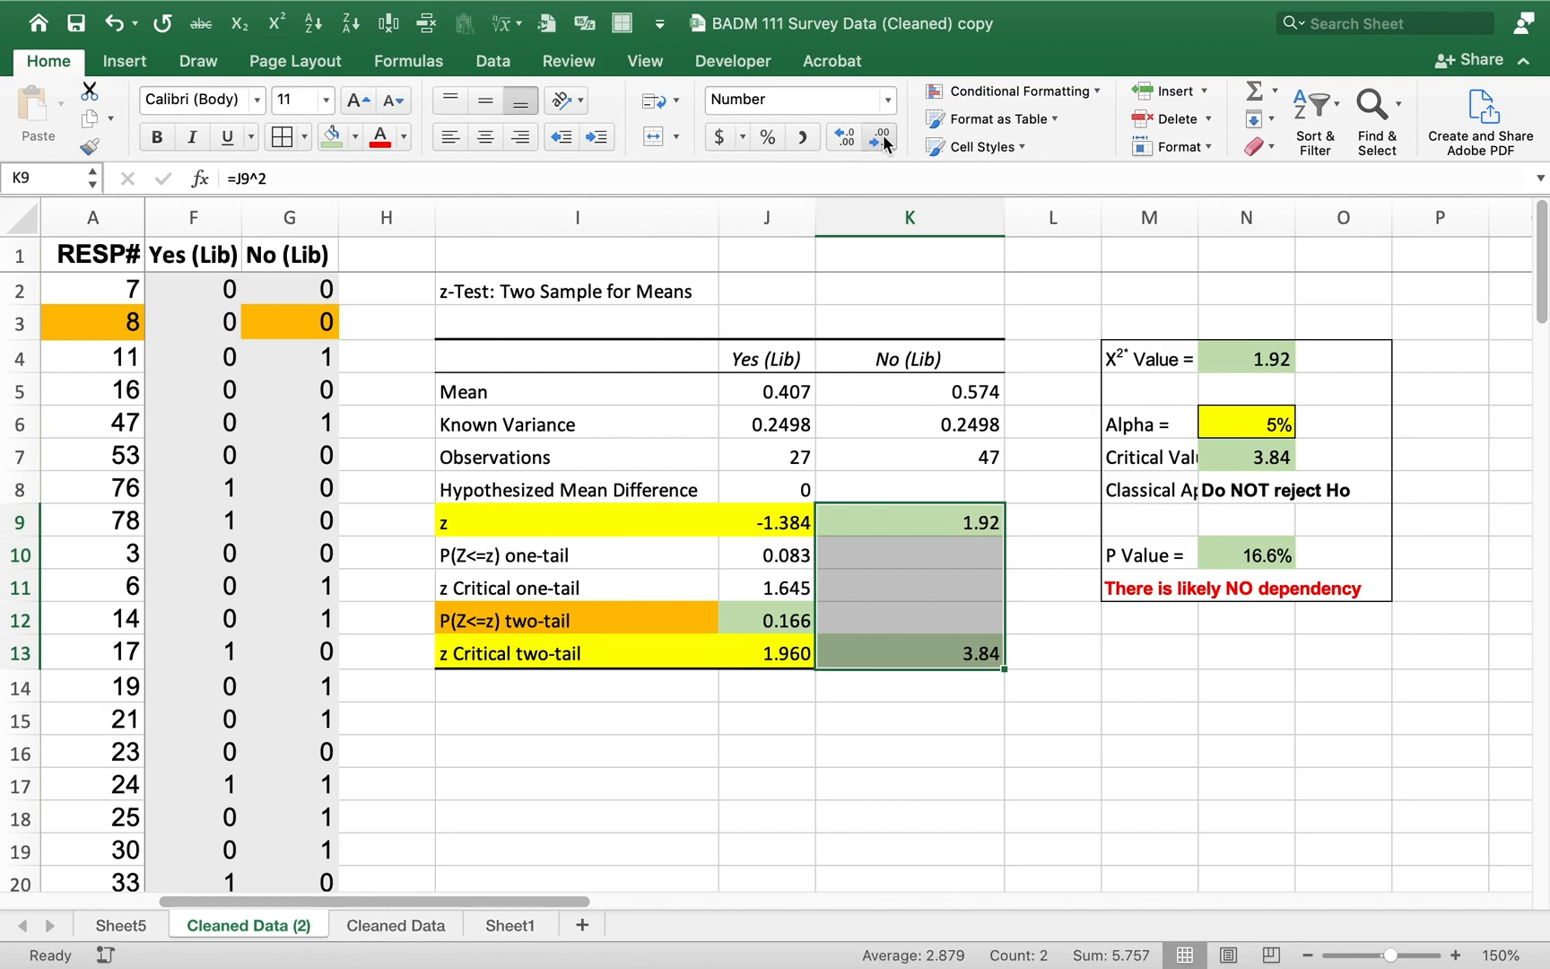
click(959, 759)
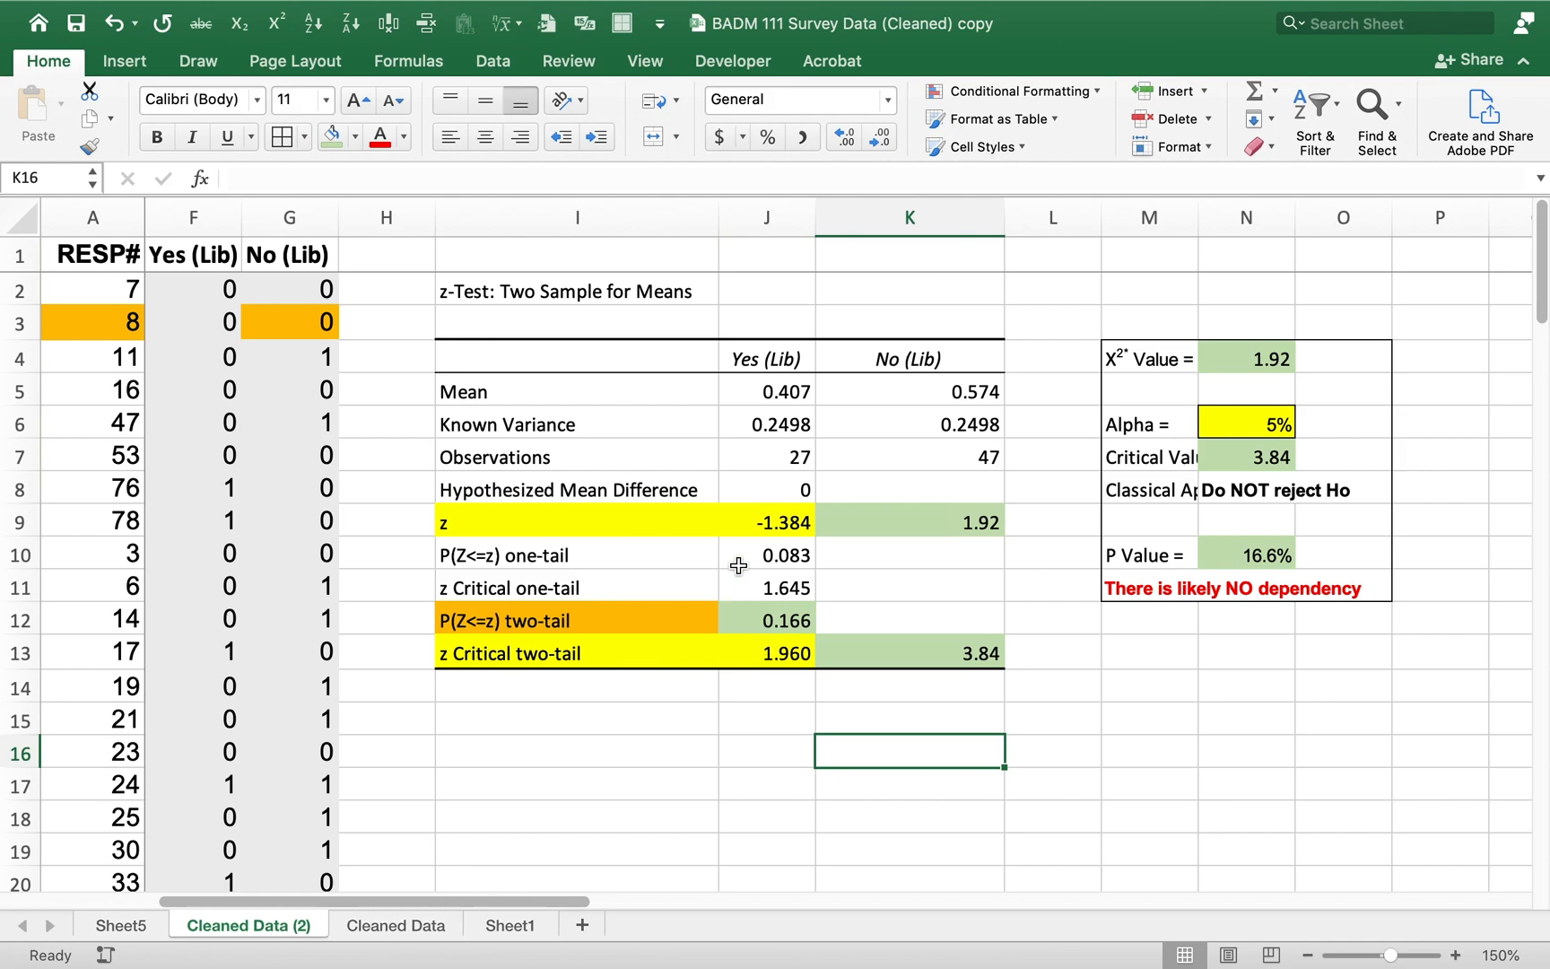
Step: Compare the squared z statistic, squared critical z and two-tail p-value with the chi-square statistic, critical value and p-value
click(758, 527)
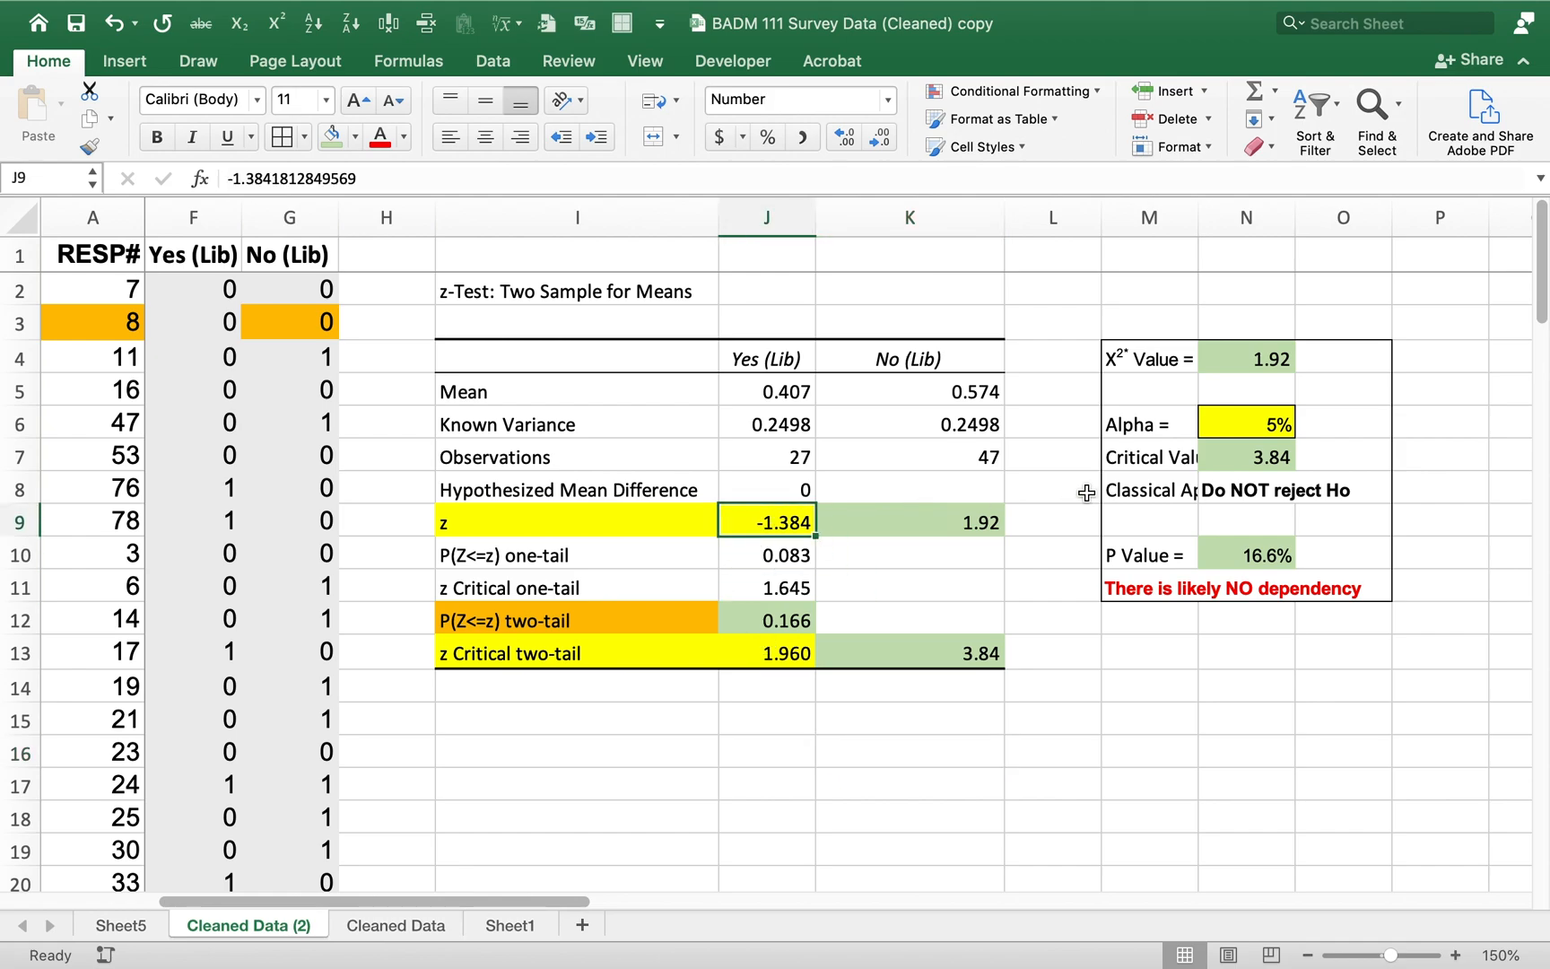
key(Right)
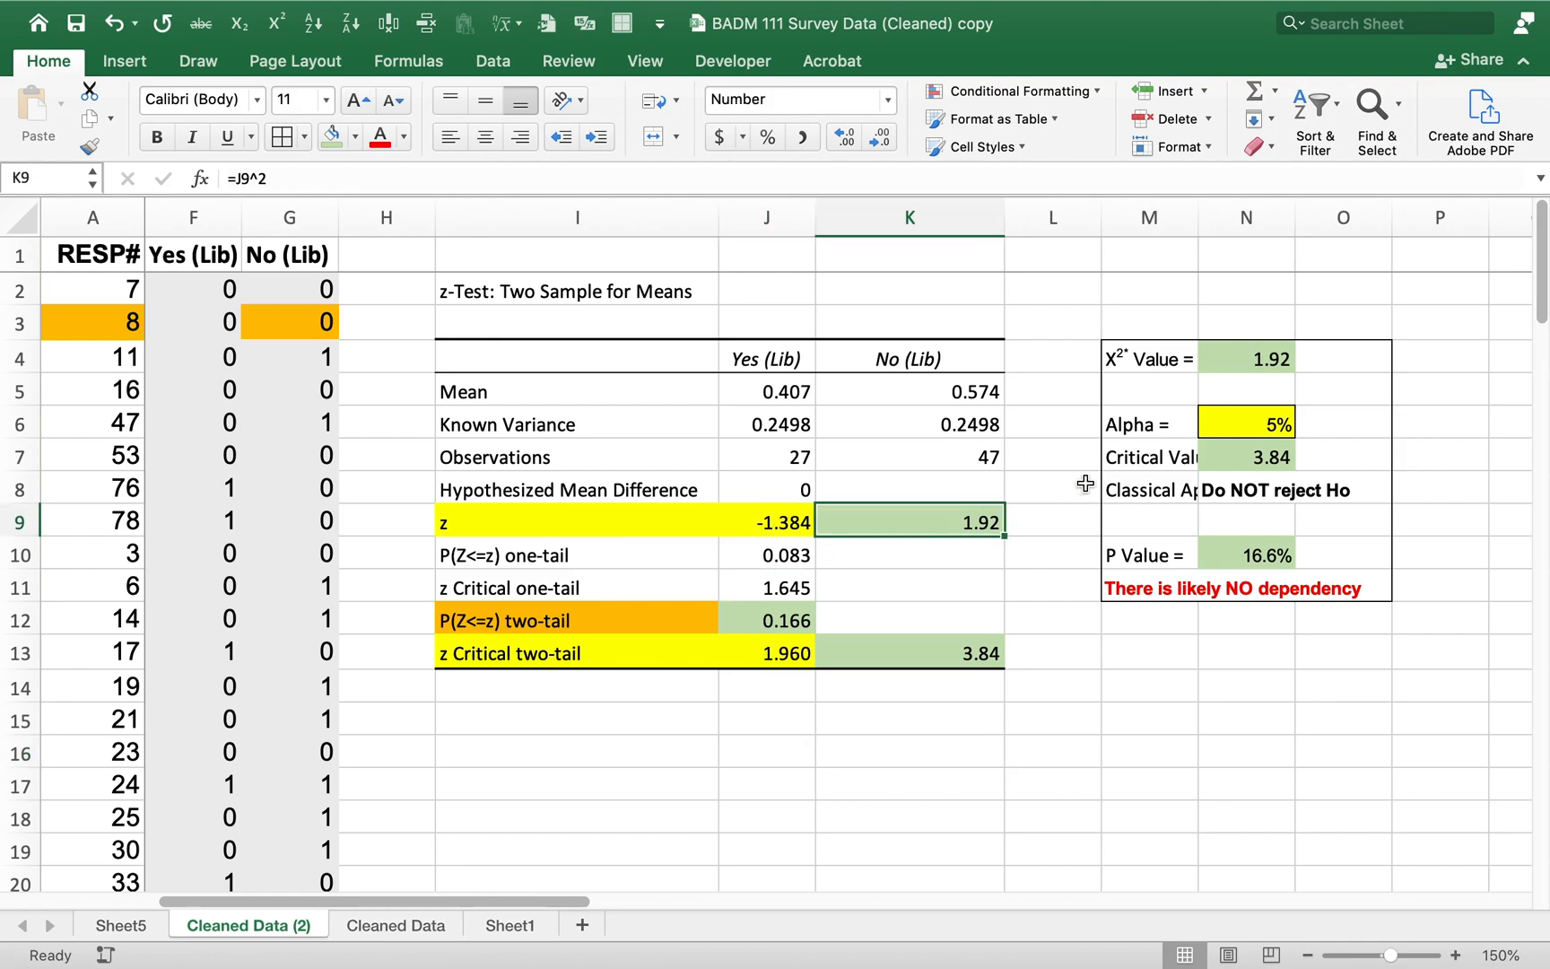
click(1252, 357)
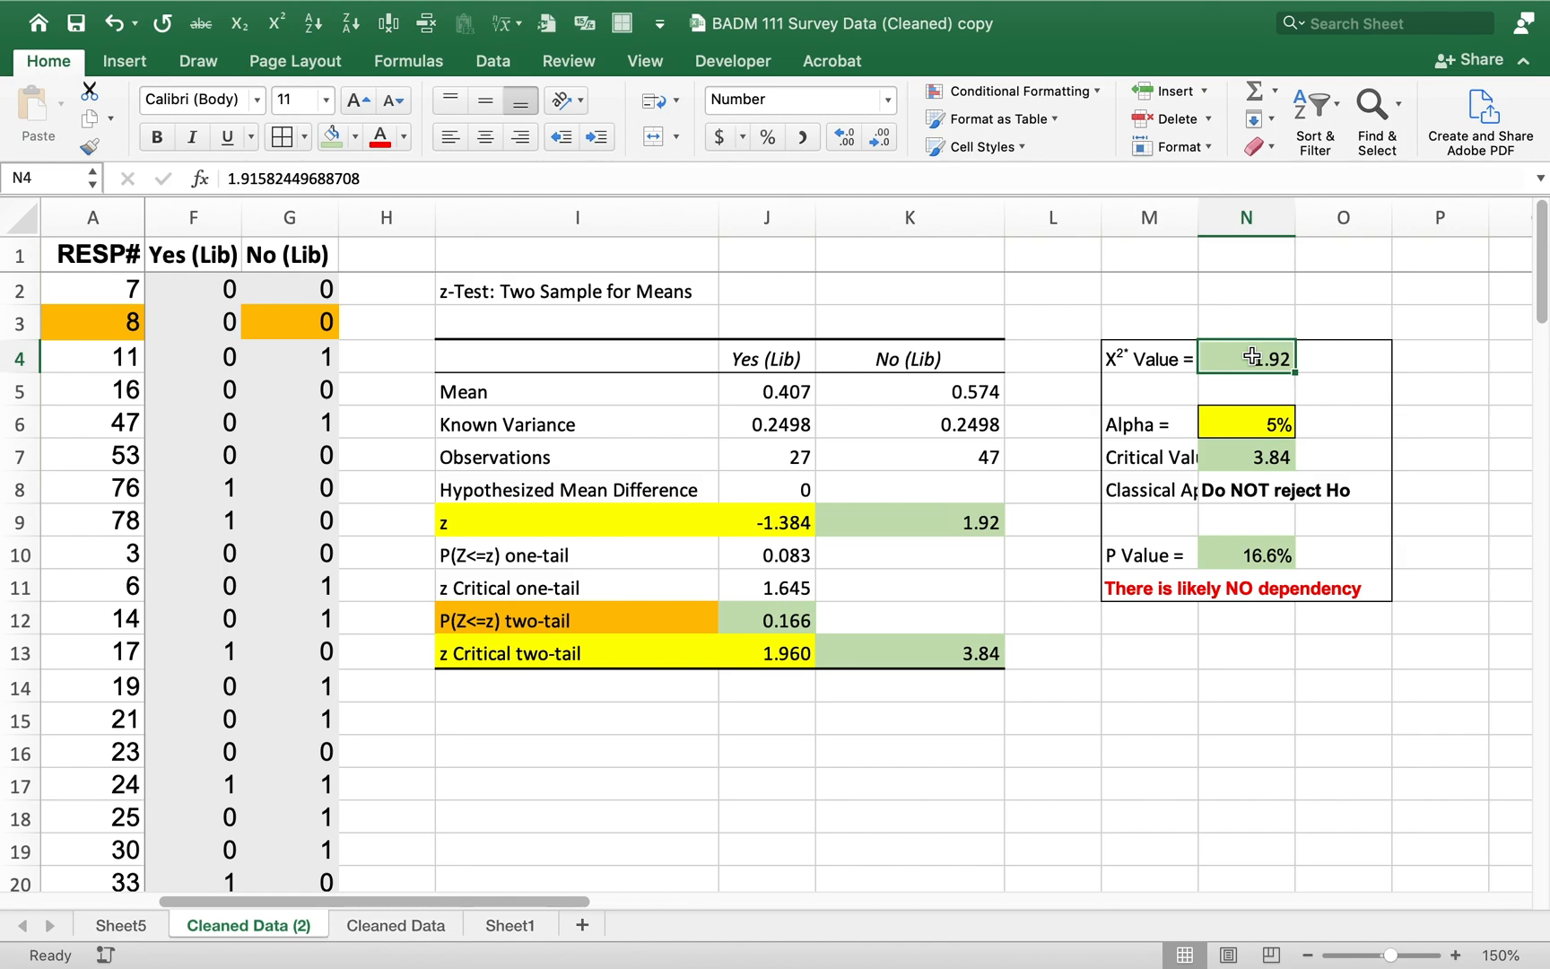
click(767, 653)
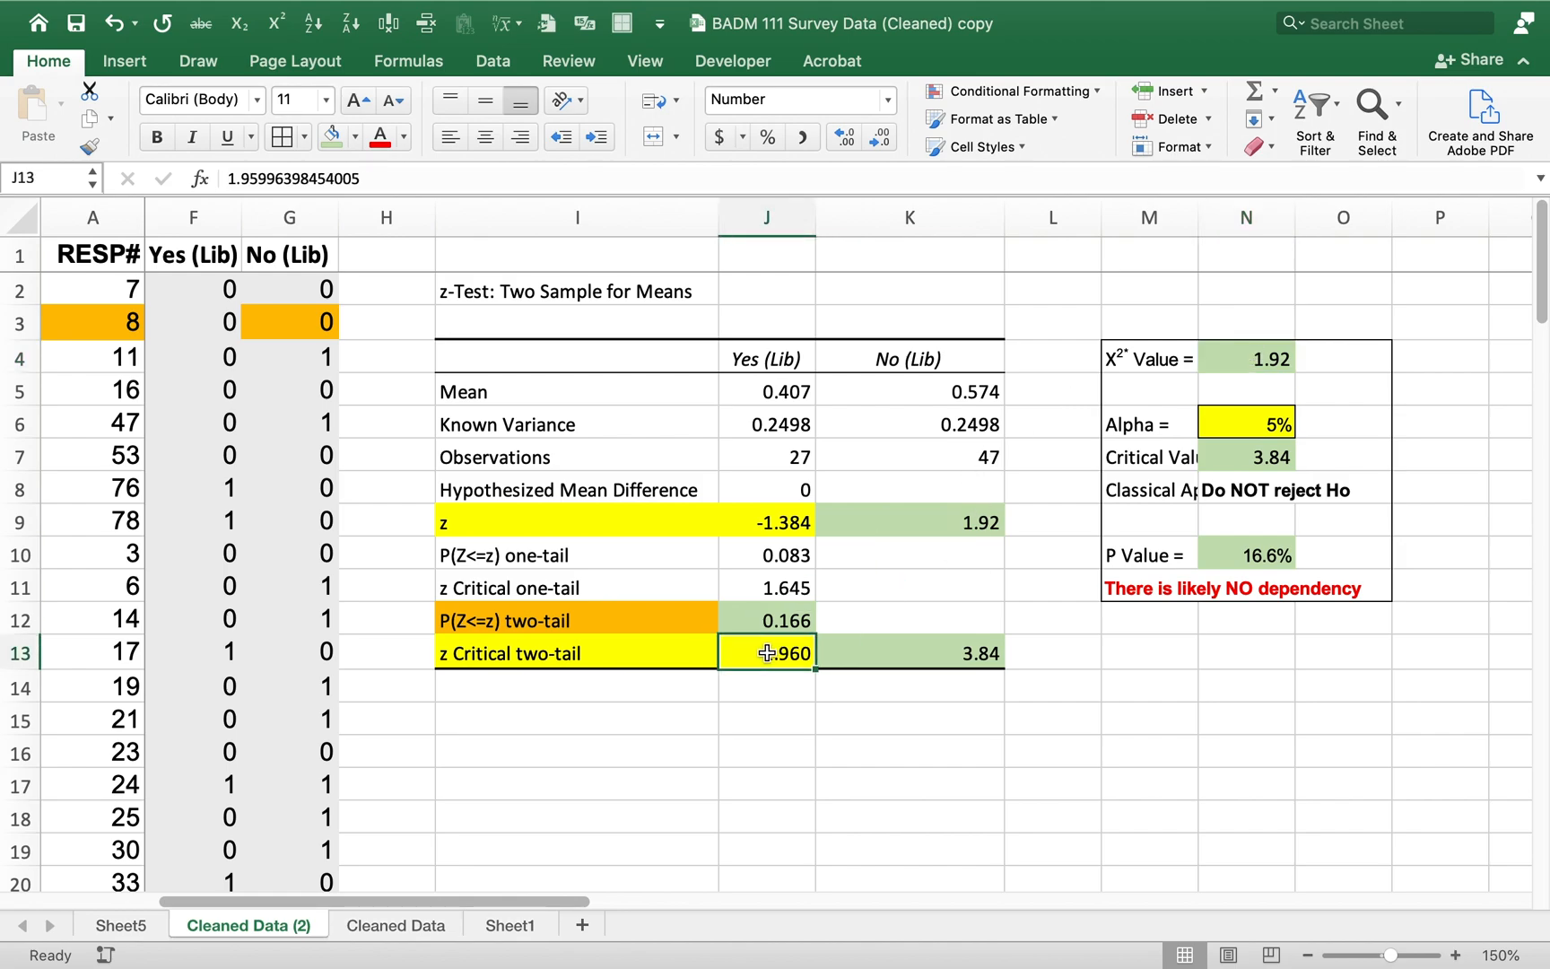
click(892, 656)
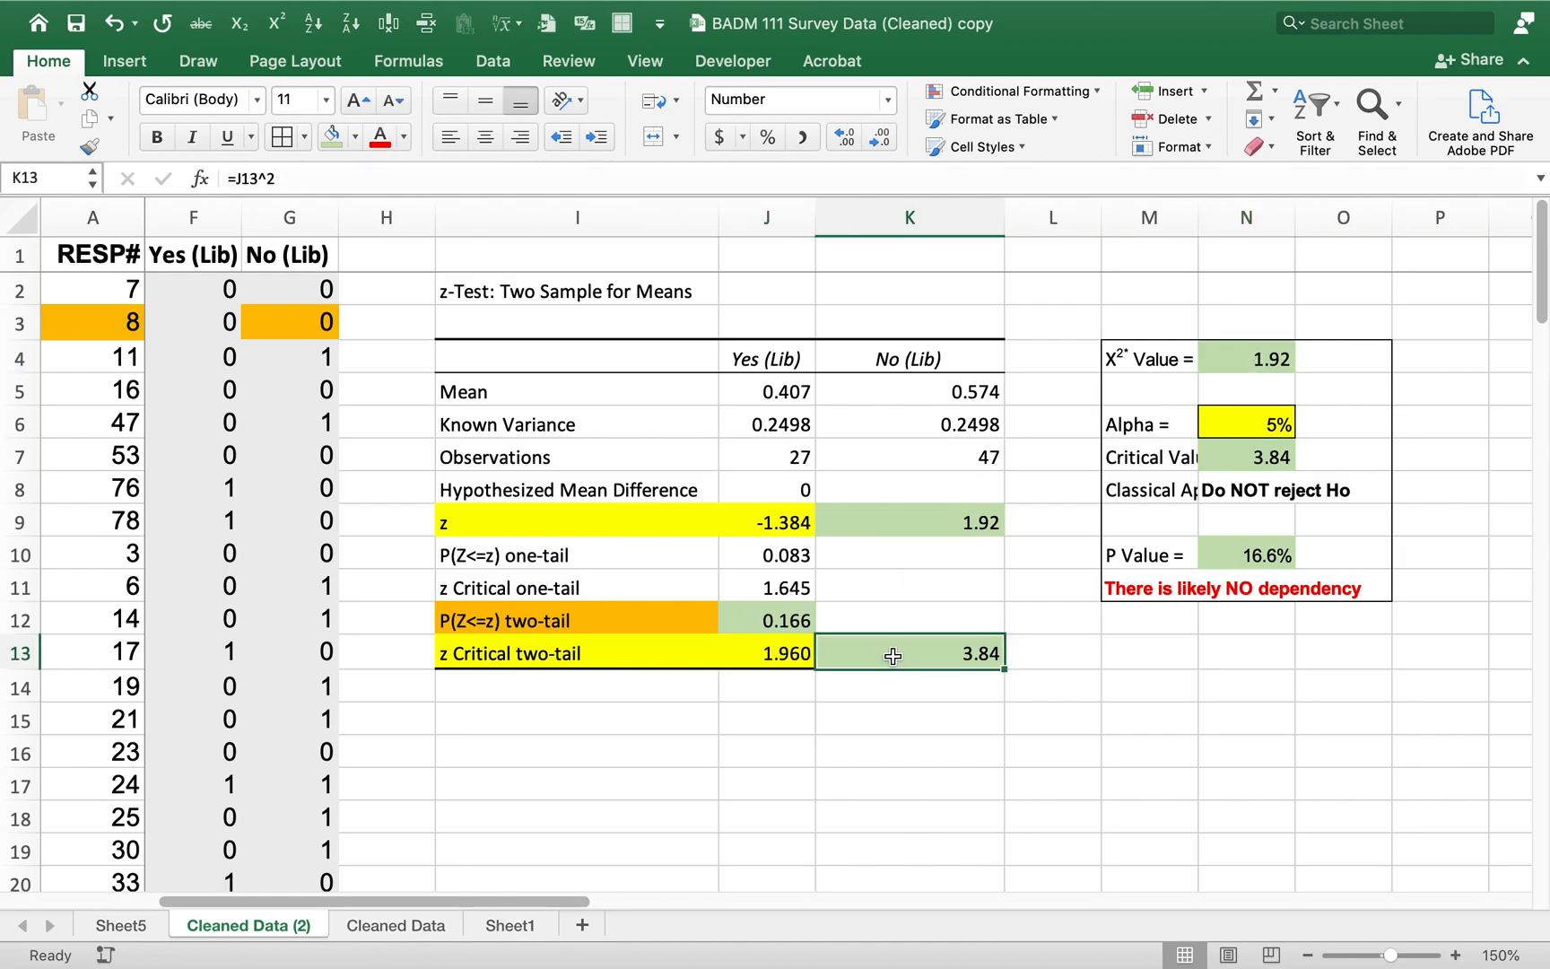
click(1272, 455)
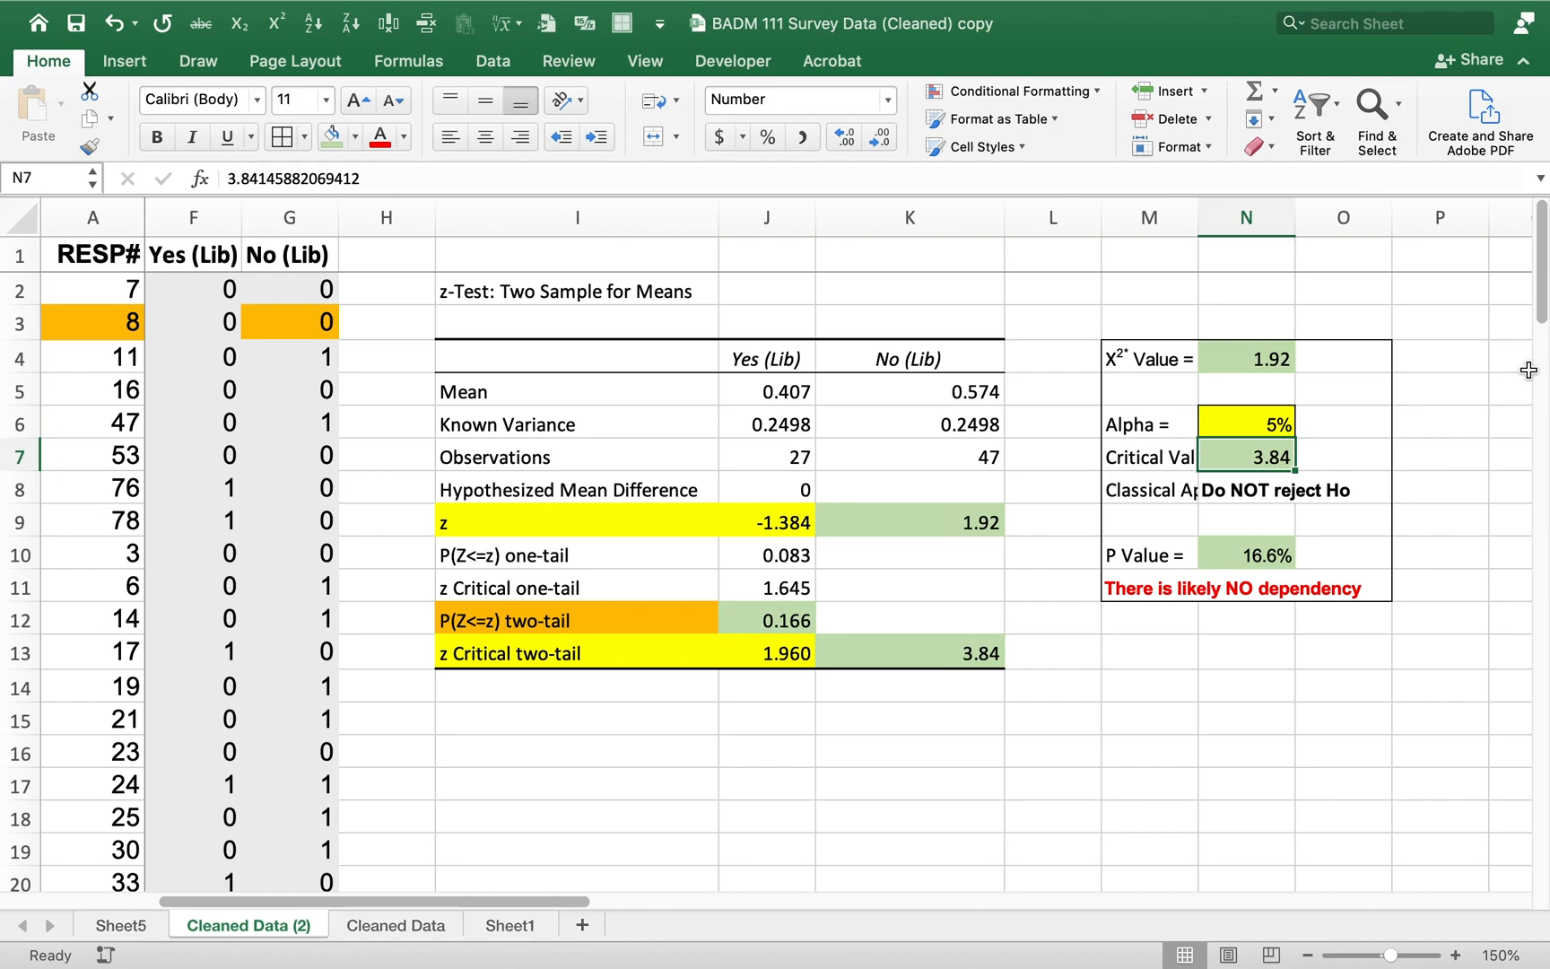
click(790, 619)
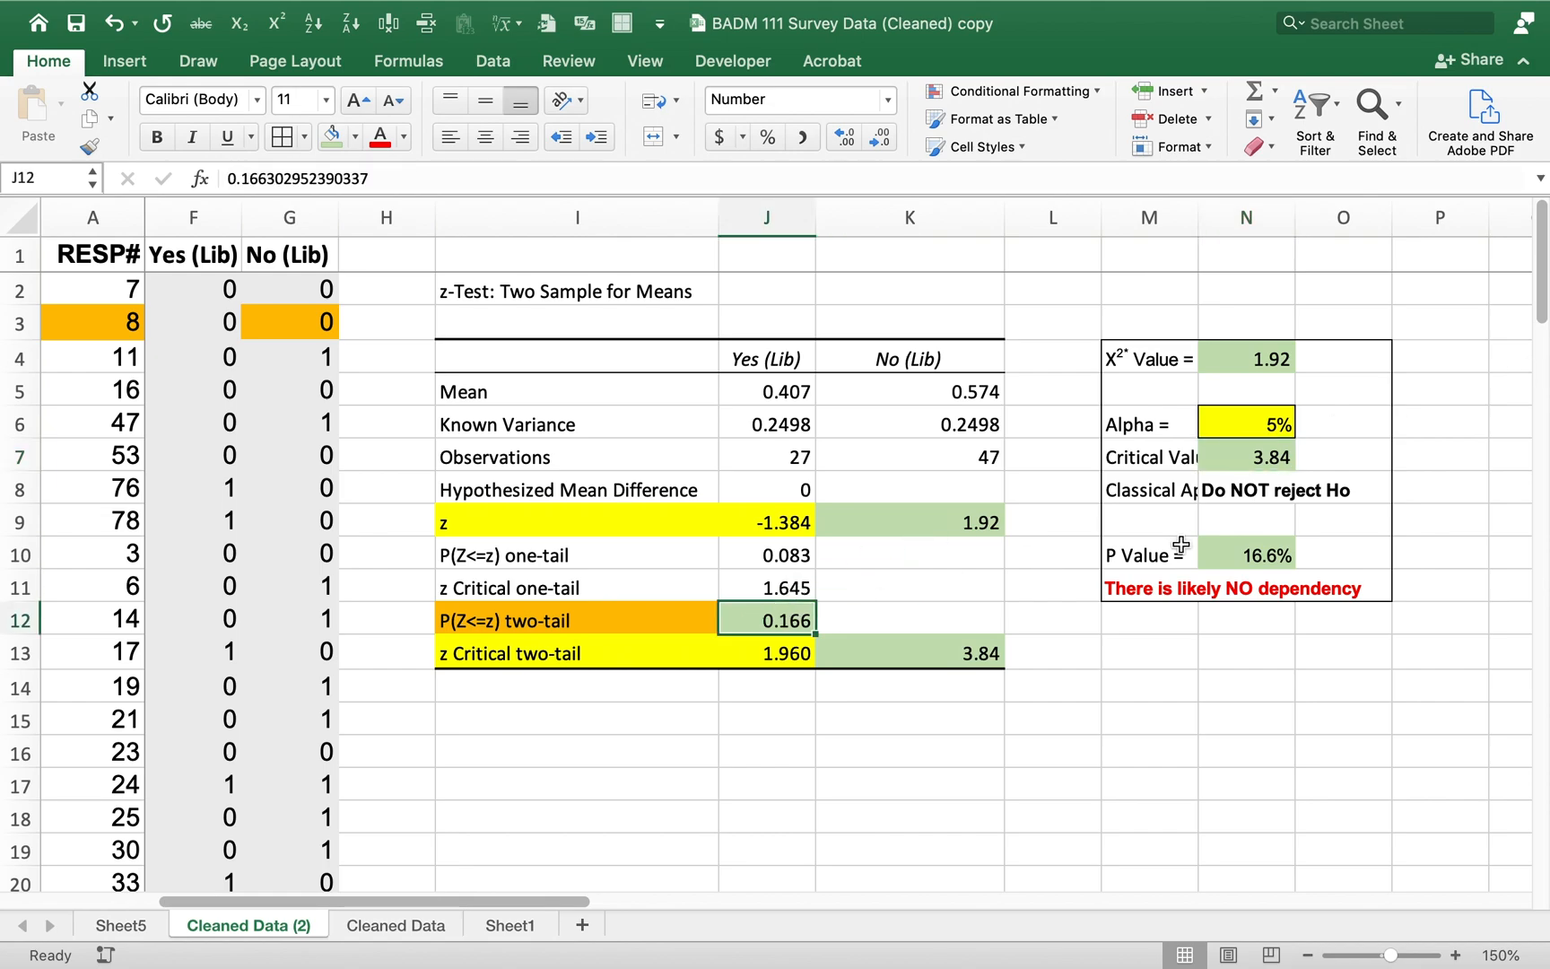
click(1271, 551)
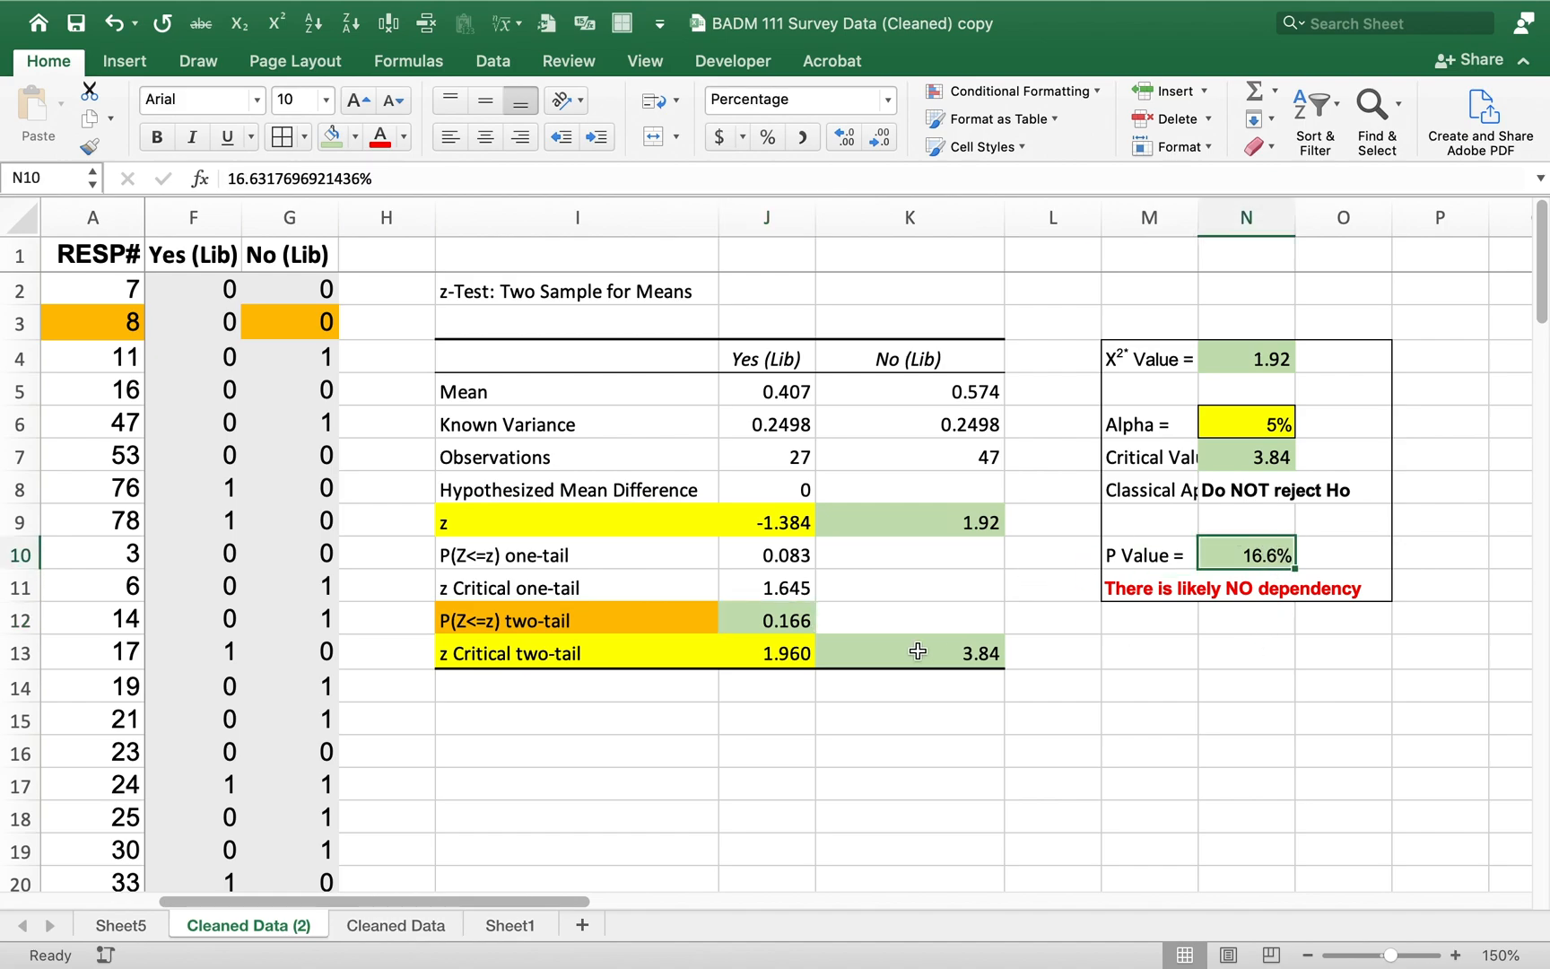
click(800, 618)
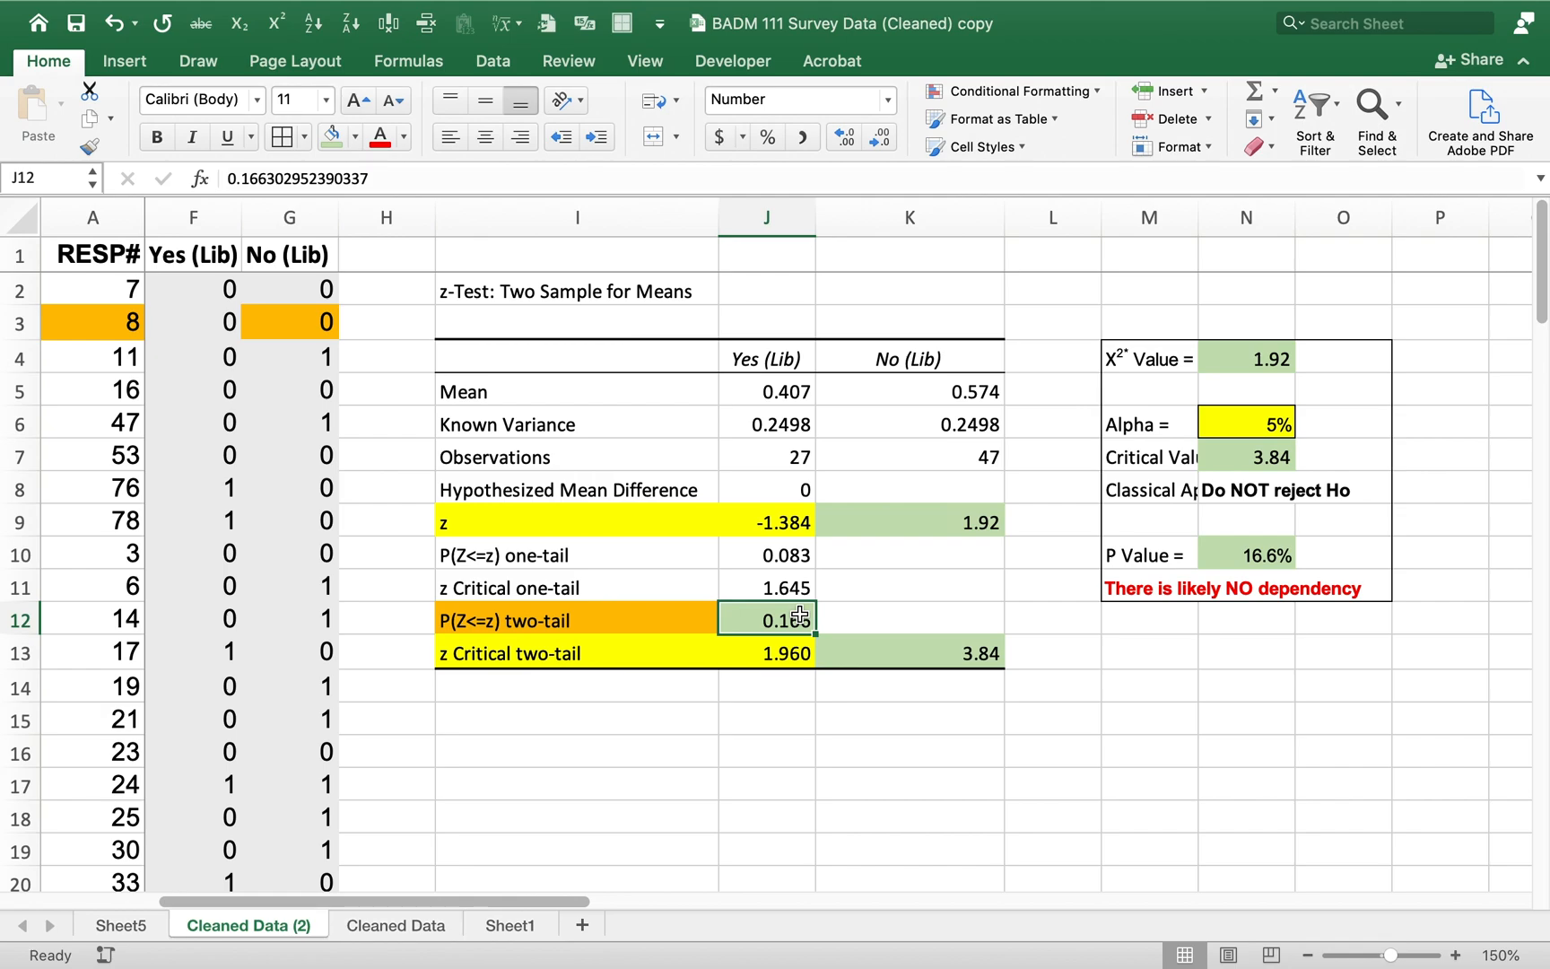
key(Left)
key(Up)
key(Up)
key(Up)
key(Up)
key(Up)
key(Up)
key(Up)
key(Up)
key(Up)
key(Up)
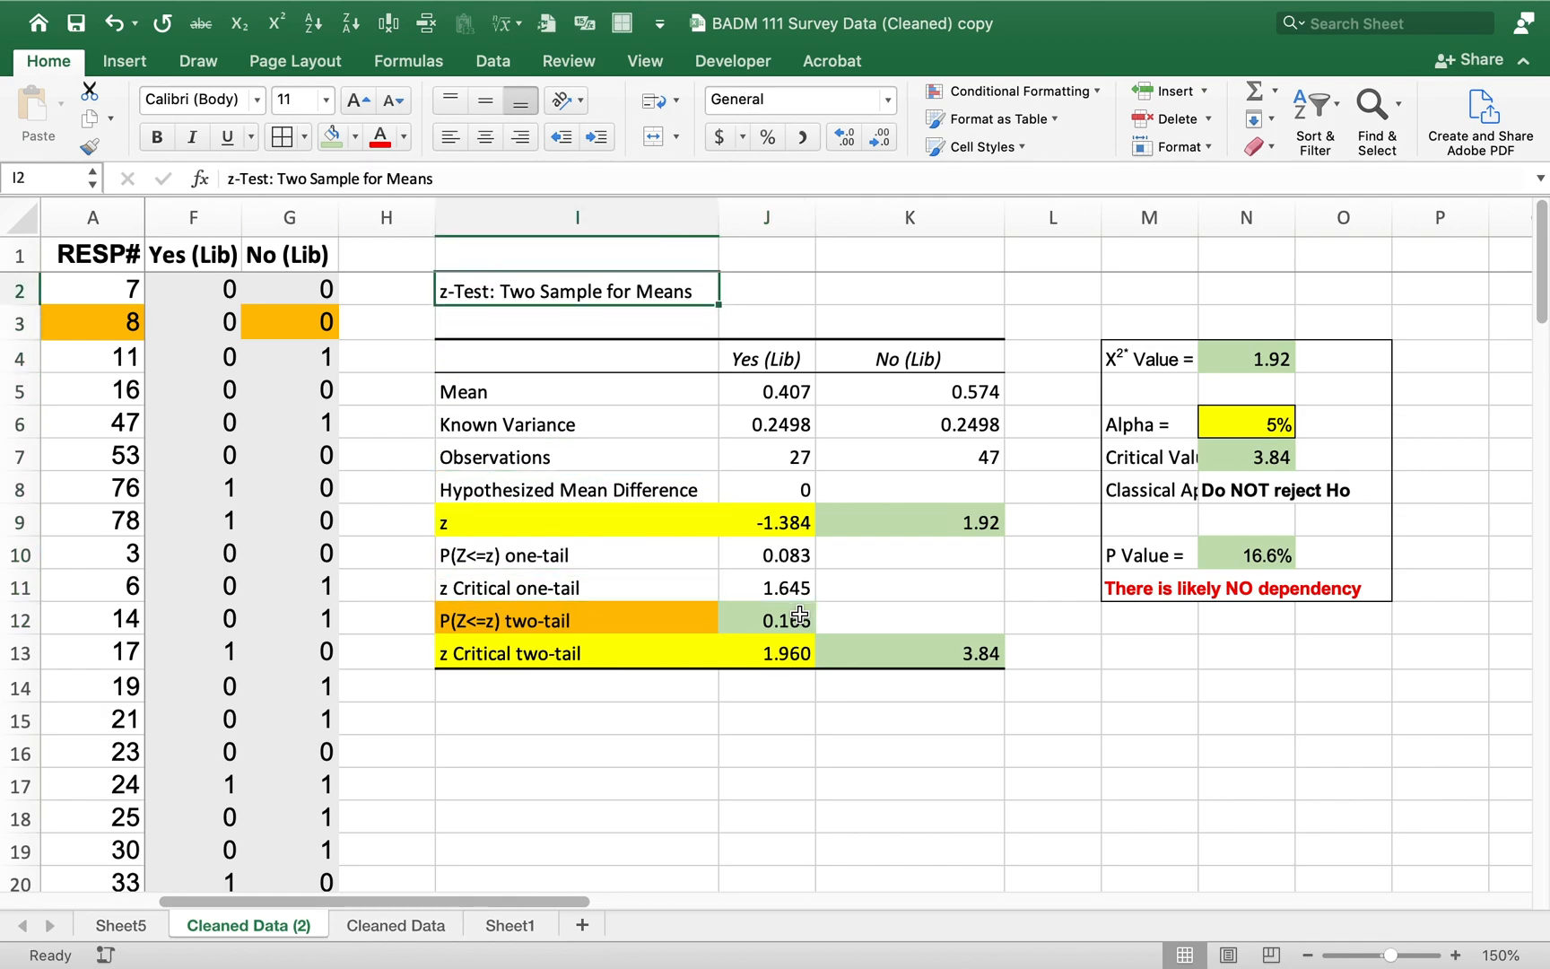
Step: Switch to the BUS 307 manual in Acrobat and examine the pooled two-proportion test statistic formula on page 129
key(ctrl+Right)
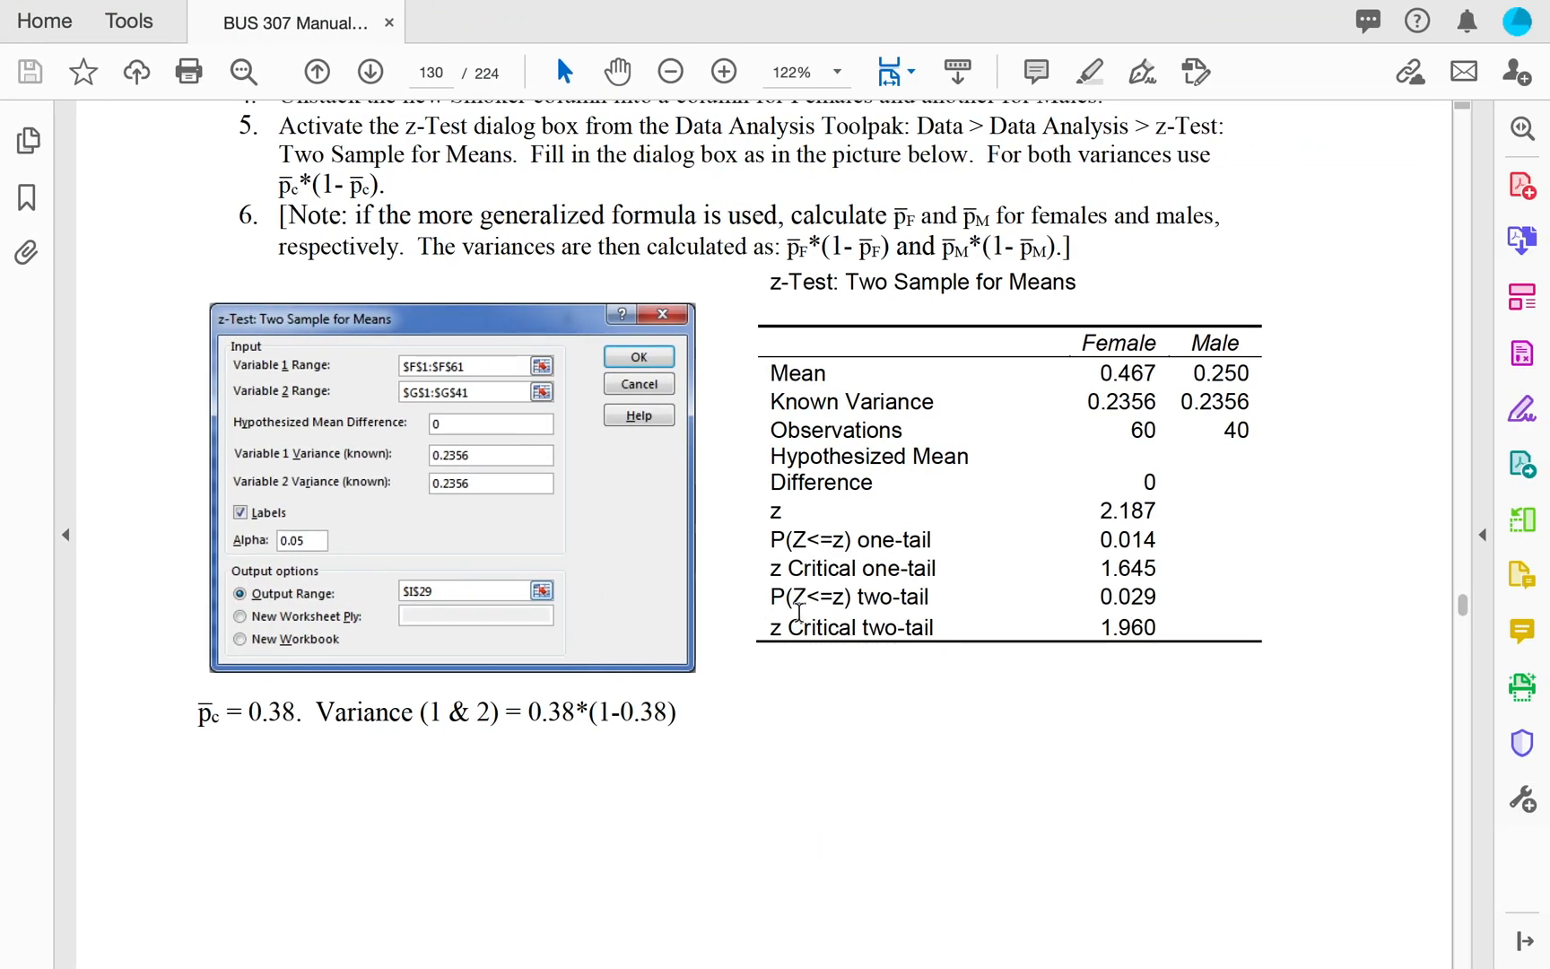
scroll(941, 440, up, 10)
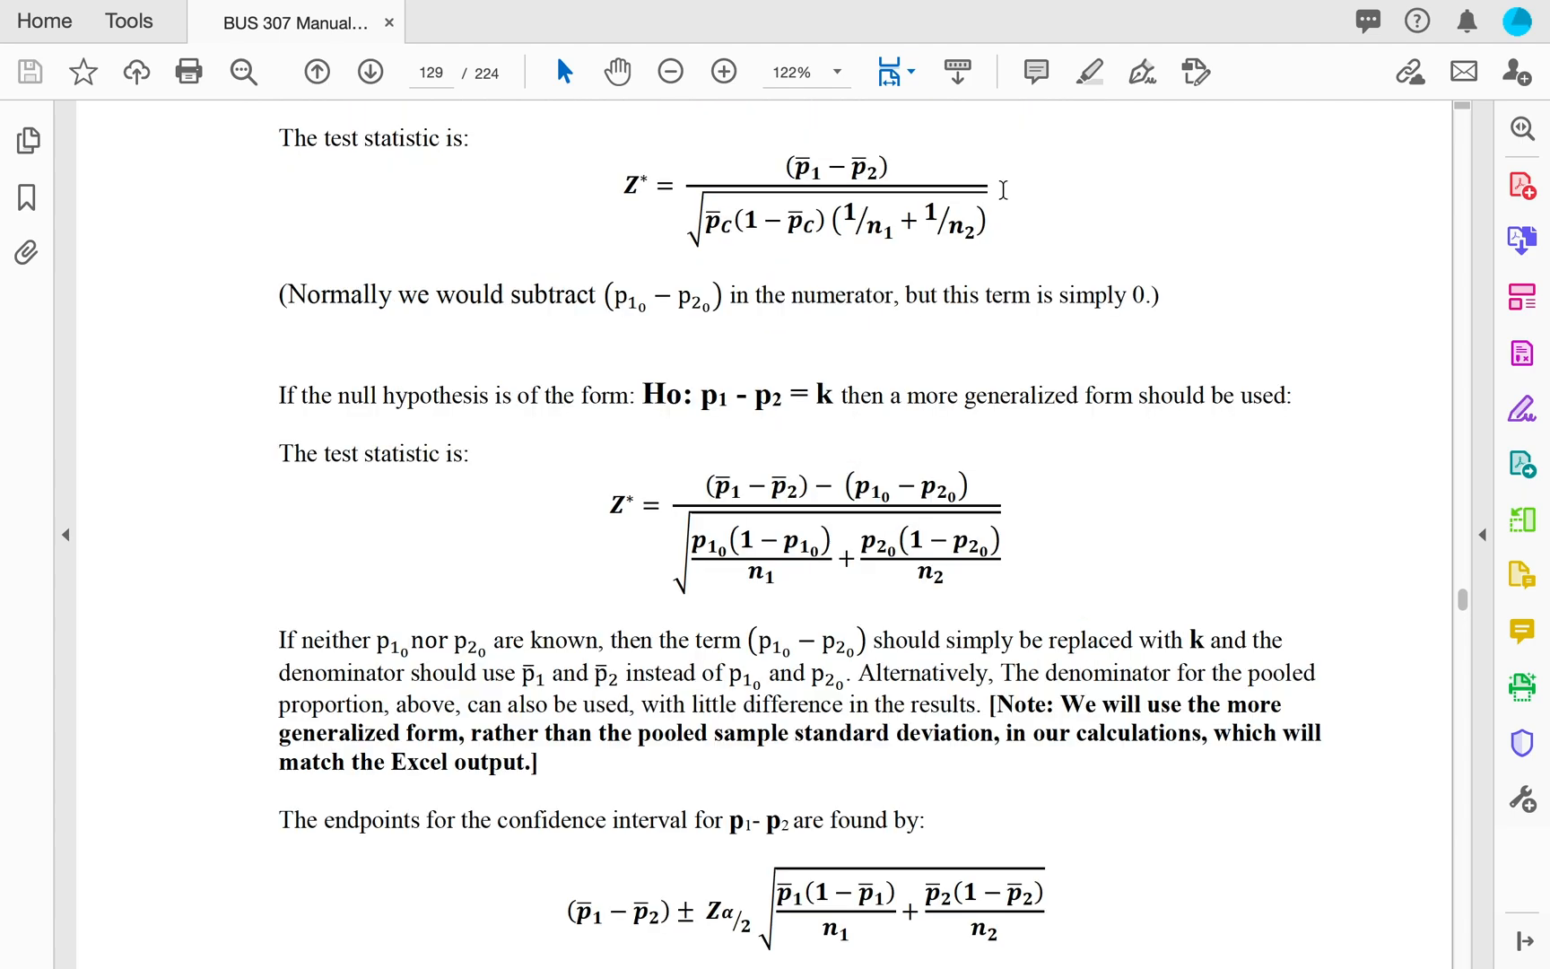
drag(623, 184, 989, 215)
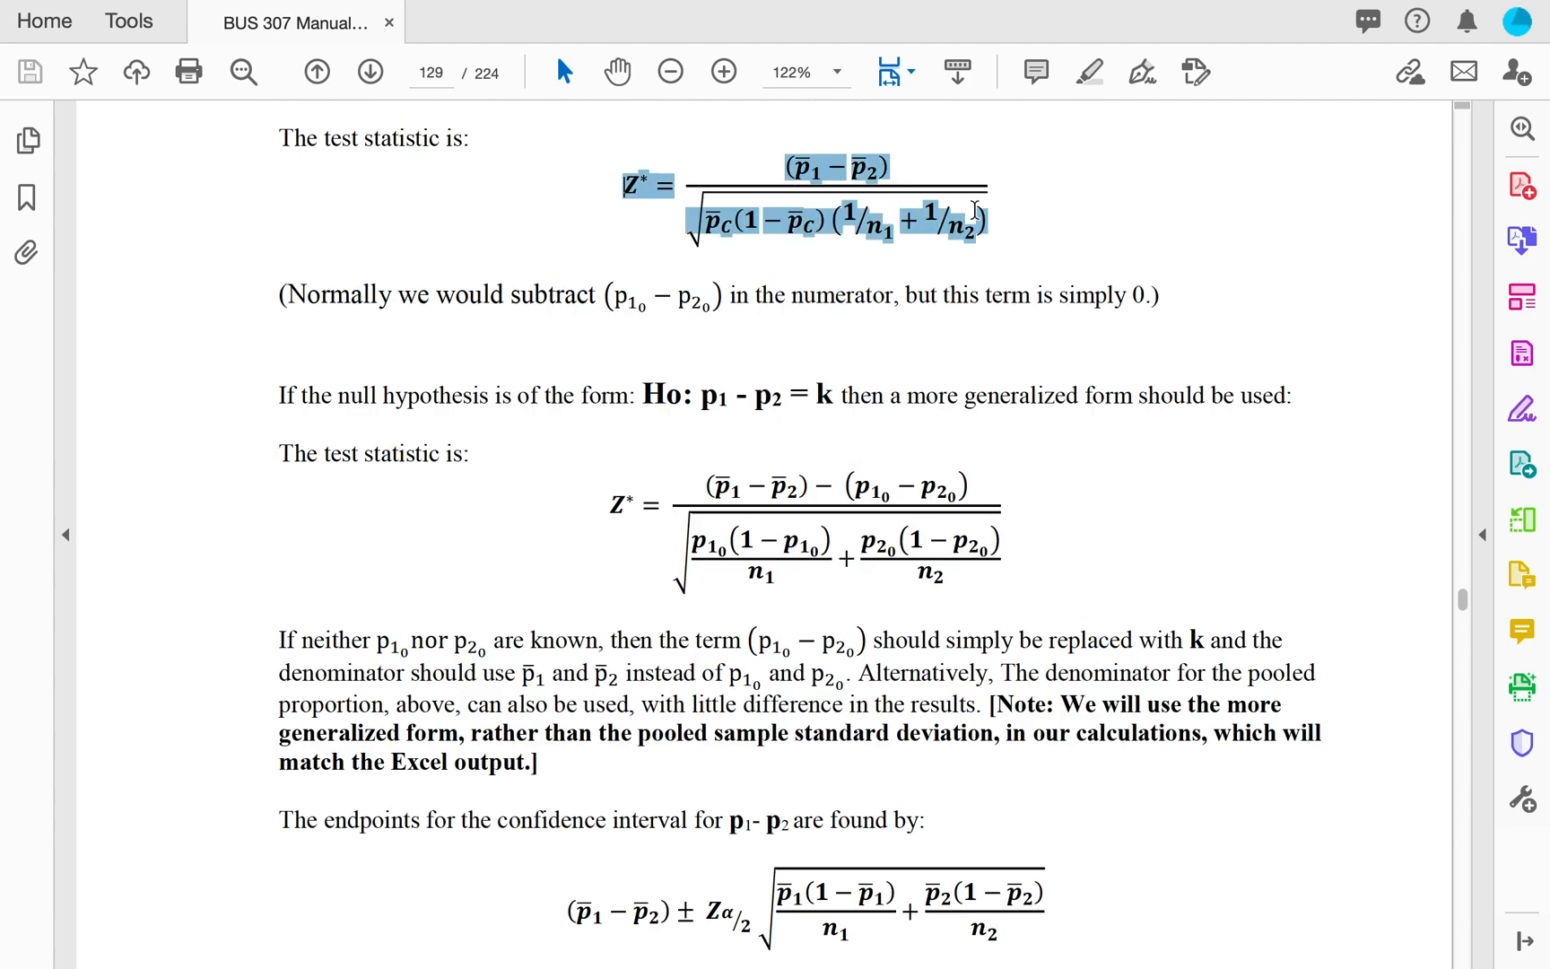
click(988, 216)
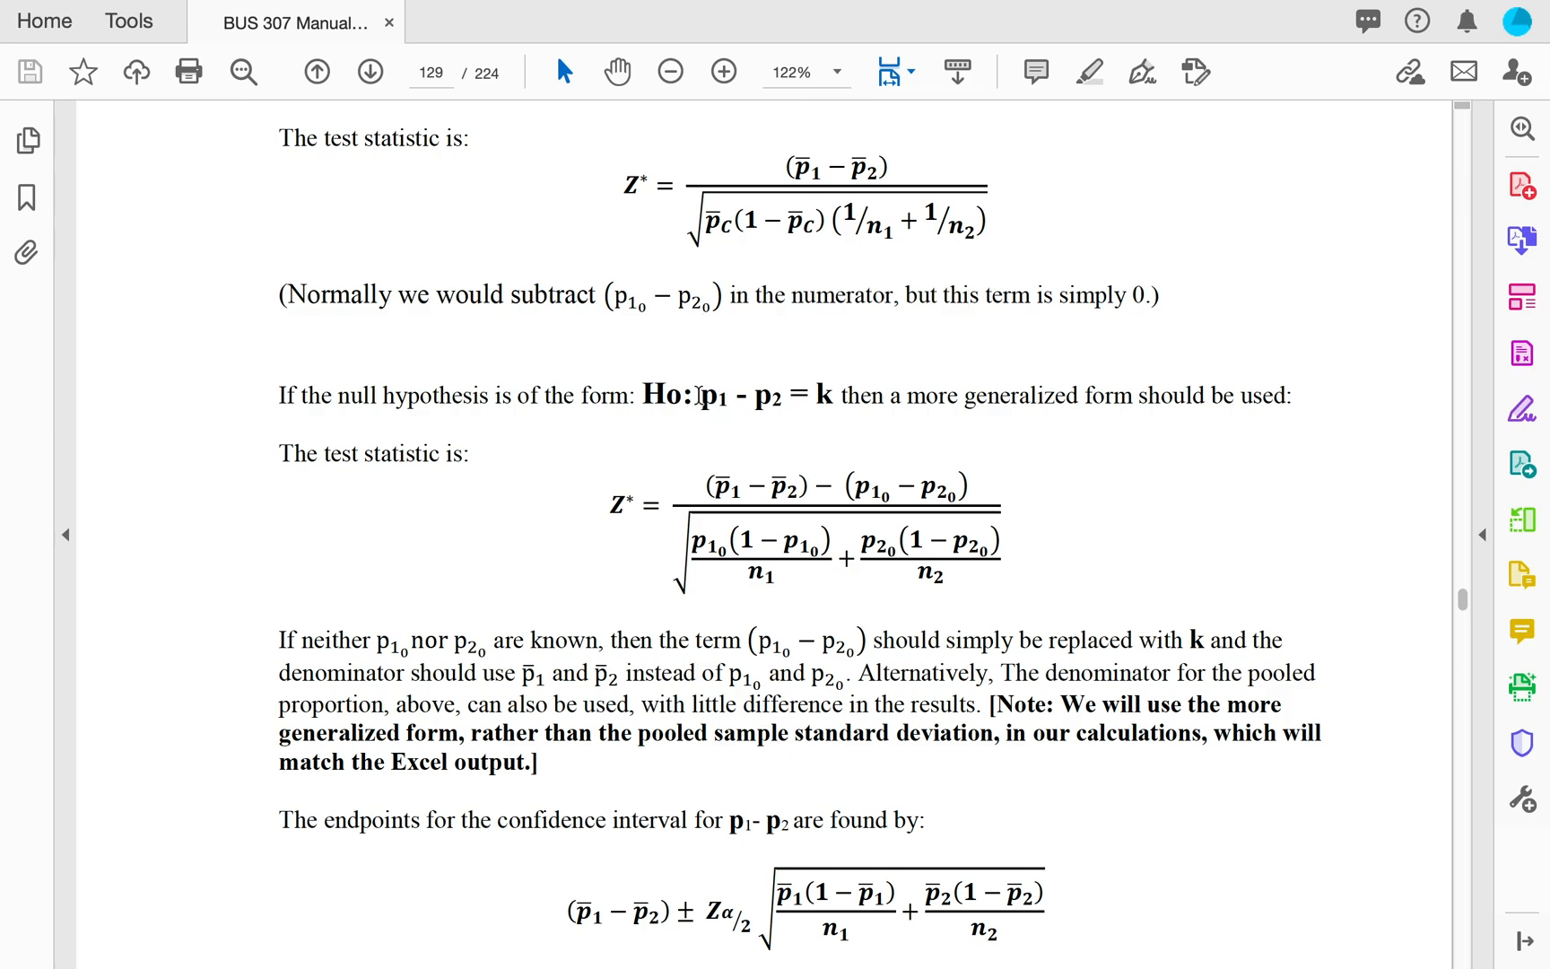
Step: Examine the null hypothesis form p1 - p2 = k and the hypothesized difference term in the generalized test statistic
drag(700, 395, 833, 396)
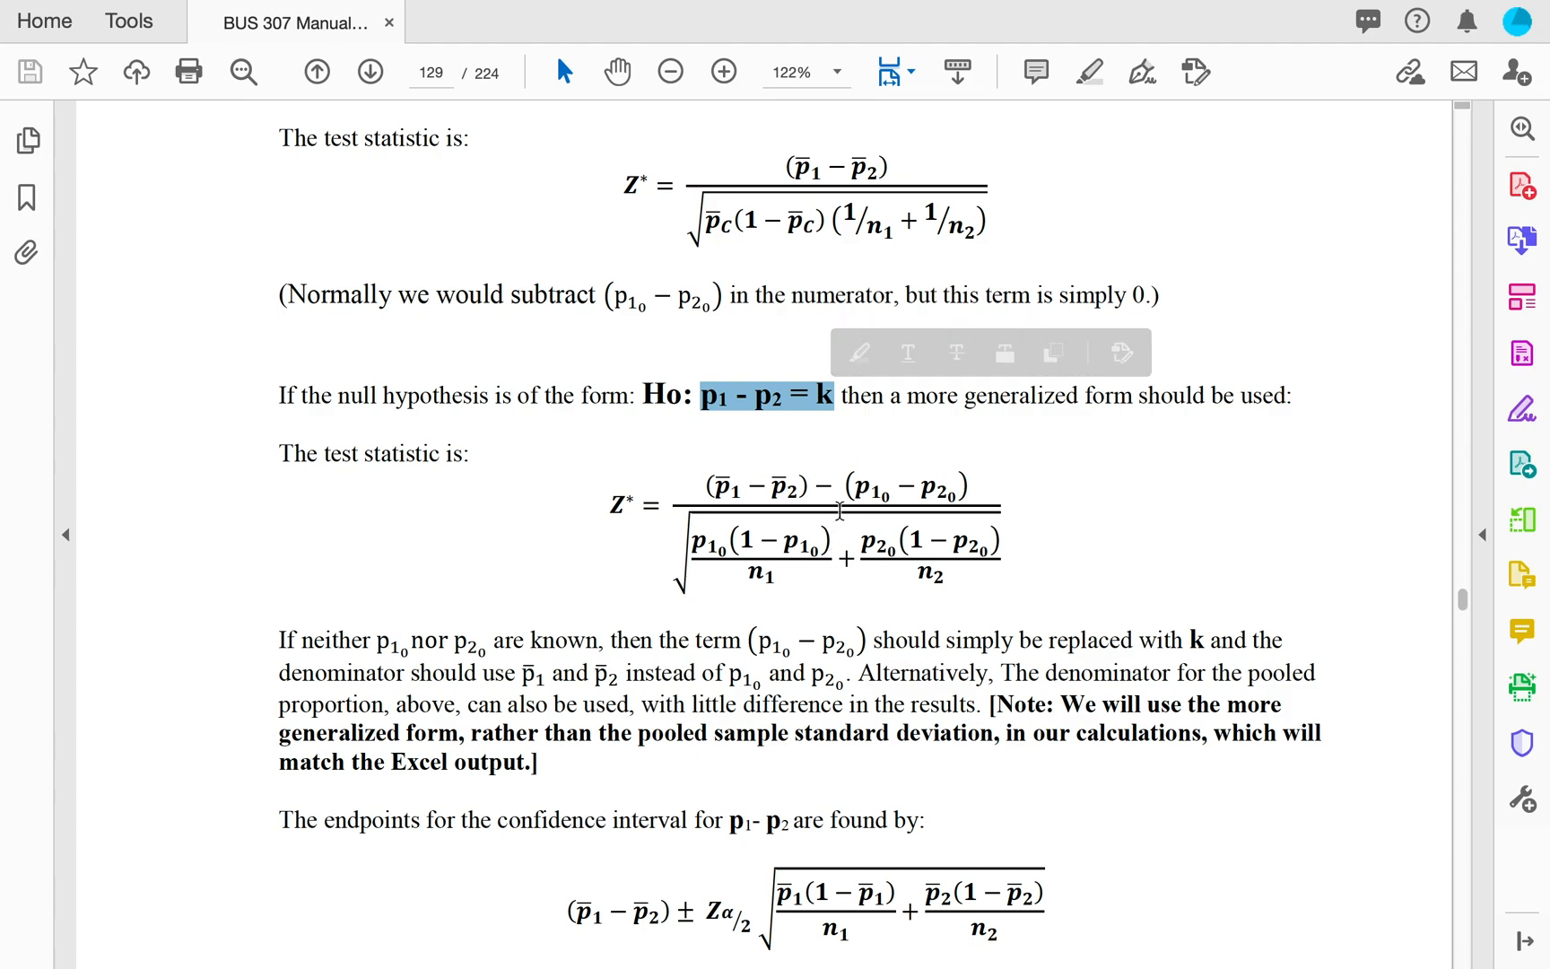
click(820, 393)
double_click(823, 394)
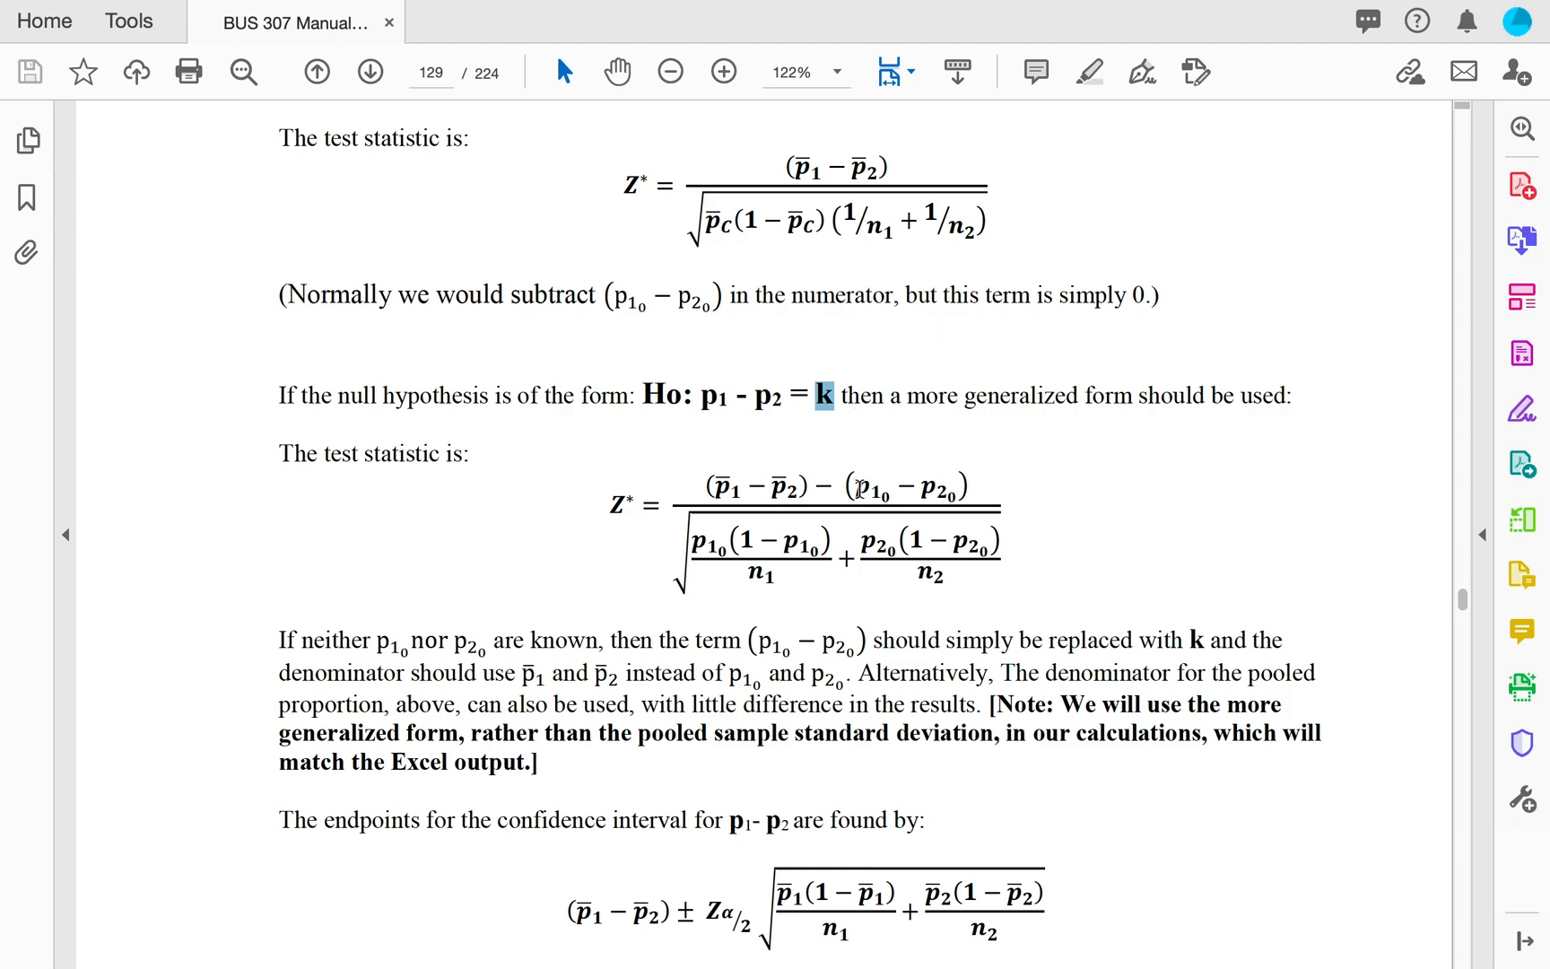
drag(859, 488, 959, 495)
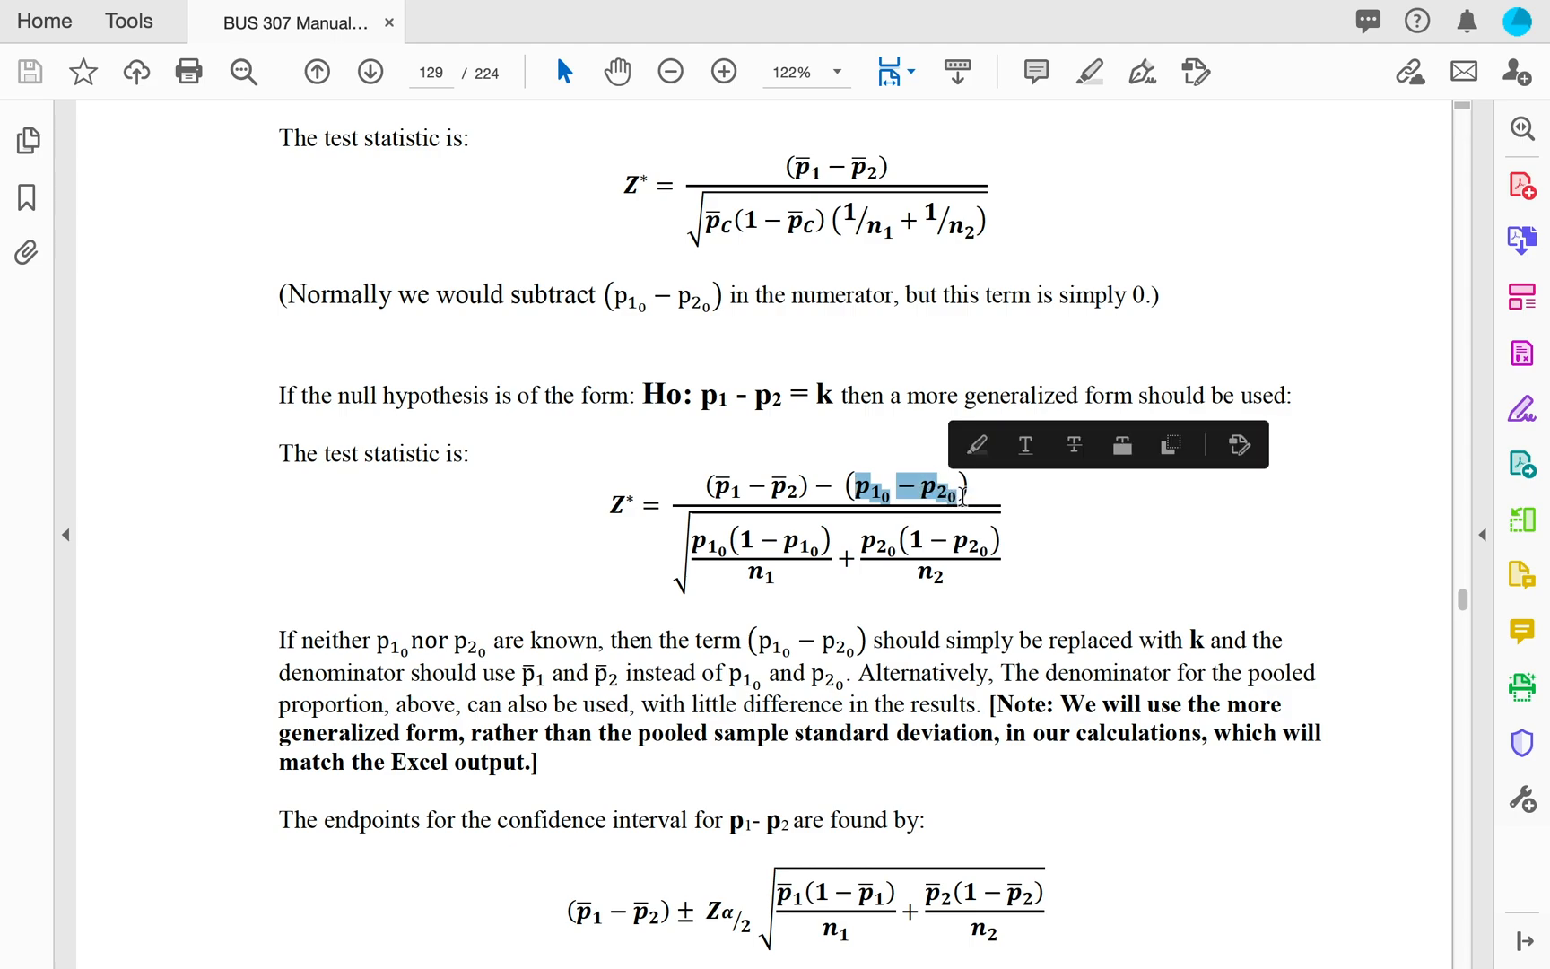
click(965, 494)
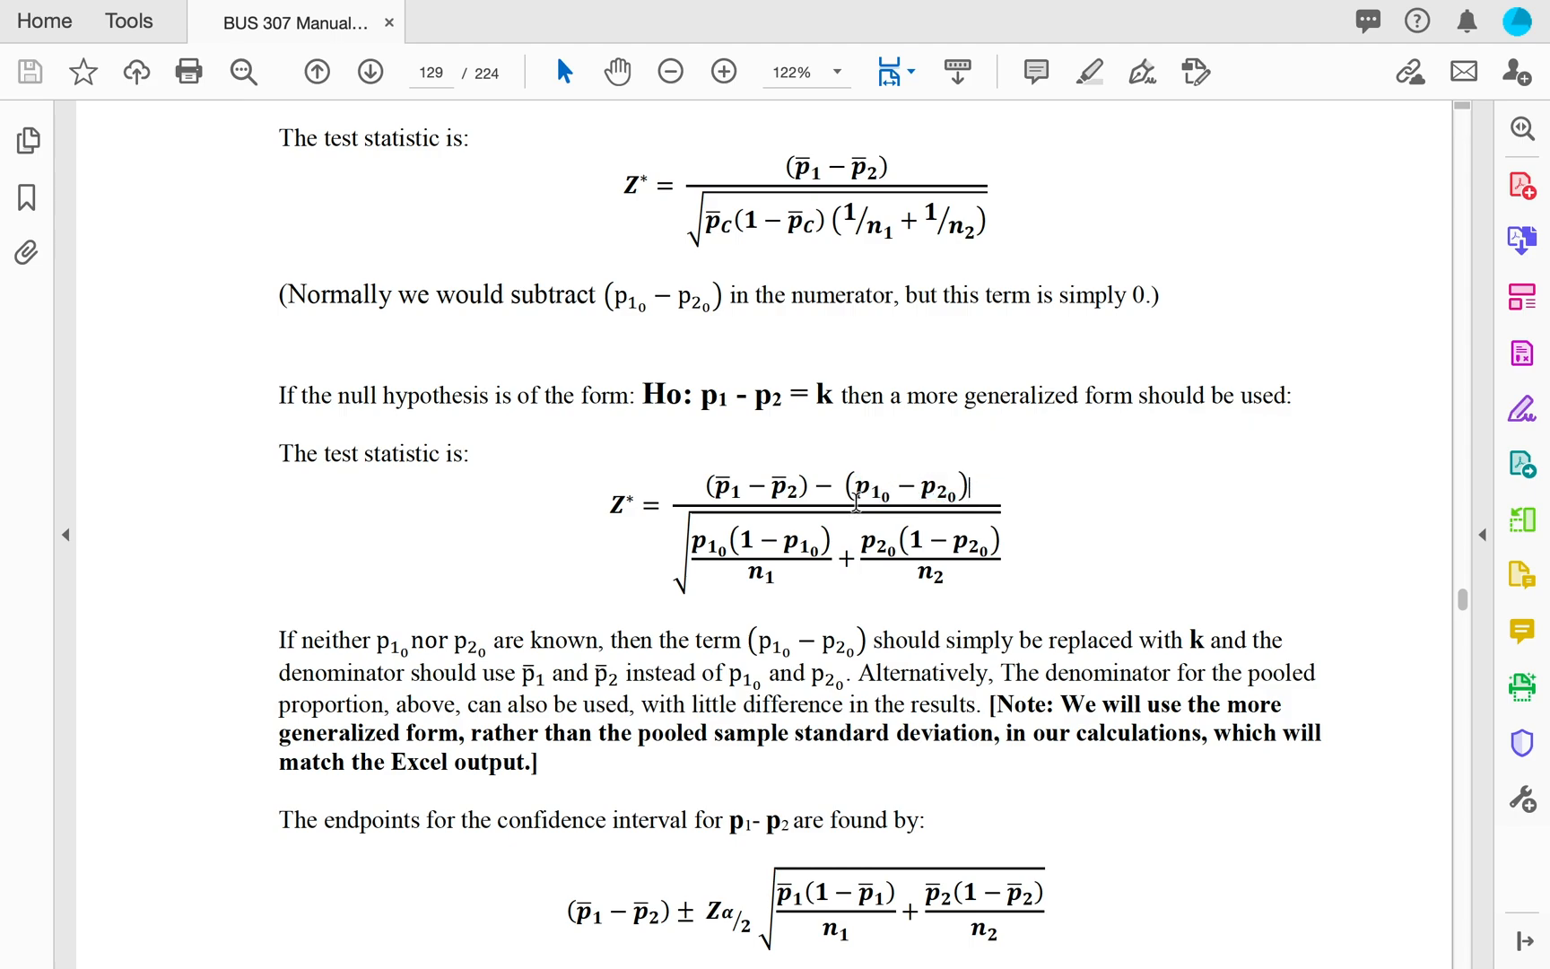
drag(857, 501, 894, 509)
drag(922, 489, 962, 495)
click(878, 610)
Step: Compare the confidence interval endpoint formula for p1 - p2 with the pooled test statistic formula
drag(563, 911, 1081, 904)
click(1076, 901)
mouse_move(607, 181)
mouse_down()
mouse_move(807, 229)
mouse_move(1067, 245)
mouse_up()
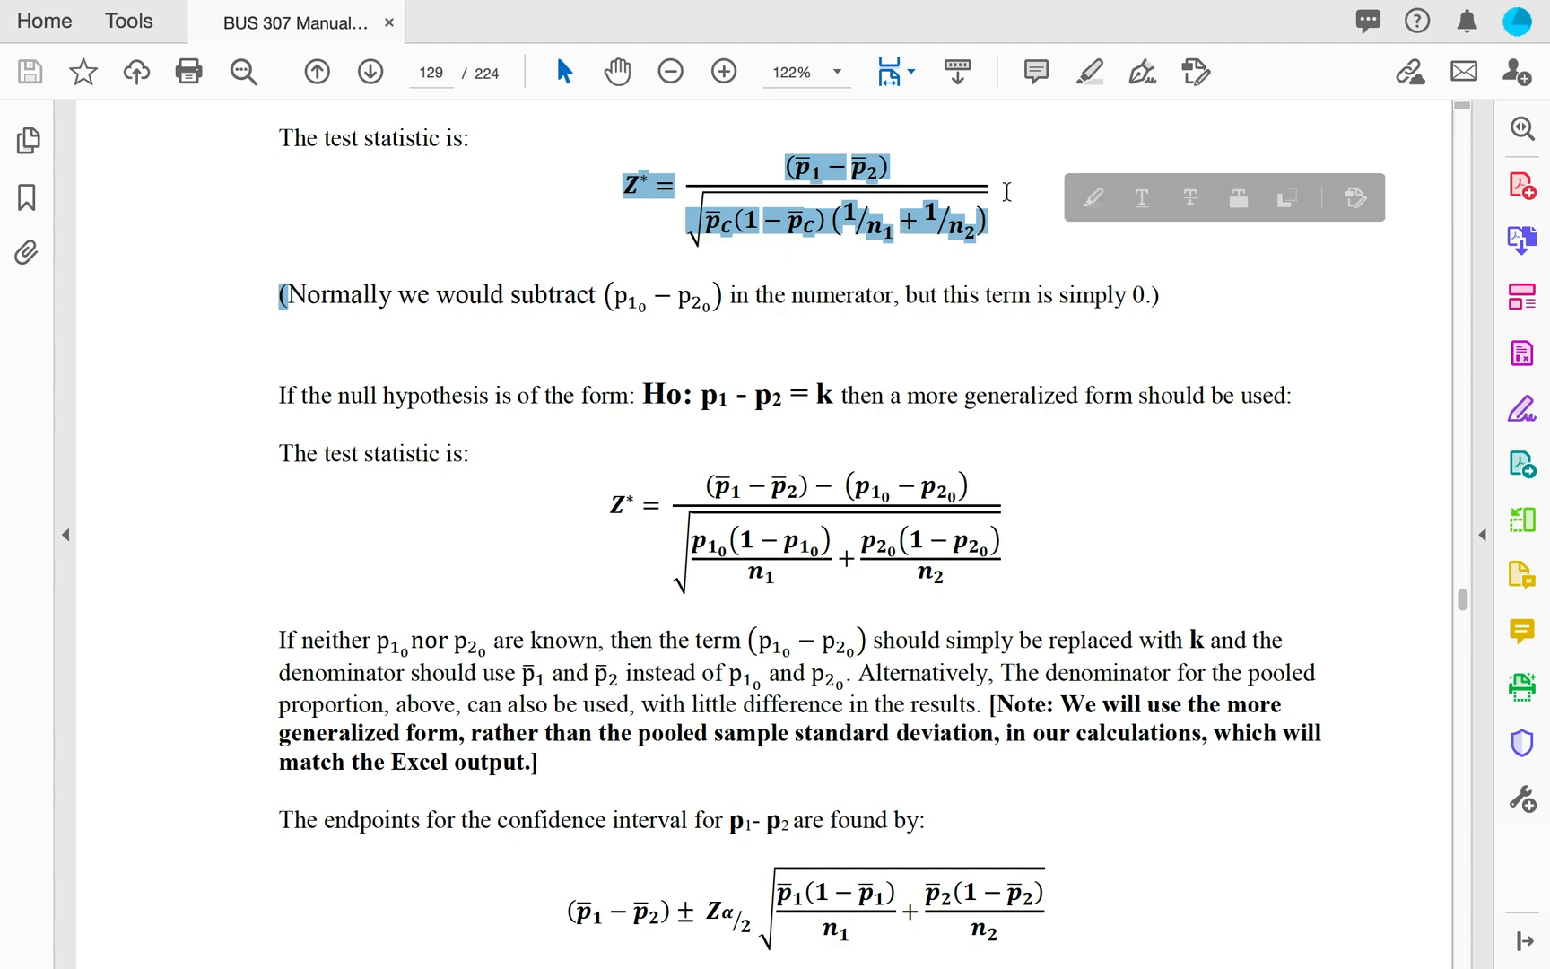
click(1007, 191)
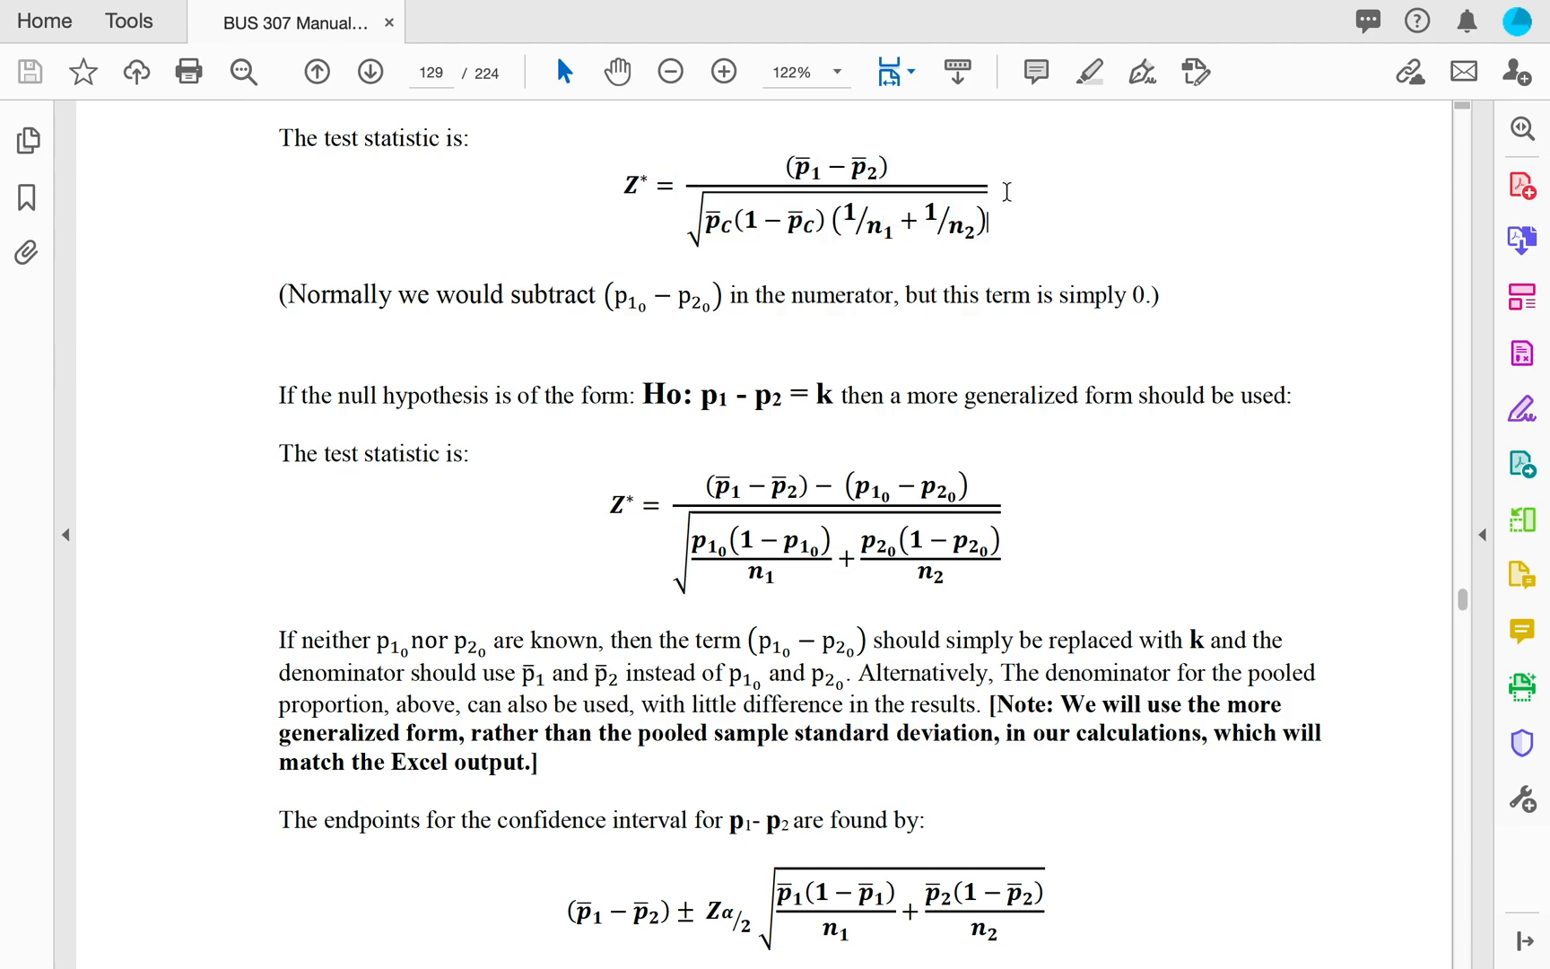